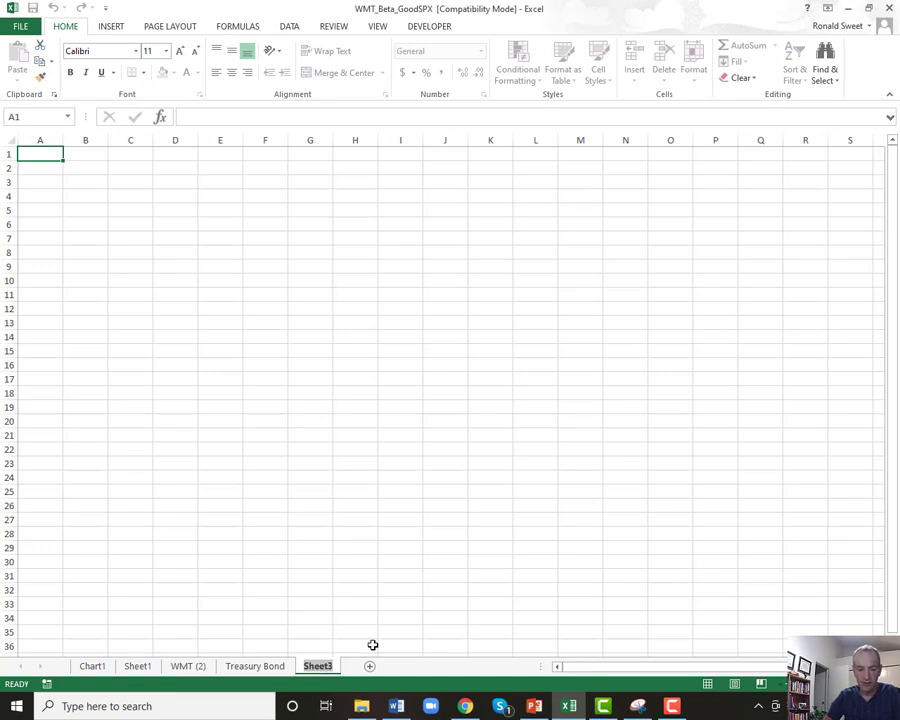
# Rename the new worksheet as Treasury Bond 2.
pyautogui.write('Treasury ')
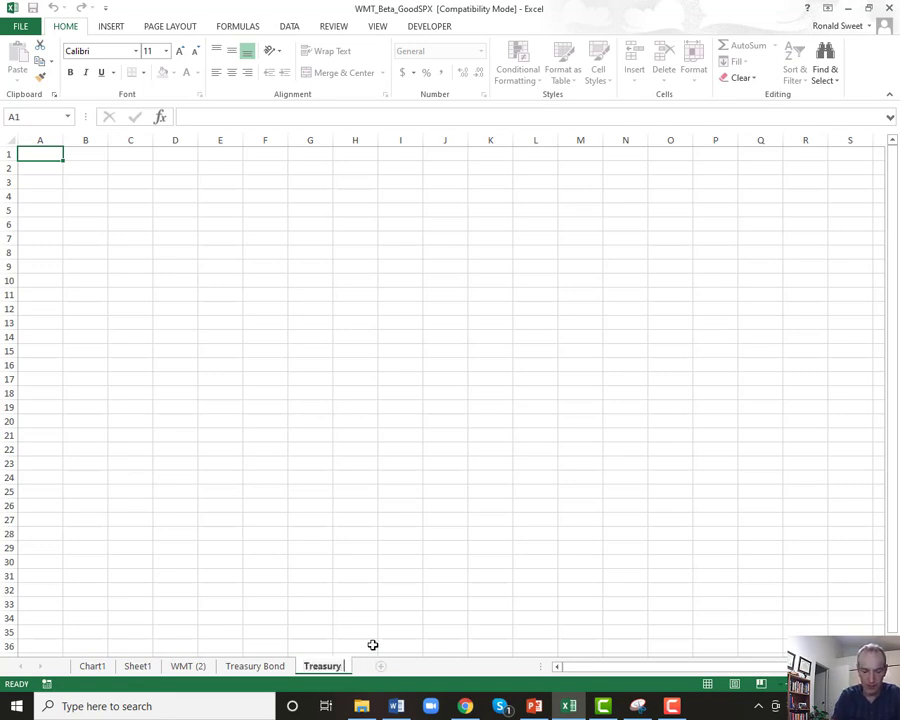
pyautogui.write('Bond 2')
pyautogui.press('Return')
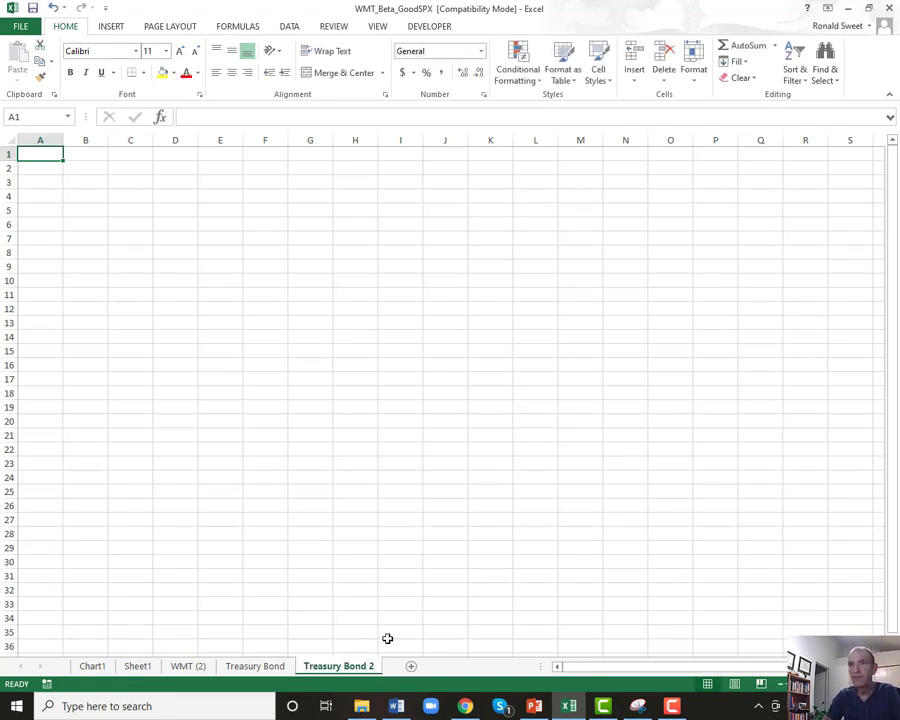
# Enter the title "30 Year Treasury Issued 20 Years Ago" in cell A1.
pyautogui.keyDown('ctrl'); pyautogui.scroll(3, 390, 636); pyautogui.keyUp('ctrl')
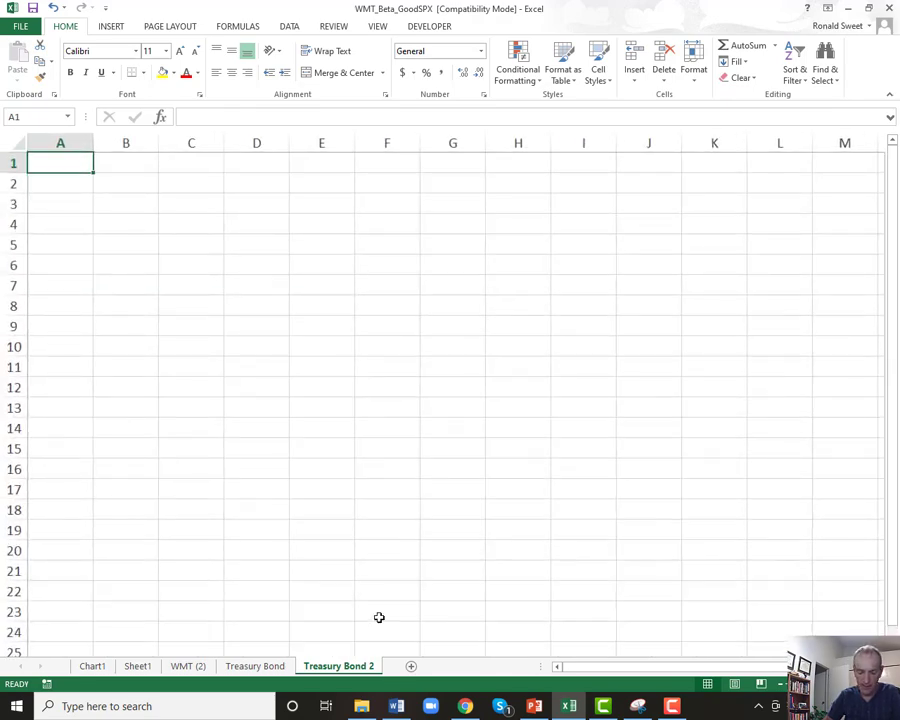
pyautogui.write('3')
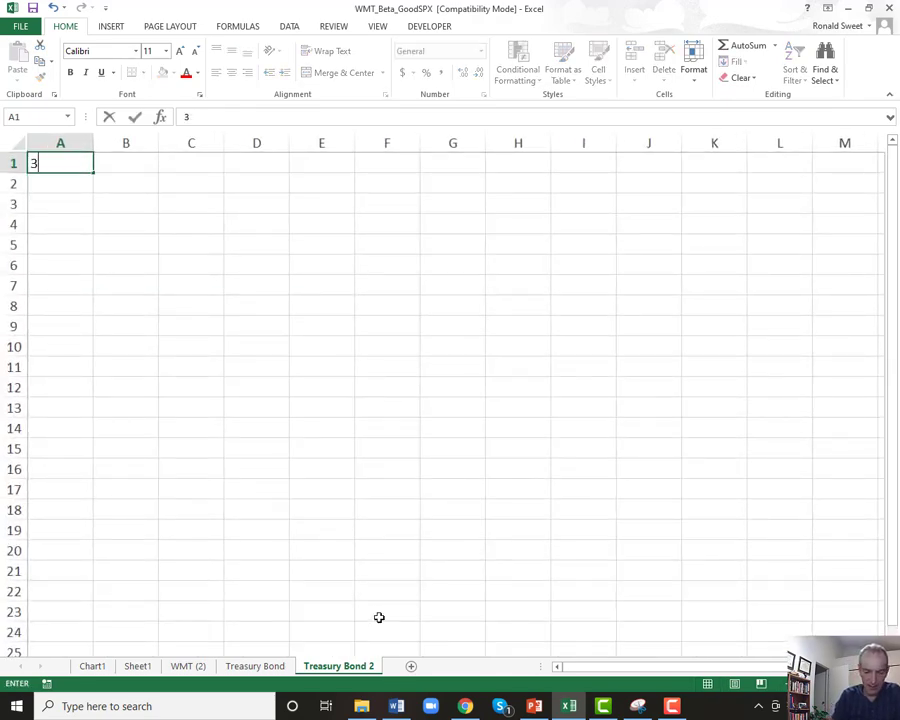
pyautogui.write('0 Year Treasu')
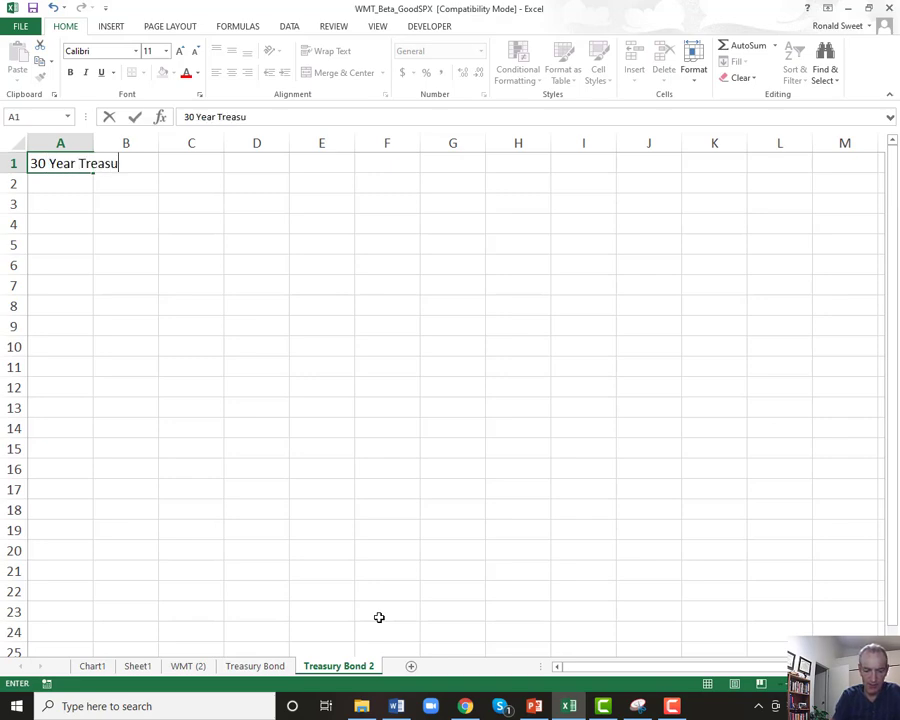
pyautogui.write('ry Issued 10 Y')
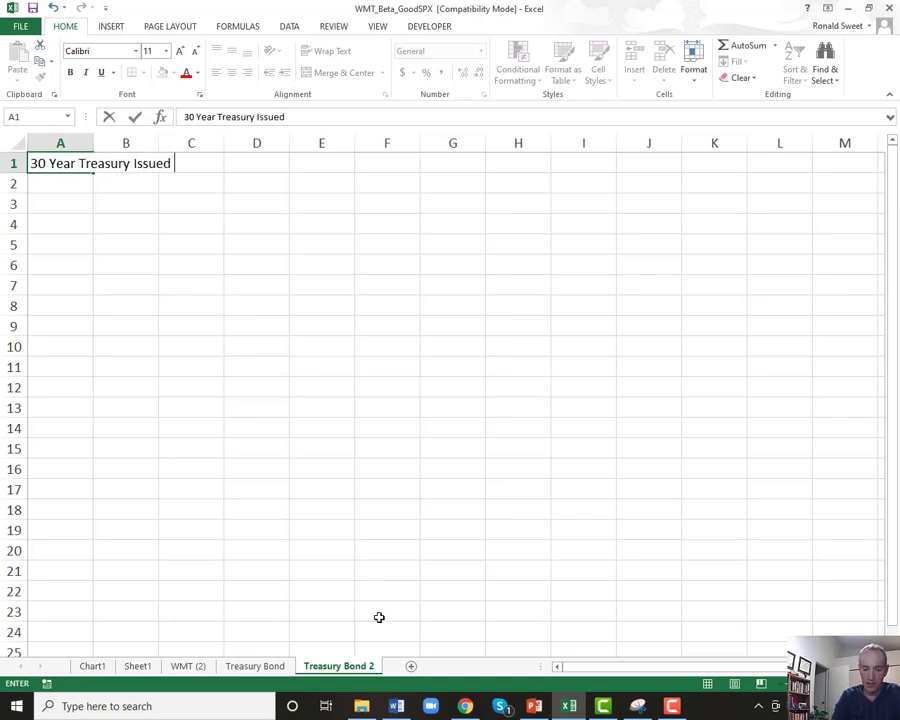
pyautogui.press('BackSpace')
pyautogui.press('BackSpace')
pyautogui.press('BackSpace')
pyautogui.press('BackSpace')
pyautogui.write('20 Years Agio')
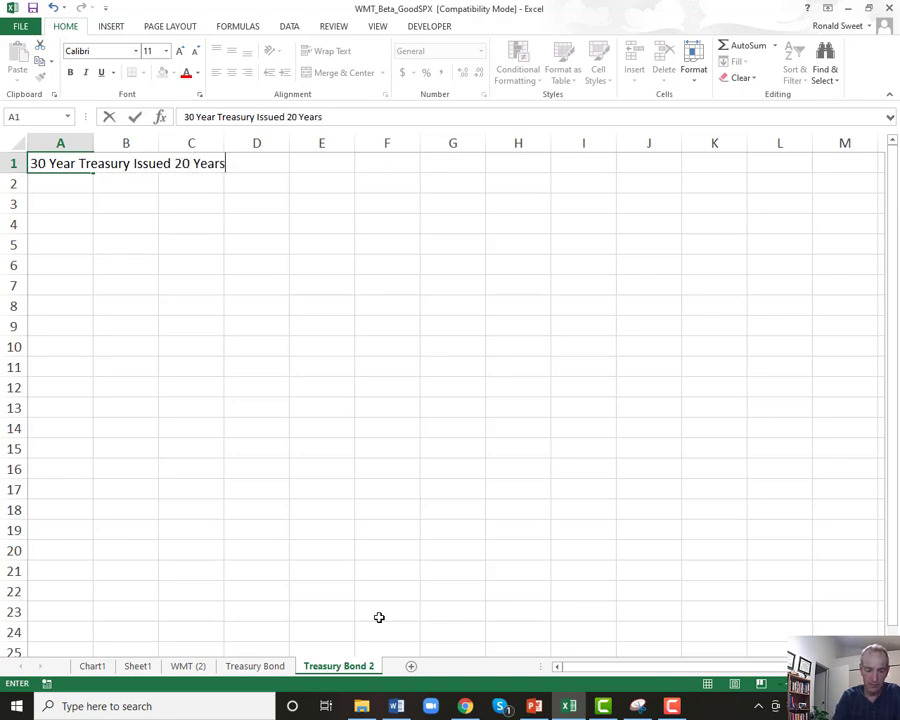
pyautogui.press('BackSpace')
pyautogui.press('BackSpace')
pyautogui.write('o')
pyautogui.press('Return')
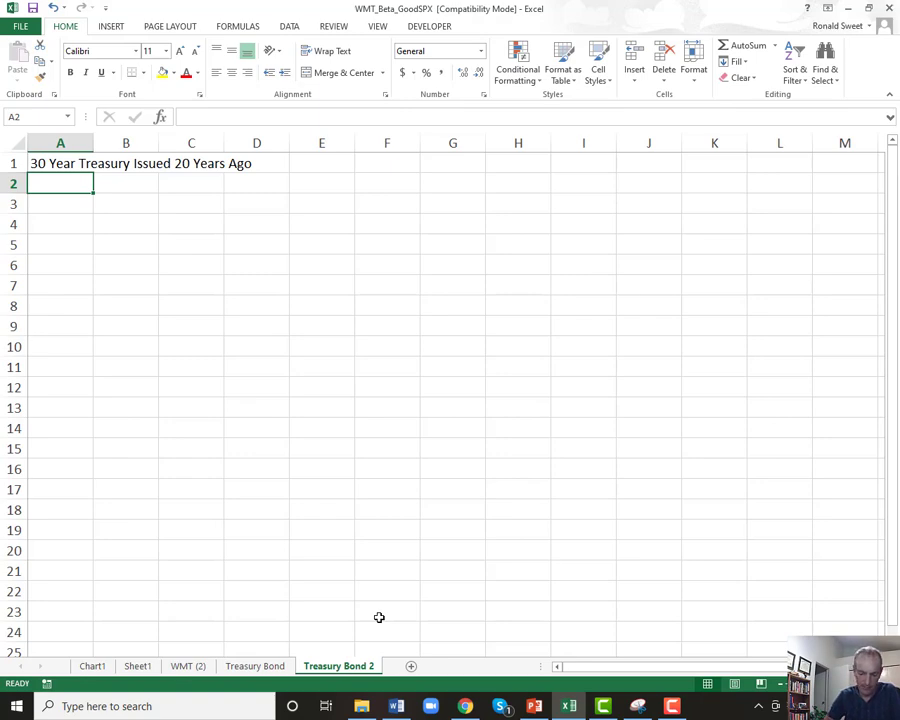
# Switch to Chrome, open the Daily Treasury Yield Curve Rates page and display the rates for 2001.
pyautogui.hotkey('alt', 'Tab')
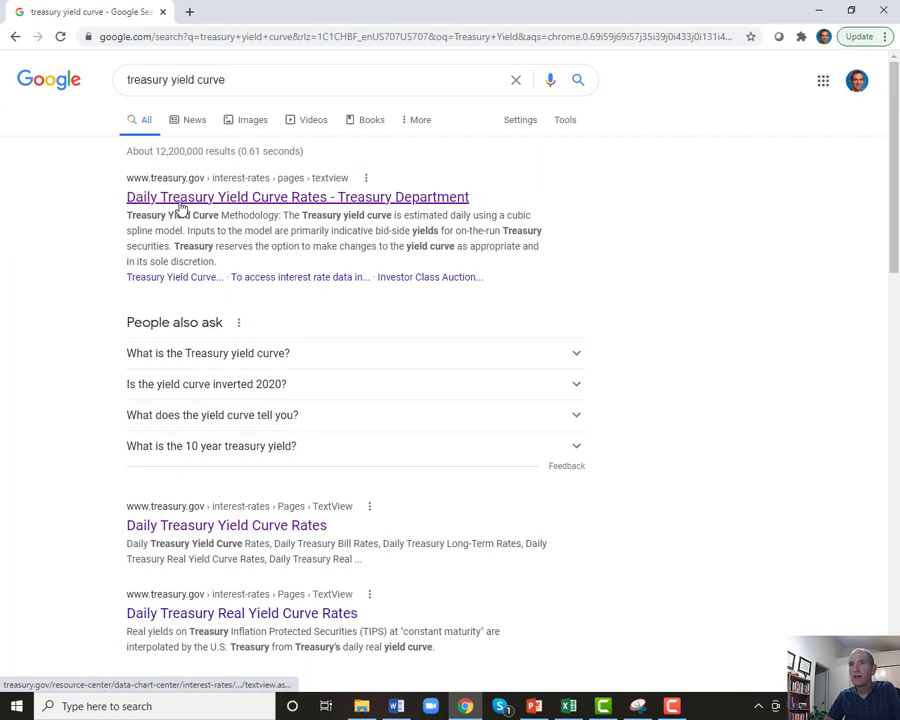
pyautogui.click(181, 204)
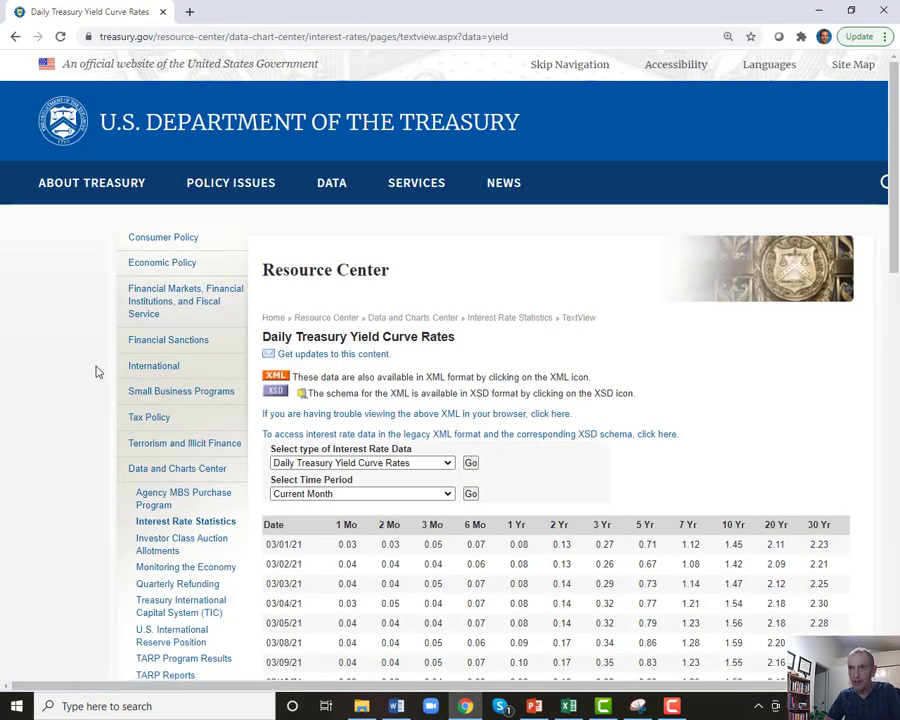
pyautogui.scroll(-3, 97, 372)
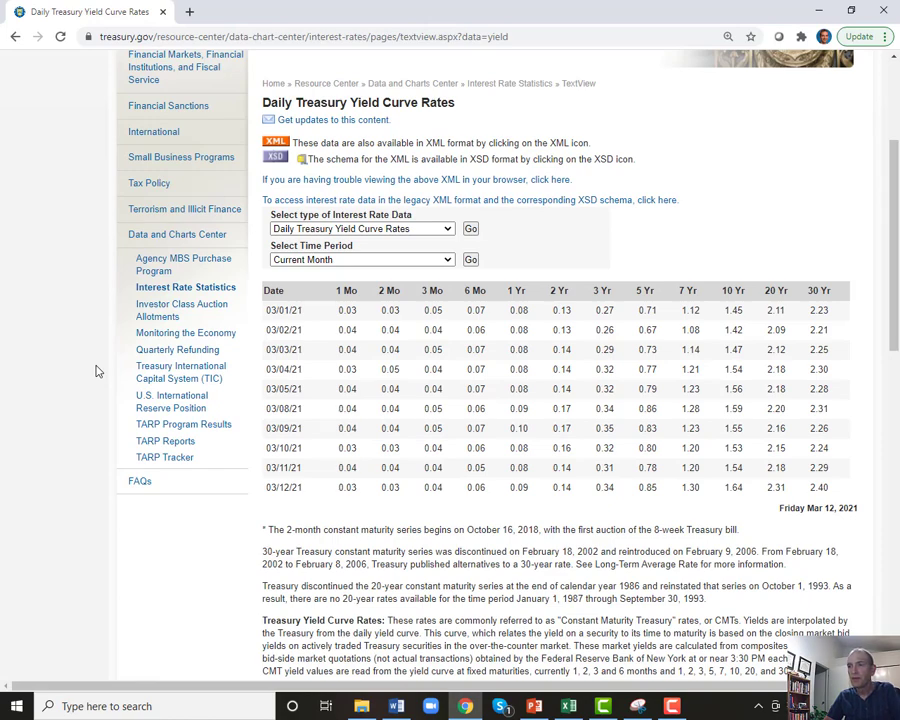
pyautogui.click(449, 260)
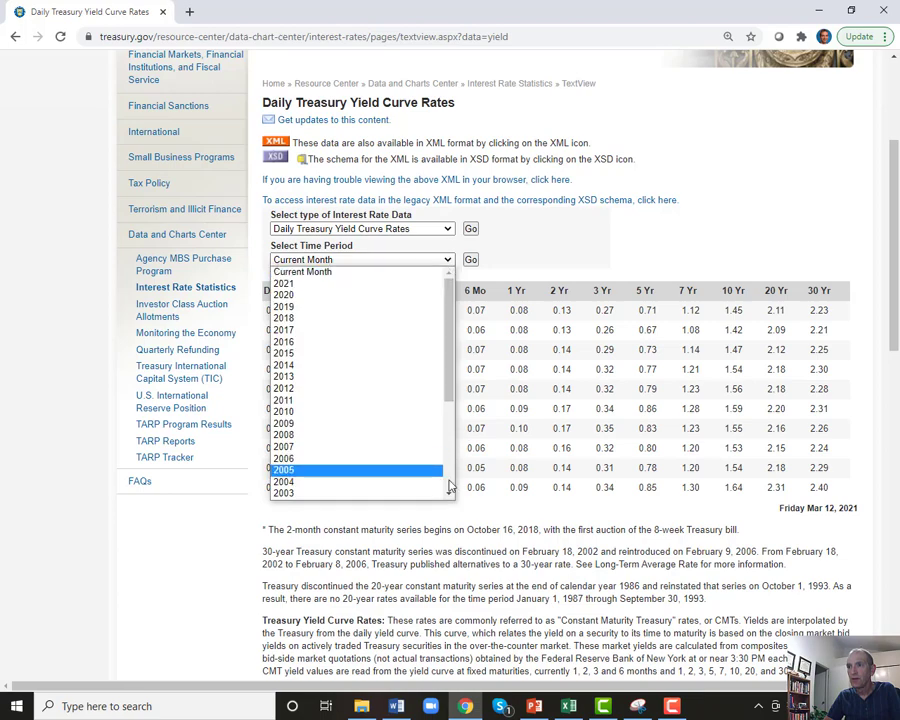
pyautogui.scroll(-3, 449, 487)
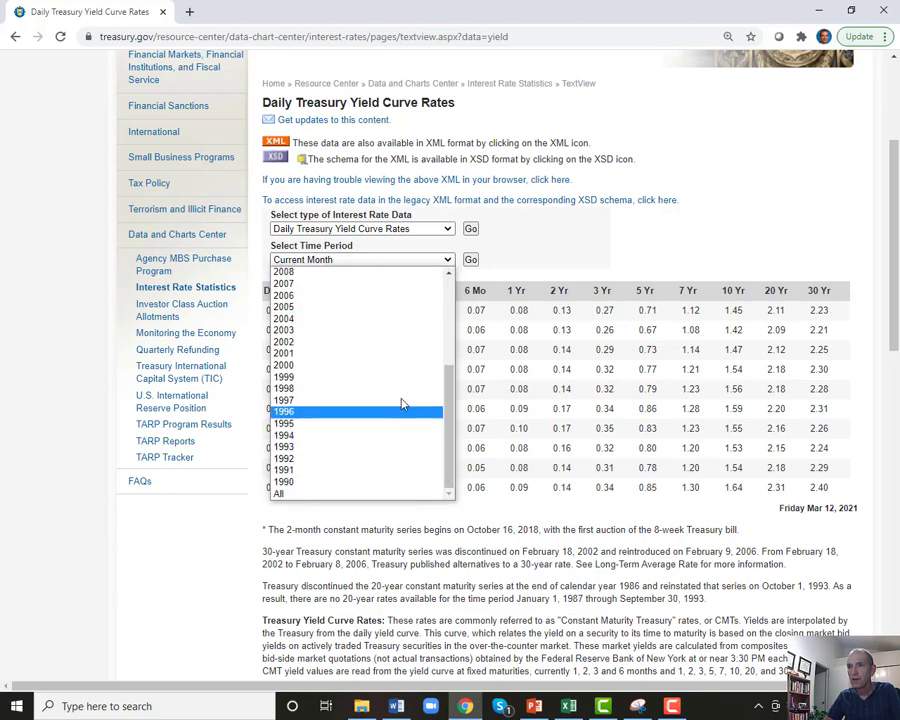
pyautogui.click(291, 355)
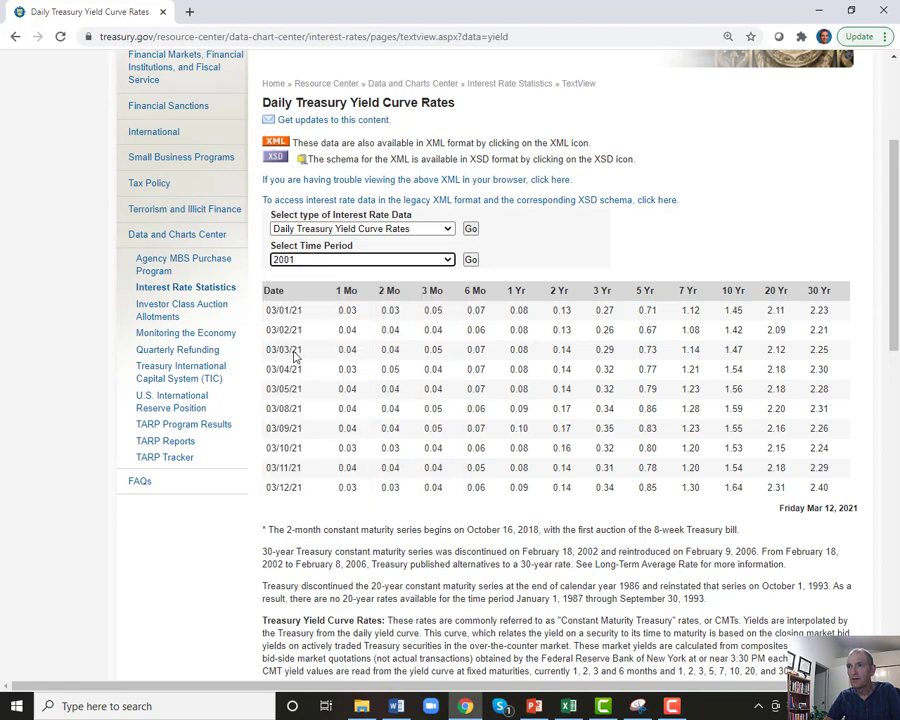
pyautogui.click(471, 261)
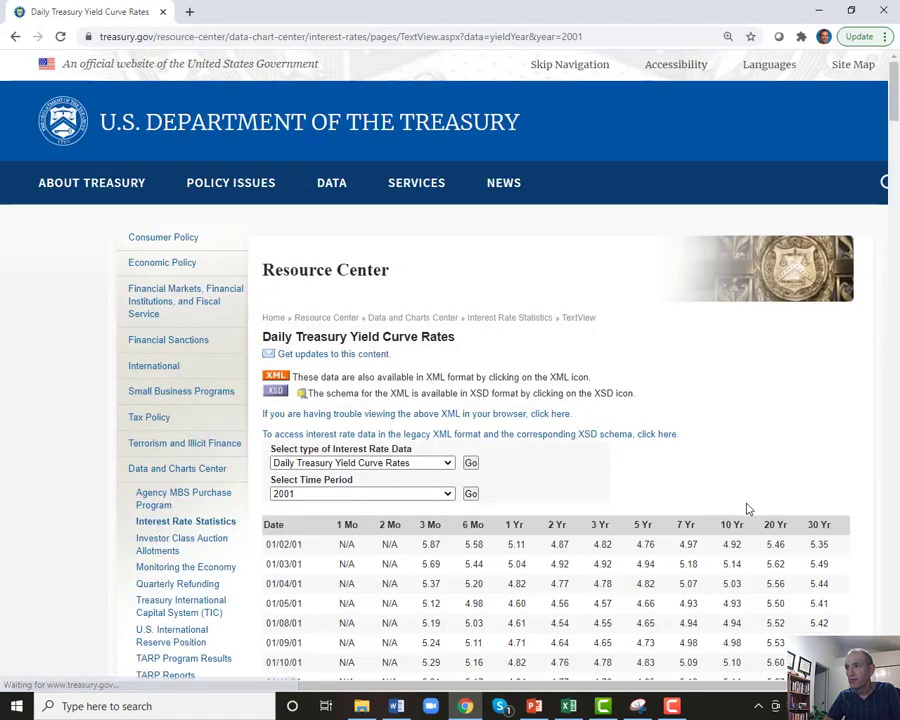
# Look up the 30-year Treasury rate for 03/14/01 in the yield table.
pyautogui.moveTo(808, 524); pyautogui.dragTo(830, 525)
pyautogui.scroll(-8, 640, 488)
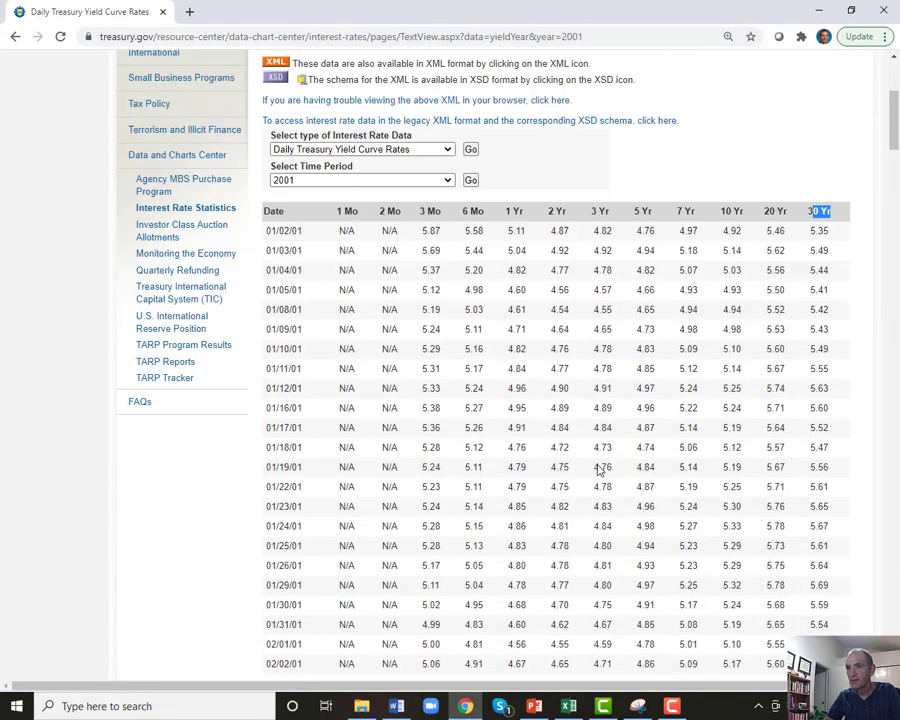
pyautogui.scroll(-6, 424, 481)
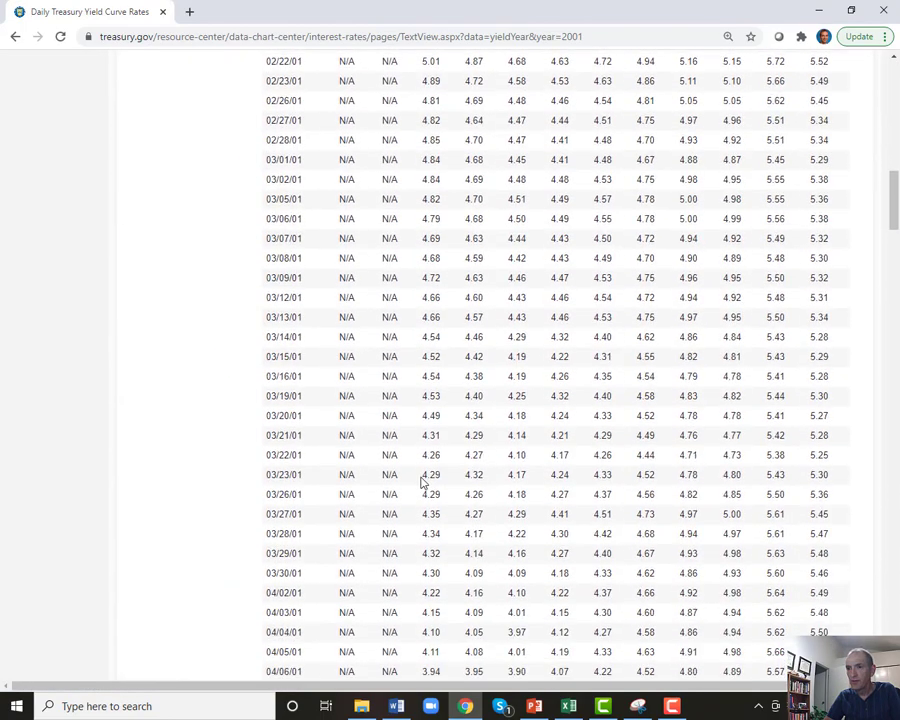
pyautogui.scroll(2, 420, 482)
pyautogui.moveTo(809, 338); pyautogui.dragTo(833, 340)
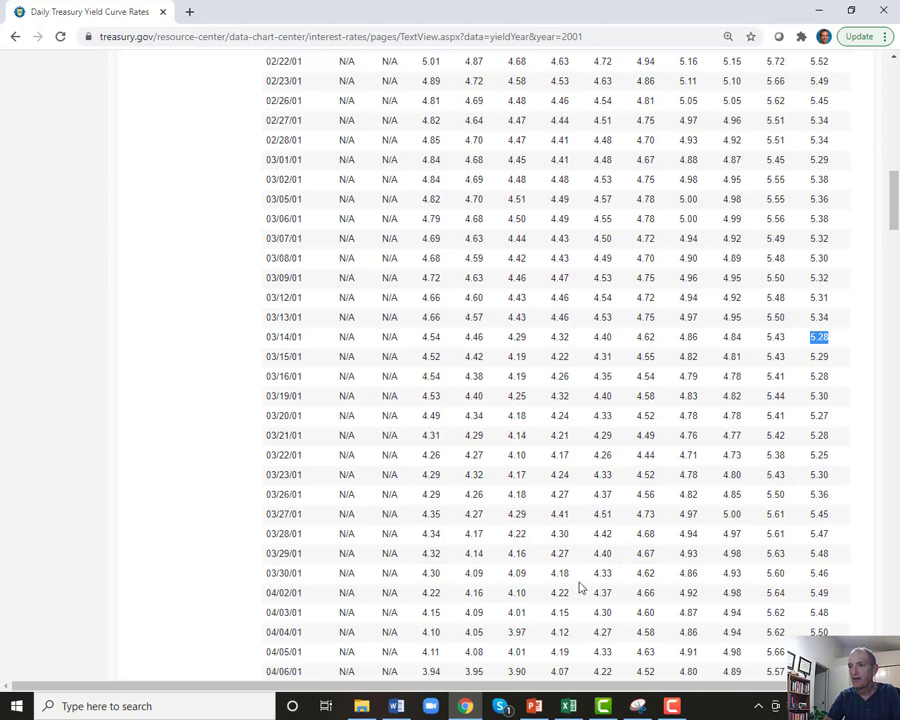
# Switch back to Excel and enter the label Coupon in A2 with a rate of 5.30% in B2.
pyautogui.click(572, 707)
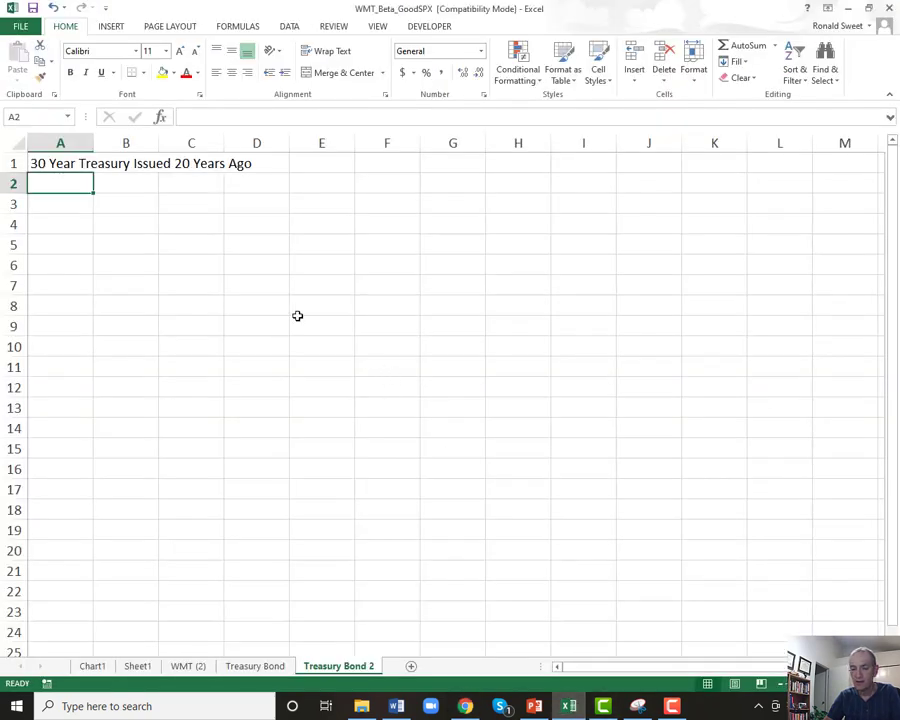
pyautogui.write('C')
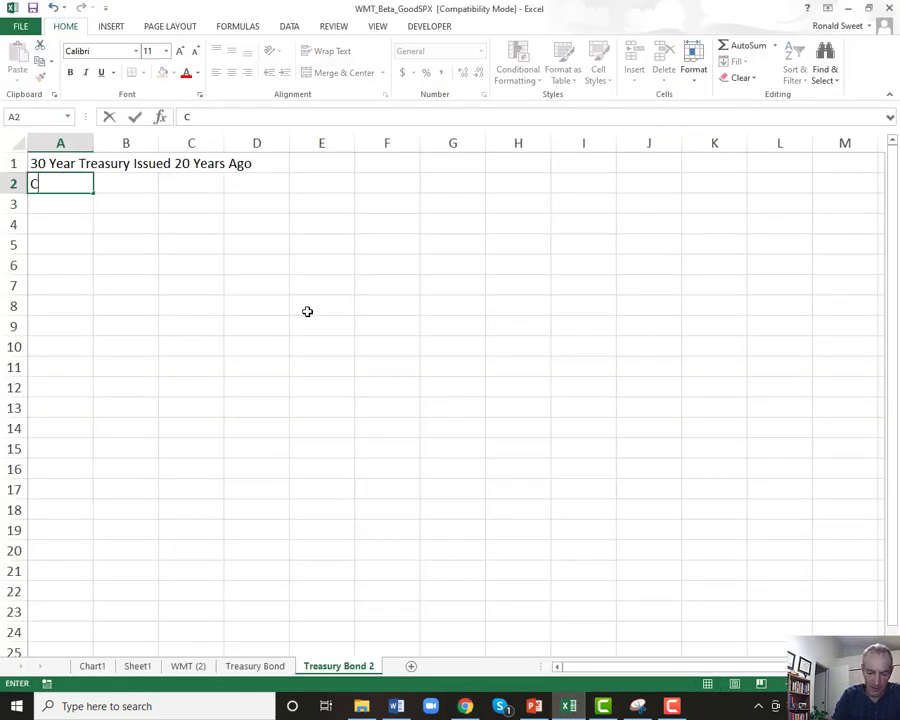
pyautogui.write('oupon')
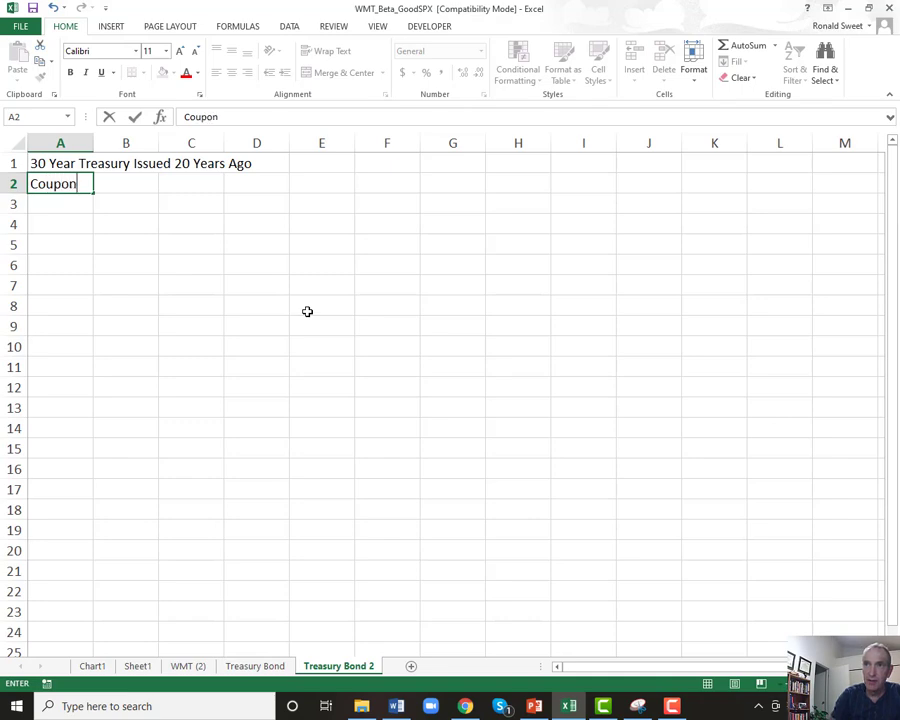
pyautogui.press('Tab')
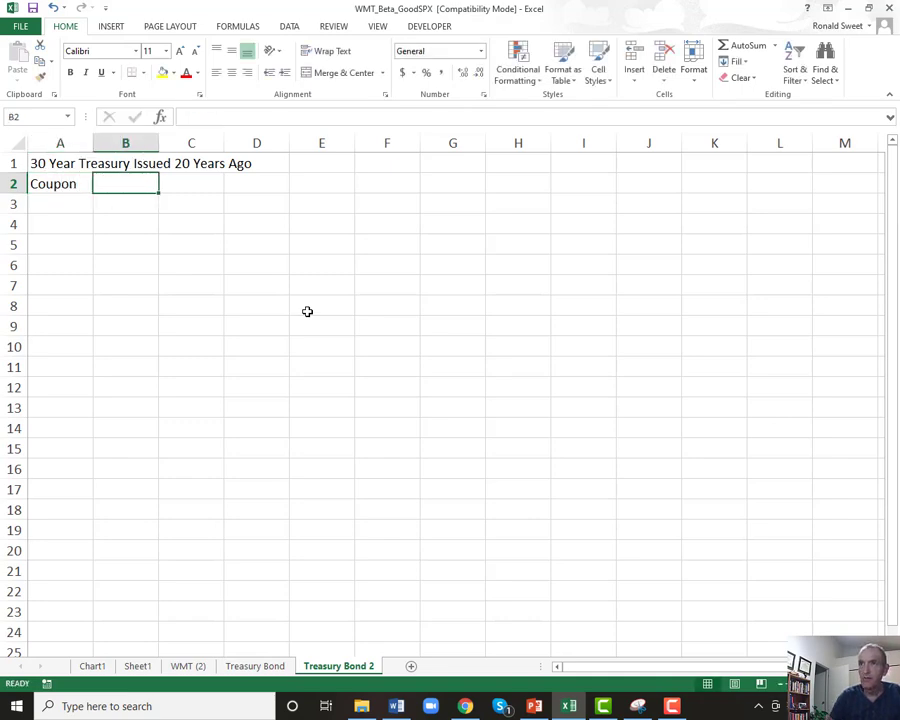
pyautogui.write('5.30%')
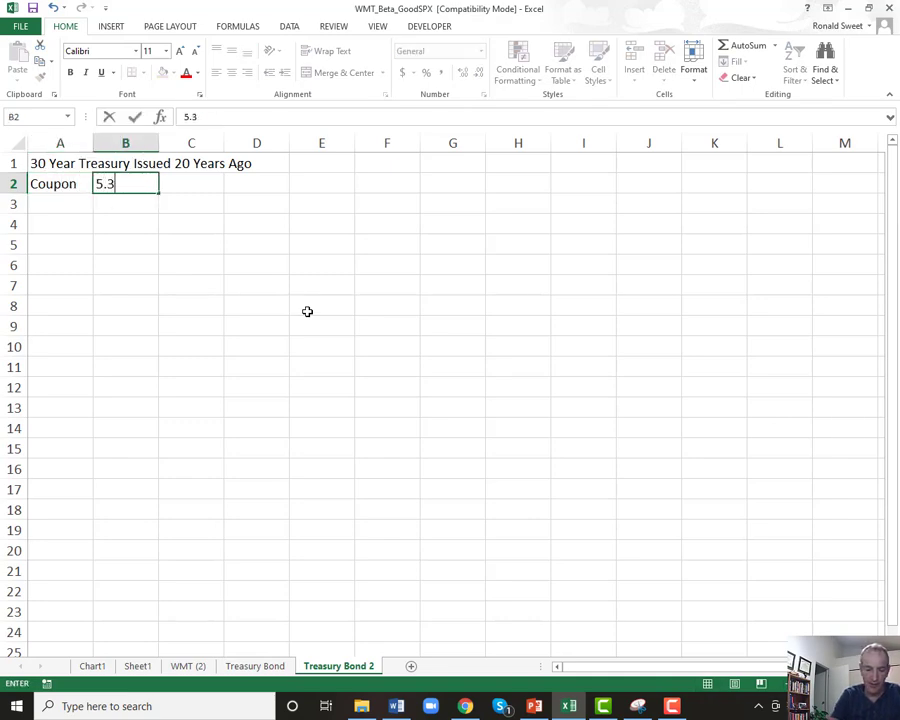
pyautogui.press('Return')
# Enter the label Term in cell A3.
pyautogui.press('Left')
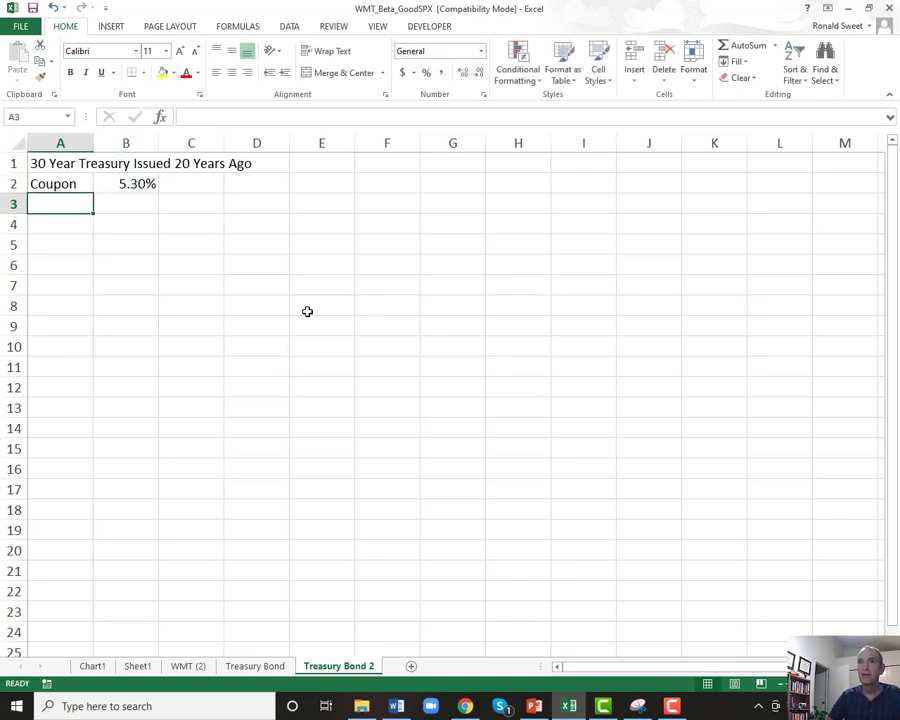
pyautogui.press('Down')
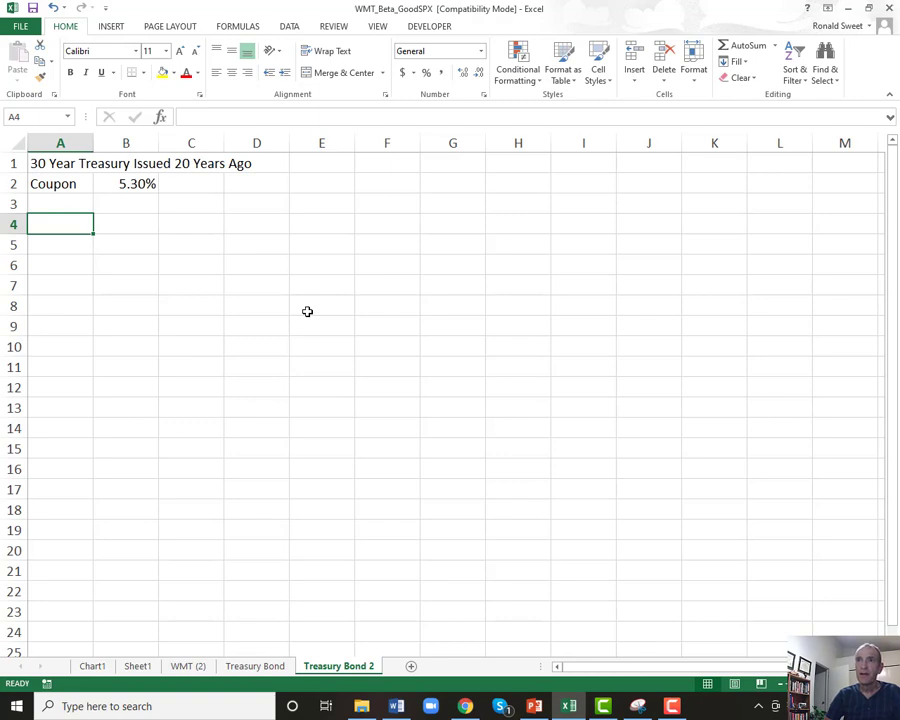
pyautogui.press('Up')
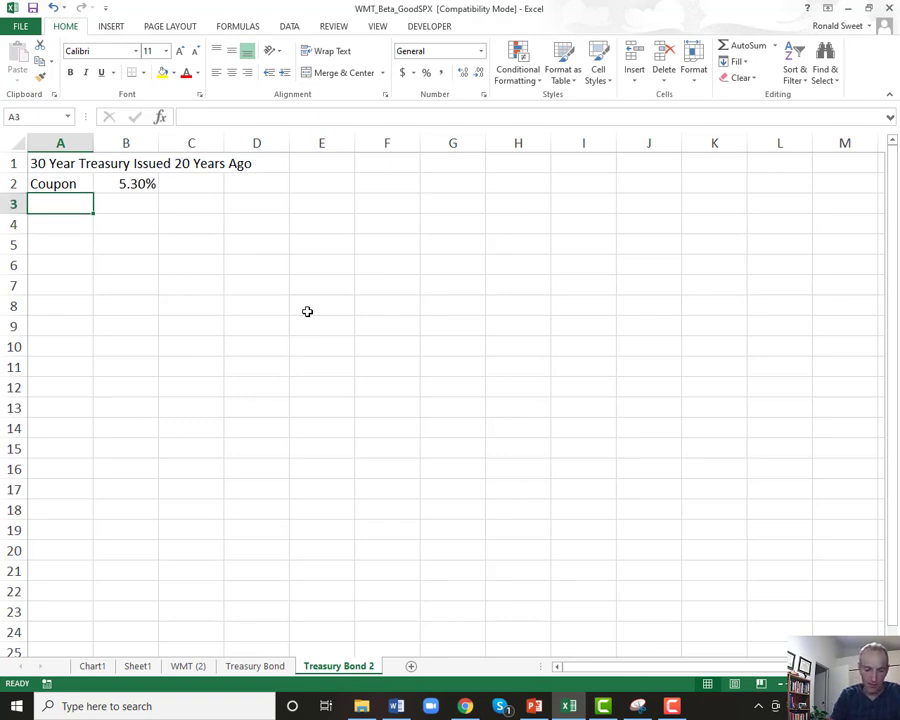
pyautogui.write('Tear')
pyautogui.press('BackSpace')
pyautogui.press('BackSpace')
pyautogui.write('rm')
pyautogui.press('Return')
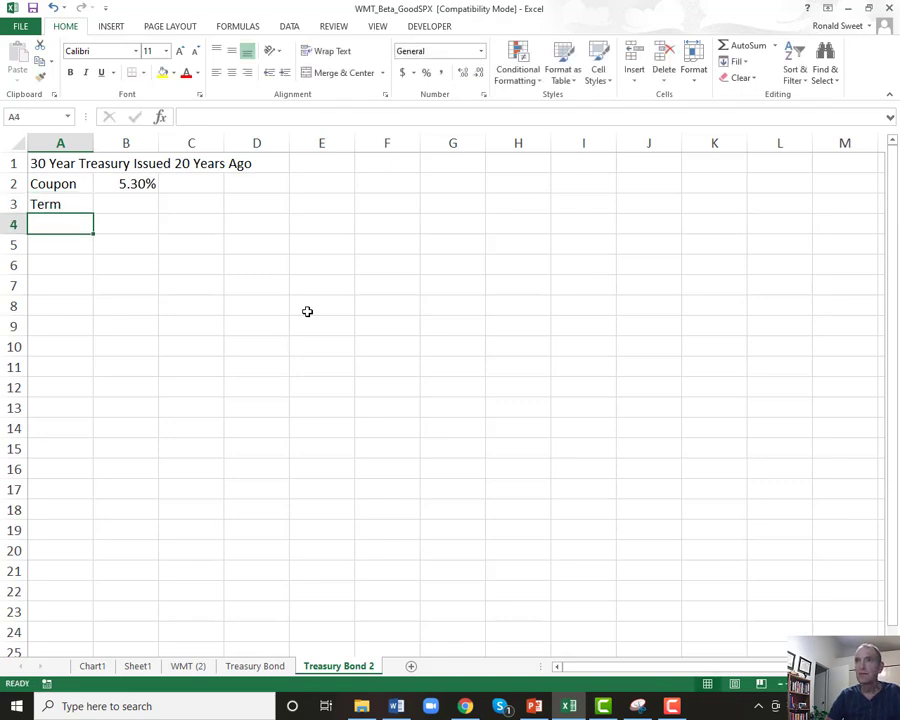
# Enter the term value 10 in B3 and its unit Year in C3.
pyautogui.press('Up')
pyautogui.press('Right')
pyautogui.write('10')
pyautogui.press('Return')
pyautogui.press('Up')
pyautogui.press('Right')
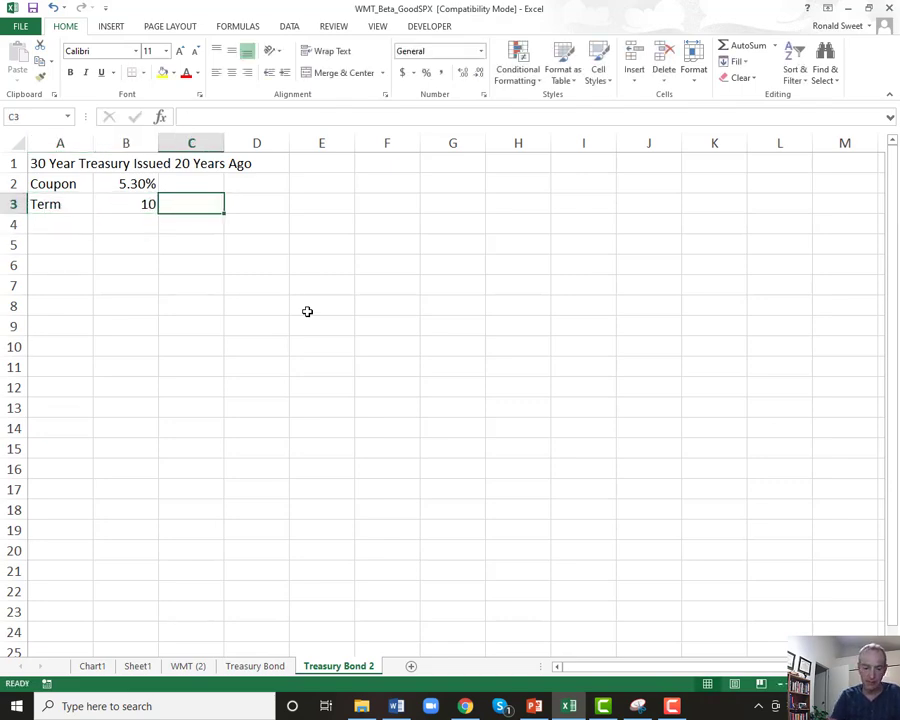
pyautogui.write('Year')
pyautogui.press('Return')
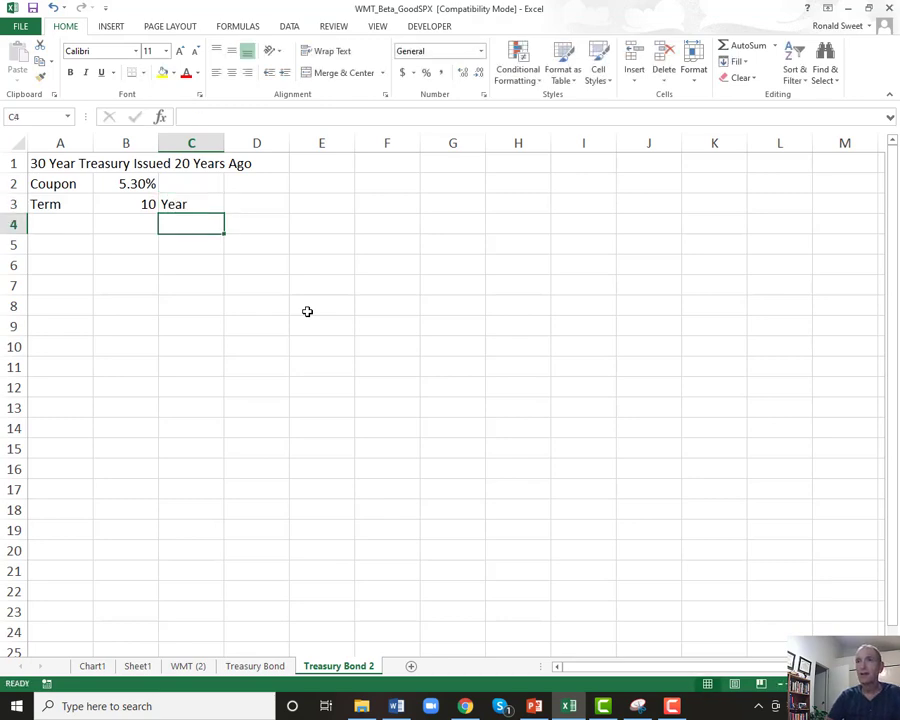
# Enter the label Risk Free Rate in cell A4.
pyautogui.press('Right')
pyautogui.press('Left')
pyautogui.press('Left')
pyautogui.press('Left')
pyautogui.write('Ri')
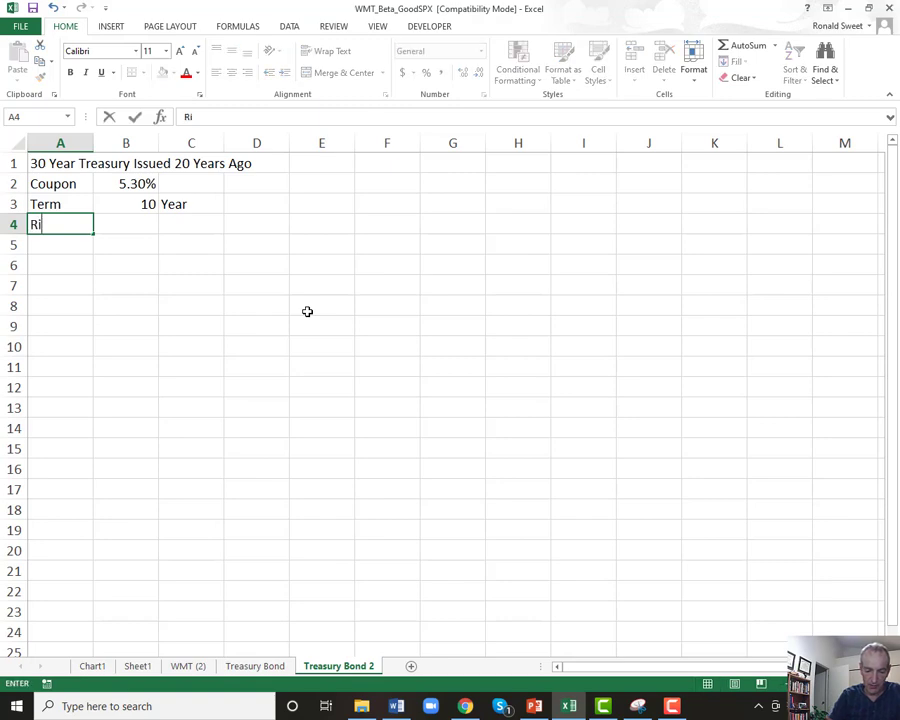
pyautogui.write('sk Free Rate')
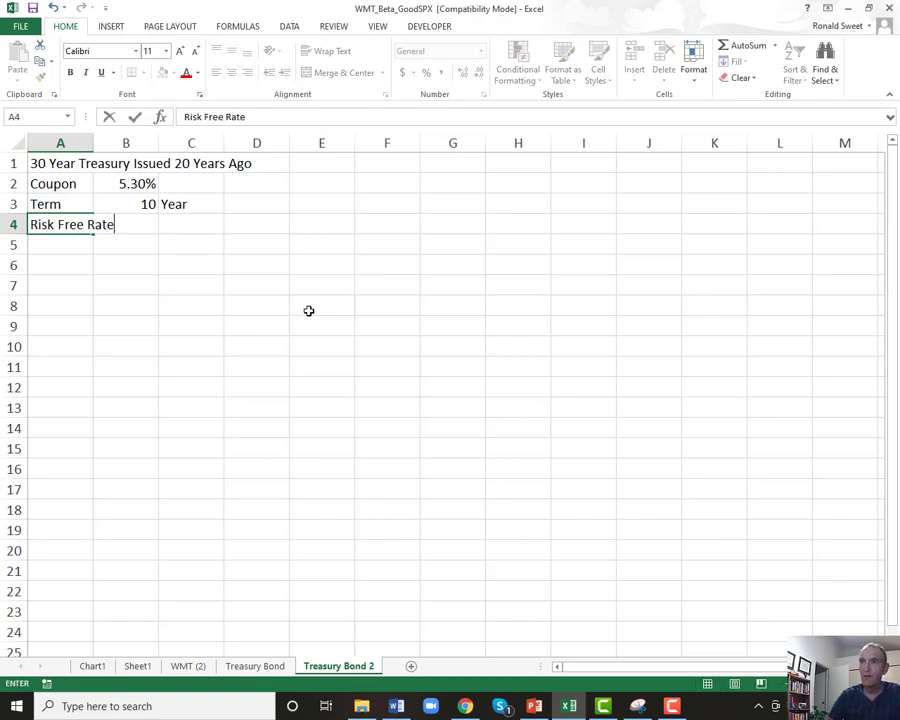
pyautogui.press('Right')
# List 10 Year Treasury, 20 Year Treasury and 30 Year Treasury in cells E4 to E6.
pyautogui.press('Right')
pyautogui.press('Right')
pyautogui.press('Right')
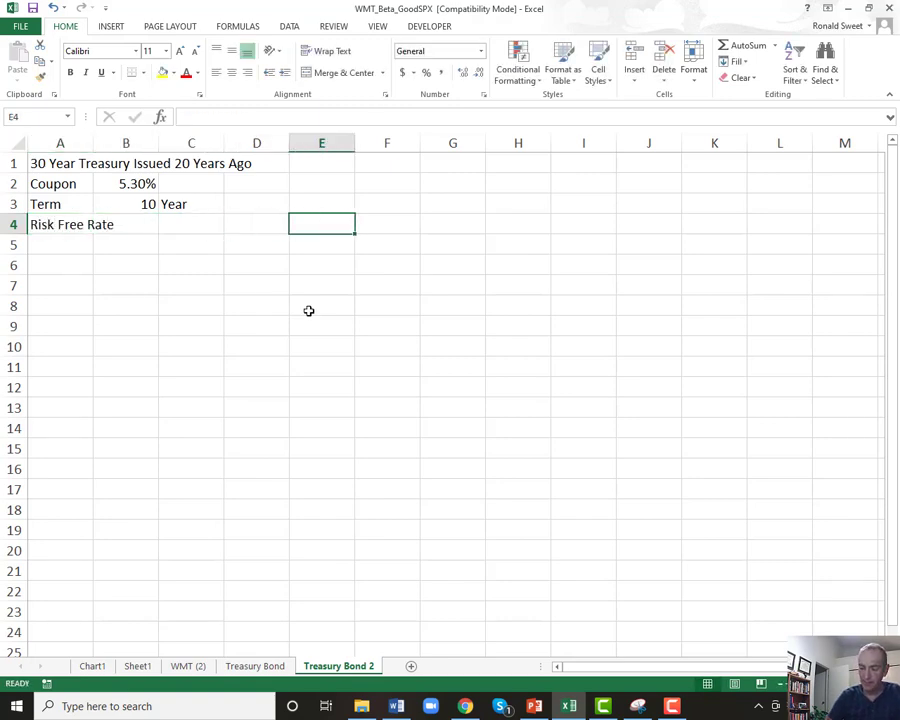
pyautogui.write('10 Year Treasury')
pyautogui.press('Return')
pyautogui.write('20 Year Tre')
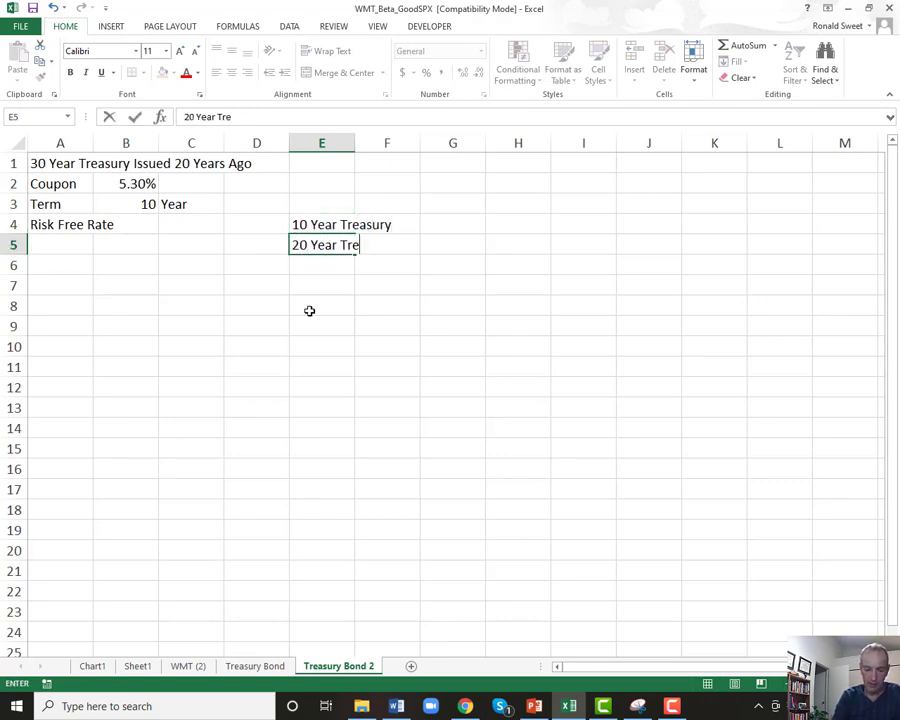
pyautogui.write('asury')
pyautogui.press('Return')
pyautogui.write('30 Year Treasury')
pyautogui.press('Return')
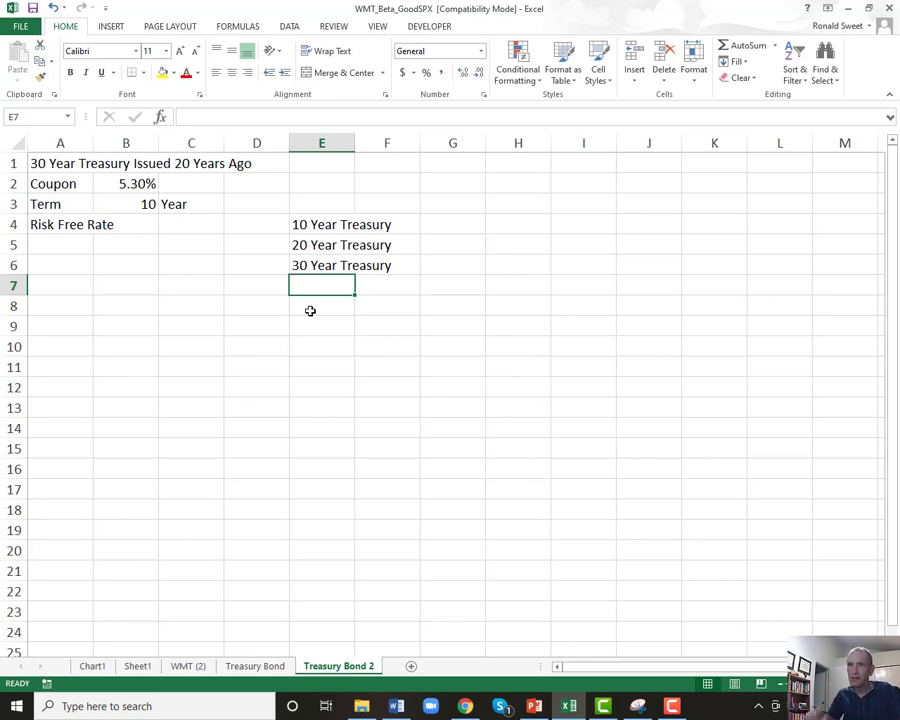
pyautogui.moveTo(42, 180); pyautogui.dragTo(136, 185)
pyautogui.click(136, 184)
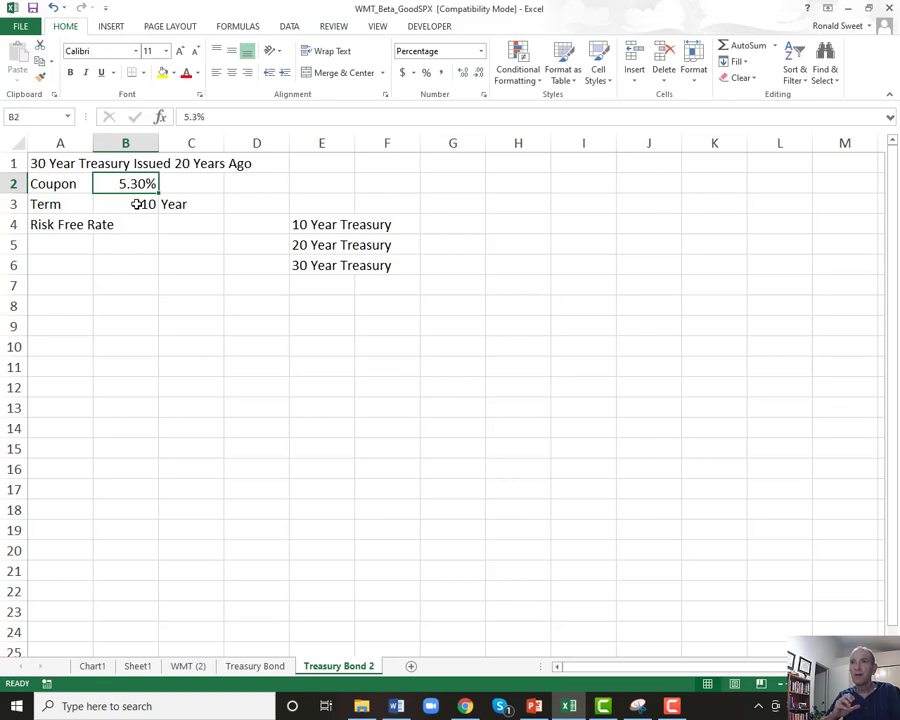
# Widen column A to fit the Risk Free Rate label, and enter the Treasury rates 1.60%, 1.80% and 2.10% in G4 to G6.
pyautogui.click(52, 226)
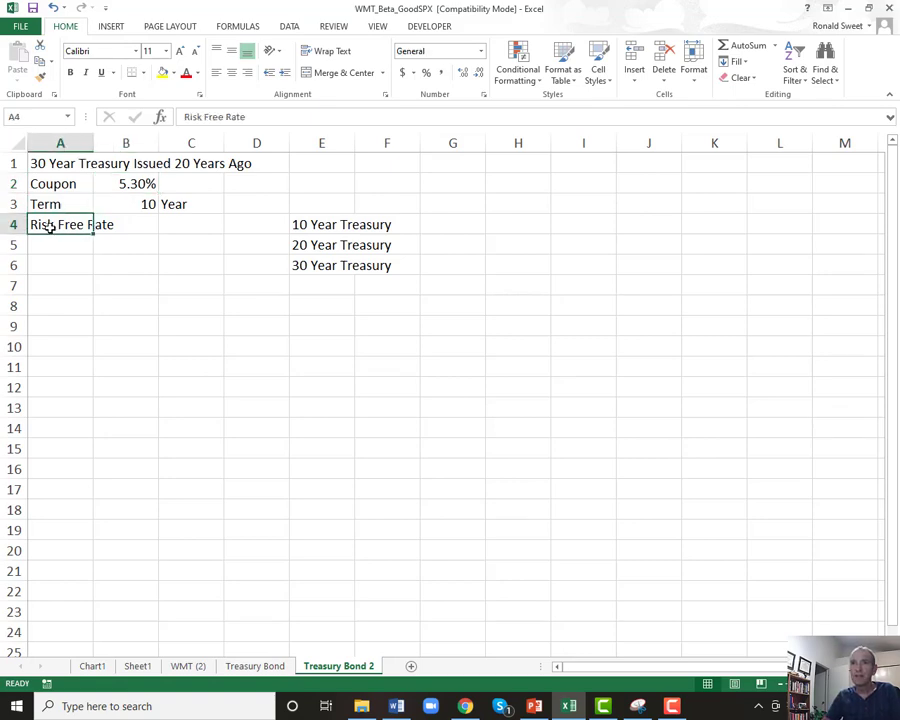
pyautogui.moveTo(93, 142); pyautogui.dragTo(117, 143)
pyautogui.click(474, 229)
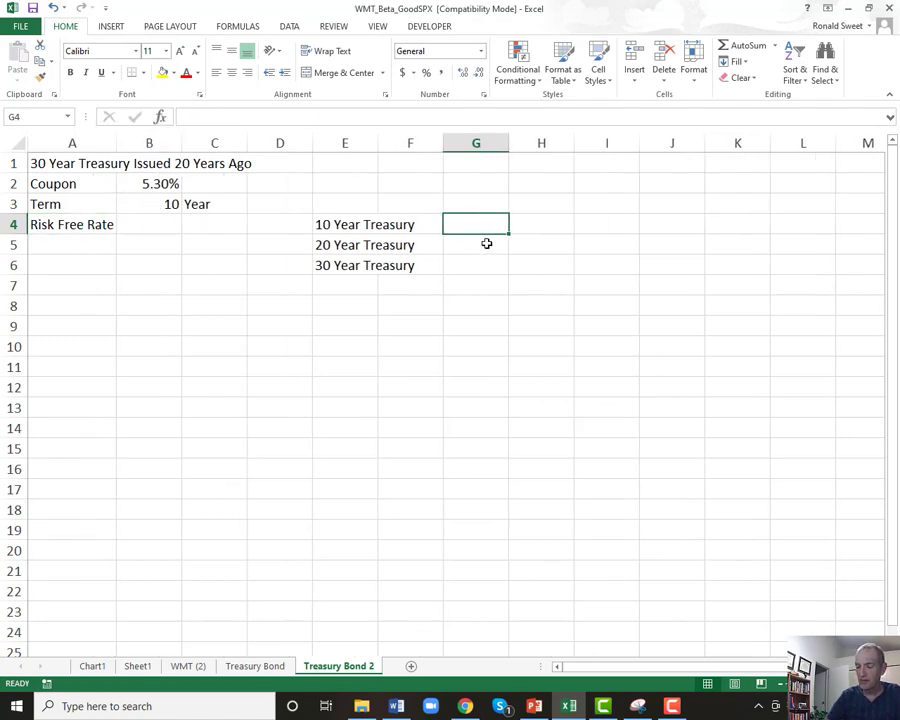
pyautogui.write('1')
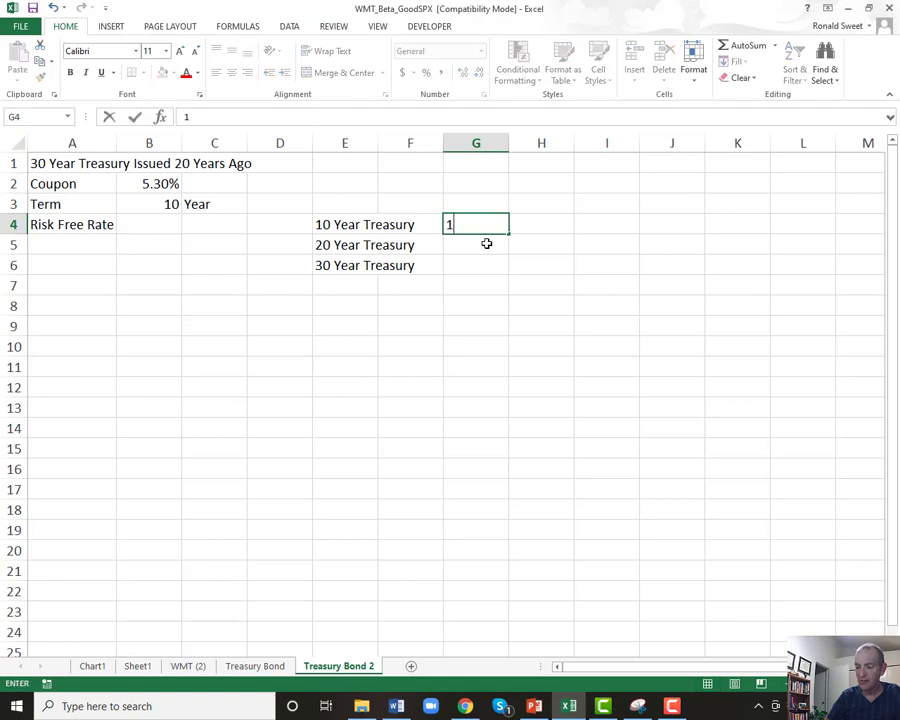
pyautogui.write('.60%')
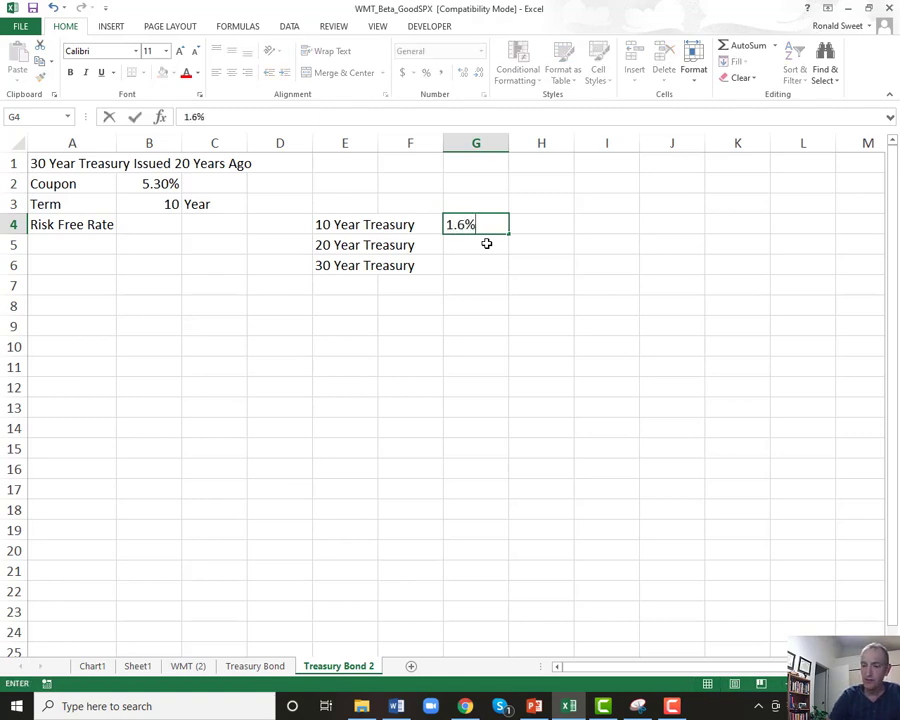
pyautogui.press('Return')
pyautogui.write('1.8')
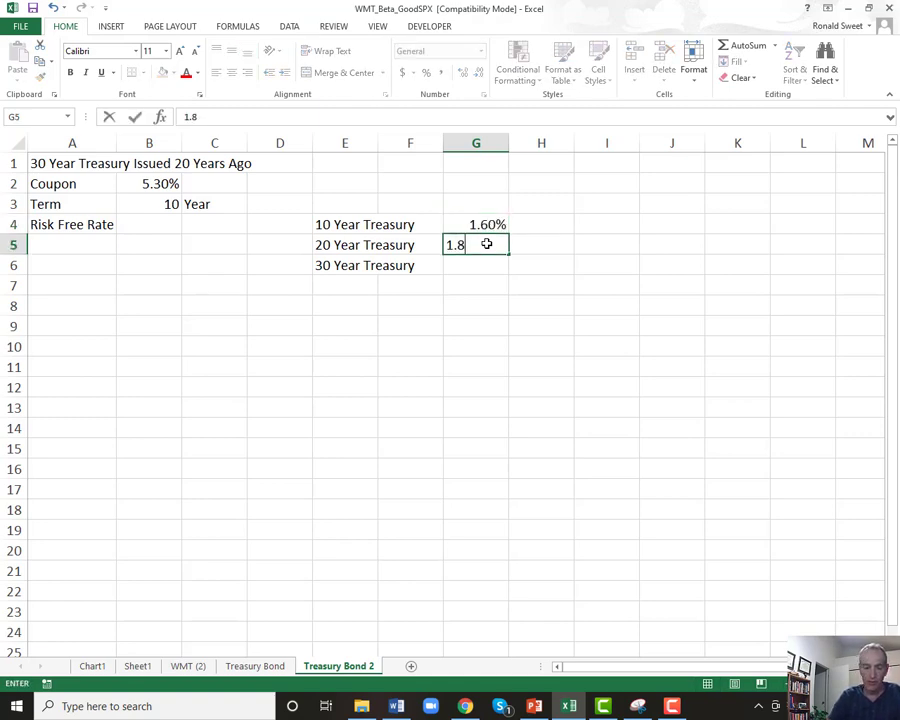
pyautogui.write('0%')
pyautogui.press('Return')
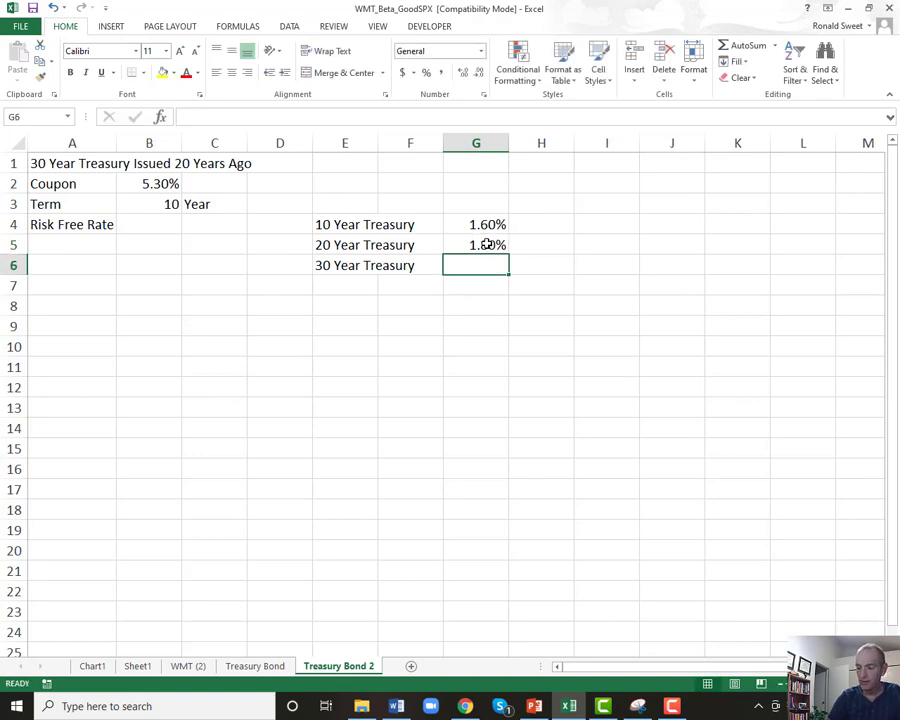
pyautogui.write('2.1%')
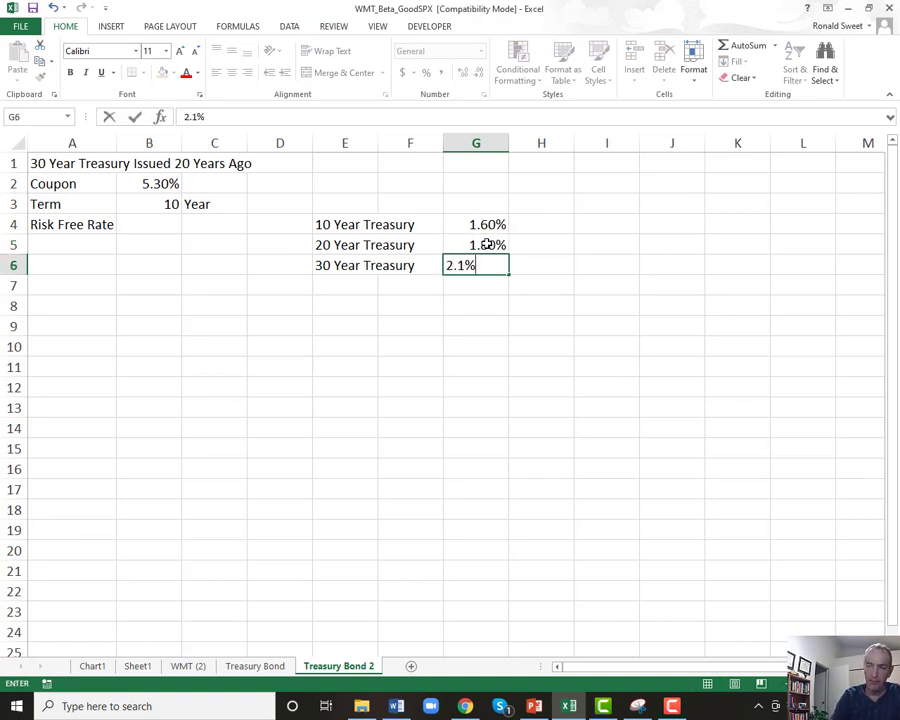
pyautogui.press('Return')
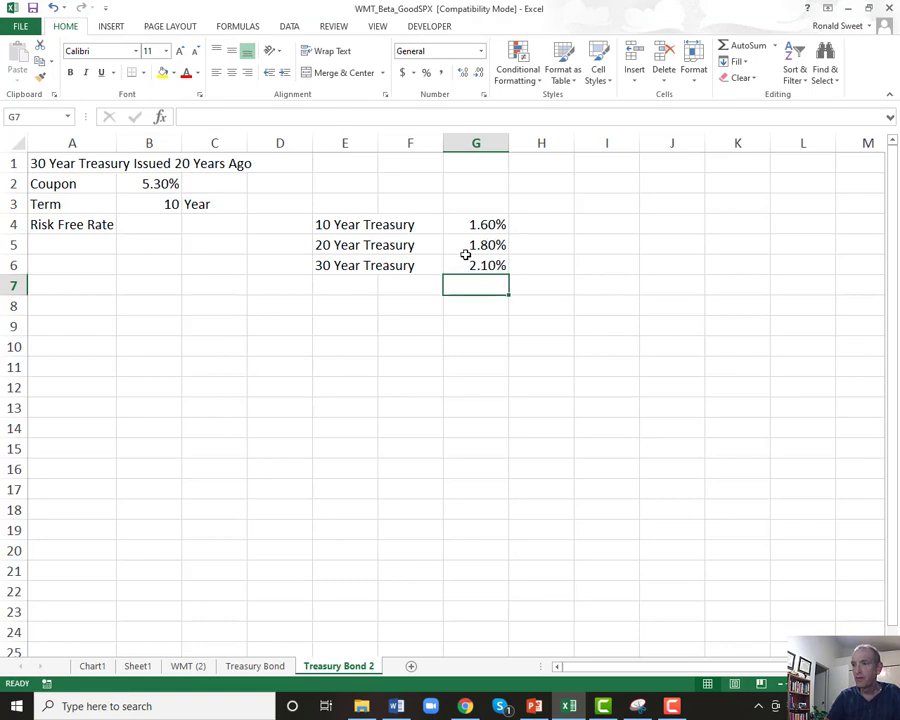
# Switch to Chrome, go back to the current Daily Treasury Yield Curve Rates, and check the 10, 20 and 30 year yields for 03/12/21.
pyautogui.click(470, 706)
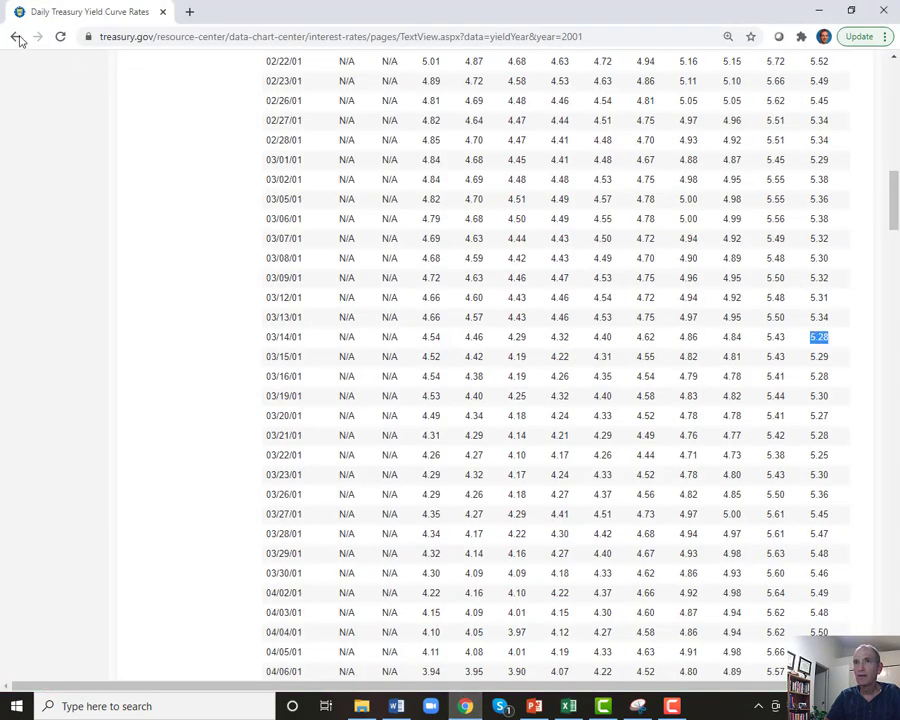
pyautogui.click(15, 36)
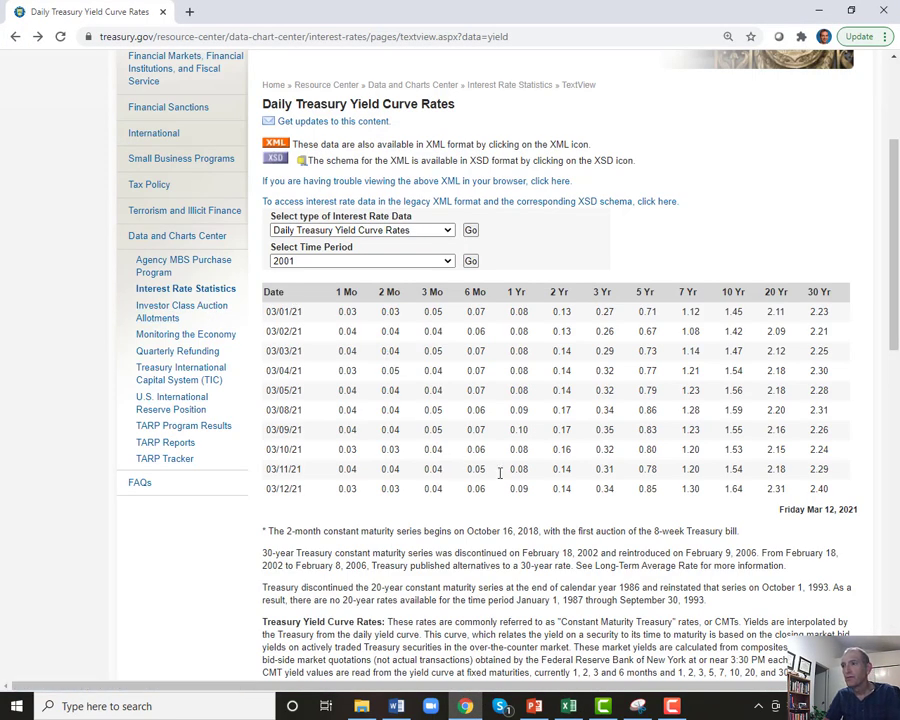
pyautogui.doubleClick(812, 489)
pyautogui.click(713, 488)
pyautogui.moveTo(770, 492); pyautogui.dragTo(840, 502)
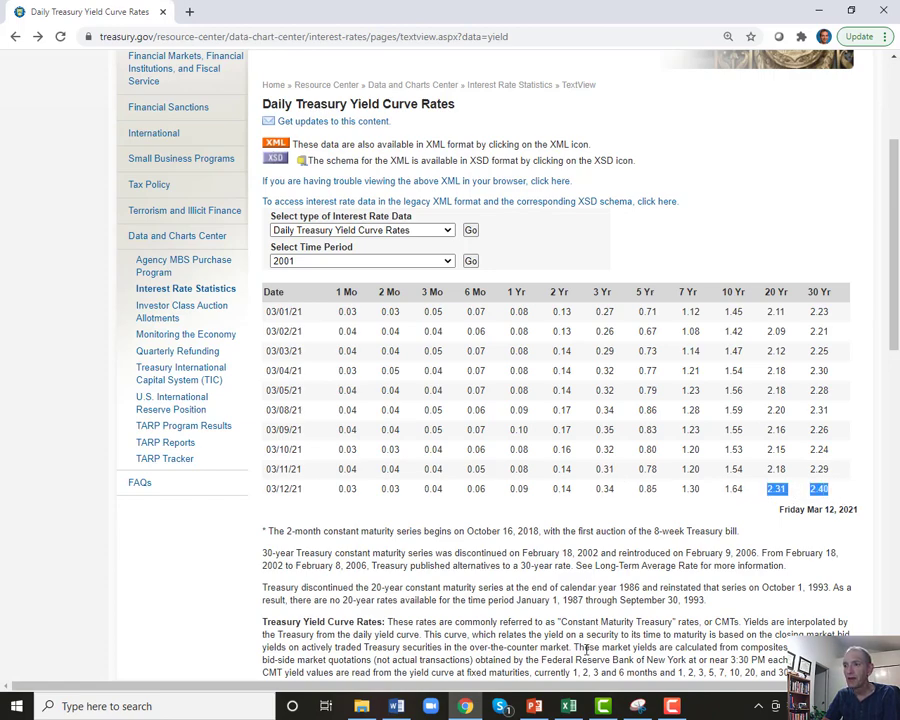
# Return to Excel and compare the 10 Year and 30 Year Treasury rates against the bond's term in B3.
pyautogui.hotkey('alt', 'Tab')
pyautogui.moveTo(325, 224); pyautogui.dragTo(465, 225)
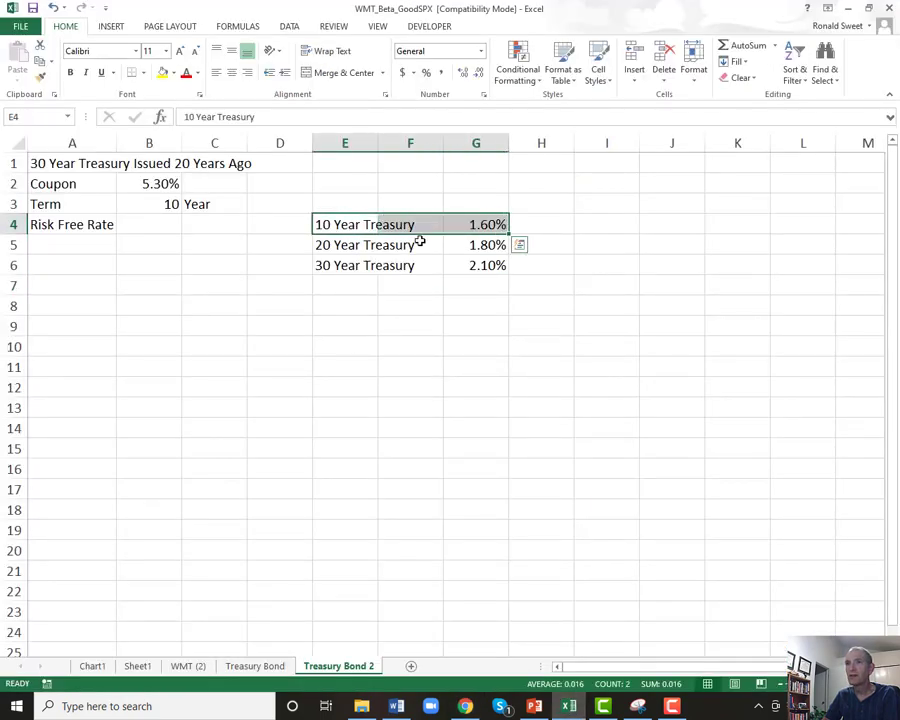
pyautogui.click(38, 163)
pyautogui.moveTo(331, 263); pyautogui.dragTo(458, 265)
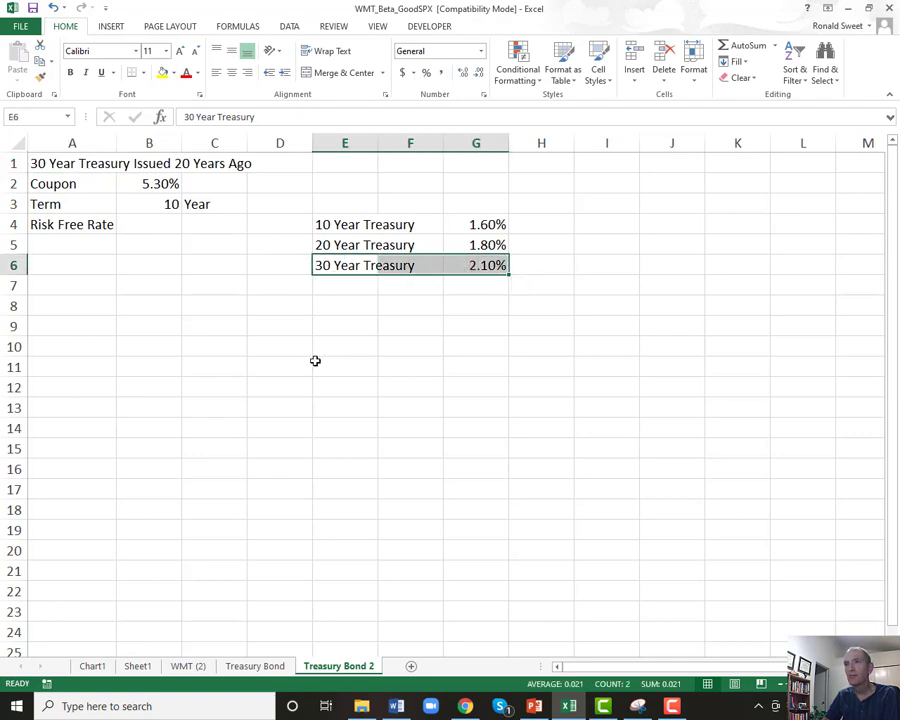
pyautogui.click(136, 203)
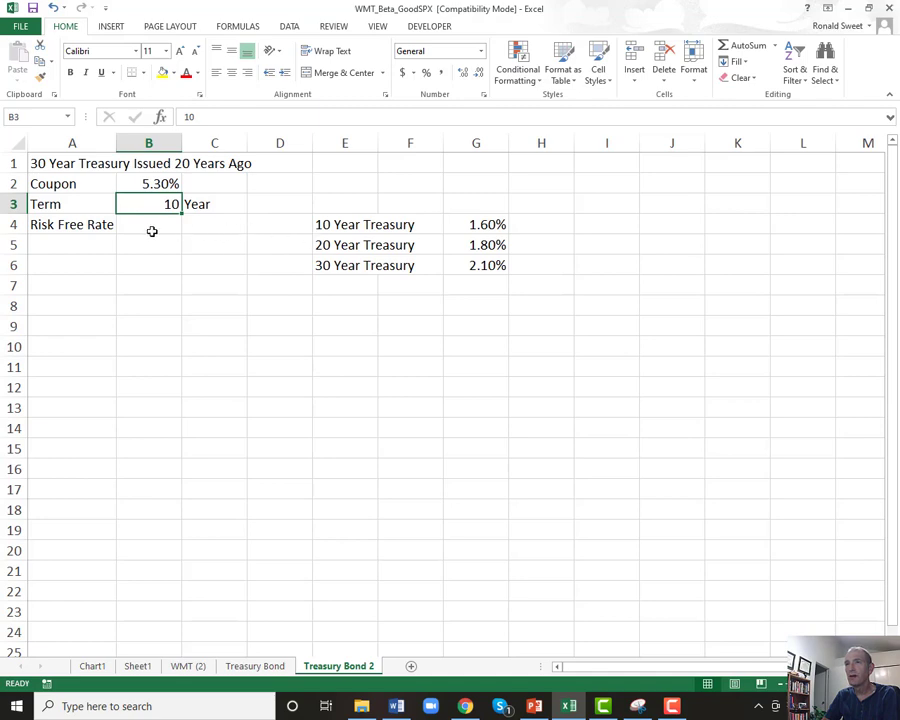
# Link the Risk Free Rate in B4 to the 10 Year Treasury rate in G4.
pyautogui.click(151, 231)
pyautogui.write('=')
pyautogui.press('Right')
pyautogui.press('Right')
pyautogui.press('Right')
pyautogui.press('Right')
pyautogui.press('Right')
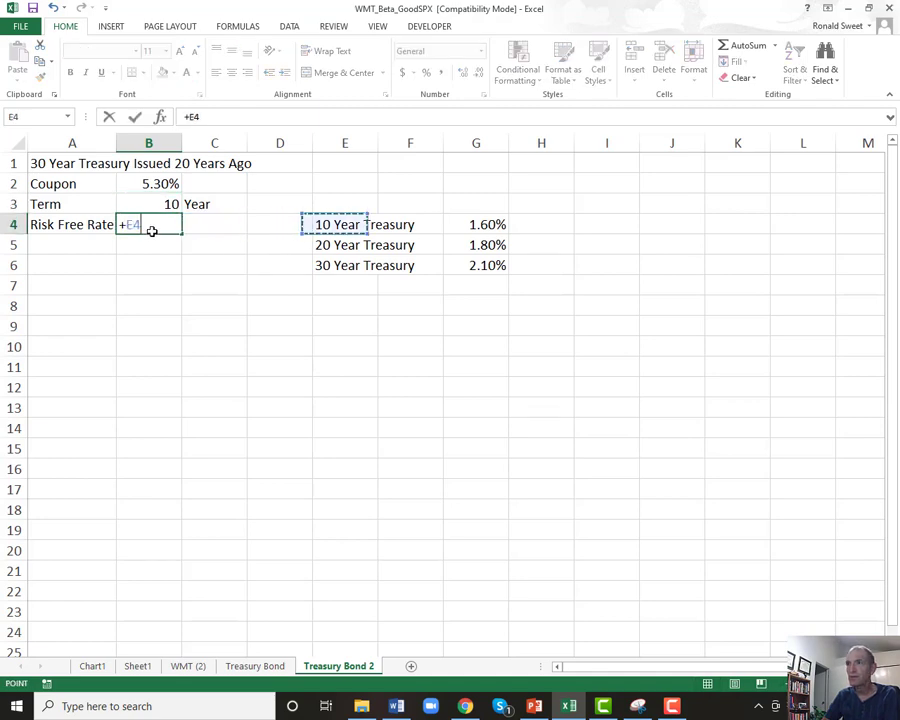
pyautogui.press('Return')
pyautogui.click(151, 230)
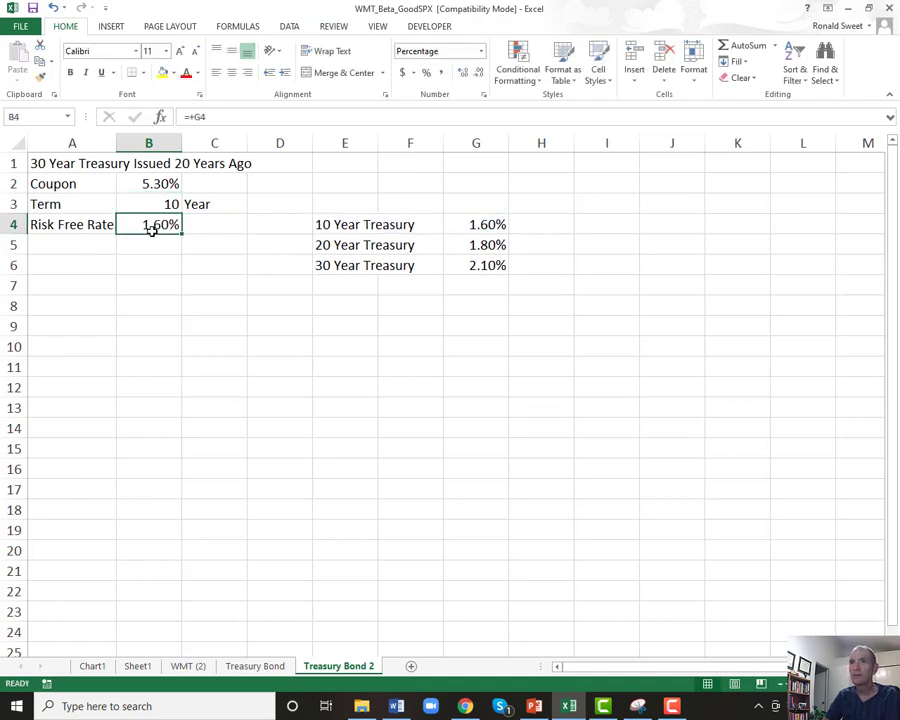
# Add the label Spread in A5 with a value of 0% in B5, formatted as a percentage.
pyautogui.click(88, 248)
pyautogui.write('Spread')
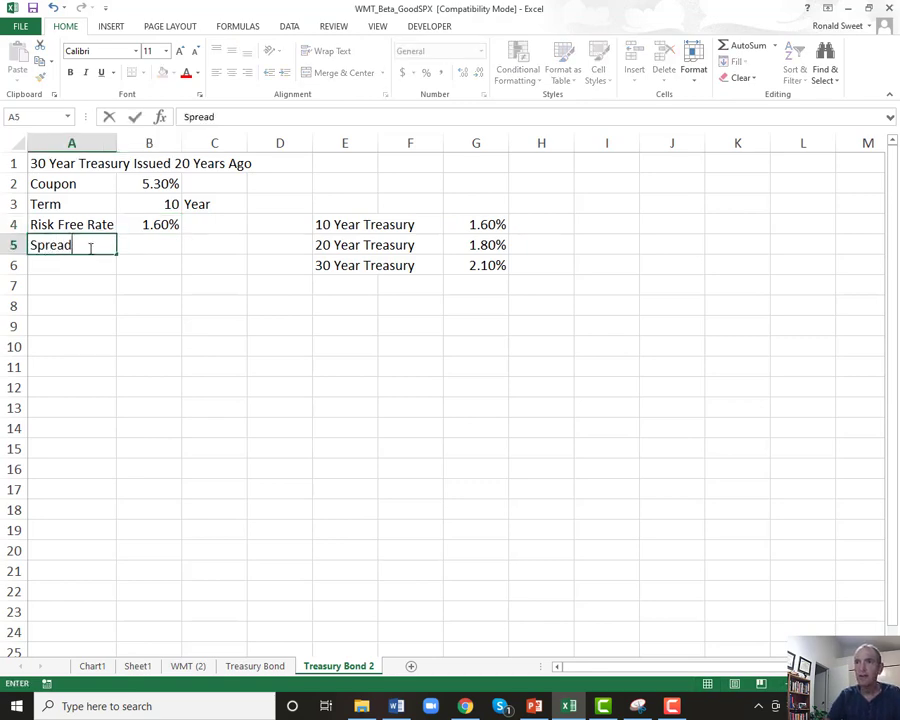
pyautogui.press('Tab')
pyautogui.write('0')
pyautogui.press('Return')
pyautogui.press('Up')
pyautogui.hotkey('ctrl', 'shift', '5')
pyautogui.press('Return')
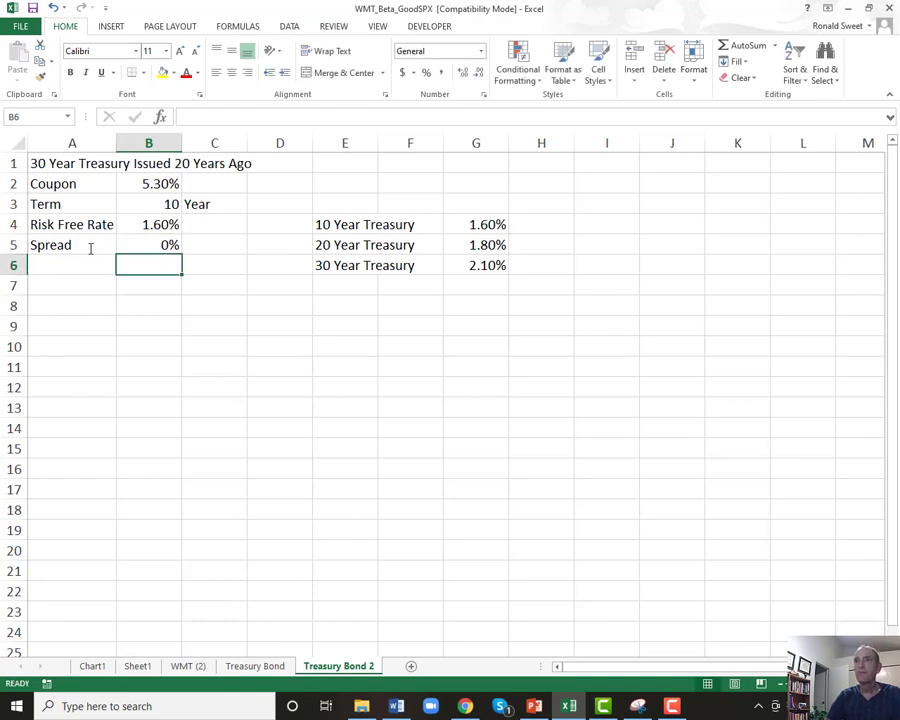
# Enter the indented label kd (Discount rate) in cell A6.
pyautogui.press('Left')
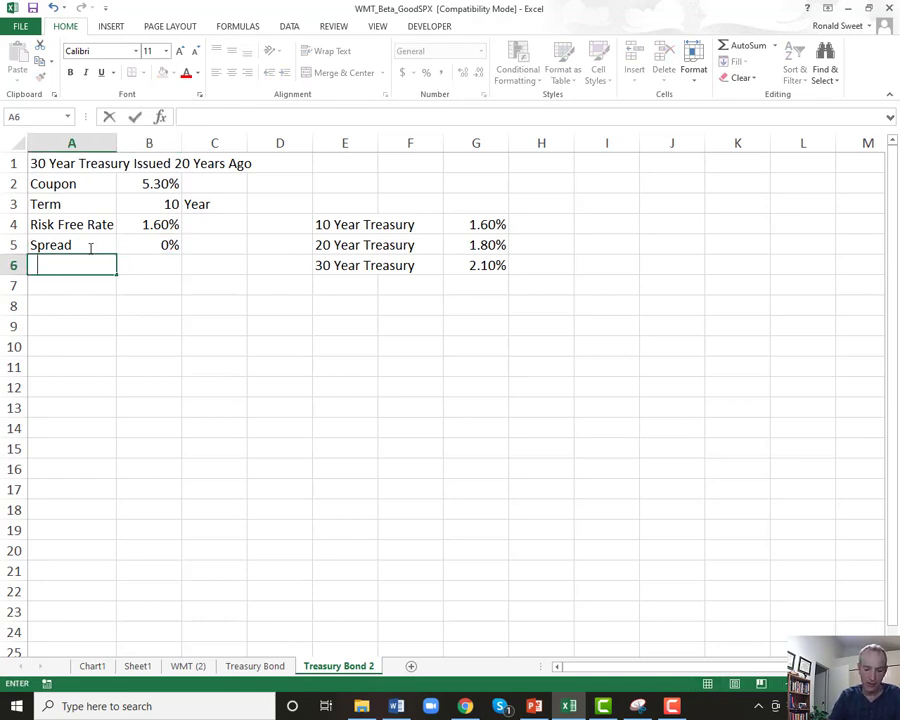
pyautogui.write('kd ')
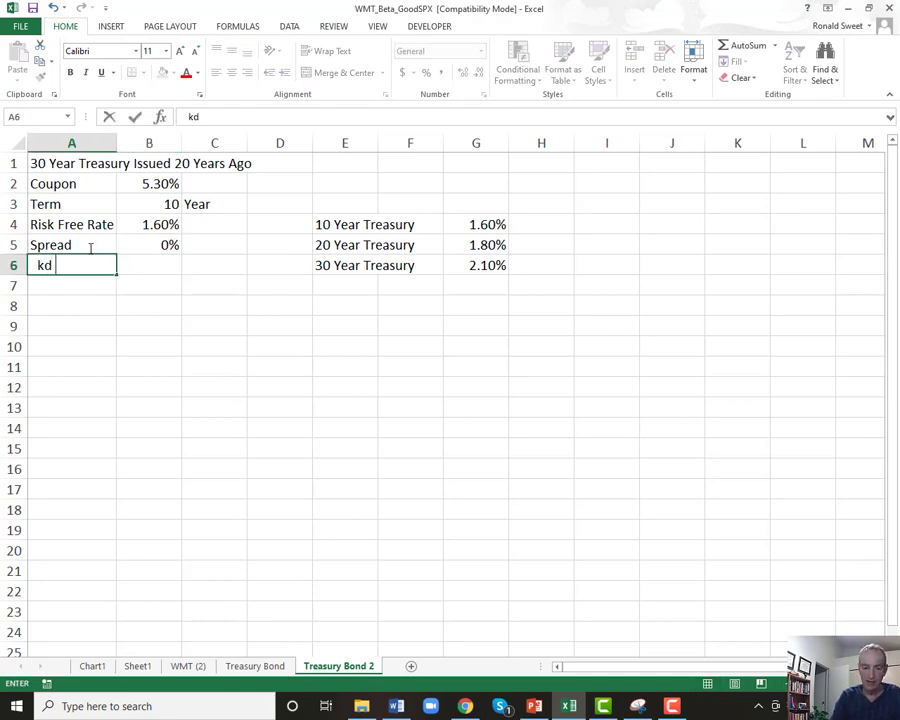
pyautogui.write('(Discount rate')
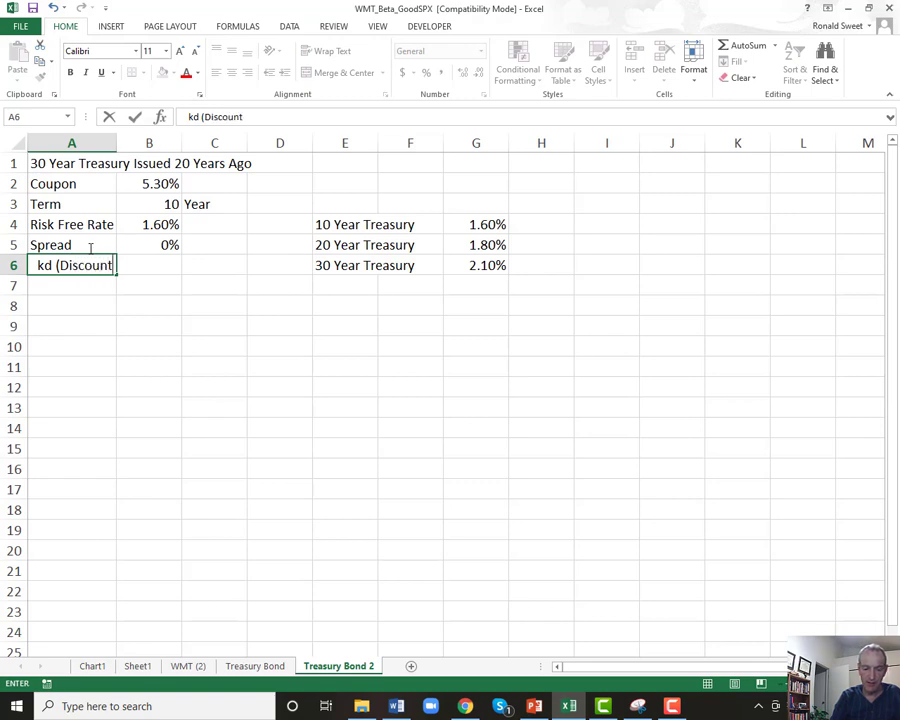
pyautogui.write(')')
pyautogui.press('Return')
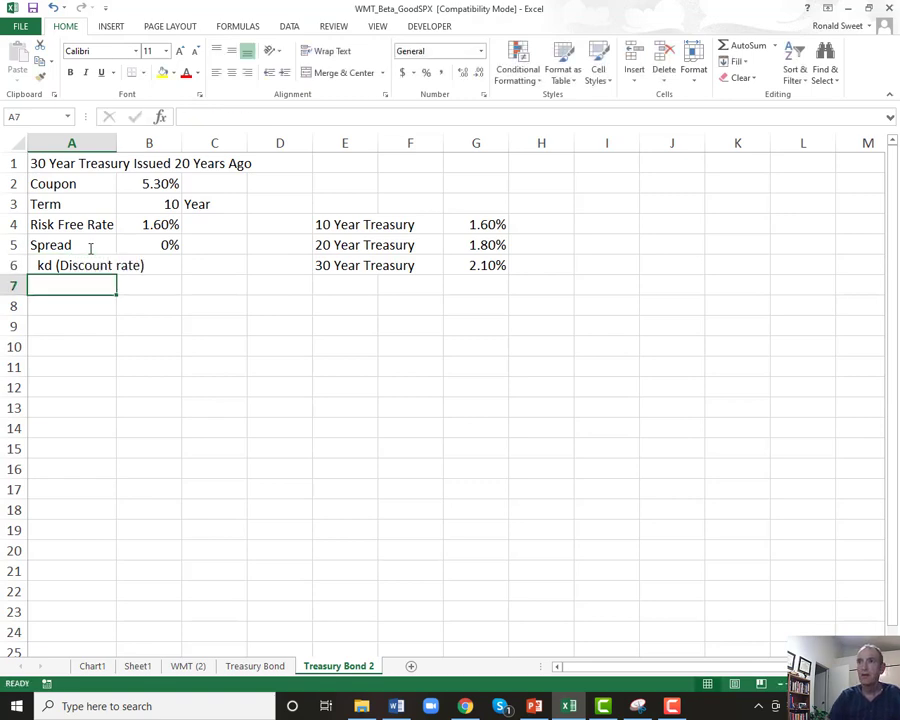
# Calculate the discount rate in B6 as the risk free rate in B4 plus the spread in B5.
pyautogui.press('Up')
pyautogui.press('Right')
pyautogui.write('+')
pyautogui.press('Up')
pyautogui.press('Up')
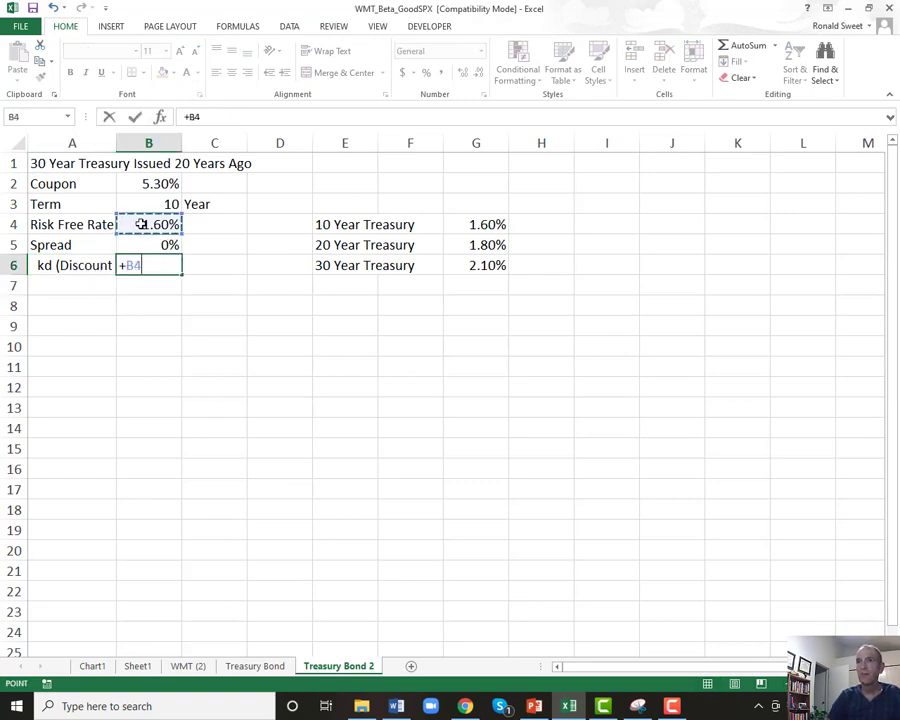
pyautogui.write('+')
pyautogui.press('Up')
pyautogui.press('Return')
# Format the discount rate in B6 to show two decimal places.
pyautogui.press('Up')
pyautogui.click(463, 74)
pyautogui.click(463, 74)
pyautogui.click(463, 74)
pyautogui.click(463, 74)
pyautogui.click(463, 74)
pyautogui.click(478, 74)
pyautogui.click(478, 74)
pyautogui.click(478, 74)
pyautogui.hotkey('ctrl', 'c')
# Enter the label Effective Yield in cell A7.
pyautogui.click(44, 279)
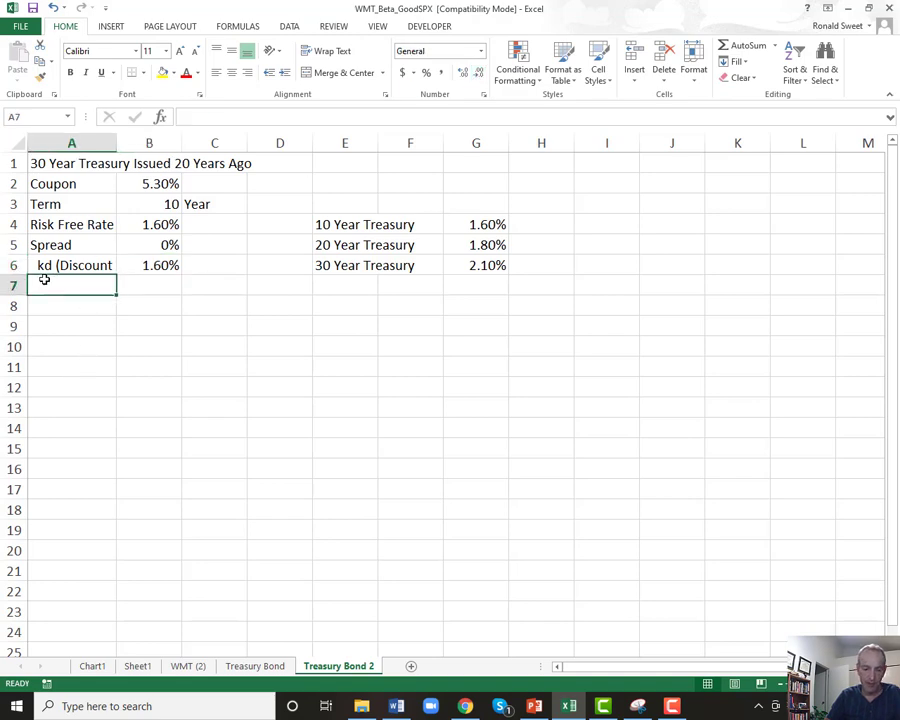
pyautogui.write('Effective Yield')
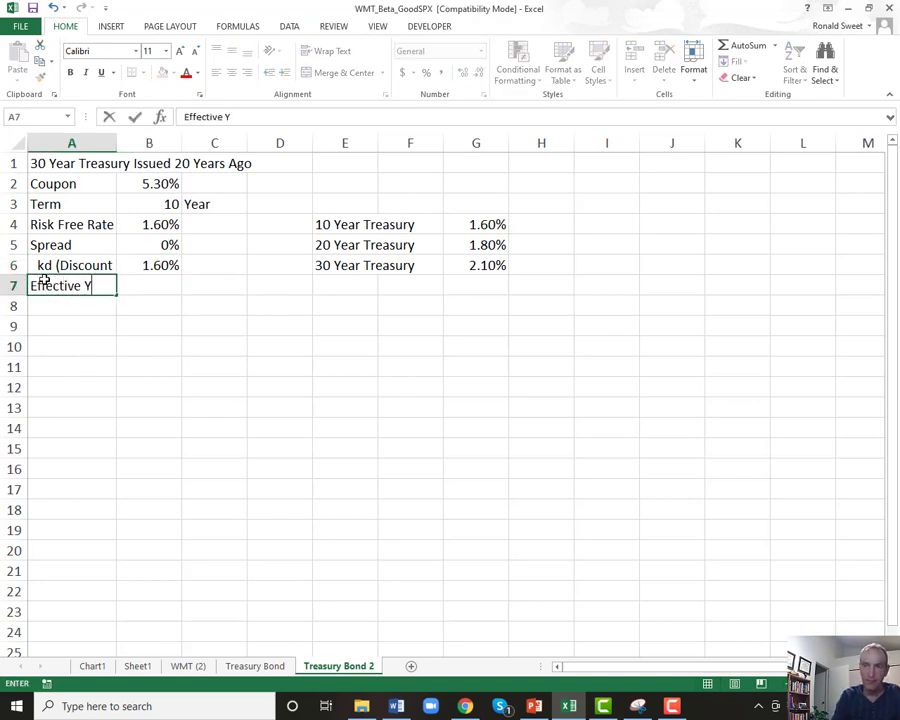
pyautogui.press('Return')
# Write the effective yield formula as the text note (1 + kd / 2)^2-1 in cell C7.
pyautogui.click(44, 280)
pyautogui.press('Right')
pyautogui.press('Right')
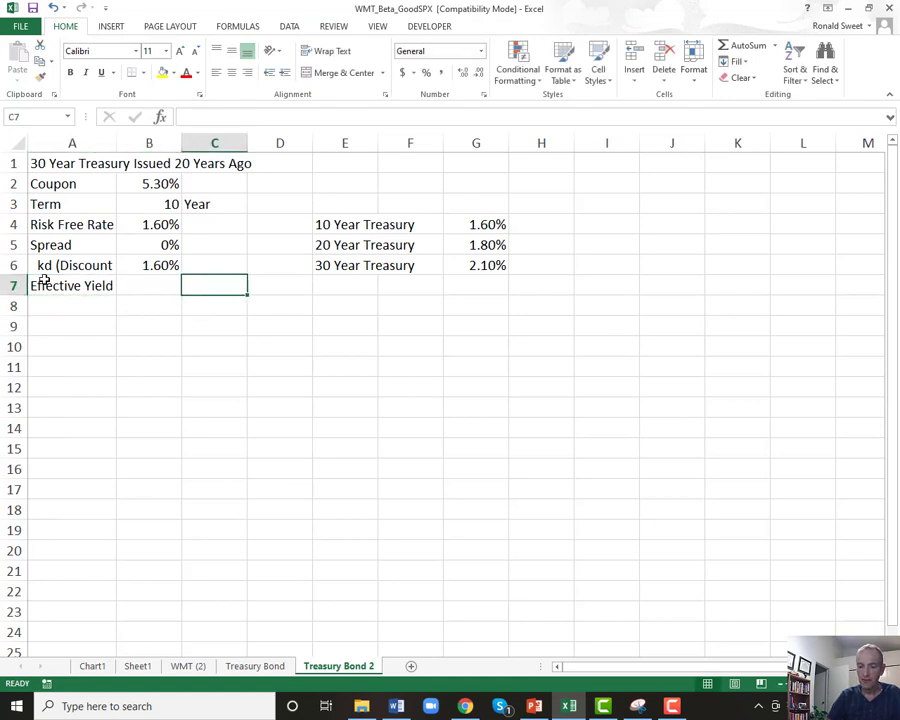
pyautogui.write("'(")
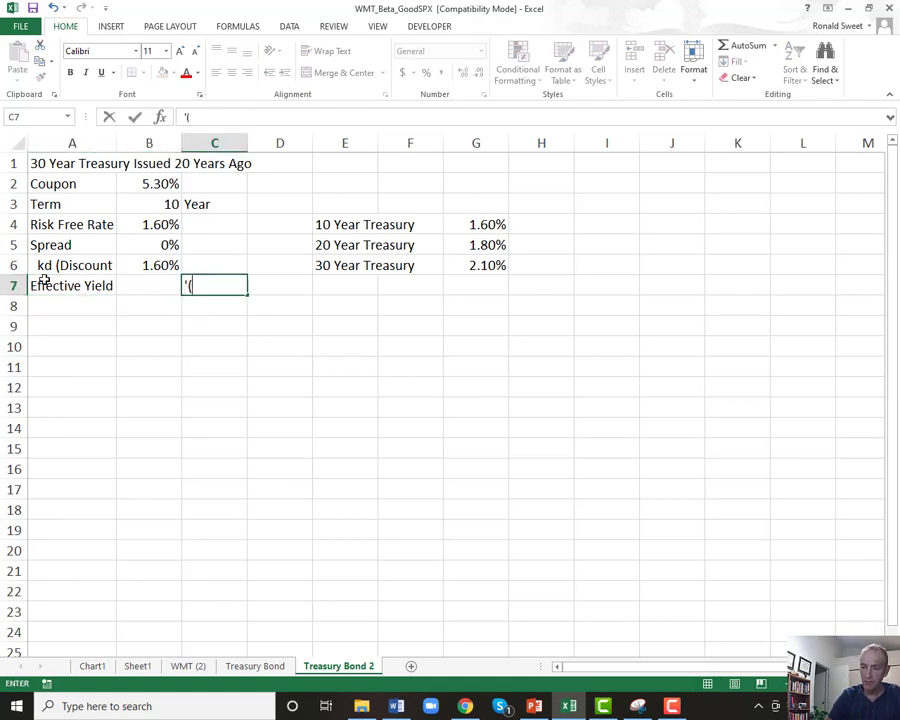
pyautogui.write('1 +')
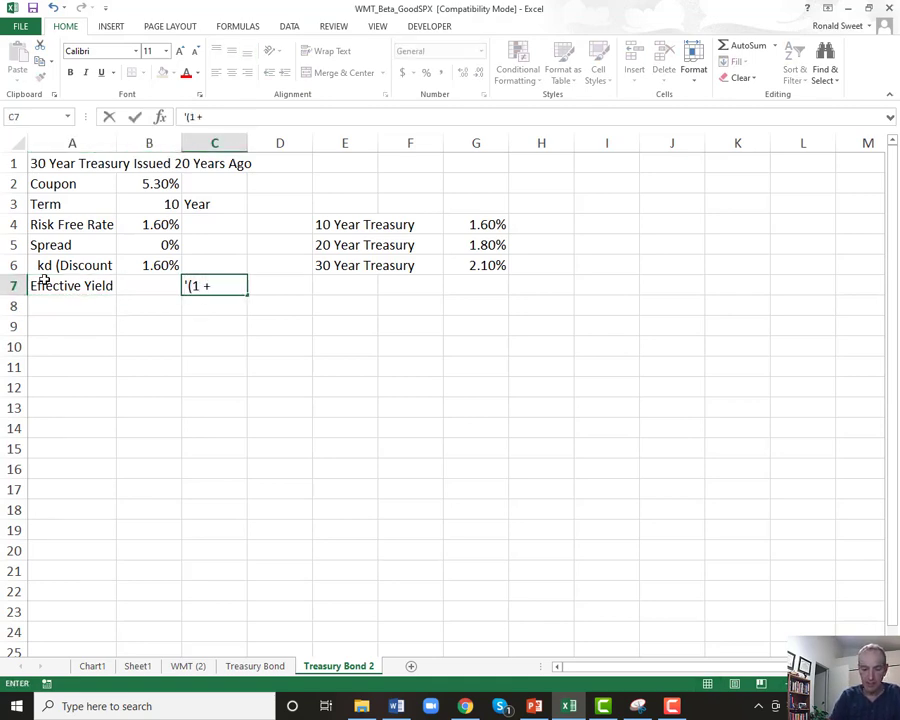
pyautogui.write(' kd /')
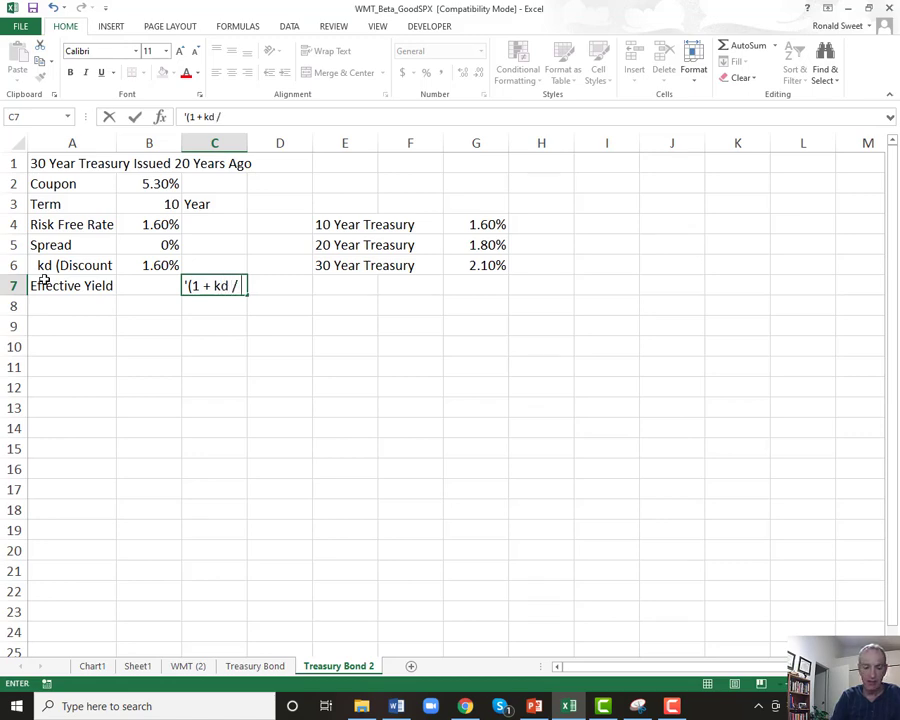
pyautogui.write(' 2)^2')
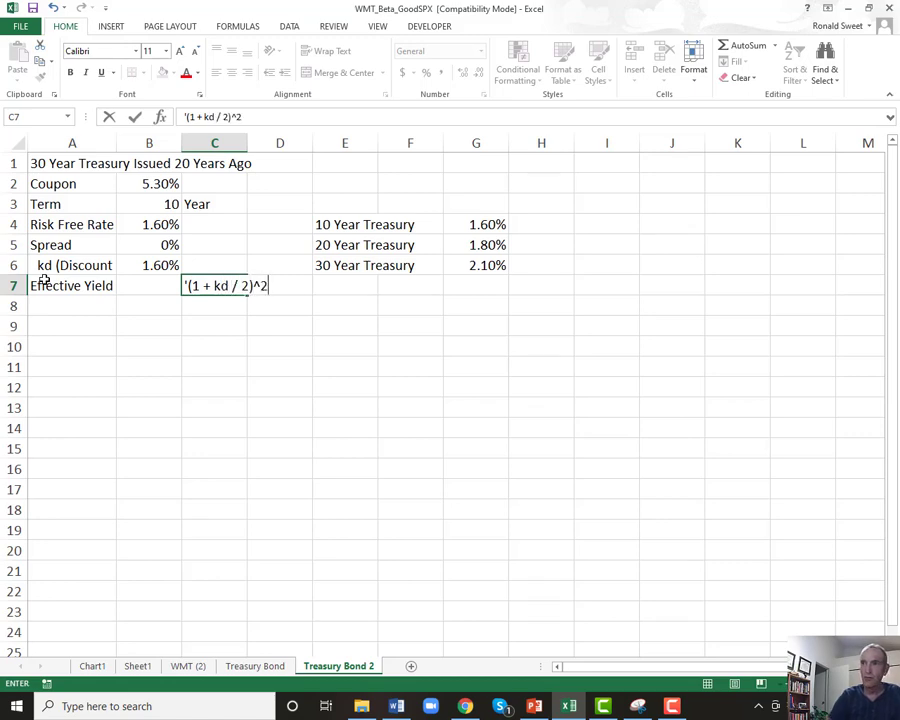
pyautogui.write('-1')
pyautogui.press('Left')
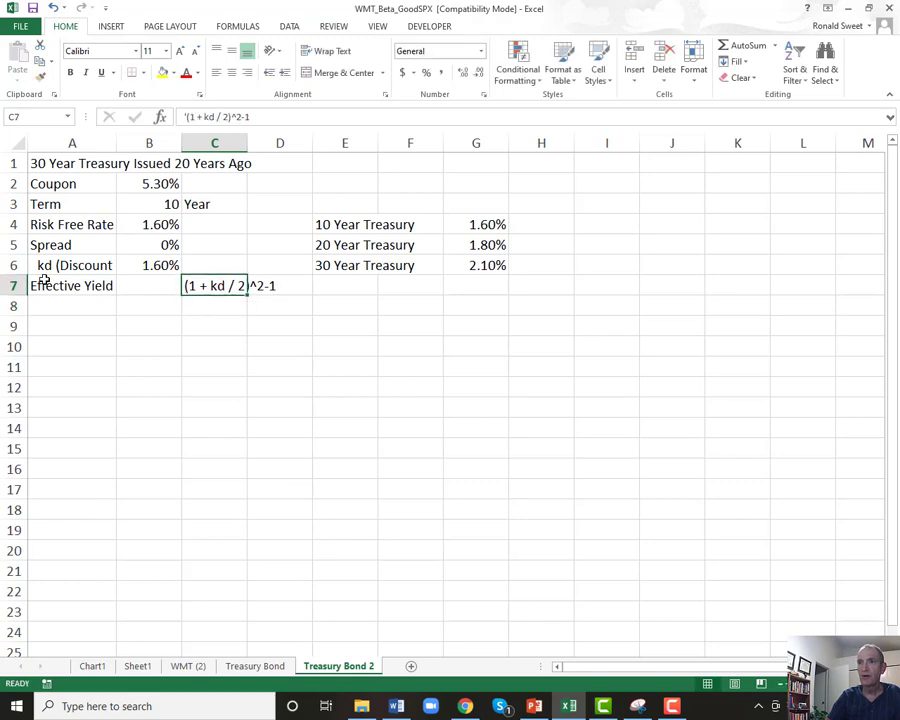
# Calculate the effective yield in B7 with the formula +(1+B6/2)^2-1.
pyautogui.write('+(')
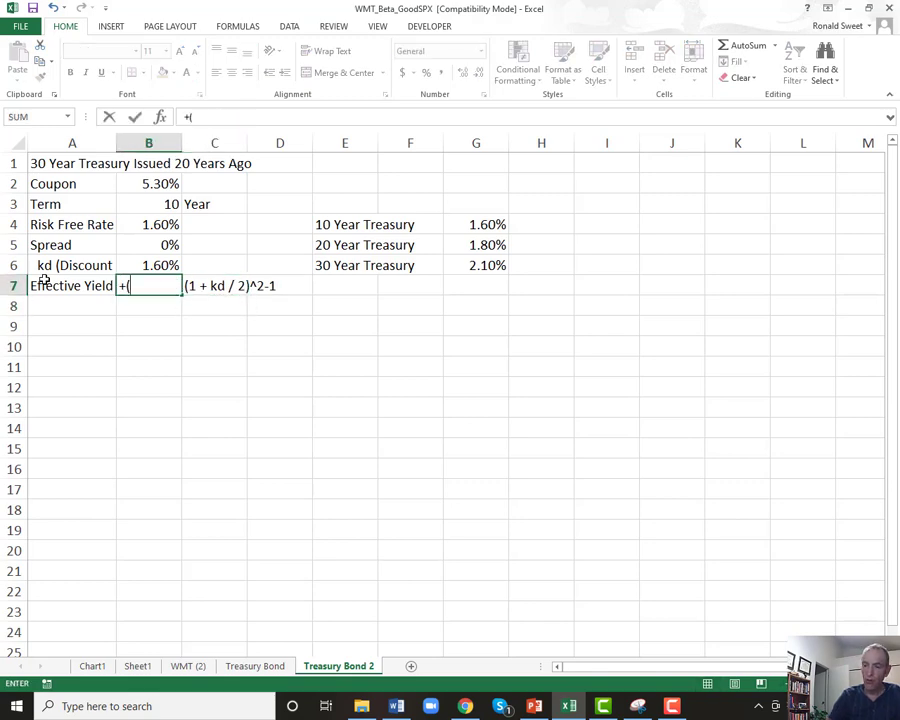
pyautogui.write('1+')
pyautogui.press('Up')
pyautogui.write('/')
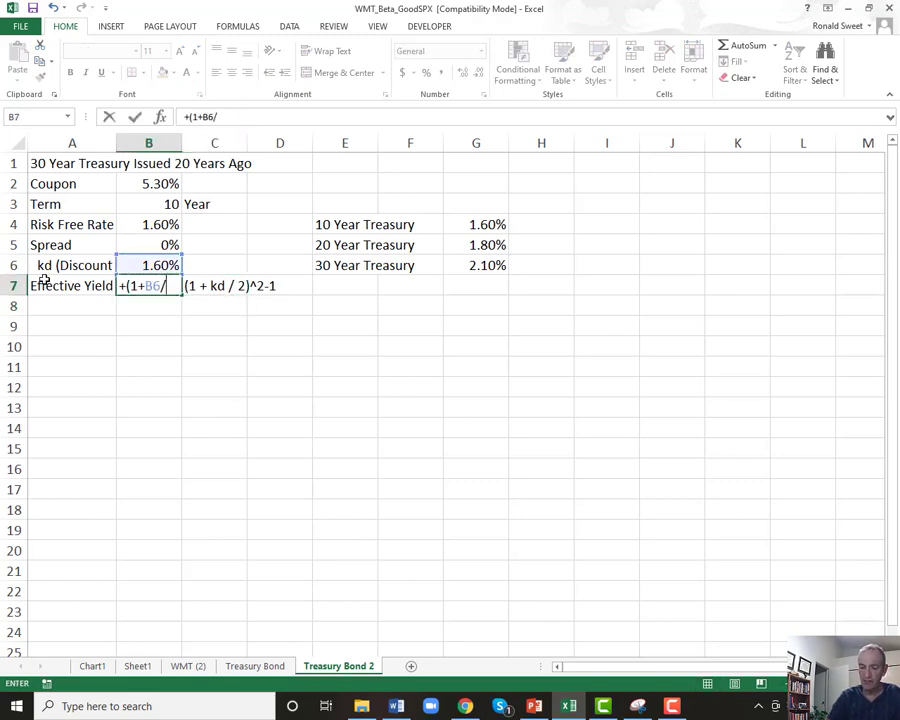
pyautogui.write('2)^2-1')
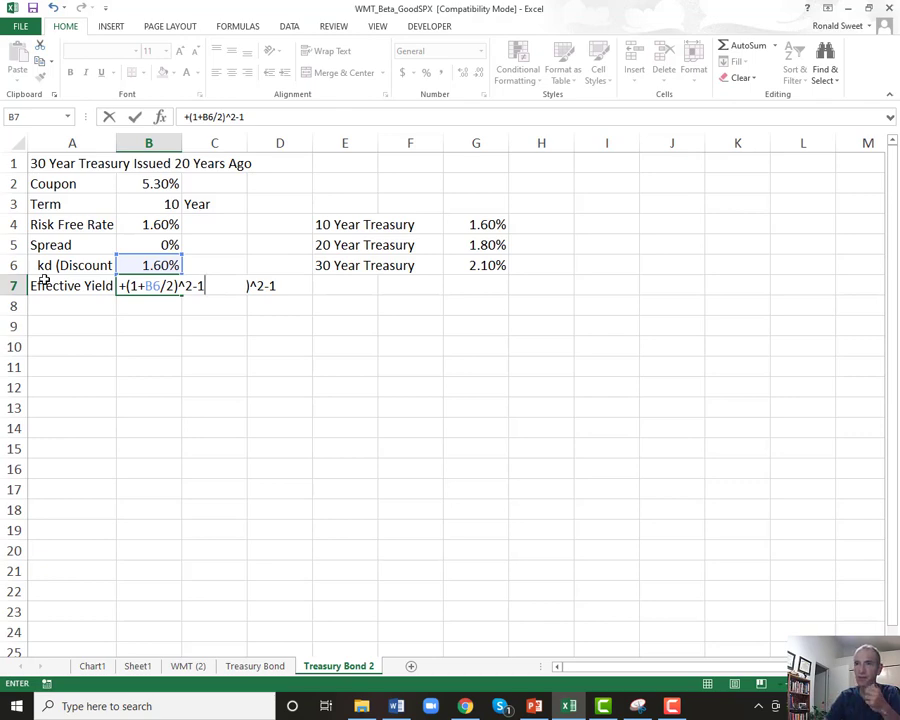
pyautogui.press('Return')
pyautogui.press('Up')
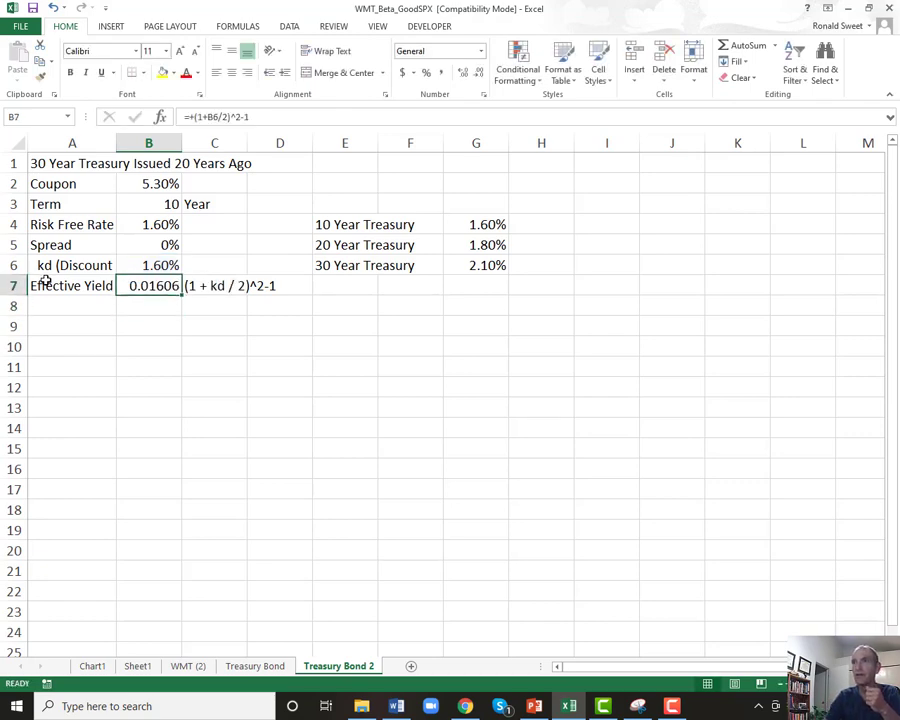
# Format the effective yield in B7 as a percentage with two decimal places.
pyautogui.click(426, 73)
pyautogui.click(463, 73)
pyautogui.click(463, 73)
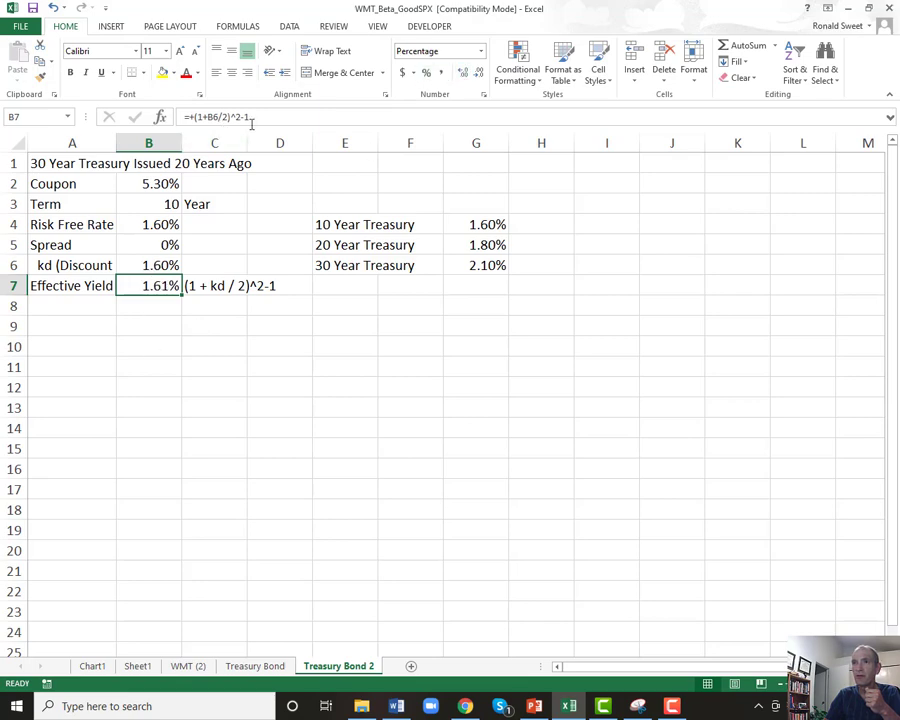
pyautogui.click(463, 73)
pyautogui.click(479, 73)
pyautogui.click(141, 265)
pyautogui.click(140, 285)
pyautogui.click(63, 312)
pyautogui.click(58, 325)
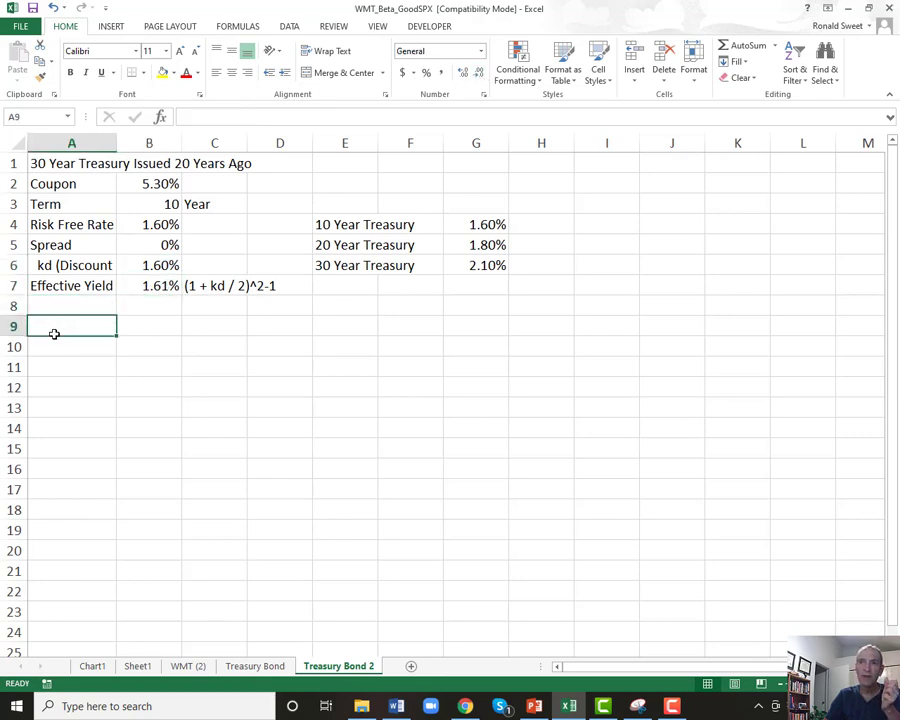
pyautogui.moveTo(132, 372); pyautogui.dragTo(520, 534)
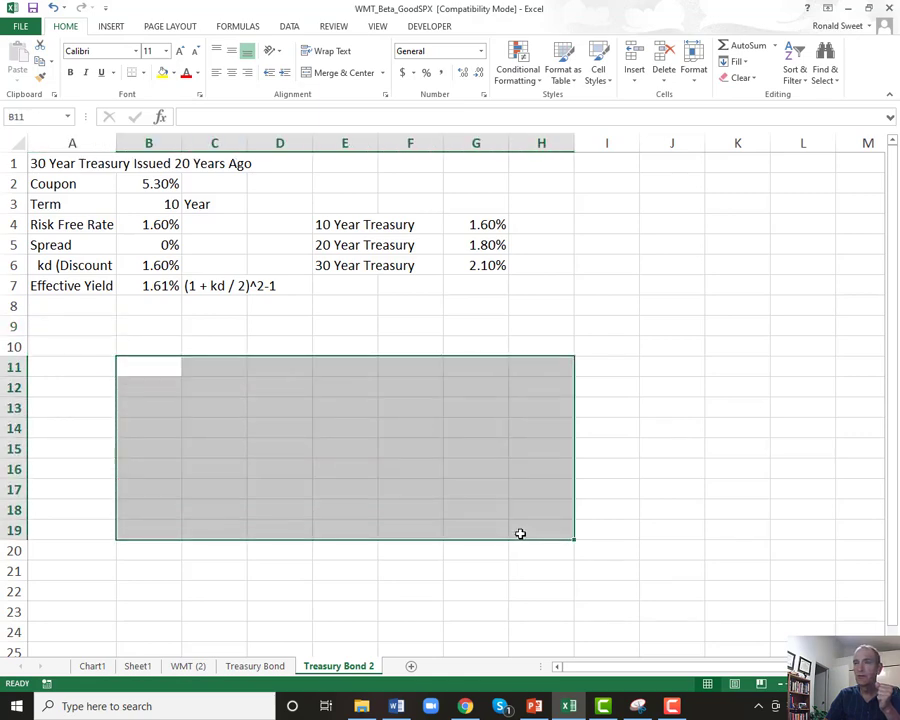
# Enter the label Guess in cell A8.
pyautogui.click(56, 309)
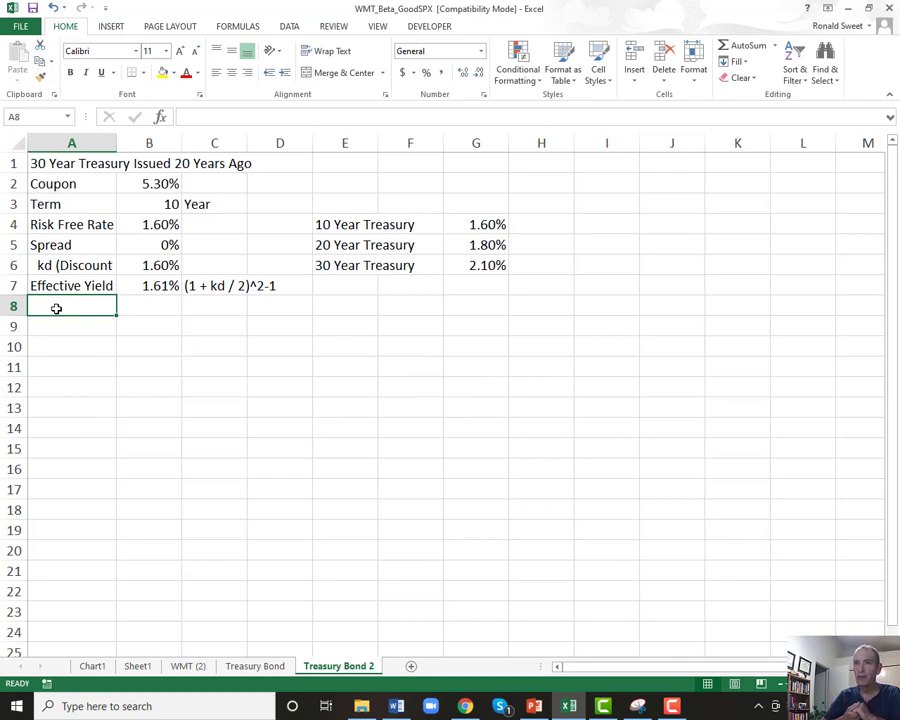
pyautogui.write('Guess')
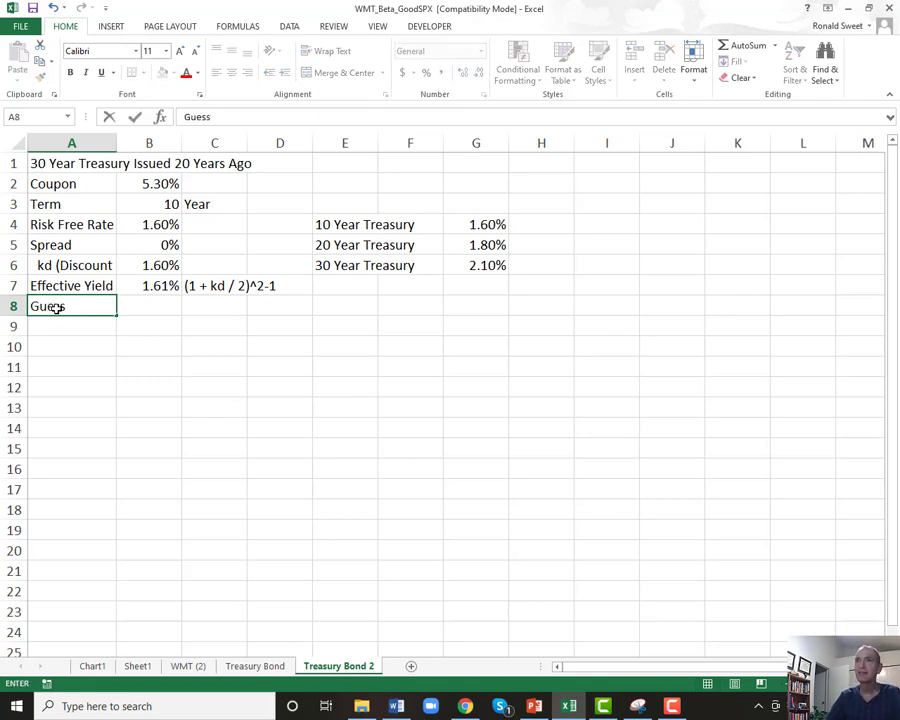
pyautogui.press('Return')
pyautogui.click(57, 309)
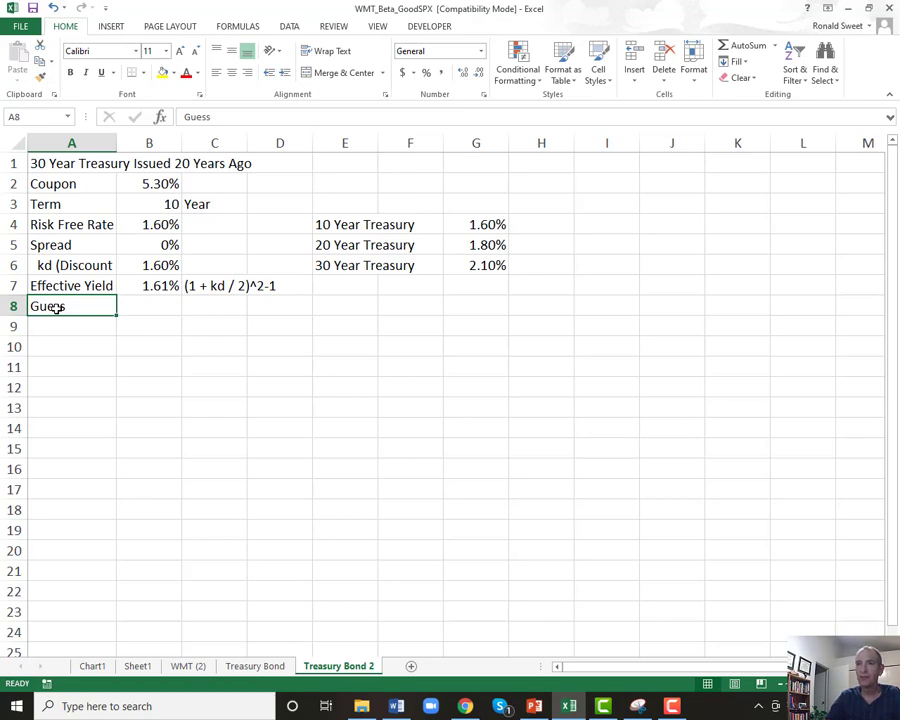
# Write the text note "- Duration * Change in Yield should approximate the change in the price of the bond" in cell B8.
pyautogui.press('Right')
pyautogui.write("'")
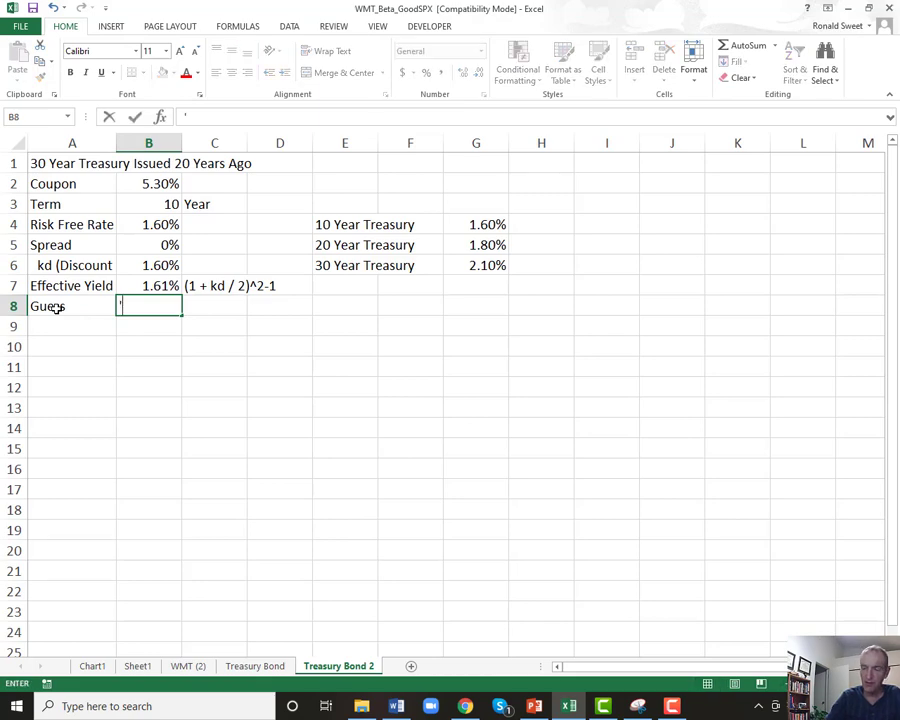
pyautogui.write('- Duration ')
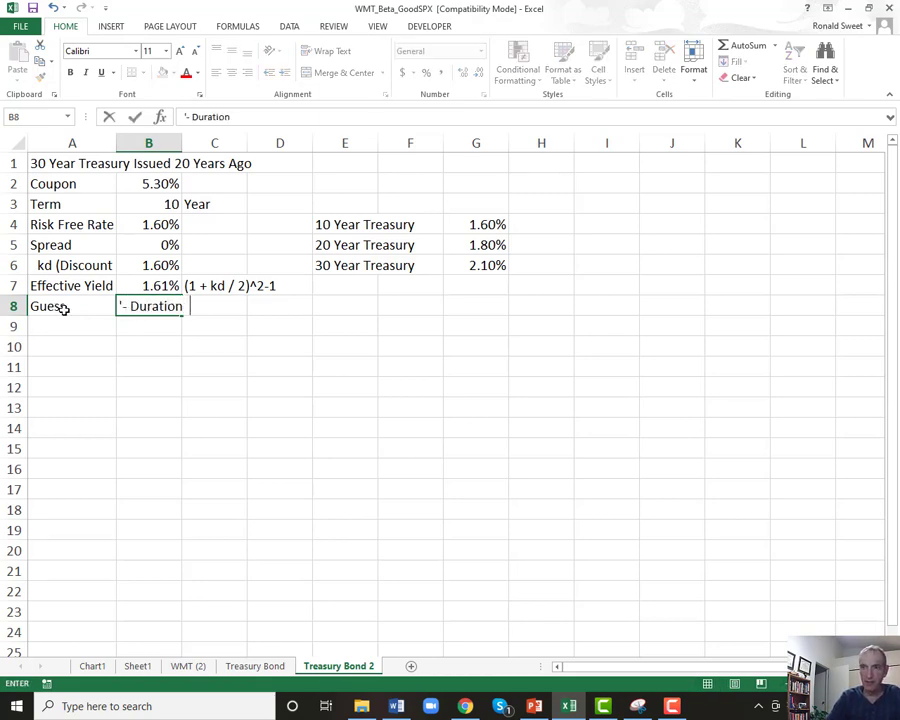
pyautogui.write('* Change in ')
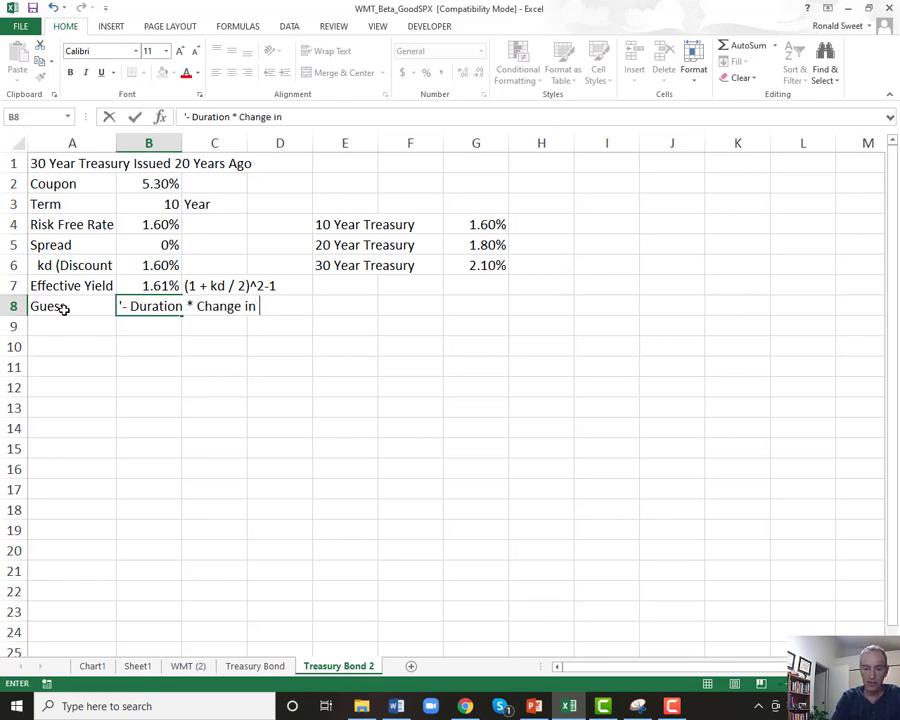
pyautogui.write('Yield')
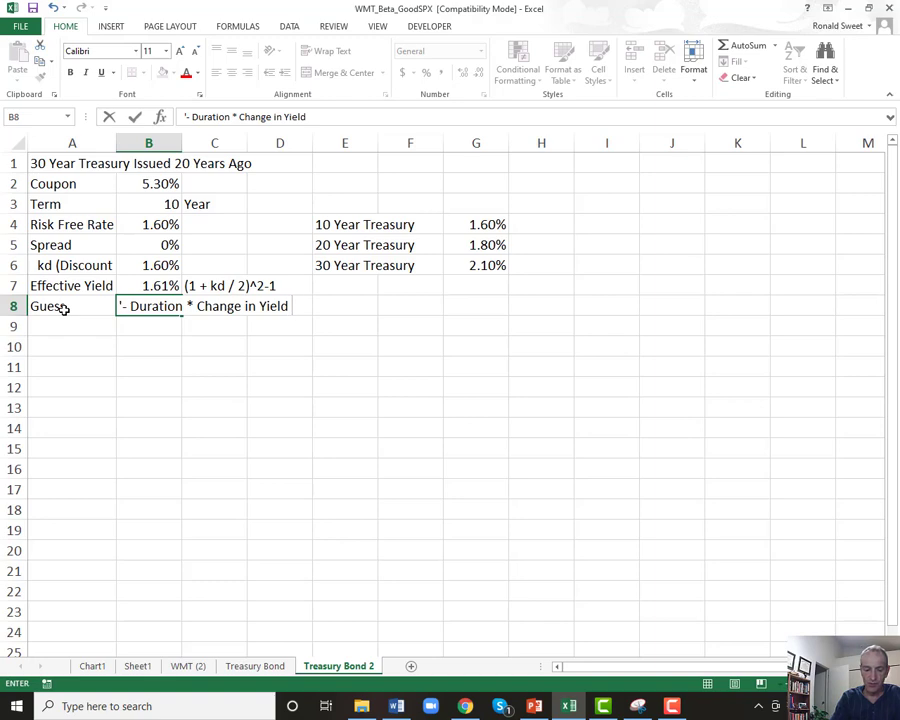
pyautogui.write(' should appro')
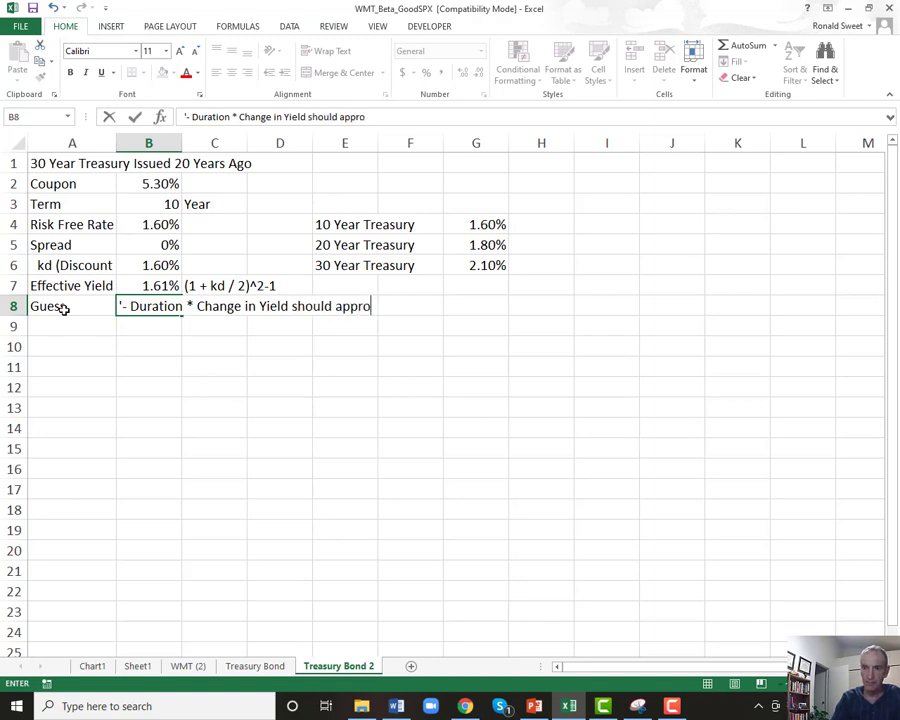
pyautogui.write('ximate the change in the t')
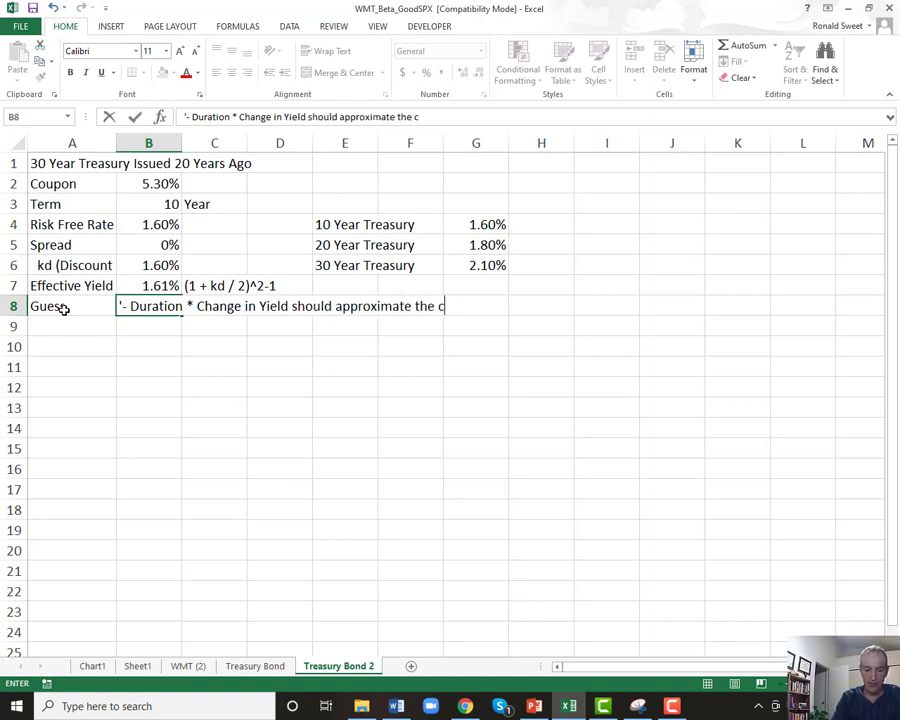
pyautogui.press('BackSpace')
pyautogui.write('price of the bond')
pyautogui.press('Return')
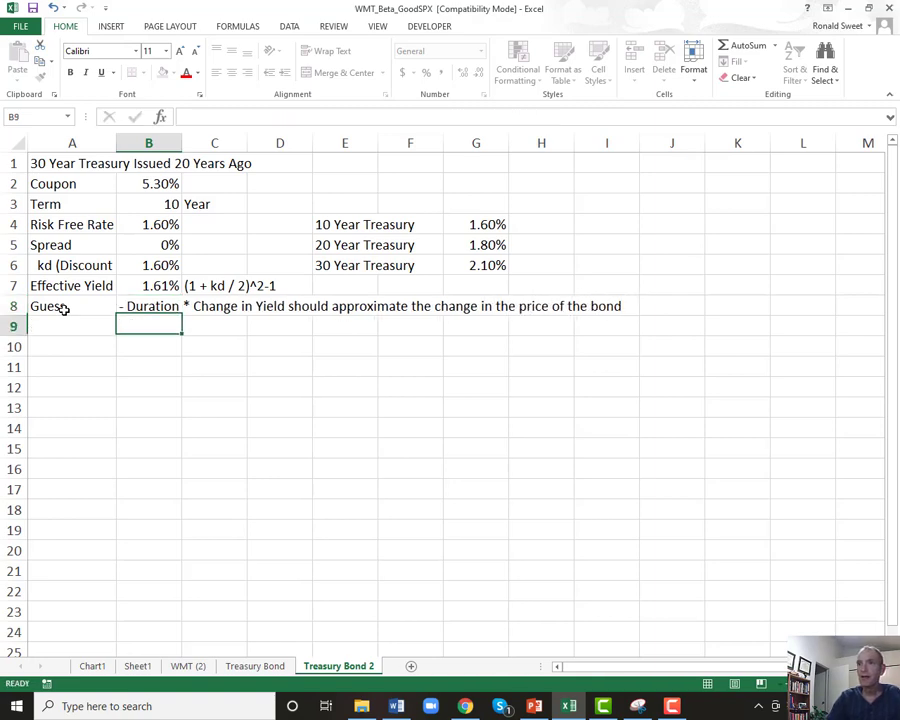
# Add an indented Guess Duration label in A9 and enter 9.2 in B9, shown with two decimal places.
pyautogui.press('Left')
pyautogui.write('Guess Duration')
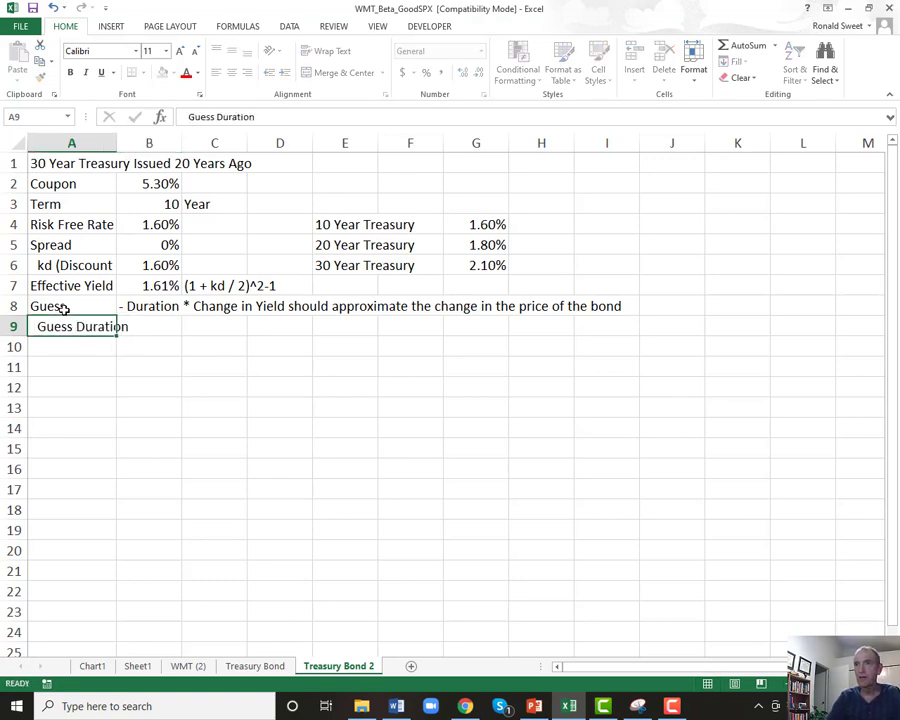
pyautogui.press('Right')
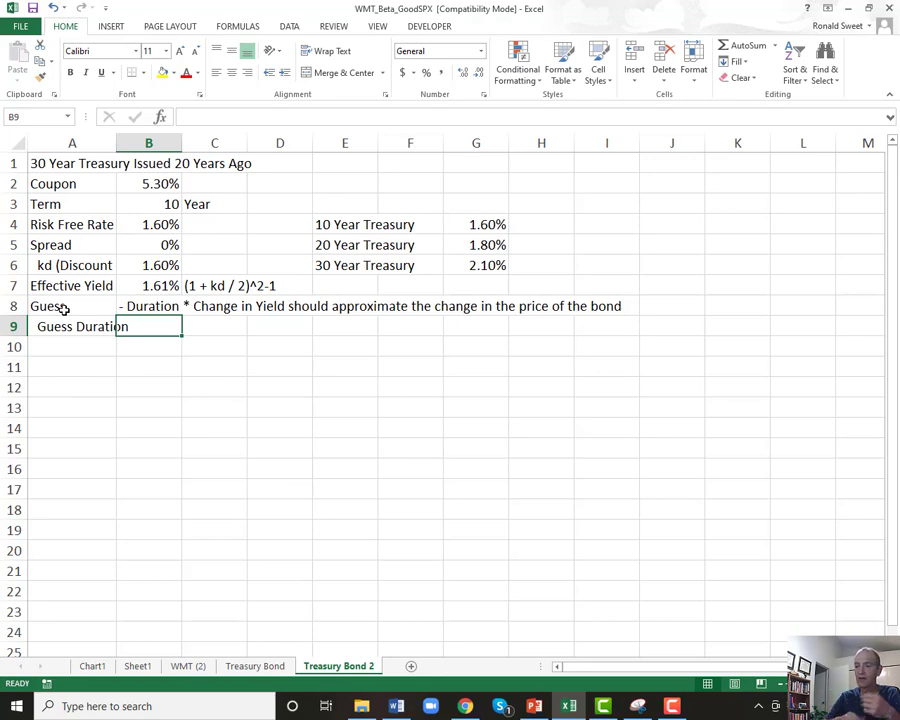
pyautogui.write('9.2')
pyautogui.press('Return')
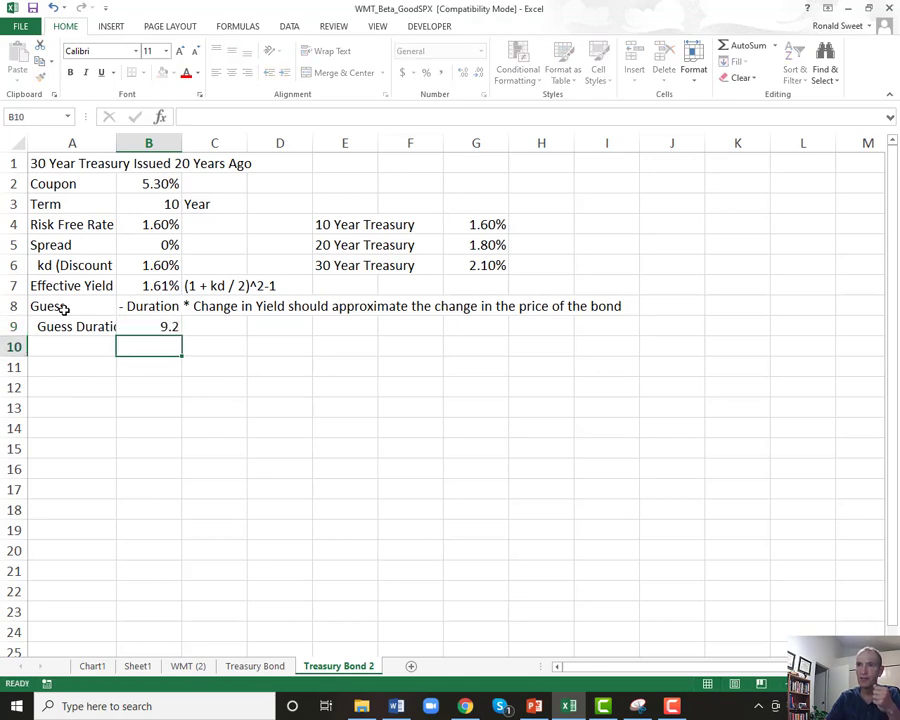
pyautogui.press('Up')
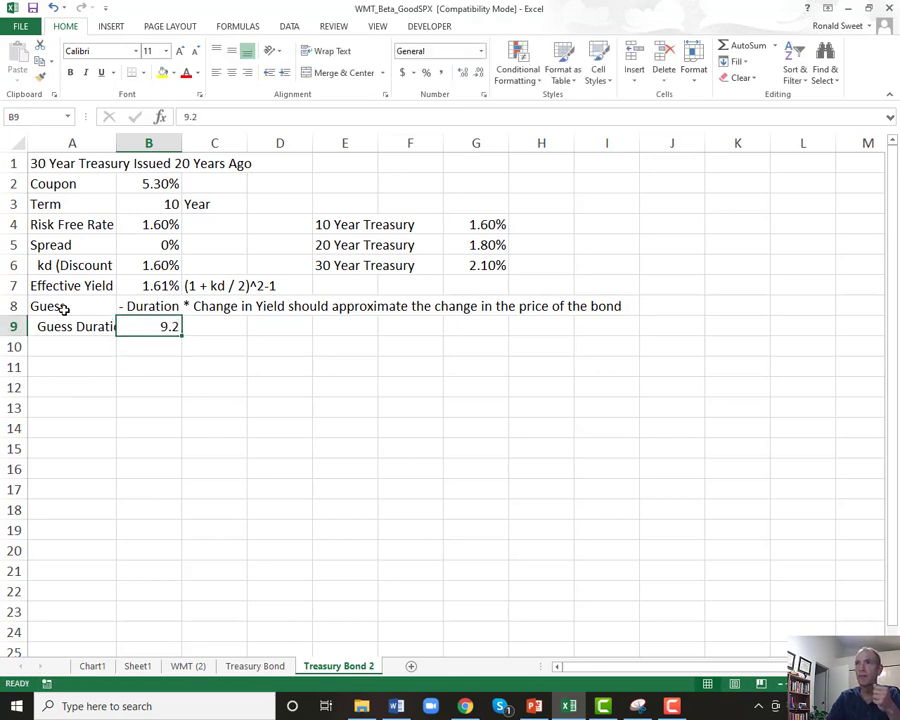
pyautogui.click(462, 76)
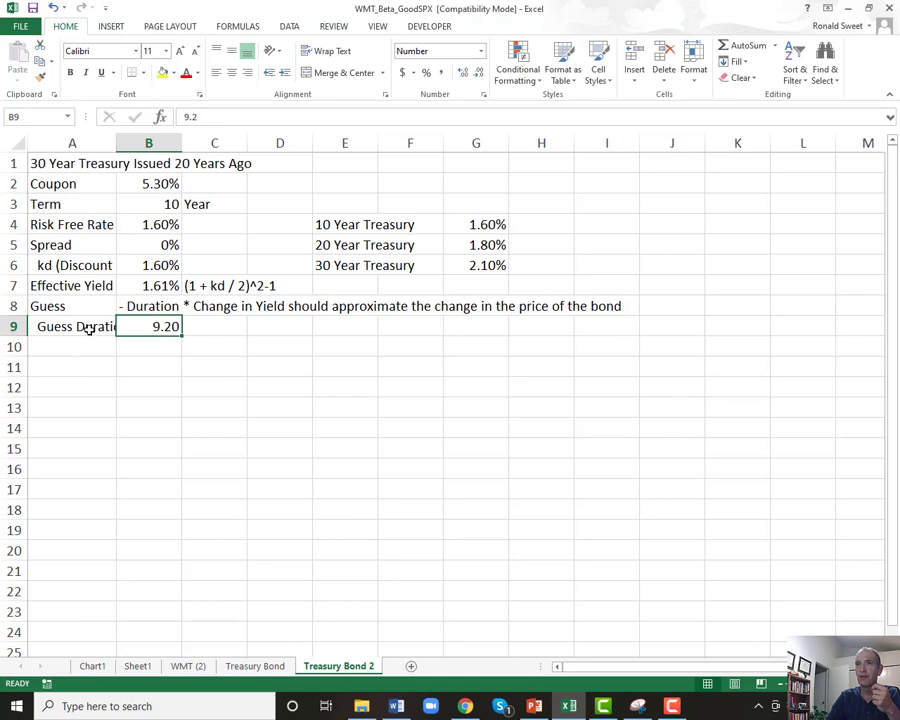
# Enter the indented label Guess on Price Change in A10 and widen column A so its labels fit.
pyautogui.click(132, 263)
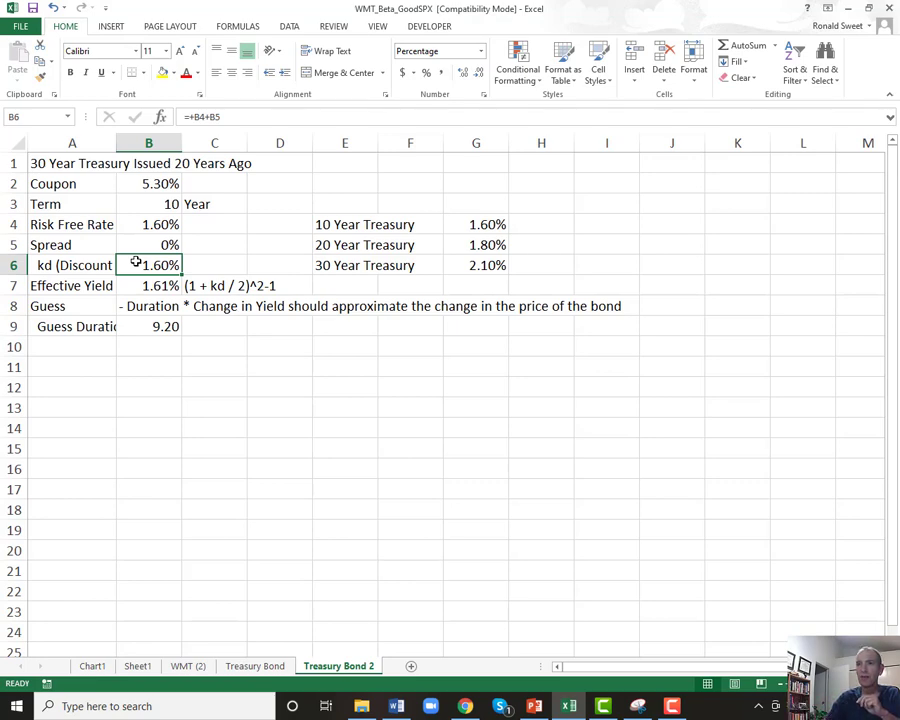
pyautogui.press('Down')
pyautogui.press('Down')
pyautogui.press('Down')
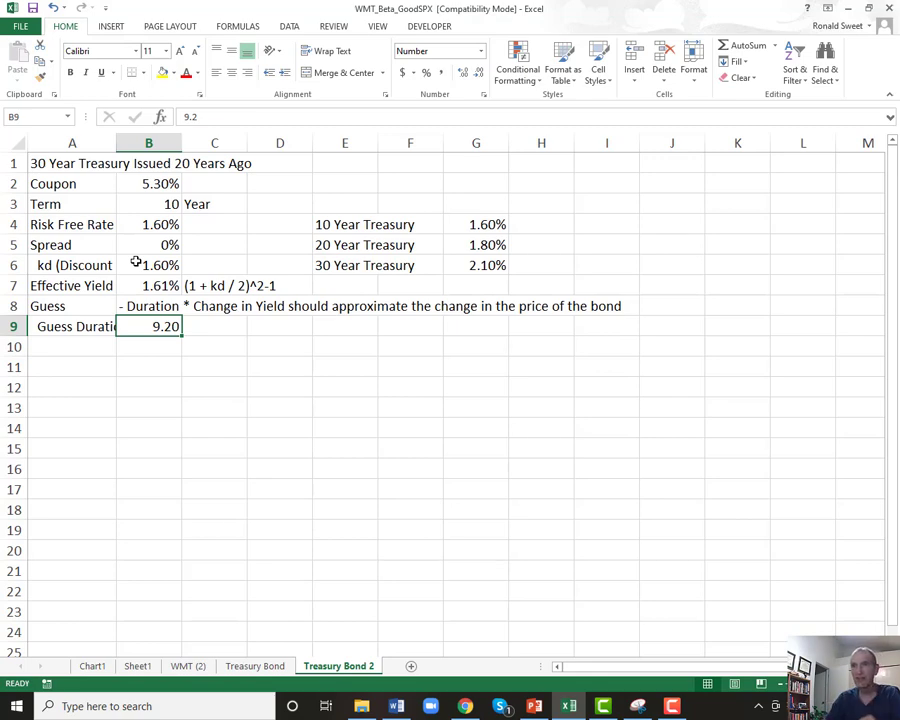
pyautogui.press('Return')
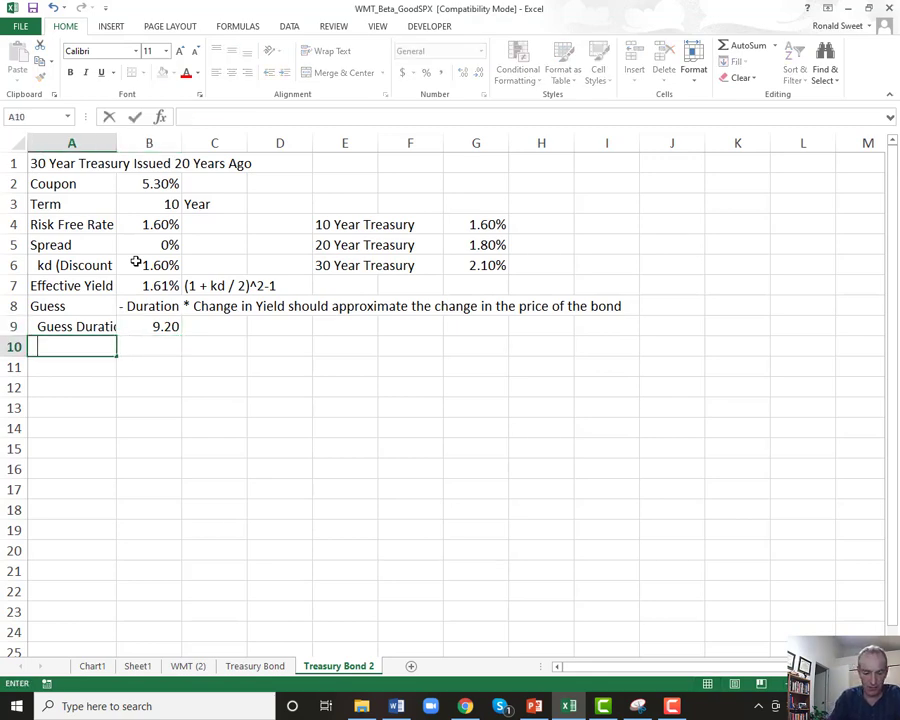
pyautogui.write('Guess o')
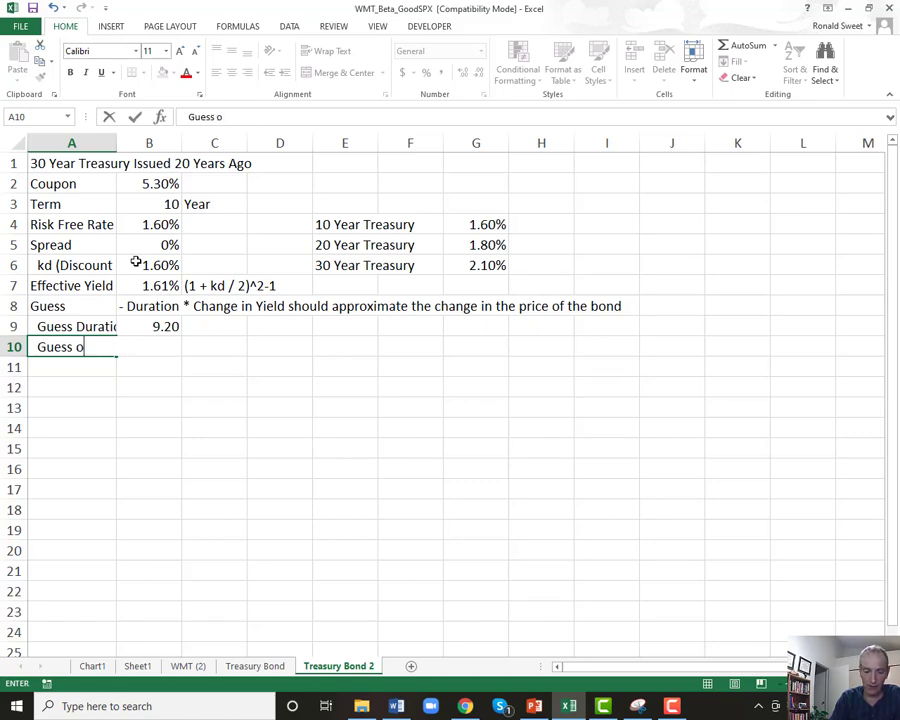
pyautogui.write('n Price Change')
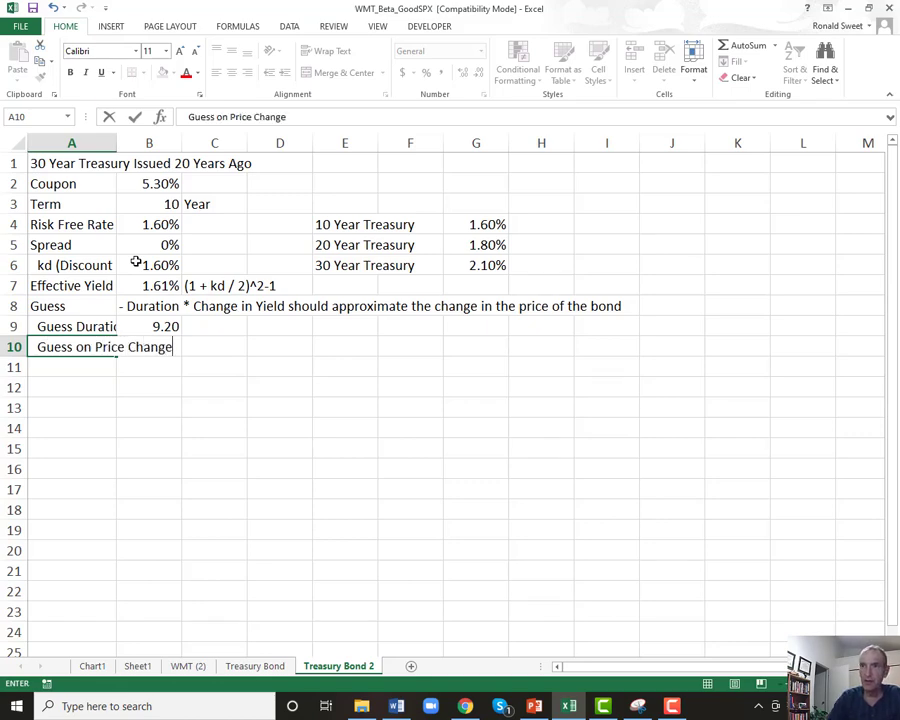
pyautogui.press('Return')
pyautogui.press('Up')
pyautogui.press('Right')
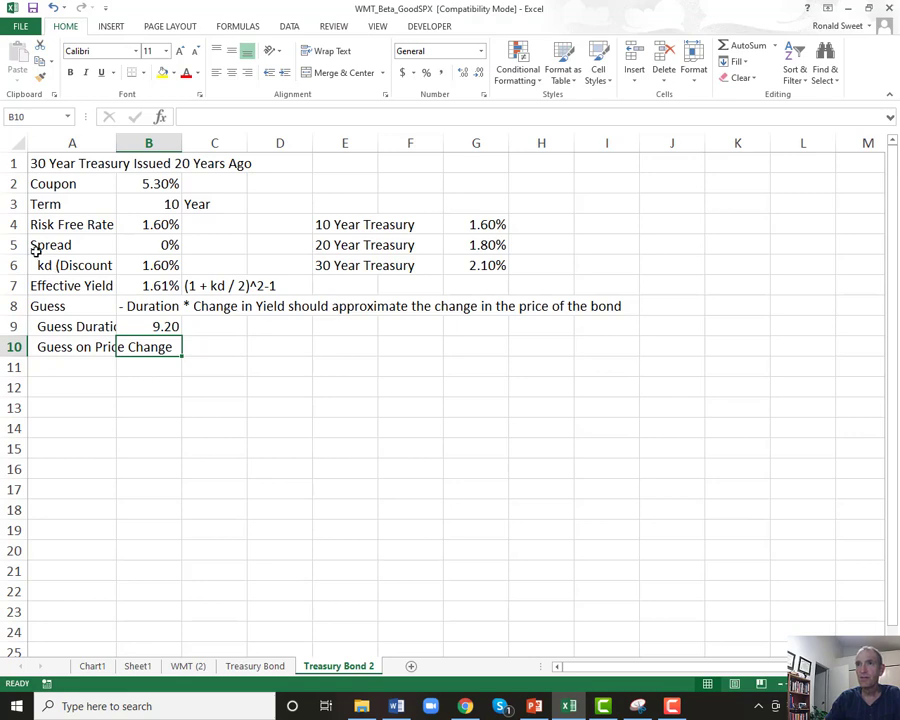
pyautogui.moveTo(116, 143); pyautogui.dragTo(192, 149)
# Calculate the guessed price change in B10 with the formula -B9*(.016-.053) and format it as a percentage.
pyautogui.write('-')
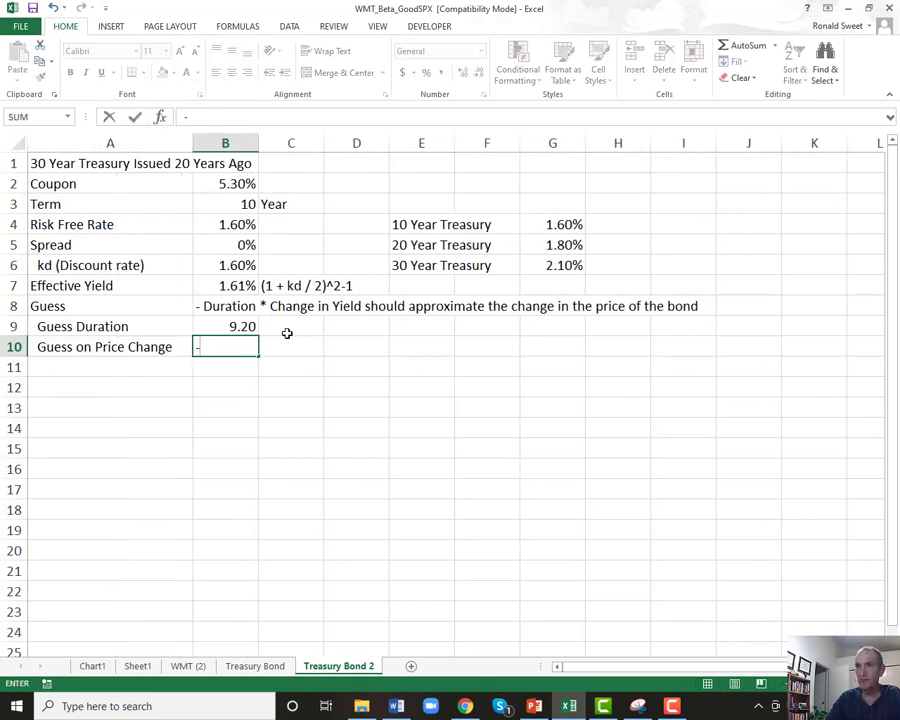
pyautogui.write('B9*(')
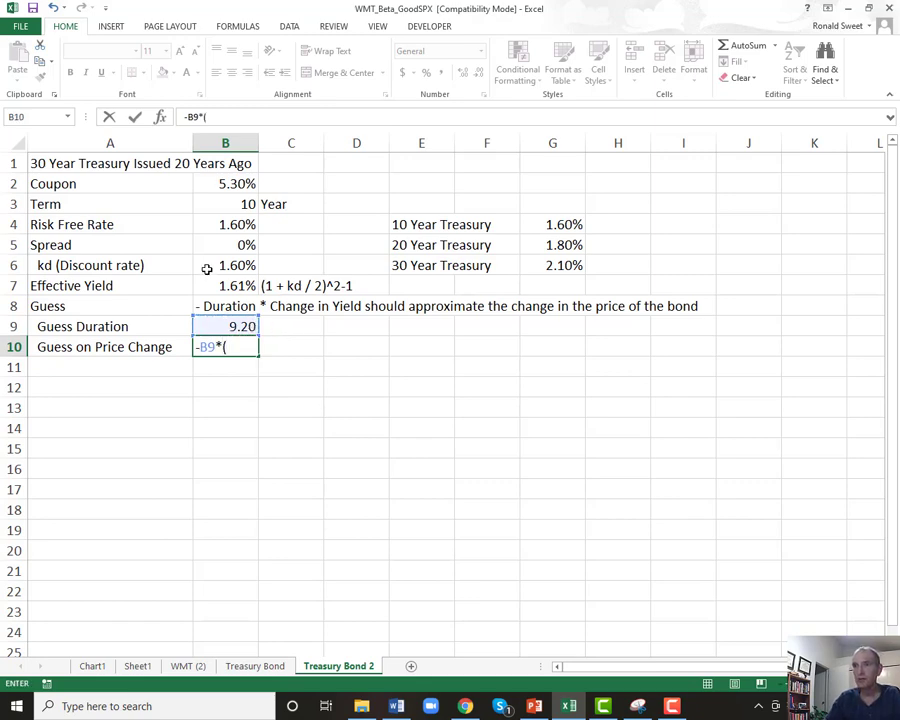
pyautogui.write('.016-')
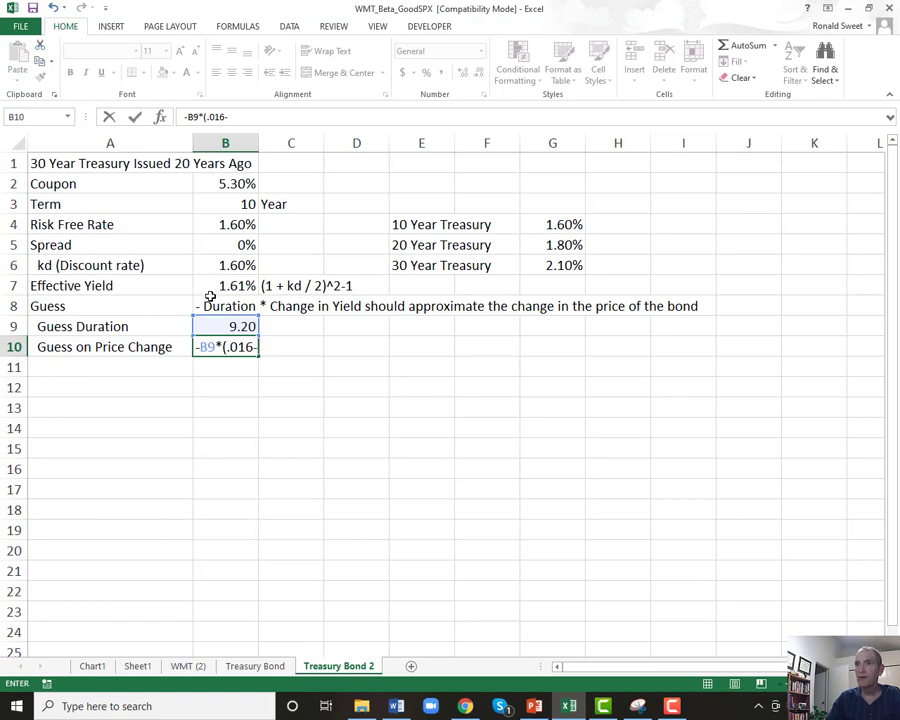
pyautogui.write('.053')
pyautogui.write(')')
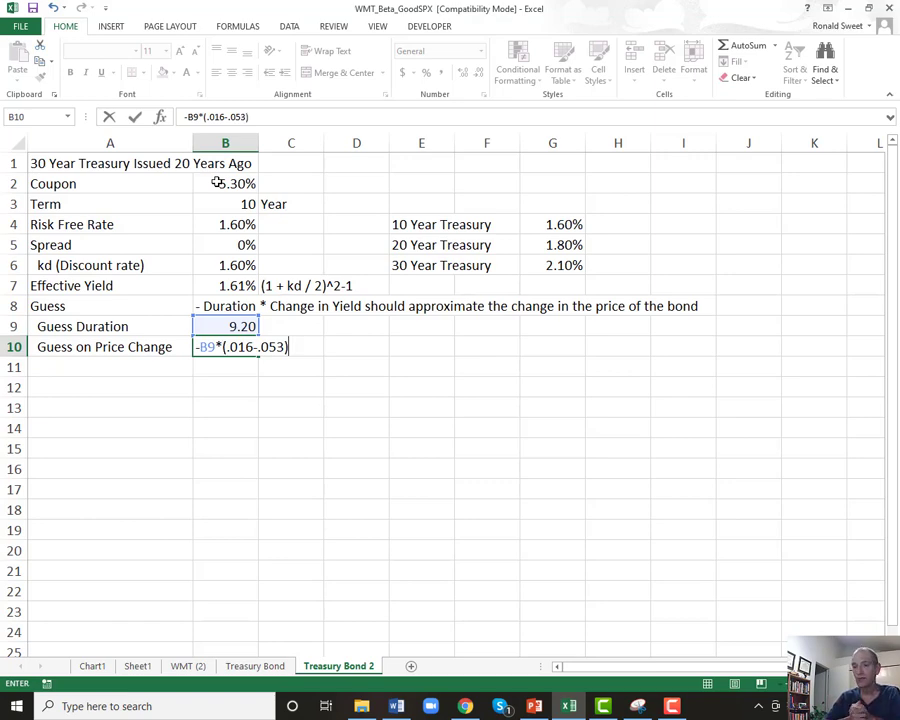
pyautogui.press('Return')
pyautogui.press('Up')
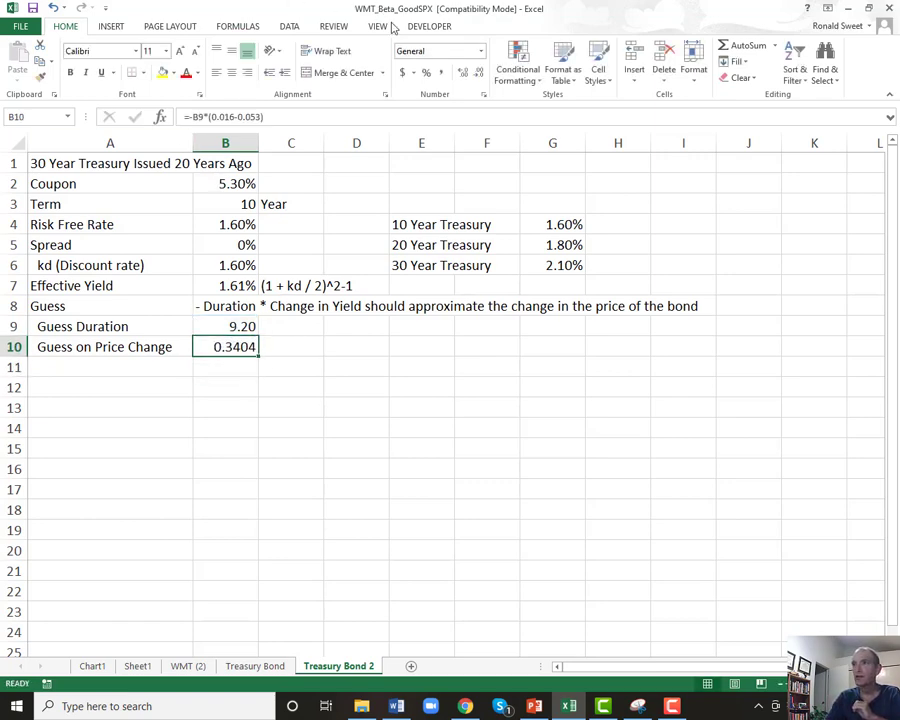
pyautogui.click(428, 73)
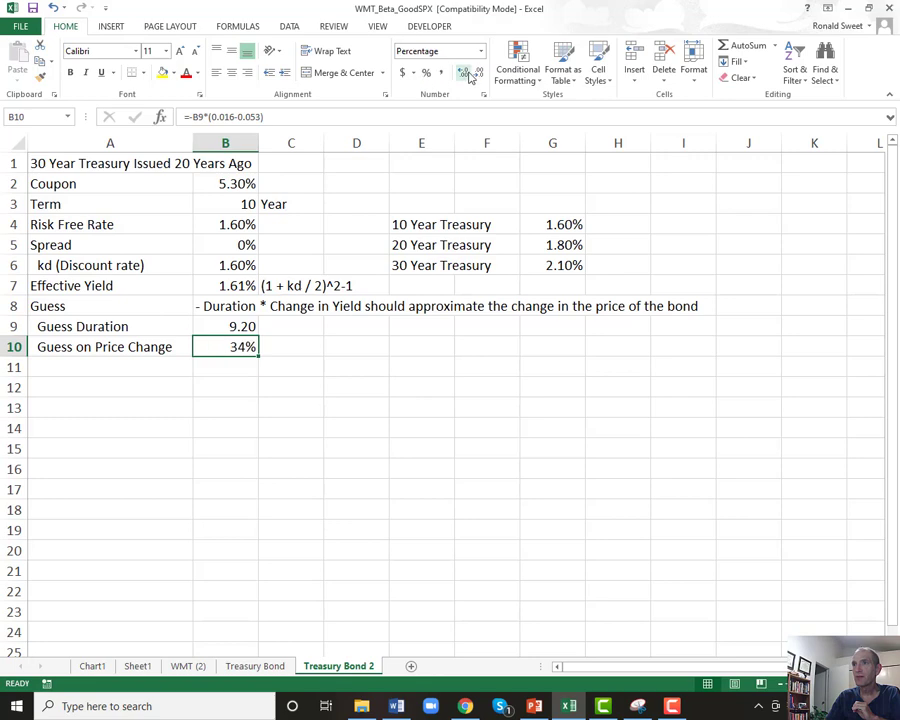
# Add an indented Guess on Price label in A11 and calculate the price in B11 with +1000*(1+B10).
pyautogui.click(100, 369)
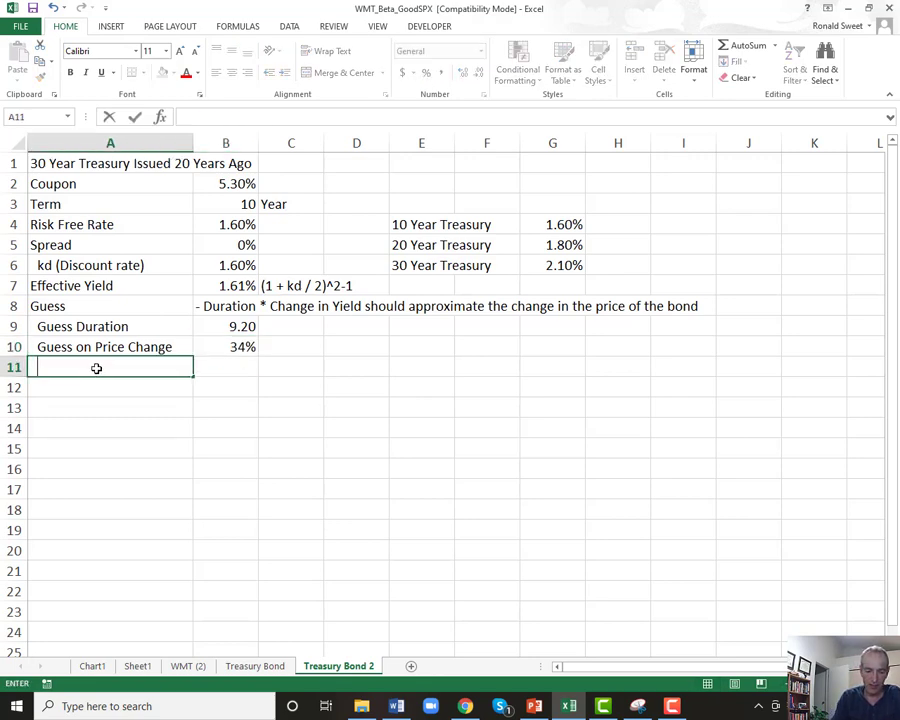
pyautogui.write('Guess on Price')
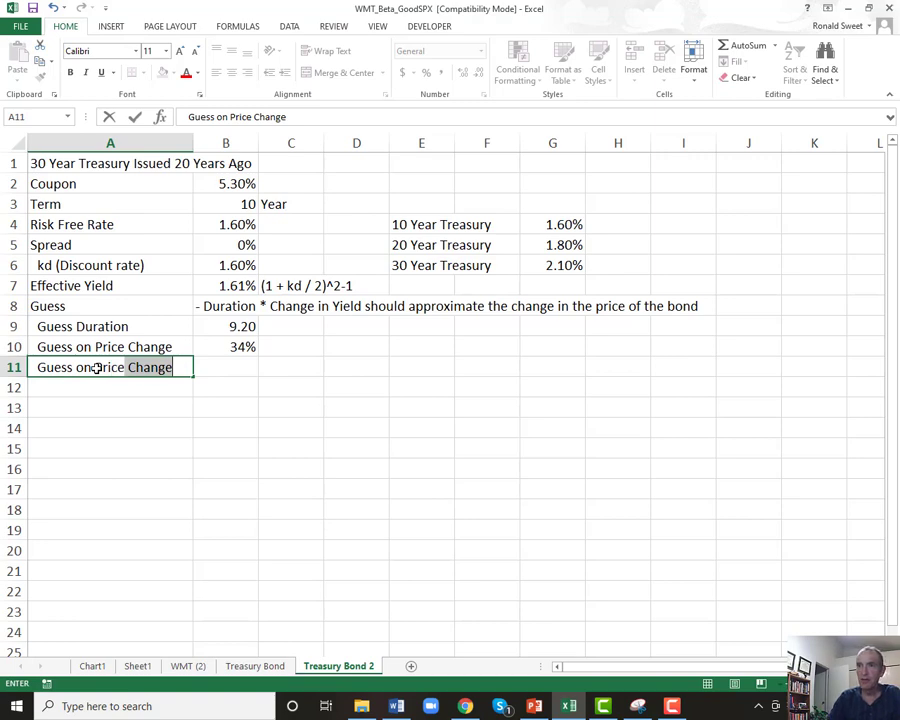
pyautogui.press('BackSpace')
pyautogui.press('Tab')
pyautogui.write('+1000')
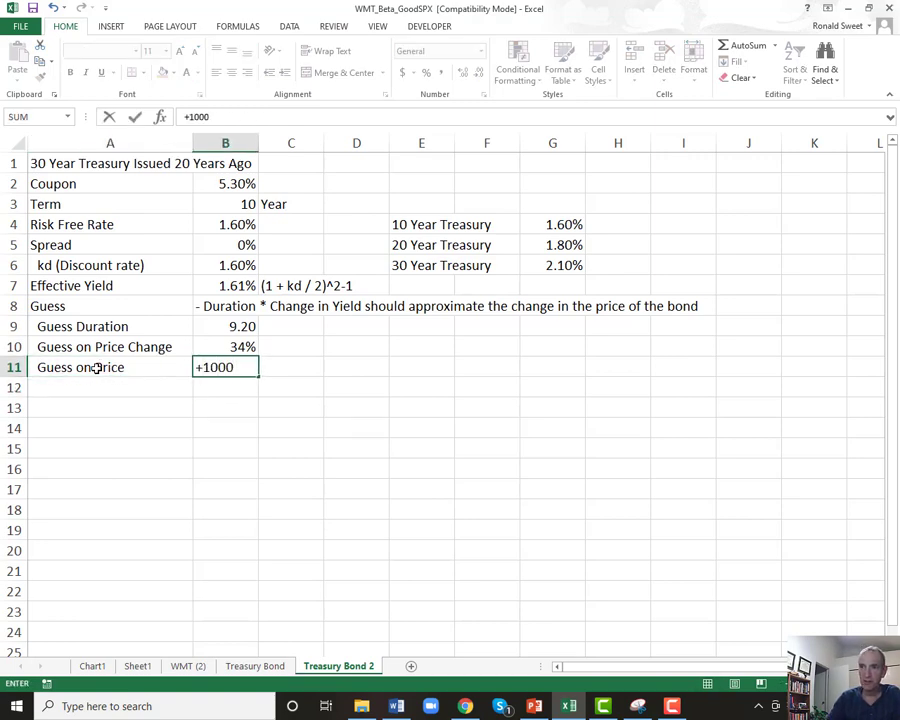
pyautogui.write('*(1+')
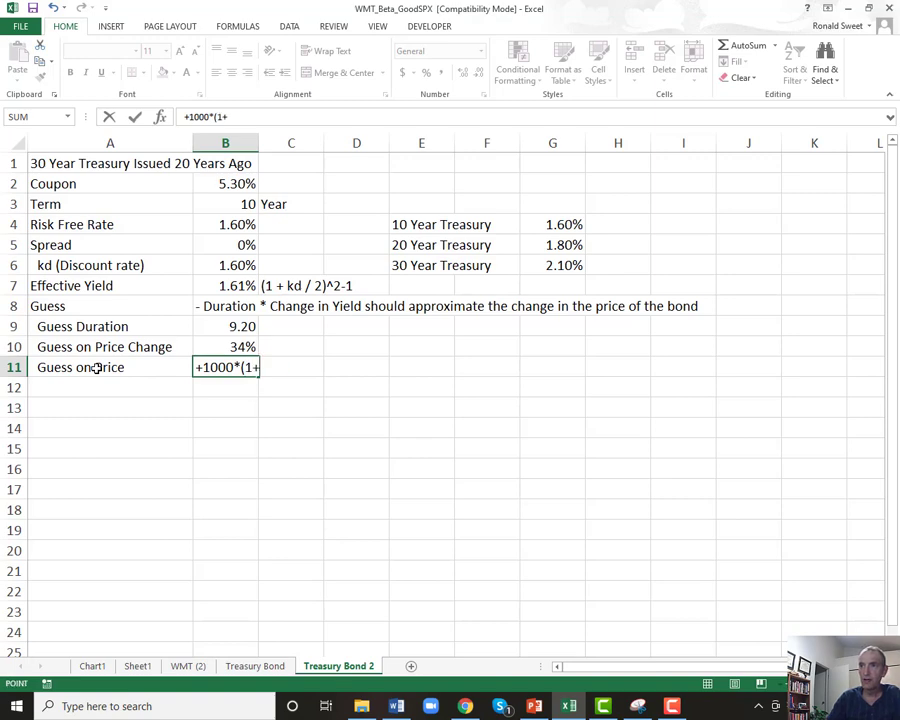
pyautogui.press('Up')
pyautogui.press('Return')
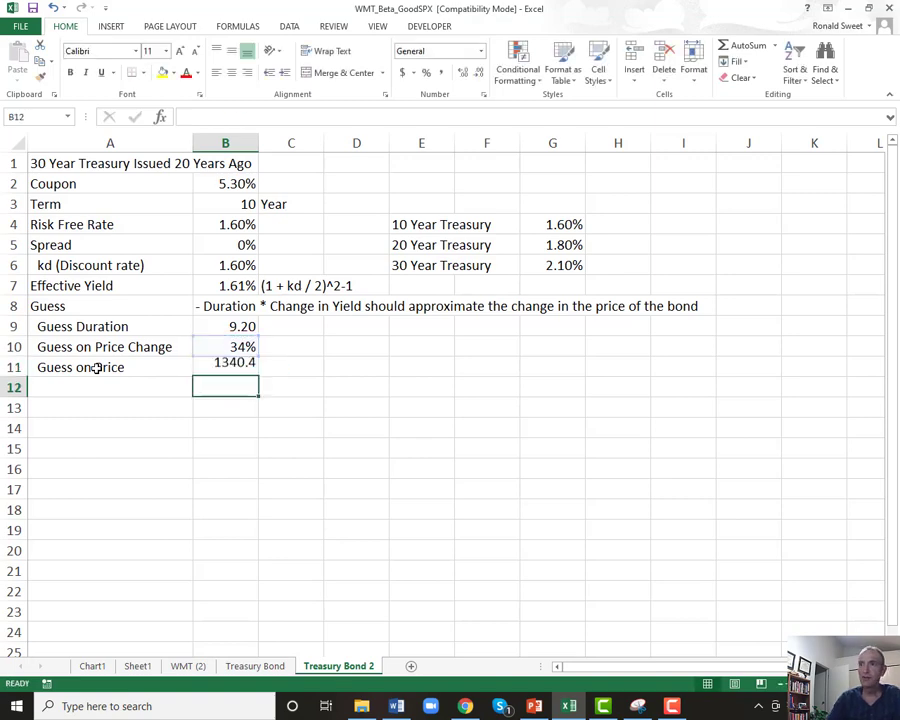
# Format the guessed price in B11 as dollar currency and enter the label Short Formula in A13.
pyautogui.press('Up')
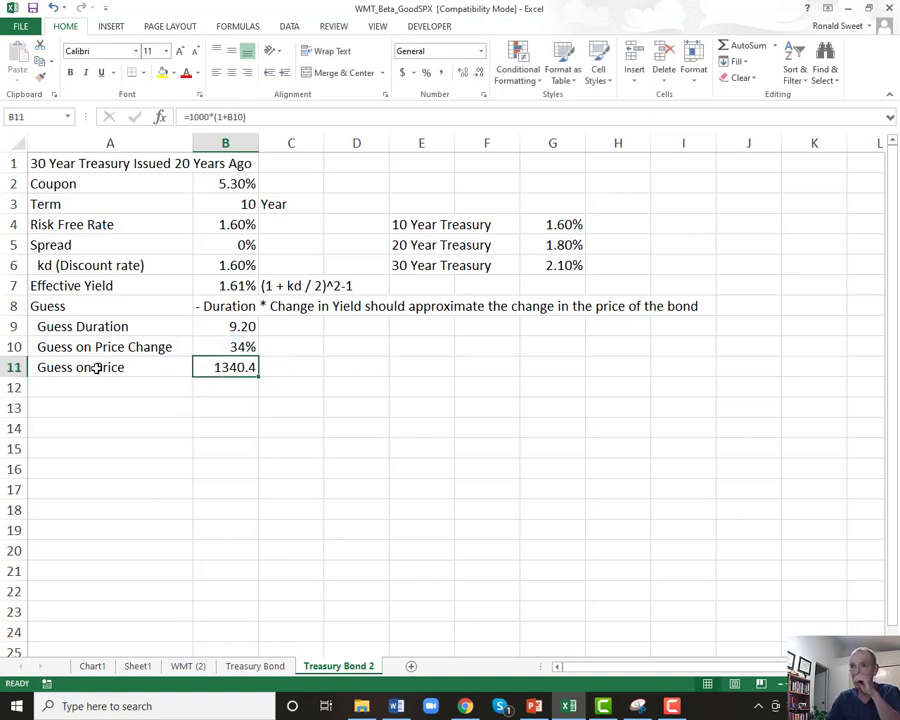
pyautogui.click(402, 73)
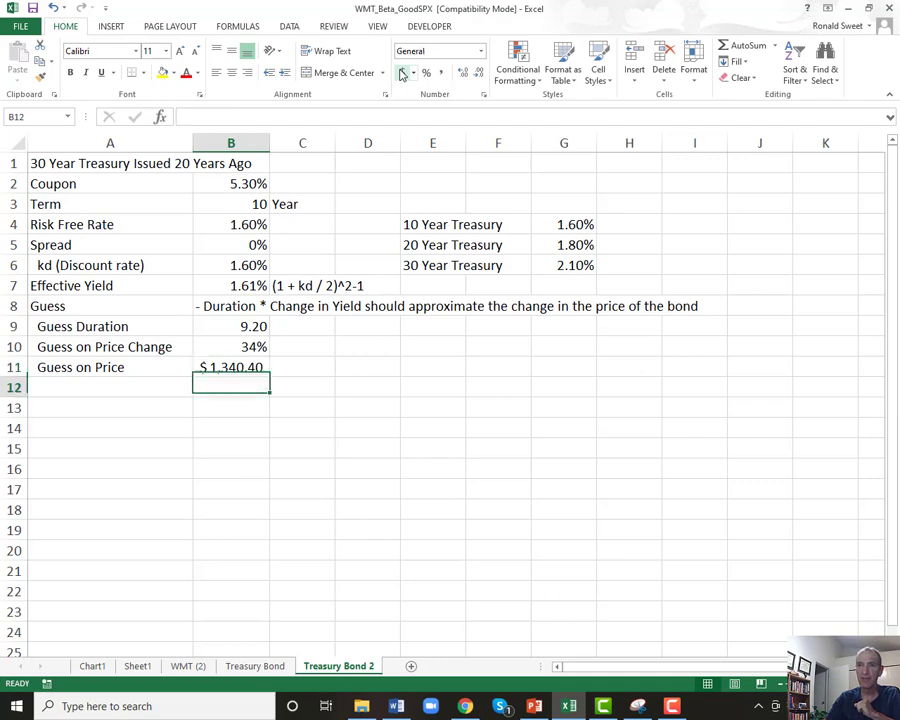
pyautogui.press('Down')
pyautogui.press('Down')
pyautogui.press('Left')
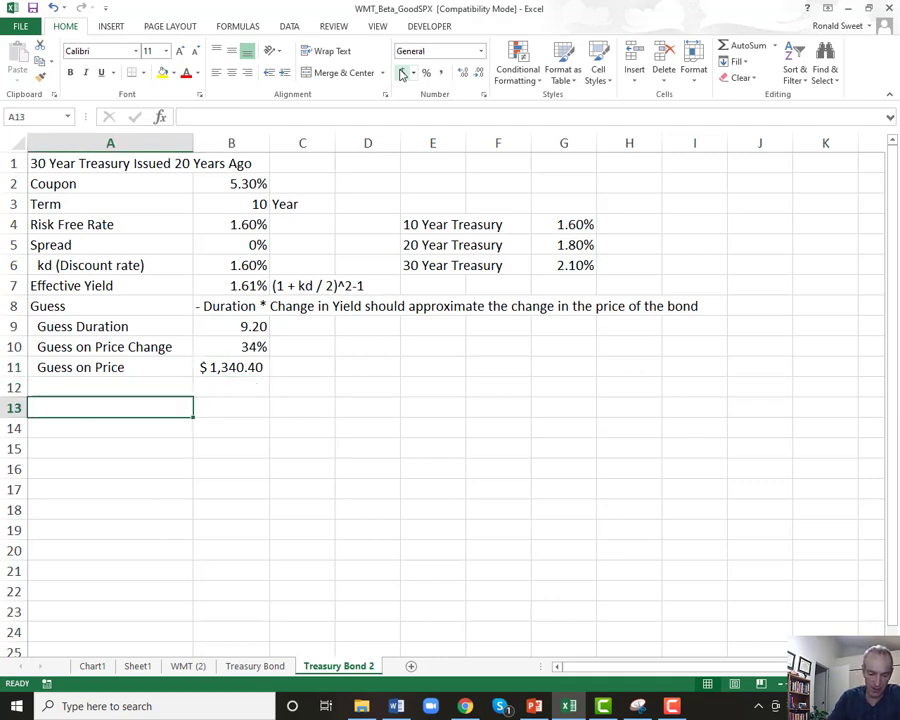
pyautogui.write('Short Formula')
pyautogui.press('Return')
pyautogui.press('Right')
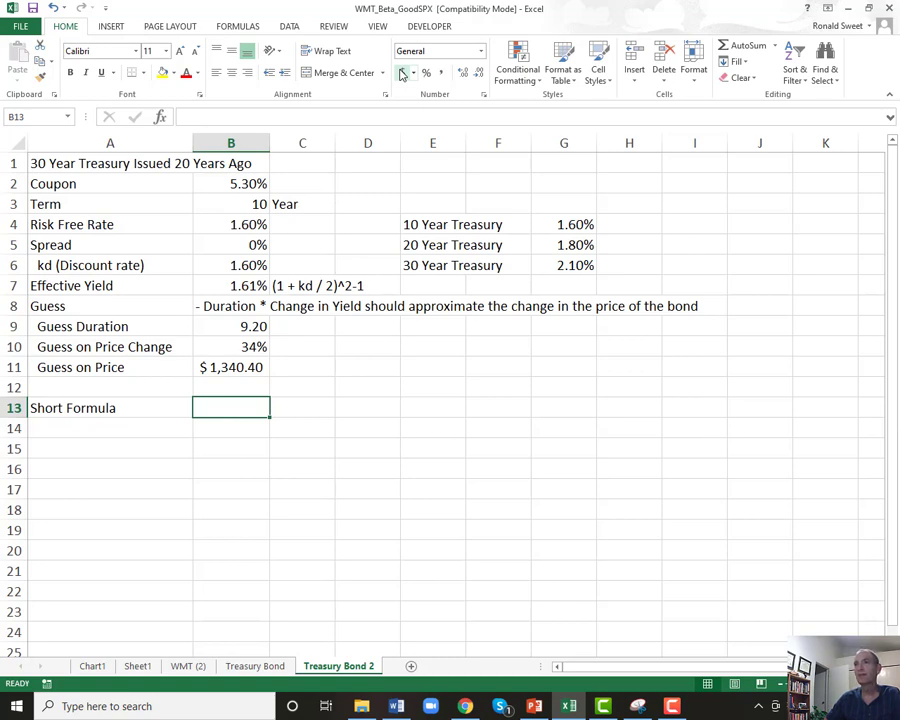
pyautogui.press('Right')
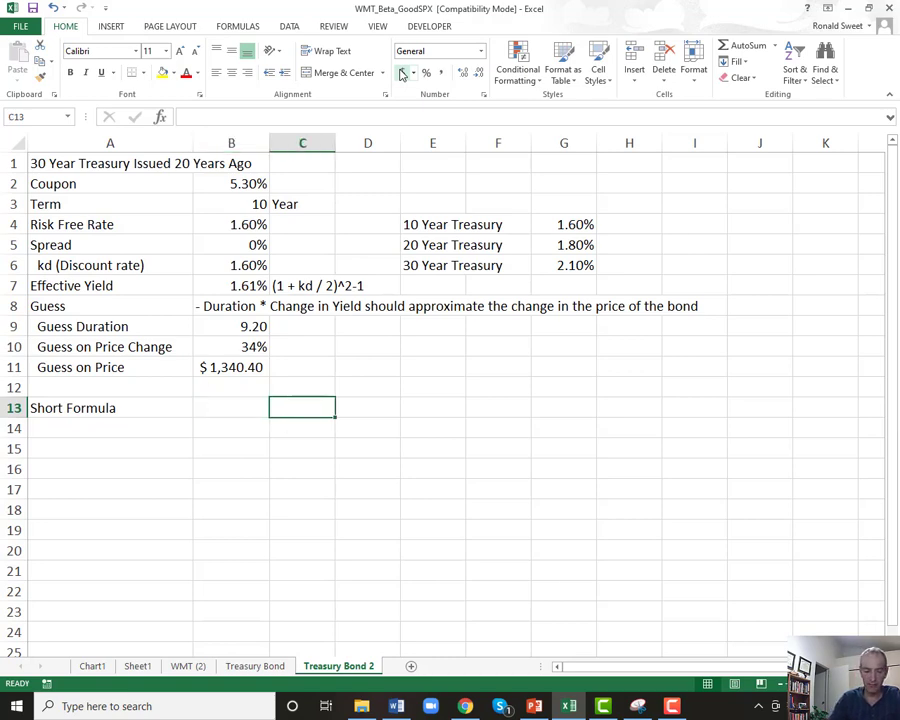
pyautogui.write('PVIFA')
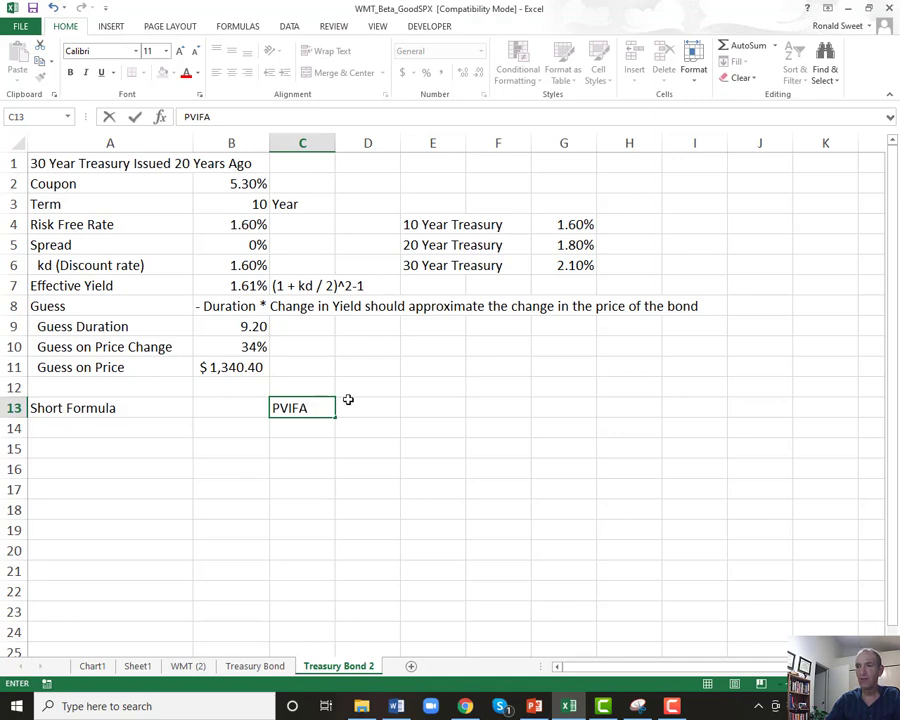
pyautogui.press('Escape')
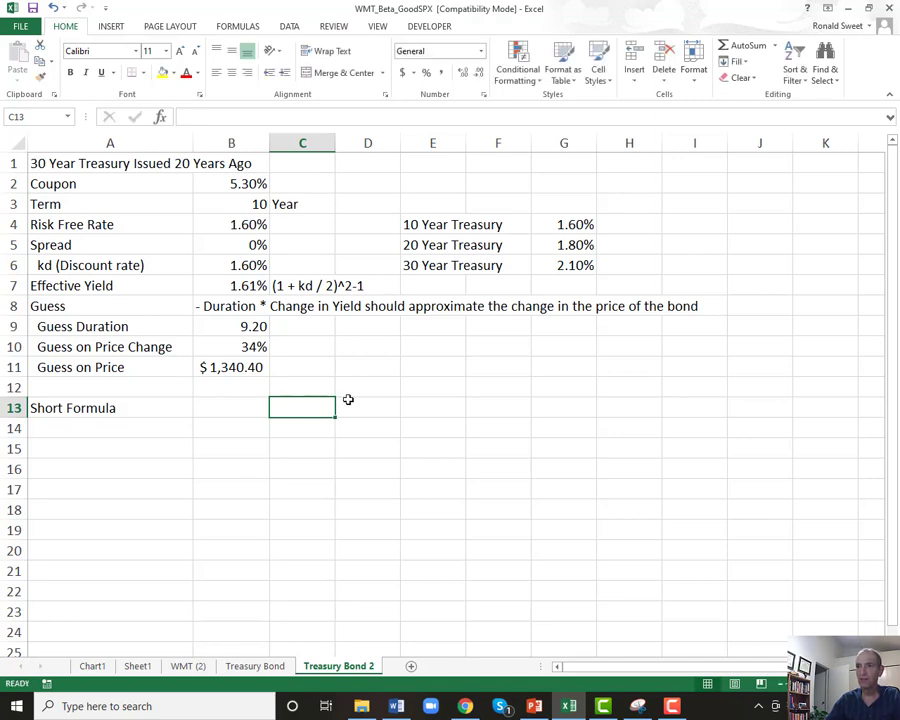
# Enter the label Coupon Payment in A15 and the explanatory note Face * Coupon Rate / 2 in C15.
pyautogui.press('Left')
pyautogui.press('Down')
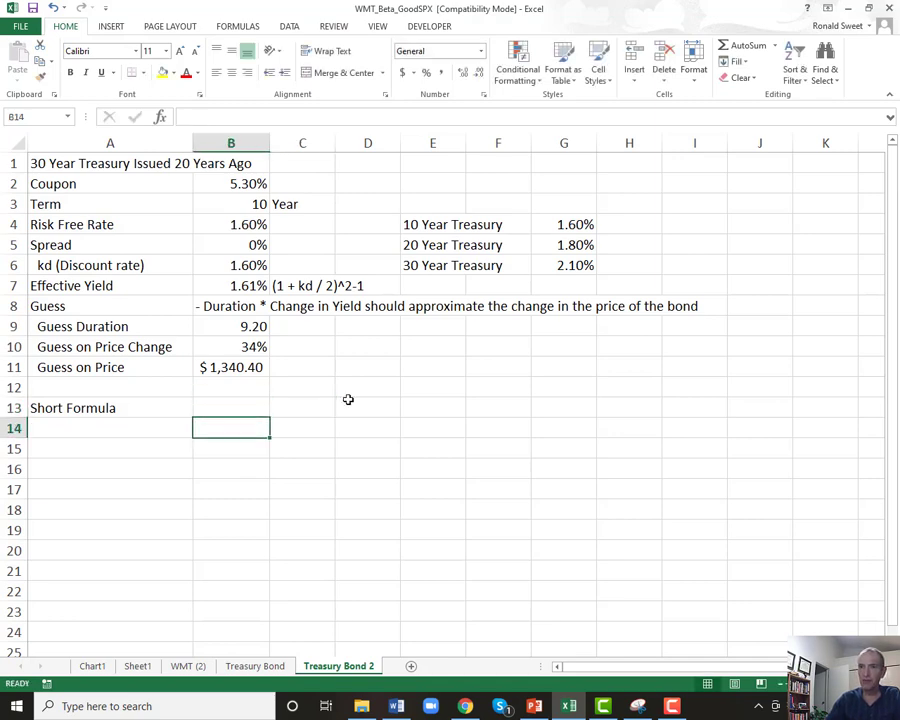
pyautogui.press('Down')
pyautogui.press('Left')
pyautogui.write('Co')
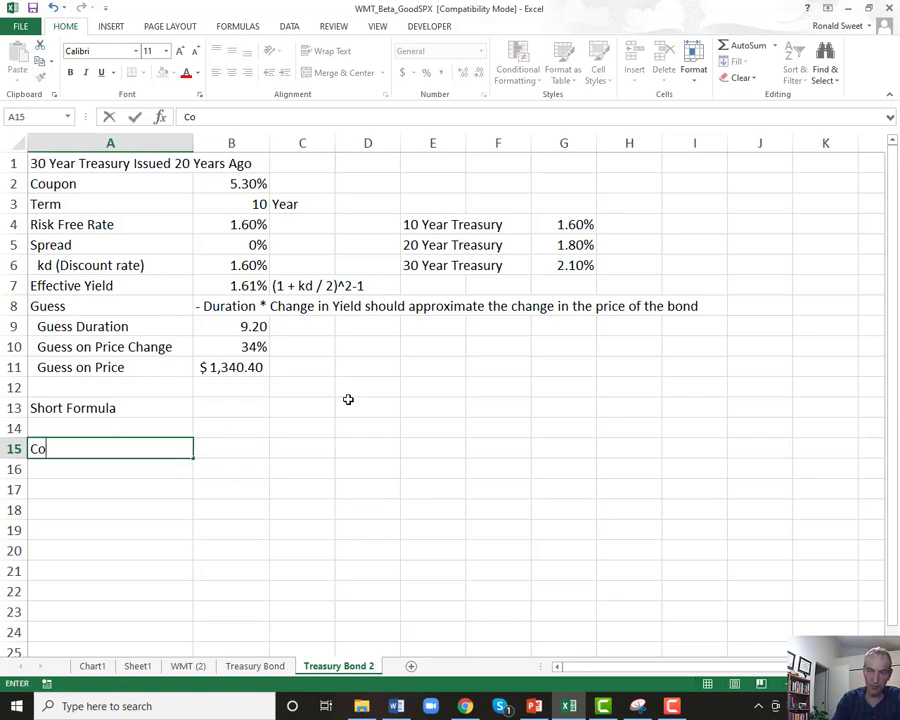
pyautogui.write('upon Payment')
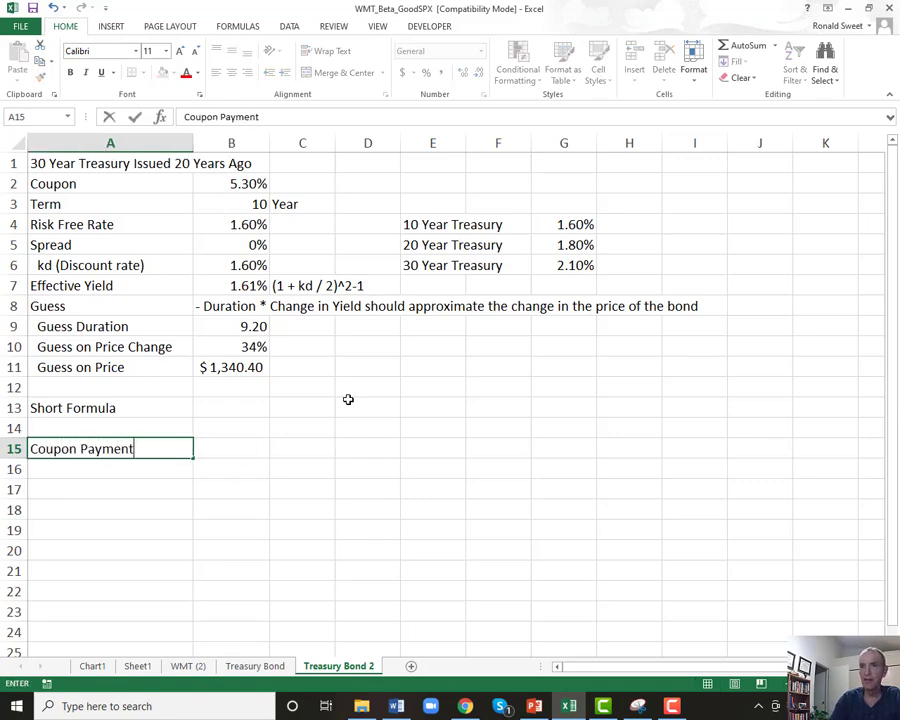
pyautogui.press('Right')
pyautogui.press('Right')
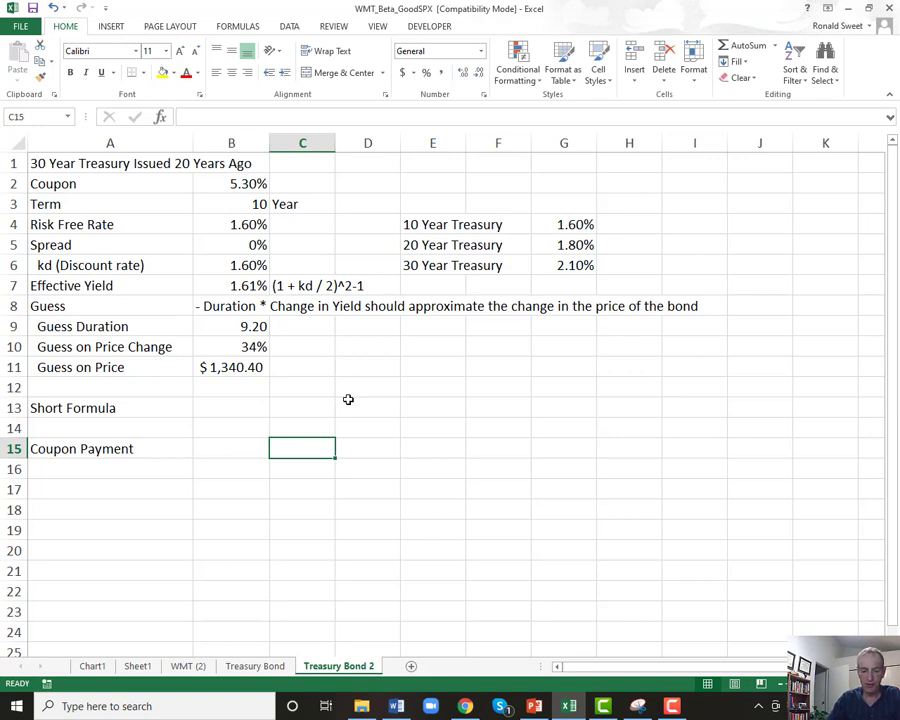
pyautogui.write('Face * Coupon Rate / 2')
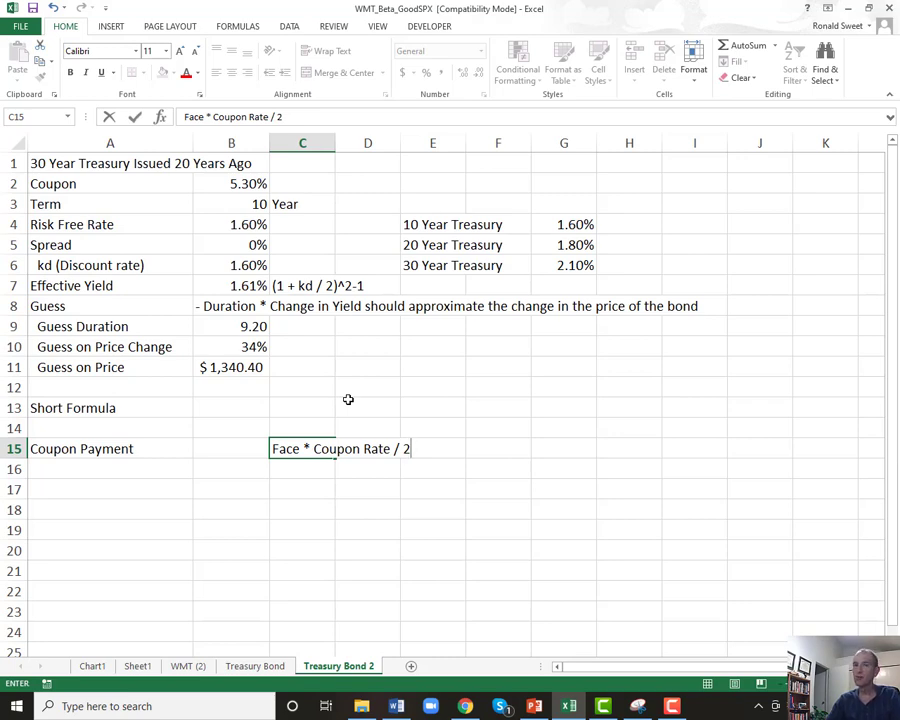
pyautogui.press('Return')
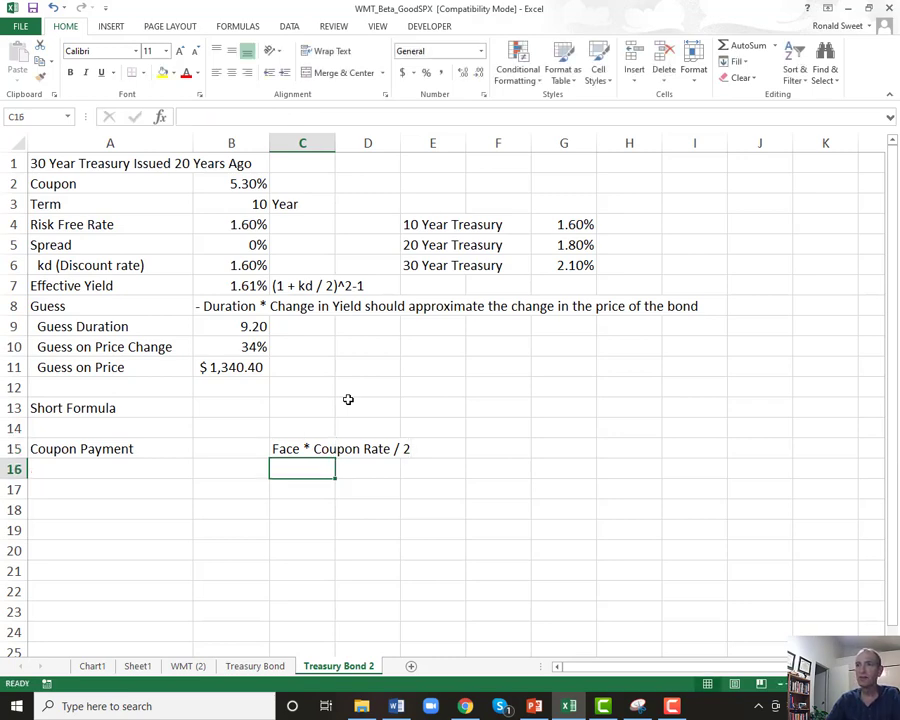
# Calculate the coupon payment in B15 with +1000*B2/2 and format it as dollar currency.
pyautogui.press('Up')
pyautogui.press('Left')
pyautogui.write('+')
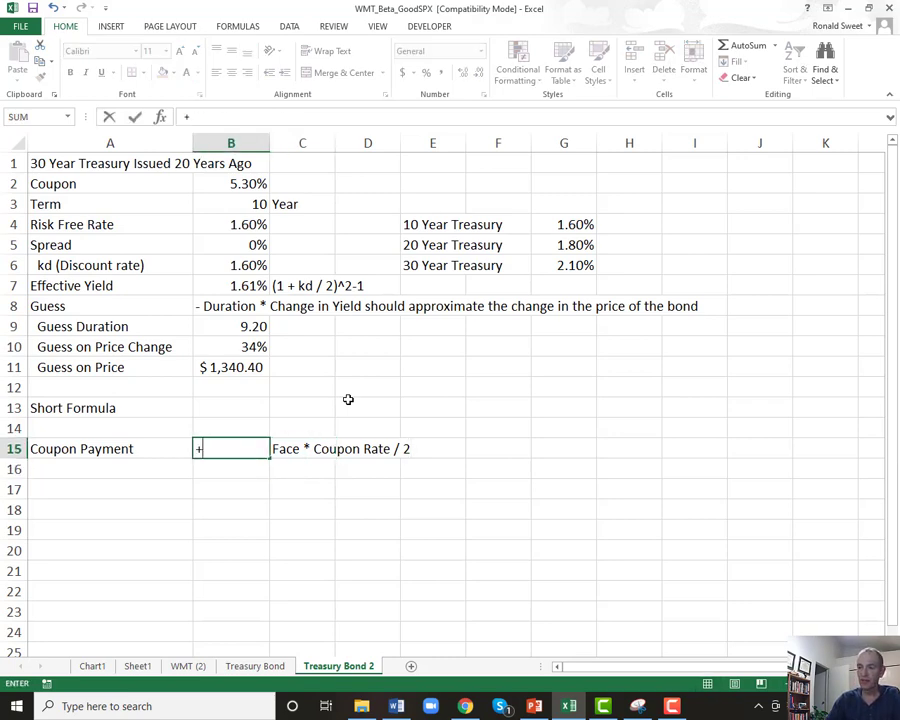
pyautogui.write('1000*')
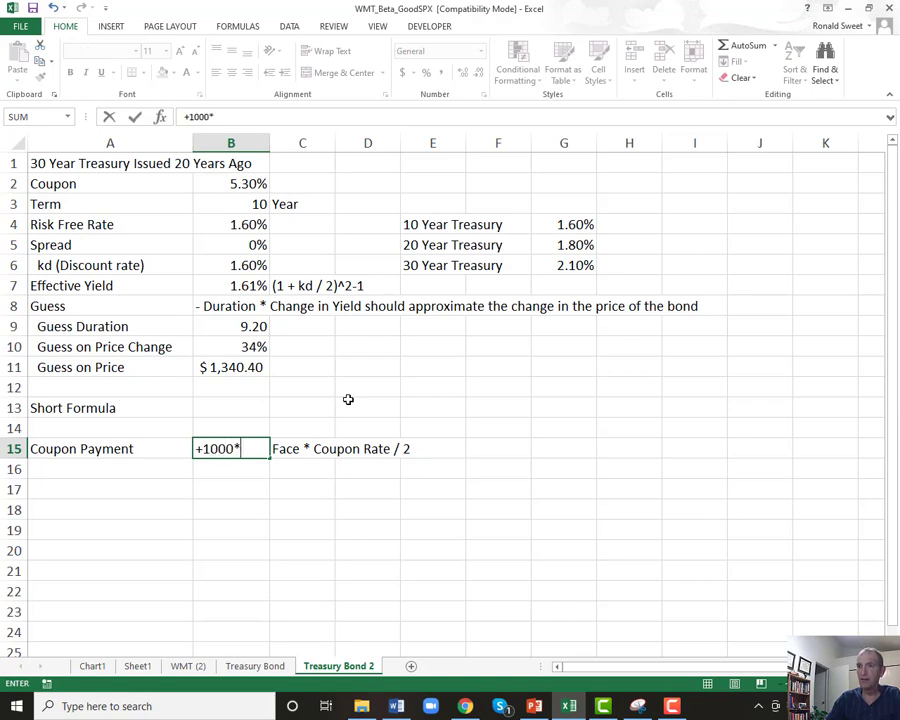
pyautogui.click(224, 178)
pyautogui.write('/2')
pyautogui.hotkey('ctrl', 'Return')
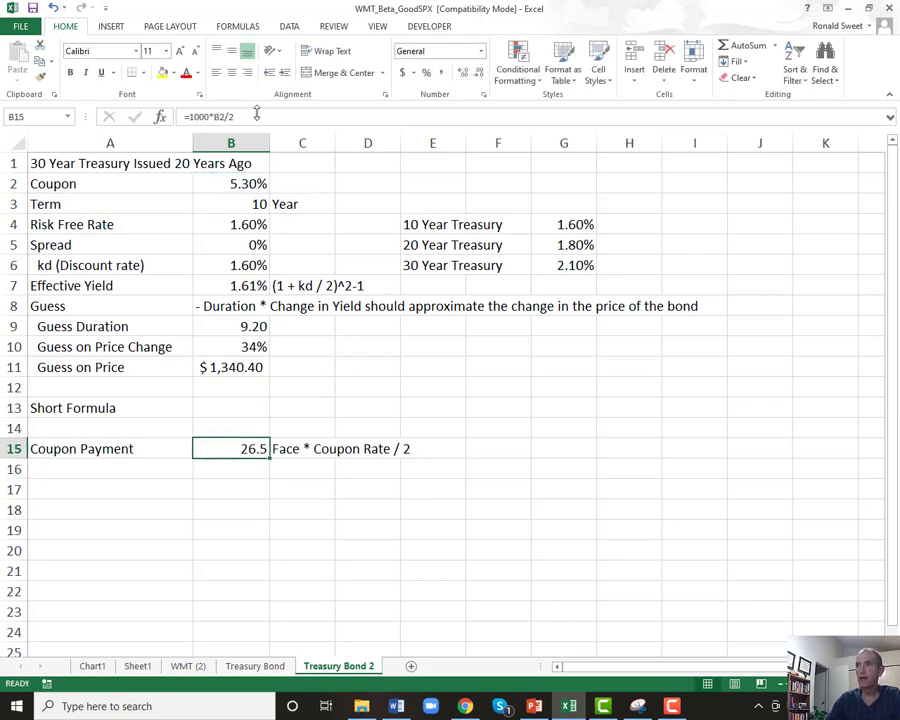
pyautogui.click(402, 72)
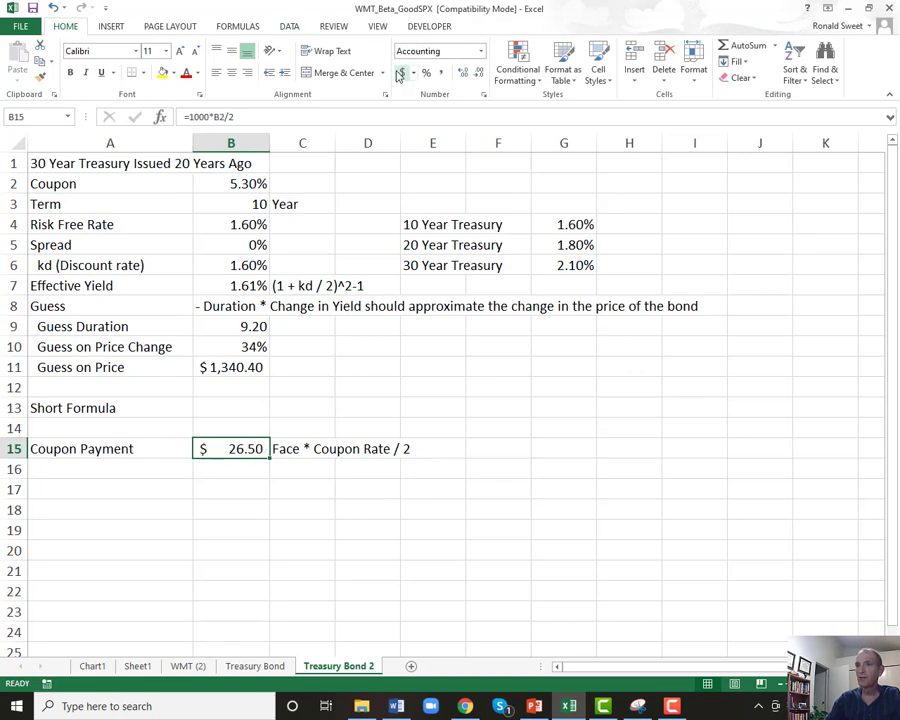
# Start the short formula in B13 with +(B15/(B6/2)) and format the cell as dollar currency.
pyautogui.click(208, 402)
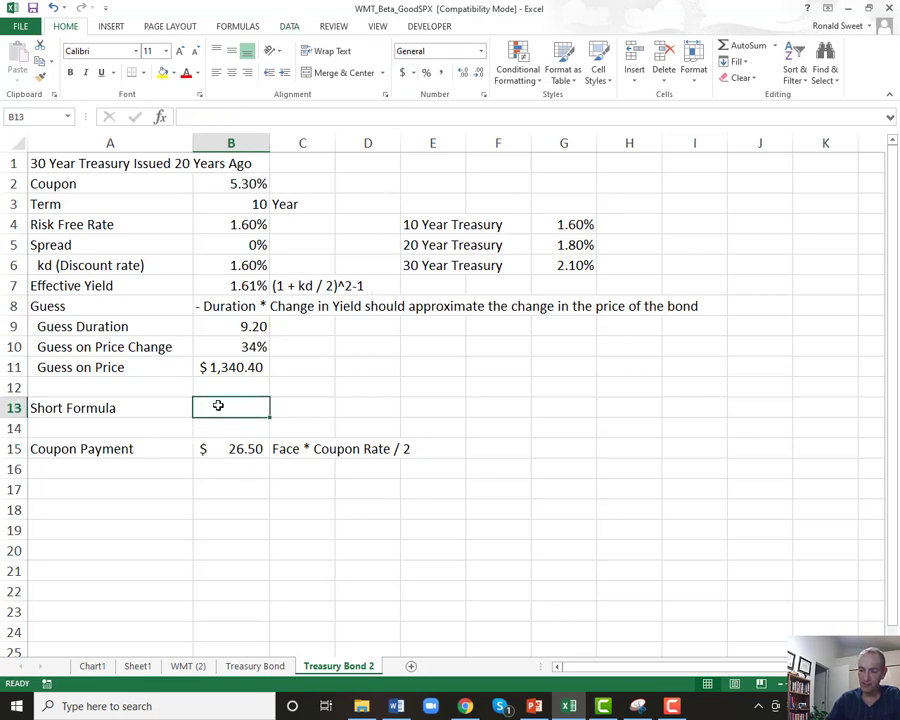
pyautogui.write('+(')
pyautogui.press('Down')
pyautogui.press('Down')
pyautogui.write('/')
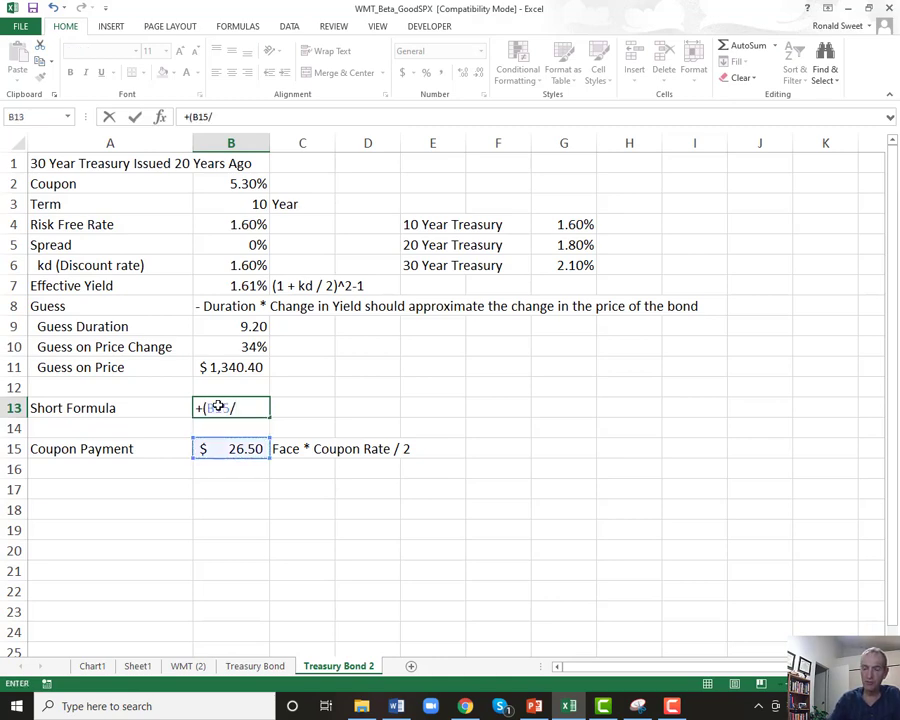
pyautogui.write('(')
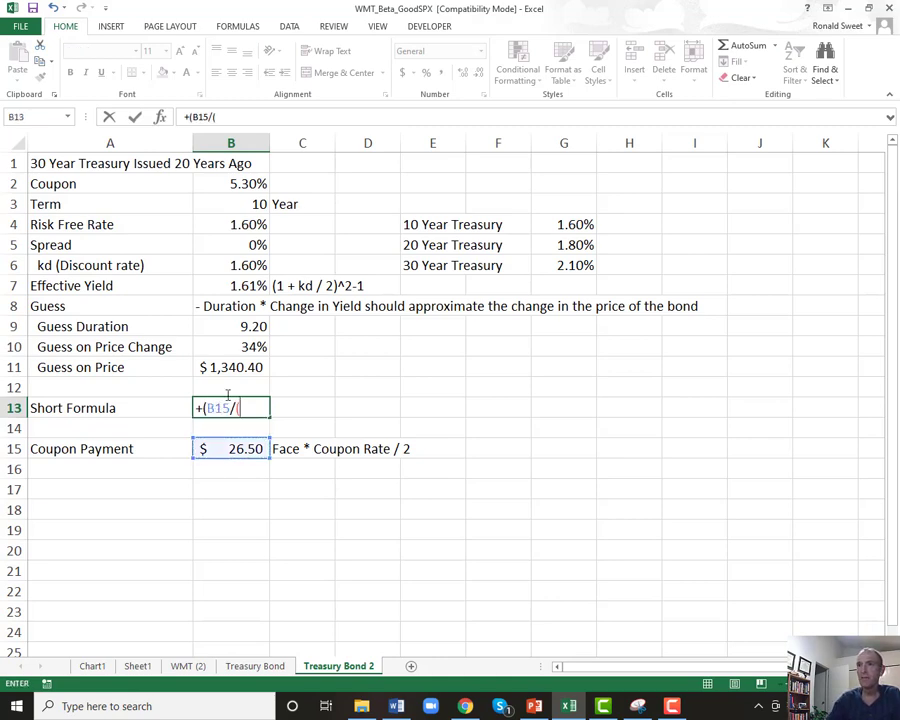
pyautogui.click(215, 266)
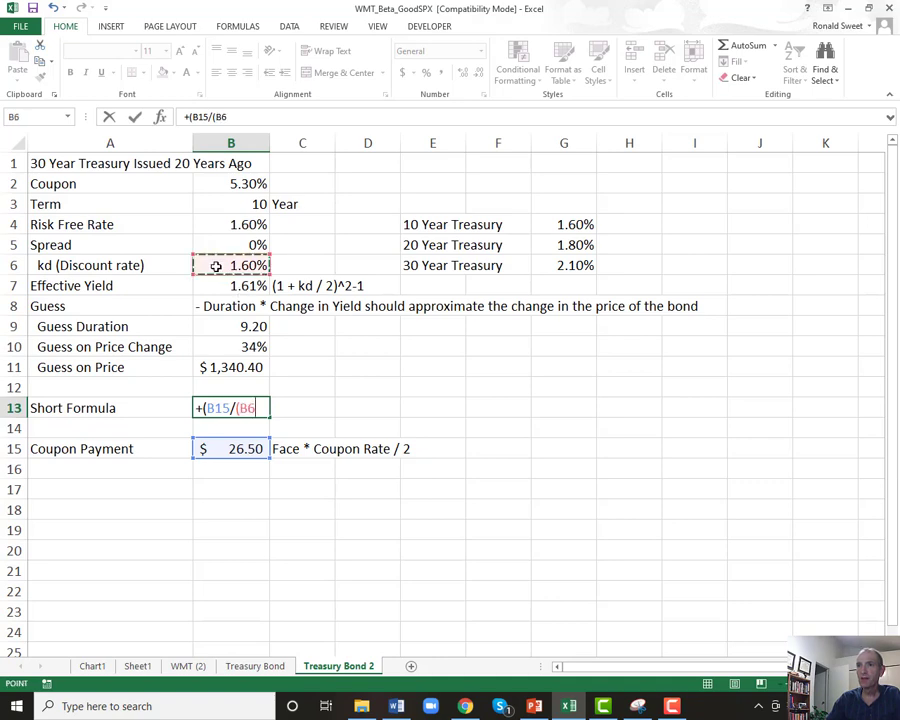
pyautogui.write('/2))')
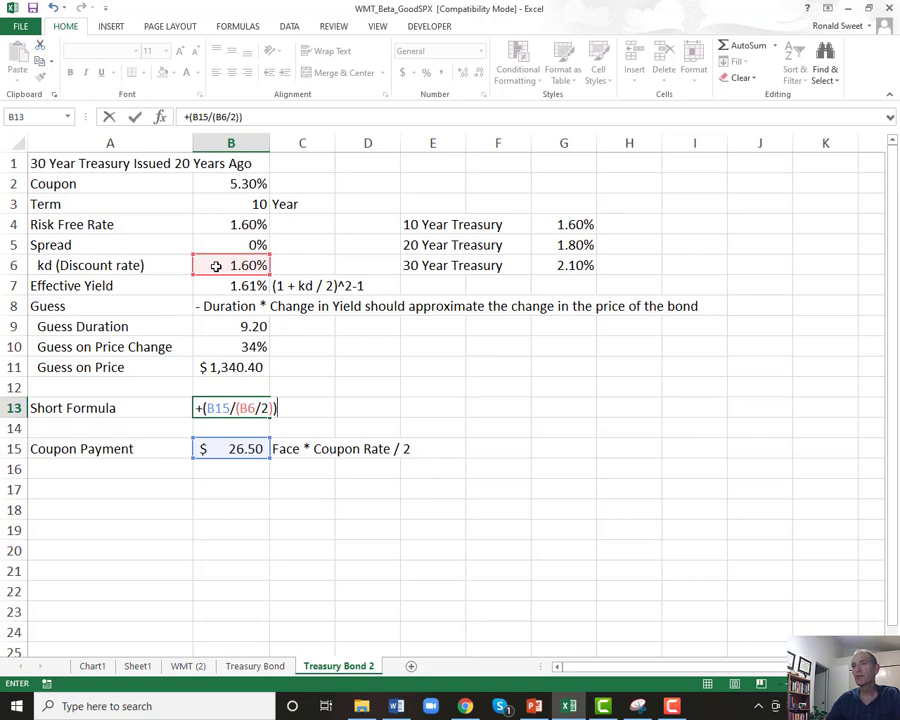
pyautogui.hotkey('ctrl', 'Return')
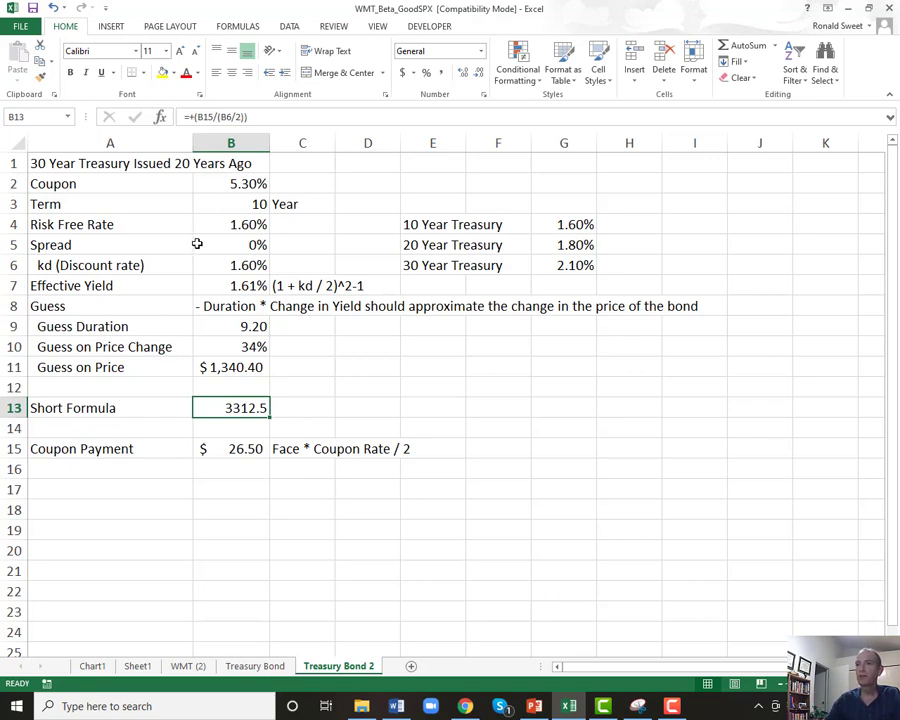
pyautogui.click(402, 73)
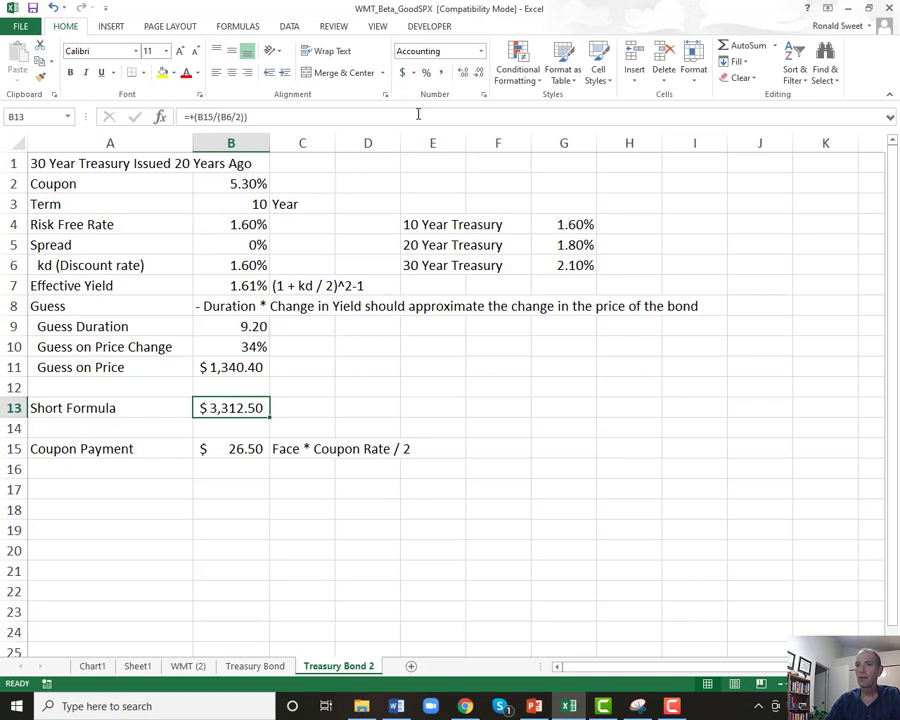
# Extend the short formula in B13 by appending the term +(1000-(B15/(B6/2))).
pyautogui.press('F2')
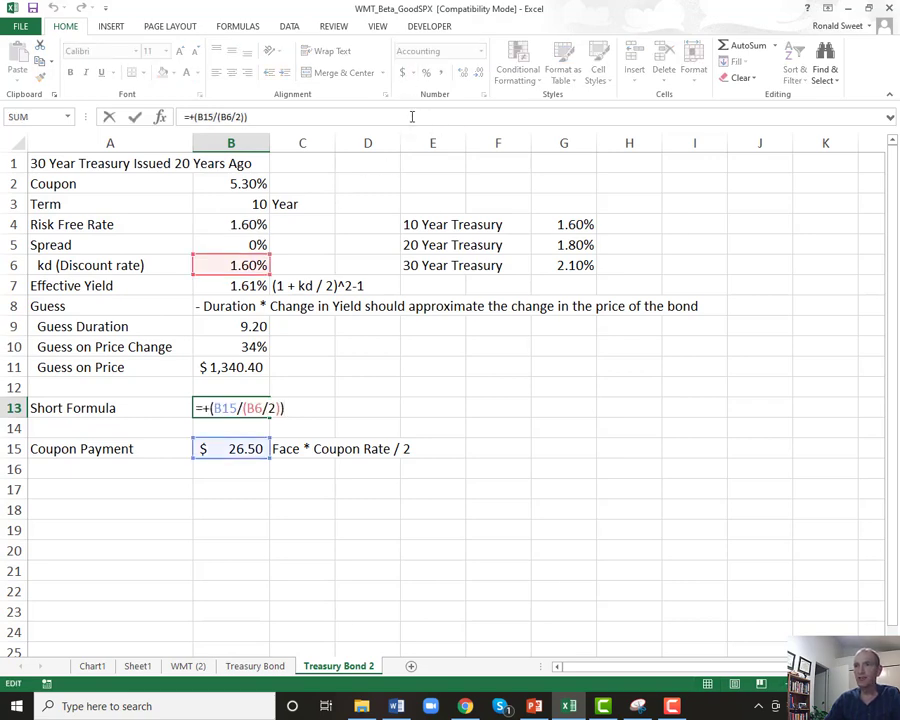
pyautogui.write('+(')
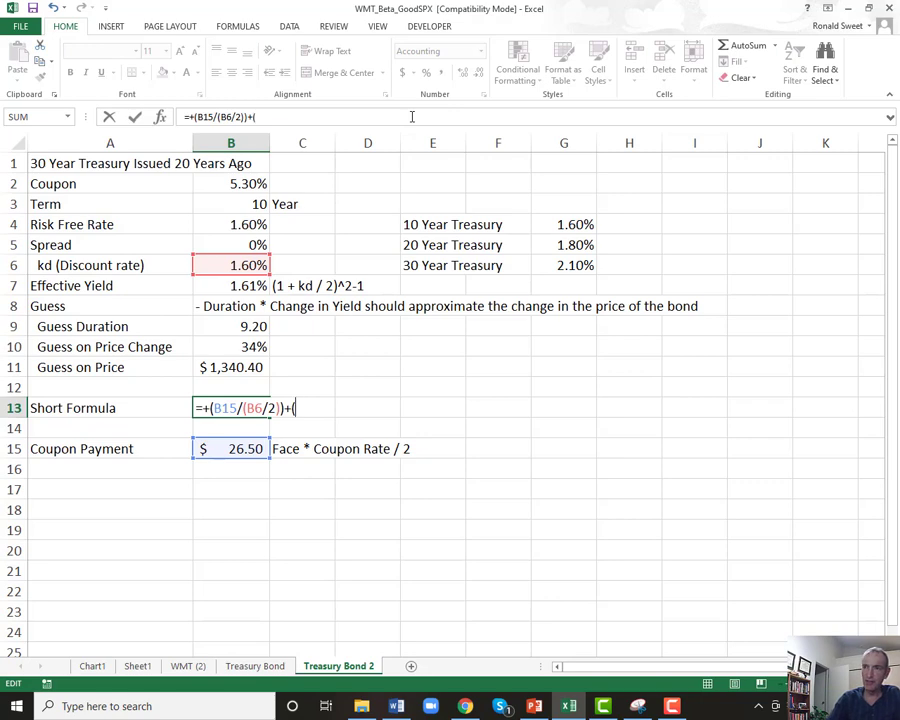
pyautogui.write('1000')
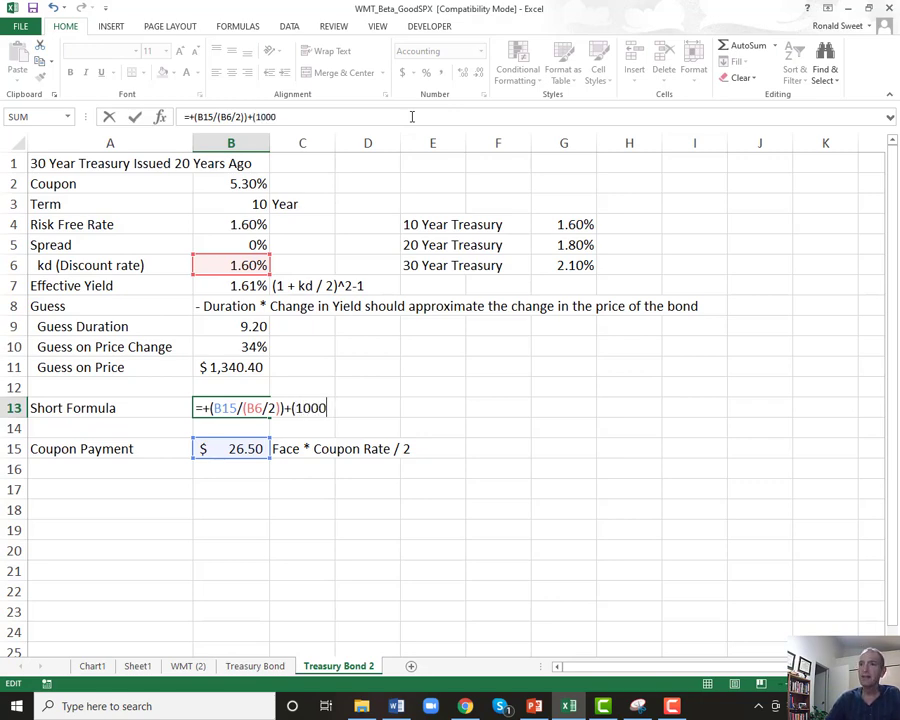
pyautogui.write('-')
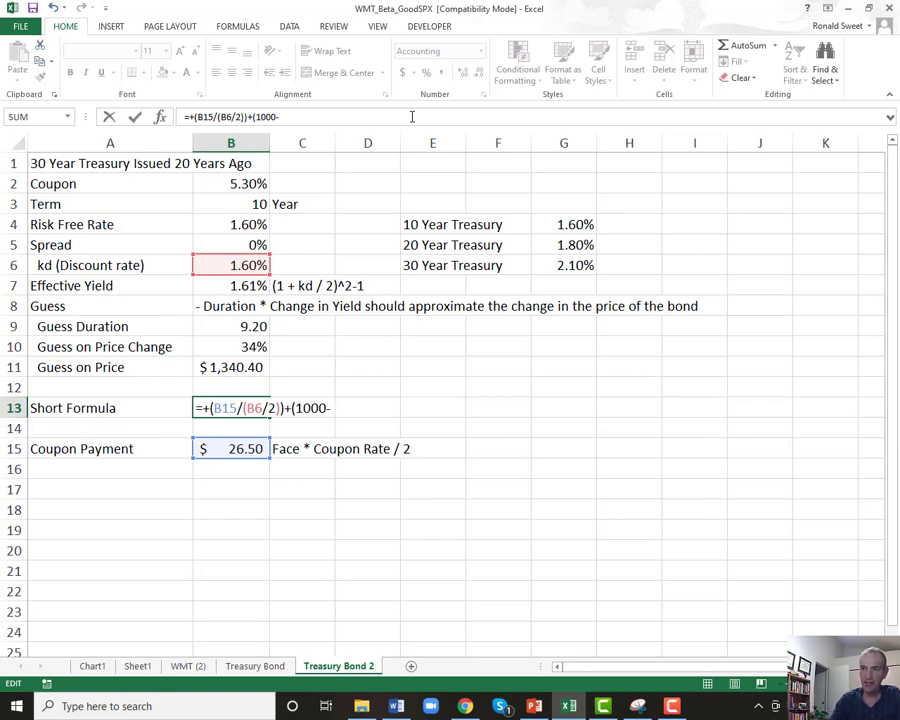
pyautogui.write('(B15')
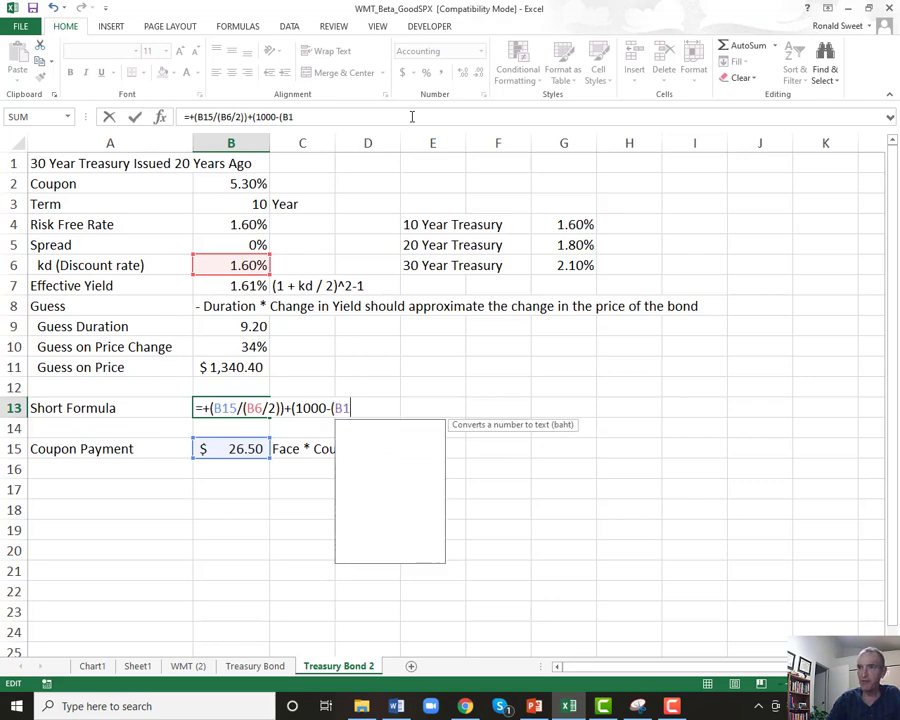
pyautogui.write('/(B')
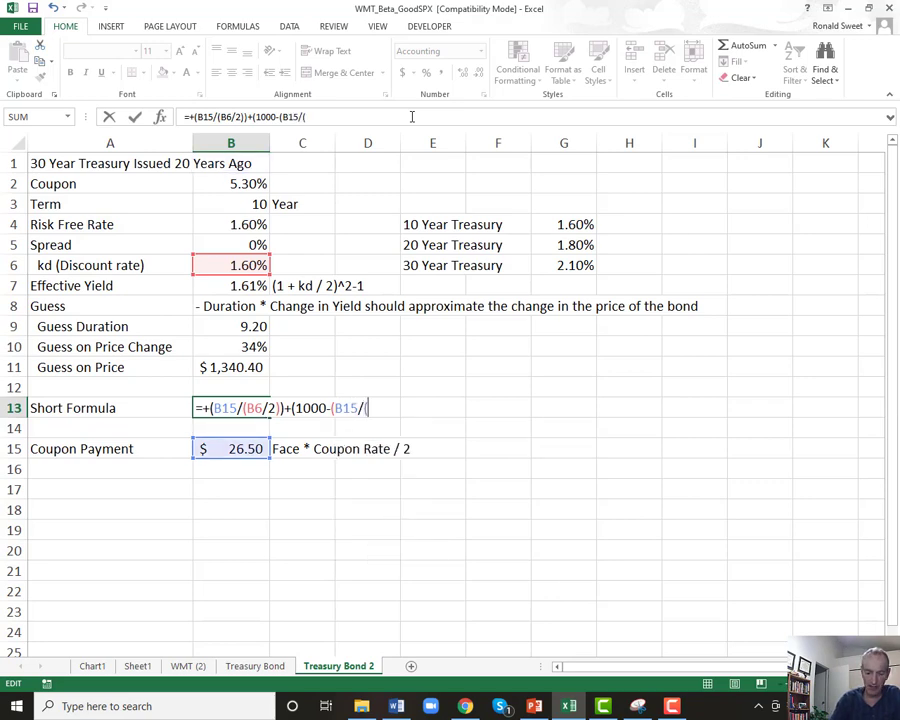
pyautogui.write('6/')
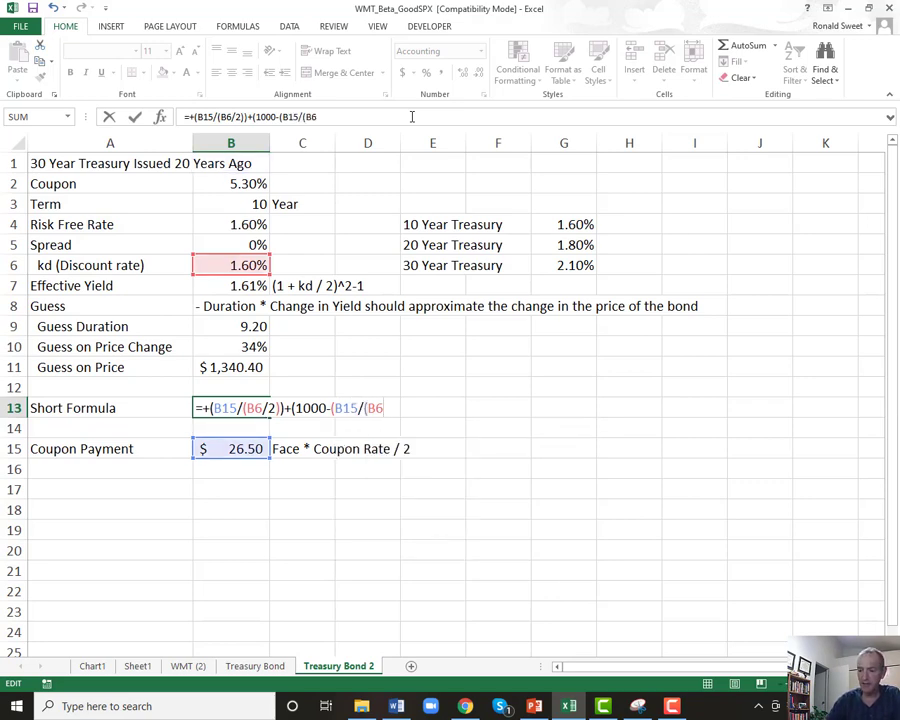
pyautogui.write('2))')
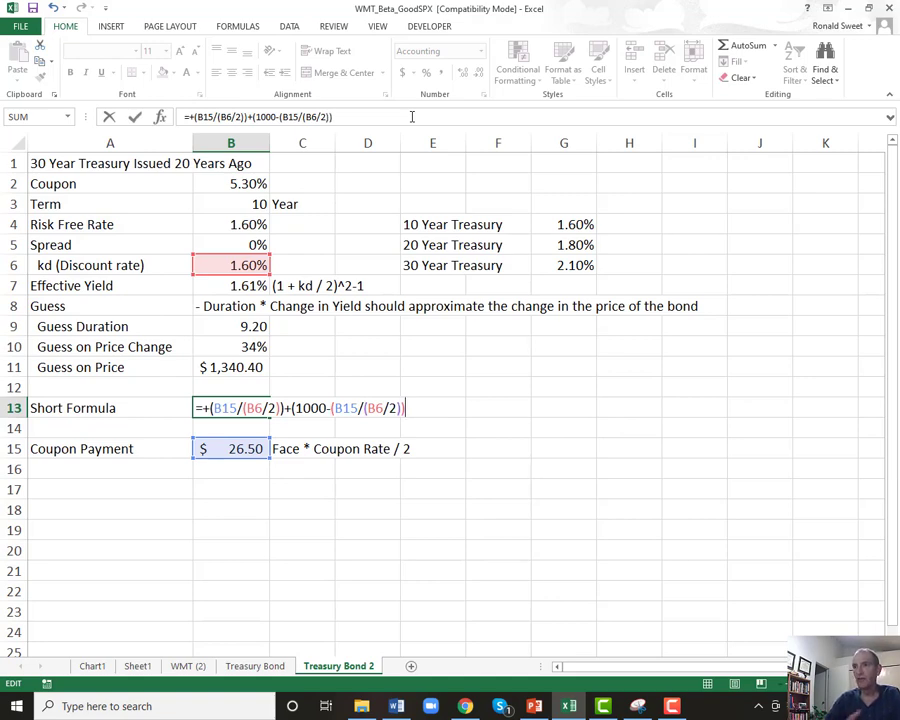
pyautogui.write(')')
pyautogui.press('Return')
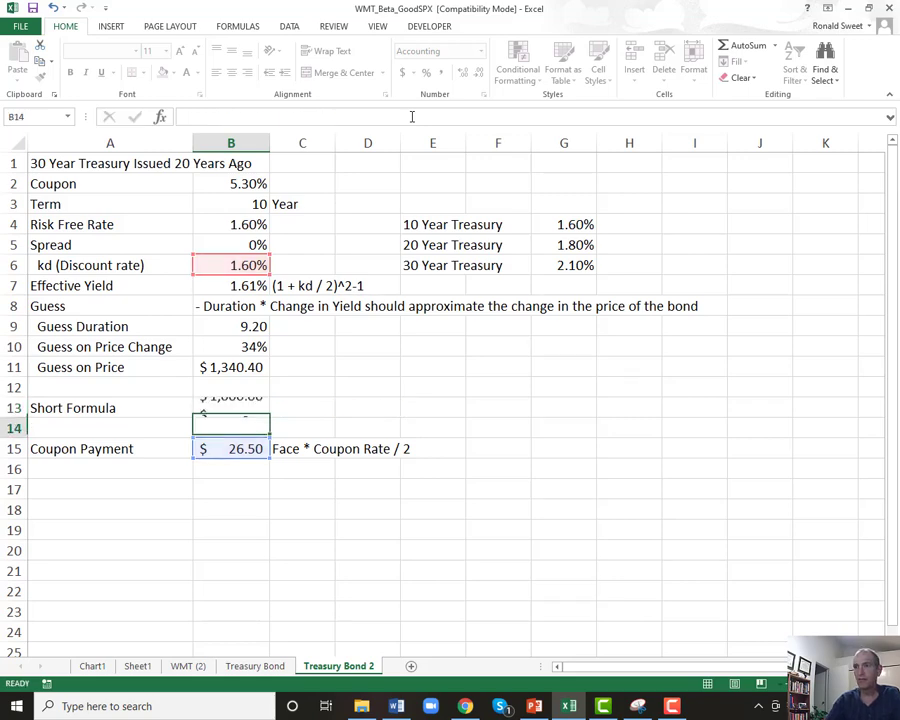
# Examine the two B15/(B6/2) terms inside the short formula in B13.
pyautogui.press('Up')
pyautogui.press('F2')
pyautogui.press('Left')
pyautogui.press('Left')
pyautogui.press('Left')
pyautogui.press('Left')
pyautogui.press('Left')
pyautogui.press('Left')
pyautogui.press('Left')
pyautogui.press('Left')
pyautogui.press('Left')
pyautogui.press('Left')
pyautogui.press('Left')
pyautogui.press('Left')
pyautogui.press('Left')
pyautogui.press('Left')
pyautogui.press('Left')
pyautogui.press('Left')
pyautogui.press('Left')
pyautogui.press('Left')
pyautogui.press('Left')
pyautogui.press('Left')
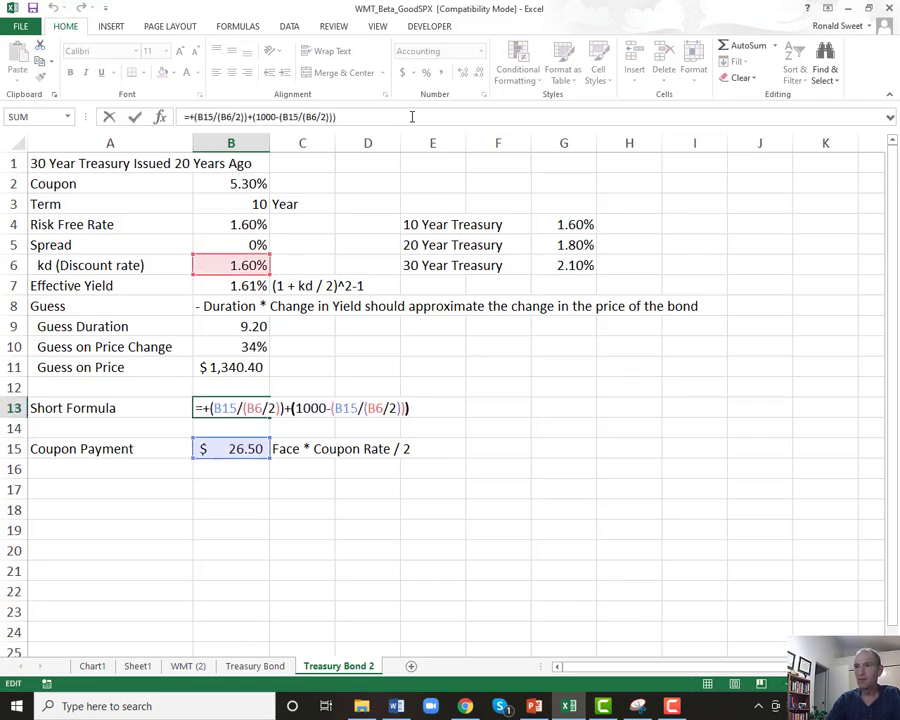
pyautogui.press('Left')
pyautogui.press('Left')
pyautogui.press('Left')
pyautogui.press('Left')
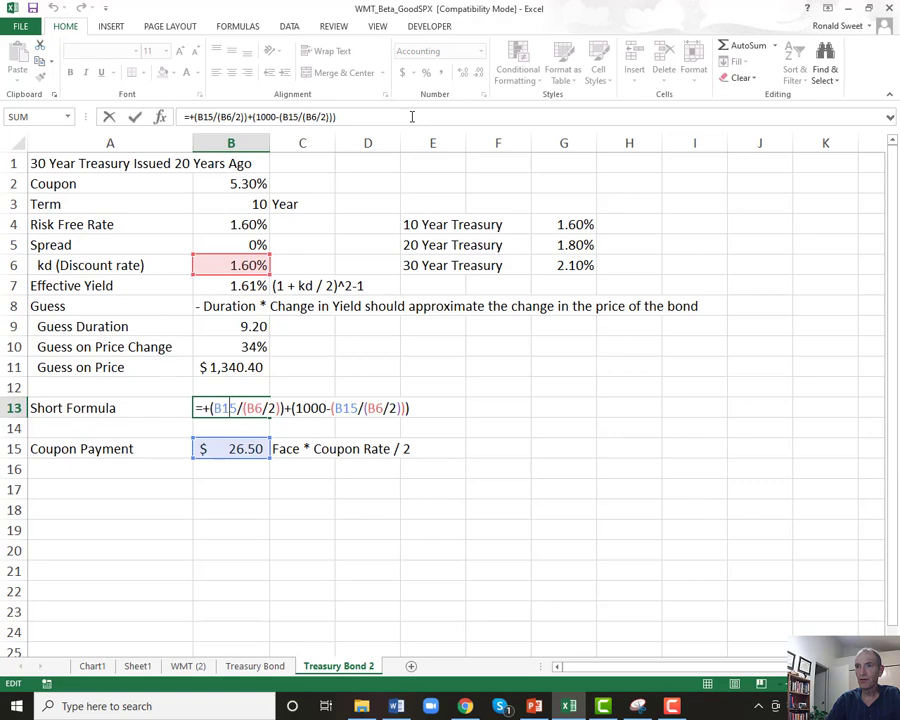
pyautogui.hotkey('shift', 'Right')
pyautogui.hotkey('shift', 'Right')
pyautogui.hotkey('shift', 'Right')
pyautogui.hotkey('shift', 'Right')
pyautogui.hotkey('shift', 'Right')
pyautogui.hotkey('shift', 'Right')
pyautogui.press('Right')
pyautogui.press('Right')
pyautogui.press('Right')
pyautogui.press('Right')
pyautogui.press('Right')
pyautogui.press('Right')
pyautogui.press('Right')
pyautogui.press('Right')
pyautogui.press('Right')
pyautogui.press('Right')
pyautogui.press('Right')
pyautogui.press('Right')
pyautogui.press('Right')
pyautogui.press('Right')
pyautogui.hotkey('shift', 'Right')
pyautogui.hotkey('shift', 'Right')
pyautogui.hotkey('shift', 'Right')
pyautogui.hotkey('shift', 'Right')
pyautogui.hotkey('shift', 'Right')
pyautogui.hotkey('shift', 'Right')
pyautogui.hotkey('shift', 'Right')
pyautogui.hotkey('shift', 'Right')
pyautogui.hotkey('shift', 'Right')
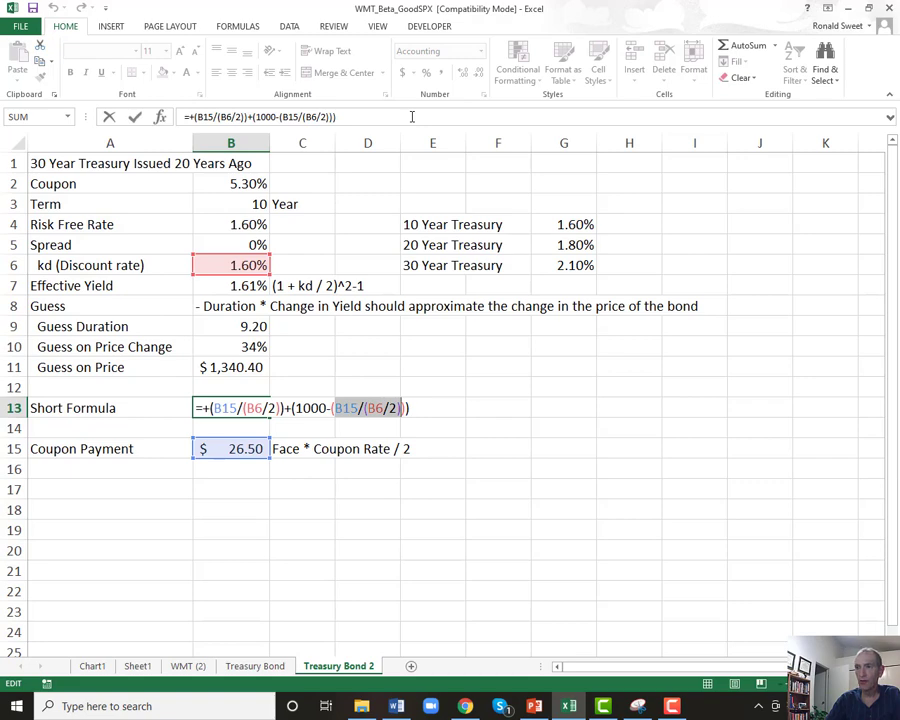
# Complete the short formula in B13 by dividing its last term by ((1+B6/2)^20).
pyautogui.press('End')
pyautogui.write('/((')
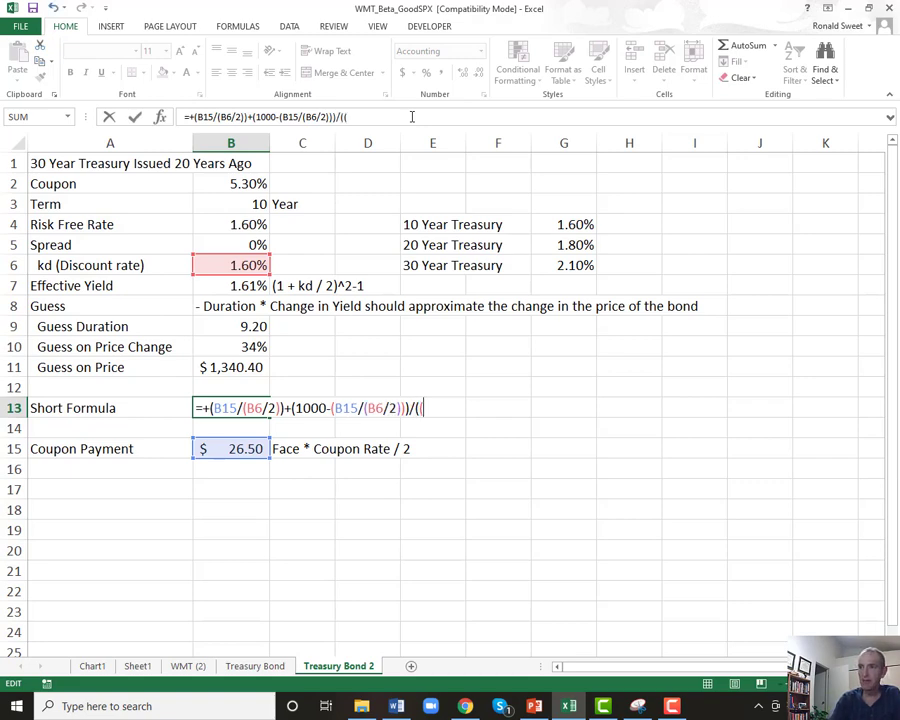
pyautogui.write('1')
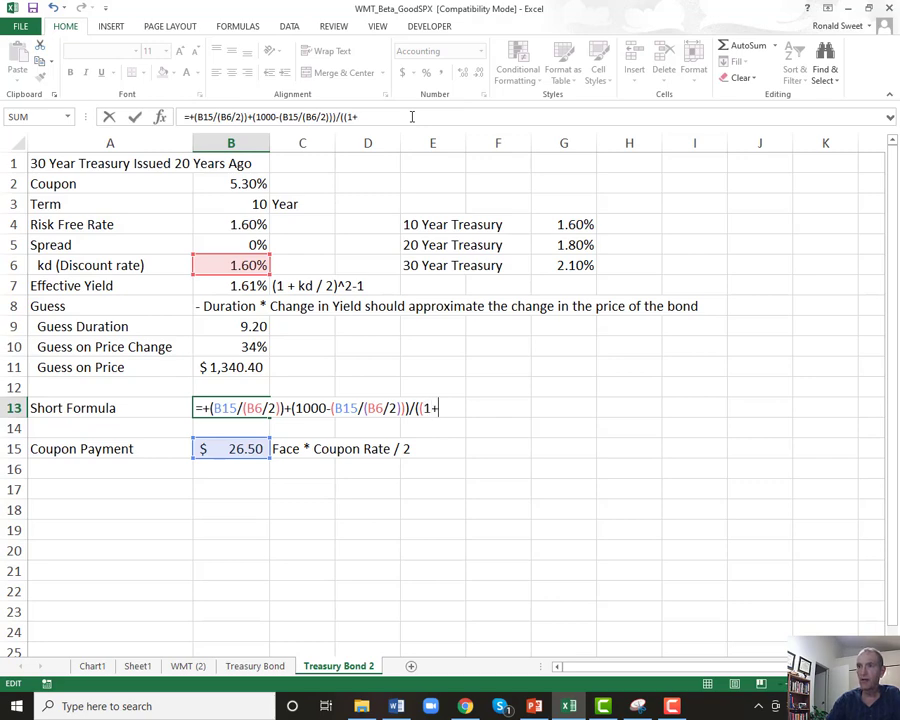
pyautogui.write('+')
pyautogui.click(207, 266)
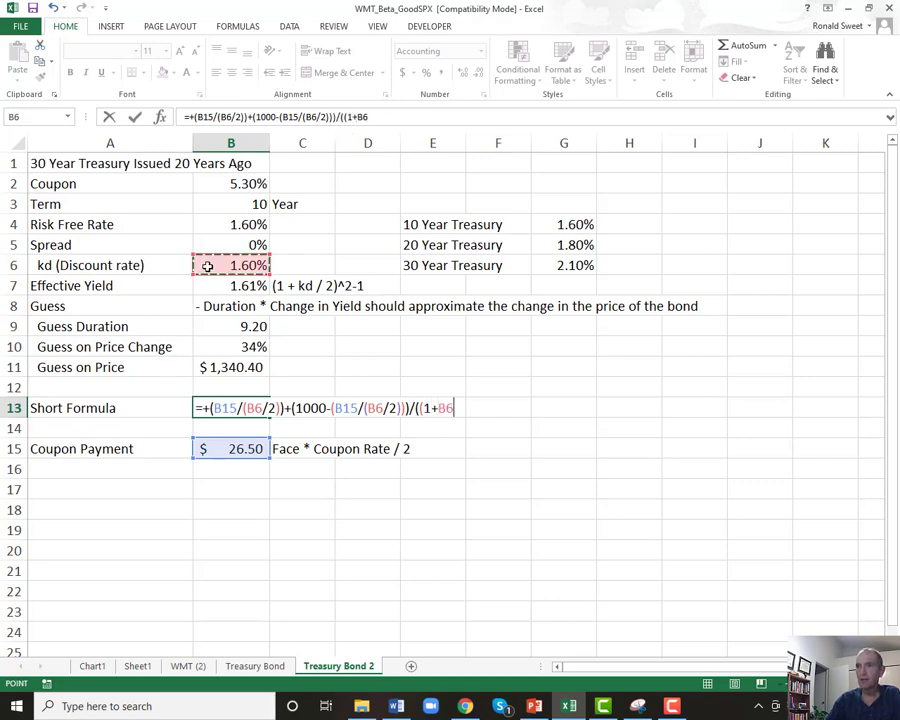
pyautogui.write('/2)')
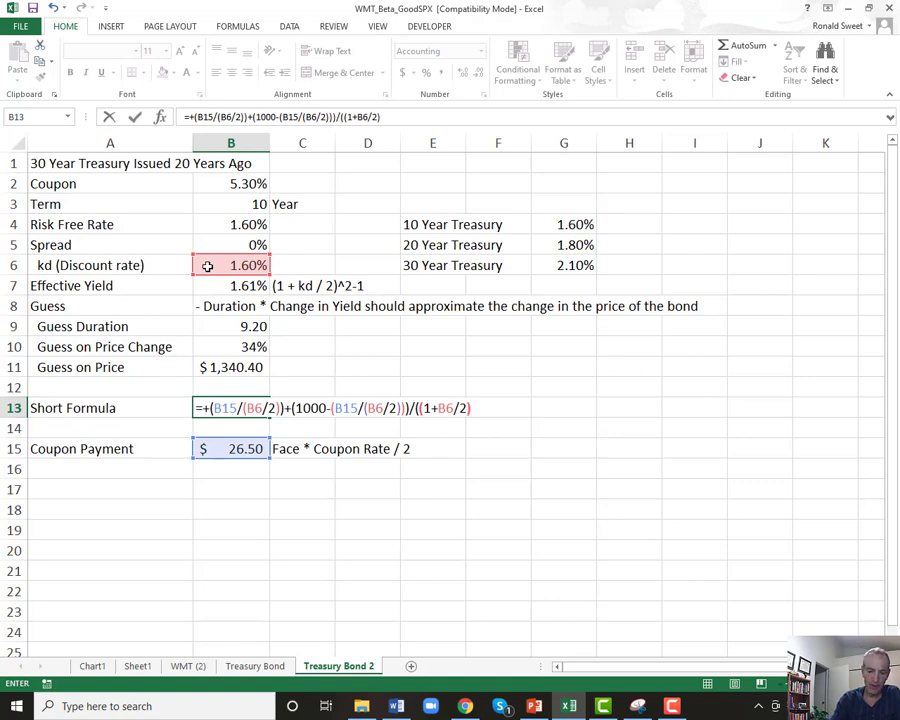
pyautogui.write('^20')
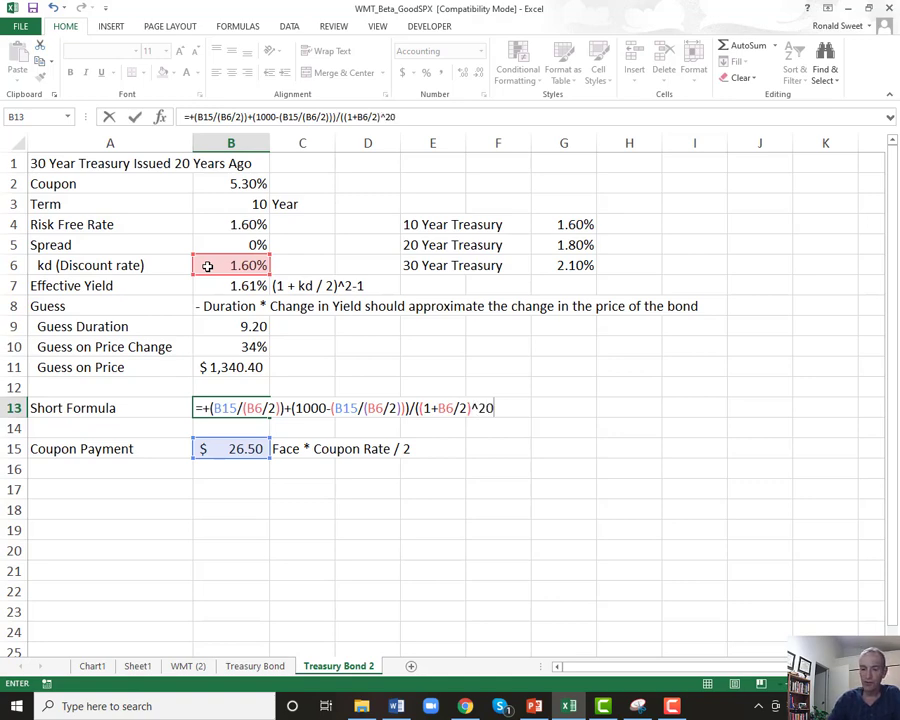
pyautogui.write(')')
pyautogui.press('Return')
pyautogui.press('Up')
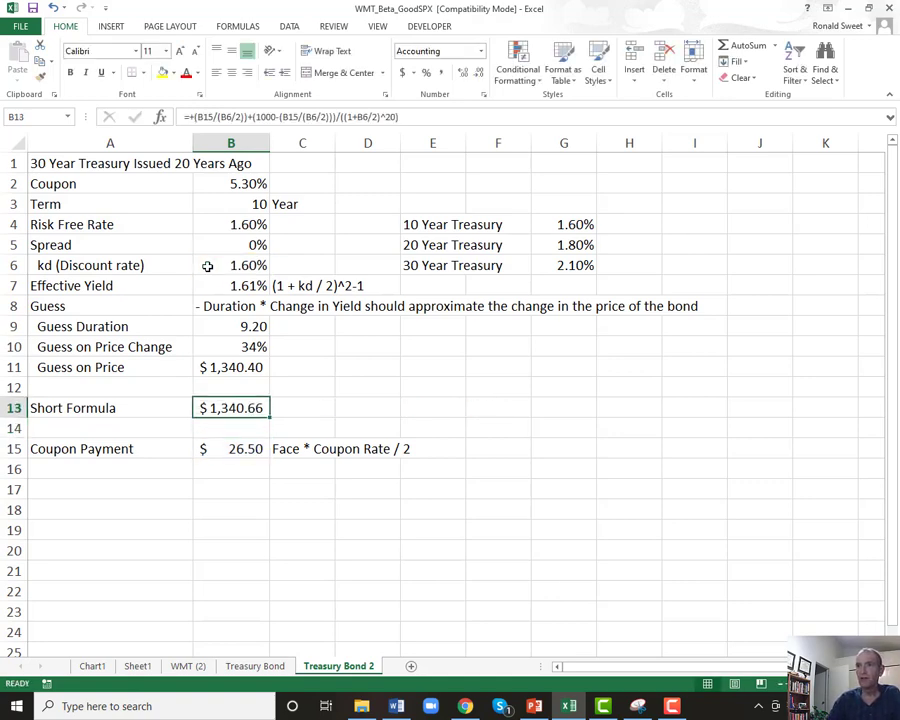
# Compare the duration-based Guess on Price in B11 with the Short Formula price in B13, checking the Guess Duration in B9.
pyautogui.click(201, 367)
pyautogui.click(205, 406)
pyautogui.click(212, 367)
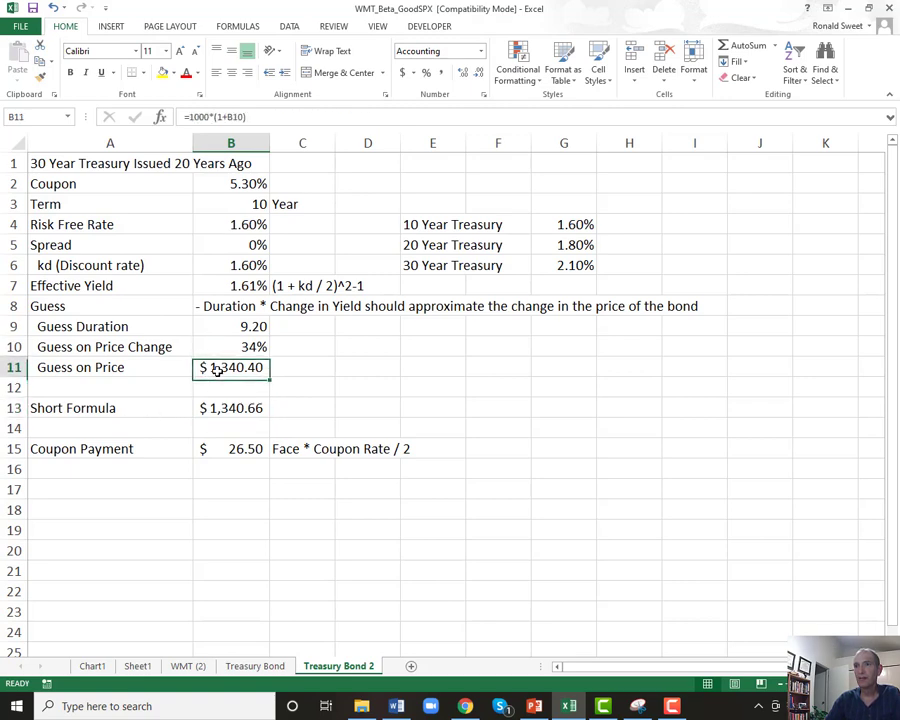
pyautogui.click(204, 405)
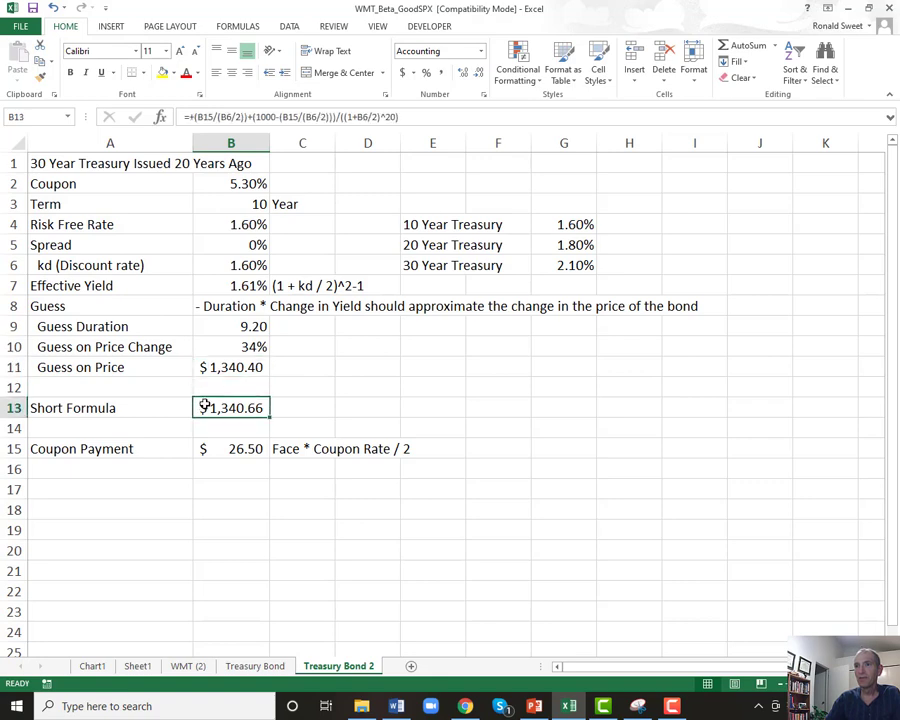
pyautogui.click(224, 332)
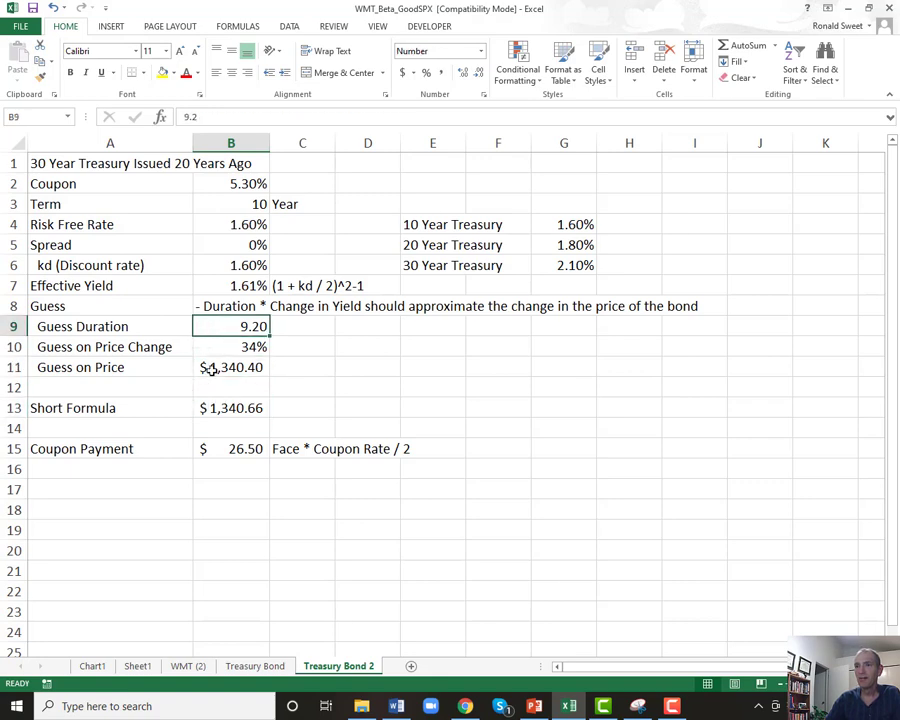
pyautogui.click(206, 366)
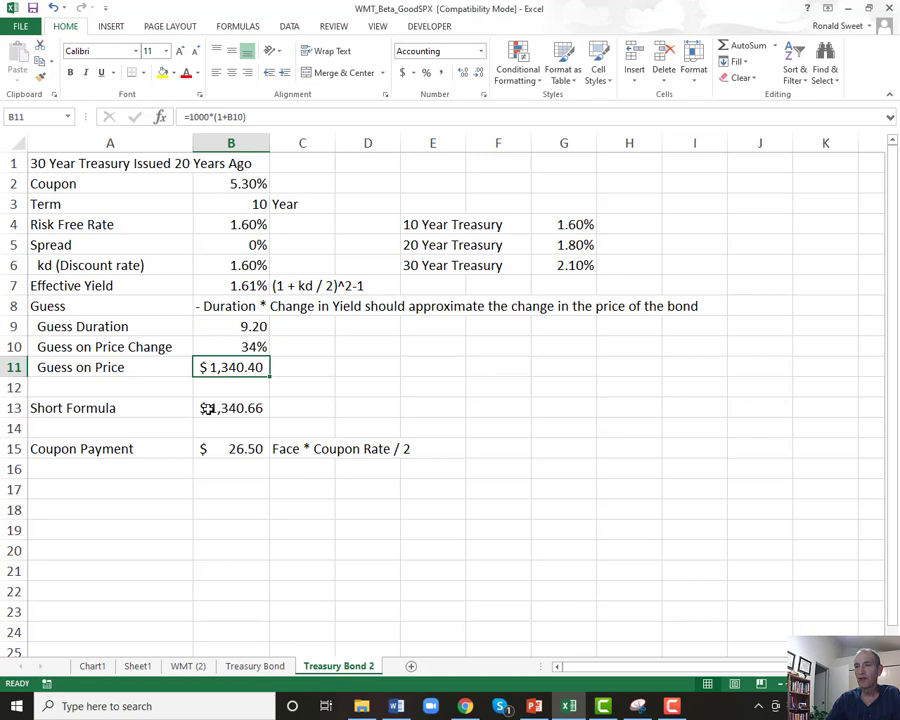
pyautogui.click(205, 407)
pyautogui.moveTo(120, 404); pyautogui.dragTo(205, 407)
pyautogui.click(205, 407)
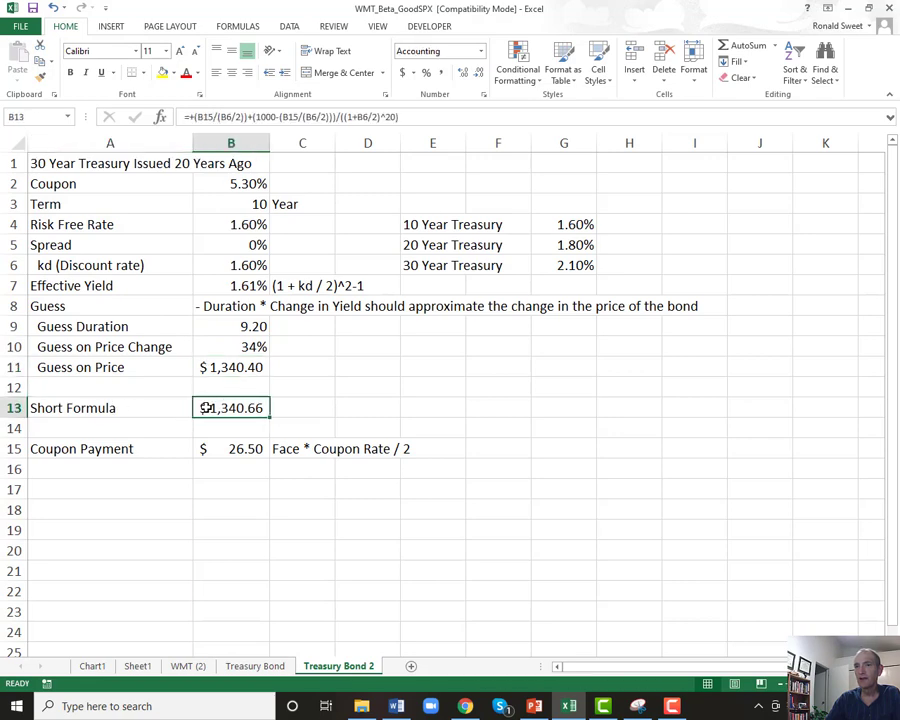
# Enter the label Calculator in A14.
pyautogui.click(79, 432)
pyautogui.write('Calculator')
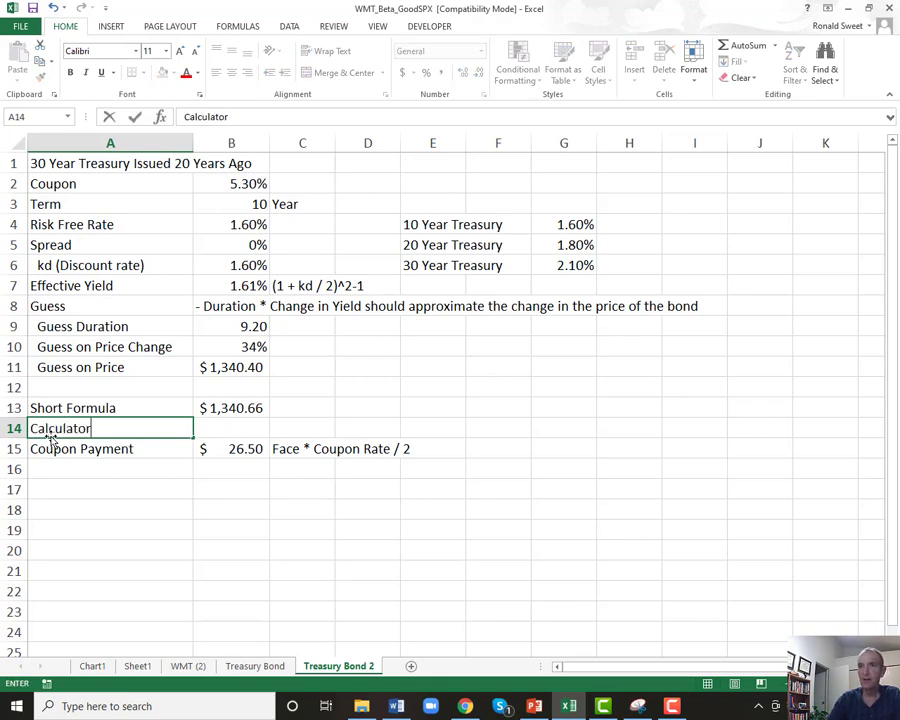
pyautogui.press('Return')
pyautogui.press('Up')
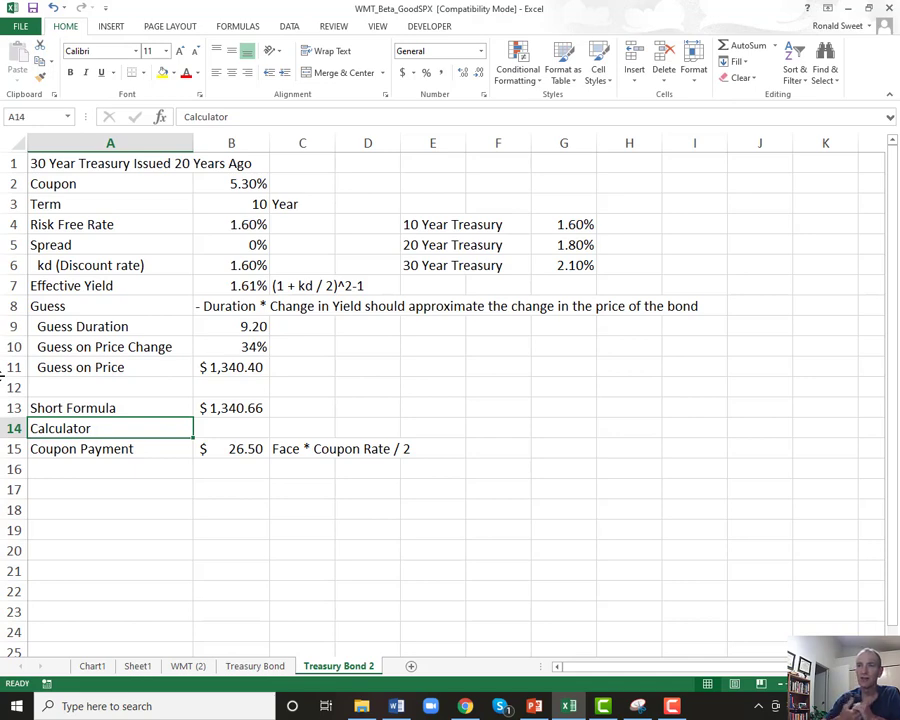
# Start a cash flow table with the headings Time in B19 and Cash Flow split across C18 and C19.
pyautogui.press('Up')
pyautogui.press('Up')
pyautogui.press('Up')
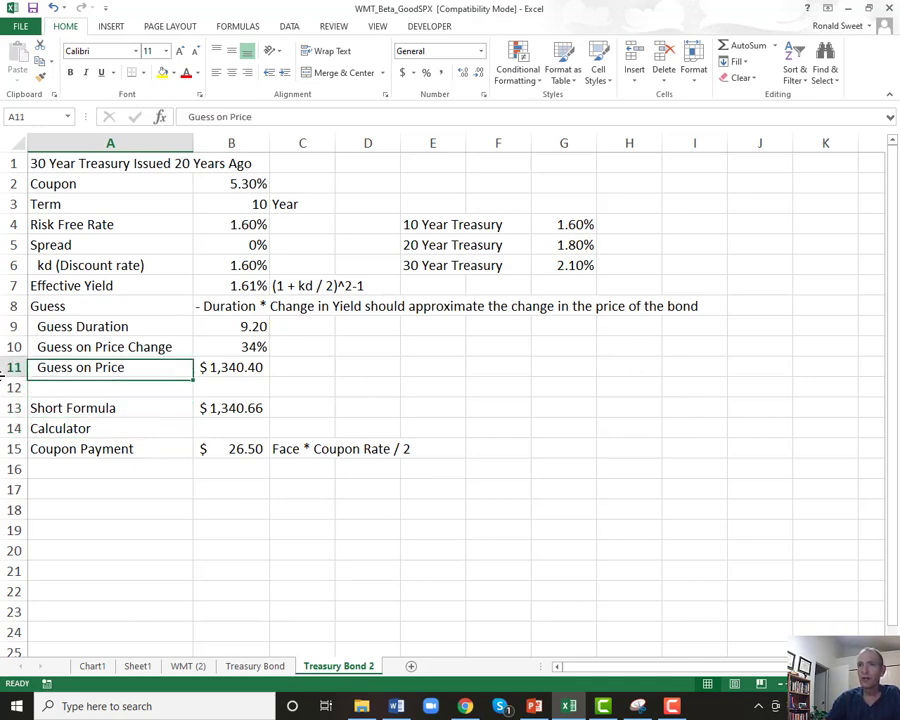
pyautogui.press('Right')
pyautogui.press('Down')
pyautogui.press('Down')
pyautogui.press('Down')
pyautogui.press('Down')
pyautogui.press('Down')
pyautogui.press('Down')
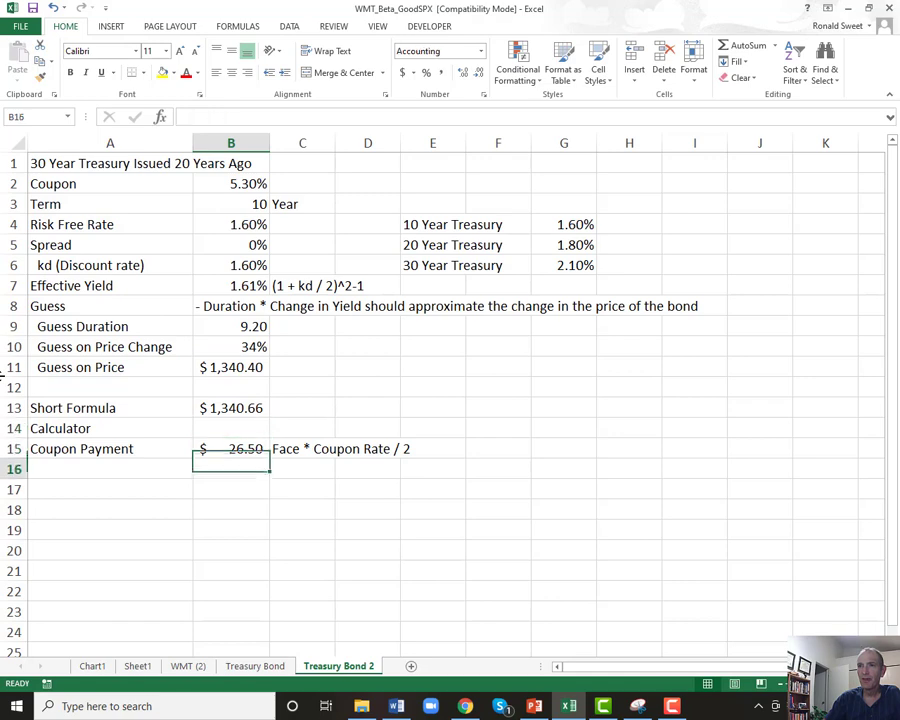
pyautogui.press('Left')
pyautogui.press('Down')
pyautogui.press('Right')
pyautogui.press('Down')
pyautogui.write('Time')
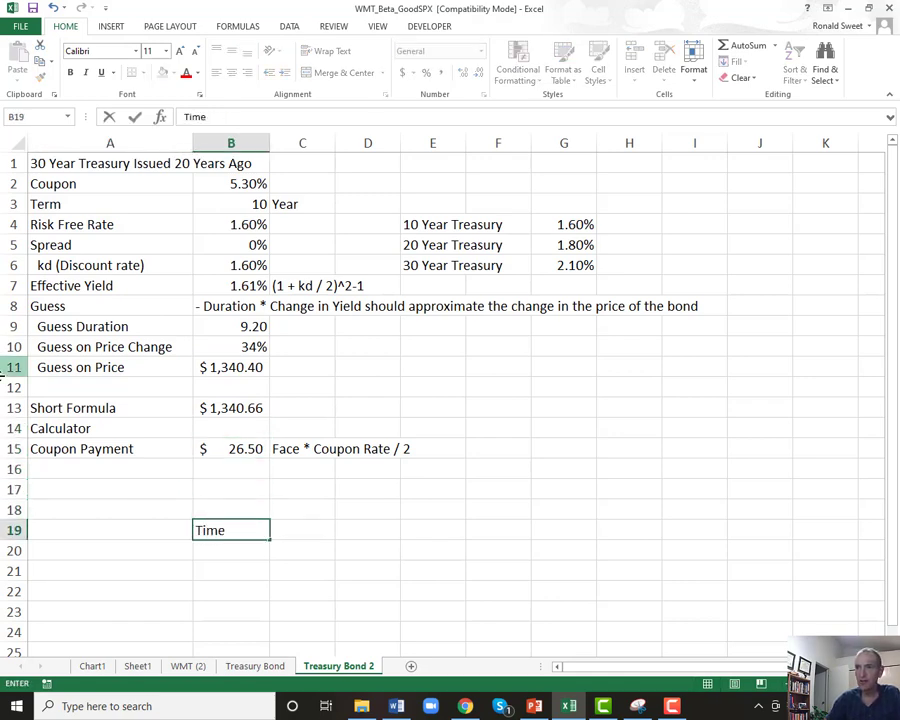
pyautogui.press('Up')
pyautogui.press('Right')
pyautogui.write('Cash')
pyautogui.press('Down')
pyautogui.write('Flow')
pyautogui.press('Right')
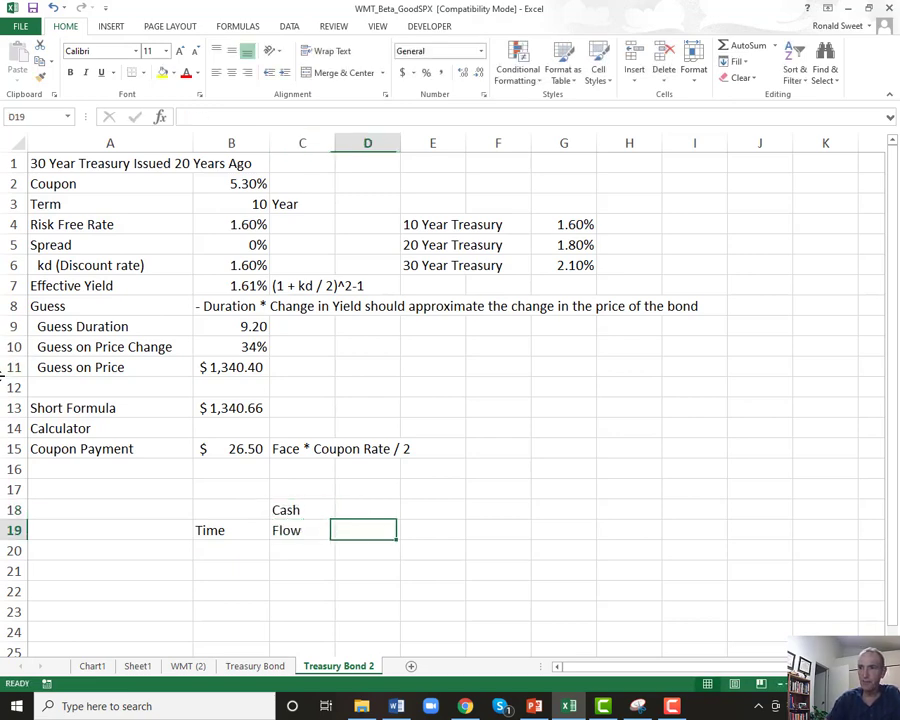
# Add the two-row headings Discount Factor in D18:D19 and Discounted Cash Flow in E18:E19.
pyautogui.press('Up')
pyautogui.write('Discount')
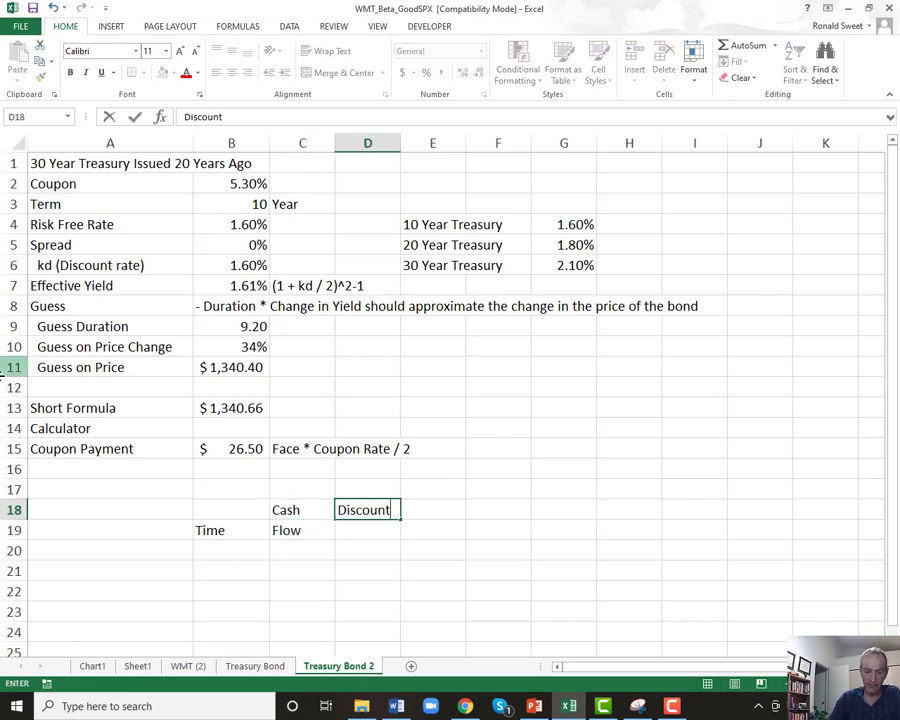
pyautogui.press('Down')
pyautogui.write('Factor')
pyautogui.press('Up')
pyautogui.press('Right')
pyautogui.write('Discounted')
pyautogui.press('Return')
pyautogui.write('Cash Flow')
pyautogui.press('Right')
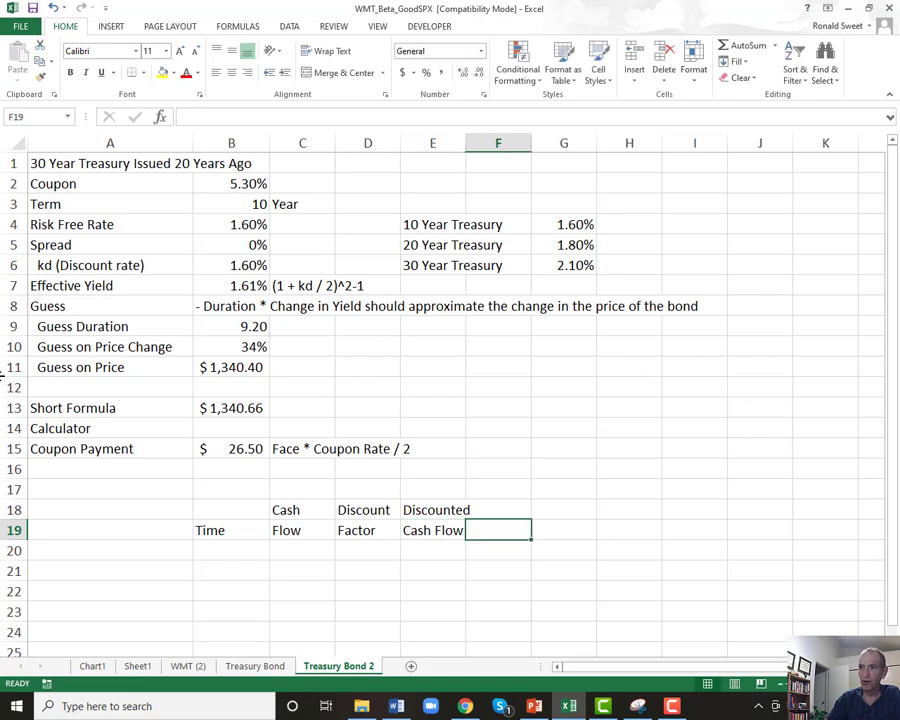
# Add the two-row heading Duration Calc in F18:F19.
pyautogui.write('Duration')
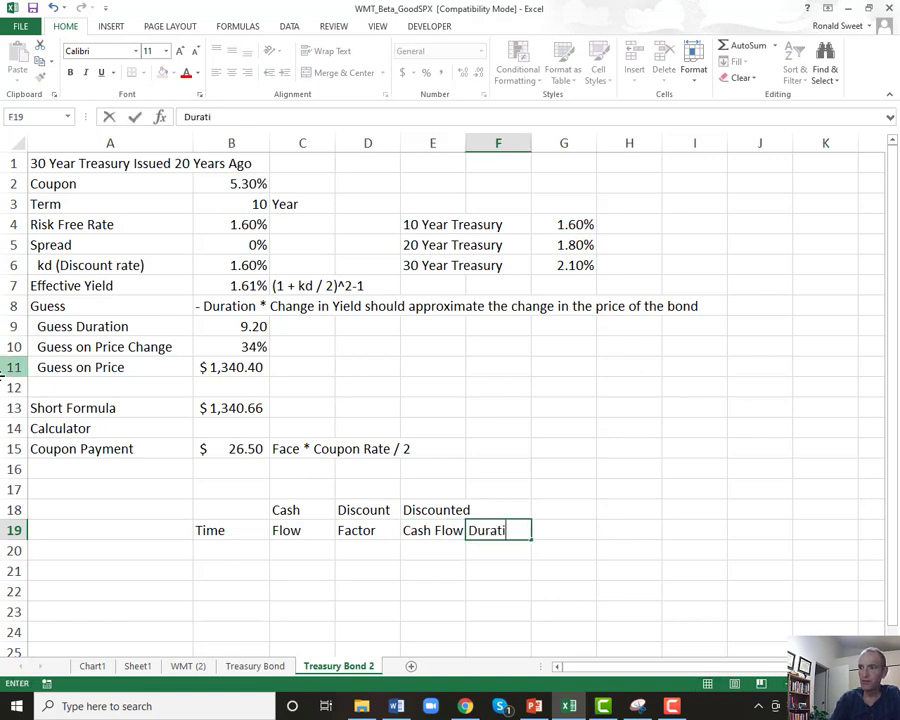
pyautogui.press('Return')
pyautogui.press('Up')
pyautogui.hotkey('ctrl', 'x')
pyautogui.press('Up')
pyautogui.hotkey('ctrl', 'v')
pyautogui.press('Down')
pyautogui.write('Calc')
pyautogui.press('Return')
# Bold and centre the table headings in B18:F19 and autofit the width of column E.
pyautogui.press('Up')
pyautogui.press('Up')
pyautogui.press('Left')
pyautogui.press('Left')
pyautogui.press('Left')
pyautogui.press('Left')
pyautogui.hotkey('shift', 'Right')
pyautogui.hotkey('shift', 'Right')
pyautogui.hotkey('shift', 'Right')
pyautogui.hotkey('shift', 'Right')
pyautogui.hotkey('shift', 'Down')
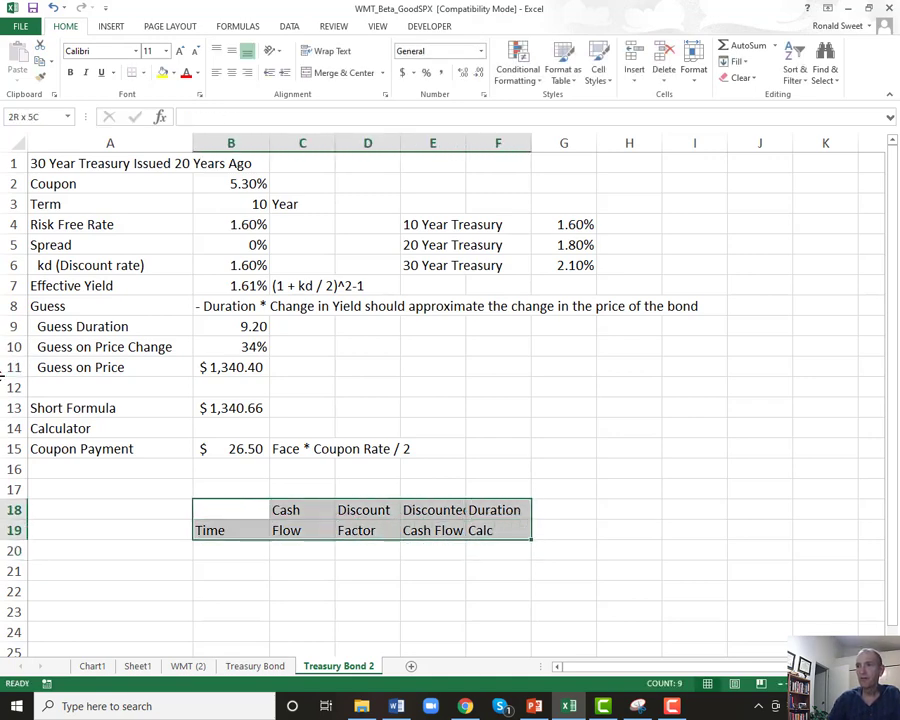
pyautogui.click(70, 72)
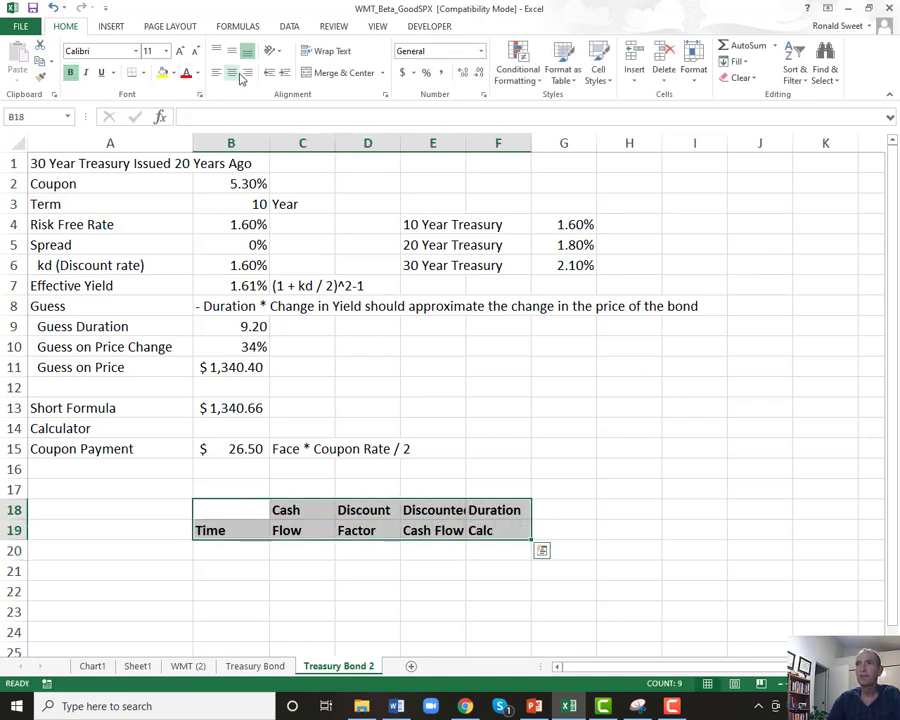
pyautogui.click(231, 72)
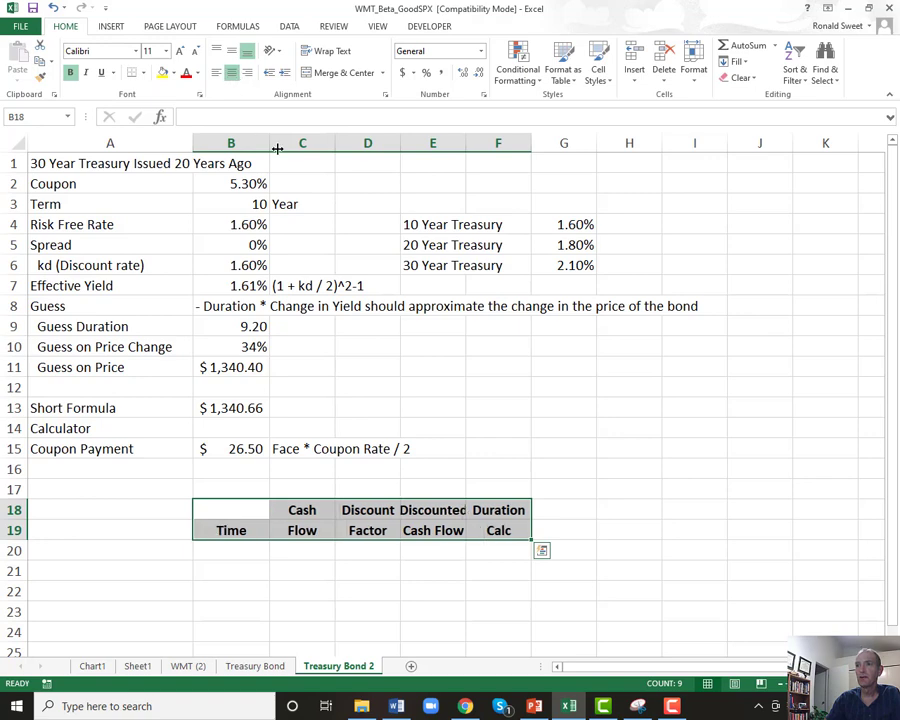
pyautogui.doubleClick(465, 148)
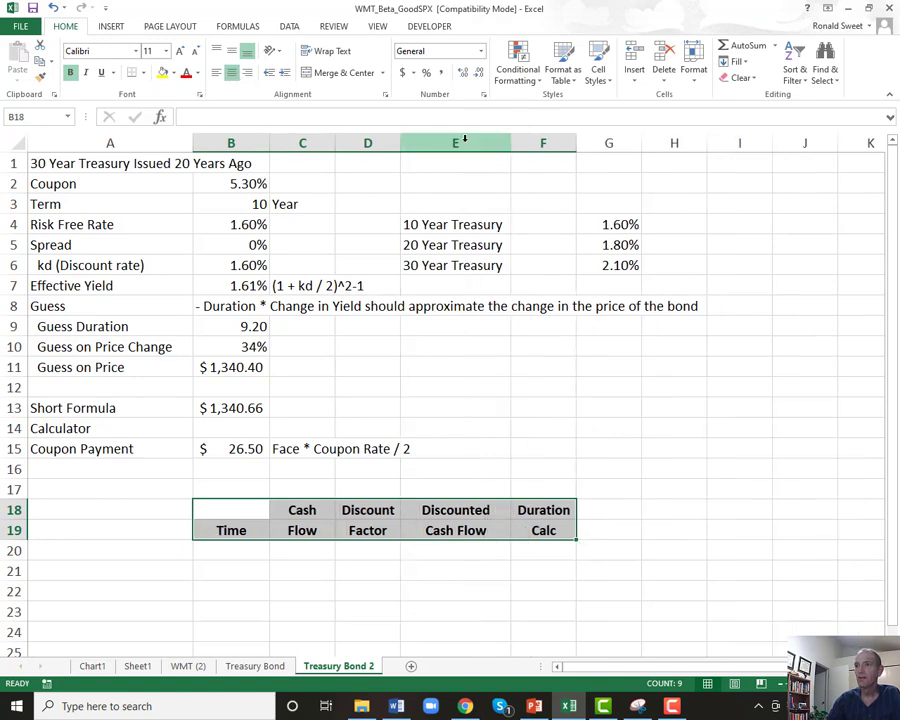
# Enter .5 as the first time in B20 and the formula +B20+.5 in B21.
pyautogui.click(237, 554)
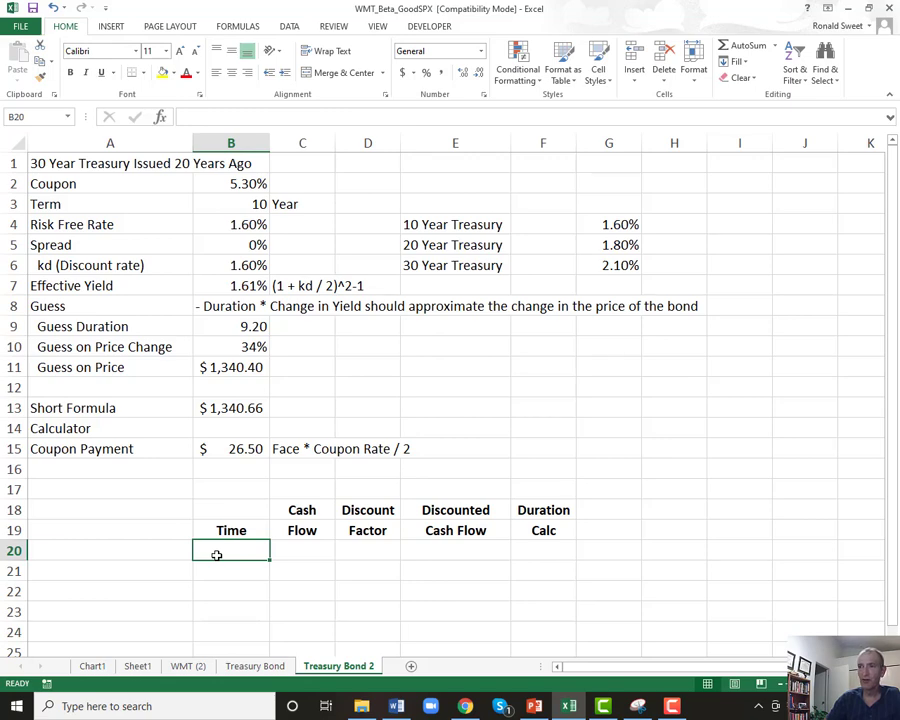
pyautogui.write('.5')
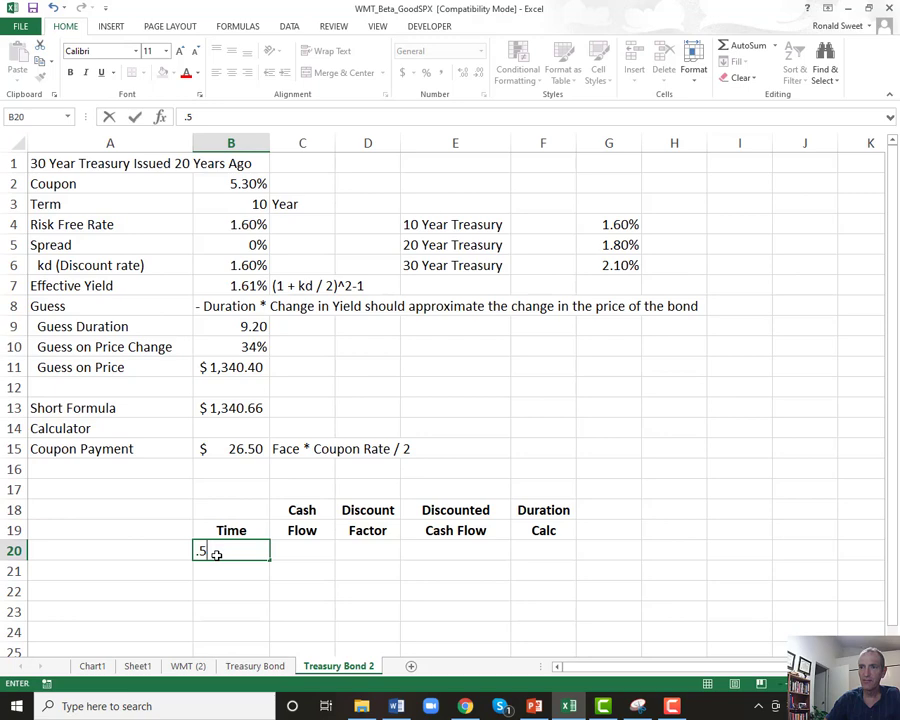
pyautogui.press('Return')
pyautogui.write('+')
pyautogui.click(216, 555)
pyautogui.write('+.5')
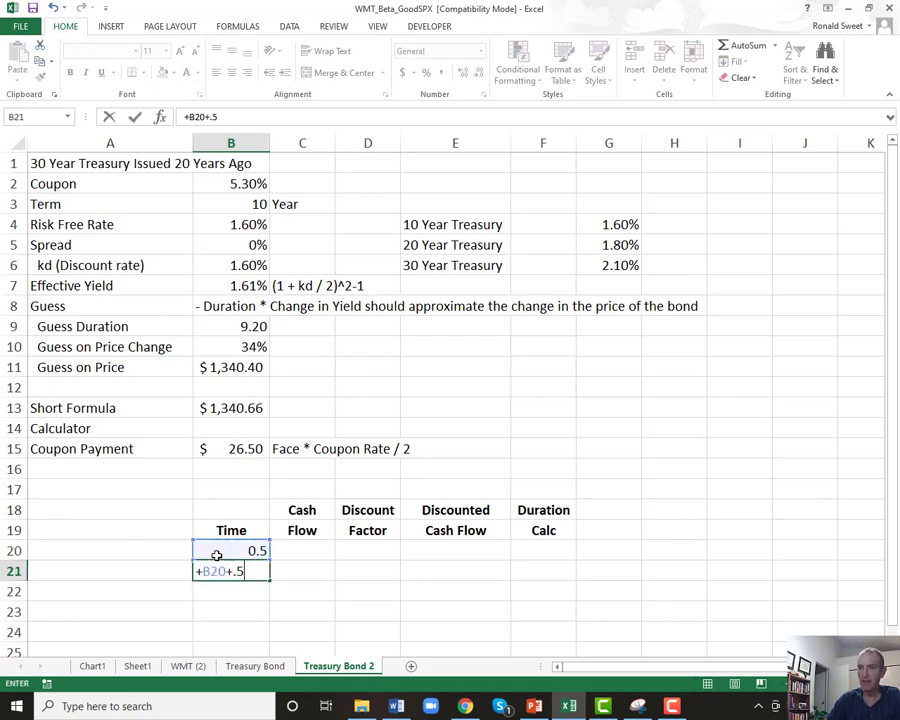
pyautogui.hotkey('ctrl', 'Return')
pyautogui.click(216, 553)
pyautogui.press('Down')
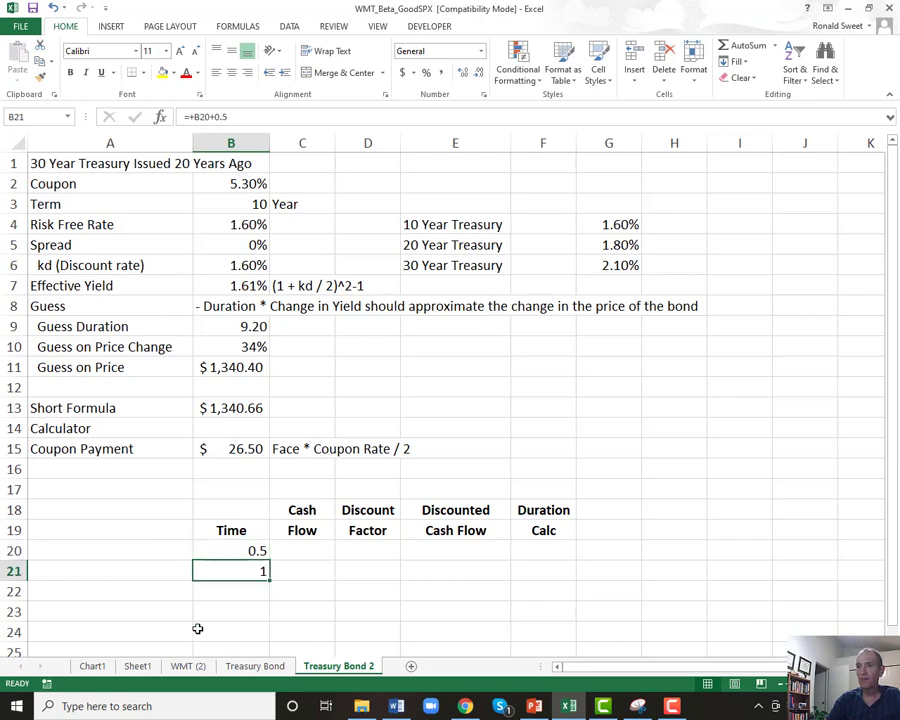
# Format the time values in B20:B21 to one decimal place.
pyautogui.moveTo(235, 550); pyautogui.dragTo(235, 568)
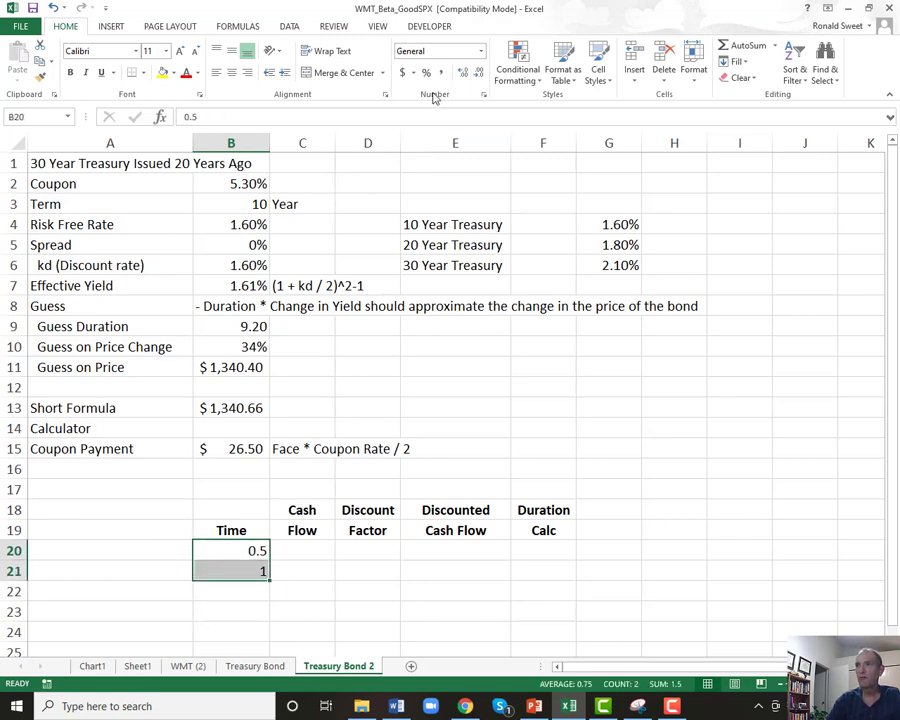
pyautogui.click(463, 73)
pyautogui.click(479, 73)
pyautogui.press('Down')
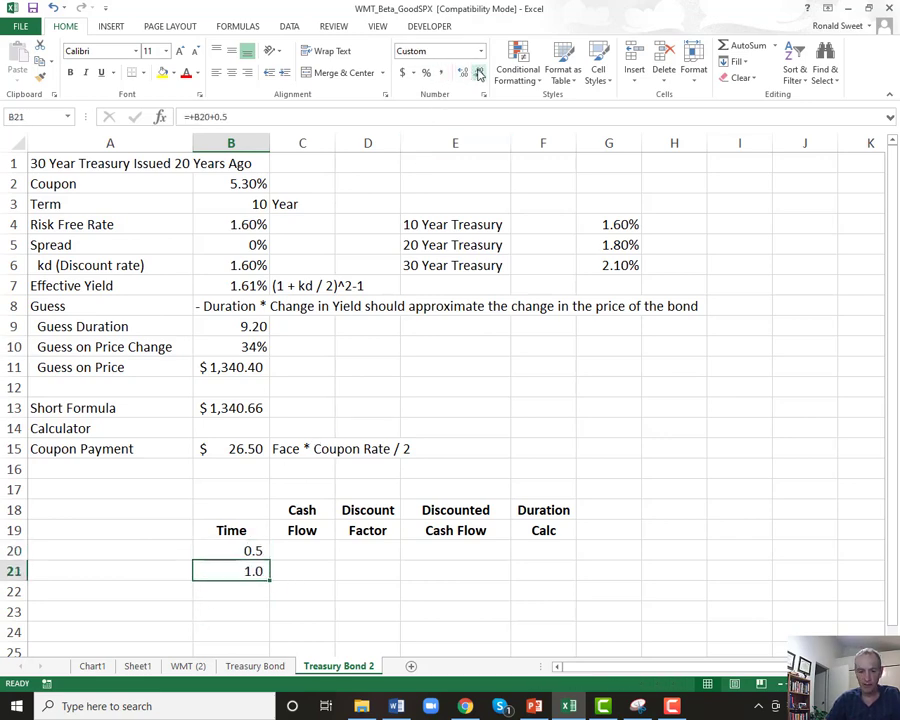
# Copy the time formula in B21 down column B through B39.
pyautogui.hotkey('ctrl', 'c')
pyautogui.hotkey('shift', 'Down')
pyautogui.hotkey('shift', 'Down')
pyautogui.hotkey('shift', 'Down')
pyautogui.hotkey('shift', 'Down')
pyautogui.hotkey('shift', 'Down')
pyautogui.hotkey('shift', 'Down')
pyautogui.hotkey('shift', 'Down')
pyautogui.hotkey('shift', 'Down')
pyautogui.hotkey('shift', 'Down')
pyautogui.hotkey('shift', 'Down')
pyautogui.hotkey('shift', 'Down')
pyautogui.hotkey('shift', 'Down')
pyautogui.hotkey('shift', 'Down')
pyautogui.hotkey('shift', 'Down')
pyautogui.hotkey('shift', 'Down')
pyautogui.hotkey('shift', 'Down')
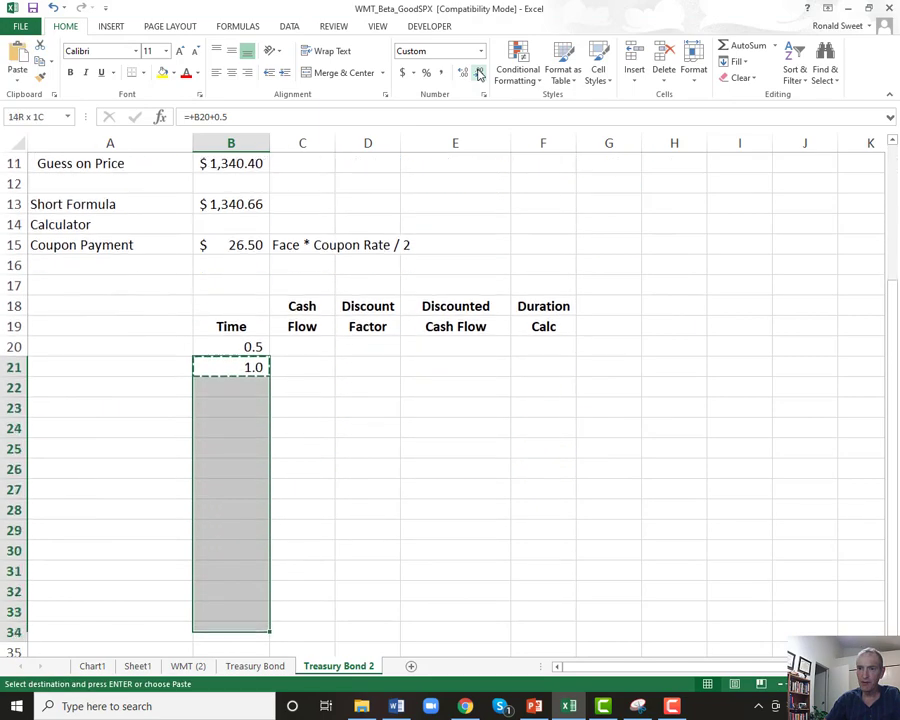
pyautogui.hotkey('shift', 'Down')
pyautogui.hotkey('ctrl', 'v')
pyautogui.hotkey('ctrl', 'Down')
pyautogui.hotkey('ctrl', 'c')
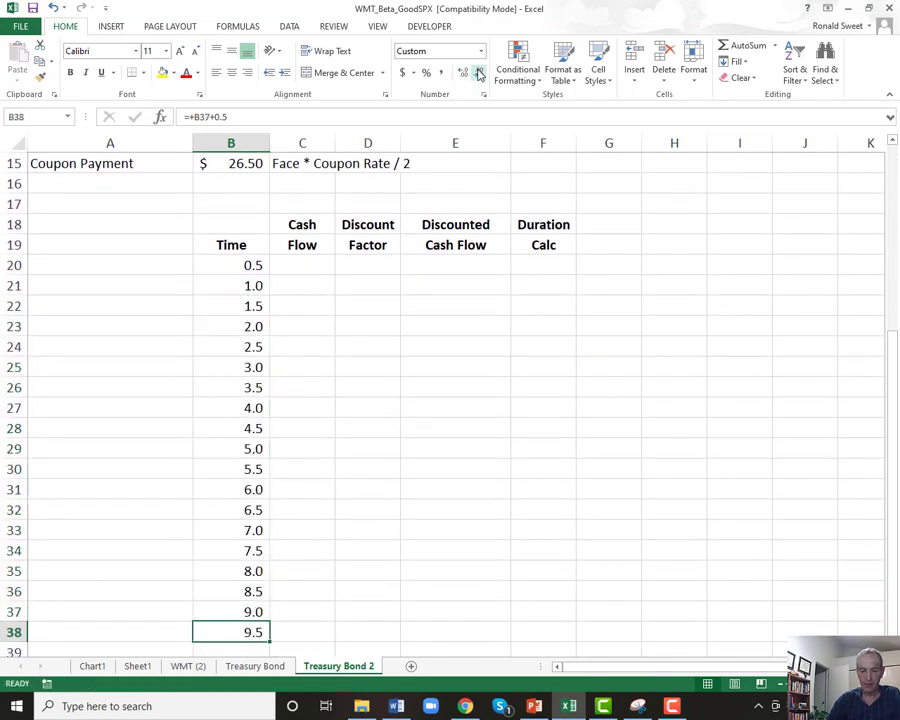
pyautogui.press('Down')
pyautogui.press('Return')
# Enter the first cash flow in C20 as an absolute reference to the coupon payment, +$B$15.
pyautogui.press('Up')
pyautogui.press('Up')
pyautogui.press('Up')
pyautogui.press('Up')
pyautogui.press('Up')
pyautogui.press('Up')
pyautogui.press('Up')
pyautogui.press('Up')
pyautogui.press('Up')
pyautogui.press('Up')
pyautogui.press('Up')
pyautogui.press('Up')
pyautogui.press('Up')
pyautogui.press('Up')
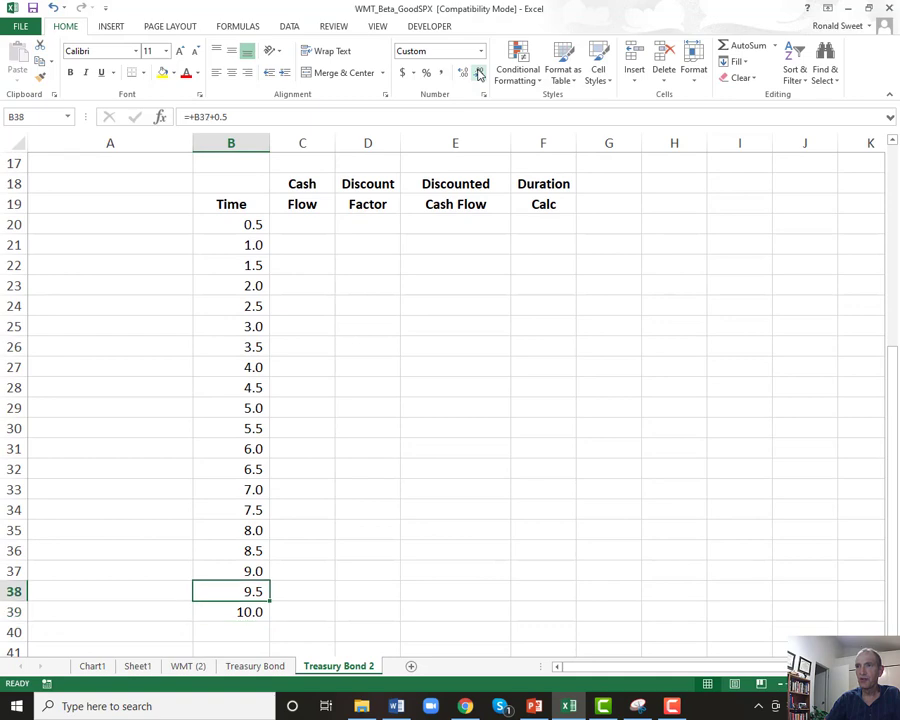
pyautogui.press('Up')
pyautogui.press('Up')
pyautogui.press('Up')
pyautogui.press('Up')
pyautogui.press('Up')
pyautogui.press('Up')
pyautogui.press('Up')
pyautogui.press('Up')
pyautogui.press('Up')
pyautogui.press('Up')
pyautogui.press('Up')
pyautogui.press('Up')
pyautogui.press('Up')
pyautogui.press('Up')
pyautogui.press('Up')
pyautogui.press('Up')
pyautogui.press('Down')
pyautogui.press('Down')
pyautogui.press('Down')
pyautogui.press('Down')
pyautogui.press('Down')
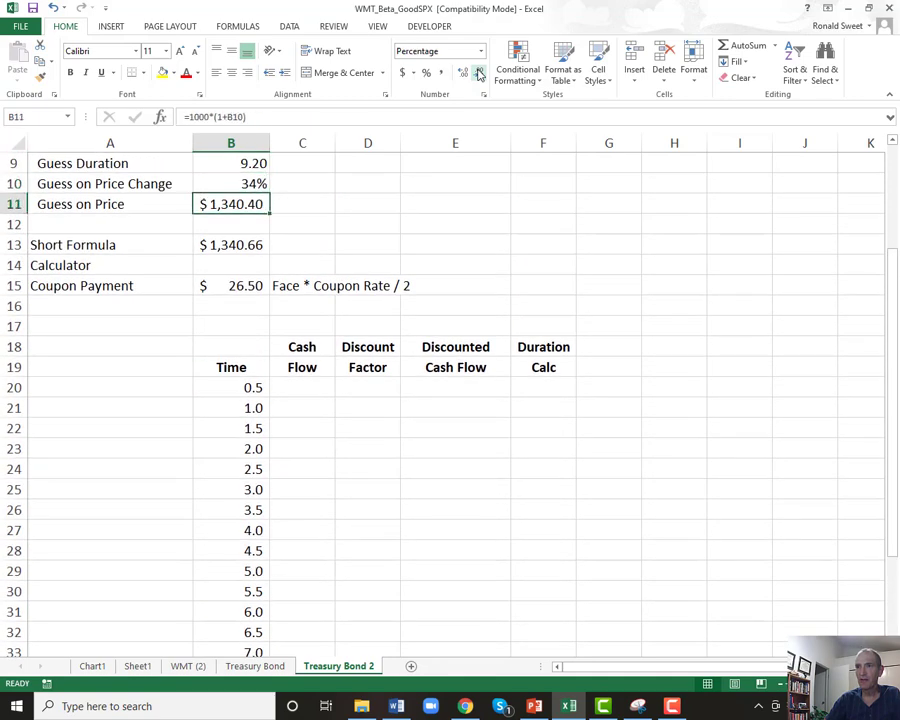
pyautogui.press('Down')
pyautogui.press('Down')
pyautogui.press('Down')
pyautogui.press('Down')
pyautogui.press('Down')
pyautogui.press('Down')
pyautogui.press('Right')
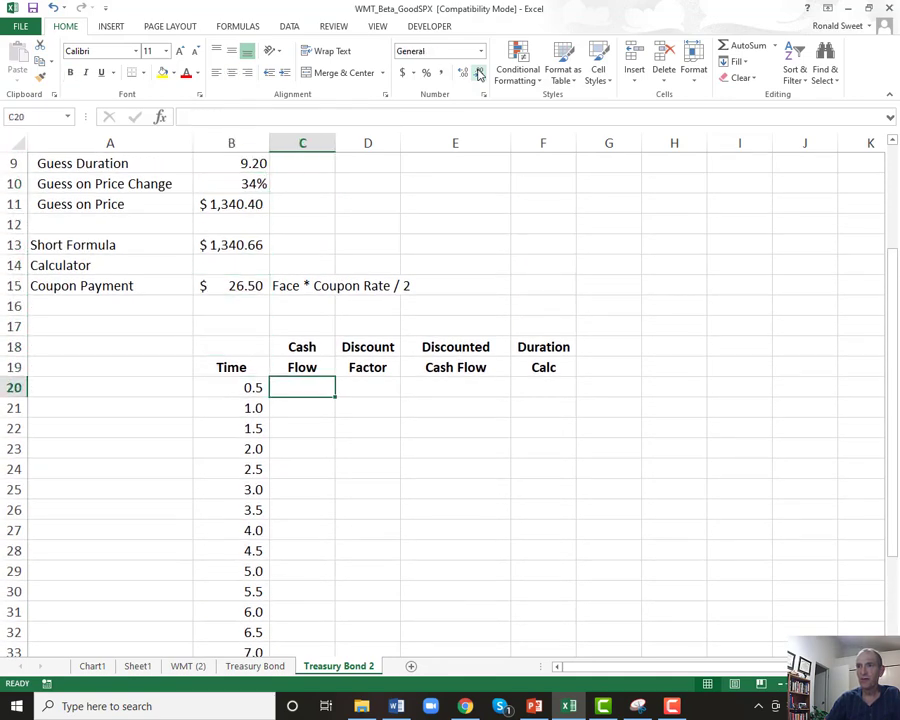
pyautogui.write('+')
pyautogui.click(253, 285)
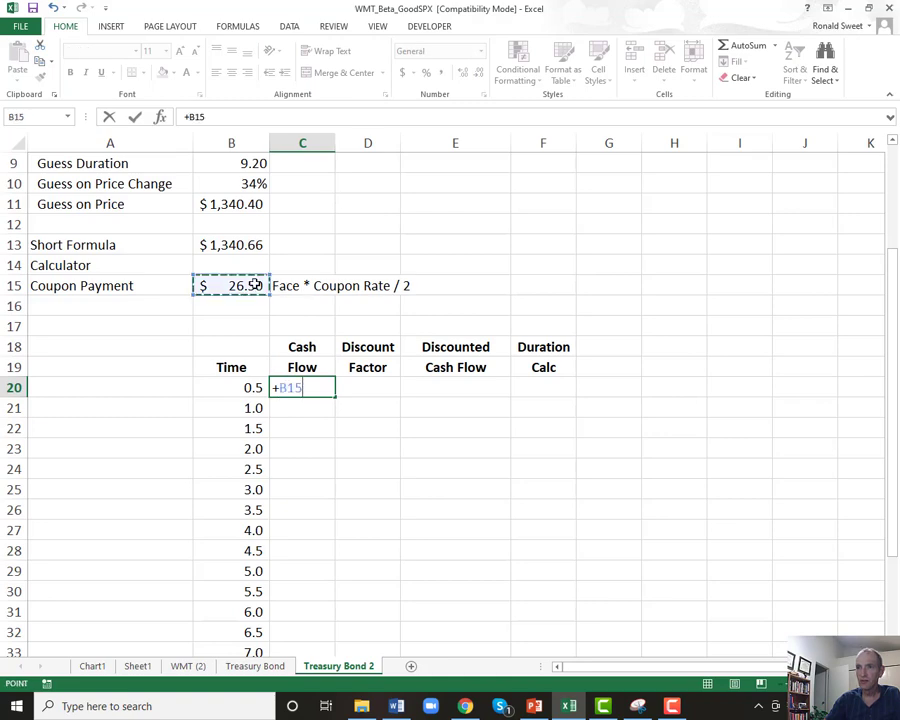
pyautogui.press('F4')
pyautogui.press('Return')
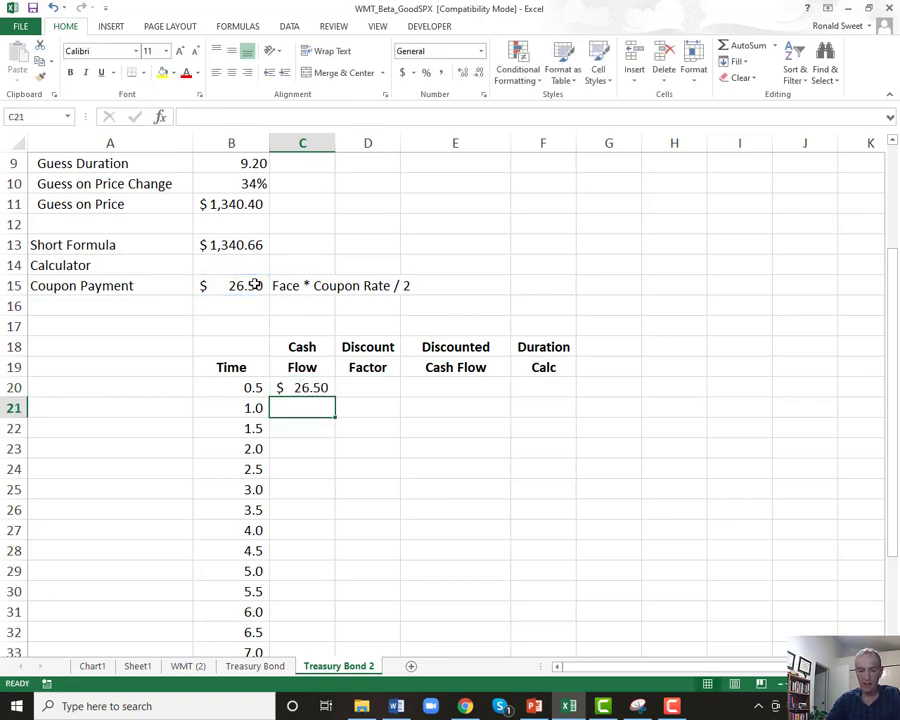
pyautogui.press('Up')
pyautogui.hotkey('ctrl', 'c')
pyautogui.hotkey('shift', 'Down')
pyautogui.hotkey('shift', 'Down')
pyautogui.hotkey('shift', 'Down')
pyautogui.hotkey('shift', 'Down')
pyautogui.hotkey('shift', 'Down')
pyautogui.hotkey('shift', 'Down')
pyautogui.hotkey('shift', 'Down')
pyautogui.hotkey('shift', 'Down')
pyautogui.hotkey('shift', 'Down')
pyautogui.hotkey('shift', 'Down')
pyautogui.hotkey('shift', 'Down')
pyautogui.hotkey('shift', 'Down')
pyautogui.hotkey('shift', 'Down')
pyautogui.hotkey('shift', 'Down')
pyautogui.hotkey('shift', 'Down')
pyautogui.hotkey('shift', 'Down')
pyautogui.hotkey('shift', 'Down')
pyautogui.hotkey('shift', 'Down')
pyautogui.hotkey('shift', 'Down')
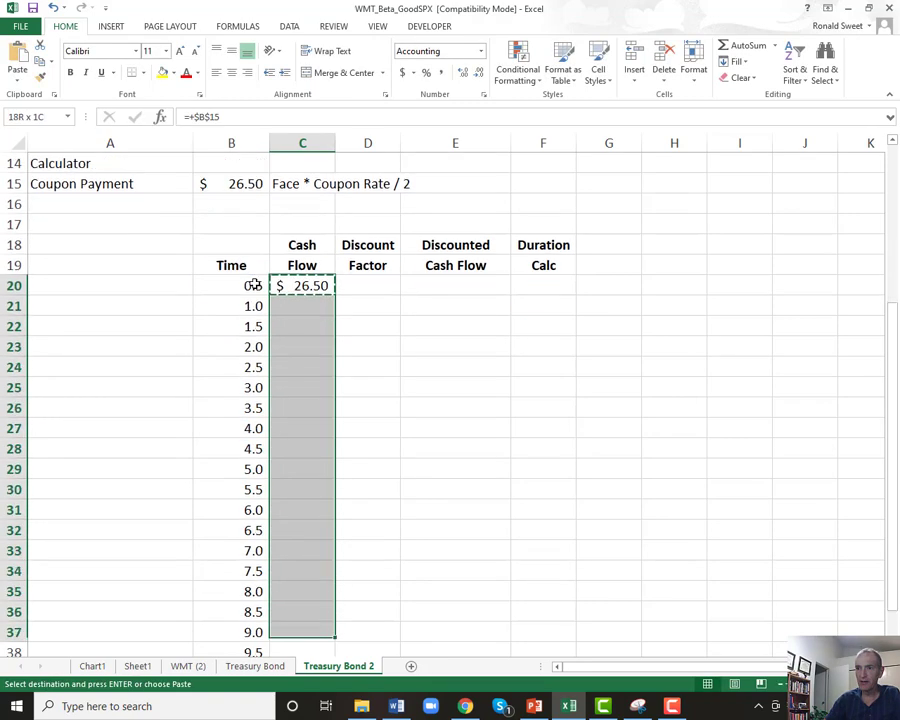
pyautogui.press('Up')
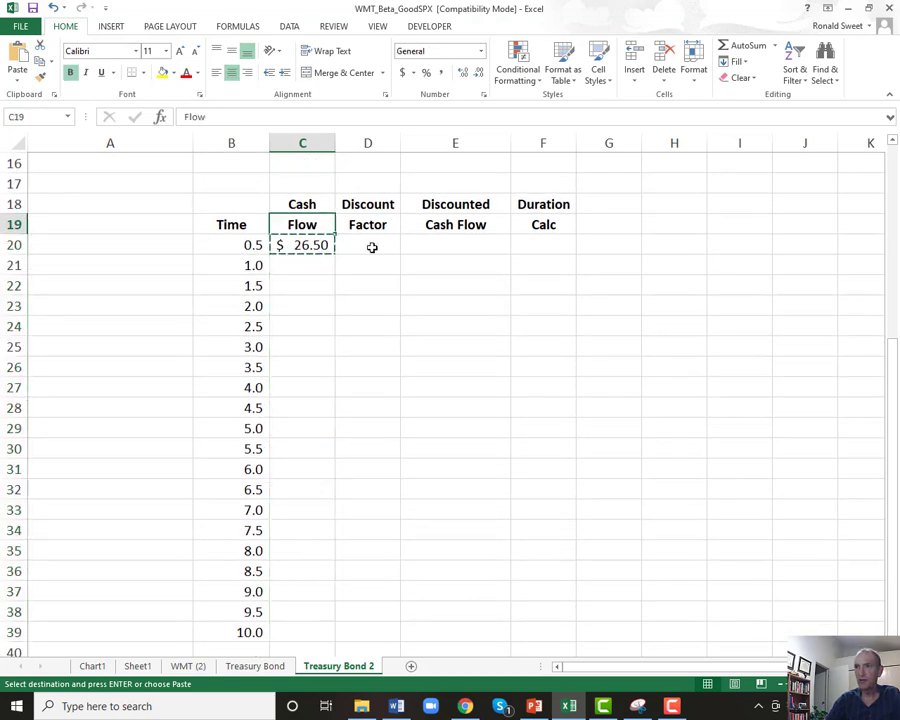
# Fill the C20 cash flow formula down through C39 and add +1000 to the final cash flow formula in C39.
pyautogui.click(310, 248)
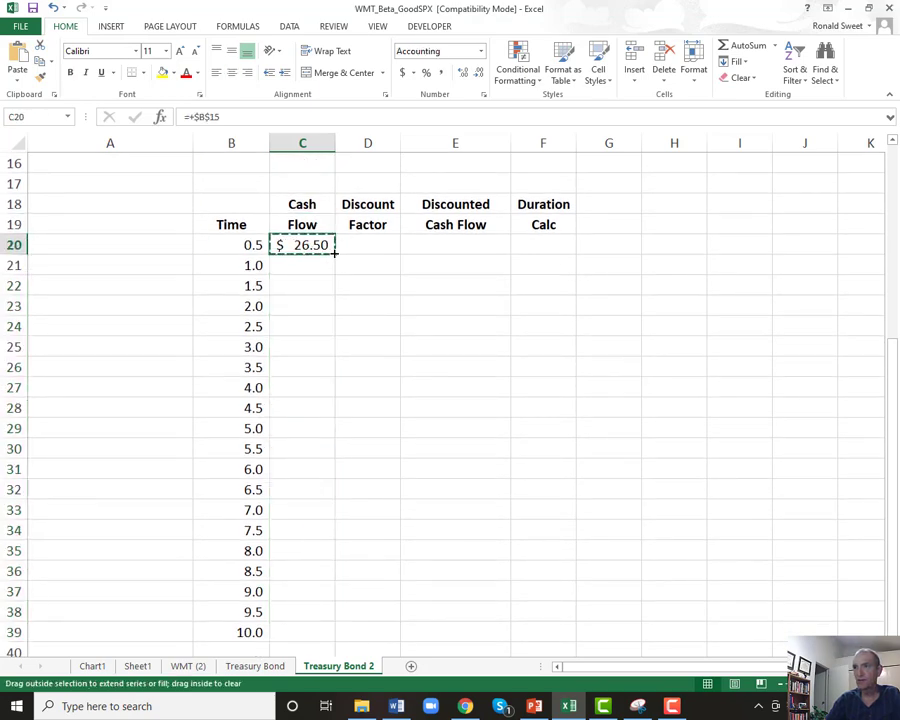
pyautogui.doubleClick(335, 255)
pyautogui.click(294, 624)
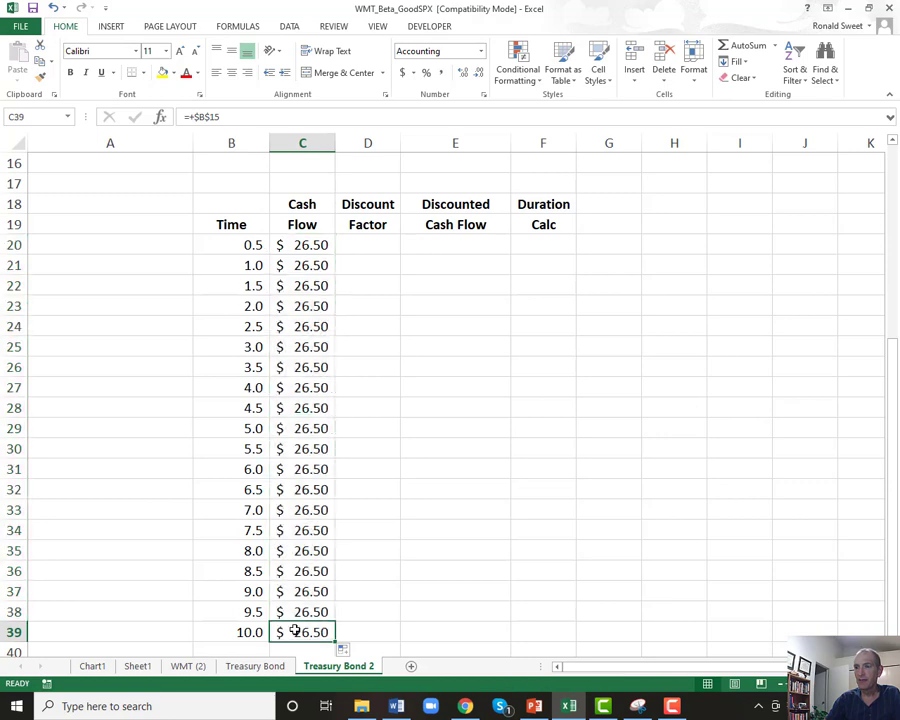
pyautogui.press('F2')
pyautogui.write('+1000')
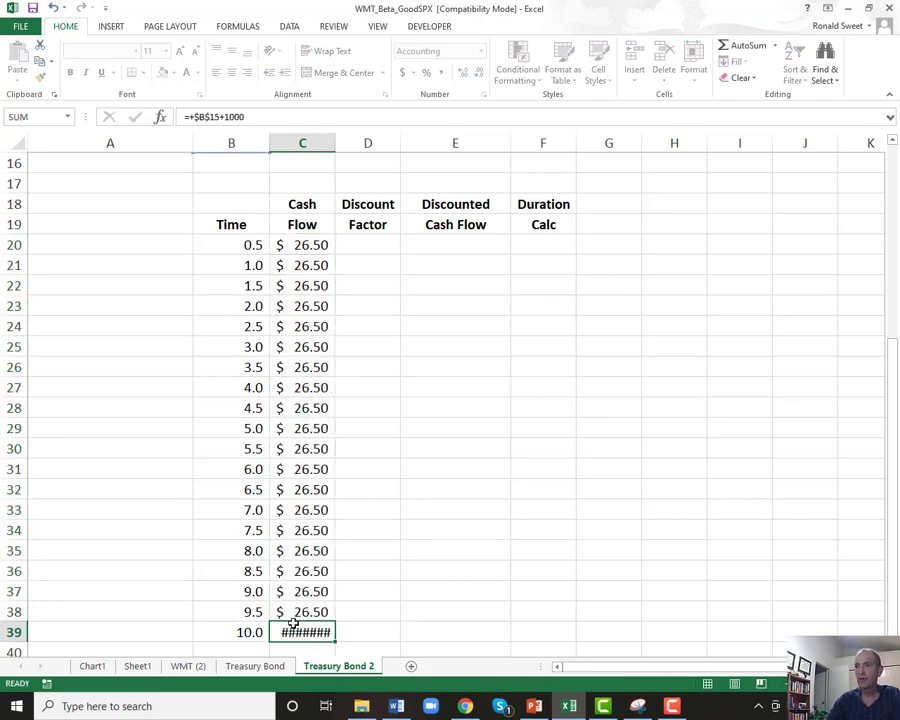
pyautogui.press('Return')
# Enter the text note (1 + Effective rate)^time in D17 above the Discount Factor heading.
pyautogui.press('Up')
pyautogui.press('Up')
pyautogui.press('Up')
pyautogui.press('Up')
pyautogui.press('Up')
pyautogui.press('Up')
pyautogui.press('Up')
pyautogui.press('Up')
pyautogui.press('Up')
pyautogui.press('Up')
pyautogui.press('Up')
pyautogui.press('Up')
pyautogui.press('Up')
pyautogui.press('Up')
pyautogui.press('Up')
pyautogui.press('Up')
pyautogui.press('Up')
pyautogui.press('Up')
pyautogui.press('Up')
pyautogui.press('Up')
pyautogui.press('Up')
pyautogui.press('Up')
pyautogui.press('Up')
pyautogui.press('Up')
pyautogui.press('Up')
pyautogui.press('Up')
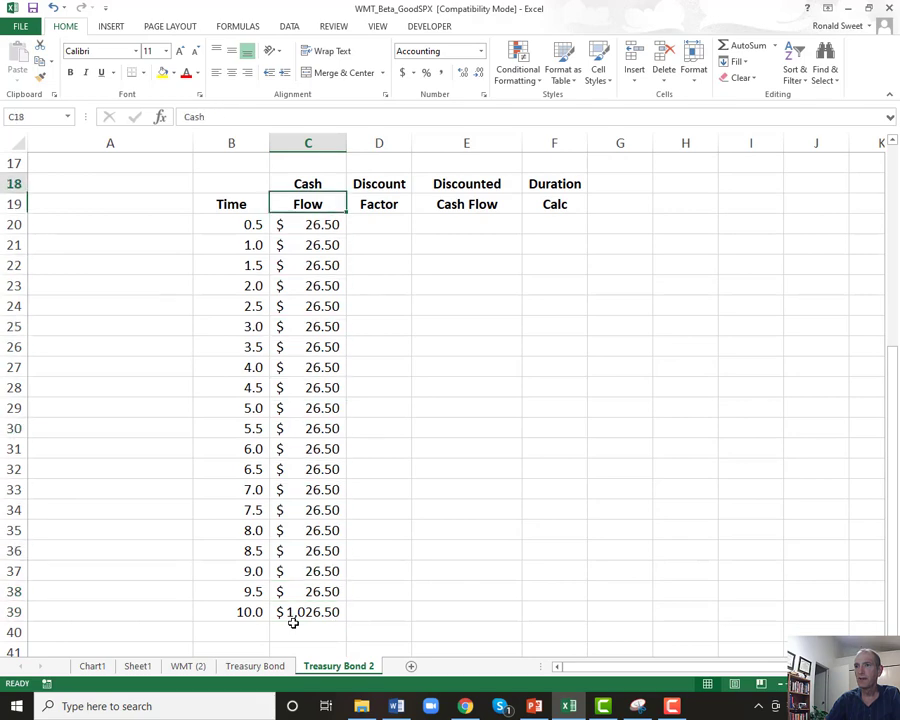
pyautogui.press('Down')
pyautogui.press('Down')
pyautogui.press('Down')
pyautogui.press('Down')
pyautogui.press('Down')
pyautogui.press('Down')
pyautogui.press('Down')
pyautogui.press('Down')
pyautogui.press('Down')
pyautogui.press('Down')
pyautogui.press('Right')
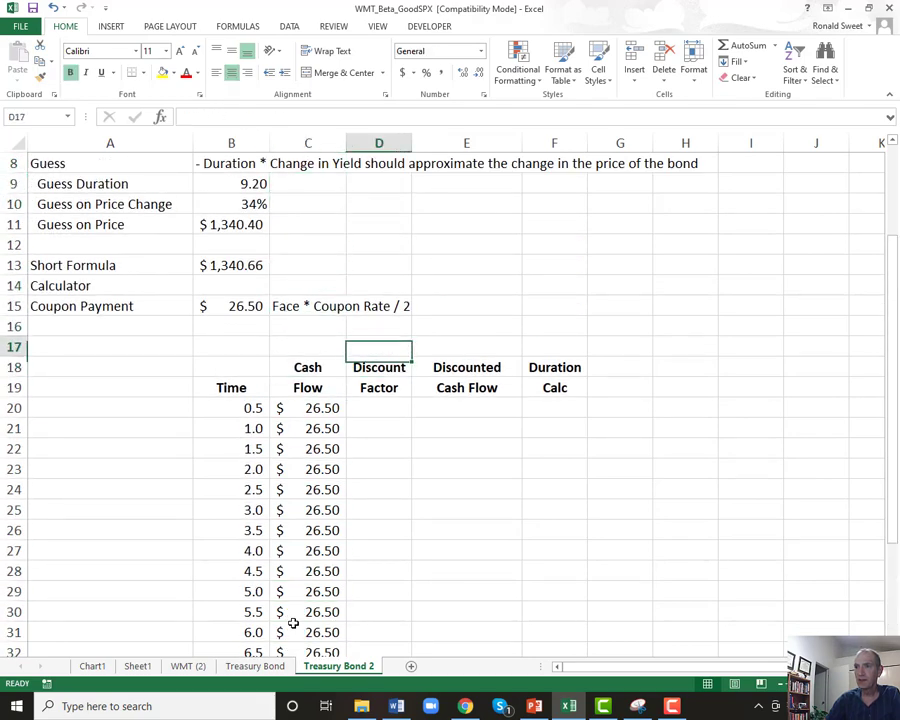
pyautogui.press('Up')
pyautogui.write("'(1 + Ef")
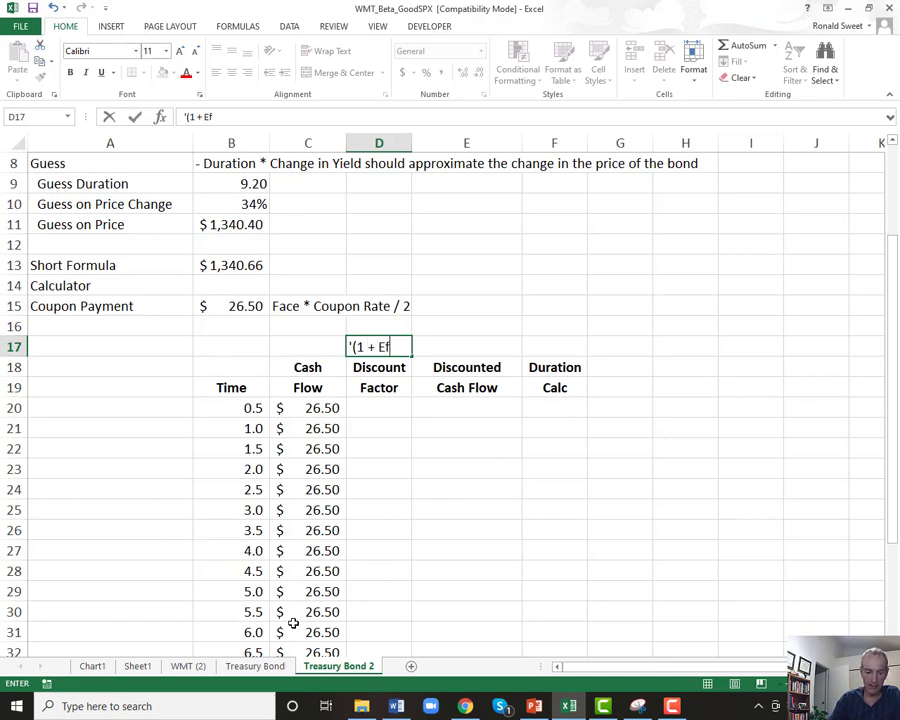
pyautogui.write('fective rate')
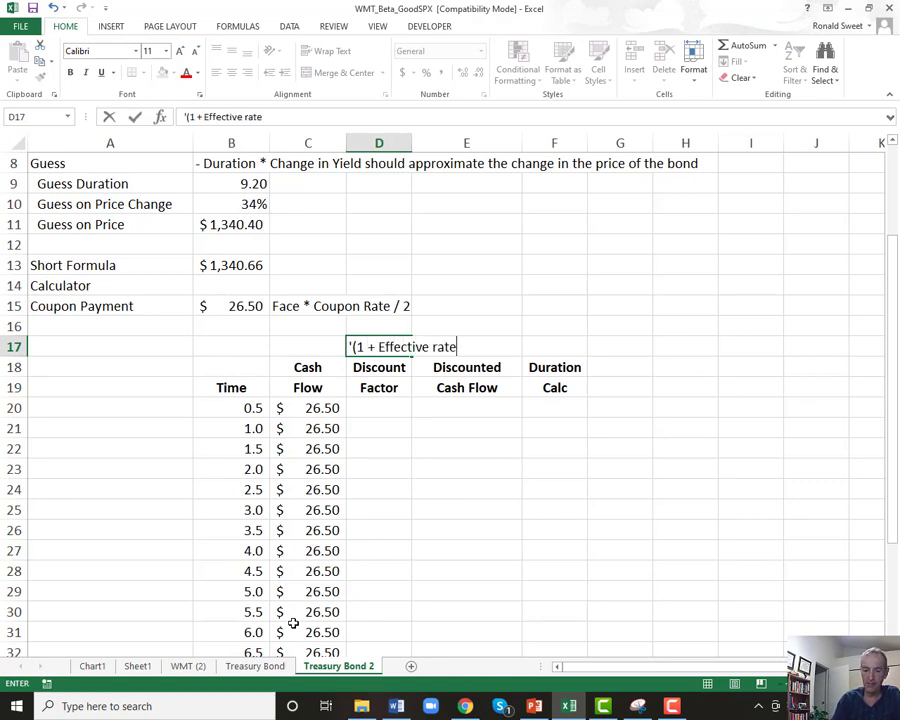
pyautogui.write(')^time')
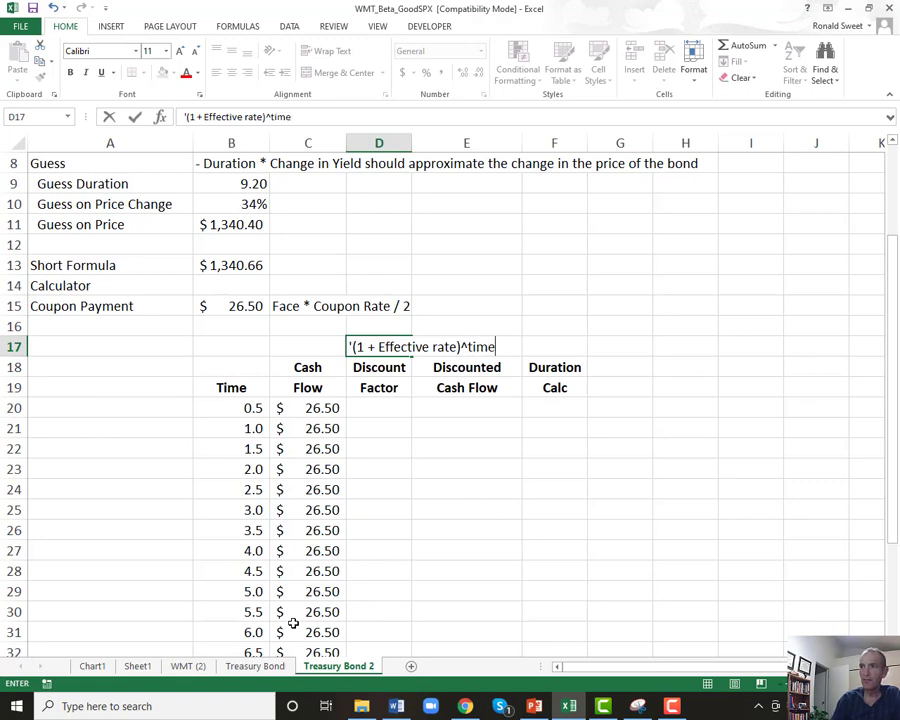
pyautogui.press('Return')
pyautogui.press('Down')
pyautogui.press('Down')
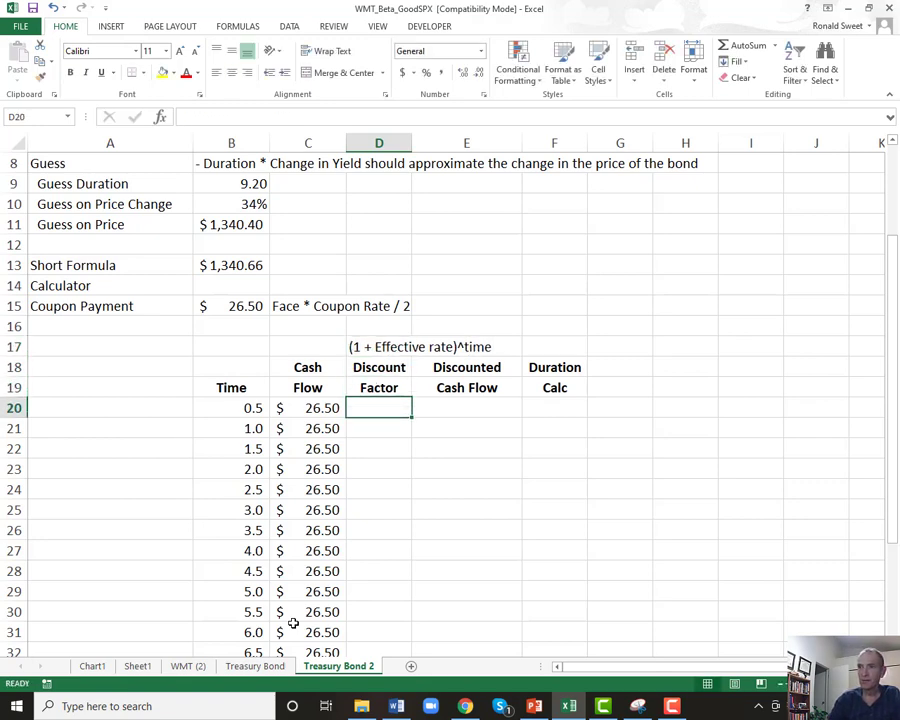
pyautogui.write('=')
pyautogui.press('Escape')
# Change the discount factor note in D17 to 1/((1 + Effective rate)^time).
pyautogui.press('Up')
pyautogui.press('Up')
pyautogui.press('Up')
pyautogui.press('F2')
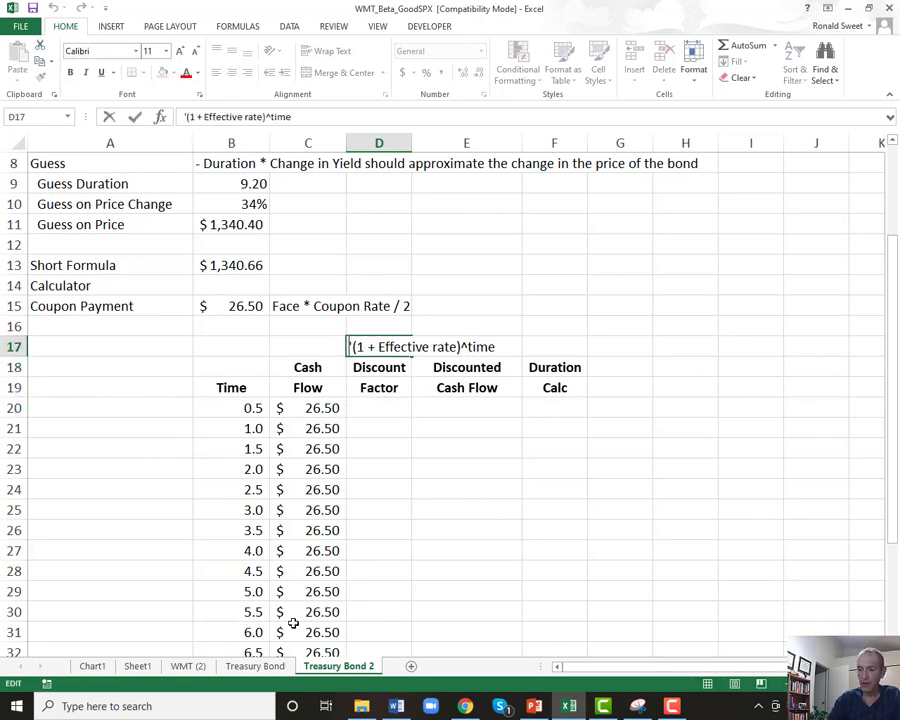
pyautogui.press('Home')
pyautogui.press('Right')
pyautogui.write('1/')
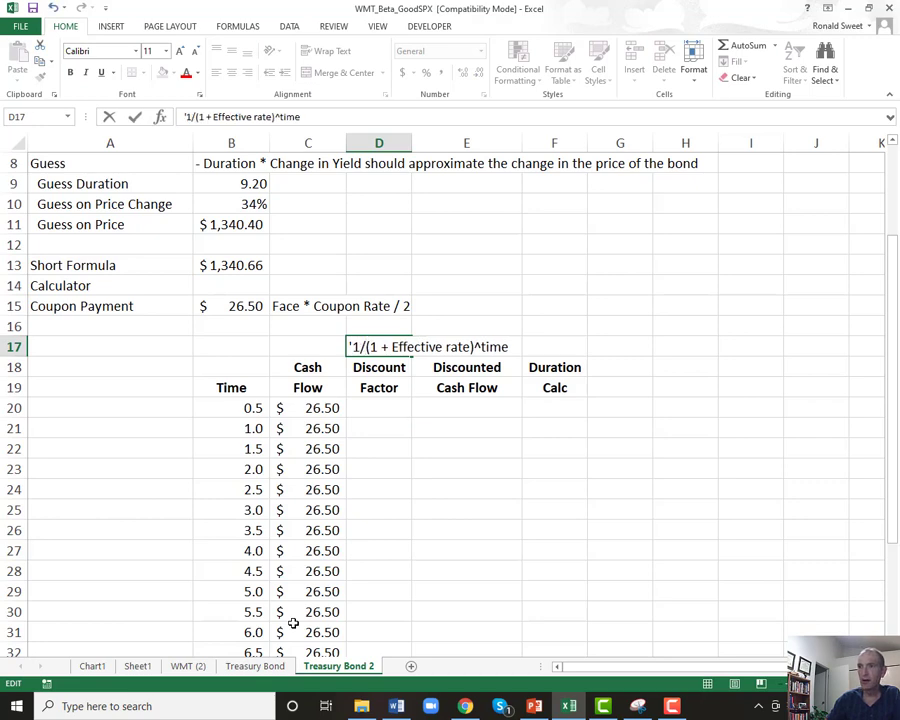
pyautogui.write('(')
pyautogui.press('End')
pyautogui.write(')')
pyautogui.press('Return')
# Enter the first discount factor in D20 as +1/((1+$B$7)^B20), with an absolute reference to the effective yield.
pyautogui.press('Down')
pyautogui.press('Down')
pyautogui.write('+1/((')
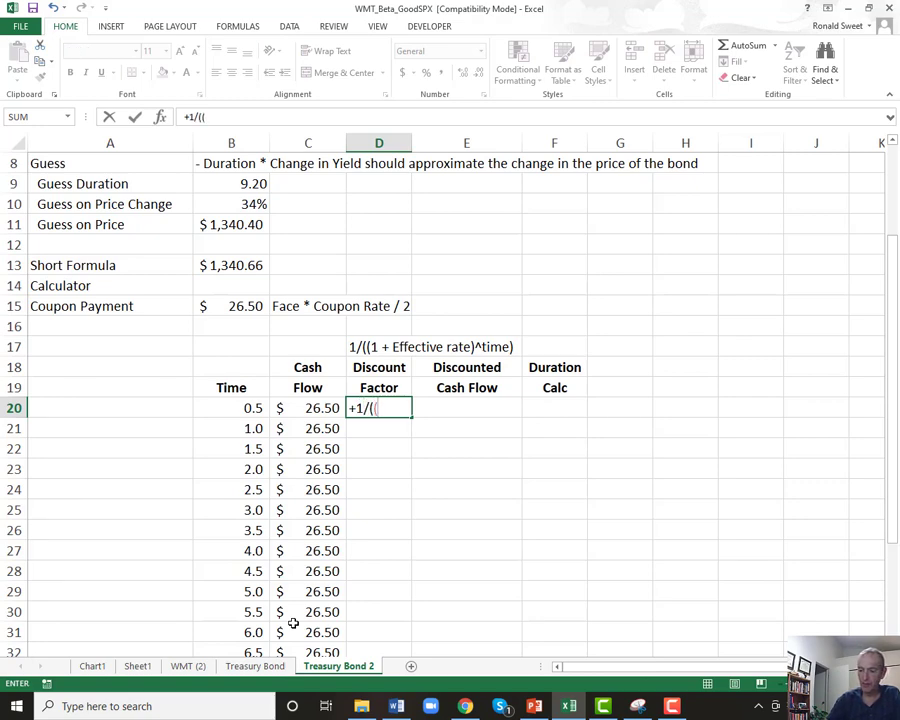
pyautogui.write('1+')
pyautogui.press('Up')
pyautogui.press('Up')
pyautogui.press('Up')
pyautogui.press('Up')
pyautogui.press('Left')
pyautogui.press('Up')
pyautogui.press('Left')
pyautogui.press('Up')
pyautogui.press('Up')
pyautogui.press('Up')
pyautogui.press('Up')
pyautogui.press('Up')
pyautogui.press('Up')
pyautogui.press('Up')
pyautogui.press('Up')
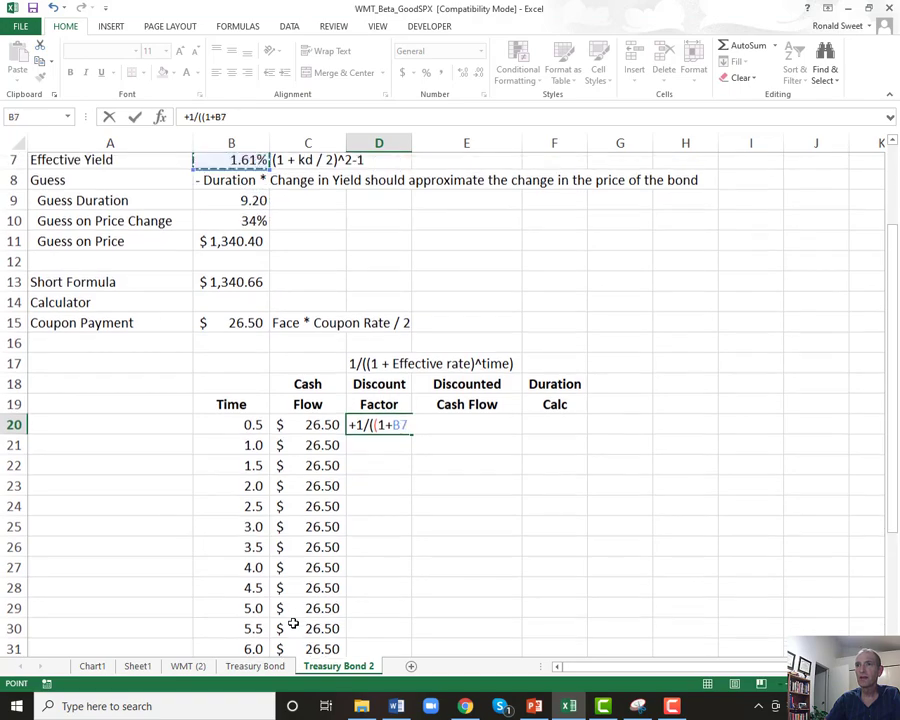
pyautogui.press('Up')
pyautogui.press('Up')
pyautogui.press('Down')
pyautogui.press('Down')
pyautogui.press('F4')
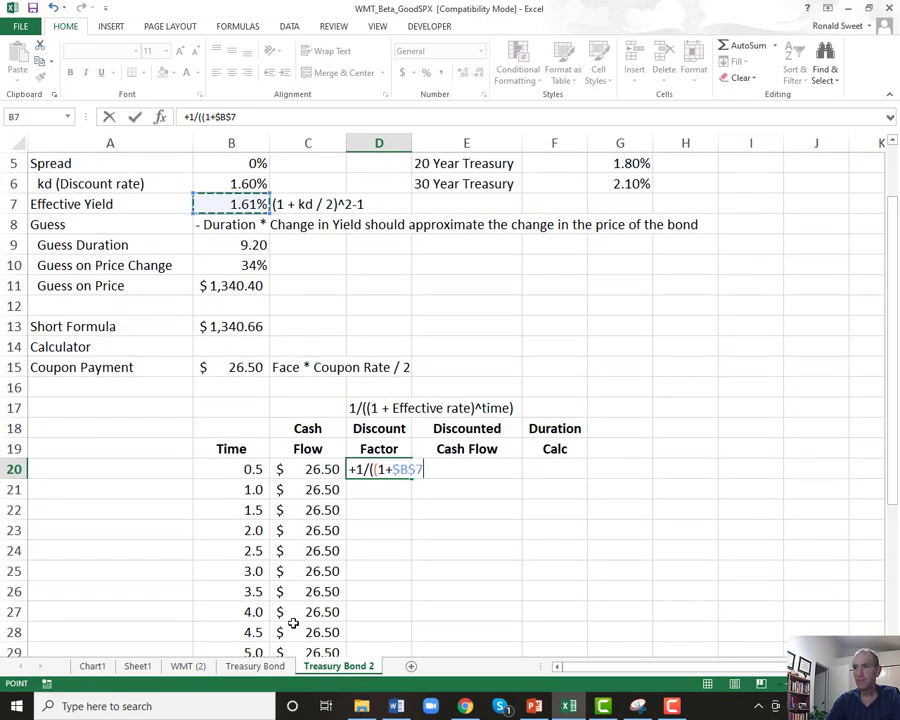
pyautogui.write(')^')
pyautogui.press('Left')
pyautogui.press('Left')
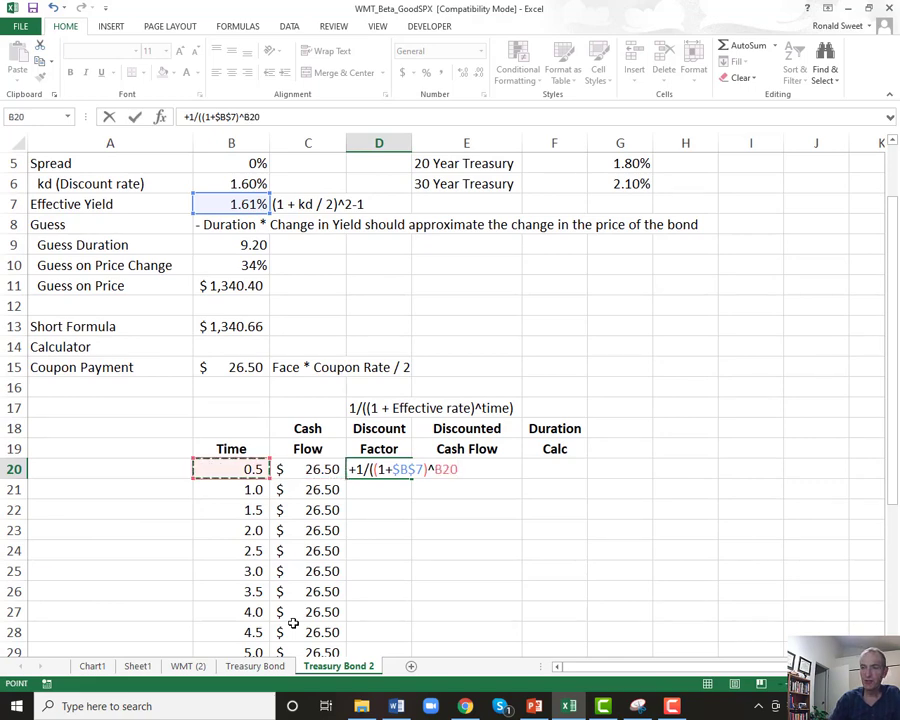
pyautogui.write(')')
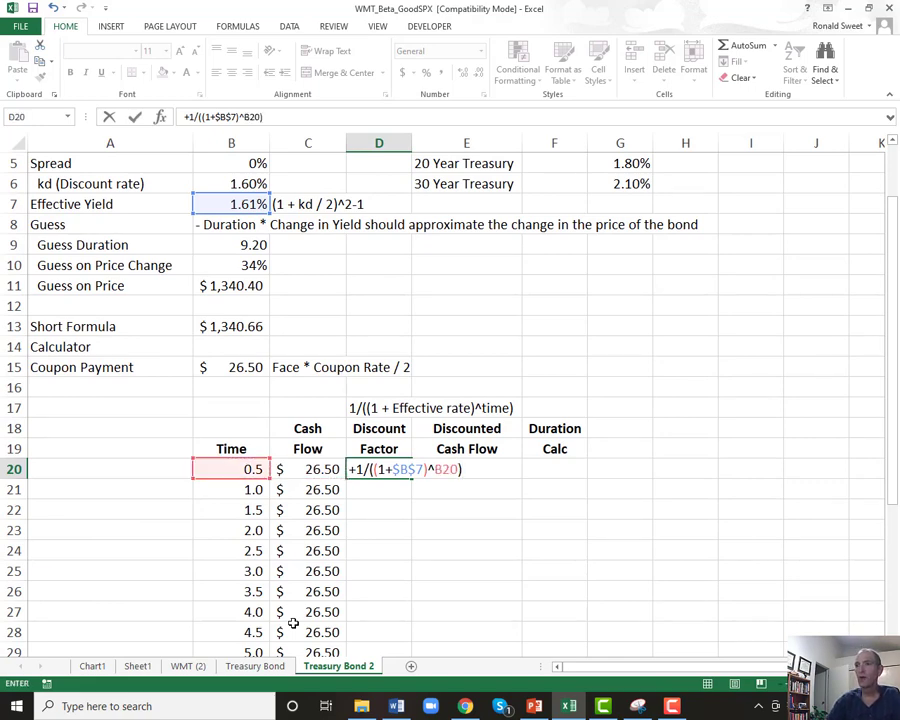
pyautogui.press('Return')
pyautogui.press('Up')
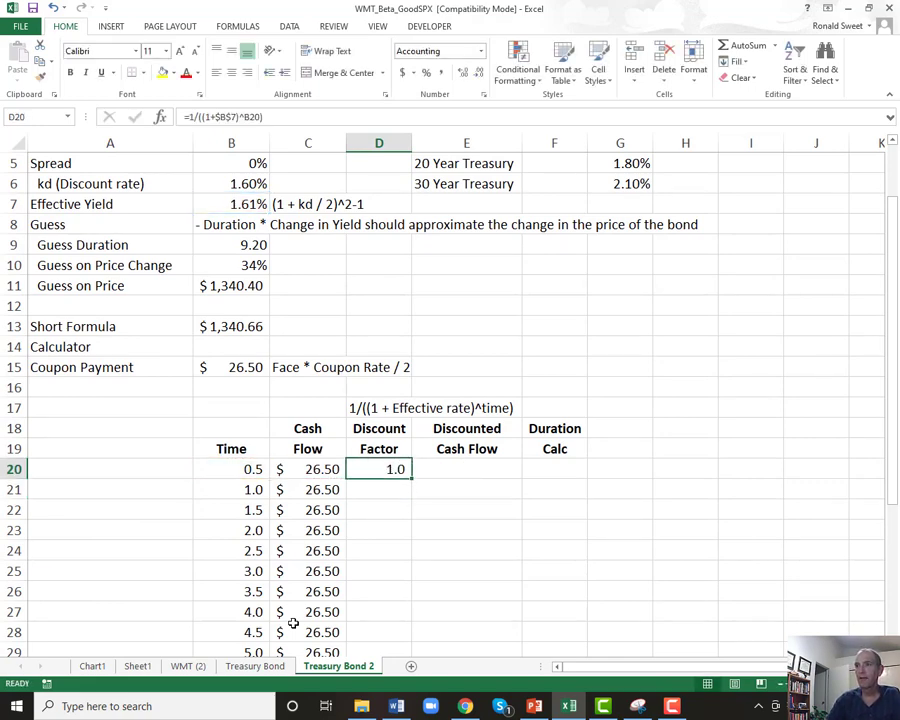
# Show the D20 discount factor with four decimals and fill it down through D39.
pyautogui.click(462, 74)
pyautogui.click(462, 74)
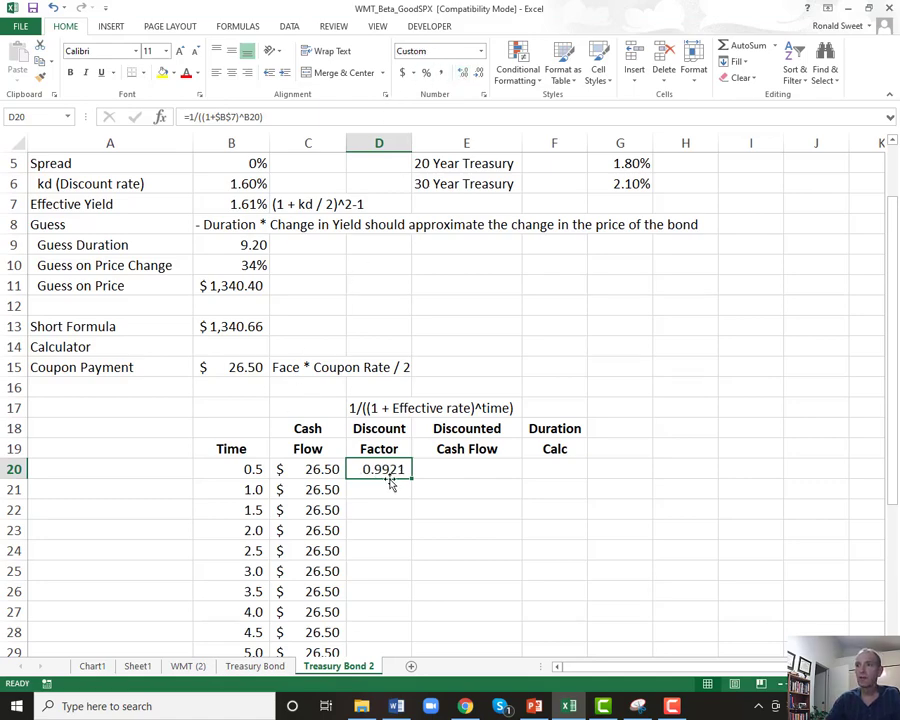
pyautogui.scroll(-3, 388, 474)
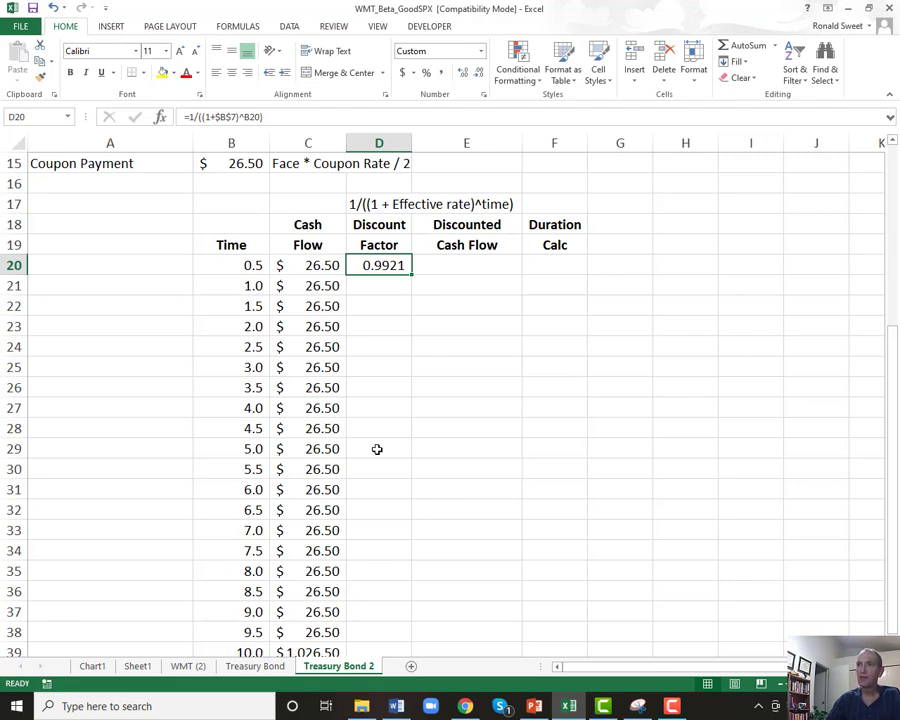
pyautogui.doubleClick(413, 275)
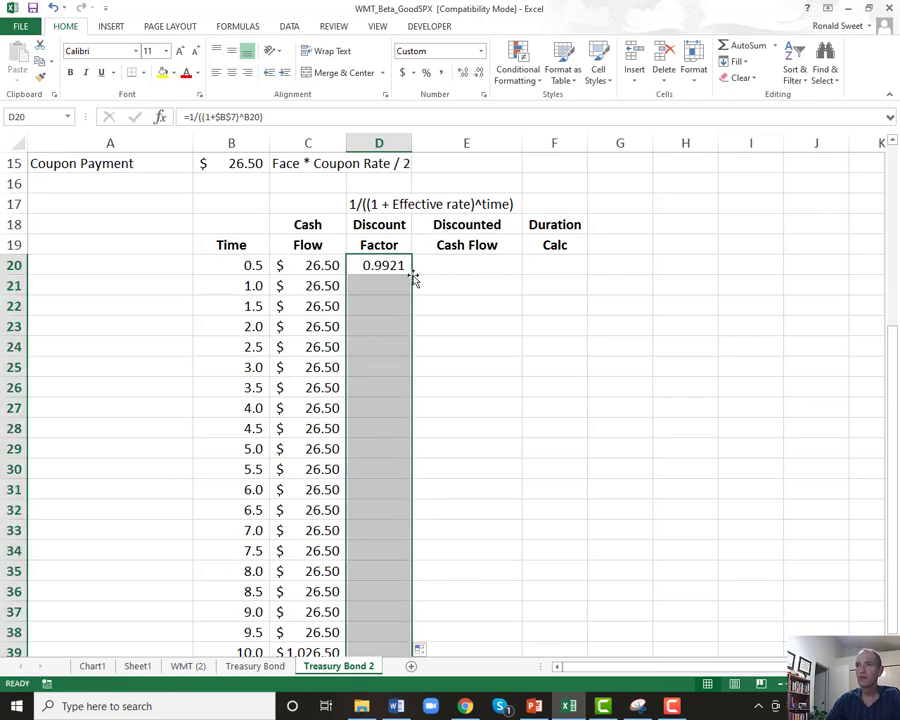
pyautogui.press('Down')
pyautogui.press('Down')
pyautogui.press('Down')
pyautogui.press('Down')
pyautogui.press('Down')
pyautogui.press('Down')
pyautogui.press('Down')
pyautogui.press('Down')
pyautogui.press('Down')
pyautogui.press('Down')
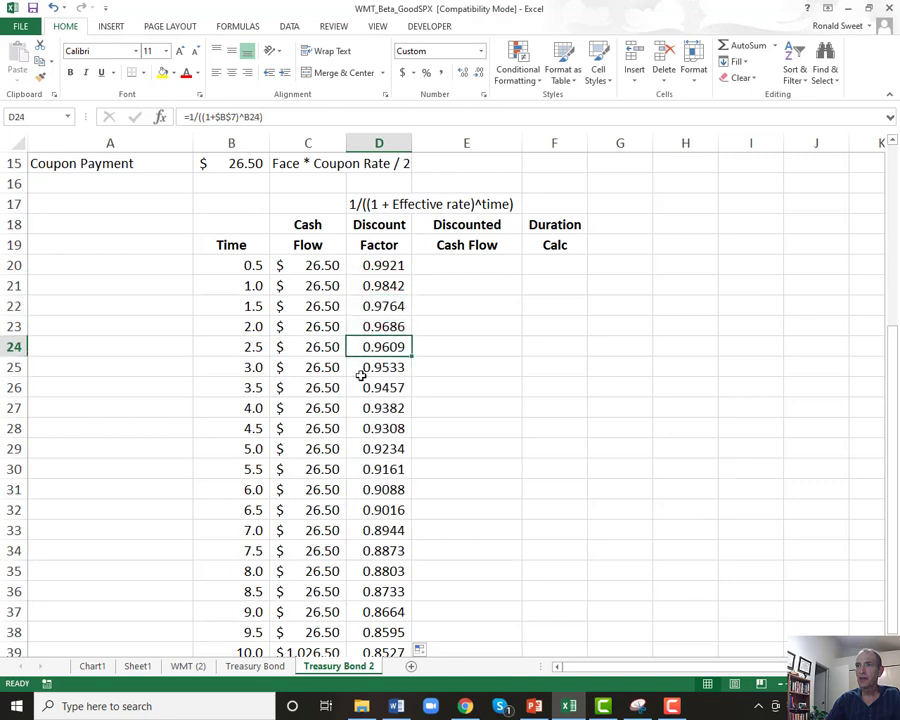
pyautogui.click(386, 325)
pyautogui.click(402, 265)
# Enter the discounted cash flow formula +C20*D20 in E20 and fill it down through E39 in two-decimal accounting format.
pyautogui.click(435, 265)
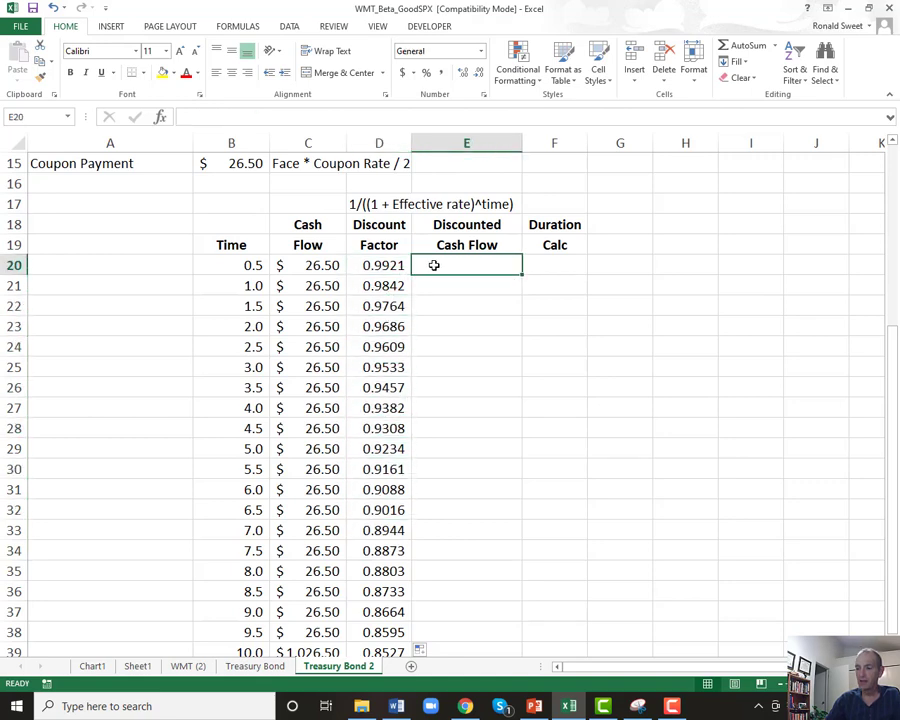
pyautogui.write('+')
pyautogui.press('Left')
pyautogui.press('Left')
pyautogui.write('*')
pyautogui.press('Left')
pyautogui.press('Return')
pyautogui.click(434, 265)
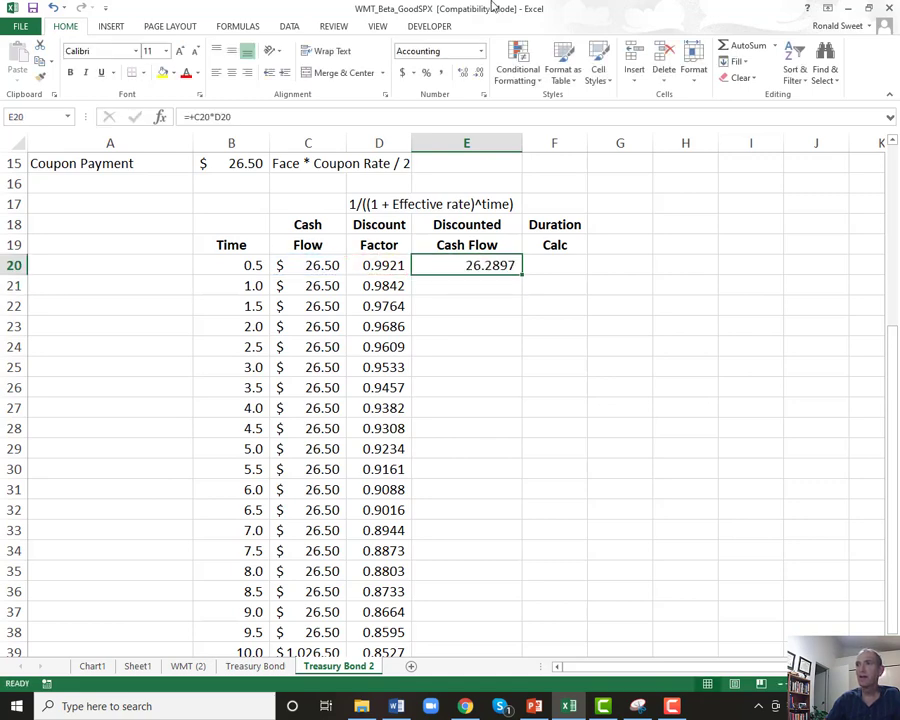
pyautogui.doubleClick(522, 275)
# Enter the label Price in A17.
pyautogui.click(240, 186)
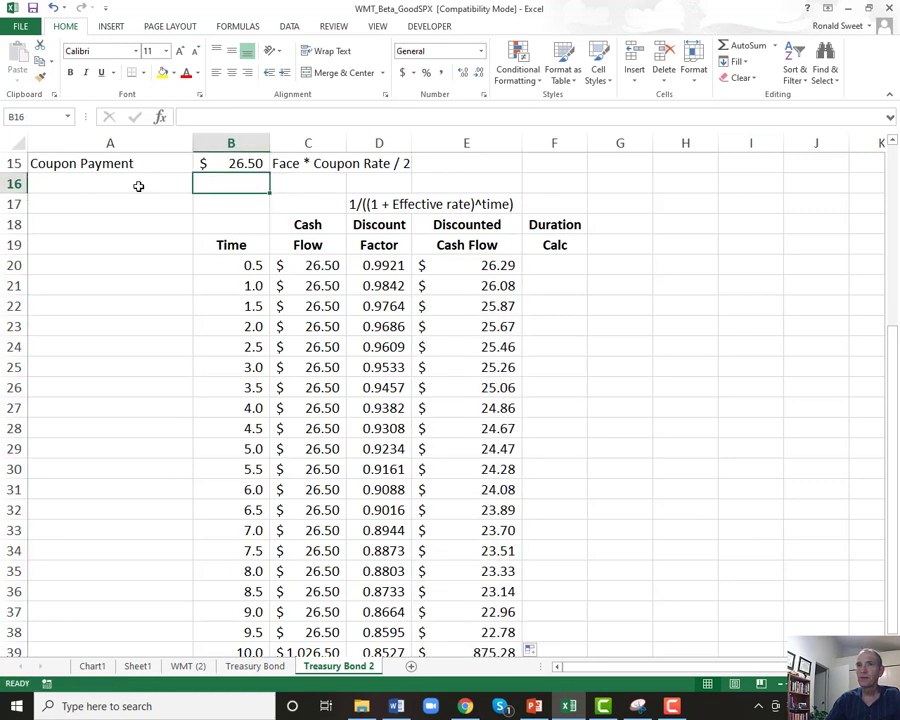
pyautogui.click(136, 185)
pyautogui.press('Down')
pyautogui.press('Down')
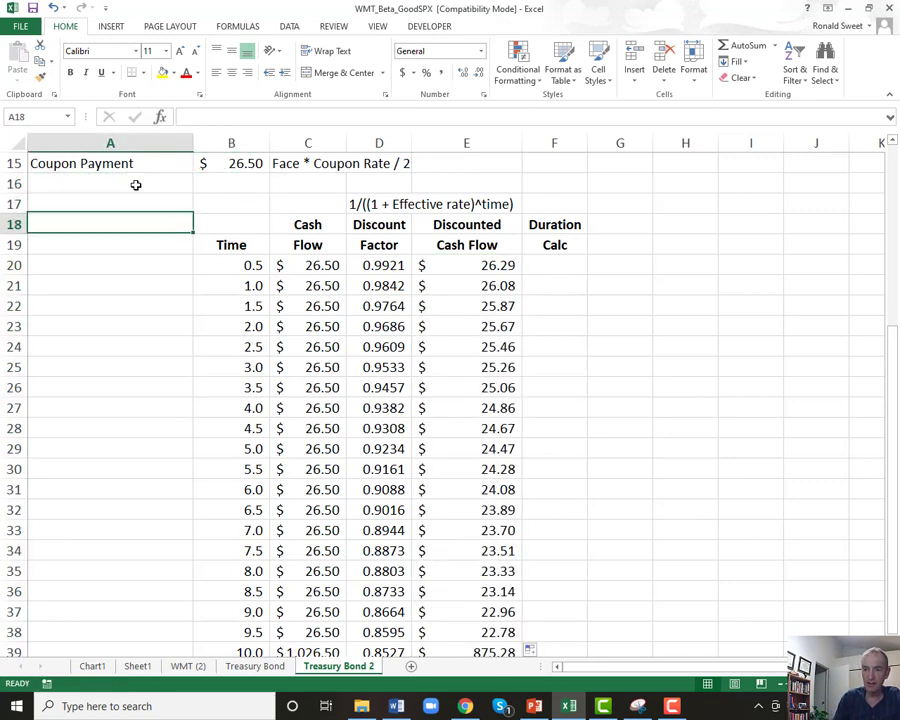
pyautogui.press('Up')
pyautogui.write('Pri')
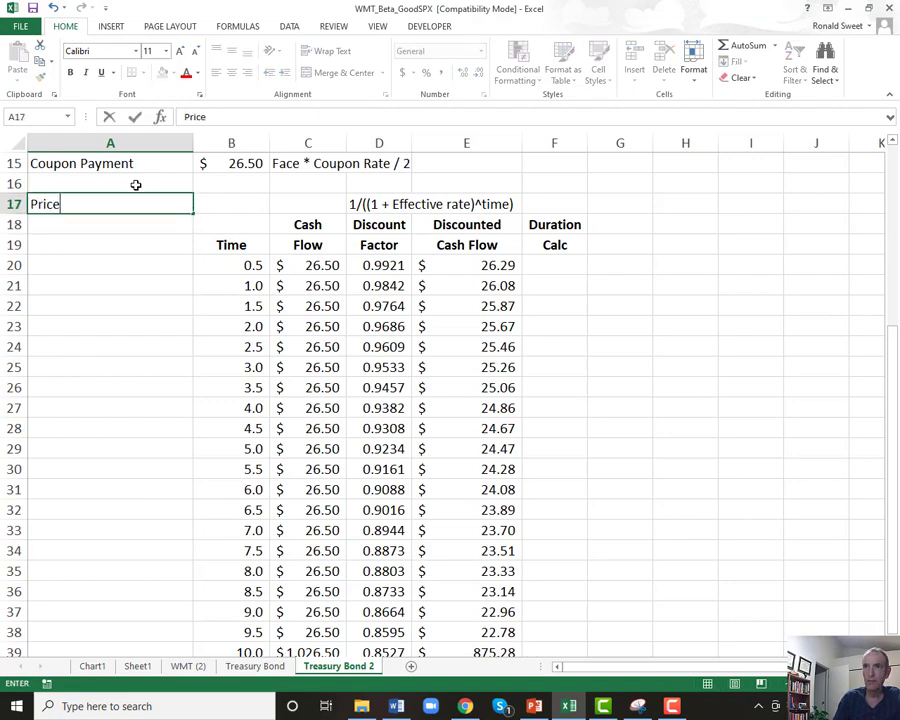
pyautogui.press('Return')
# Calculate the bond price in B17 as the sum of the discounted cash flows E20:E39.
pyautogui.press('Up')
pyautogui.press('Right')
pyautogui.write('=sum(')
pyautogui.press('Right')
pyautogui.press('Right')
pyautogui.press('Right')
pyautogui.press('Down')
pyautogui.press('Down')
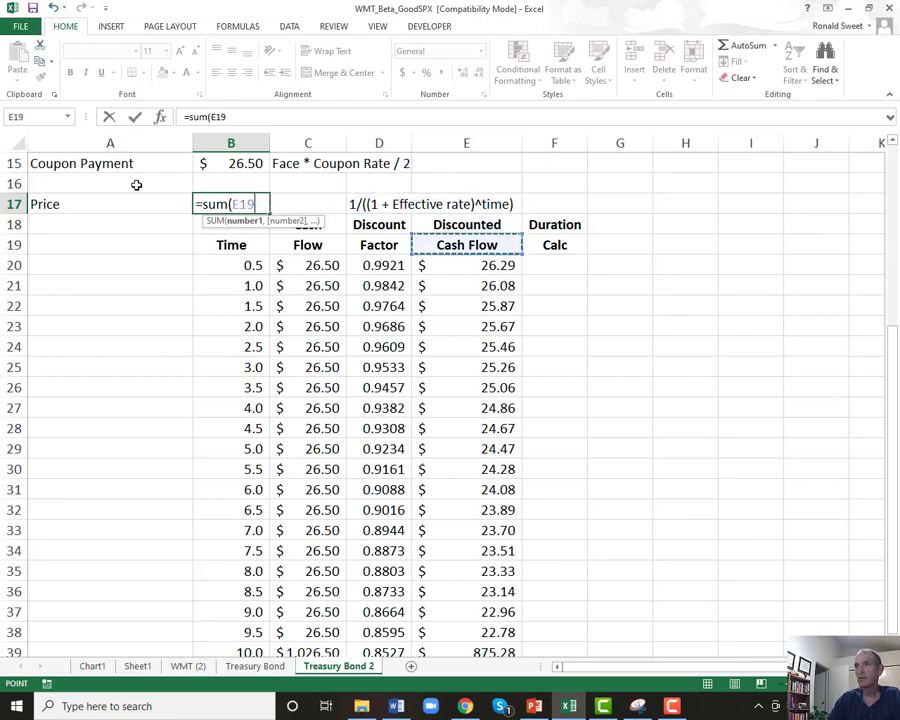
pyautogui.press('Down')
pyautogui.hotkey('ctrl', 'shift', 'Down')
pyautogui.press('Return')
# Compare the summed price in B17 with the short formula price and the guess on price.
pyautogui.press('Up')
pyautogui.press('Up')
pyautogui.press('Up')
pyautogui.press('Up')
pyautogui.press('Up')
pyautogui.press('Up')
pyautogui.press('Up')
pyautogui.press('Down')
pyautogui.press('Down')
pyautogui.press('Down')
pyautogui.press('Down')
pyautogui.press('Down')
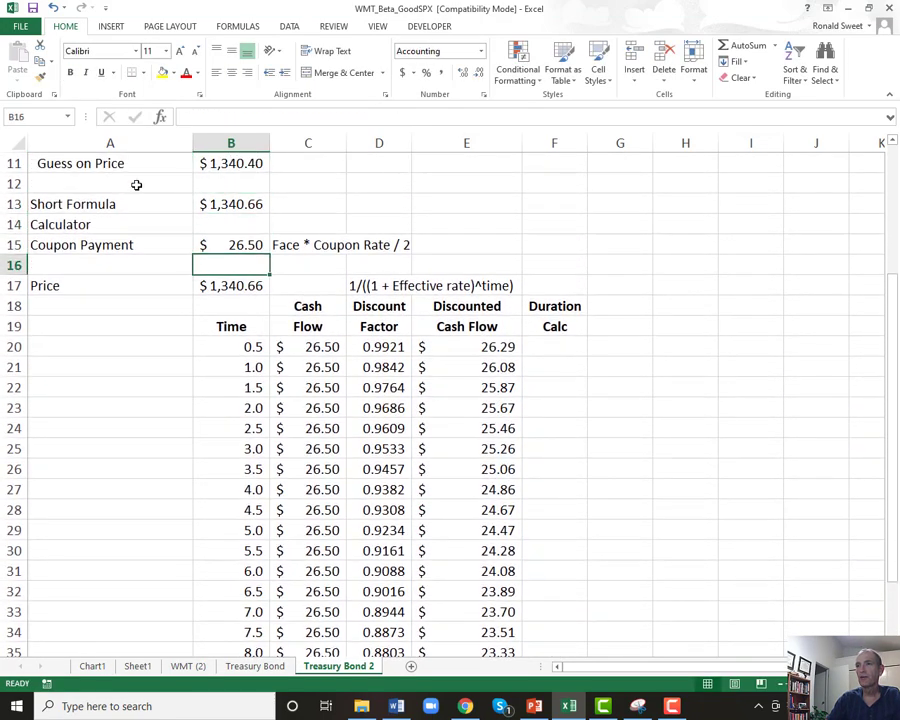
# Highlight the Price label and value in A17:B17 with yellow fill.
pyautogui.press('Down')
pyautogui.press('Left')
pyautogui.hotkey('shift', 'Right')
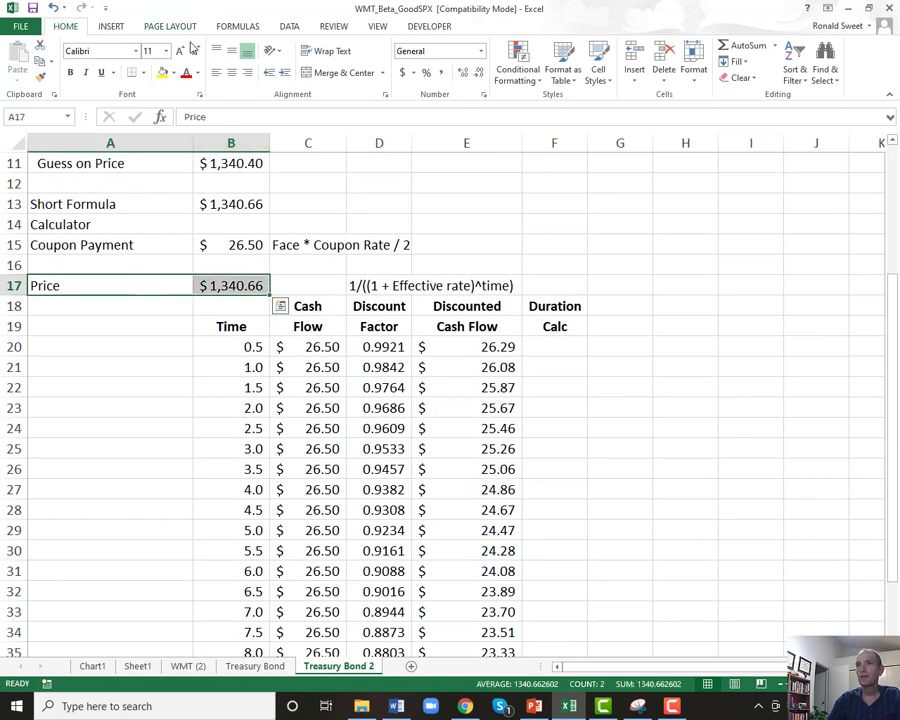
pyautogui.click(162, 72)
# Highlight the table from Time through Discounted Cash Flow, B18:E39, in yellow, leaving the Duration Calc column unfilled.
pyautogui.moveTo(126, 285); pyautogui.dragTo(526, 636)
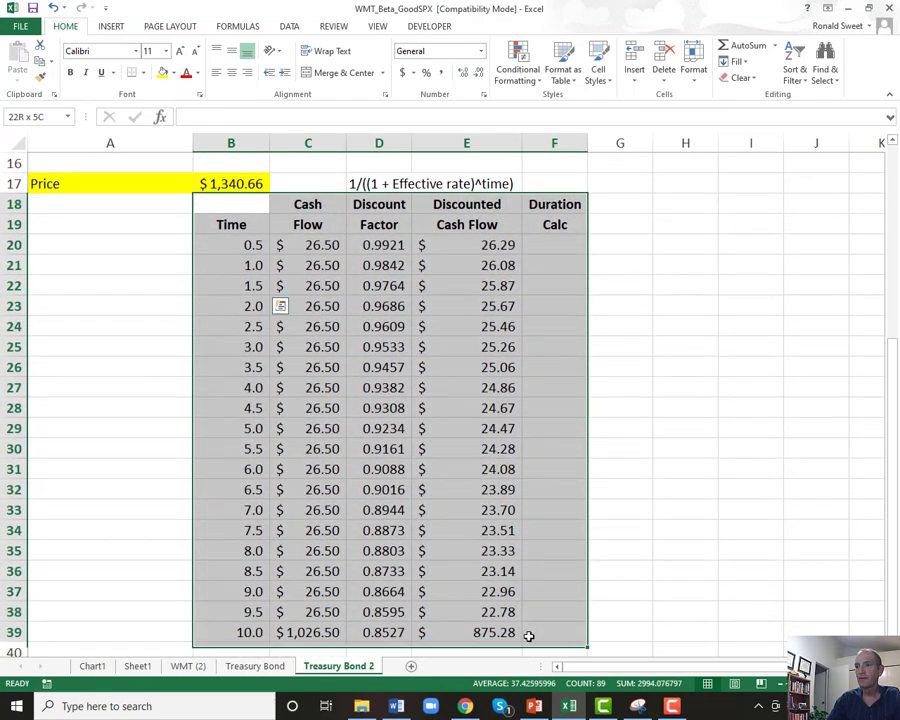
pyautogui.click(165, 74)
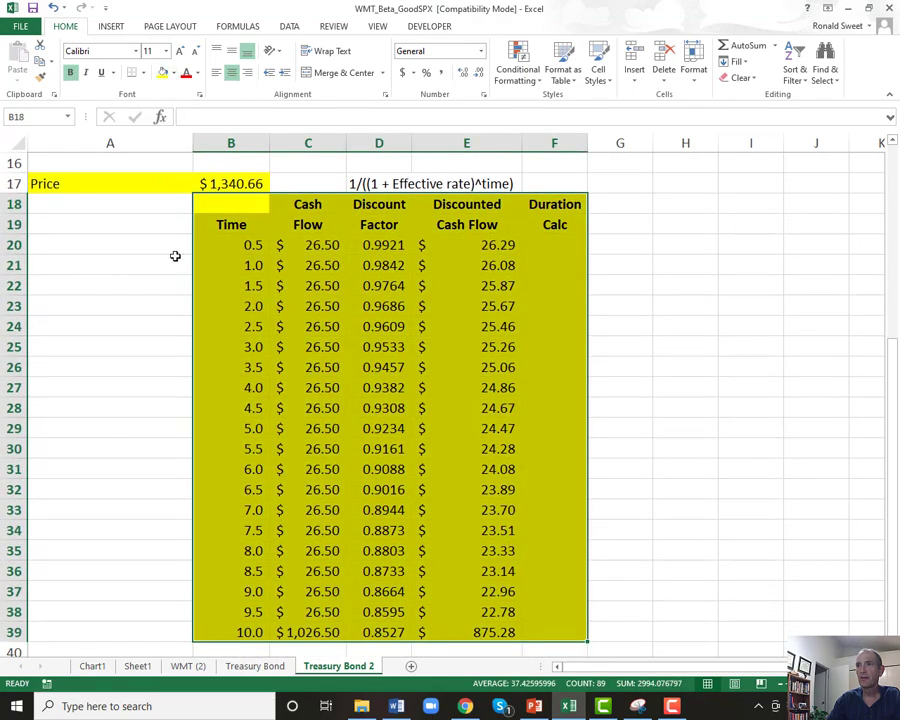
pyautogui.scroll(3, 180, 276)
pyautogui.hotkey('ctrl', 'z')
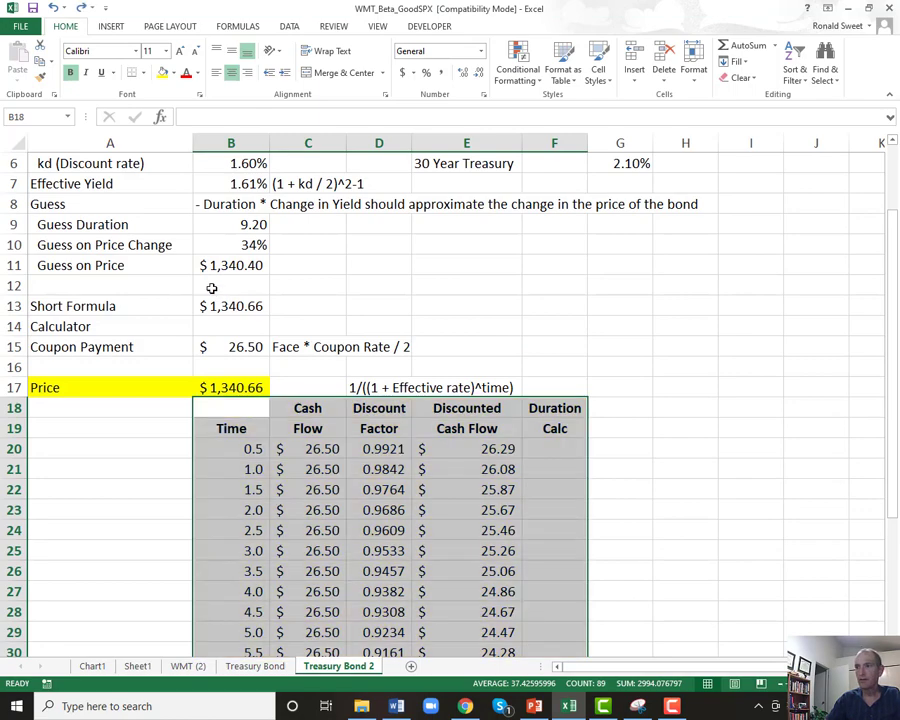
pyautogui.hotkey('shift', 'Left')
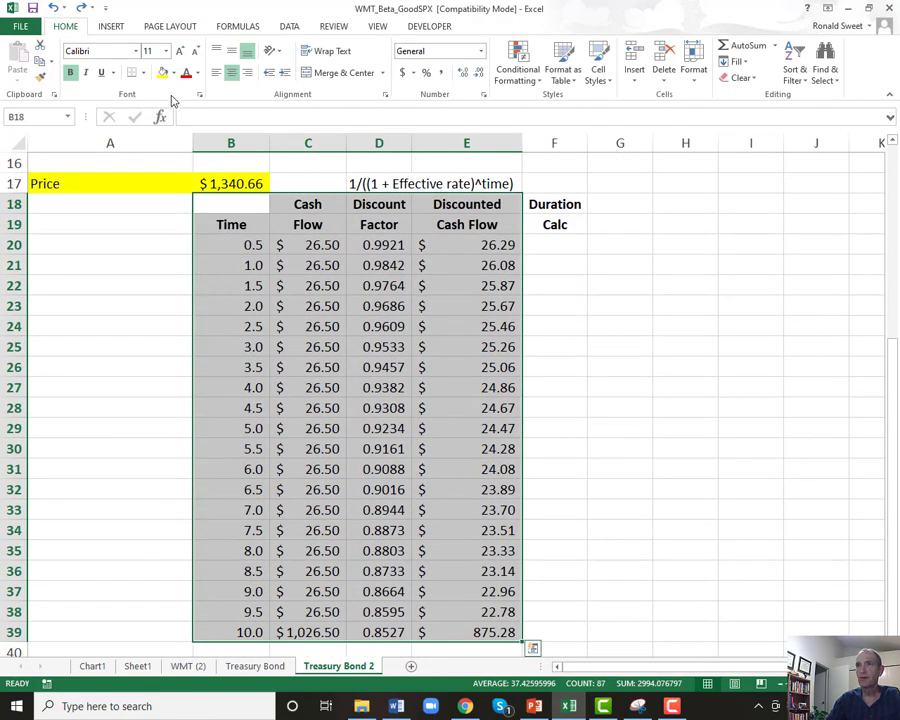
pyautogui.click(163, 73)
# Review the formulas behind the Price and Short Formula values and the highlighted cash flow table.
pyautogui.scroll(5, 298, 414)
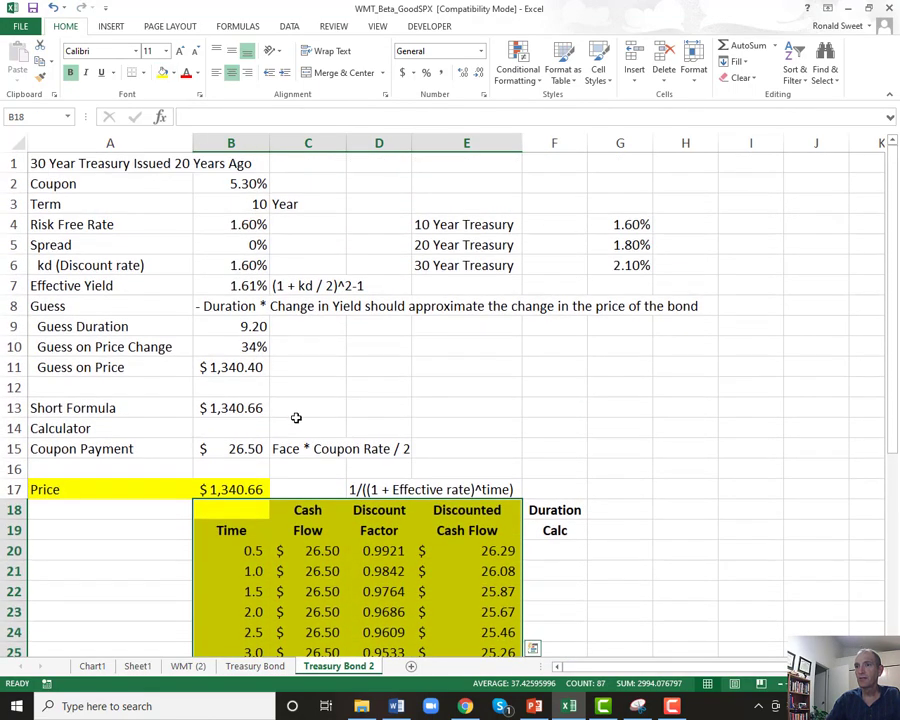
pyautogui.scroll(-3, 298, 416)
pyautogui.click(234, 288)
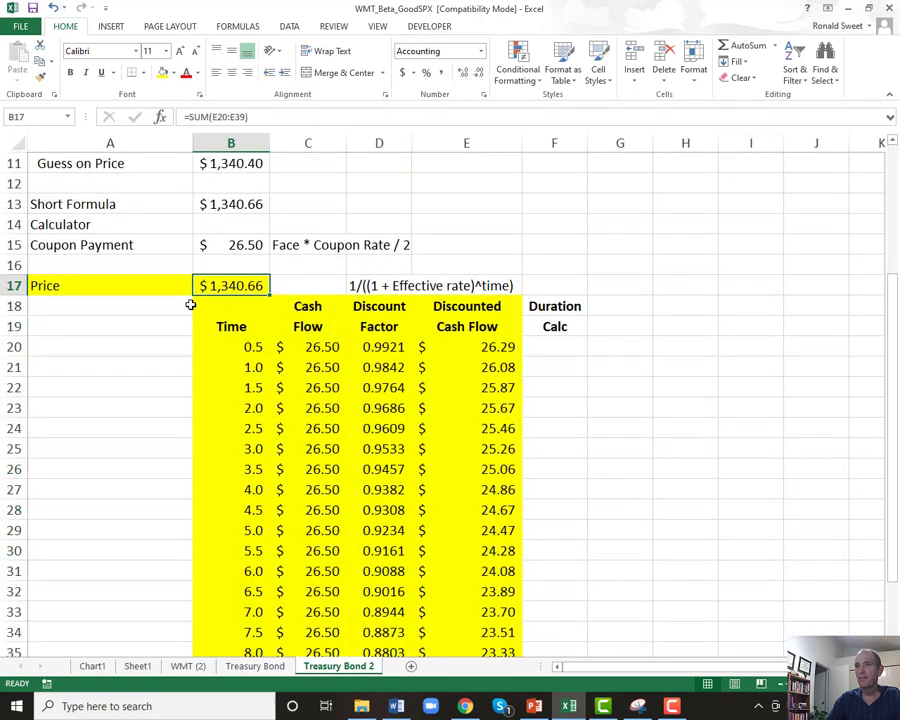
pyautogui.moveTo(52, 285); pyautogui.dragTo(216, 285)
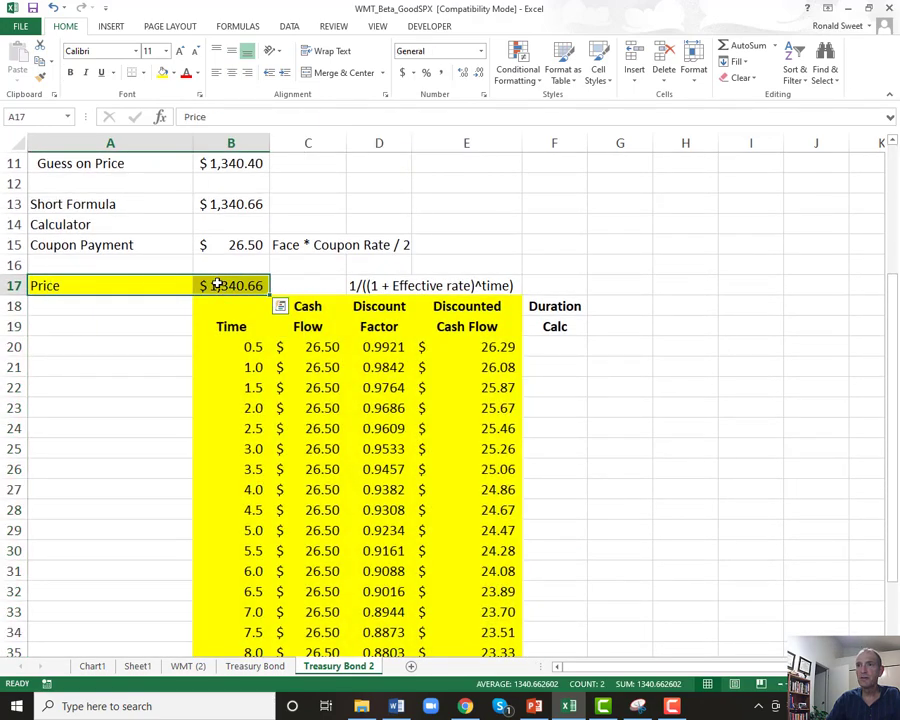
pyautogui.click(205, 288)
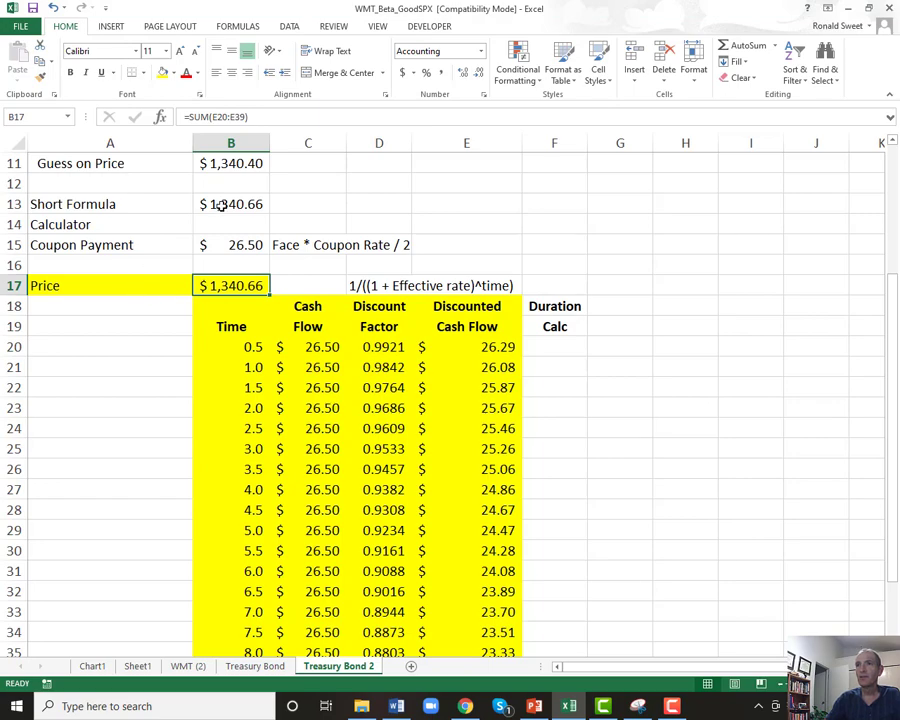
pyautogui.press('Up')
pyautogui.press('Up')
pyautogui.press('Up')
pyautogui.press('Up')
pyautogui.scroll(4, 229, 295)
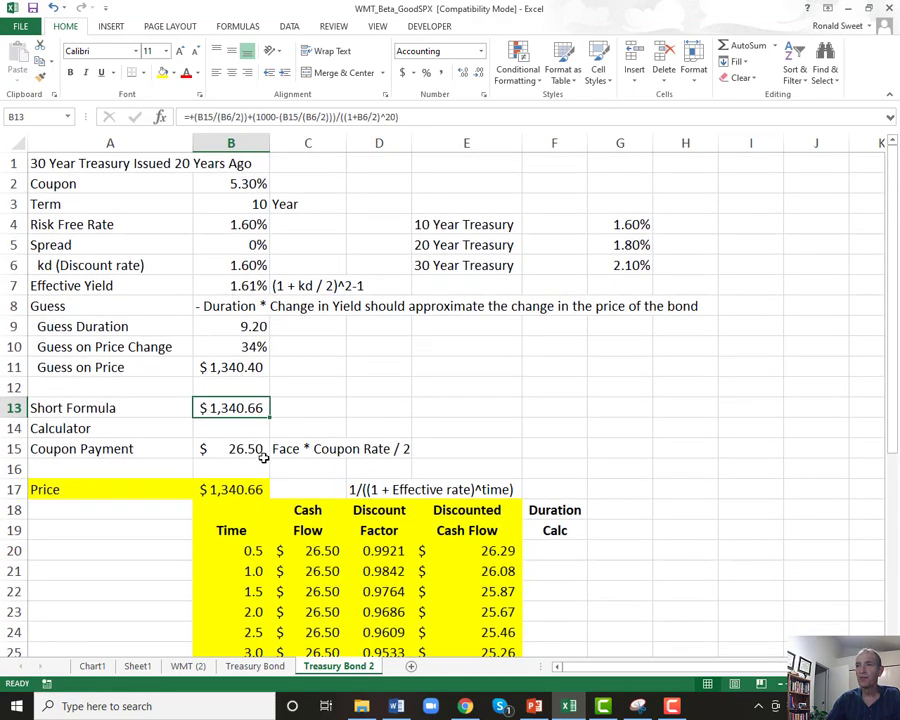
pyautogui.moveTo(238, 510); pyautogui.dragTo(466, 604)
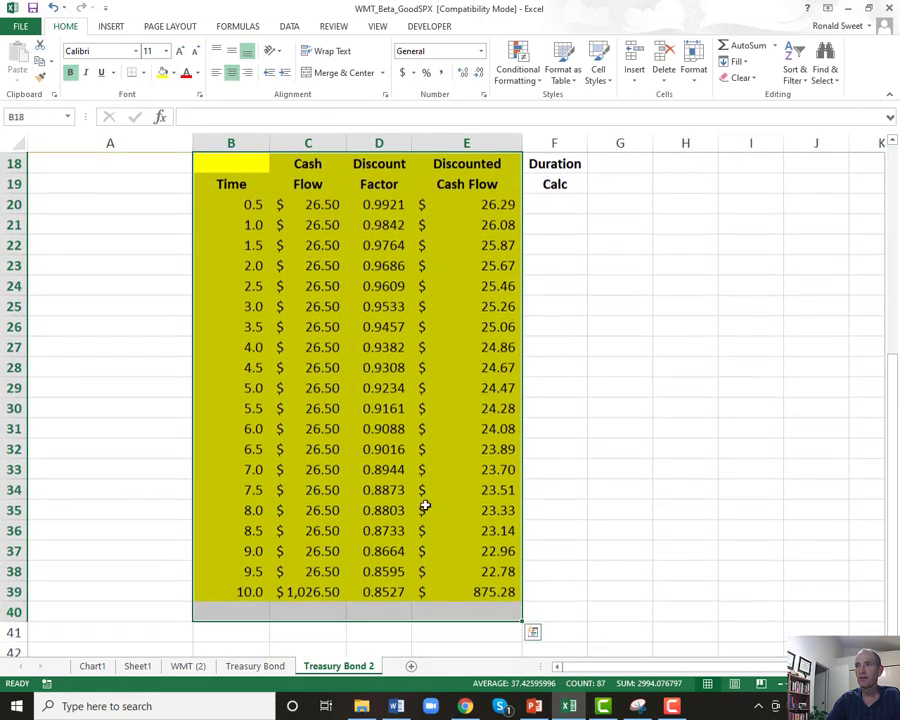
pyautogui.scroll(6, 418, 485)
# Enter the duration formula +B20*(E20/$B$17) in F20 and fill it down the Duration Calc column through F39.
pyautogui.click(557, 549)
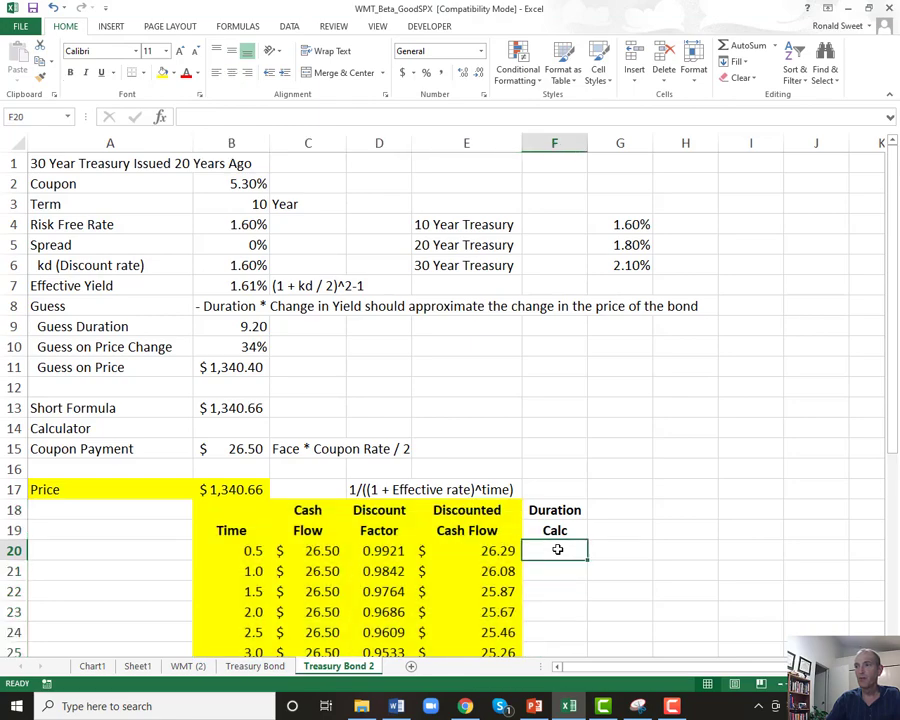
pyautogui.write('+')
pyautogui.press('Left')
pyautogui.press('Left')
pyautogui.press('Left')
pyautogui.press('Left')
pyautogui.write('*(')
pyautogui.press('Left')
pyautogui.write('/')
pyautogui.click(245, 486)
pyautogui.press('F4')
pyautogui.write(')')
pyautogui.press('Return')
pyautogui.press('Up')
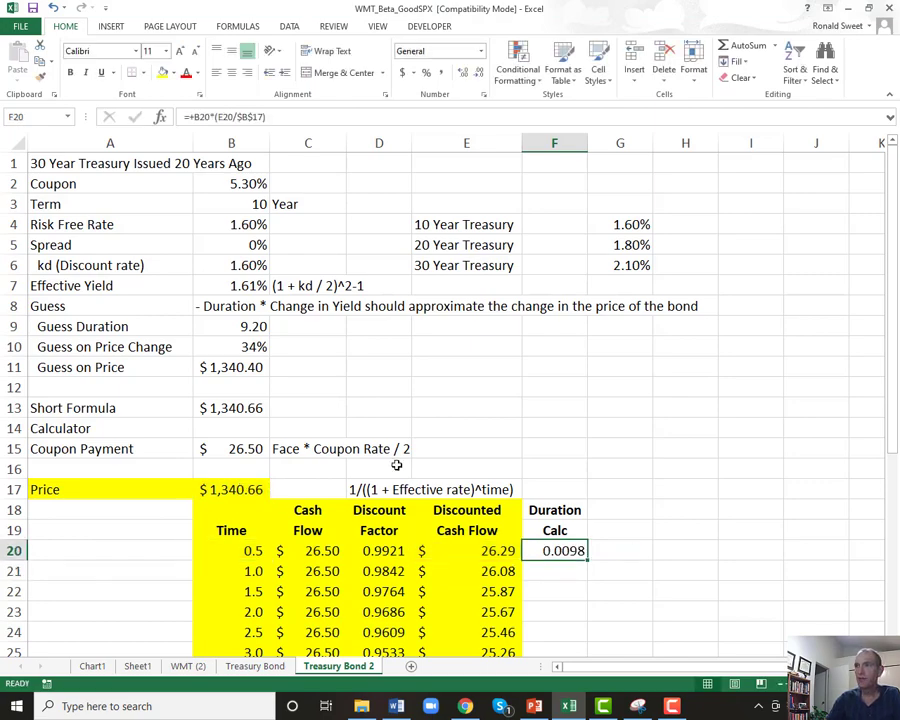
pyautogui.doubleClick(588, 561)
# Sum the duration calculations F20:F39 in C9 beside the guess duration and format the result with two decimals.
pyautogui.click(300, 325)
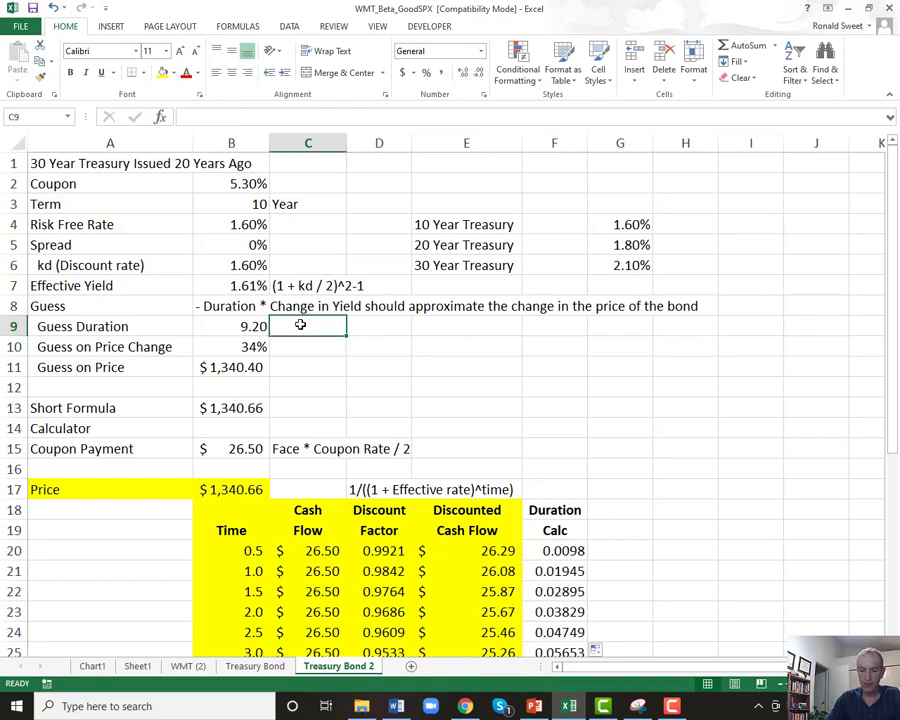
pyautogui.write('=sum(')
pyautogui.press('Right')
pyautogui.press('Right')
pyautogui.press('Right')
pyautogui.press('Down')
pyautogui.press('Down')
pyautogui.press('Down')
pyautogui.press('Down')
pyautogui.press('Down')
pyautogui.press('Down')
pyautogui.press('Down')
pyautogui.press('Down')
pyautogui.press('Down')
pyautogui.press('Down')
pyautogui.press('Down')
pyautogui.hotkey('ctrl', 'shift', 'Down')
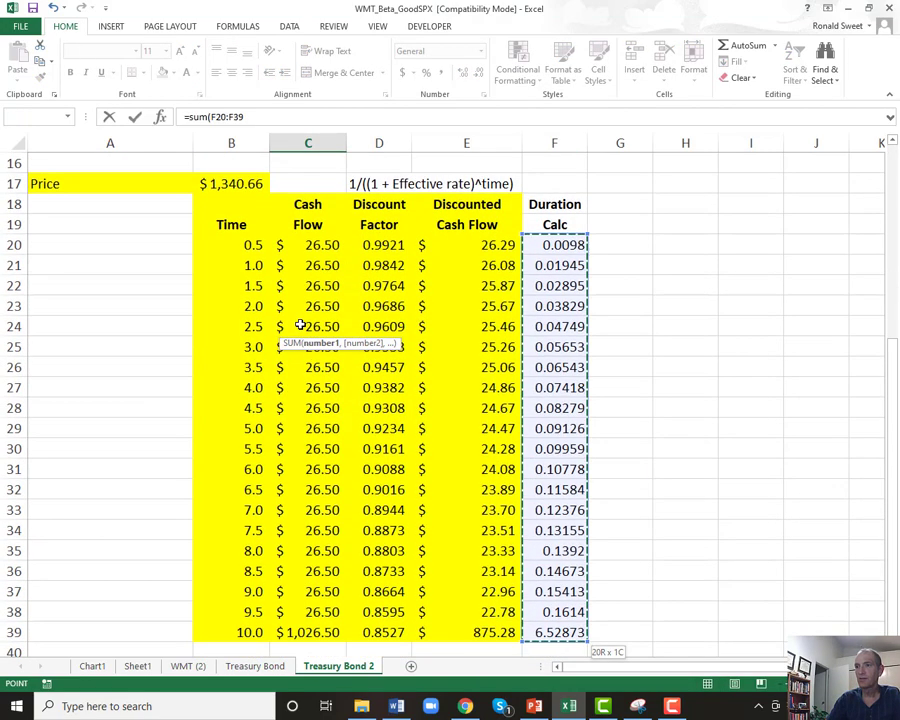
pyautogui.press('Return')
pyautogui.press('Up')
pyautogui.press('Up')
pyautogui.scroll(1, 300, 324)
pyautogui.press('Down')
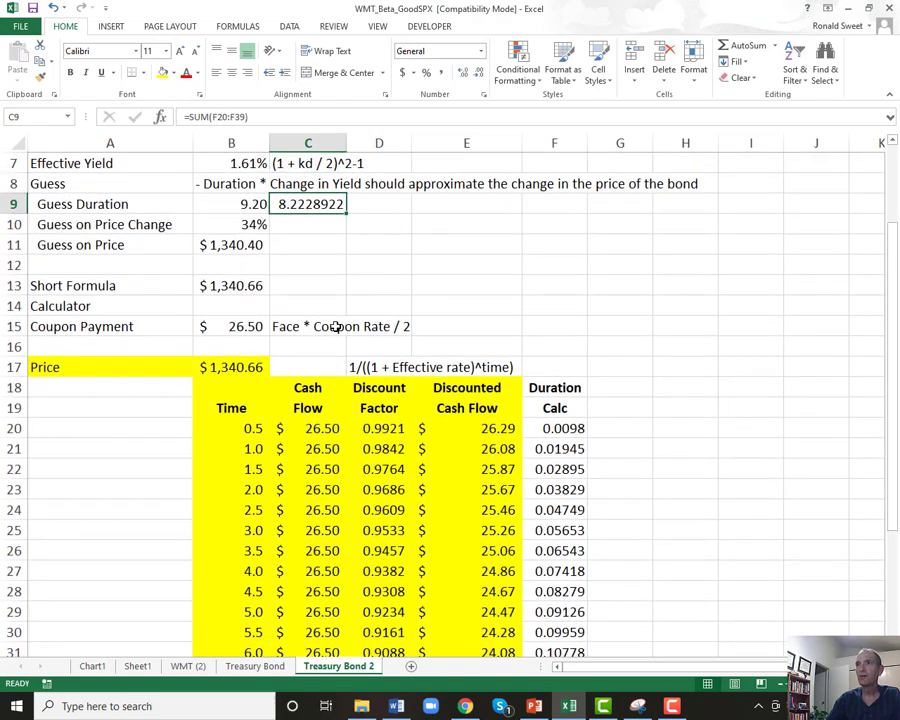
pyautogui.click(441, 73)
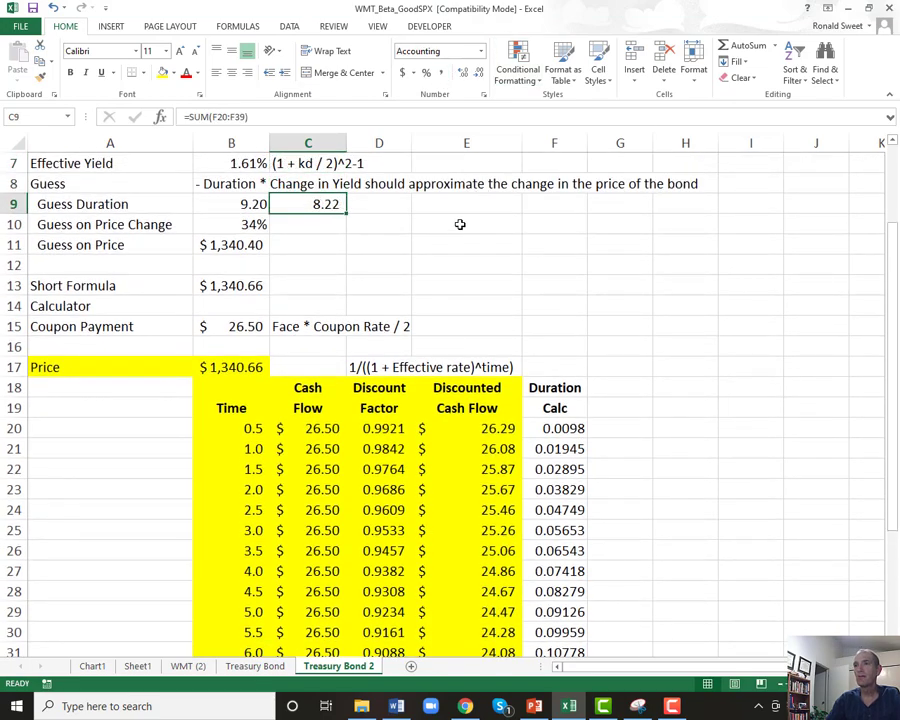
pyautogui.scroll(2, 458, 226)
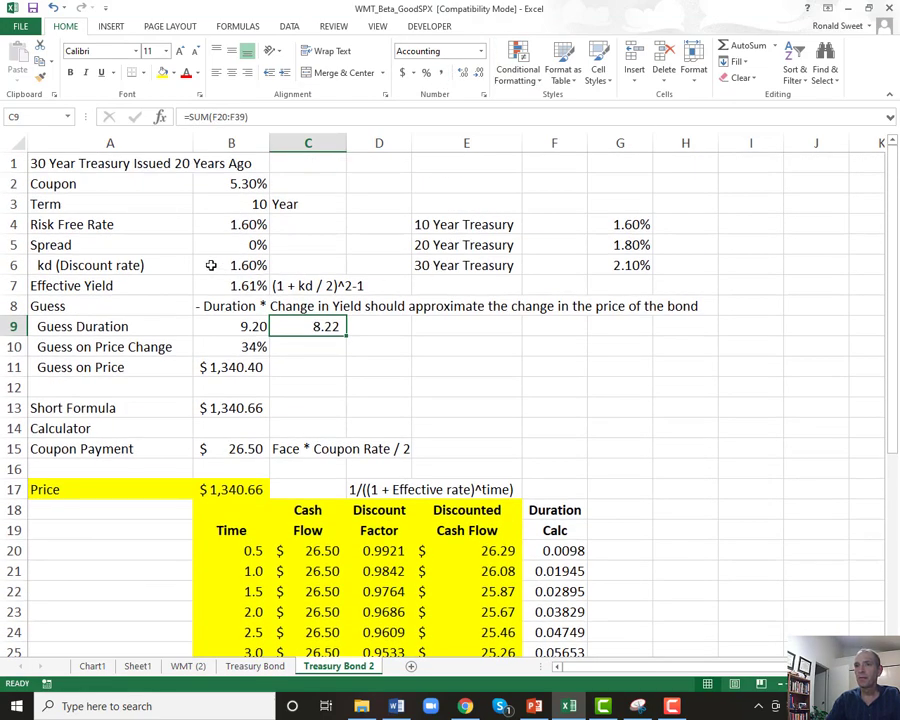
# Try a discount rate of 20% in B6, check the calculated duration in C9, and undo the change.
pyautogui.click(211, 265)
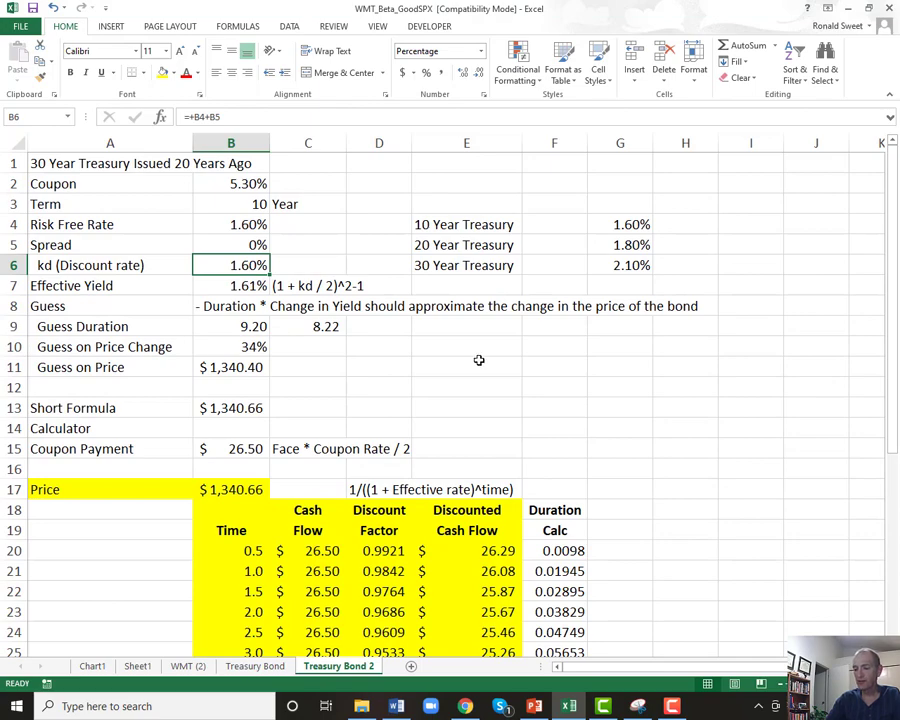
pyautogui.write('20')
pyautogui.press('Return')
pyautogui.click(325, 330)
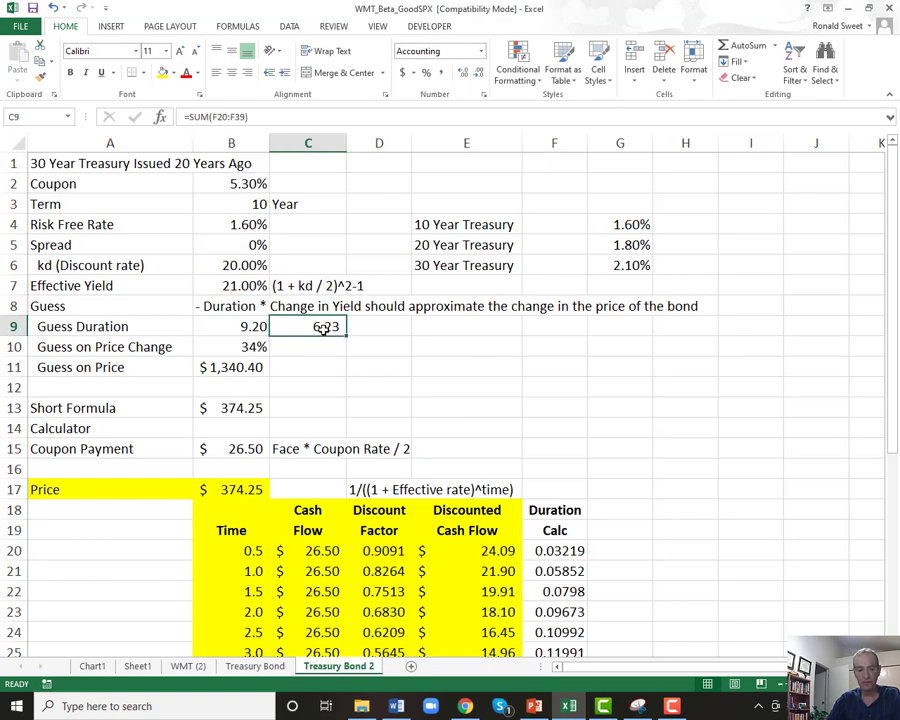
pyautogui.hotkey('ctrl', 'z')
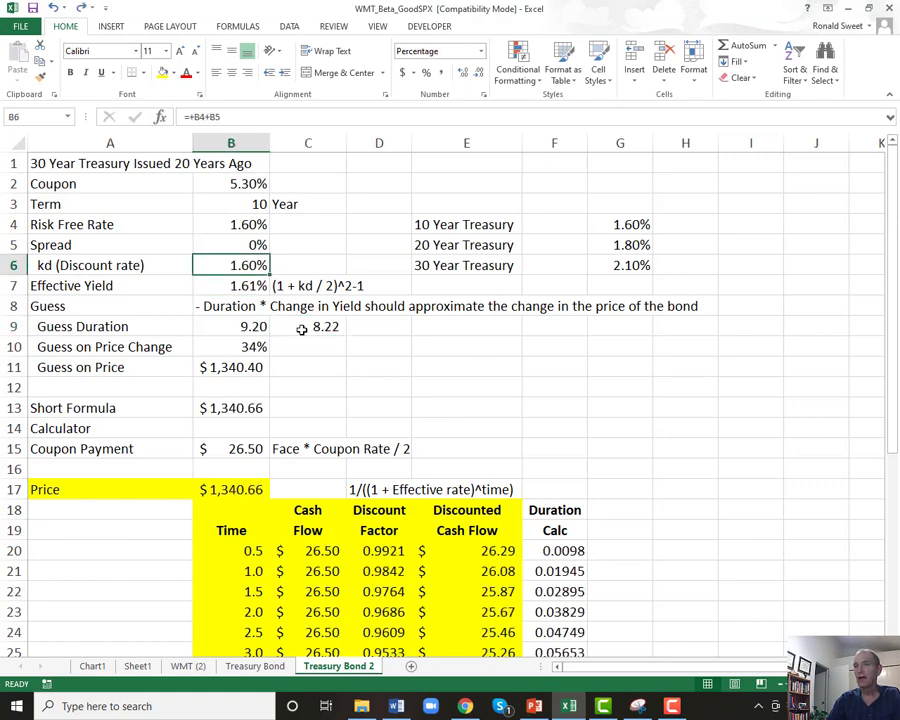
# Compare the guess duration in B9 with the calculated duration in C9, and review the guess on price against the Short Formula price.
pyautogui.click(301, 329)
pyautogui.click(245, 326)
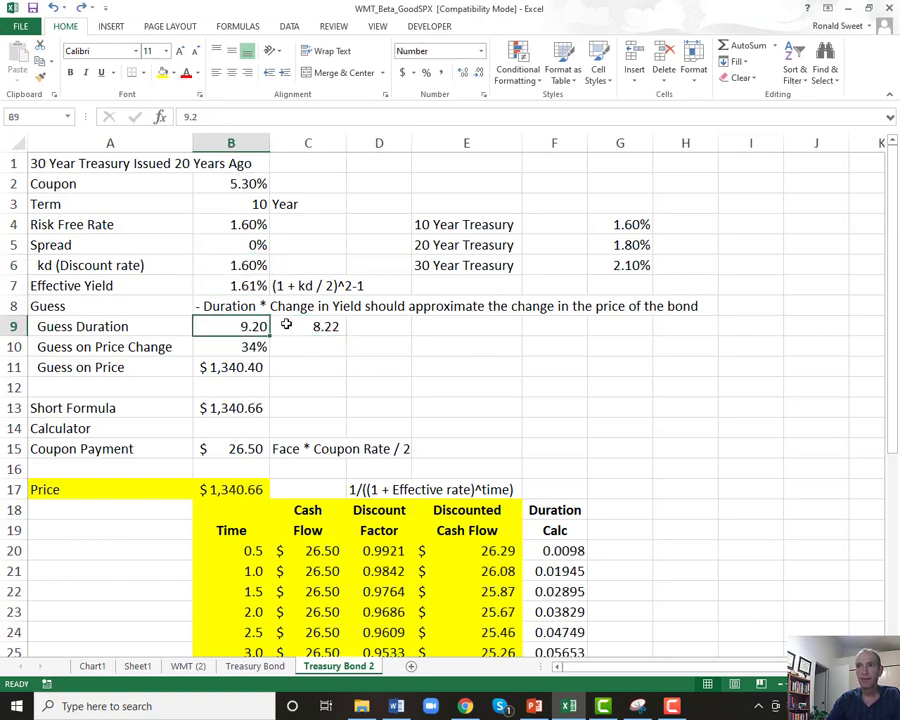
pyautogui.click(313, 326)
pyautogui.click(250, 322)
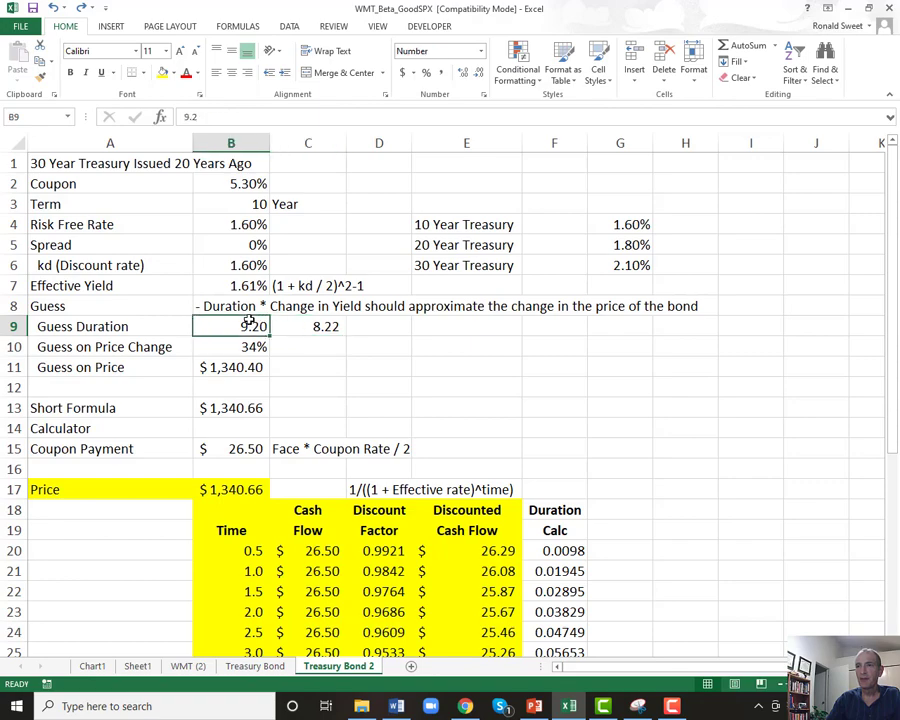
pyautogui.click(306, 322)
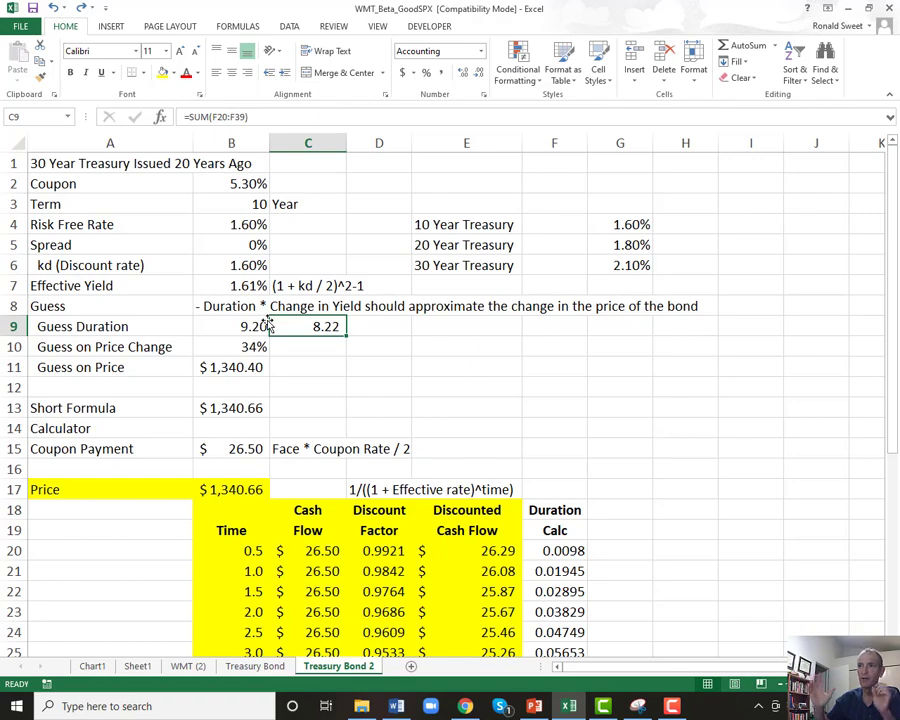
pyautogui.click(267, 326)
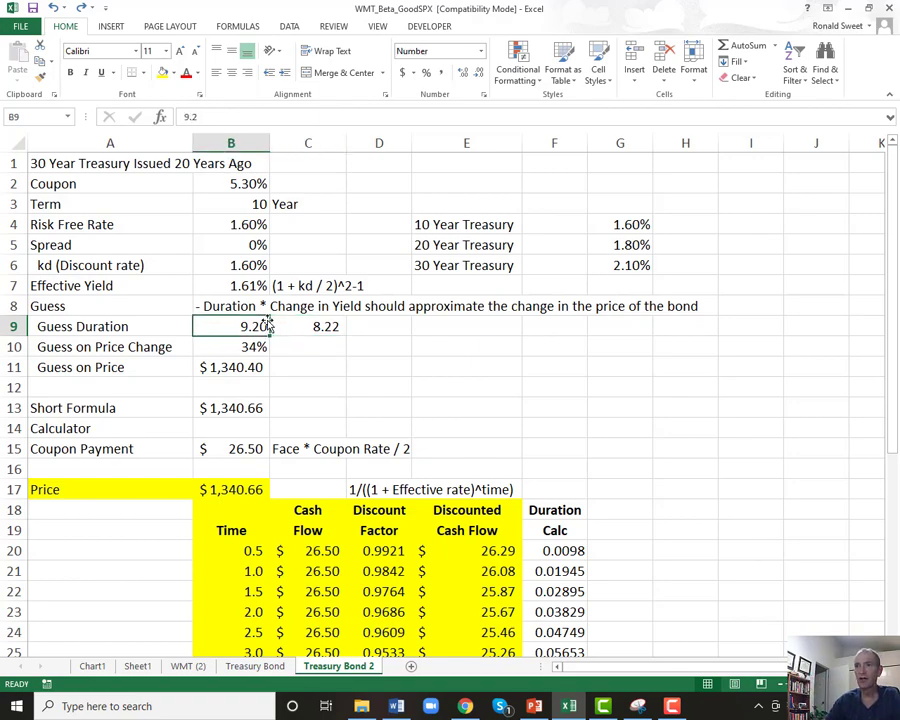
pyautogui.press('Right')
pyautogui.press('Left')
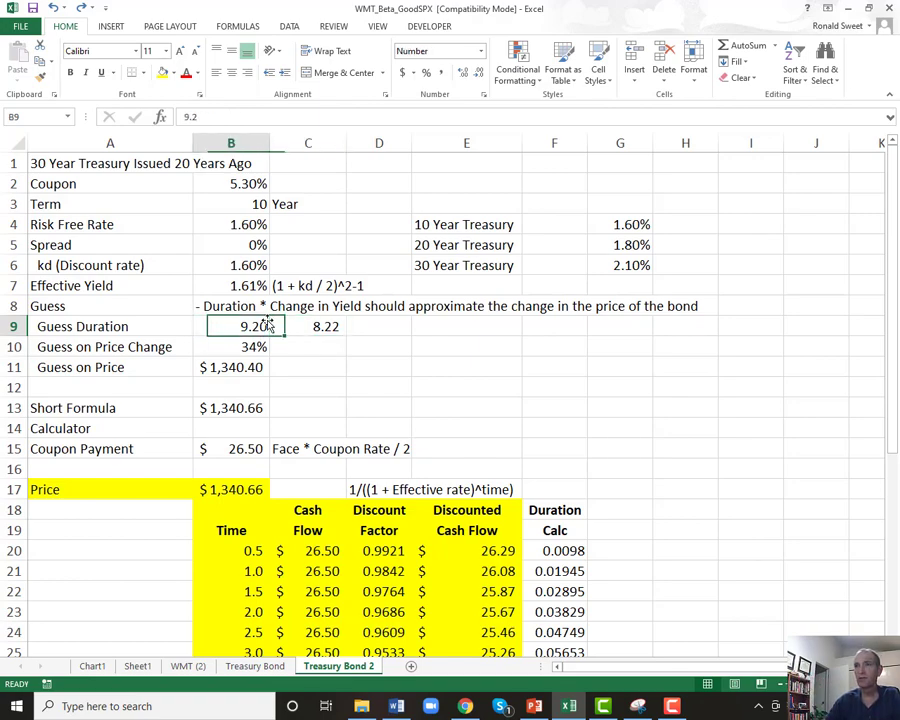
pyautogui.press('Down')
pyautogui.press('Down')
pyautogui.press('Left')
pyautogui.press('Right')
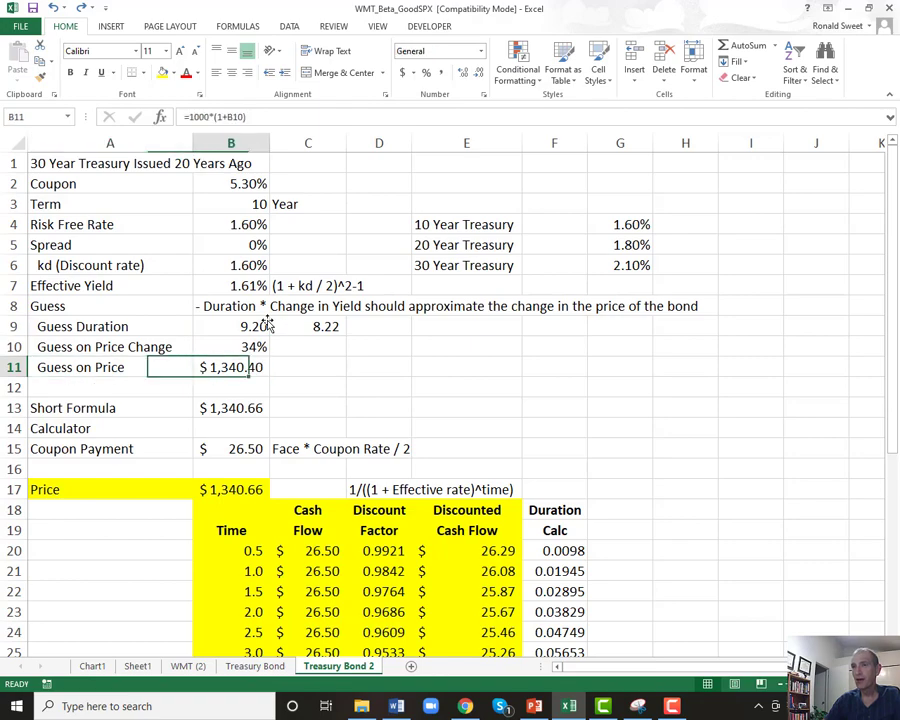
pyautogui.press('Up')
pyautogui.press('Up')
pyautogui.press('Down')
pyautogui.press('Down')
pyautogui.press('Left')
pyautogui.press('Right')
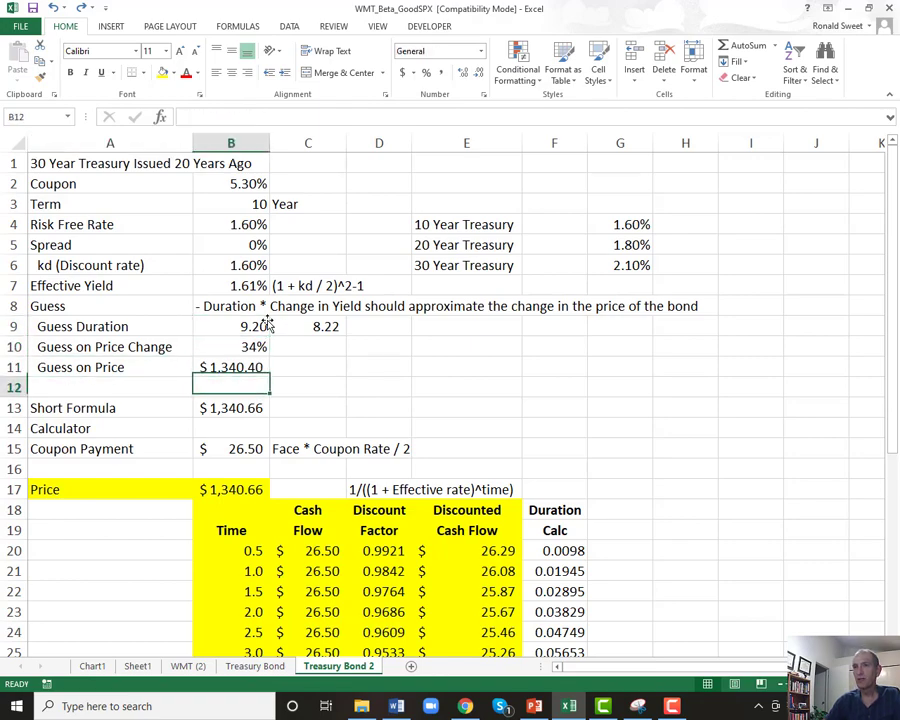
pyautogui.press('Down')
pyautogui.press('Down')
pyautogui.press('Up')
pyautogui.press('Up')
pyautogui.press('Up')
pyautogui.press('Up')
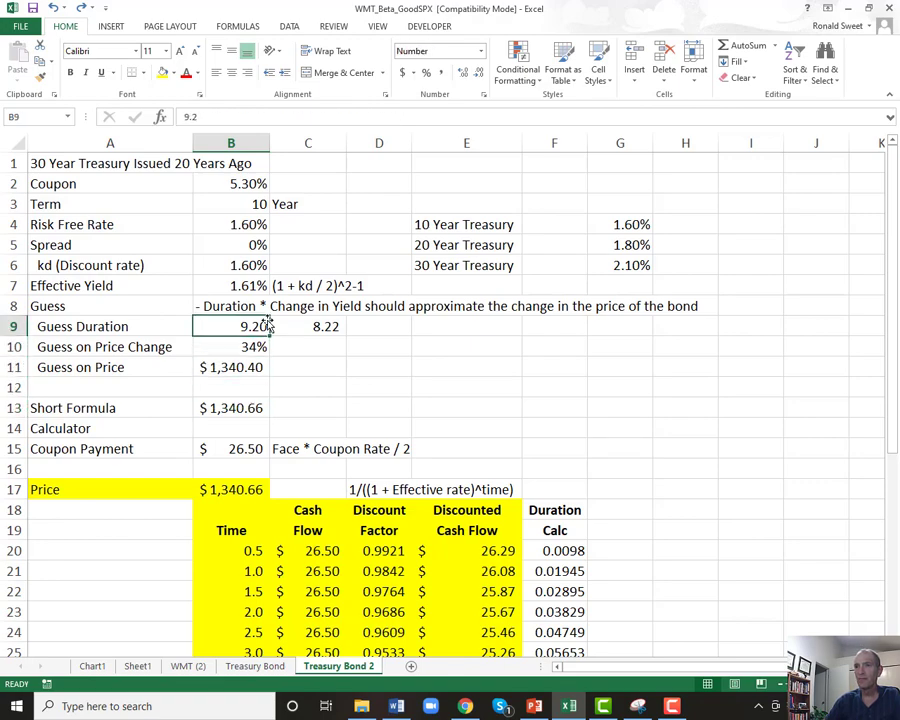
# Link the Guess Duration in B9 to the calculated duration in C9 and compare the guess on price with the Short Formula price.
pyautogui.write('=')
pyautogui.press('Right')
pyautogui.press('Return')
pyautogui.press('Down')
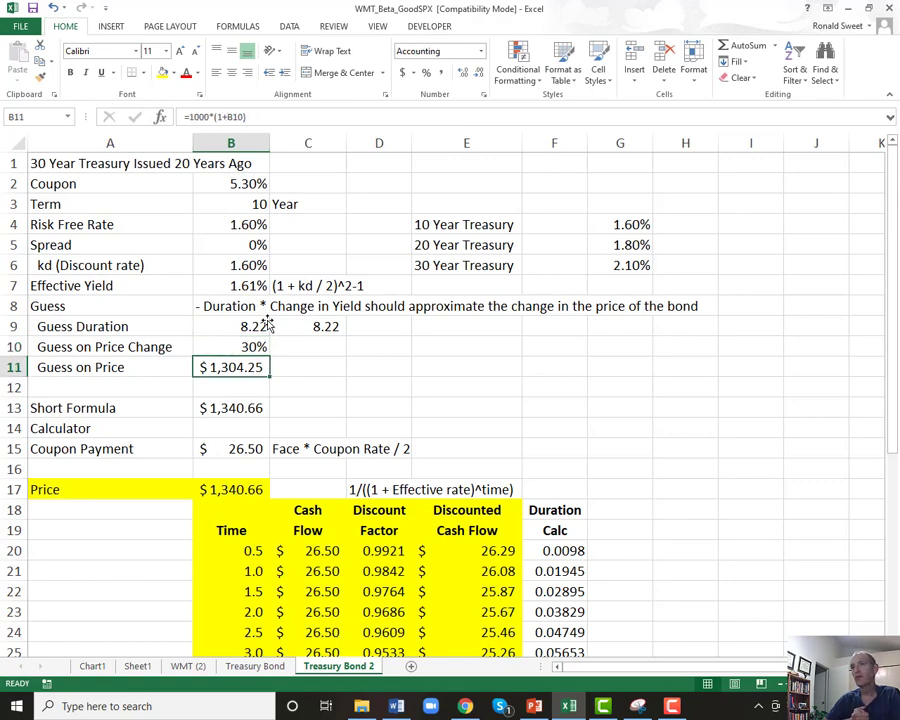
pyautogui.press('Left')
pyautogui.press('Down')
pyautogui.press('Down')
pyautogui.press('Right')
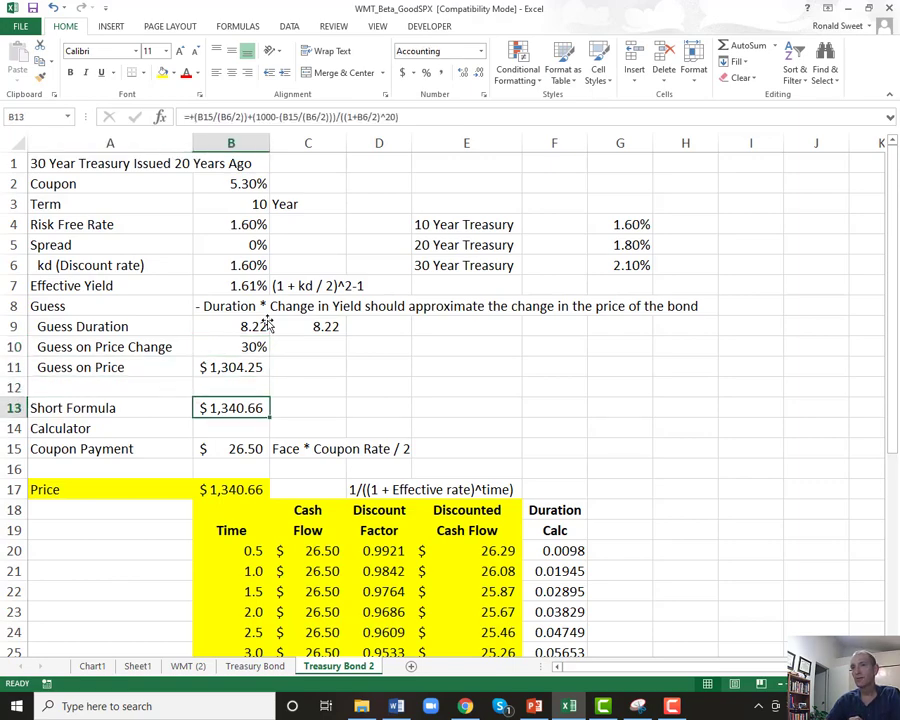
pyautogui.press('Right')
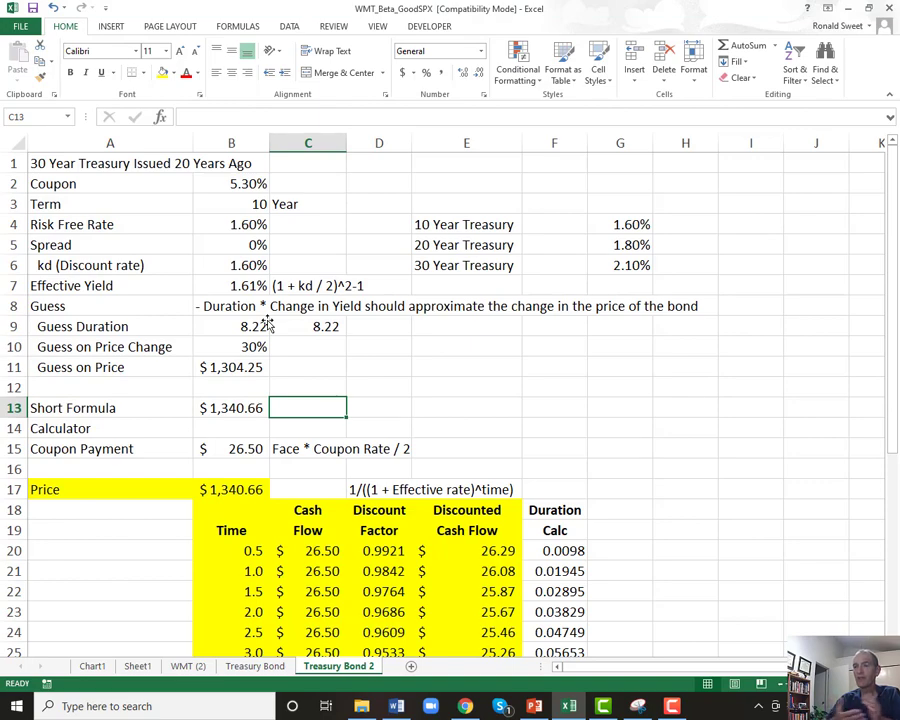
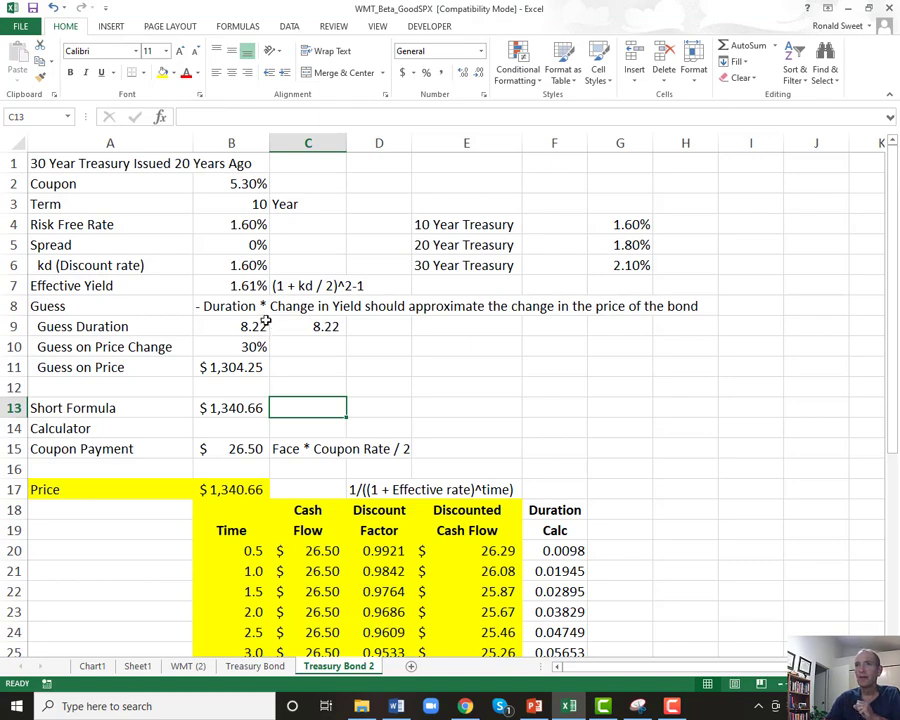
# In E40, divide the final discounted cash flow E39 by the price in B17 and format the result as a percentage.
pyautogui.click(241, 264)
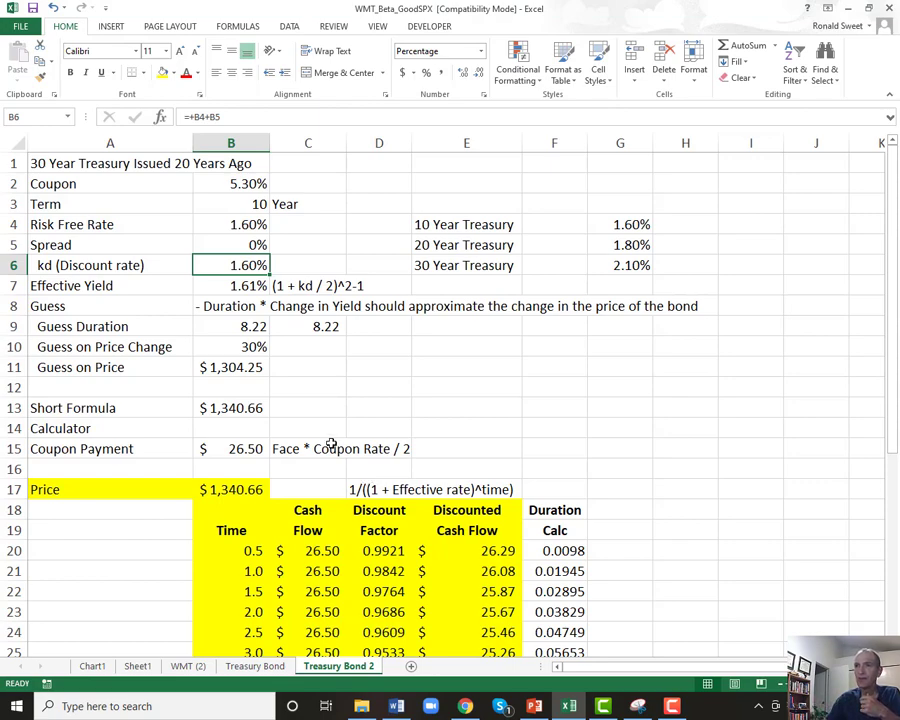
pyautogui.scroll(-7, 340, 465)
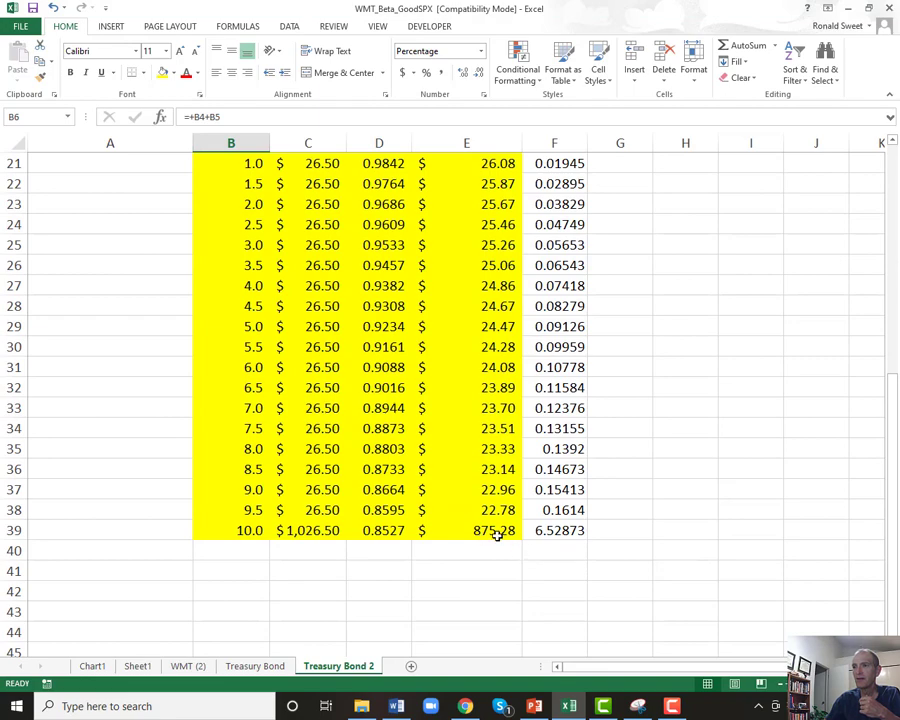
pyautogui.click(497, 533)
pyautogui.click(447, 549)
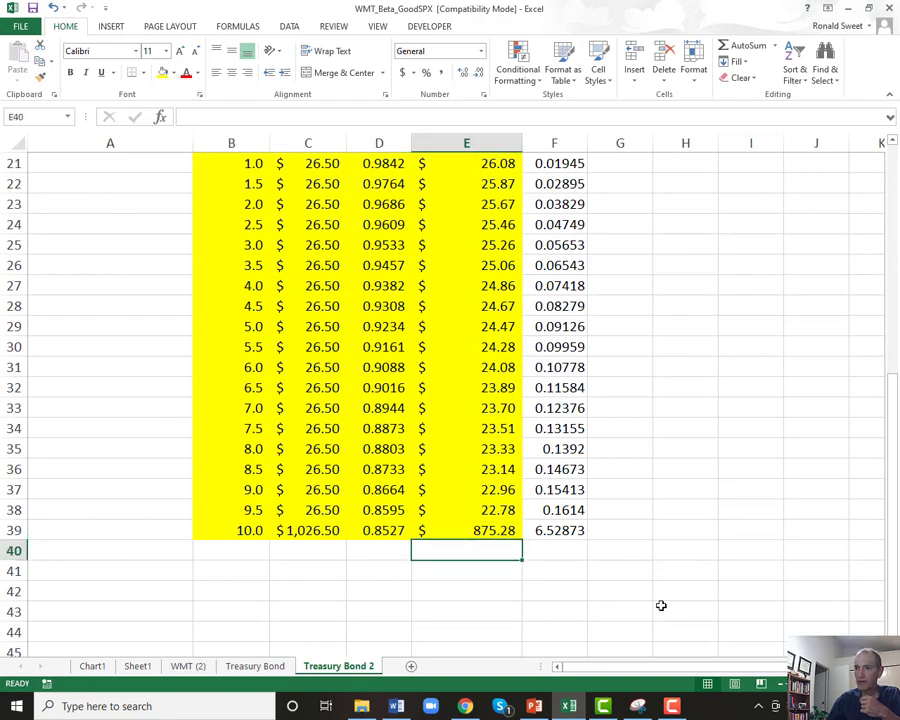
pyautogui.write('+')
pyautogui.press('Up')
pyautogui.write('/')
pyautogui.press('Up')
pyautogui.hotkey('ctrl', 'Up')
pyautogui.press('Up')
pyautogui.press('Up')
pyautogui.press('Left')
pyautogui.press('Left')
pyautogui.press('Left')
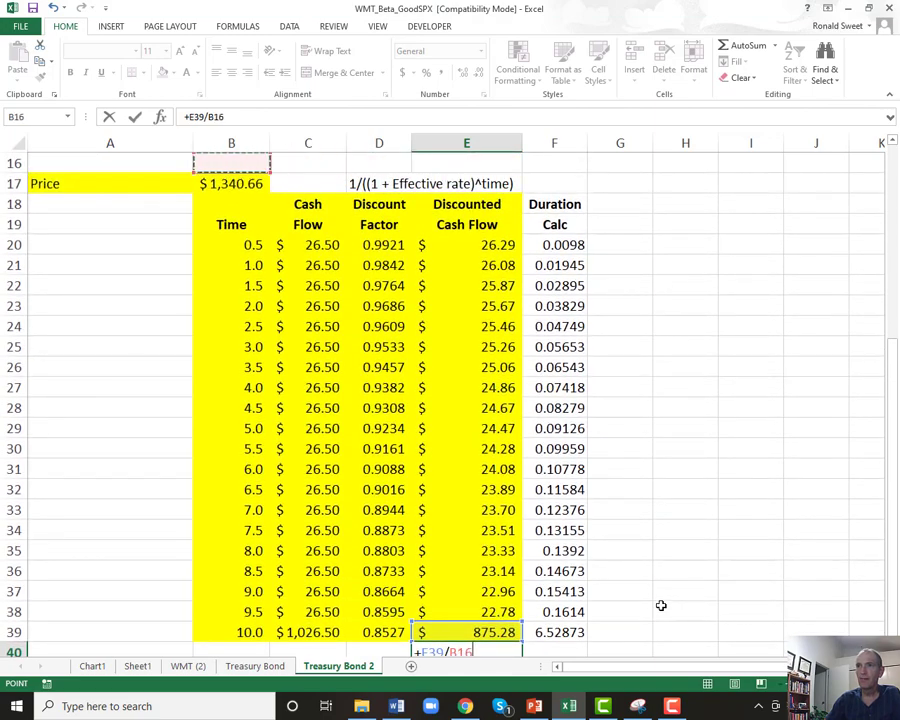
pyautogui.press('Down')
pyautogui.press('Return')
pyautogui.press('Up')
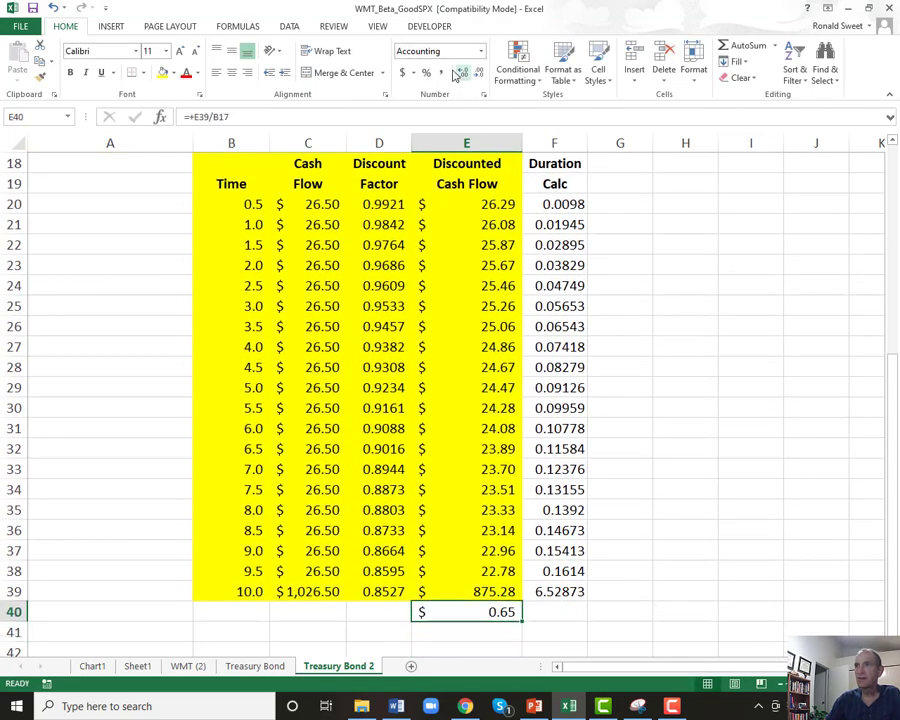
pyautogui.click(412, 73)
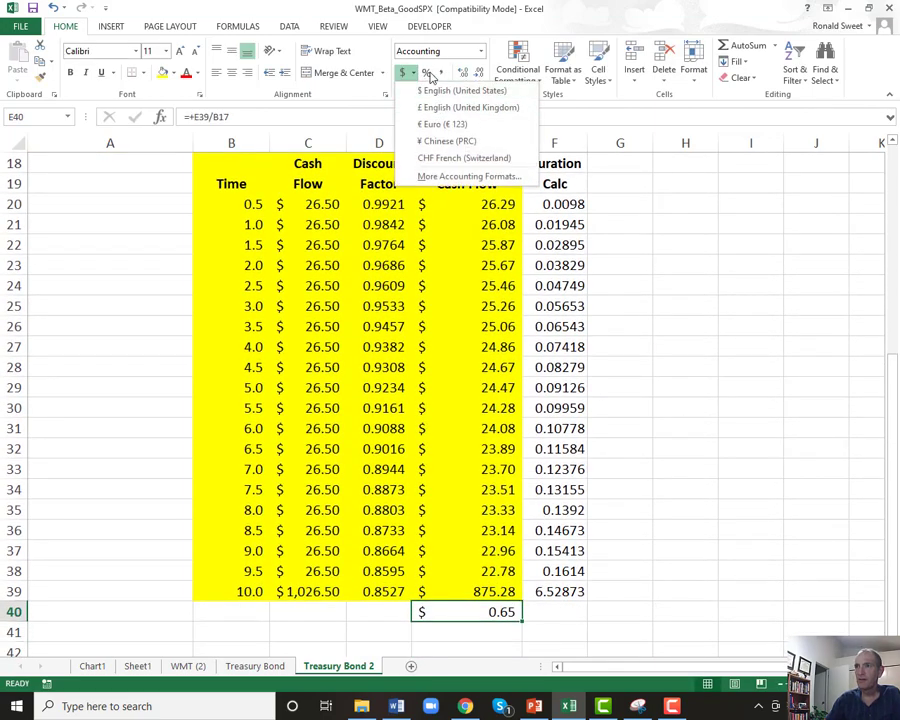
pyautogui.click(426, 73)
# Replace the formula in E40 with the fixed value 65%.
pyautogui.write('65')
pyautogui.press('Return')
pyautogui.press('Up')
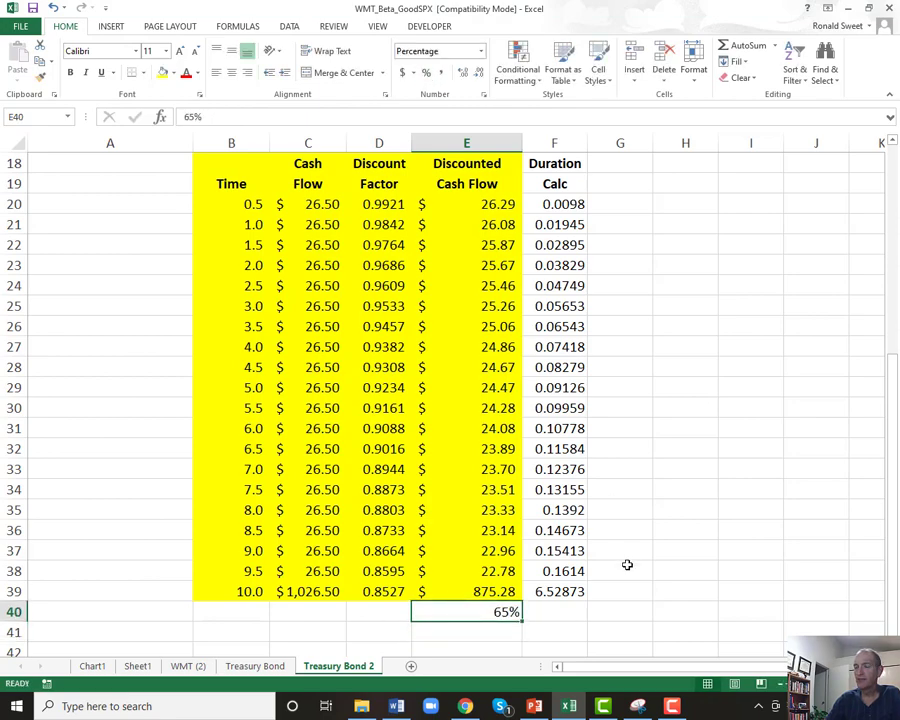
# Set the kd discount rate in B6 to 20%.
pyautogui.press('Up')
pyautogui.press('Up')
pyautogui.press('Up')
pyautogui.press('Up')
pyautogui.press('Up')
pyautogui.press('Up')
pyautogui.press('Up')
pyautogui.press('Up')
pyautogui.press('Up')
pyautogui.press('Up')
pyautogui.press('Up')
pyautogui.press('Up')
pyautogui.press('Up')
pyautogui.press('Up')
pyautogui.press('Up')
pyautogui.press('Up')
pyautogui.press('Up')
pyautogui.press('Up')
pyautogui.press('Up')
pyautogui.press('Up')
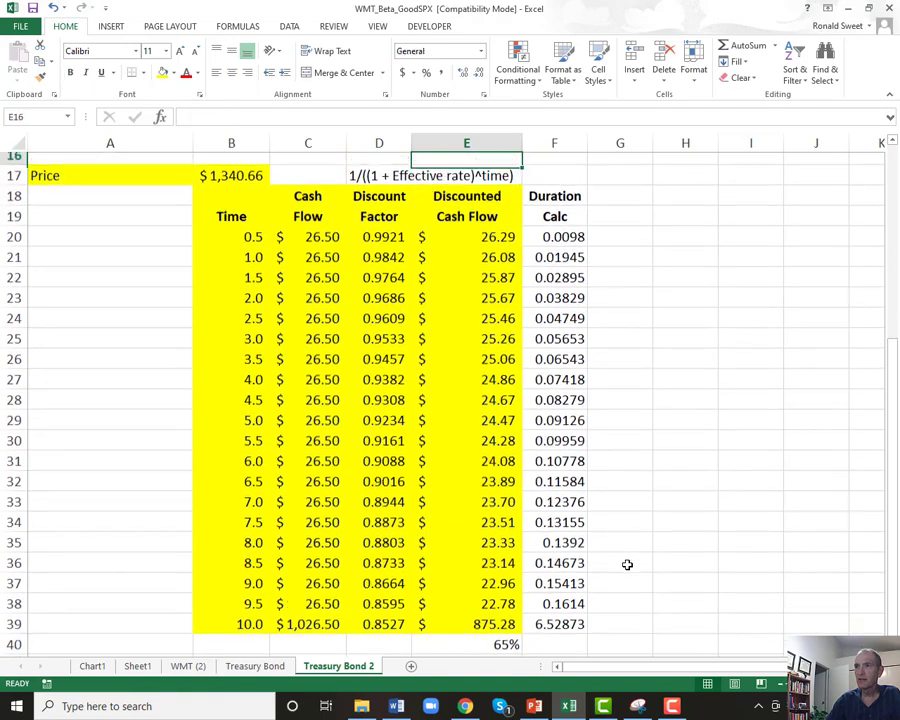
pyautogui.press('Left')
pyautogui.press('Left')
pyautogui.press('Left')
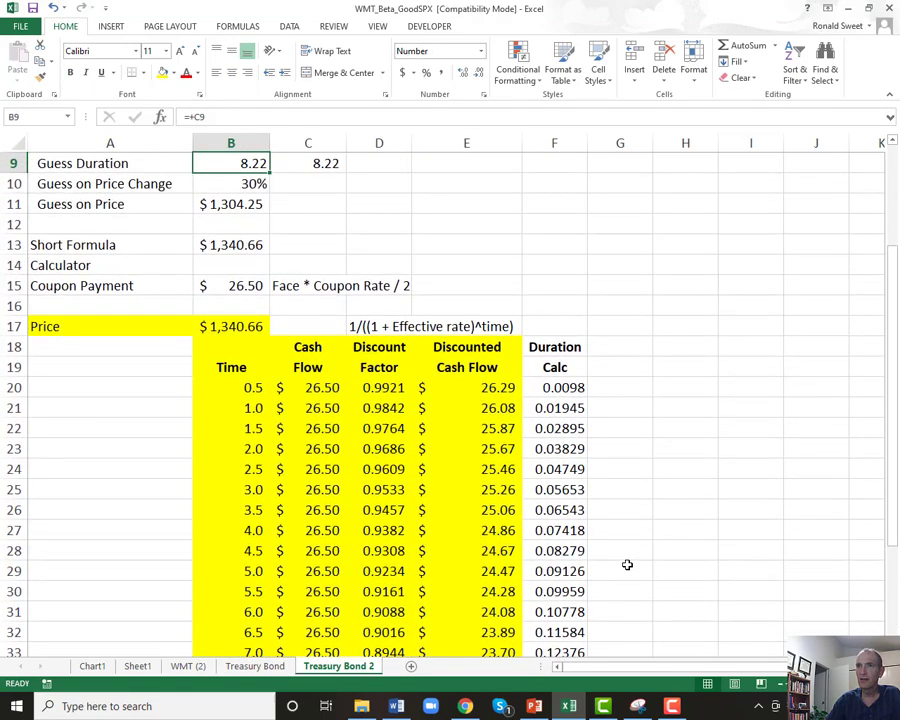
pyautogui.press('Up')
pyautogui.press('Up')
pyautogui.press('Up')
pyautogui.press('Up')
pyautogui.press('Up')
pyautogui.scroll(1, 627, 565)
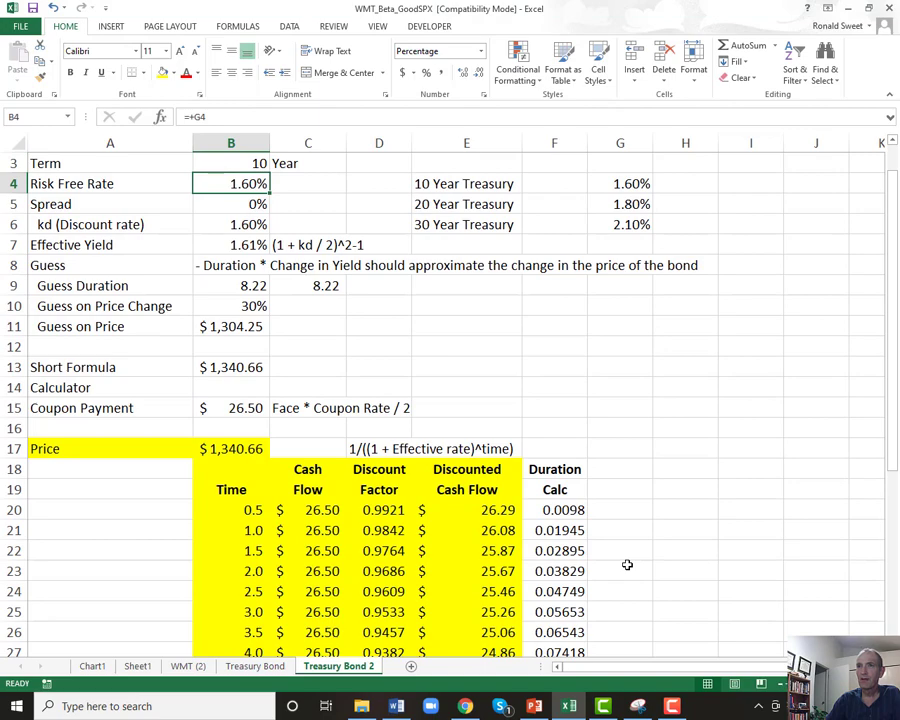
pyautogui.press('Down')
pyautogui.press('Down')
pyautogui.write('20')
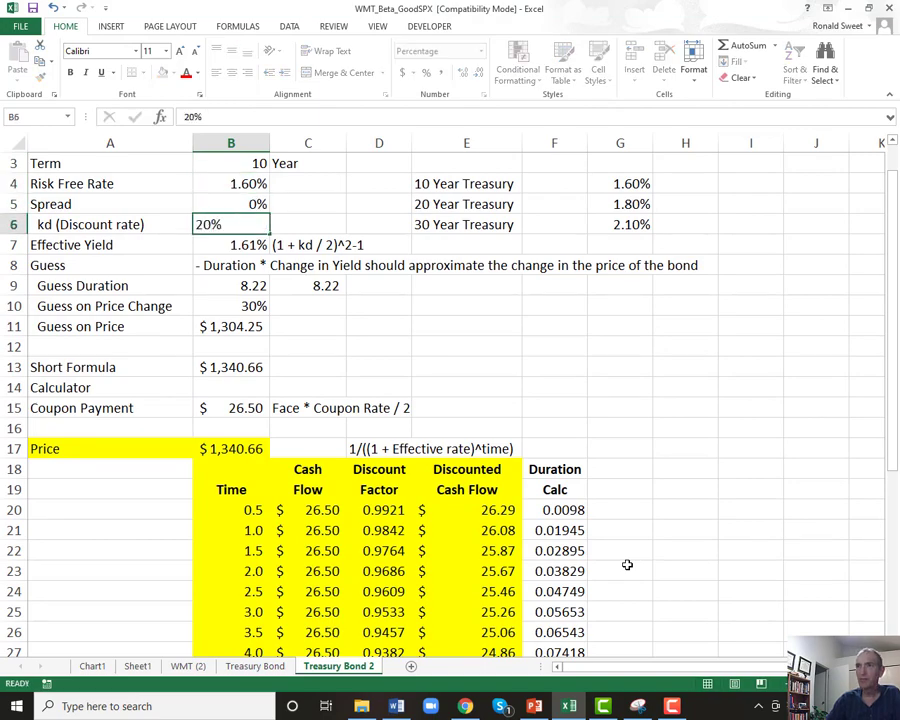
pyautogui.press('Return')
# Enter the formula +E39/B17 in E41 to get the final cash flow's share of the price at the current discount rate.
pyautogui.press('pagedown')
pyautogui.press('Right')
pyautogui.press('Right')
pyautogui.press('Right')
pyautogui.press('Down')
pyautogui.press('Down')
pyautogui.press('Down')
pyautogui.press('Down')
pyautogui.press('Down')
pyautogui.press('Down')
pyautogui.press('Down')
pyautogui.press('Down')
pyautogui.press('Down')
pyautogui.press('Down')
pyautogui.write('+')
pyautogui.press('Up')
pyautogui.press('Up')
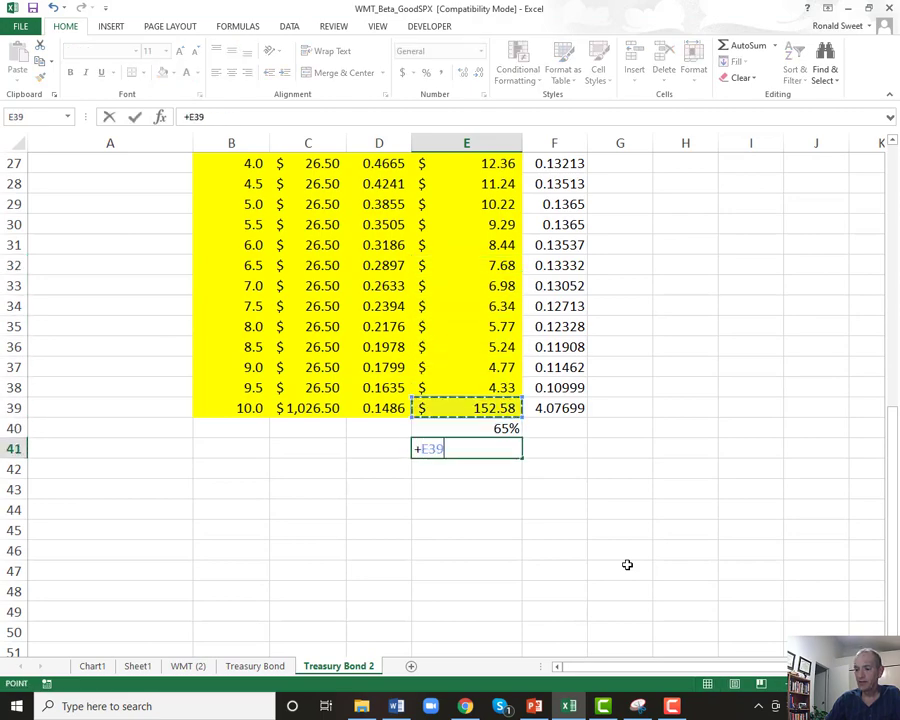
pyautogui.write('/')
pyautogui.press('Up')
pyautogui.press('Up')
pyautogui.press('Up')
pyautogui.press('Up')
pyautogui.press('Up')
pyautogui.press('Up')
pyautogui.press('Up')
pyautogui.press('Up')
pyautogui.press('Up')
pyautogui.press('Up')
pyautogui.press('Up')
pyautogui.press('Up')
pyautogui.press('Up')
pyautogui.press('Up')
pyautogui.press('Up')
pyautogui.press('Up')
pyautogui.press('Up')
pyautogui.press('Up')
pyautogui.press('Up')
pyautogui.press('Up')
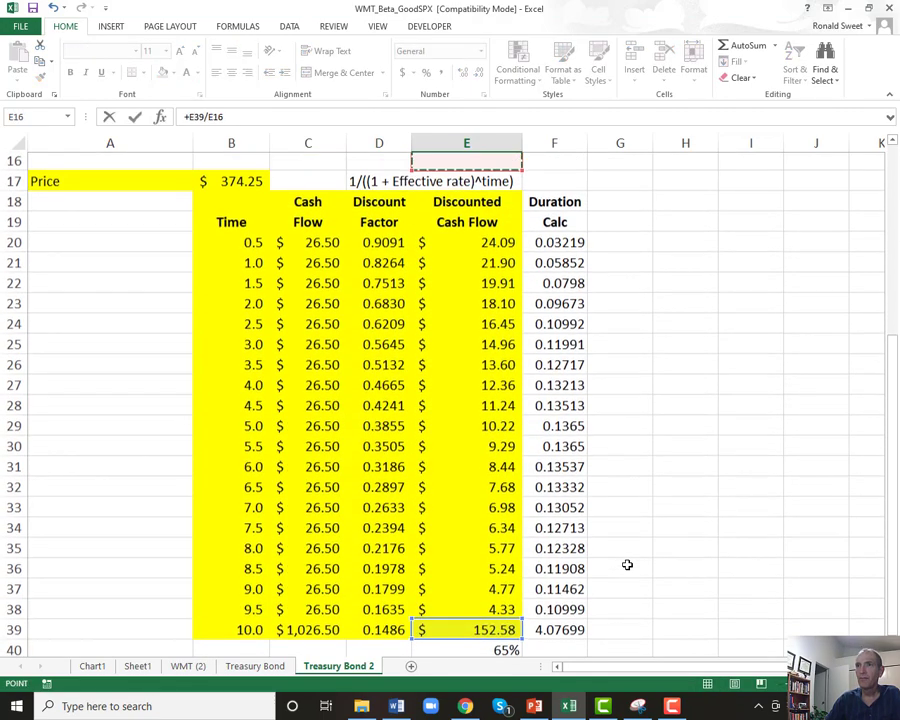
pyautogui.press('Up')
pyautogui.press('Left')
pyautogui.press('Down')
pyautogui.press('Left')
pyautogui.press('Down')
pyautogui.press('Left')
pyautogui.press('Return')
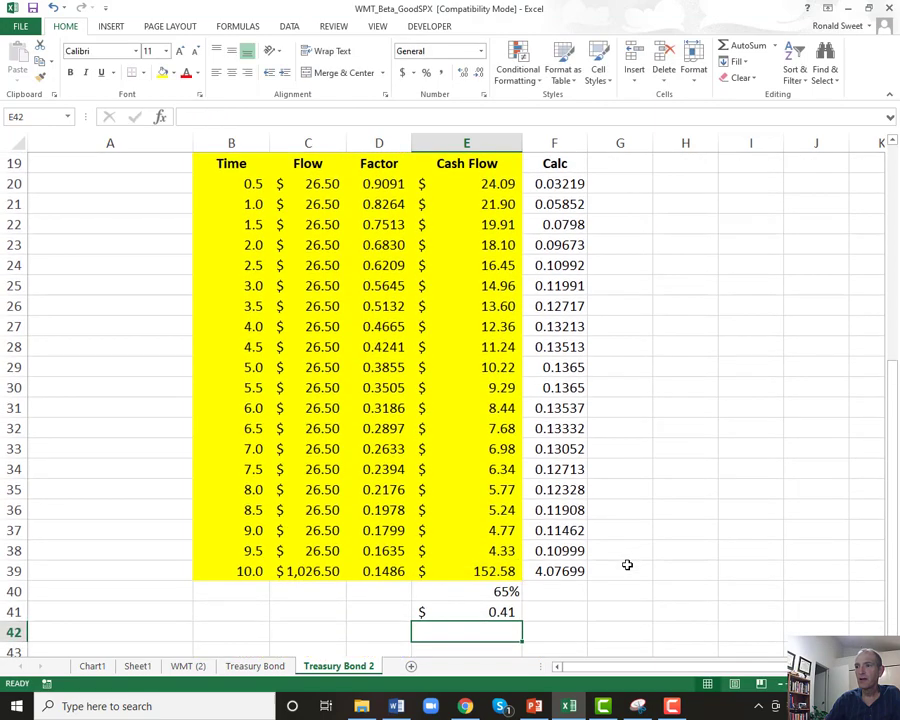
# Review the final payment's row 39 and compare its two shares of the price in E40:E41.
pyautogui.press('Up')
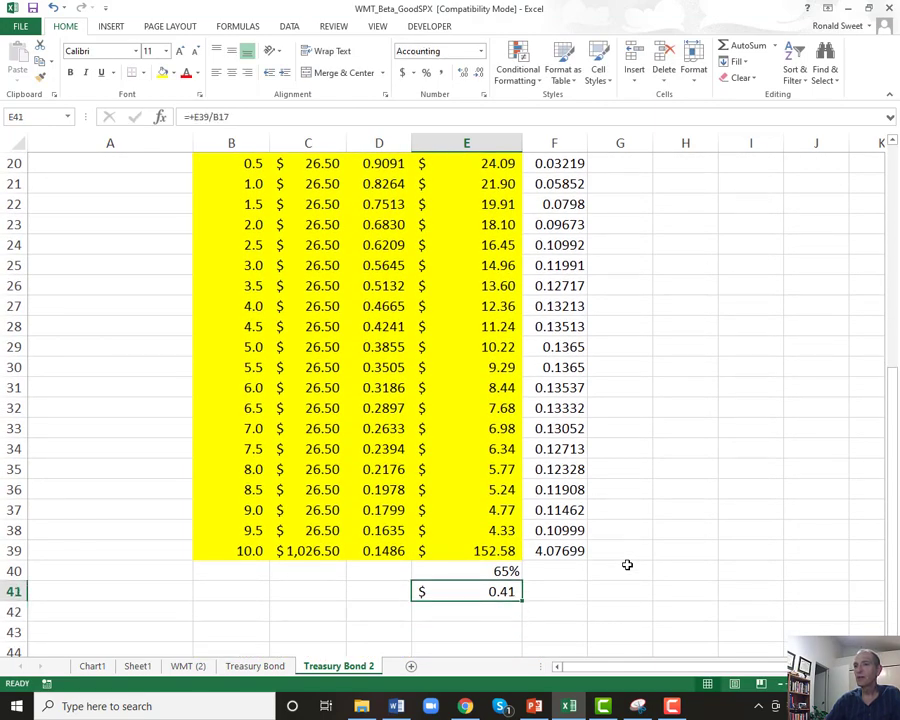
pyautogui.press('Up')
pyautogui.press('Up')
pyautogui.press('Left')
pyautogui.press('Left')
pyautogui.press('Left')
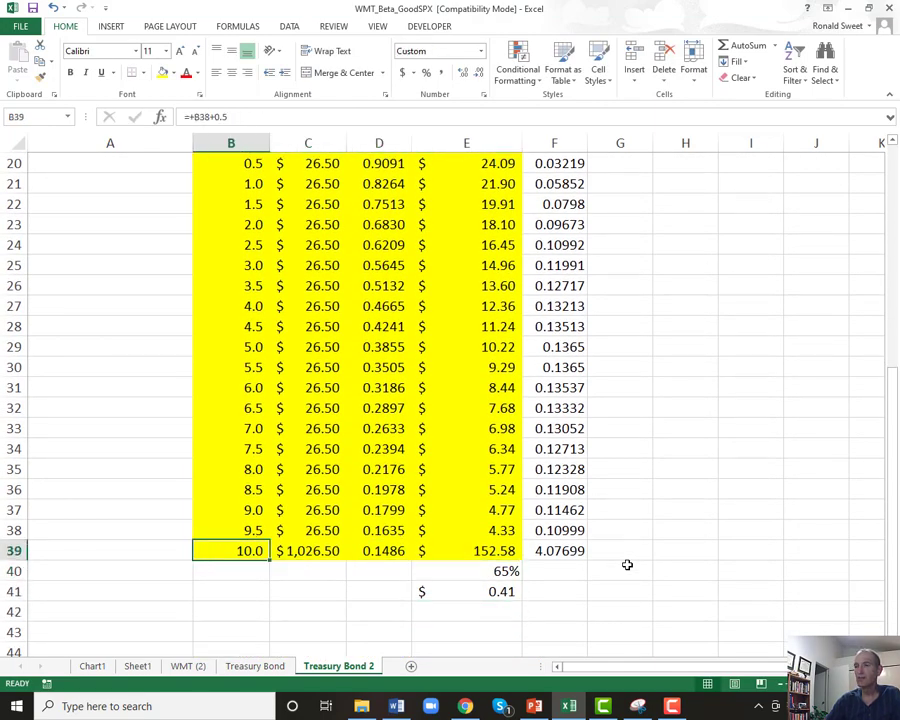
pyautogui.press('Right')
pyautogui.press('Right')
pyautogui.press('Down')
pyautogui.press('Right')
pyautogui.hotkey('shift', 'Down')
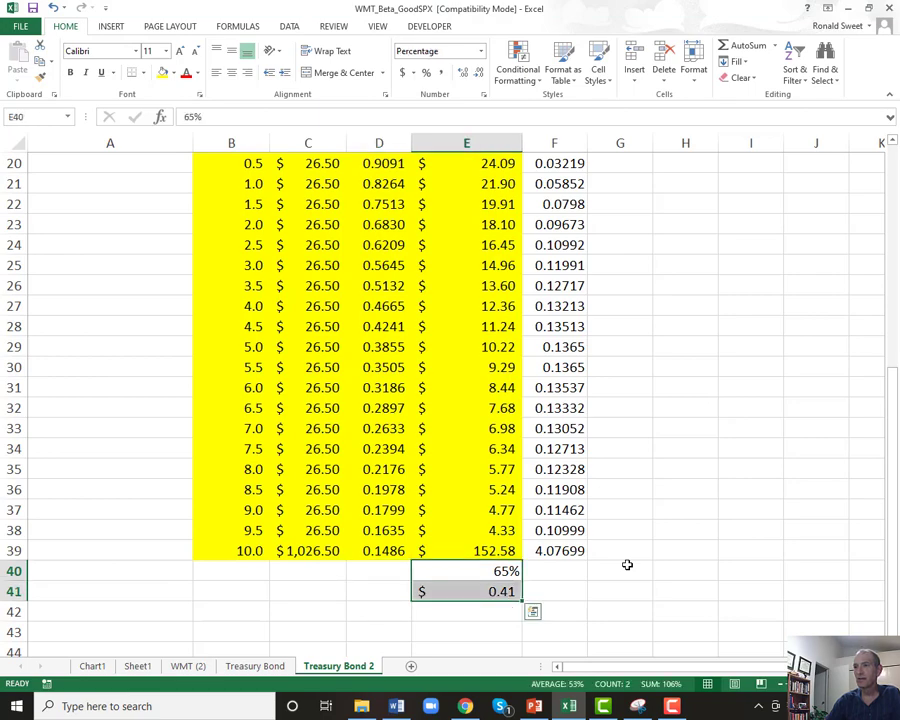
# Clear the two price-share values in E40:E41.
pyautogui.press('Delete')
# Restore the kd discount rate in B6 as the formula +B5+B4, adding the spread to the risk-free rate.
pyautogui.press('Up')
pyautogui.press('Up')
pyautogui.press('Up')
pyautogui.press('Up')
pyautogui.press('Up')
pyautogui.press('Up')
pyautogui.press('Up')
pyautogui.press('Up')
pyautogui.press('Up')
pyautogui.press('Up')
pyautogui.press('Up')
pyautogui.press('Up')
pyautogui.press('Up')
pyautogui.press('Up')
pyautogui.press('Up')
pyautogui.press('Up')
pyautogui.press('Up')
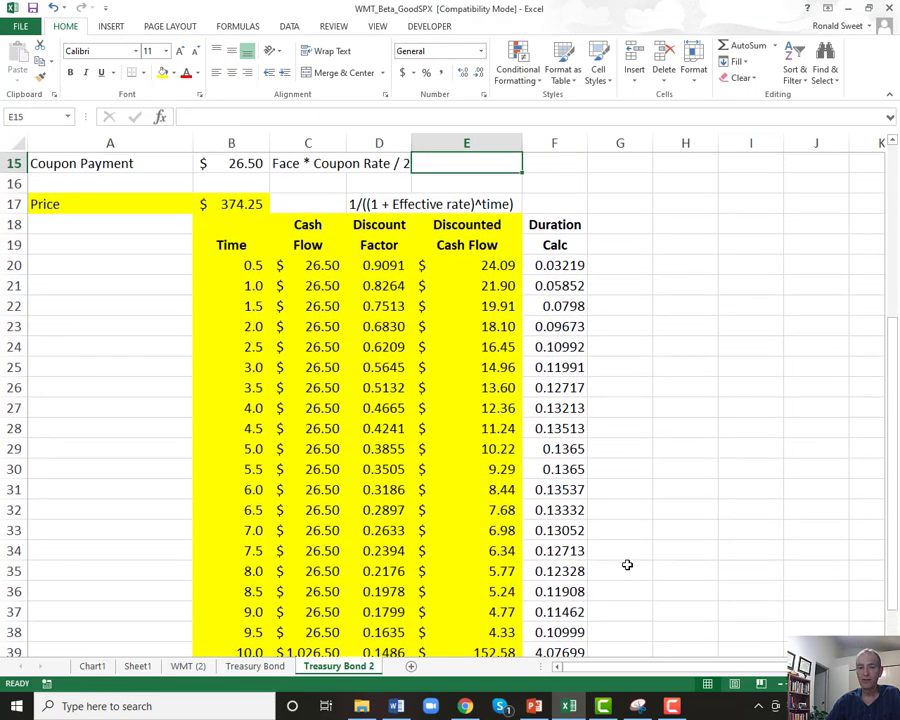
pyautogui.press('Left')
pyautogui.press('Left')
pyautogui.press('Left')
pyautogui.press('Down')
pyautogui.press('Down')
pyautogui.press('Down')
pyautogui.press('Down')
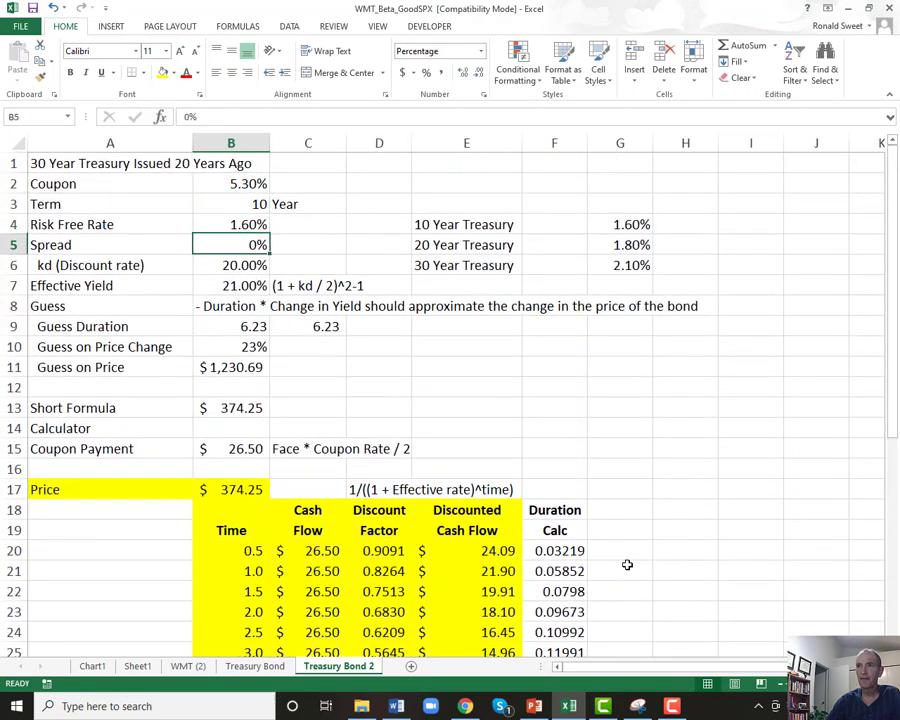
pyautogui.press('Down')
pyautogui.write('+')
pyautogui.press('Up')
pyautogui.write('+')
pyautogui.press('Up')
pyautogui.press('Return')
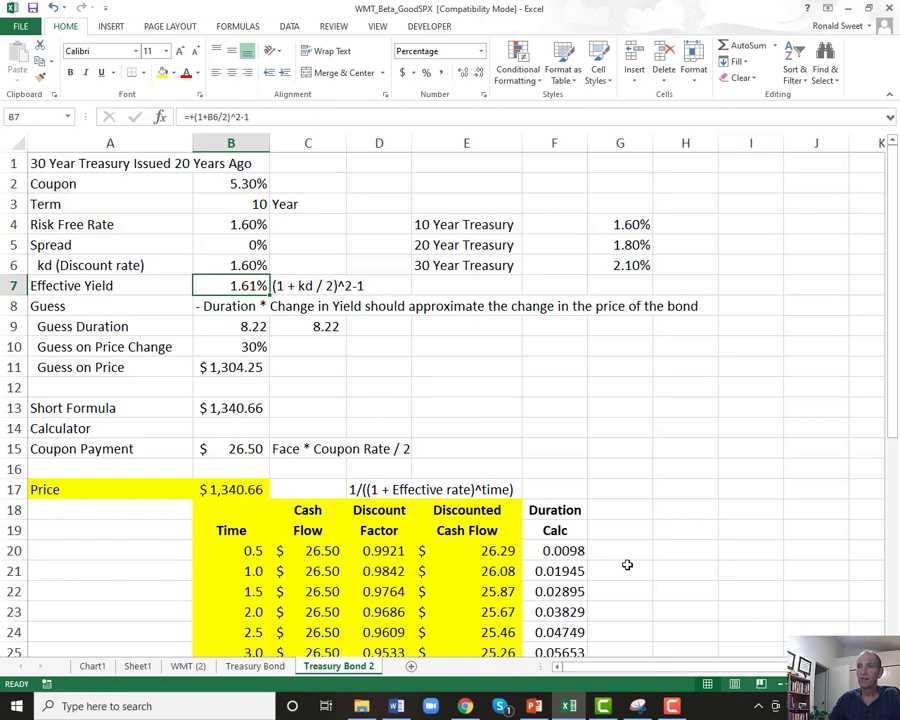
# Examine the discounted cash flows in column E, comparing the final payment in row 39 with the earlier coupon payments.
pyautogui.scroll(-7, 354, 577)
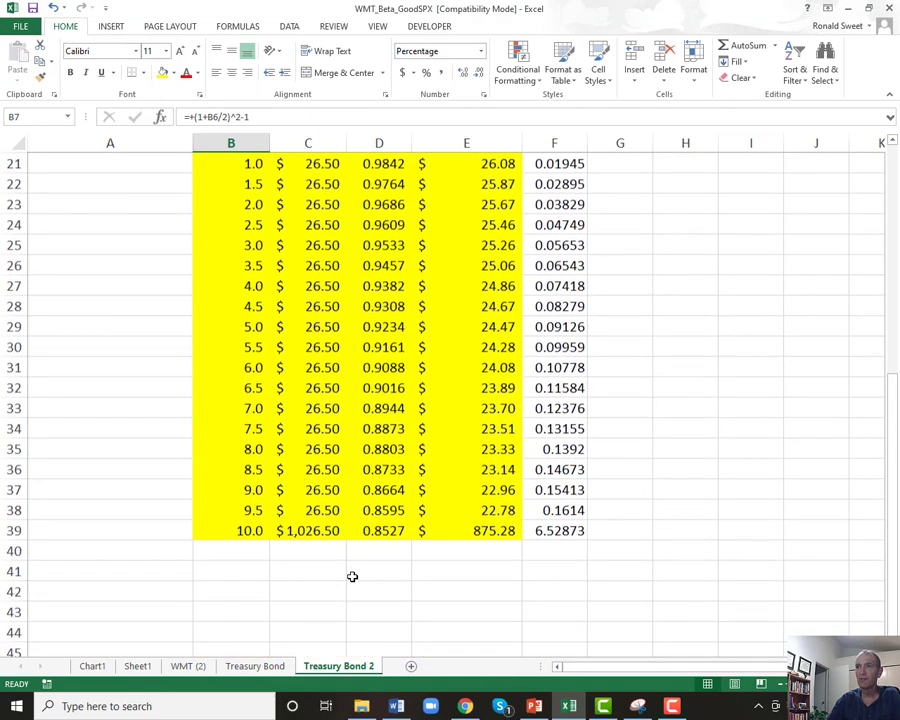
pyautogui.click(240, 530)
pyautogui.click(484, 533)
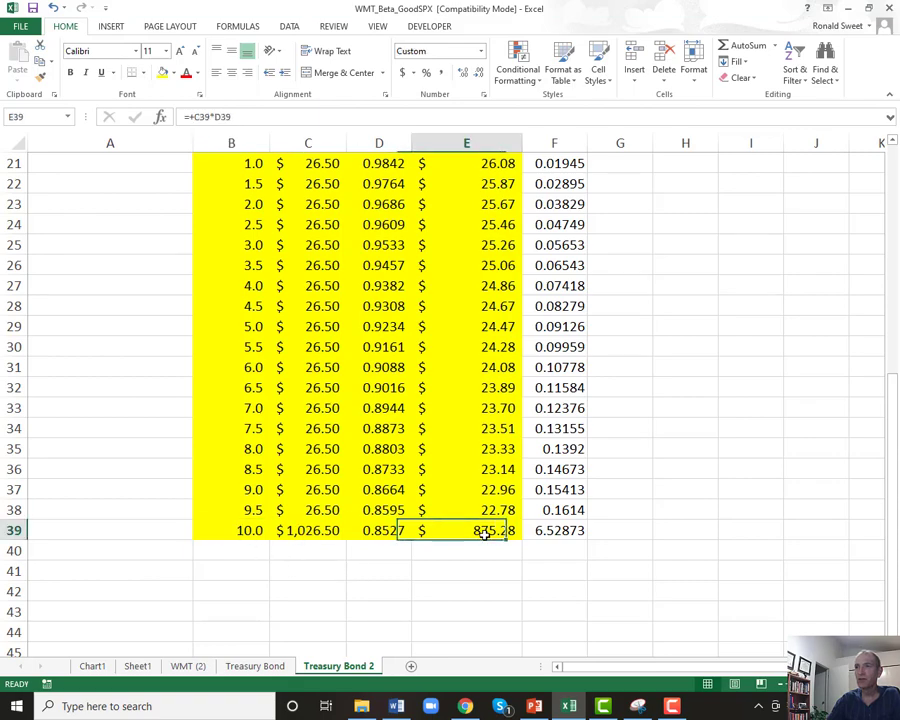
pyautogui.click(257, 430)
pyautogui.click(255, 467)
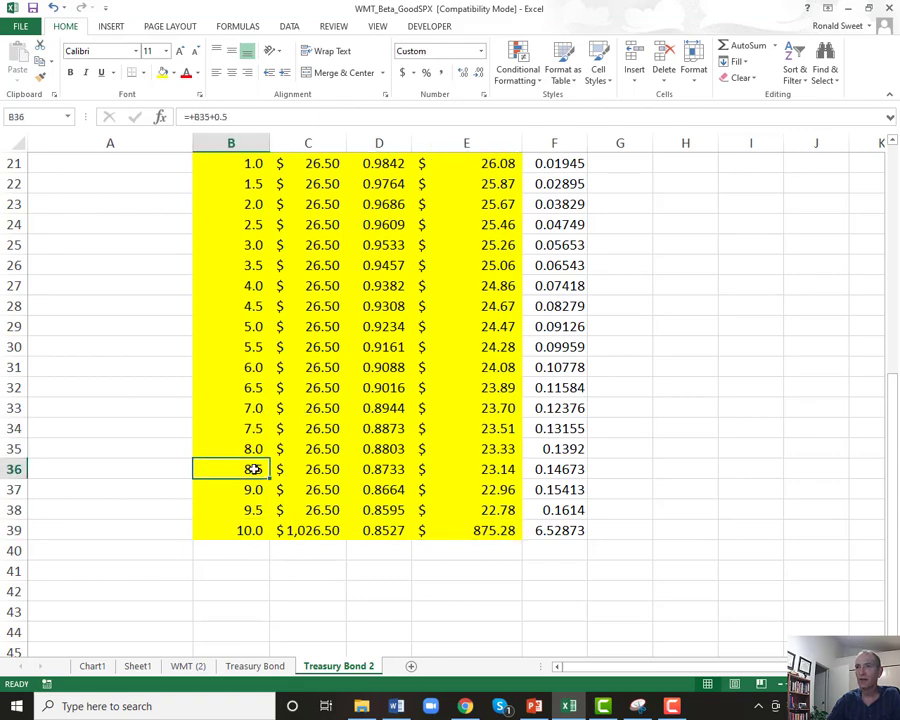
pyautogui.moveTo(243, 529); pyautogui.dragTo(476, 527)
pyautogui.click(478, 515)
pyautogui.click(478, 525)
pyautogui.click(486, 447)
pyautogui.click(488, 466)
pyautogui.click(488, 487)
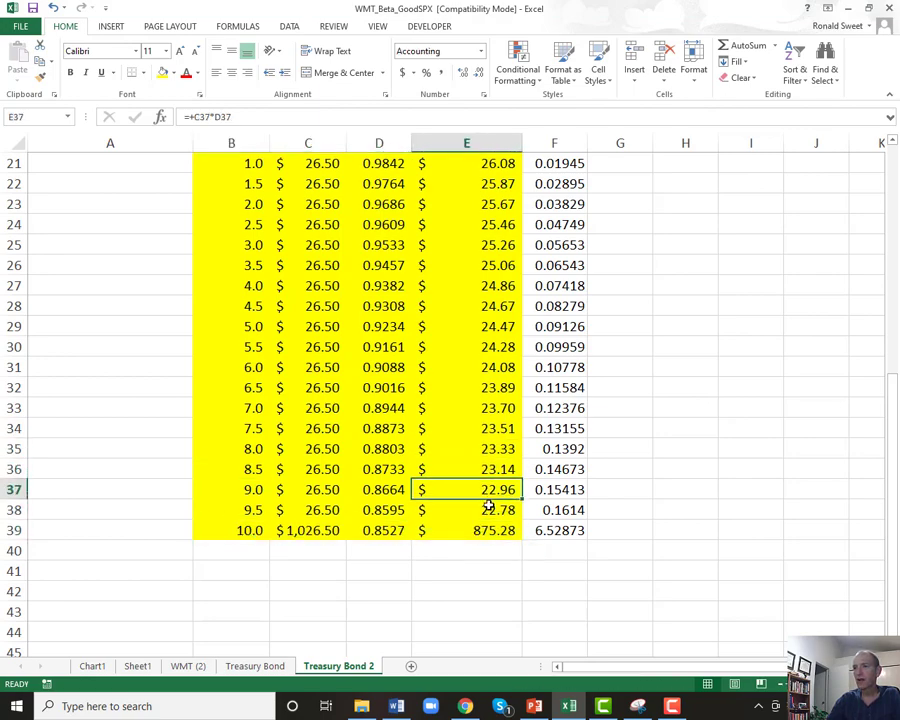
pyautogui.click(488, 507)
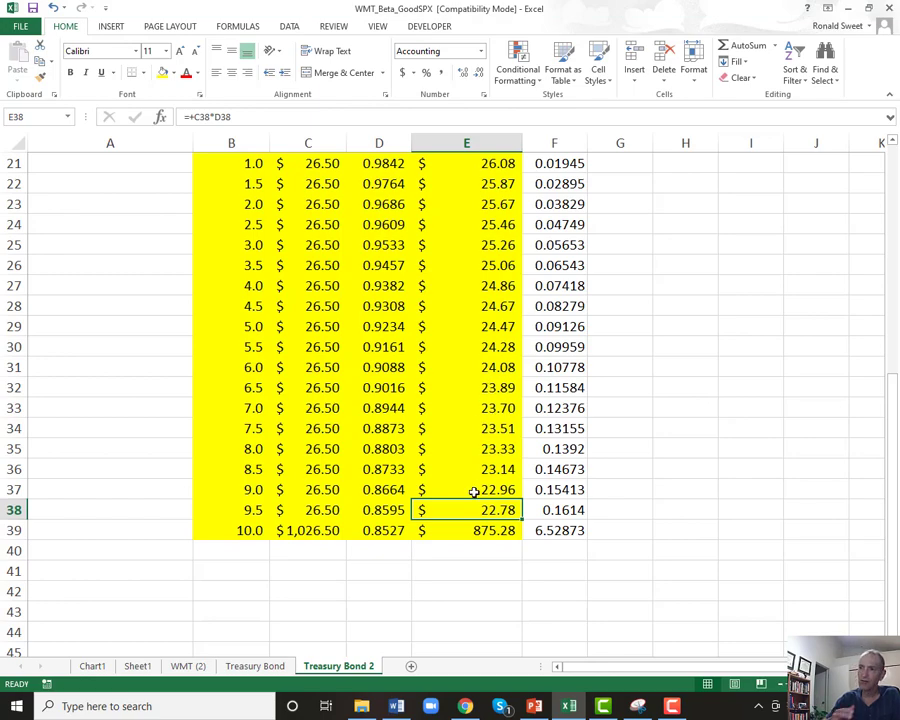
pyautogui.scroll(7, 560, 490)
pyautogui.click(486, 551)
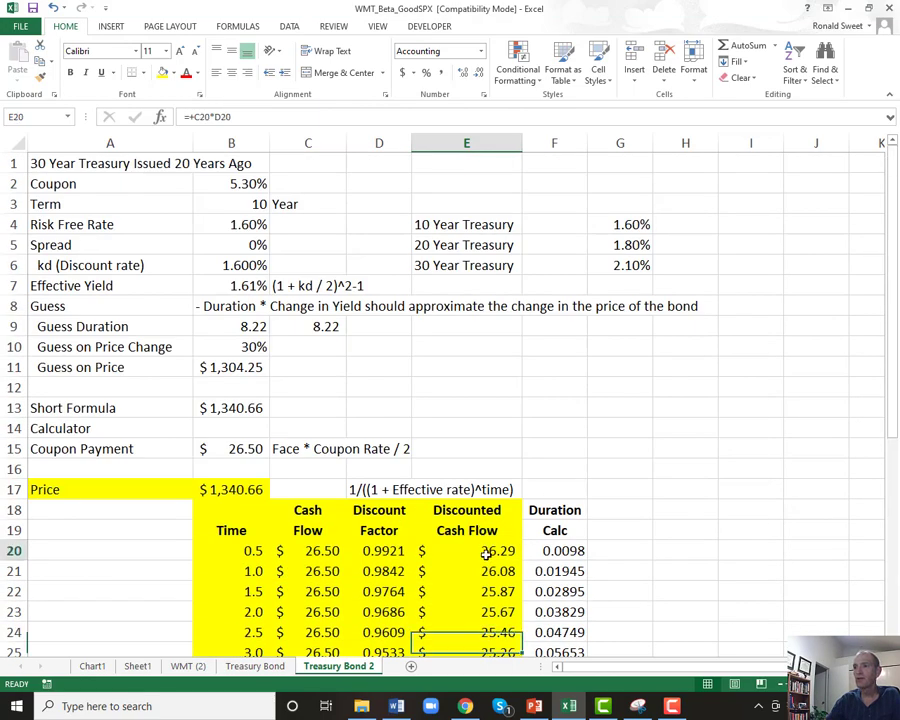
pyautogui.click(476, 571)
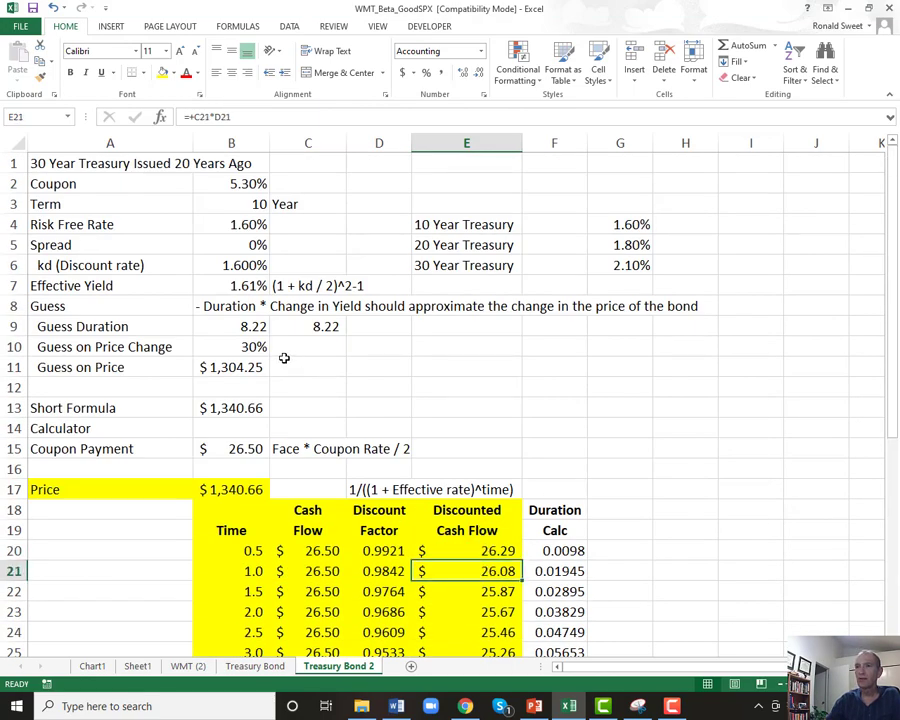
# Try a kd discount rate of 20% in B6, and undo the entry.
pyautogui.click(231, 263)
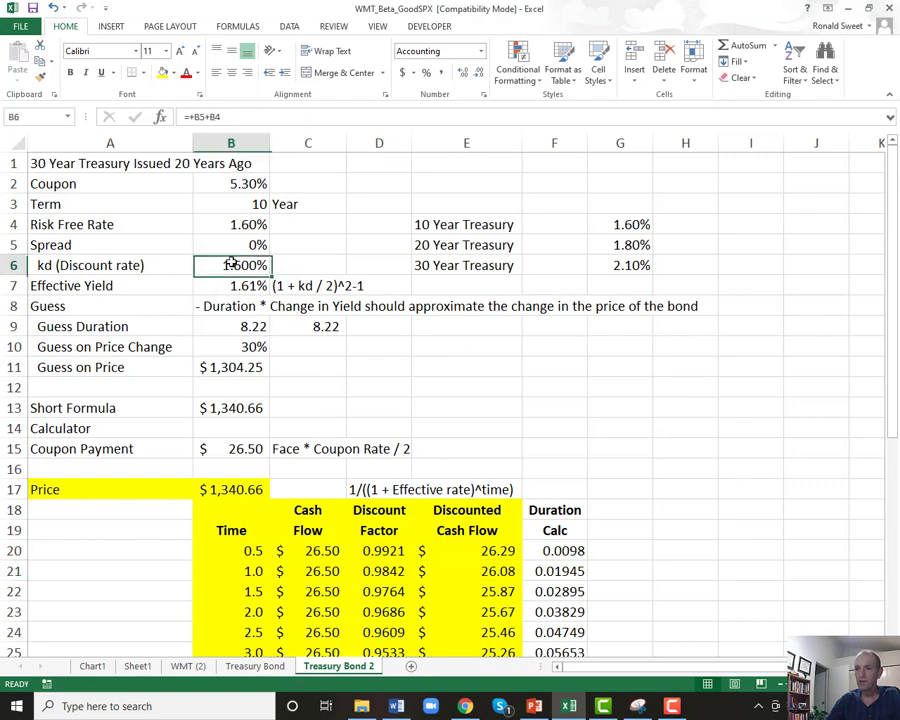
pyautogui.write('20')
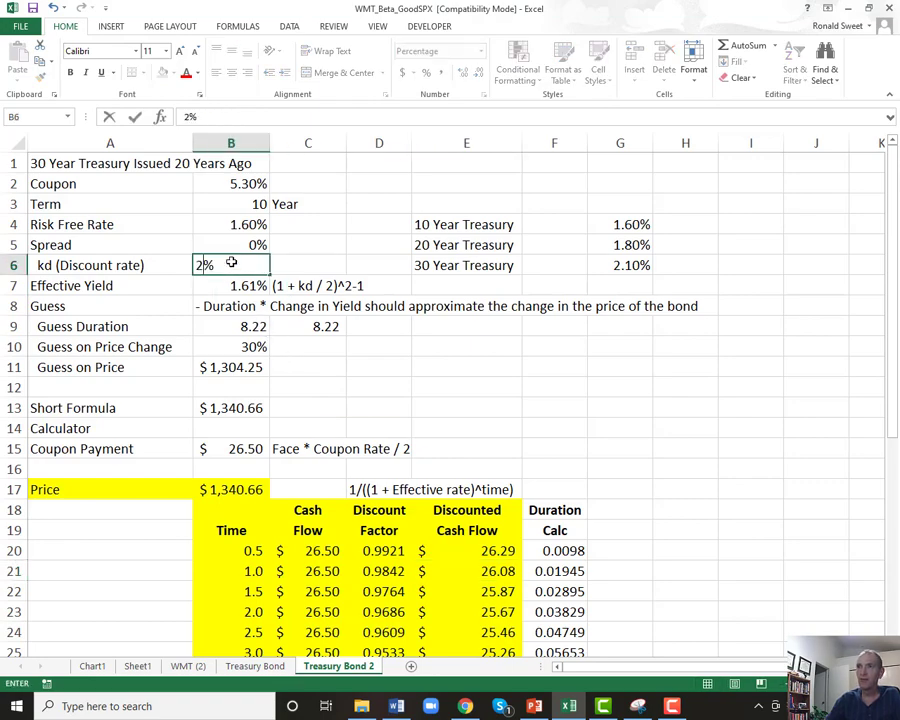
pyautogui.press('Return')
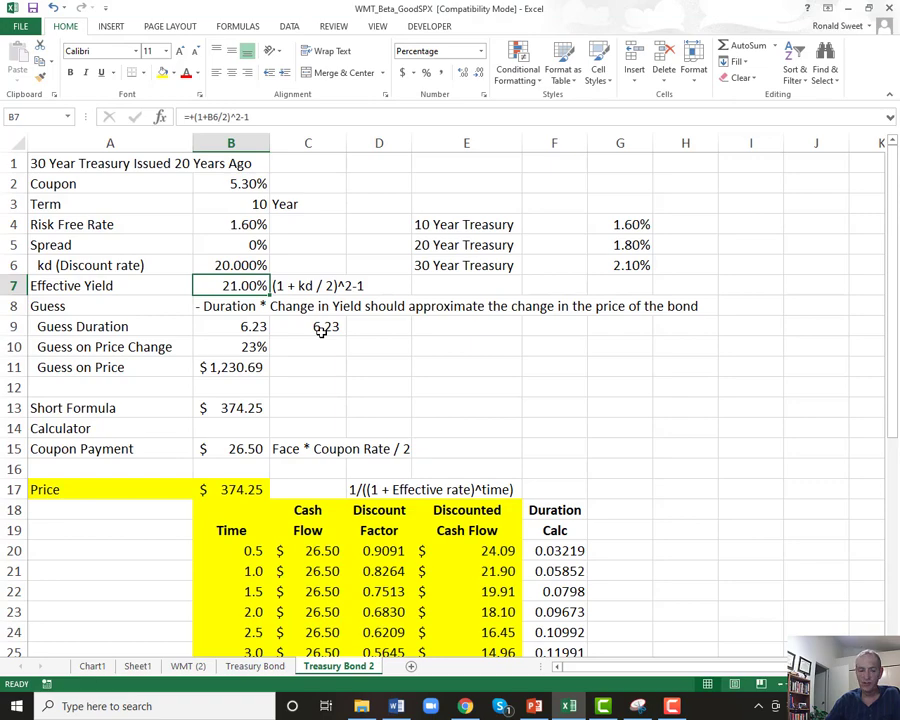
pyautogui.hotkey('ctrl', 'z')
# Try a risk-free rate of 2% in B4, undo it, and return to the kd discount rate cell.
pyautogui.press('Up')
pyautogui.press('Up')
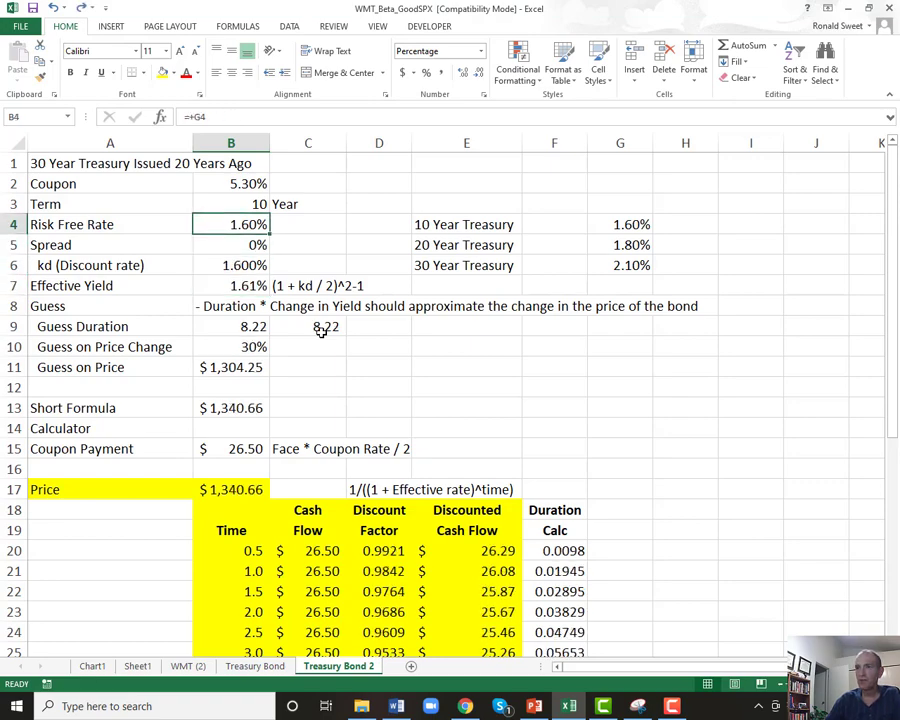
pyautogui.write('2')
pyautogui.press('Return')
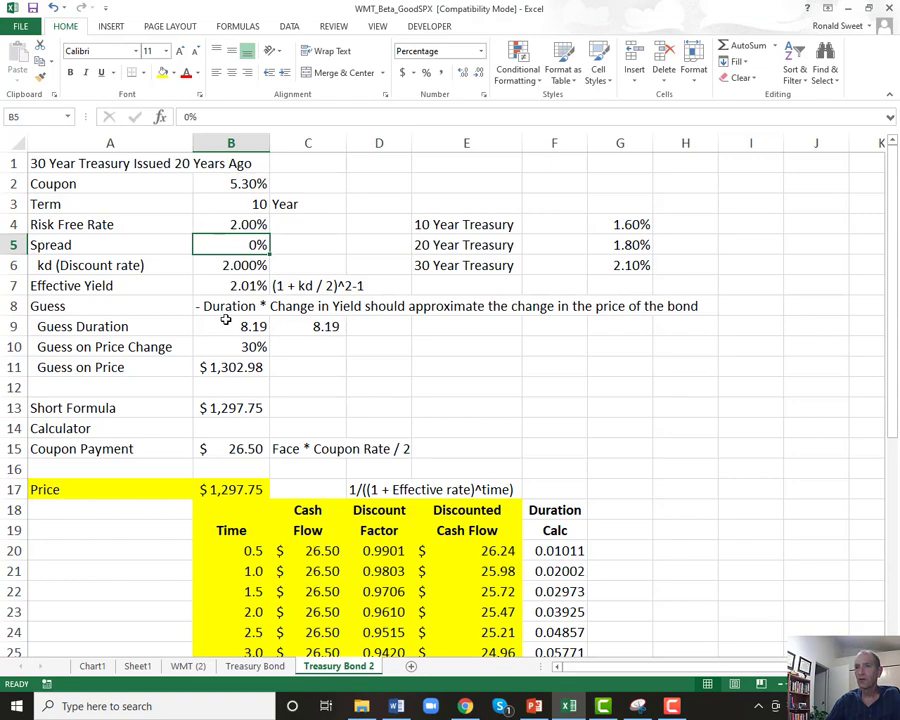
pyautogui.hotkey('ctrl', 'z')
pyautogui.press('Down')
pyautogui.press('Down')
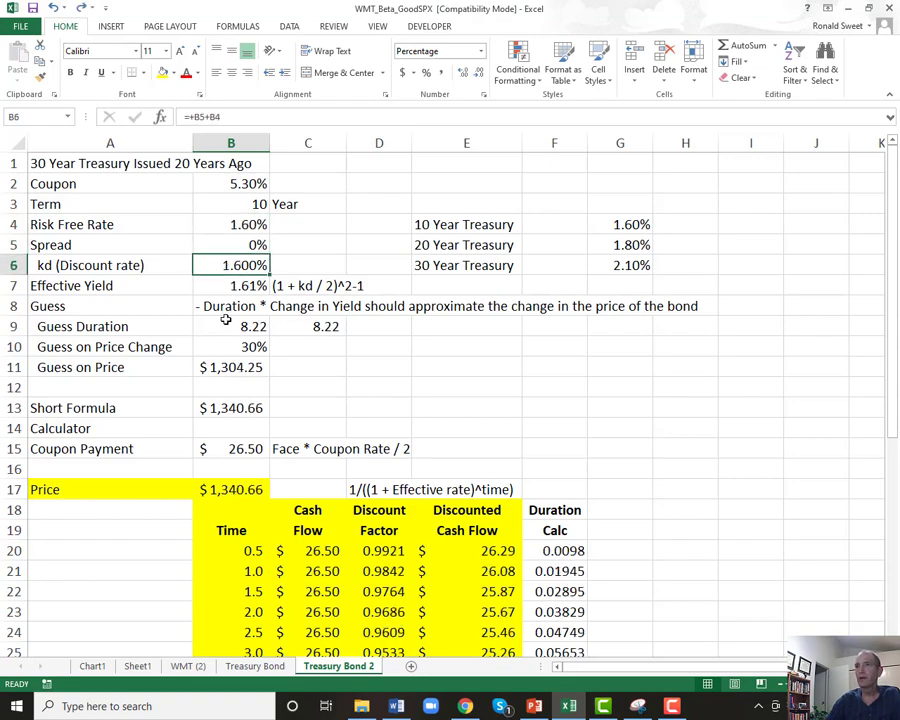
# Try a risk-free rate of 4.5% in cell B4 and undo the change.
pyautogui.press('Up')
pyautogui.press('Up')
pyautogui.write('4.5')
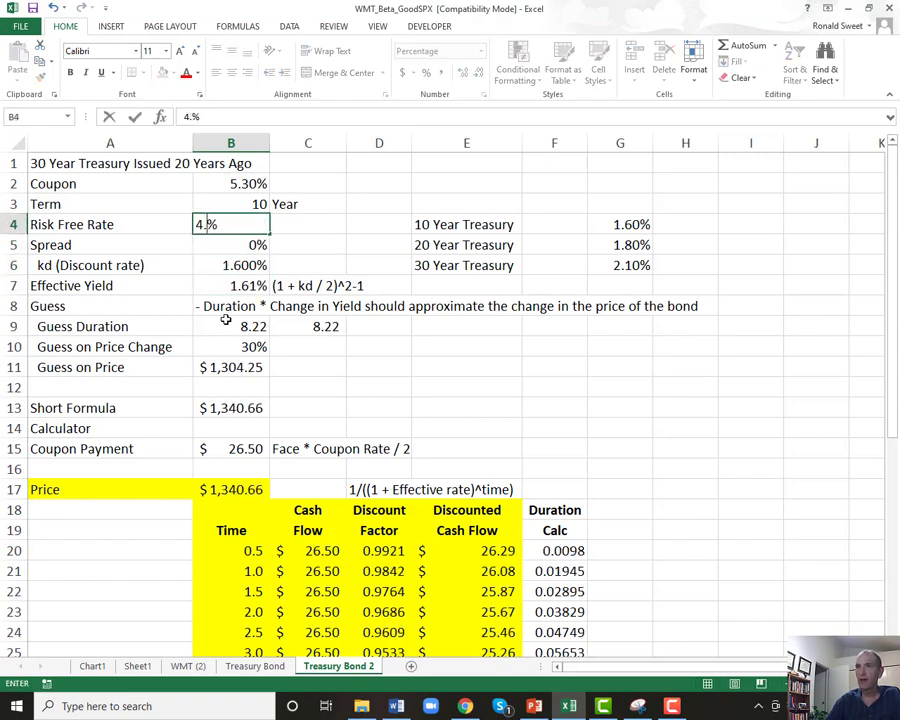
pyautogui.press('Return')
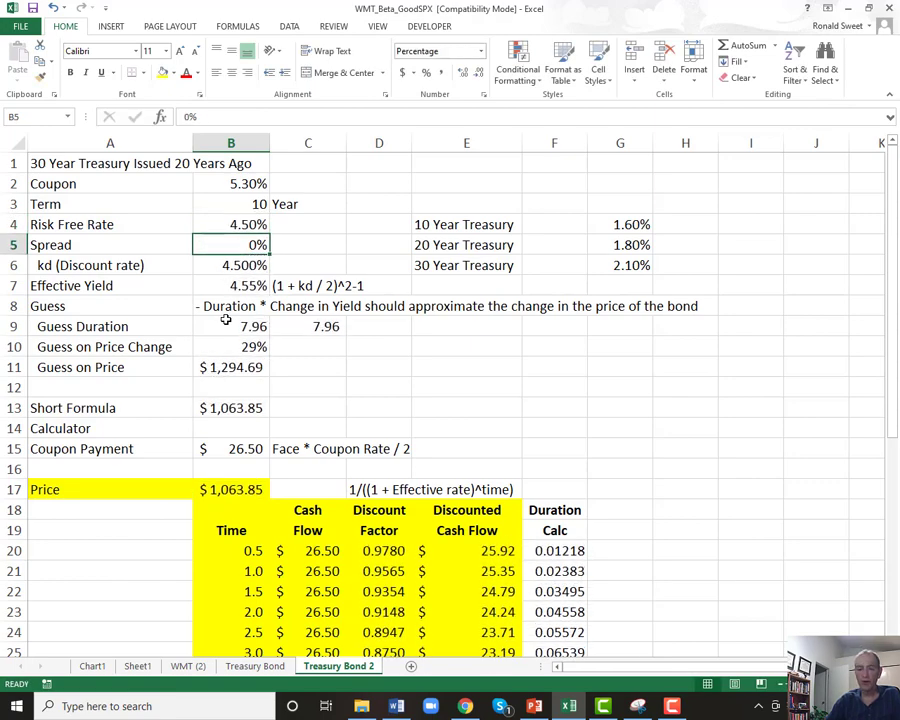
pyautogui.hotkey('ctrl', 'z')
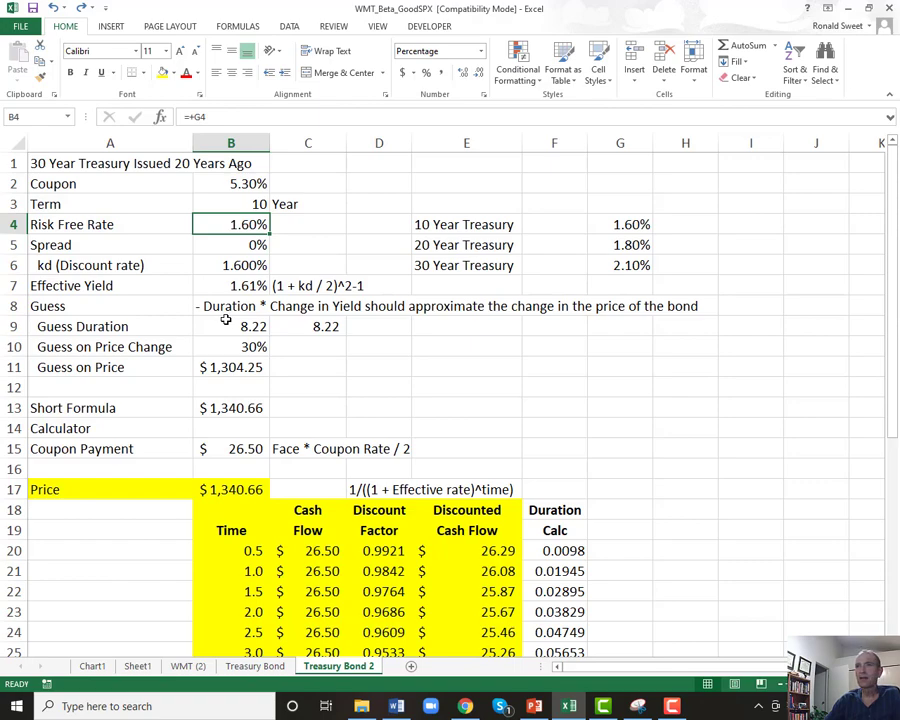
pyautogui.press('Left')
pyautogui.press('Up')
pyautogui.press('Up')
pyautogui.press('Up')
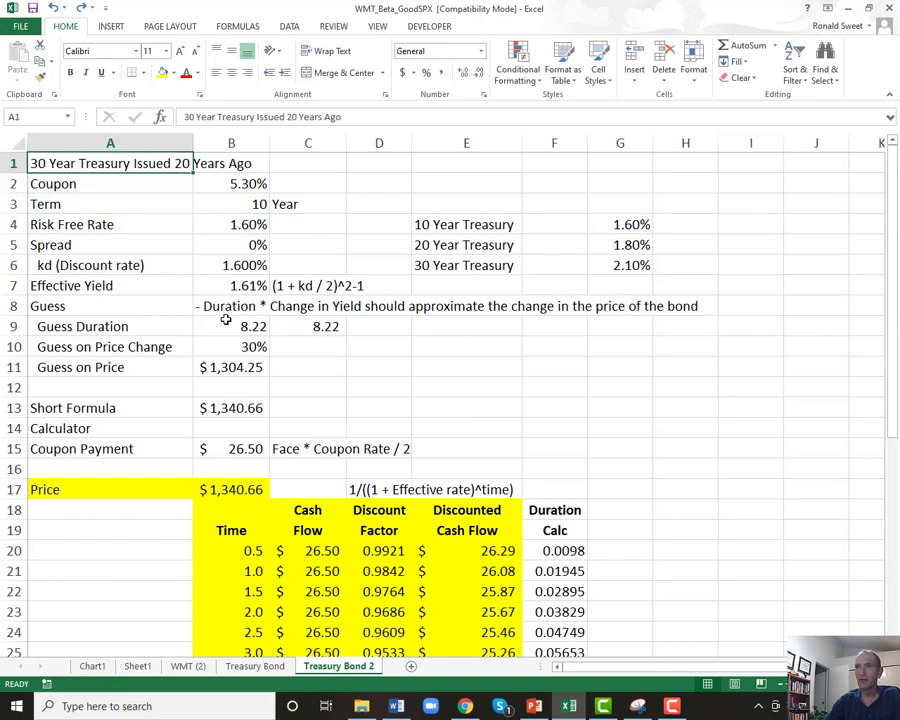
pyautogui.hotkey('shift', 'Down')
pyautogui.hotkey('shift', 'Down')
pyautogui.hotkey('shift', 'Down')
pyautogui.hotkey('shift', 'Down')
pyautogui.hotkey('shift', 'Down')
pyautogui.hotkey('shift', 'Down')
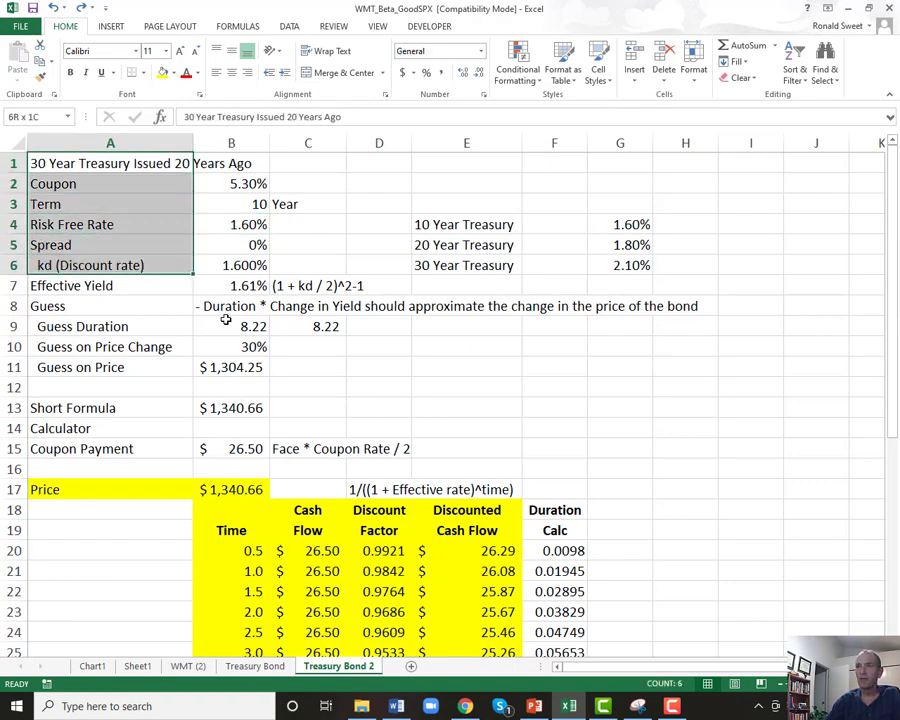
pyautogui.hotkey('shift', 'Right')
pyautogui.hotkey('shift', 'Right')
pyautogui.hotkey('shift', 'Right')
pyautogui.hotkey('shift', 'Right')
pyautogui.hotkey('shift', 'Right')
pyautogui.hotkey('shift', 'Right')
pyautogui.hotkey('shift', 'Right')
pyautogui.hotkey('shift', 'Down')
pyautogui.hotkey('shift', 'Up')
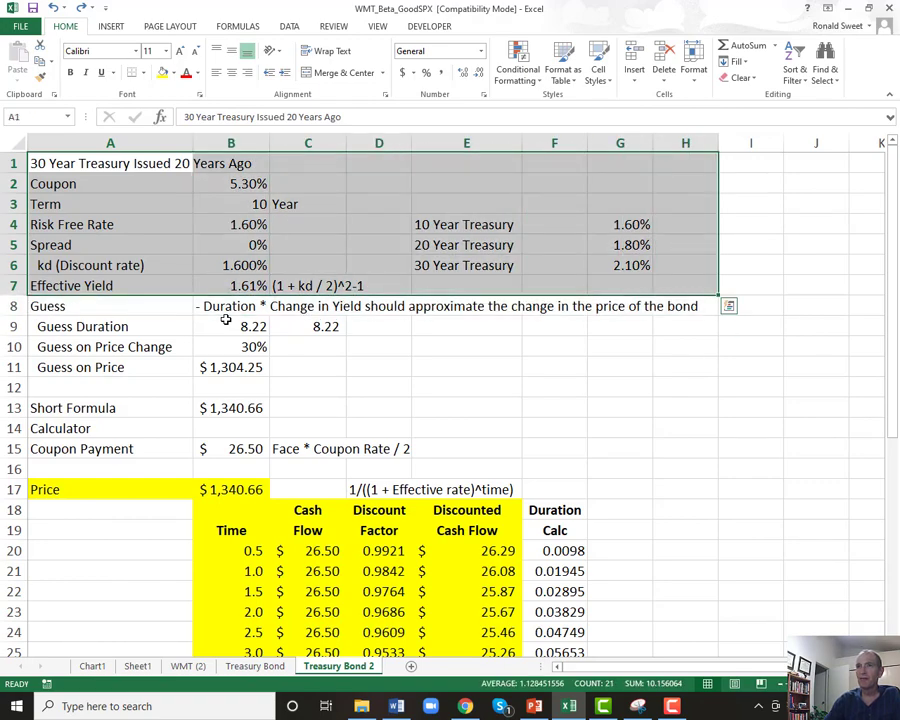
pyautogui.hotkey('shift', 'Up')
pyautogui.hotkey('shift', 'Up')
pyautogui.hotkey('shift', 'Up')
pyautogui.hotkey('shift', 'Up')
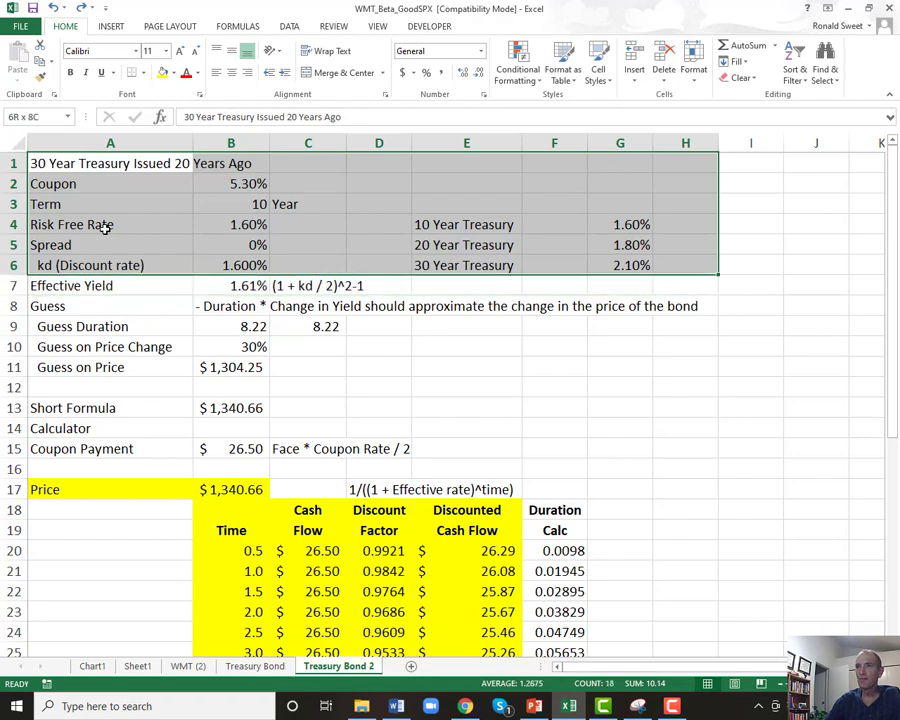
pyautogui.hotkey('shift', 'Left')
pyautogui.hotkey('shift', 'Right')
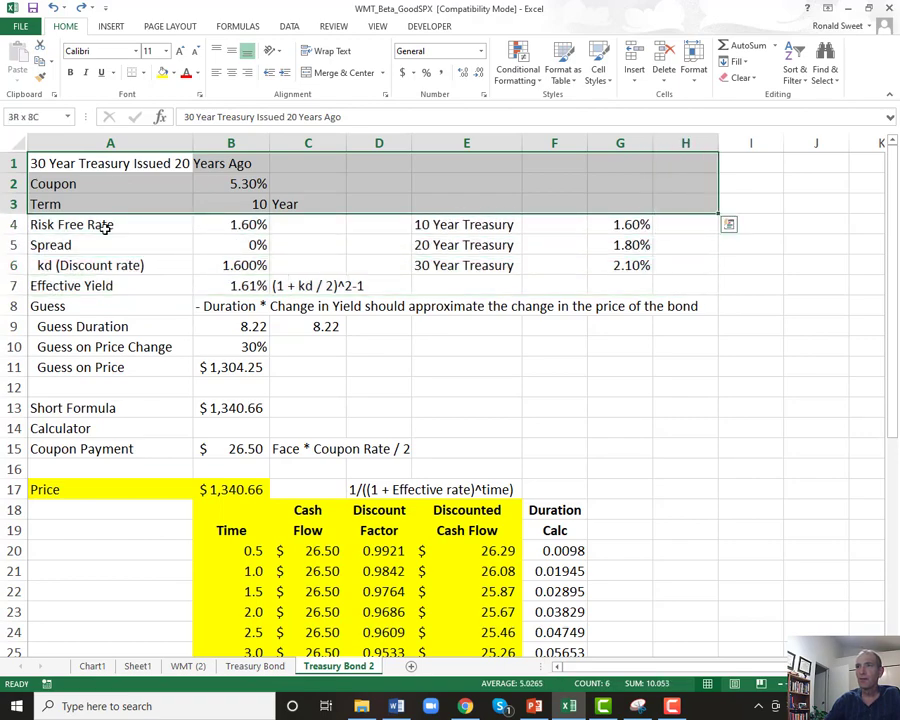
pyautogui.hotkey('shift', 'Left')
pyautogui.hotkey('shift', 'Left')
pyautogui.hotkey('shift', 'Left')
pyautogui.hotkey('shift', 'Left')
pyautogui.hotkey('shift', 'Left')
pyautogui.hotkey('shift', 'Left')
pyautogui.hotkey('shift', 'Left')
pyautogui.hotkey('shift', 'Up')
pyautogui.hotkey('shift', 'Up')
pyautogui.hotkey('shift', 'Down')
pyautogui.hotkey('shift', 'Down')
pyautogui.hotkey('shift', 'Right')
pyautogui.hotkey('shift', 'Right')
pyautogui.hotkey('shift', 'Left')
pyautogui.hotkey('shift', 'Left')
pyautogui.hotkey('shift', 'Up')
pyautogui.hotkey('shift', 'Up')
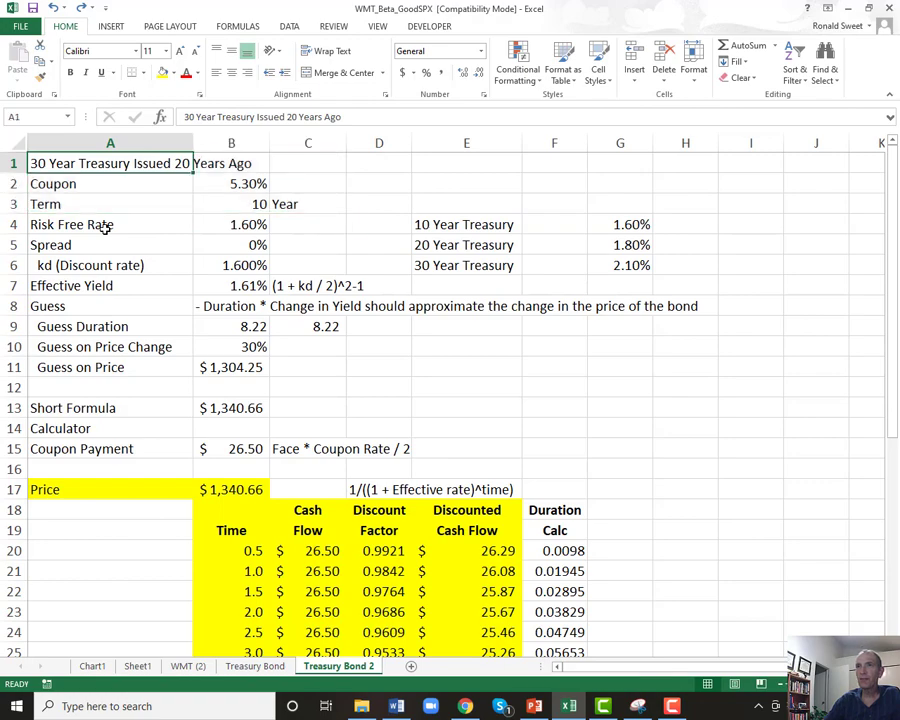
# Fill the title and coupon cells A1:B2 and the Treasury yield table E4:G6 with light green.
pyautogui.hotkey('shift', 'Right')
pyautogui.hotkey('shift', 'Down')
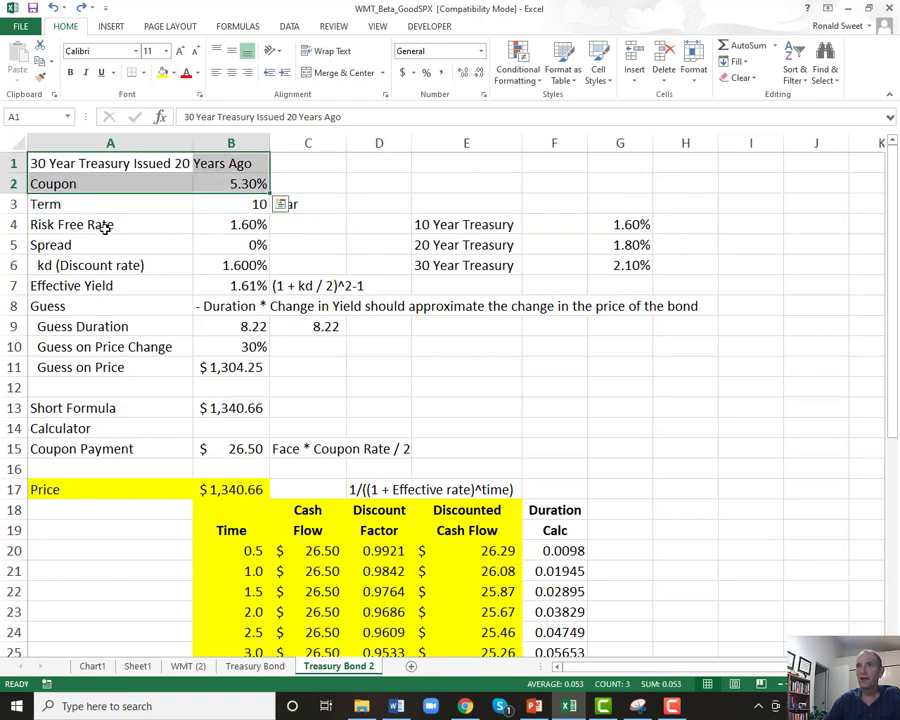
pyautogui.click(173, 73)
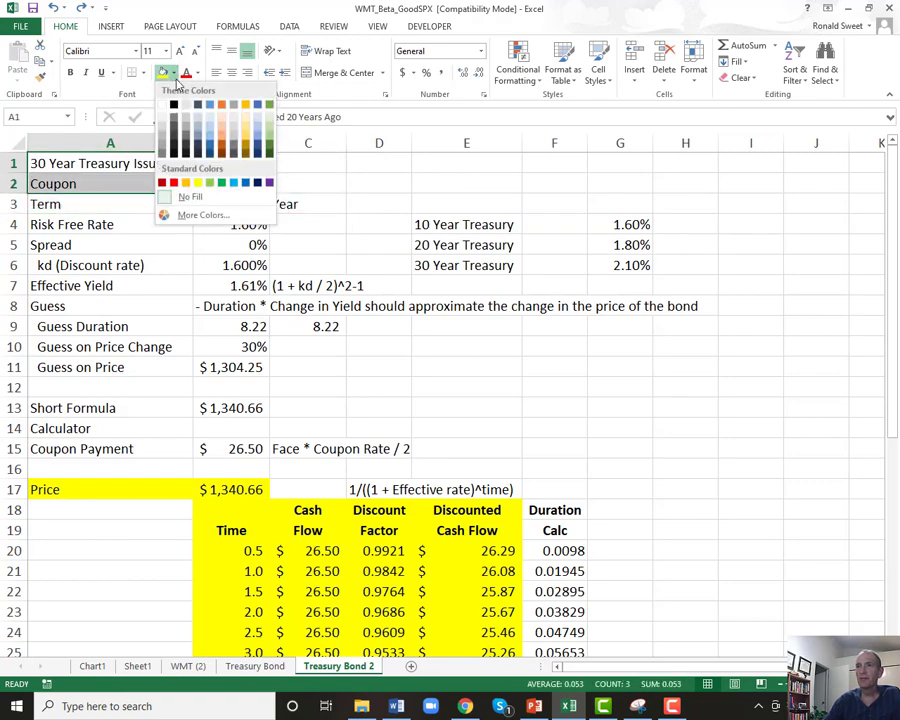
pyautogui.click(209, 184)
pyautogui.moveTo(444, 226); pyautogui.dragTo(625, 267)
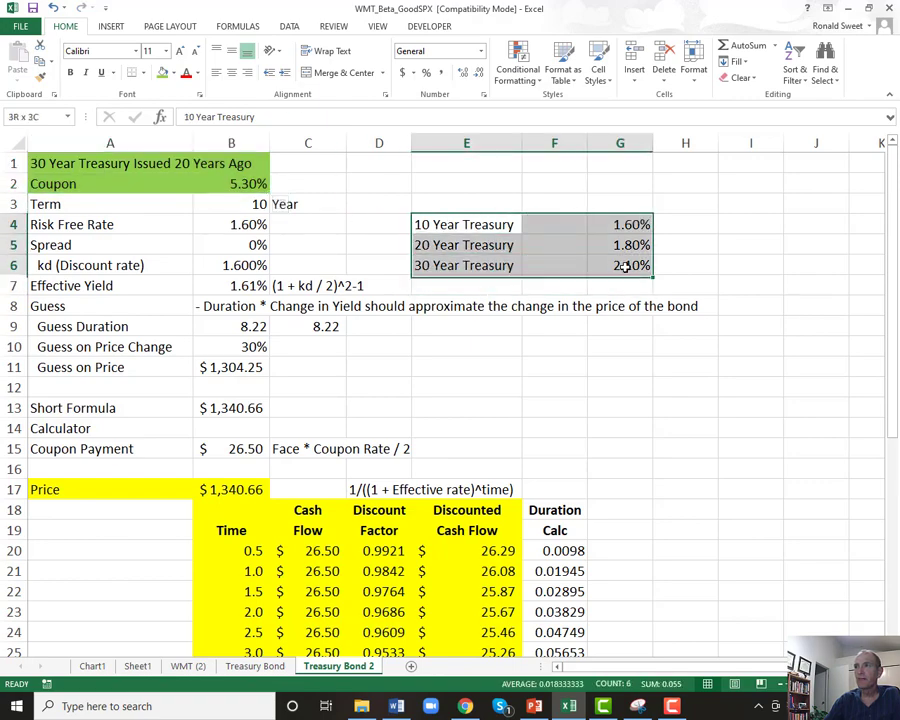
pyautogui.click(162, 73)
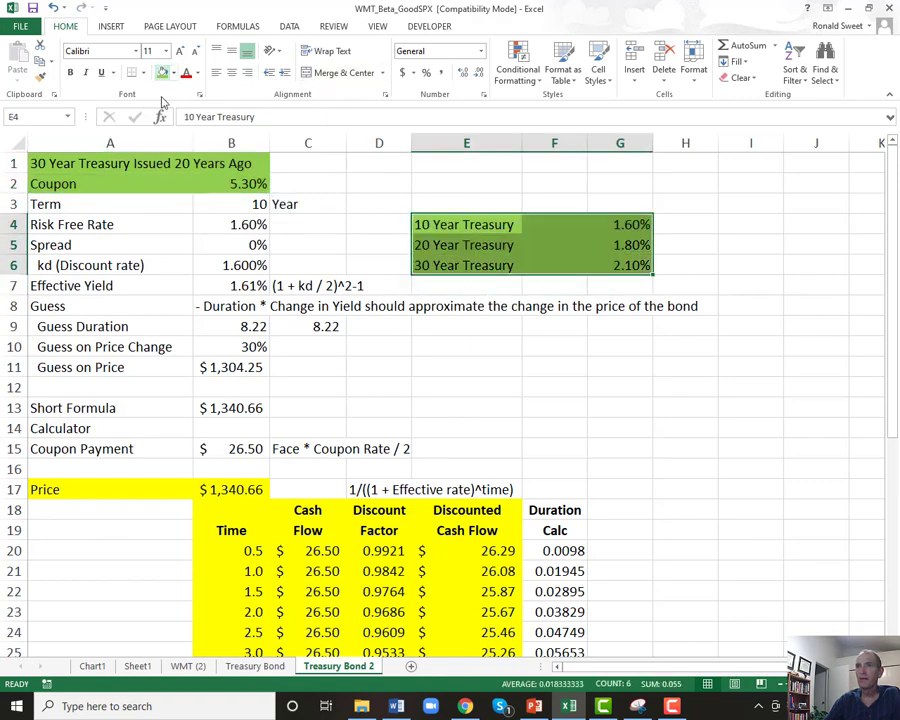
# Examine the highlighted bond title, coupon and Treasury yields, and the calculation block spanning A3:G21.
pyautogui.click(91, 163)
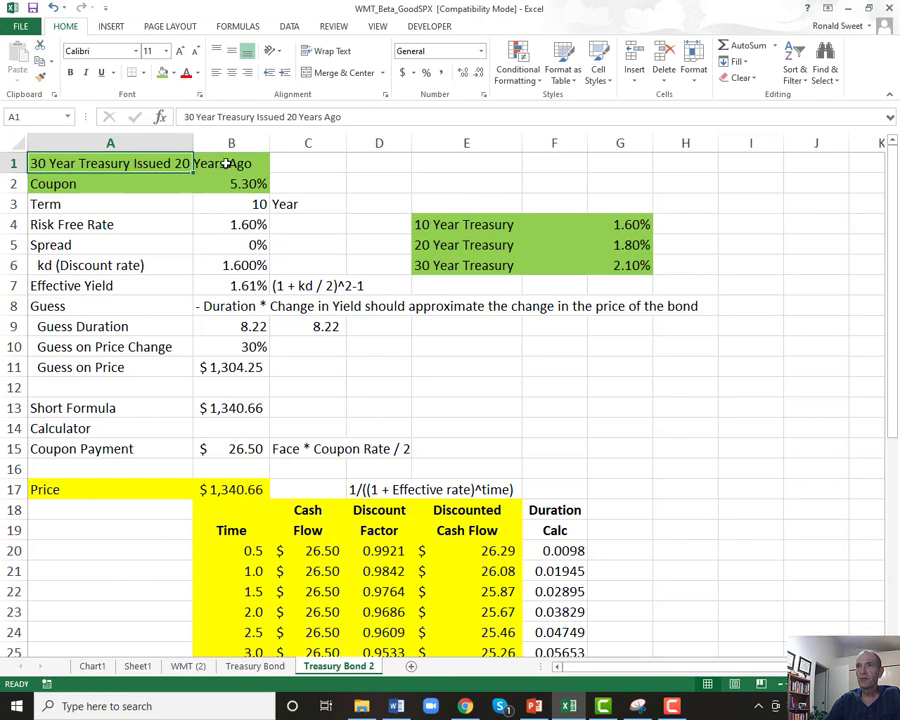
pyautogui.click(60, 185)
pyautogui.click(233, 184)
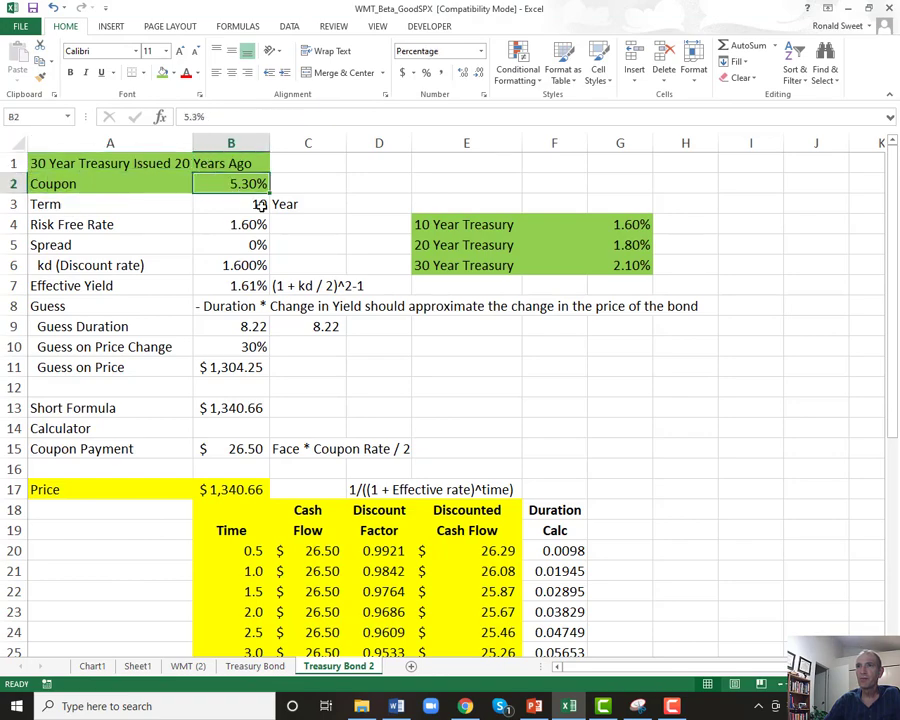
pyautogui.moveTo(416, 224); pyautogui.dragTo(630, 266)
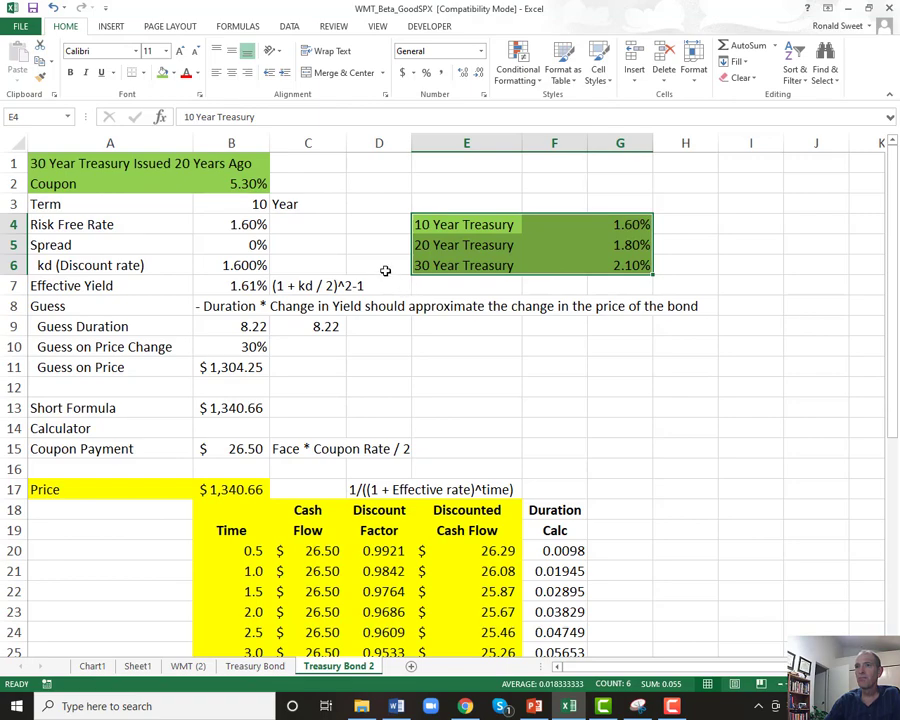
pyautogui.moveTo(198, 155); pyautogui.dragTo(199, 178)
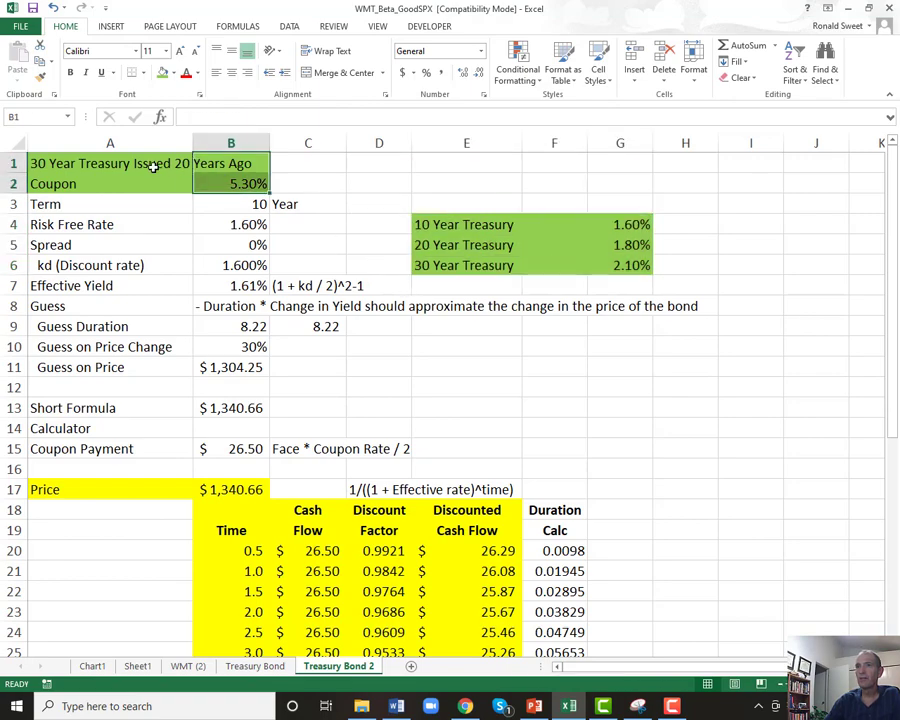
pyautogui.click(140, 170)
pyautogui.click(239, 185)
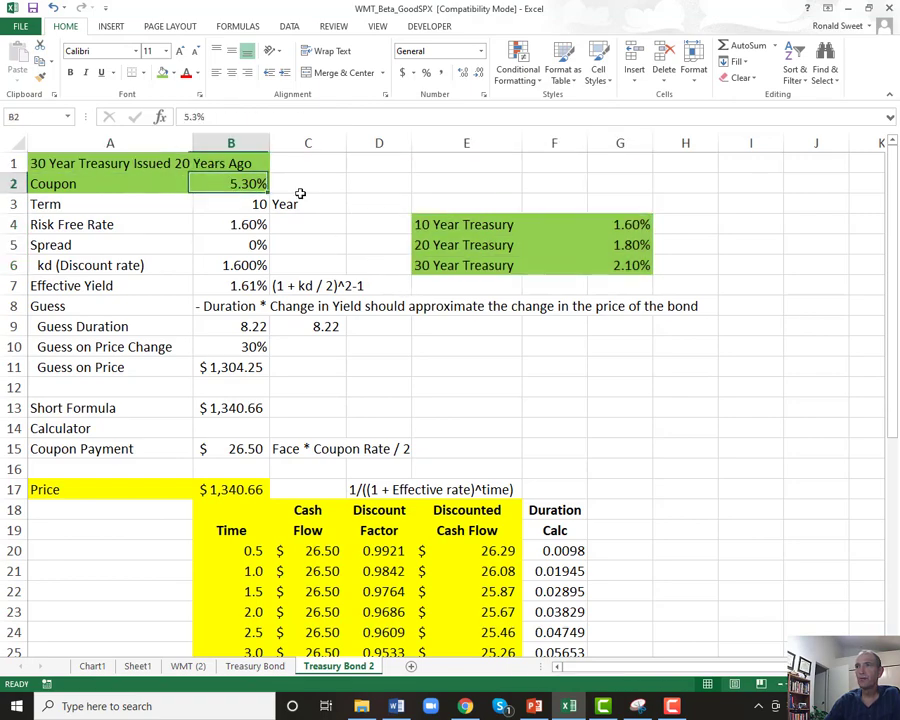
pyautogui.click(630, 226)
pyautogui.click(630, 244)
pyautogui.click(630, 262)
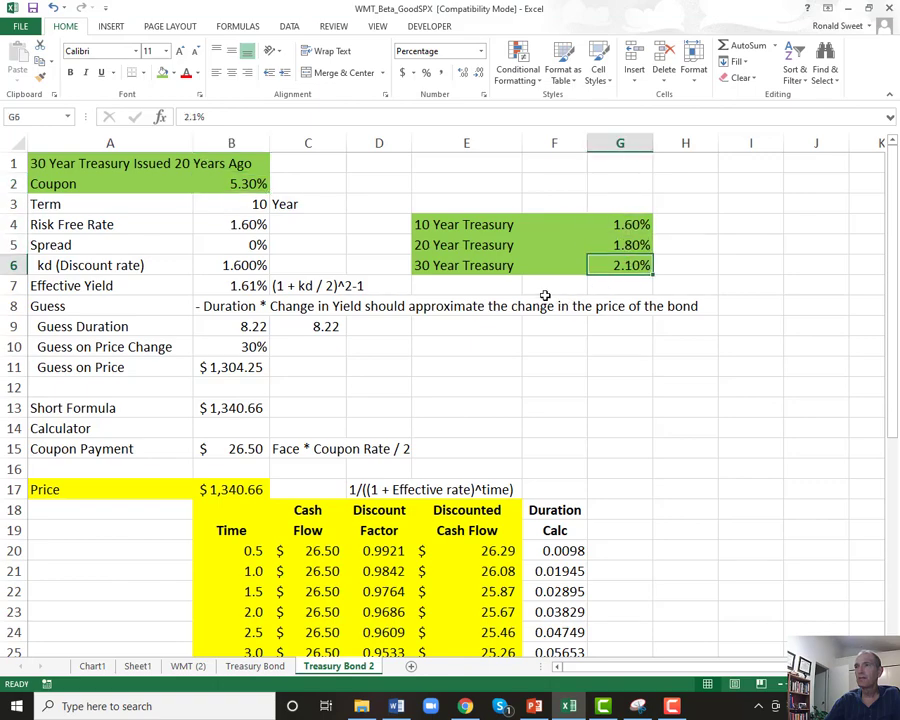
pyautogui.moveTo(623, 244); pyautogui.dragTo(623, 264)
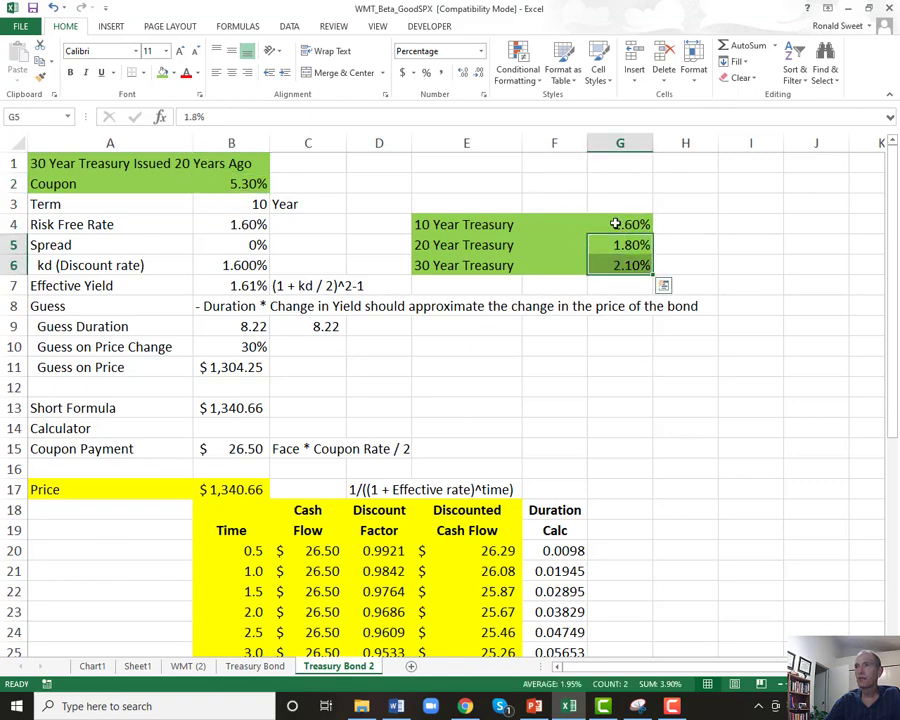
pyautogui.moveTo(74, 206); pyautogui.dragTo(623, 566)
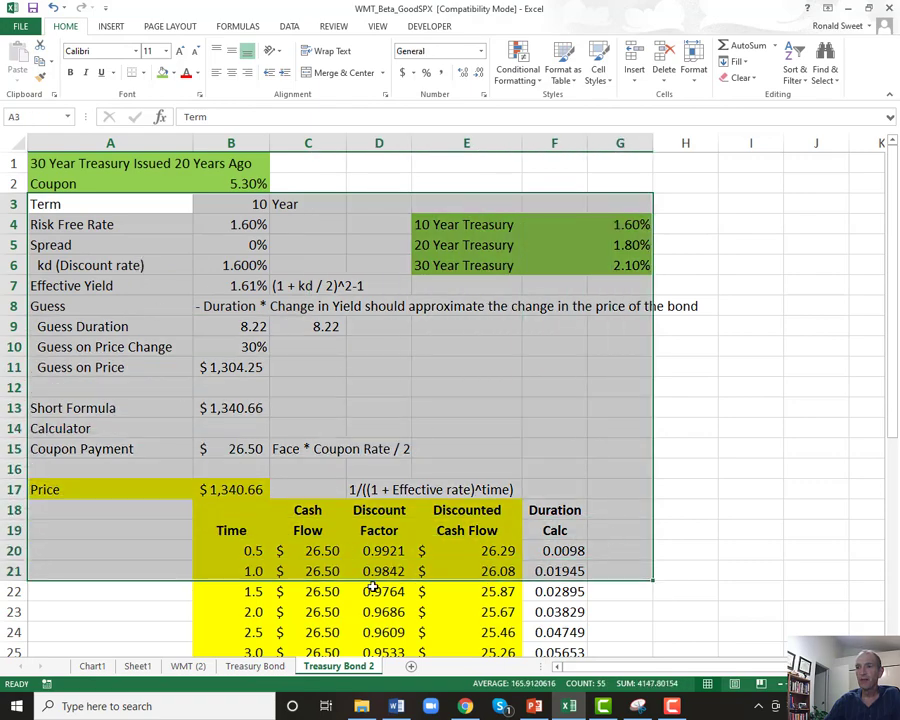
# Add a new worksheet after Treasury Bond 2 and name it Corporate Bond.
pyautogui.click(410, 667)
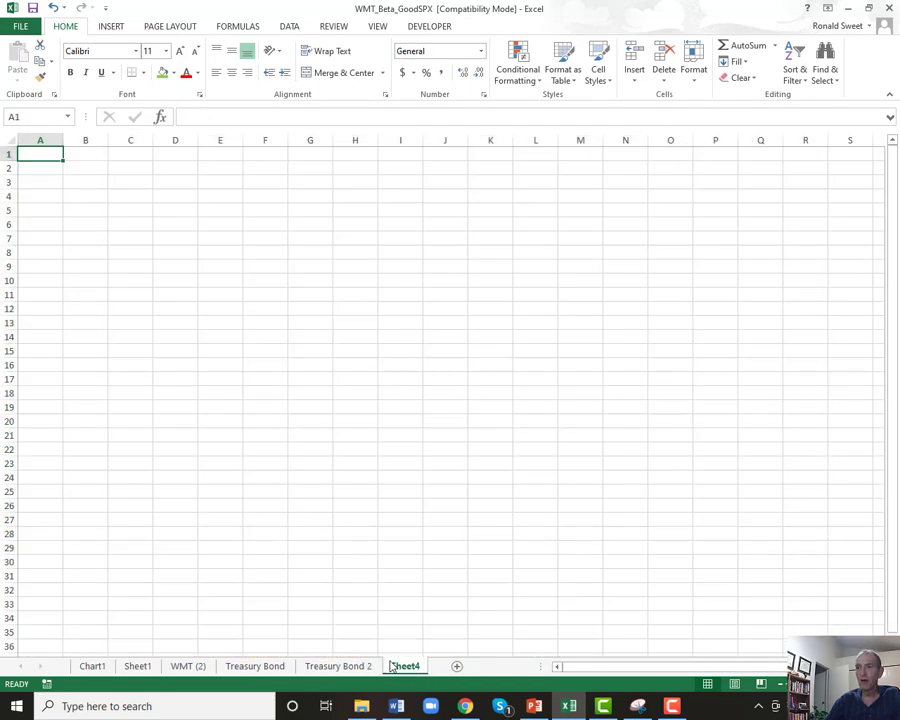
pyautogui.doubleClick(400, 667)
pyautogui.write('Co')
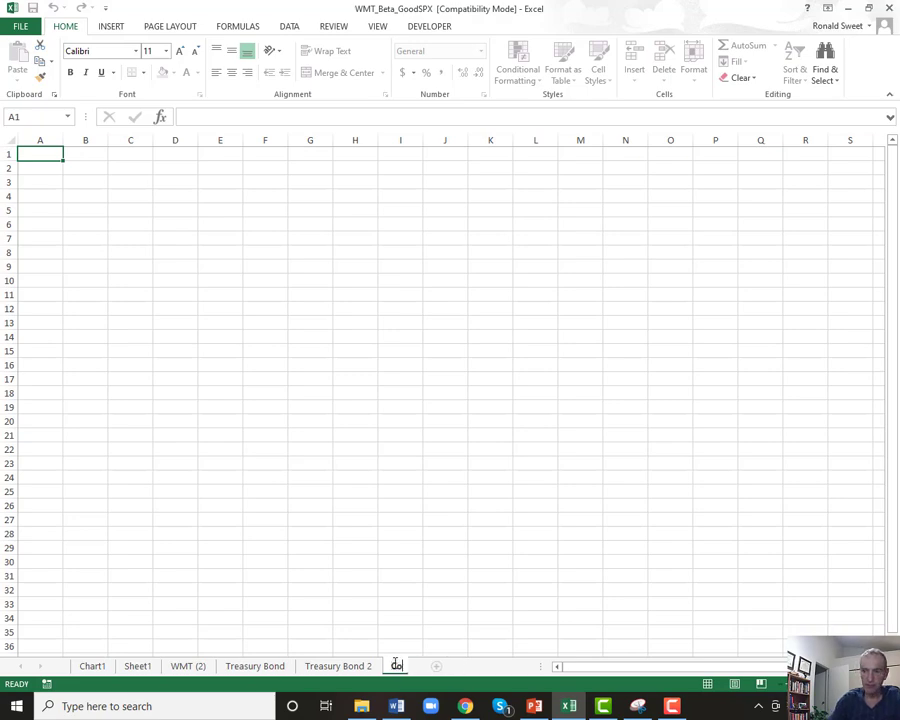
pyautogui.write('rporate Bond')
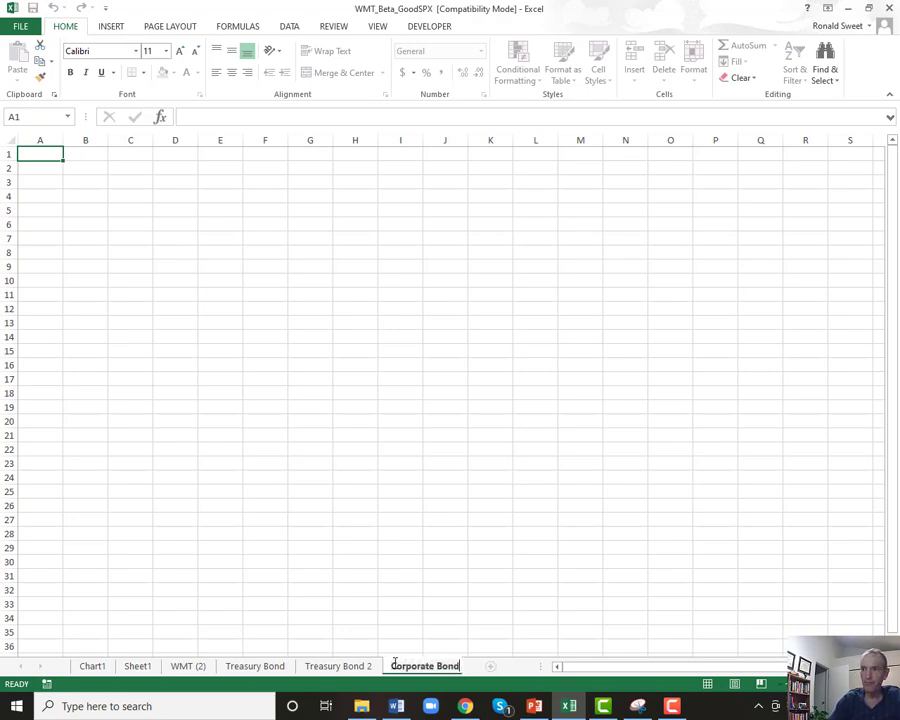
pyautogui.press('Return')
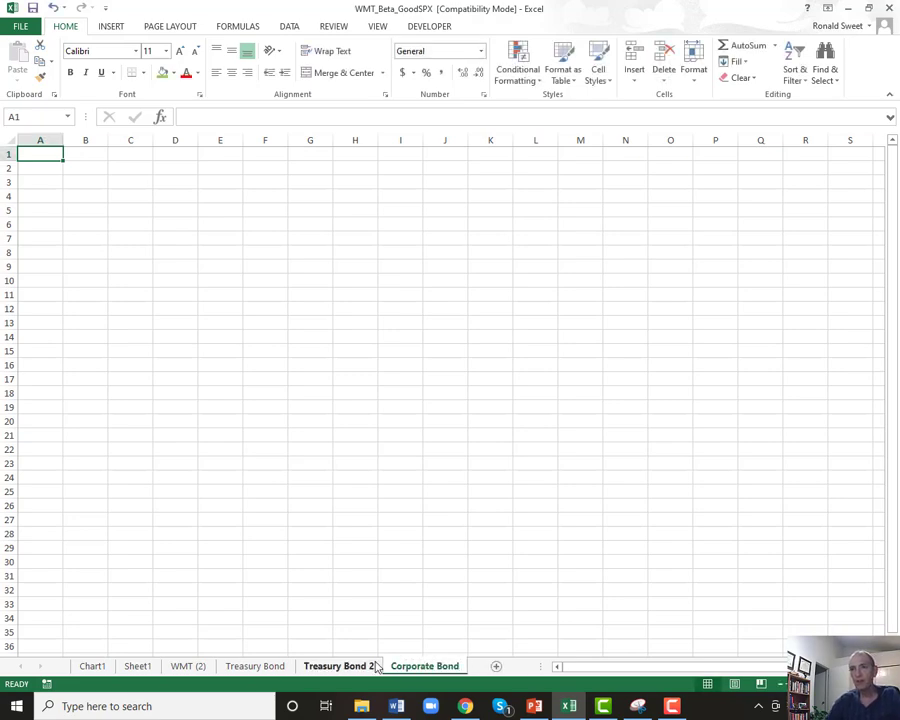
# Enter the title "IBM 20 Year Bond Issued 10 Years Ago" in cell A1 of the Corporate Bond sheet.
pyautogui.scroll(1, 371, 665)
pyautogui.scroll(3, 371, 665)
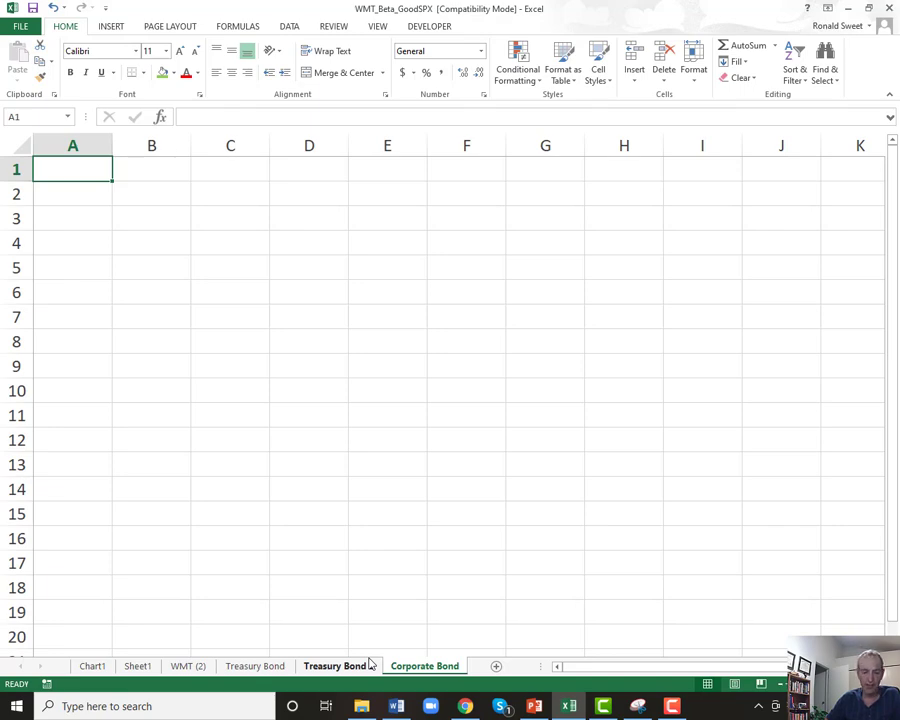
pyautogui.write('IMBM')
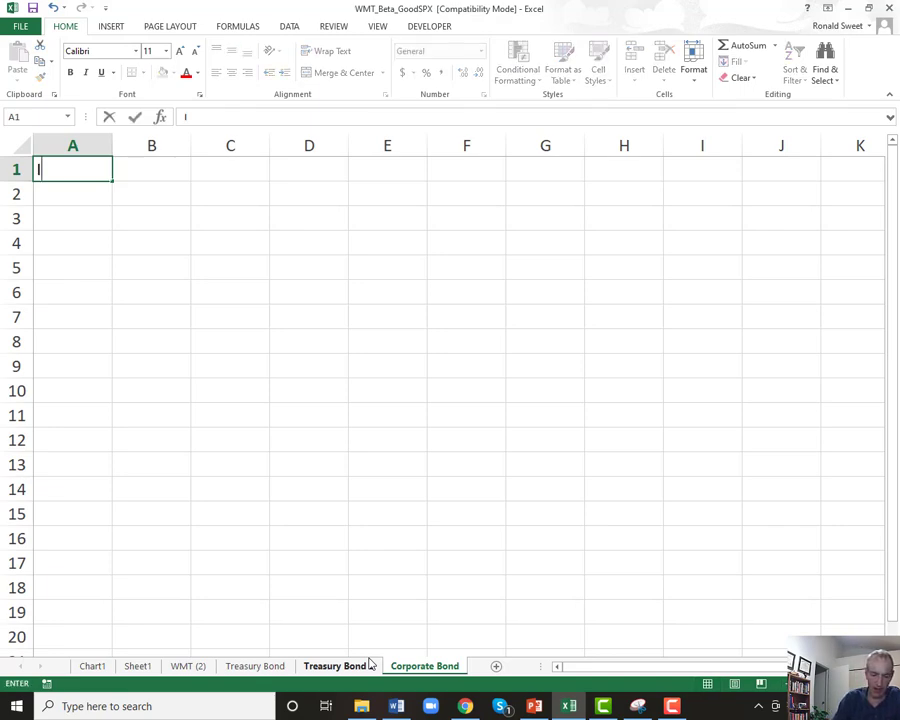
pyautogui.press('BackSpace')
pyautogui.press('BackSpace')
pyautogui.press('BackSpace')
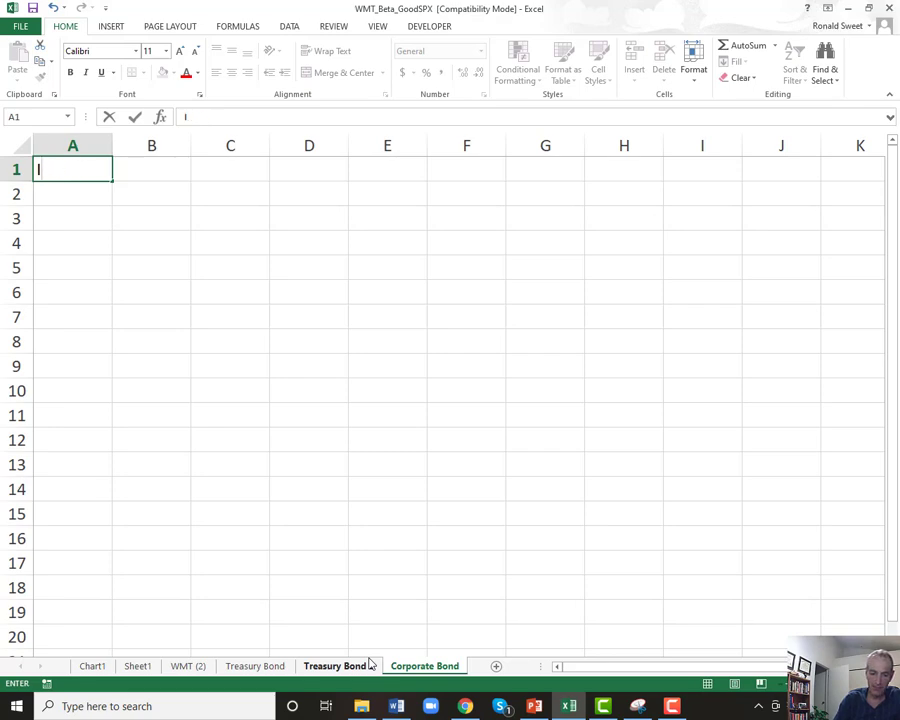
pyautogui.write('BM')
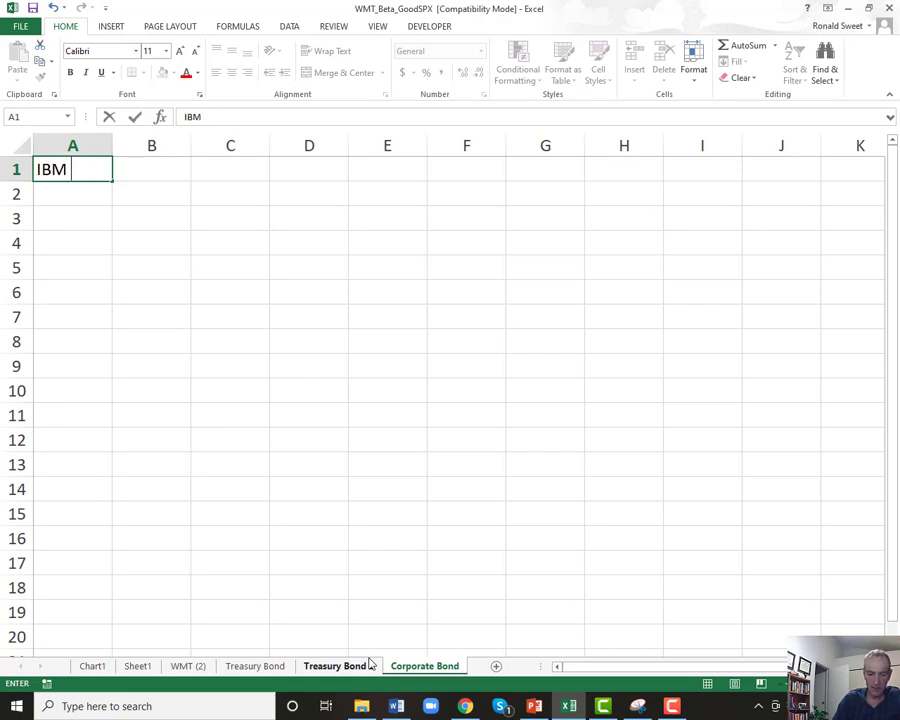
pyautogui.write(' 20 Year ')
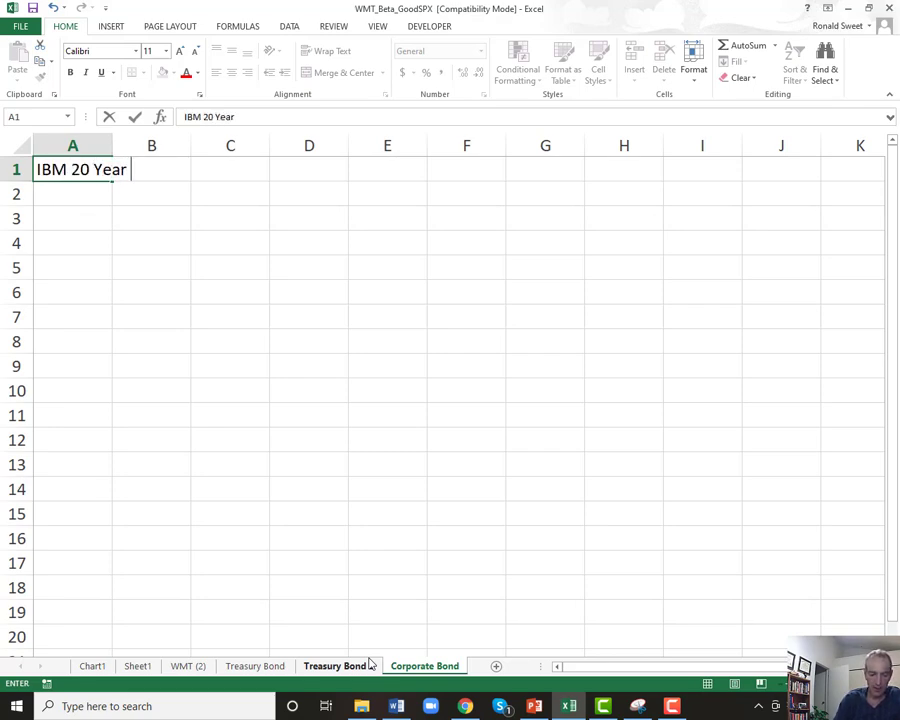
pyautogui.write('Bond Issued')
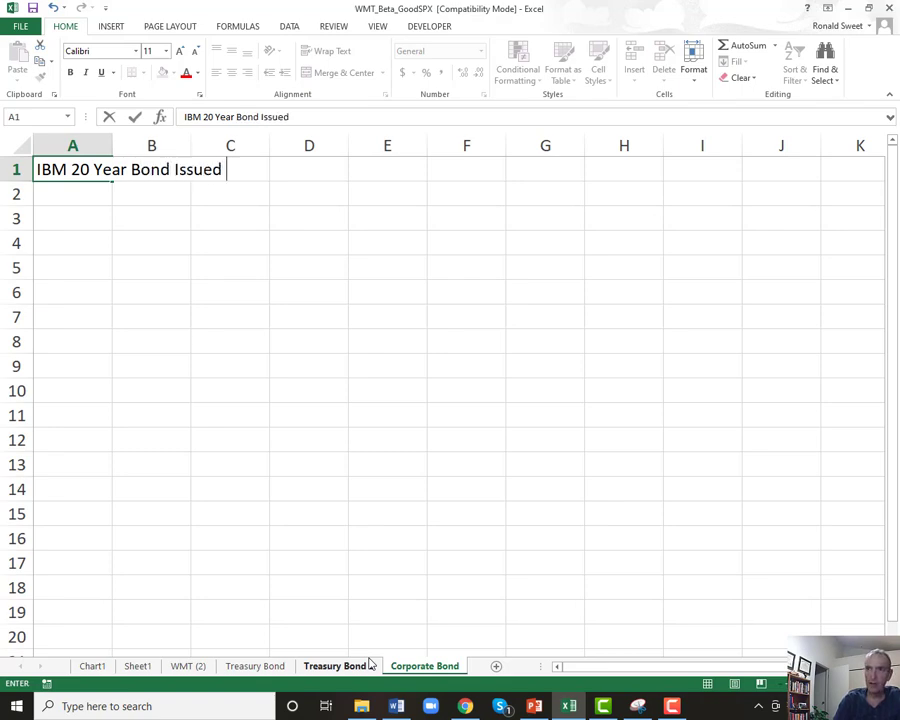
pyautogui.write(' 10 Years')
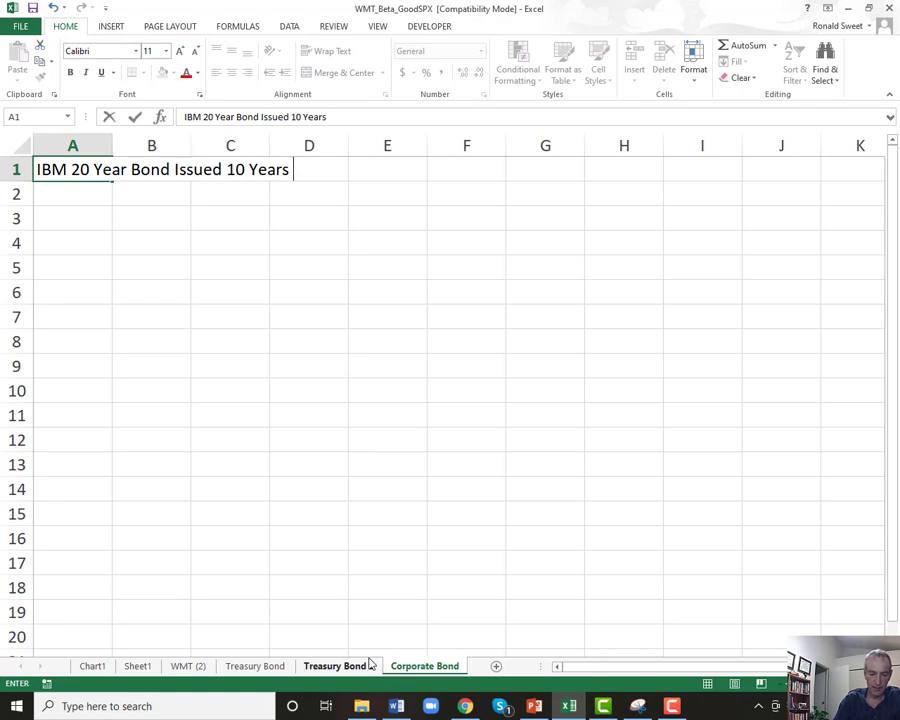
pyautogui.write(' Agio')
pyautogui.press('BackSpace')
pyautogui.press('BackSpace')
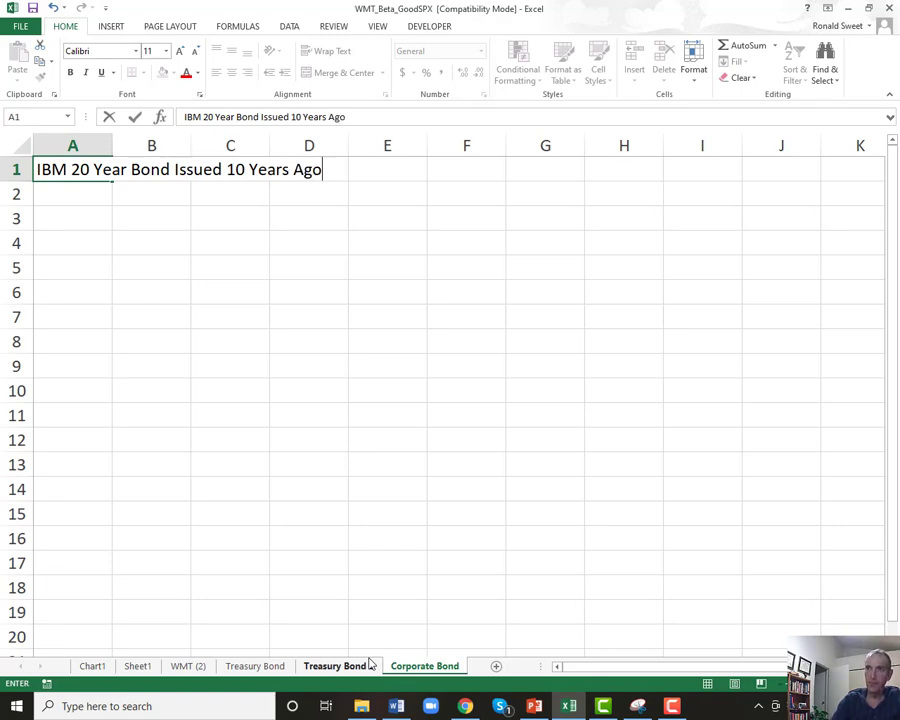
pyautogui.write('o')
pyautogui.press('Return')
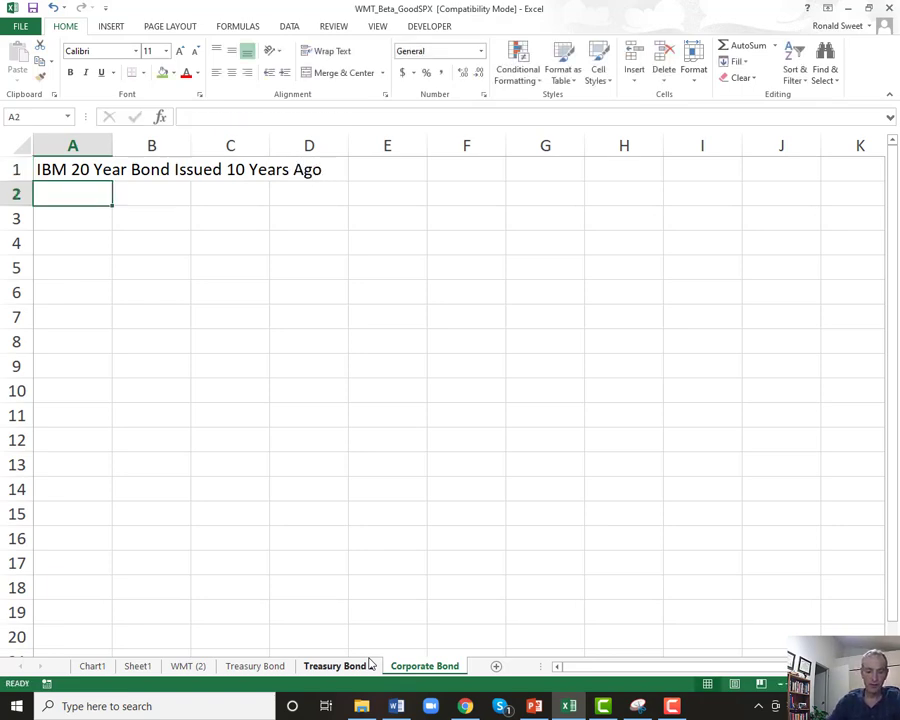
pyautogui.write('T')
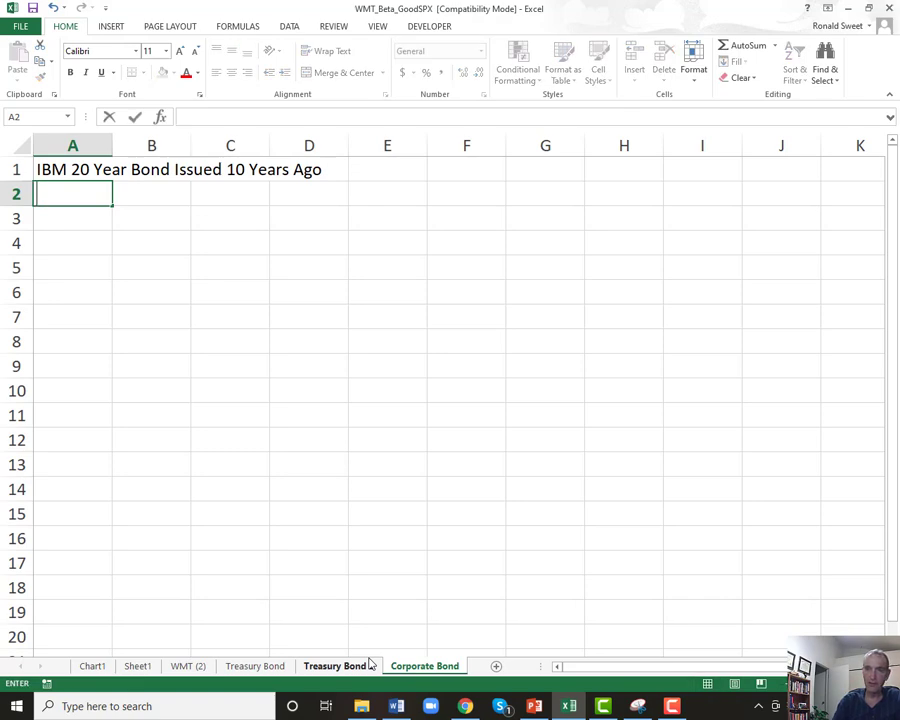
pyautogui.press('Down')
pyautogui.press('Down')
pyautogui.press('Right')
pyautogui.press('Right')
pyautogui.press('Right')
pyautogui.press('Right')
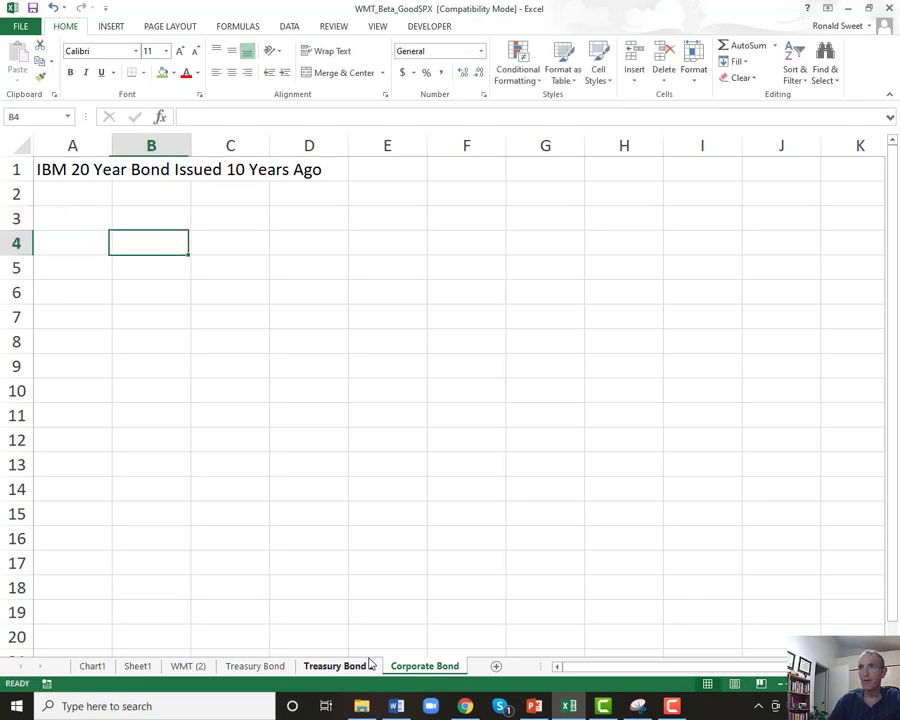
pyautogui.write('R')
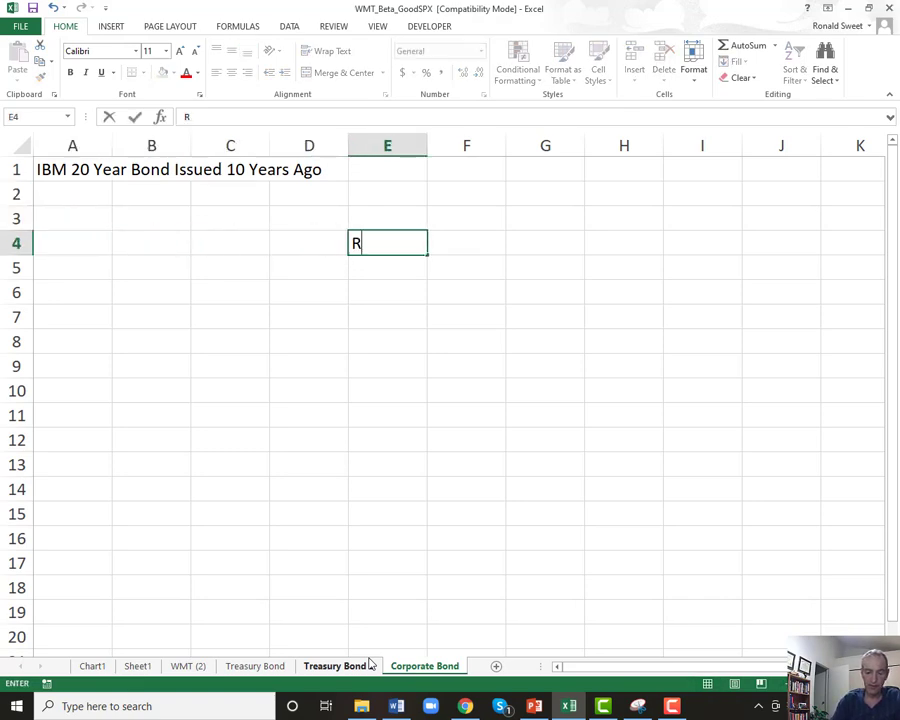
pyautogui.write('isk Free rate')
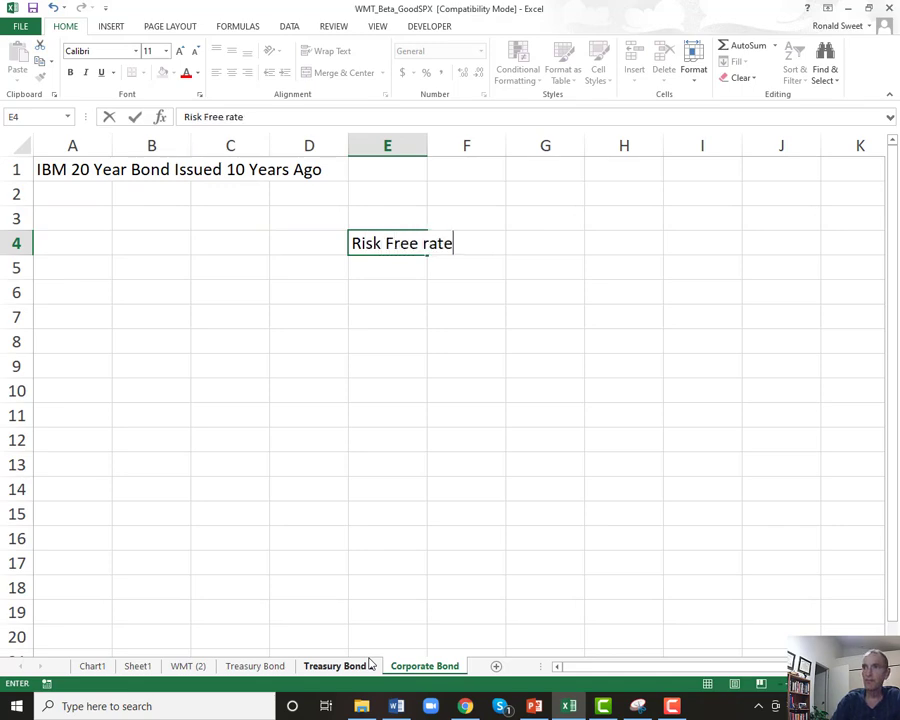
pyautogui.press('BackSpace')
pyautogui.press('BackSpace')
pyautogui.press('BackSpace')
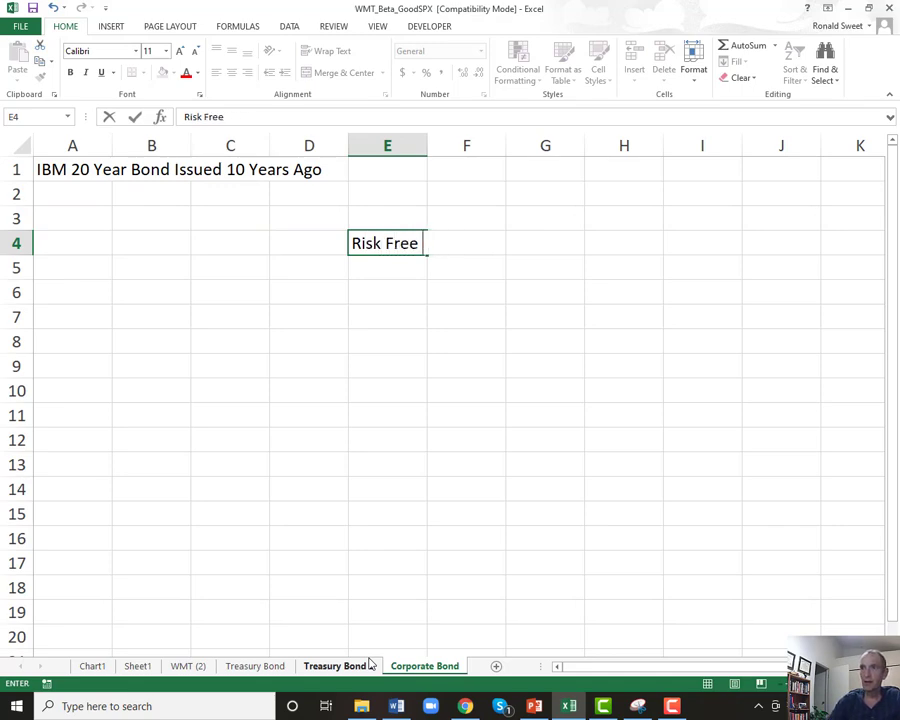
pyautogui.press('Escape')
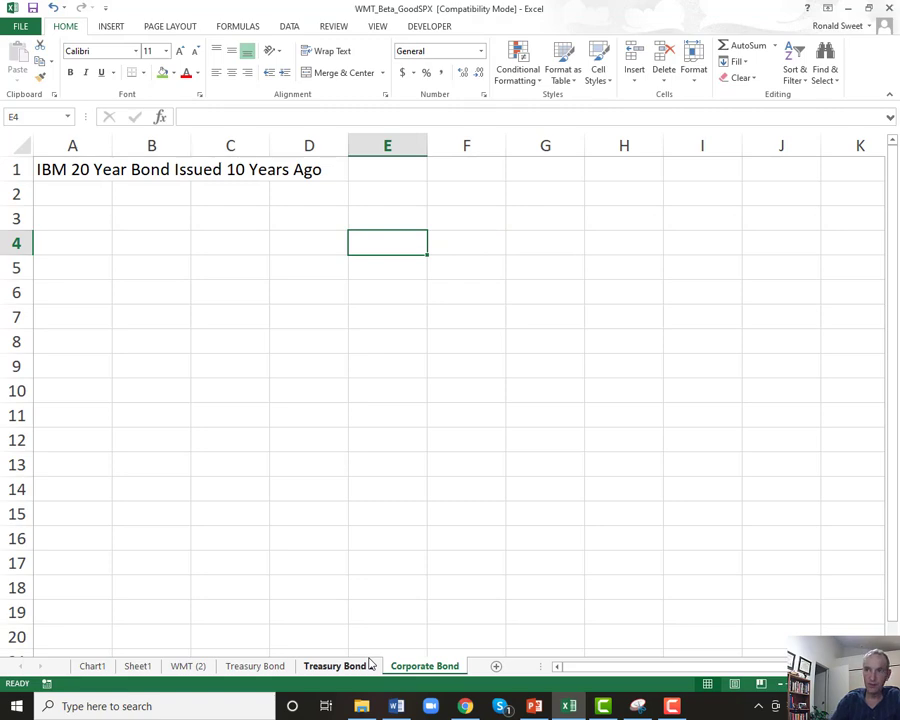
# Enter the label "10 Year Treasury" in cell E4.
pyautogui.write('10')
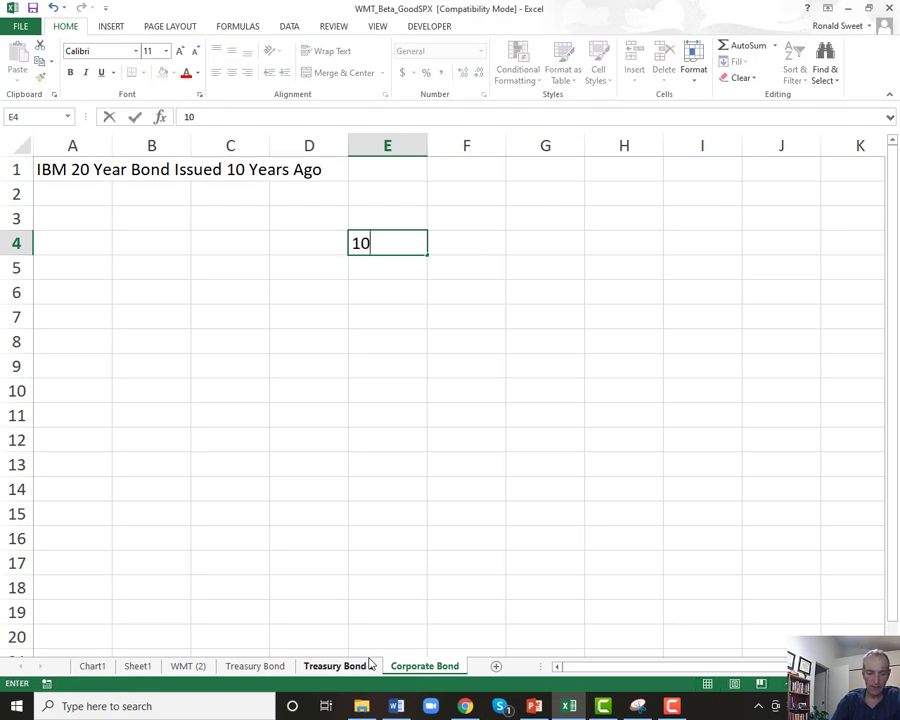
pyautogui.write(' Year Trq')
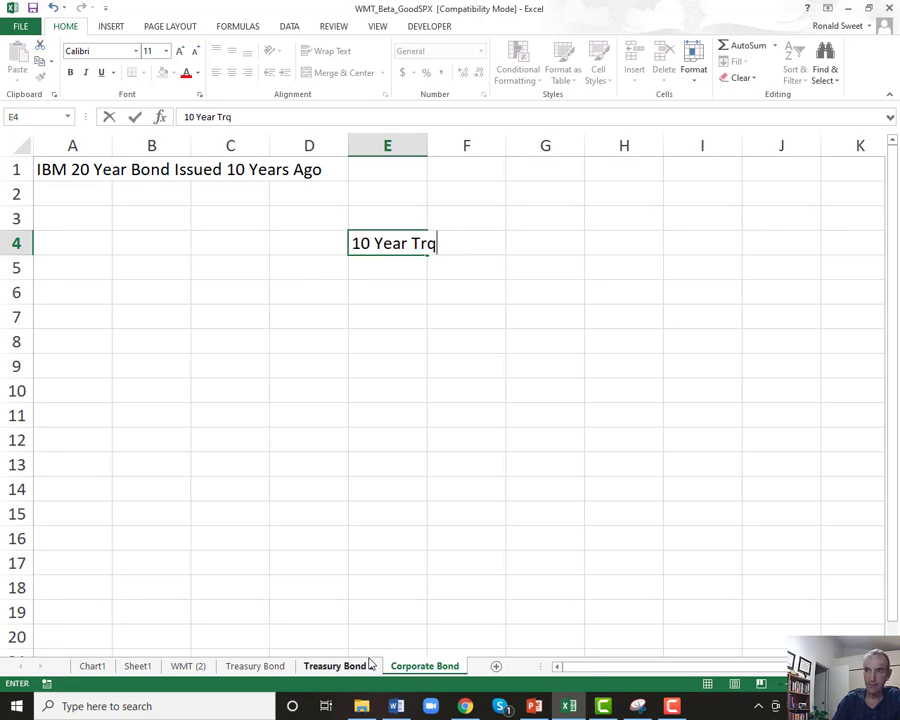
pyautogui.press('BackSpace')
pyautogui.write('ar Tra')
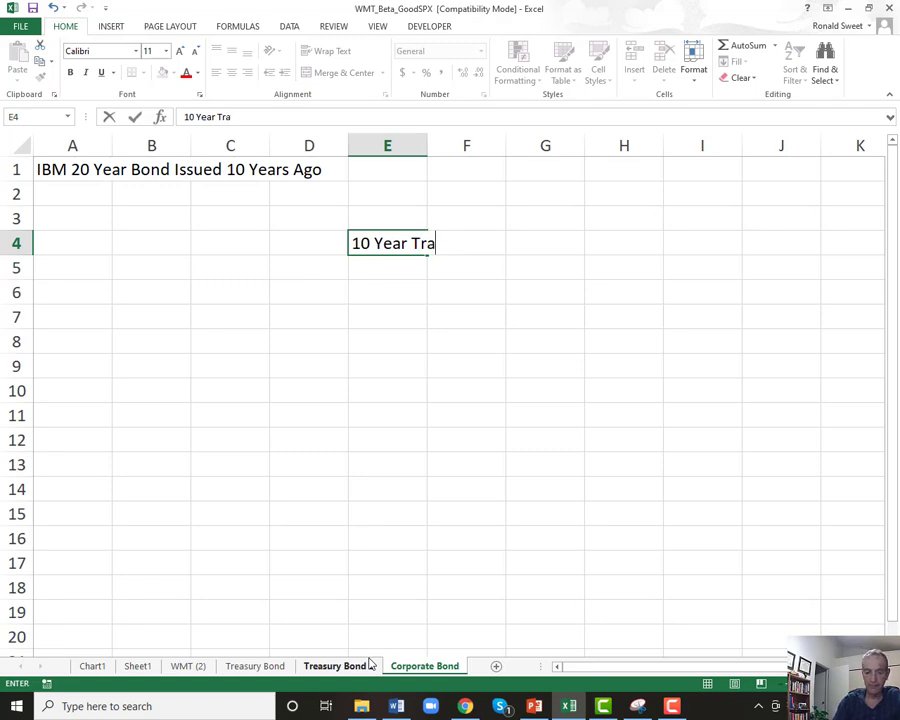
pyautogui.write('easyr')
pyautogui.press('BackSpace')
pyautogui.press('BackSpace')
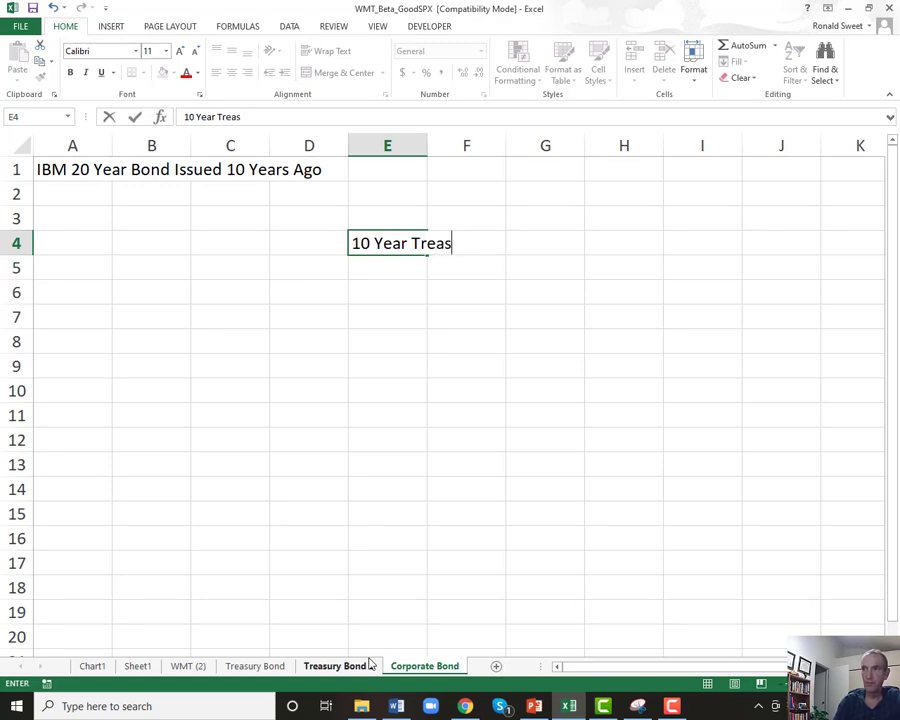
pyautogui.write('ury')
pyautogui.press('Return')
# Enter the label "20 Year Treasury" in cell E5.
pyautogui.write('20 Year terasu')
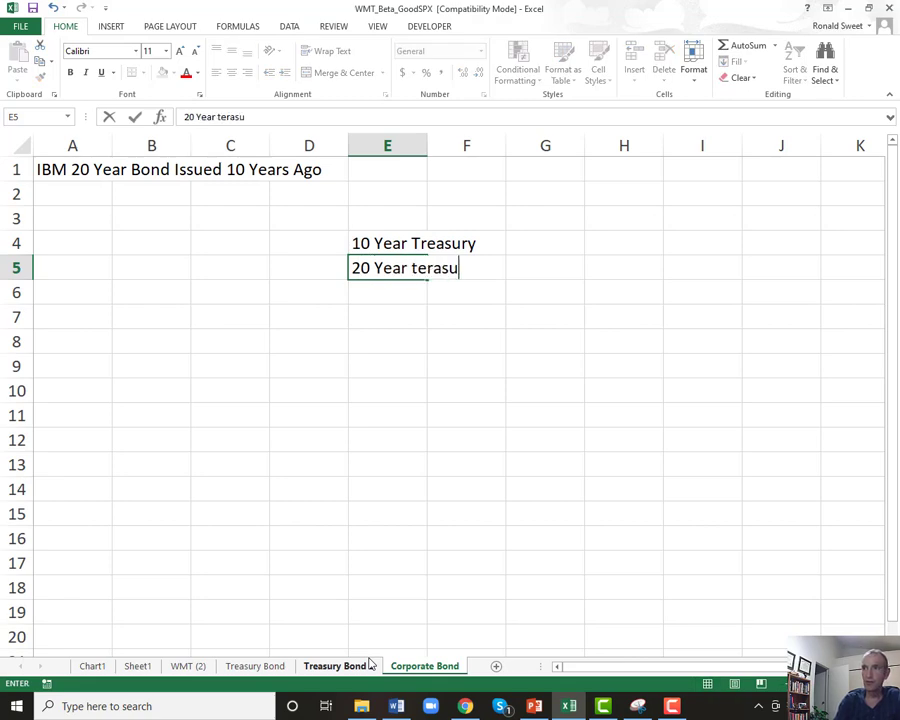
pyautogui.press('BackSpace')
pyautogui.press('BackSpace')
pyautogui.press('BackSpace')
pyautogui.press('BackSpace')
pyautogui.press('BackSpace')
pyautogui.press('BackSpace')
pyautogui.write('Treasury')
pyautogui.press('Return')
# Copy the 20 Year Treasury label into E6 and change it to "30 Year Treasury".
pyautogui.press('Up')
pyautogui.hotkey('ctrl', 'c')
pyautogui.press('Down')
pyautogui.hotkey('ctrl', 'v')
pyautogui.press('F2')
pyautogui.press('Home')
pyautogui.press('Delete')
pyautogui.press('Delete')
pyautogui.write('30')
pyautogui.press('Return')
pyautogui.press('Up')
pyautogui.press('Up')
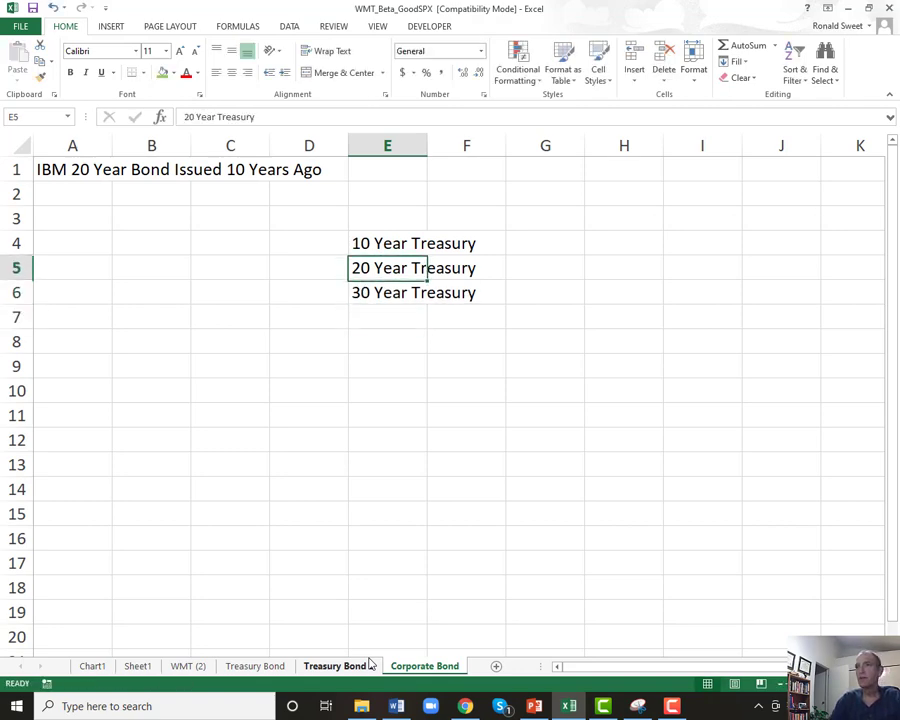
pyautogui.press('Up')
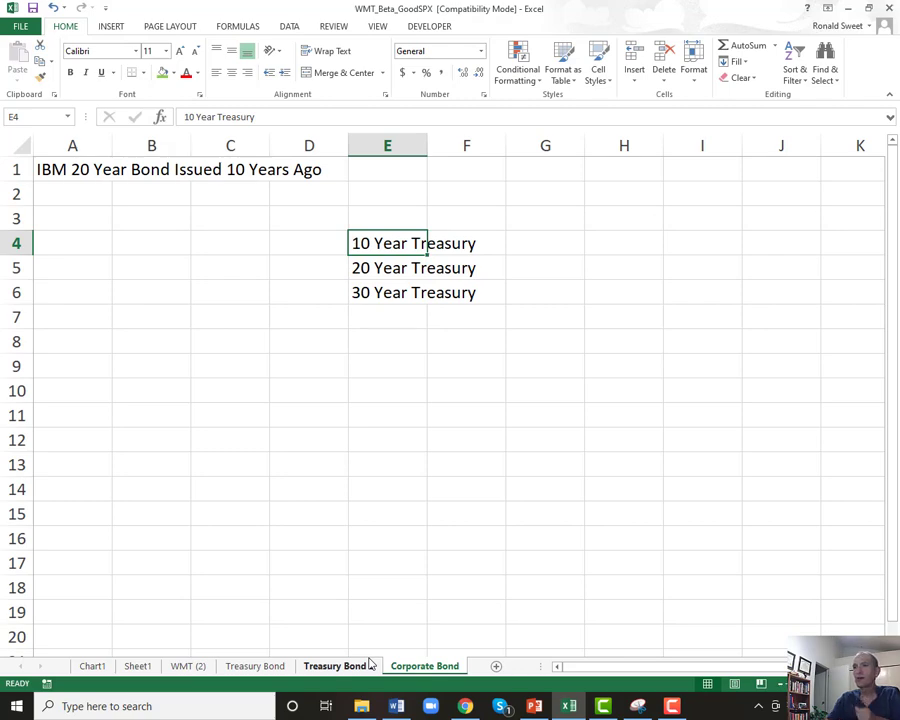
# Switch to the Treasury yield curve page in Chrome and load the daily rates for 2011.
pyautogui.click(465, 706)
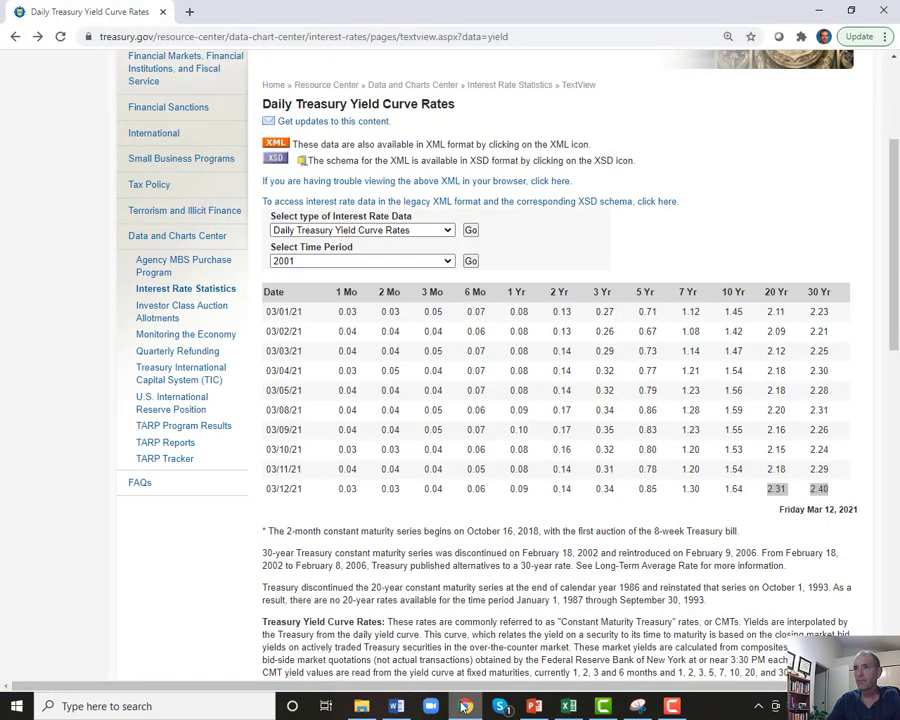
pyautogui.click(449, 263)
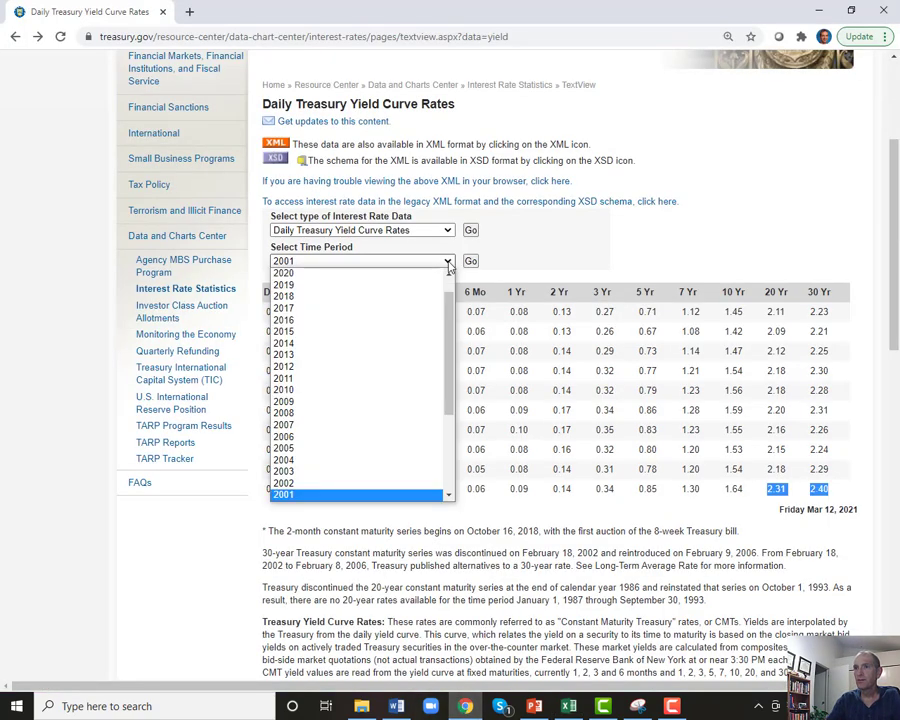
pyautogui.click(307, 396)
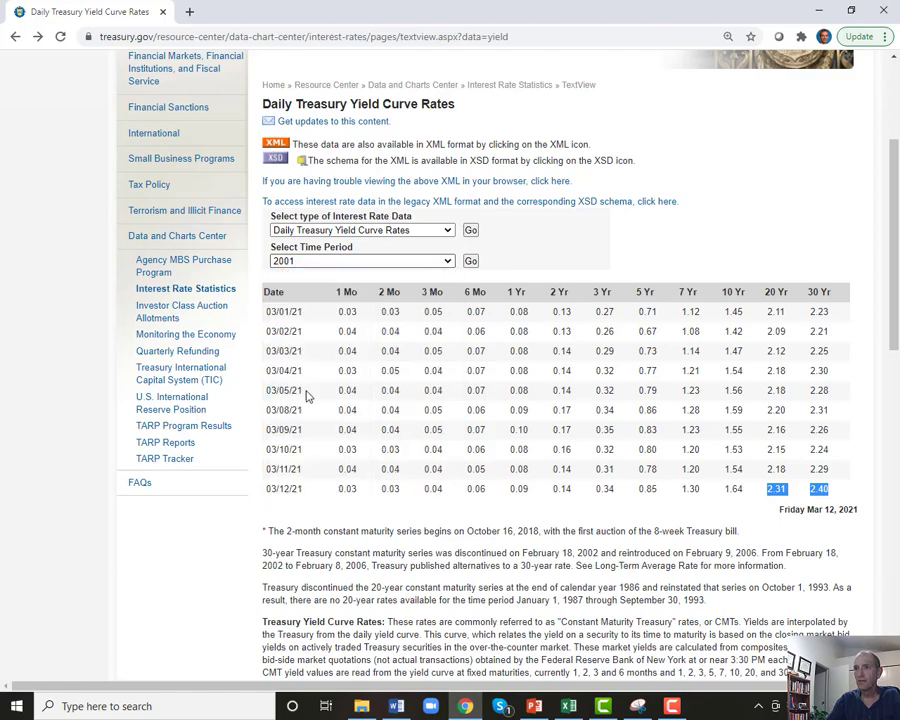
pyautogui.click(471, 262)
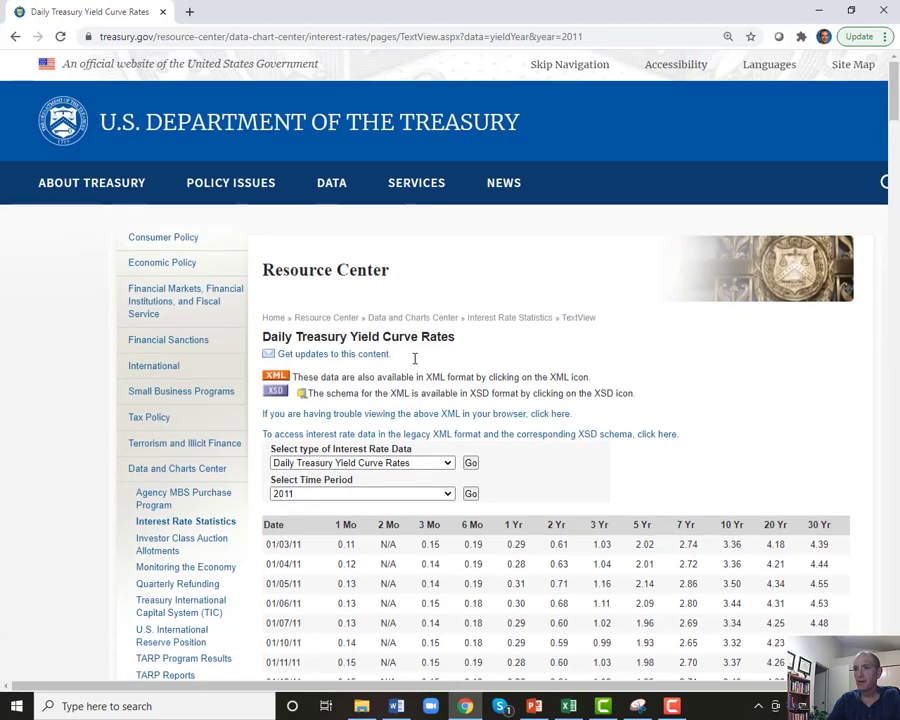
# Copy the 10, 20 and 30 year yields for 03/14/11 from the daily rates table.
pyautogui.scroll(-10, 413, 360)
pyautogui.scroll(6, 415, 365)
pyautogui.scroll(-1, 725, 190)
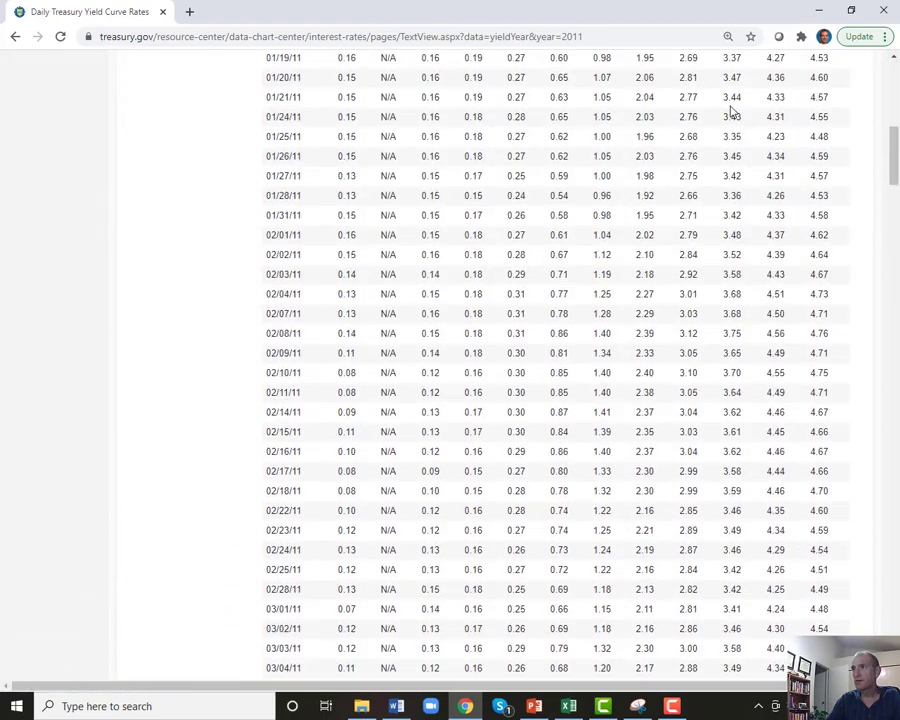
pyautogui.scroll(3, 732, 112)
pyautogui.scroll(-15, 476, 442)
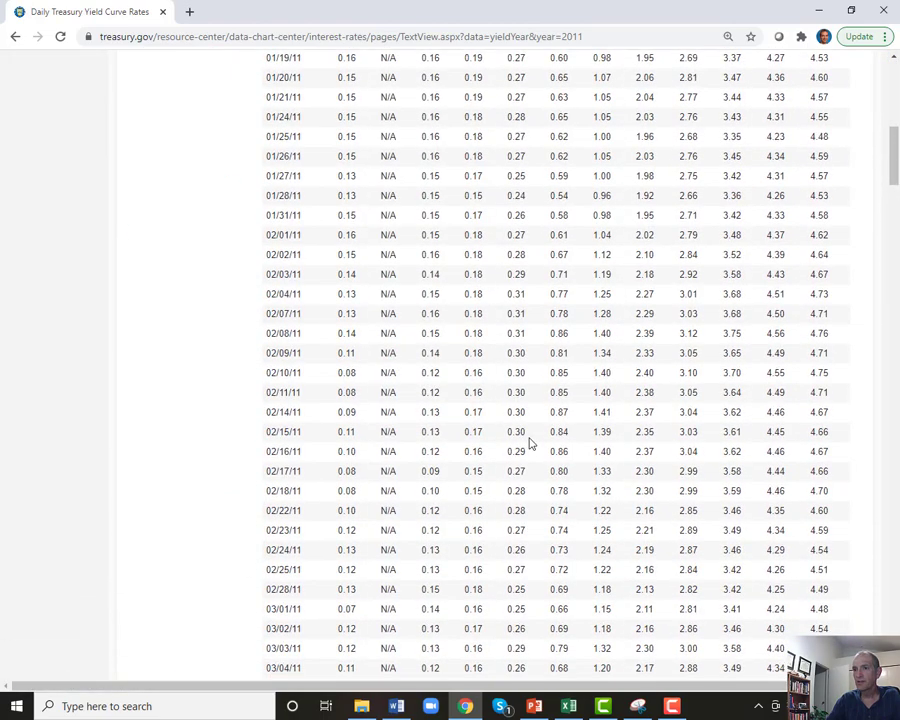
pyautogui.scroll(4, 296, 354)
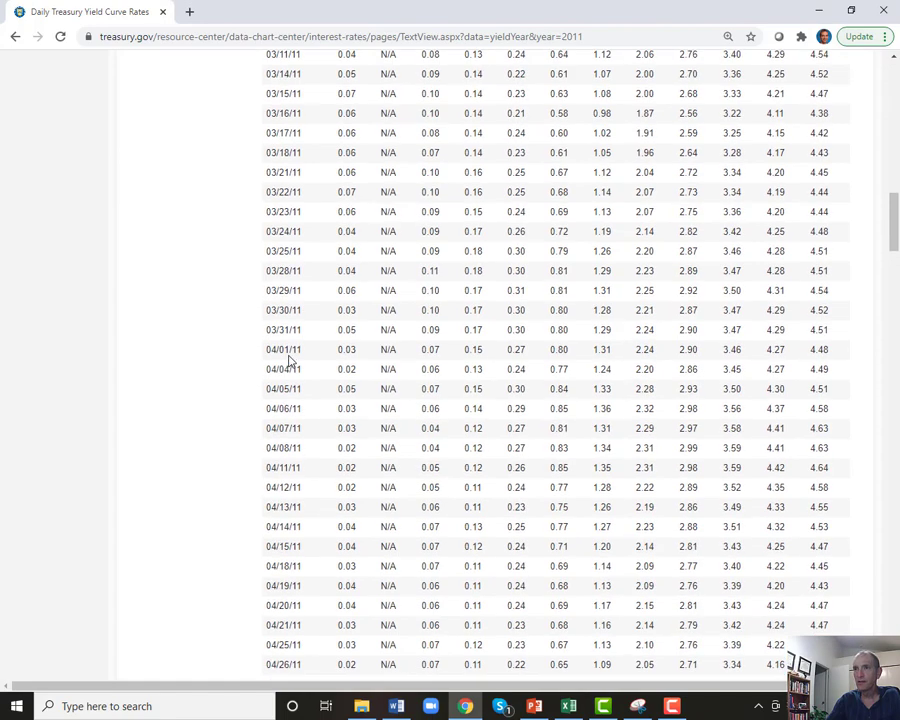
pyautogui.scroll(2, 289, 232)
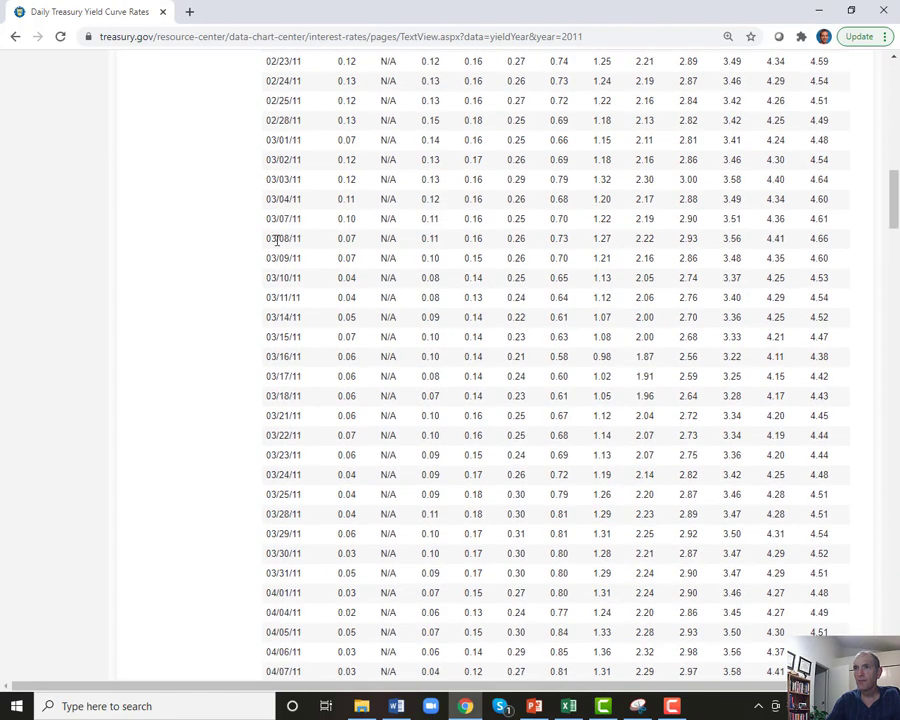
pyautogui.moveTo(720, 319); pyautogui.dragTo(834, 318)
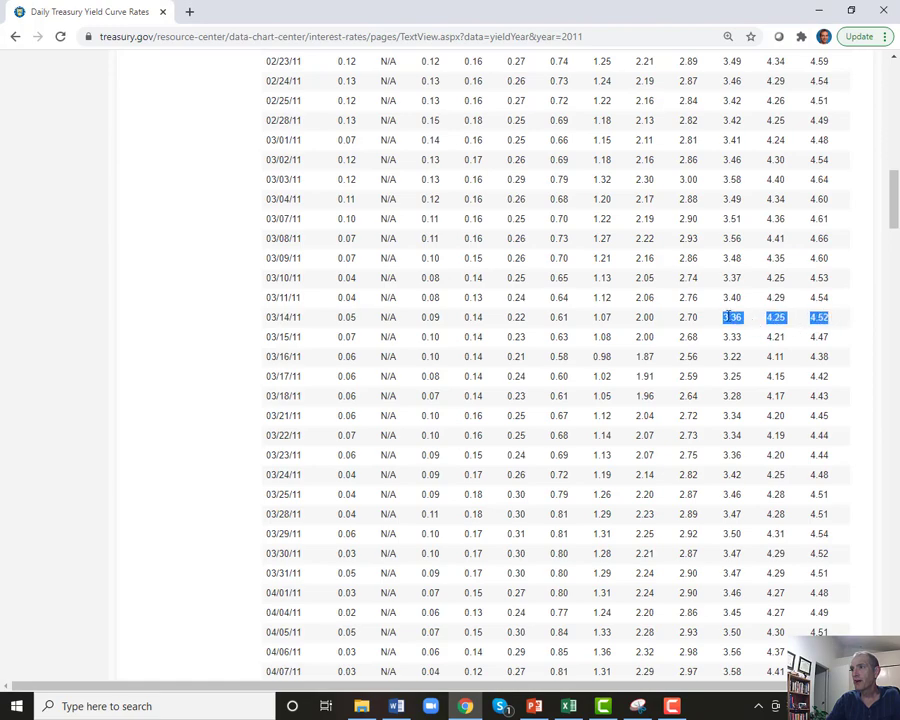
pyautogui.rightClick(826, 318)
pyautogui.click(702, 324)
# Return to the Corporate Bond sheet in Excel and paste the copied yields starting at F10, keeping source formatting.
pyautogui.click(568, 706)
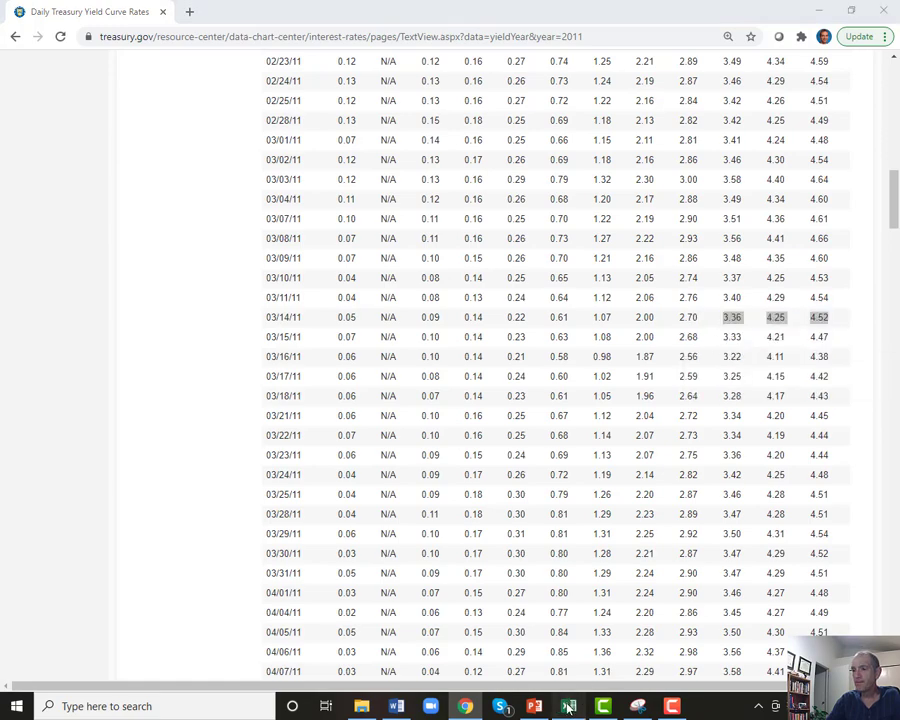
pyautogui.click(477, 394)
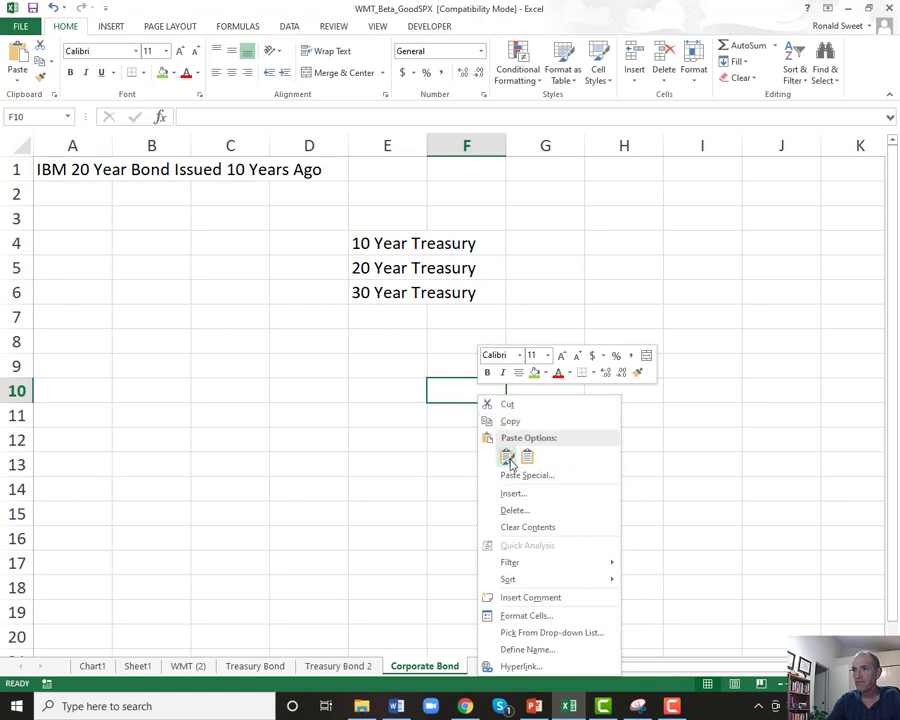
pyautogui.click(507, 456)
# Enter the yields 3.36%, 4.25% and 4.52% in G4:G6 beside the 10, 20 and 30 year Treasury labels.
pyautogui.click(522, 245)
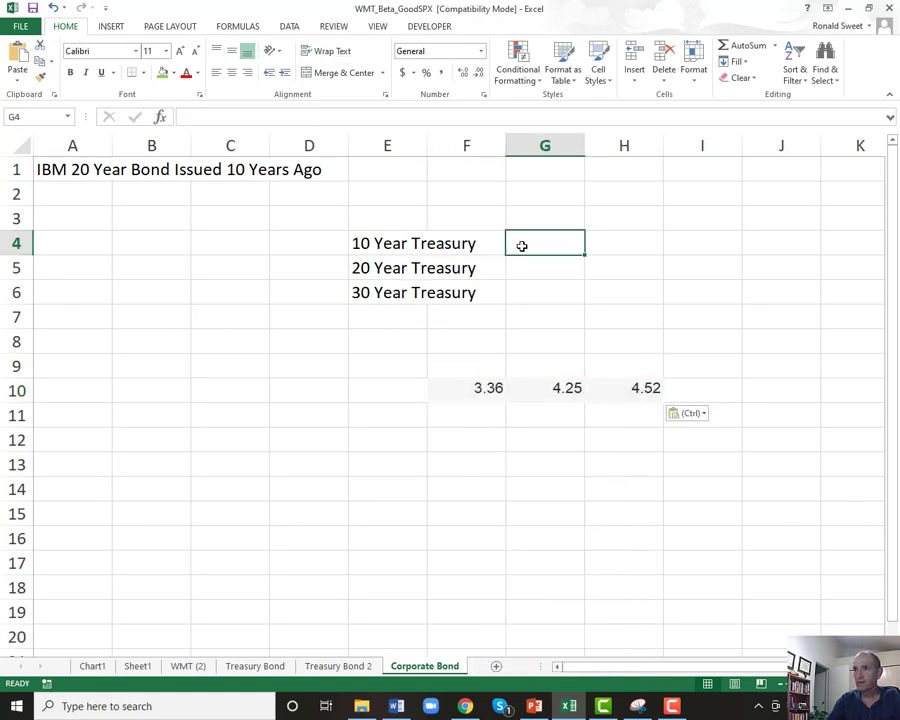
pyautogui.write('3.36%')
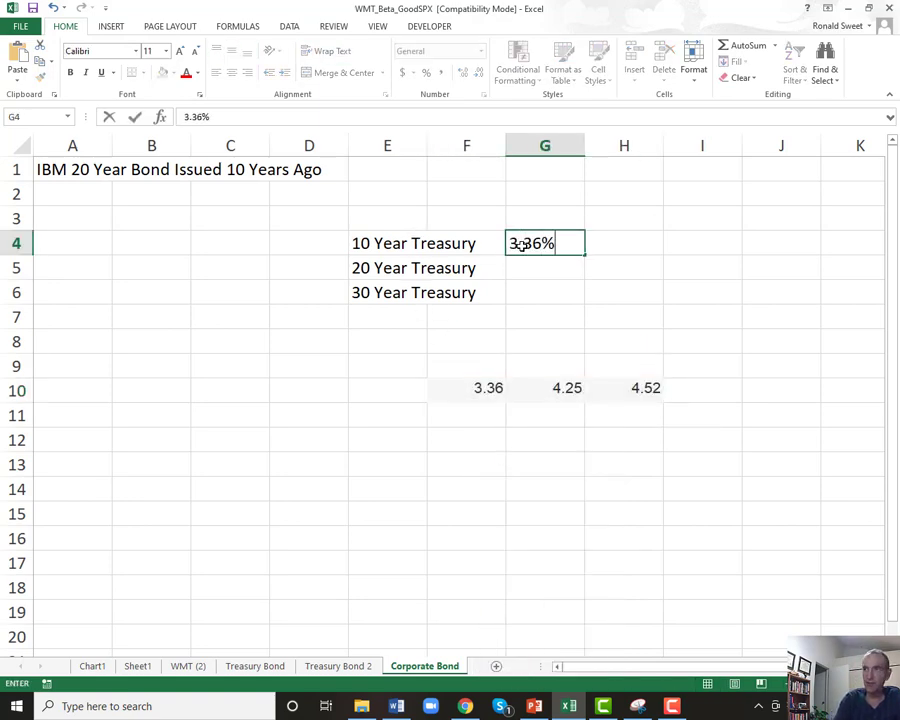
pyautogui.press('Return')
pyautogui.write('4.25')
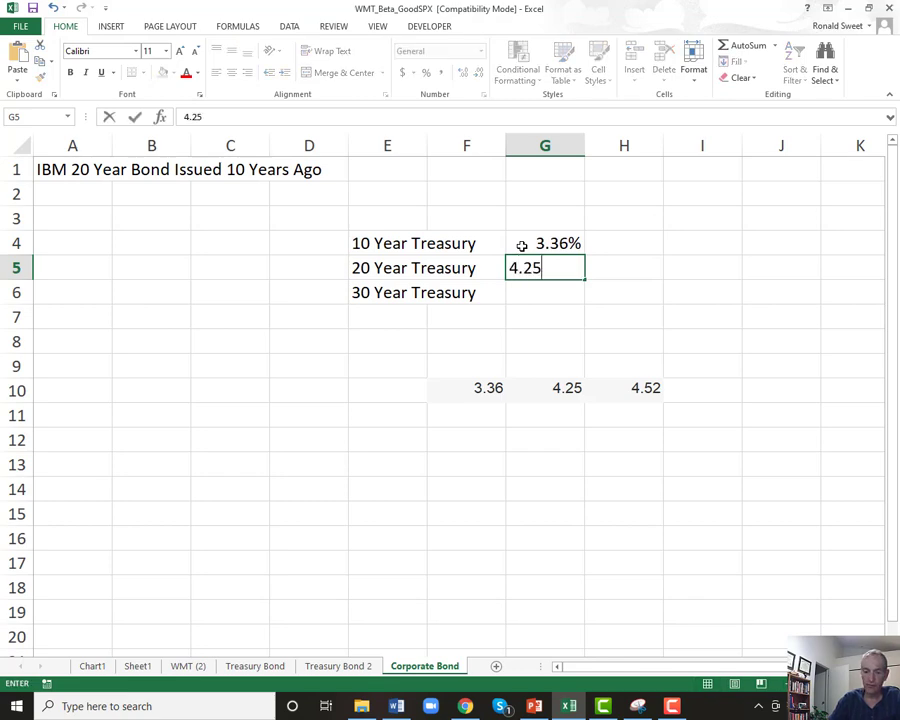
pyautogui.write('%')
pyautogui.press('Return')
pyautogui.write('4')
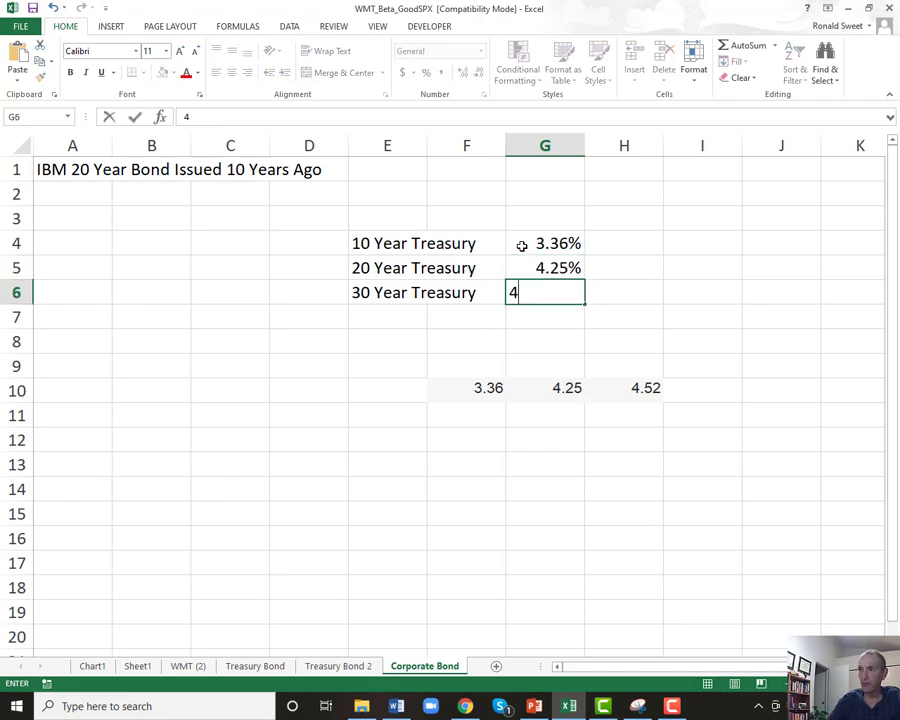
pyautogui.write('.52%')
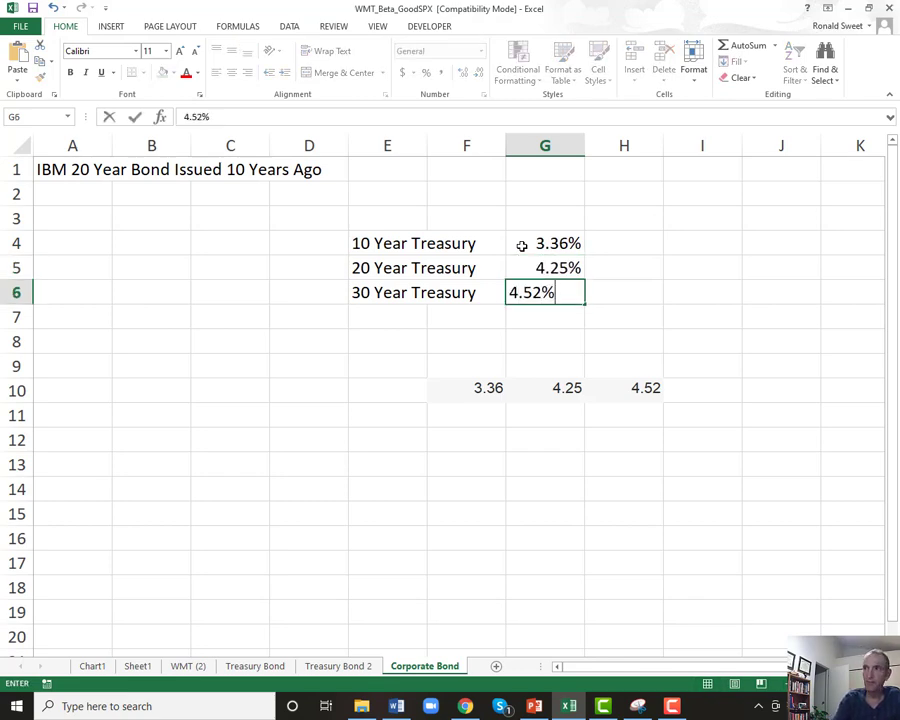
pyautogui.press('Return')
# Clear the pasted yield values by deleting the contents of F9:H10.
pyautogui.press('Down')
pyautogui.press('Down')
pyautogui.press('Left')
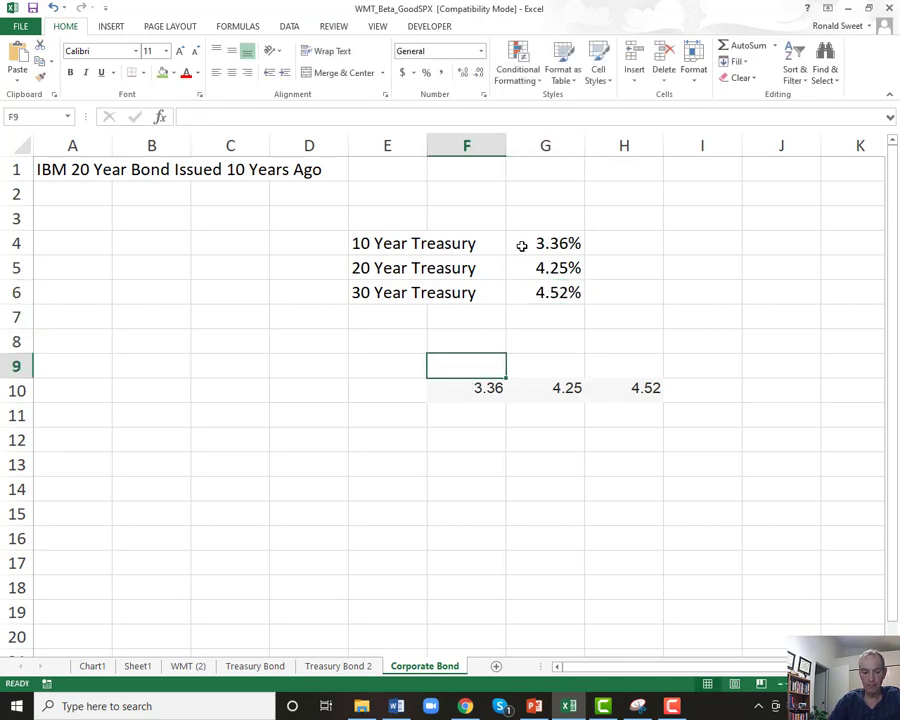
pyautogui.hotkey('ctrl', 'c')
pyautogui.hotkey('shift', 'Right')
pyautogui.hotkey('shift', 'Right')
pyautogui.hotkey('shift', 'Down')
pyautogui.press('Delete')
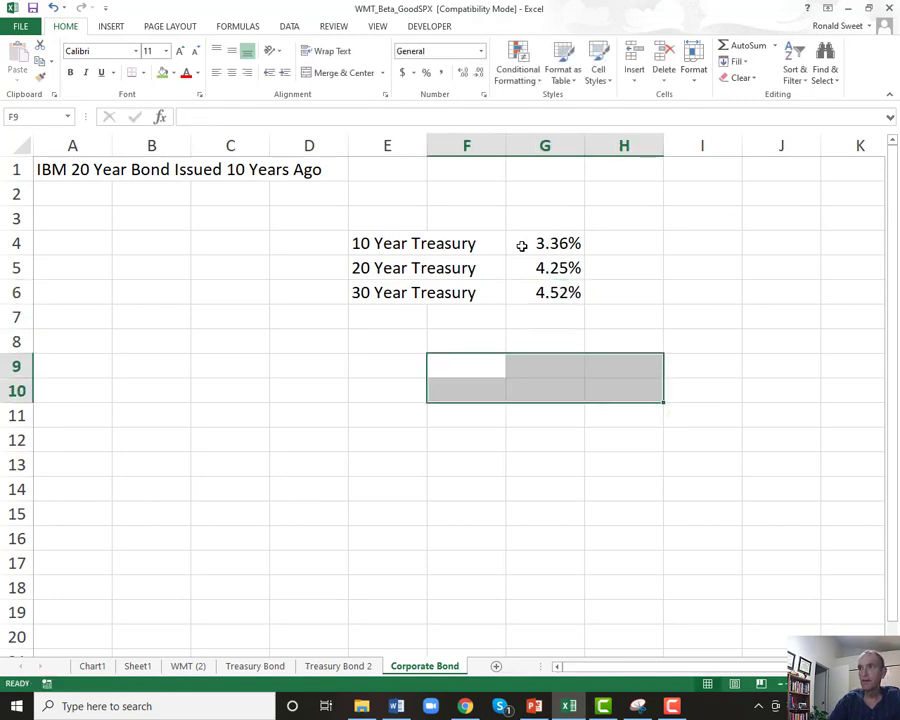
# Enter the column heading 2011 in G3 above the Treasury yields.
pyautogui.press('Up')
pyautogui.press('Up')
pyautogui.press('Up')
pyautogui.press('Up')
pyautogui.press('Up')
pyautogui.press('Up')
pyautogui.press('Up')
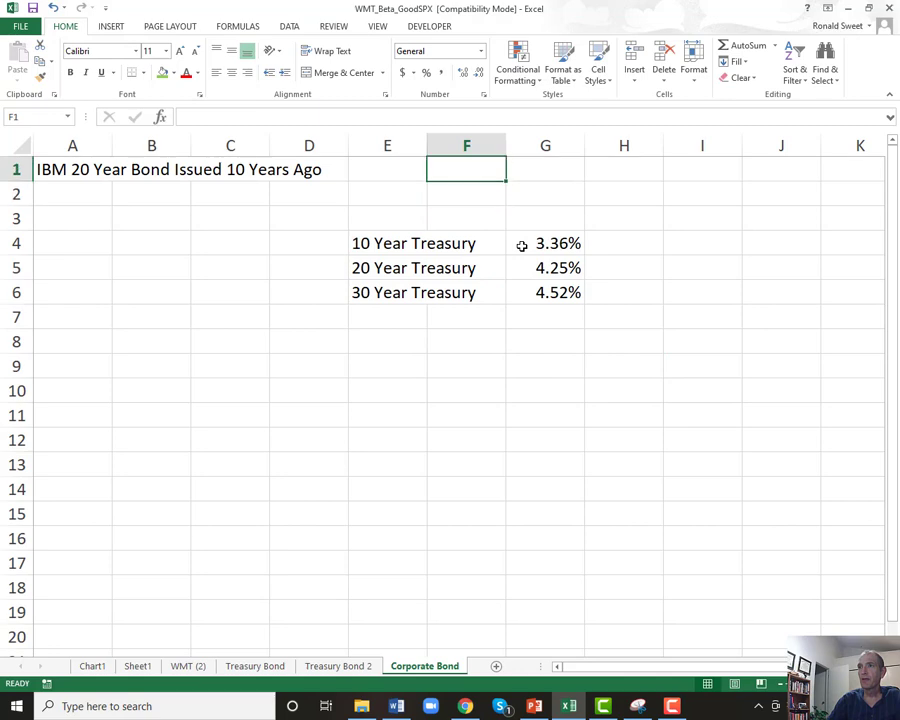
pyautogui.press('Down')
pyautogui.press('Down')
pyautogui.press('Right')
pyautogui.press('Left')
pyautogui.press('Right')
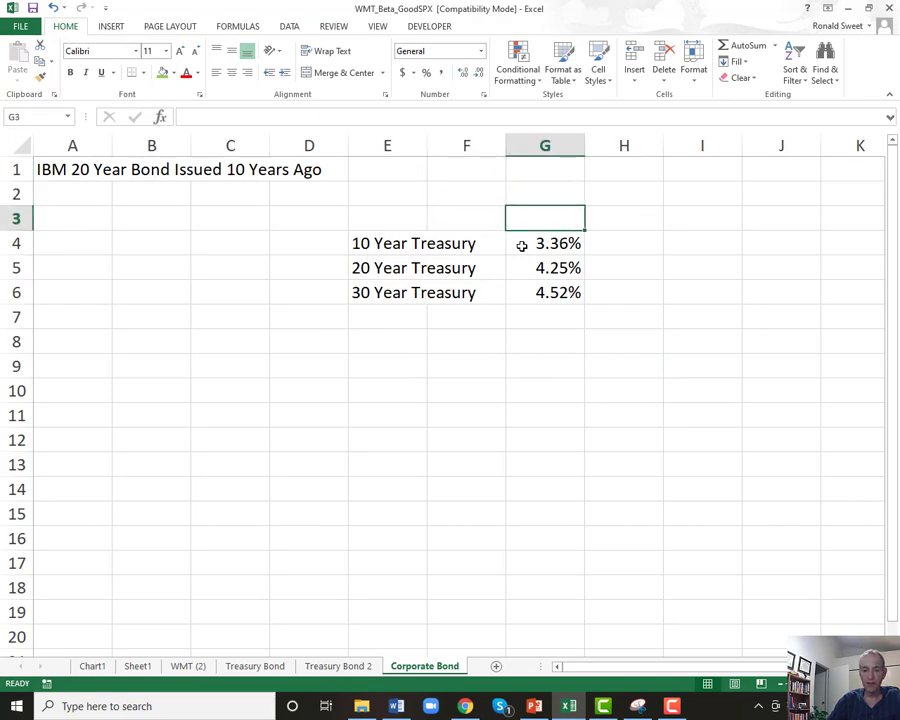
pyautogui.write('2011')
pyautogui.press('Return')
# Enter the column heading "Today" in H3, next to the 2011 heading.
pyautogui.press('Up')
pyautogui.press('Right')
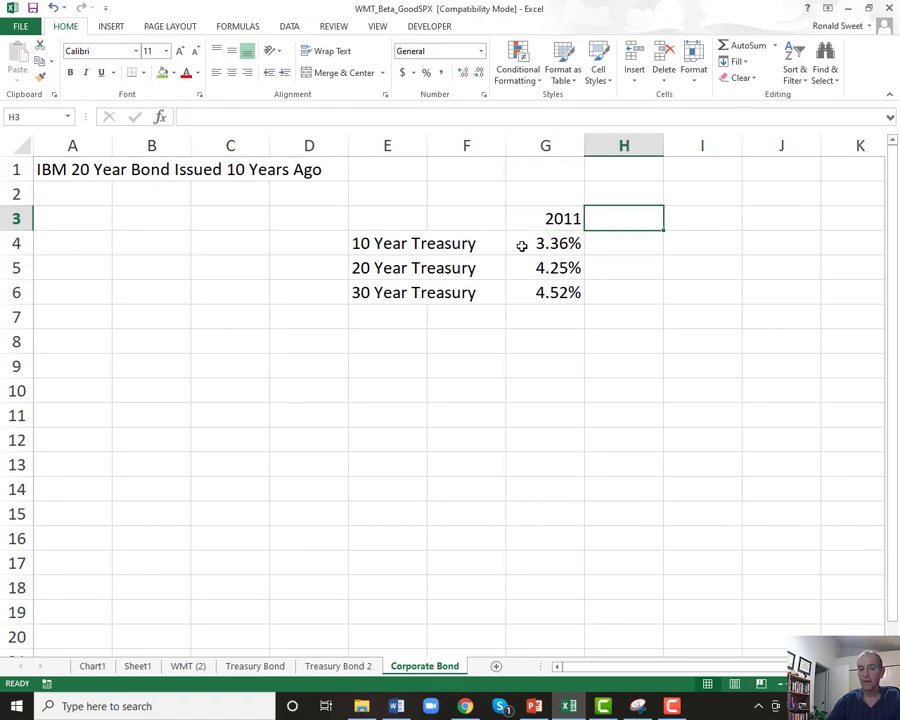
pyautogui.write('Today')
pyautogui.press('Return')
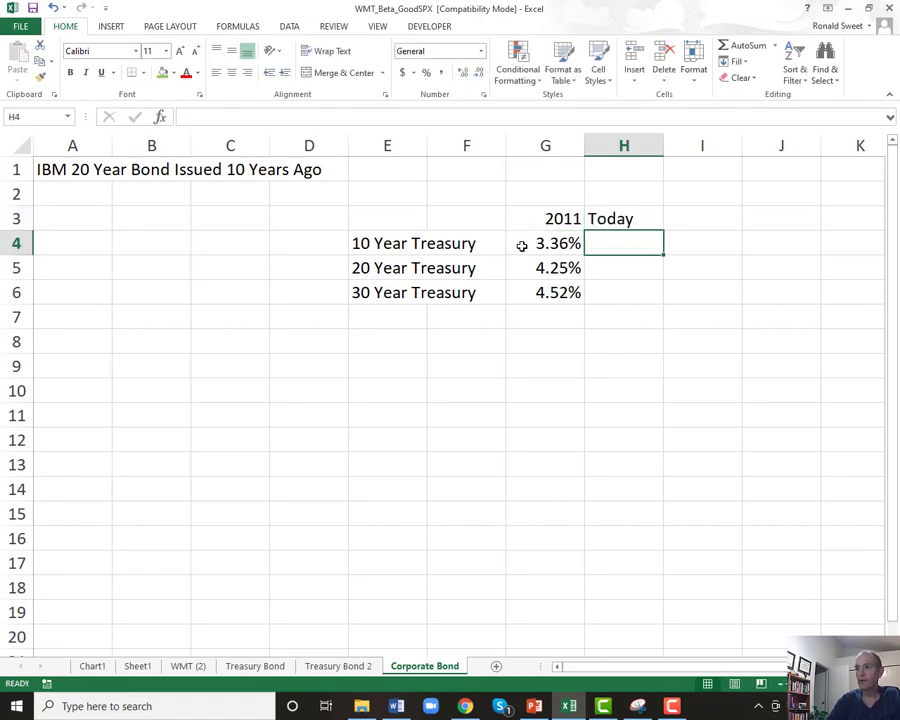
# Switch to the Treasury website in Chrome and load the Daily Treasury Yield Curve Rates for the current month.
pyautogui.hotkey('alt', 'Tab')
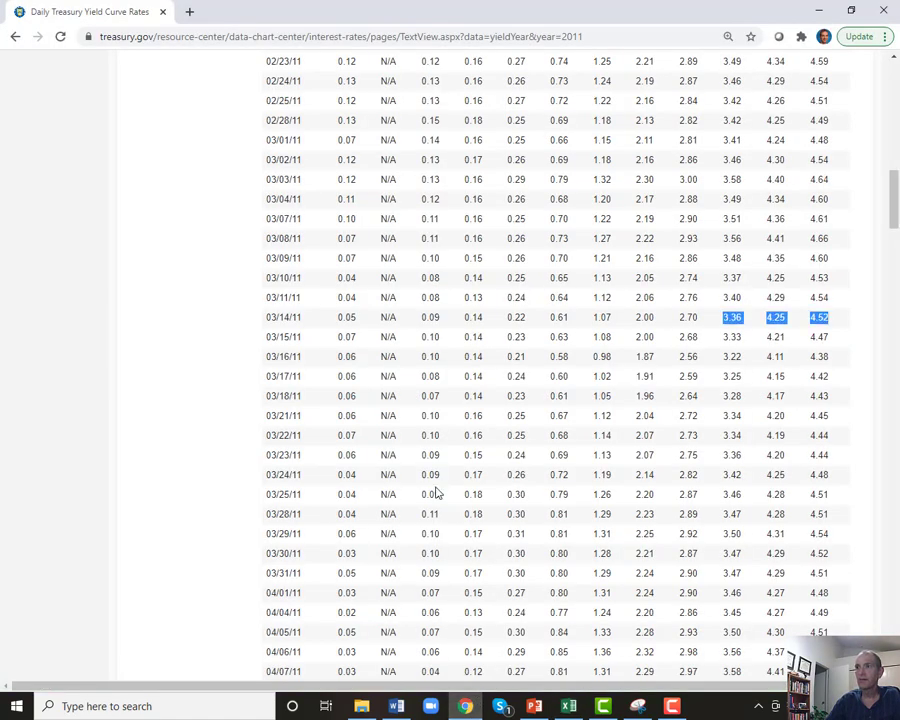
pyautogui.scroll(5, 435, 487)
pyautogui.scroll(7, 435, 487)
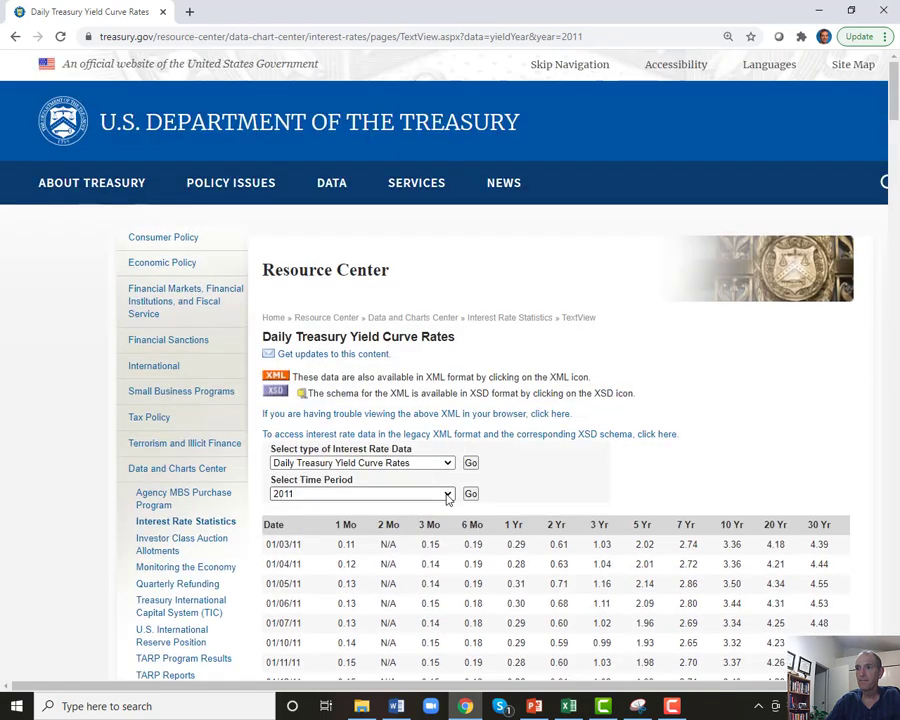
pyautogui.click(448, 494)
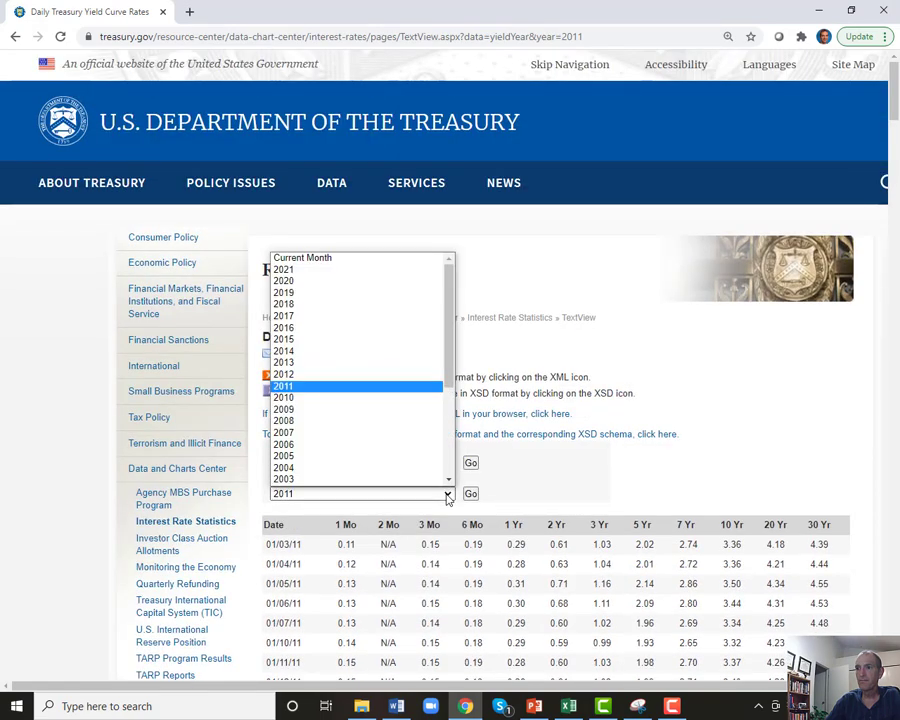
pyautogui.click(309, 262)
pyautogui.click(470, 494)
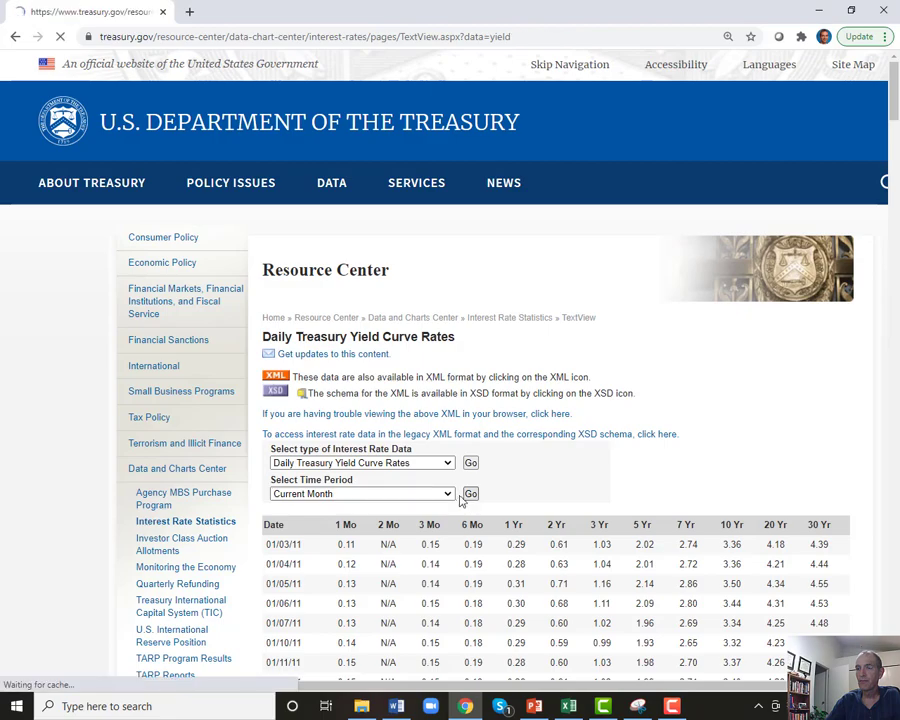
# Copy the 10, 20 and 30 year yields for 03/12/21 and paste them into Excel starting at G11.
pyautogui.scroll(-5, 444, 486)
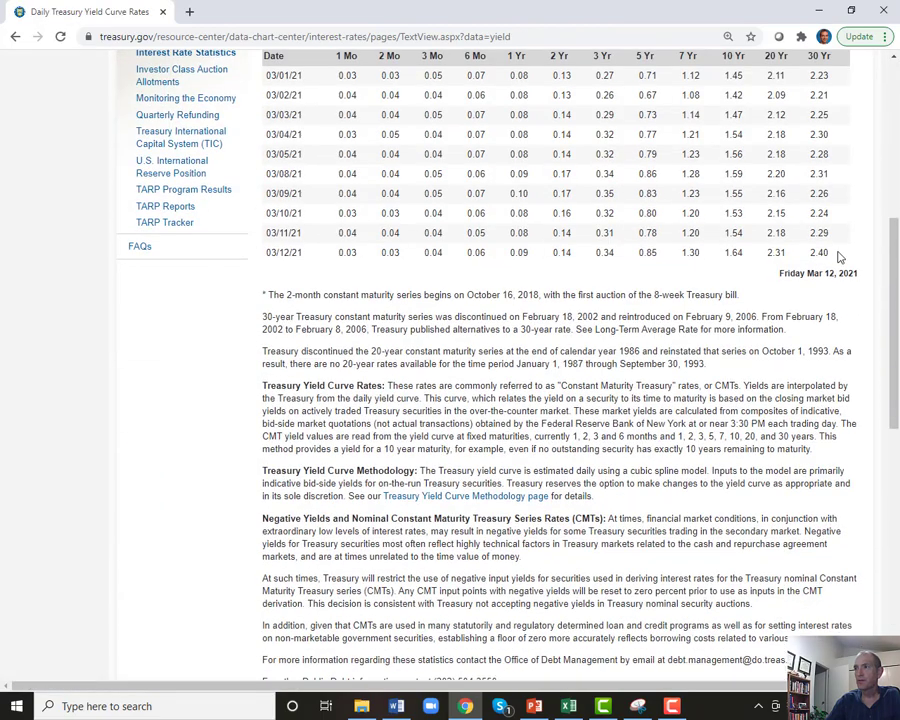
pyautogui.moveTo(722, 254); pyautogui.dragTo(825, 254)
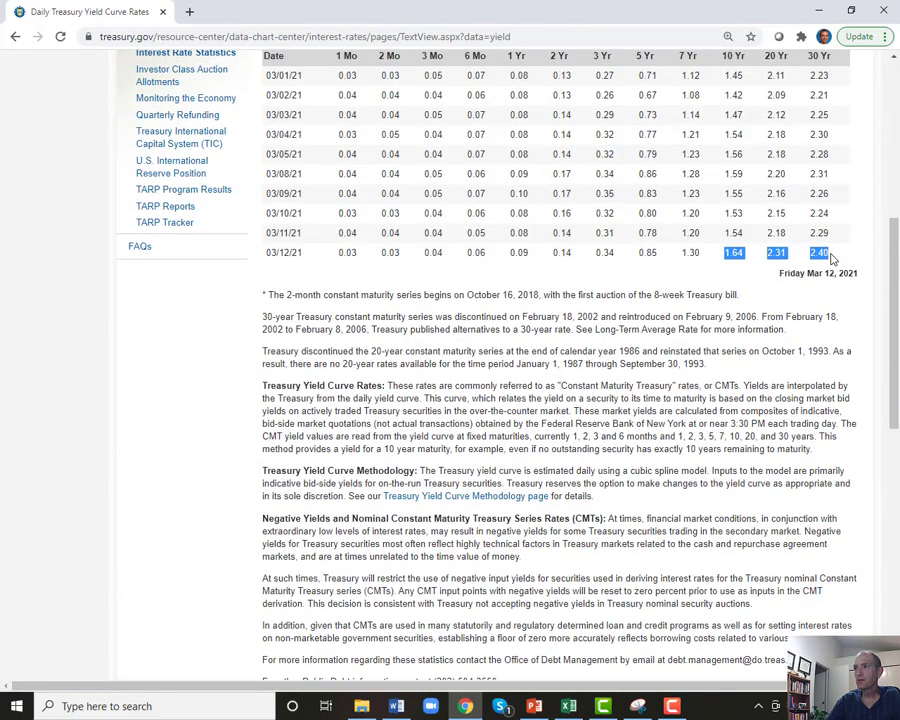
pyautogui.rightClick(825, 254)
pyautogui.click(715, 263)
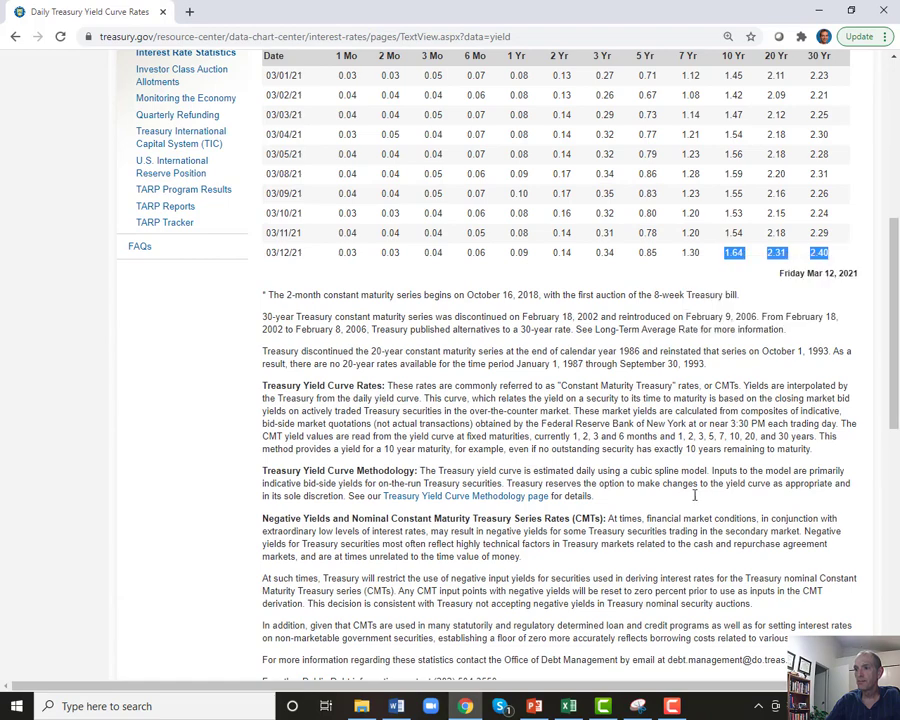
pyautogui.click(568, 706)
pyautogui.click(539, 404)
pyautogui.rightClick(539, 404)
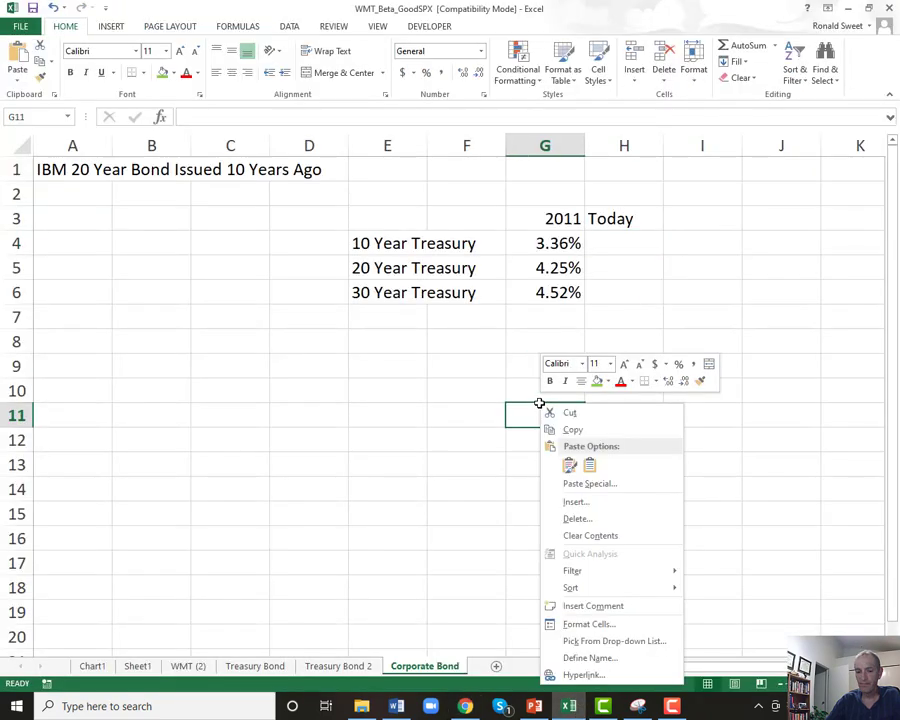
pyautogui.click(569, 465)
# Enter the yields 1.64%, 2.31% and 2.4% in H4:H6 under the Today heading.
pyautogui.click(623, 241)
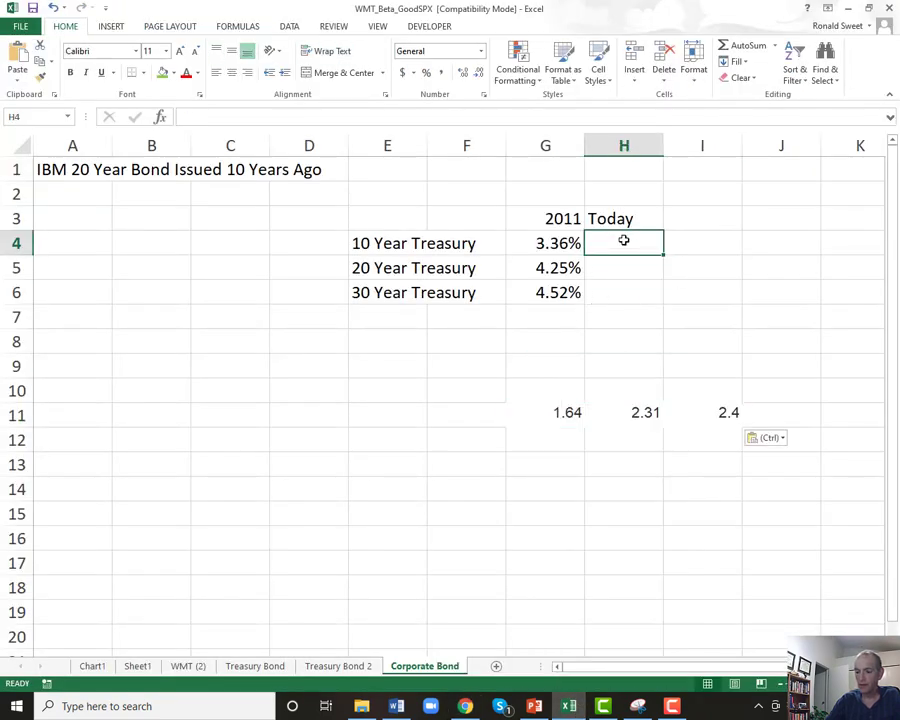
pyautogui.write('1.64%')
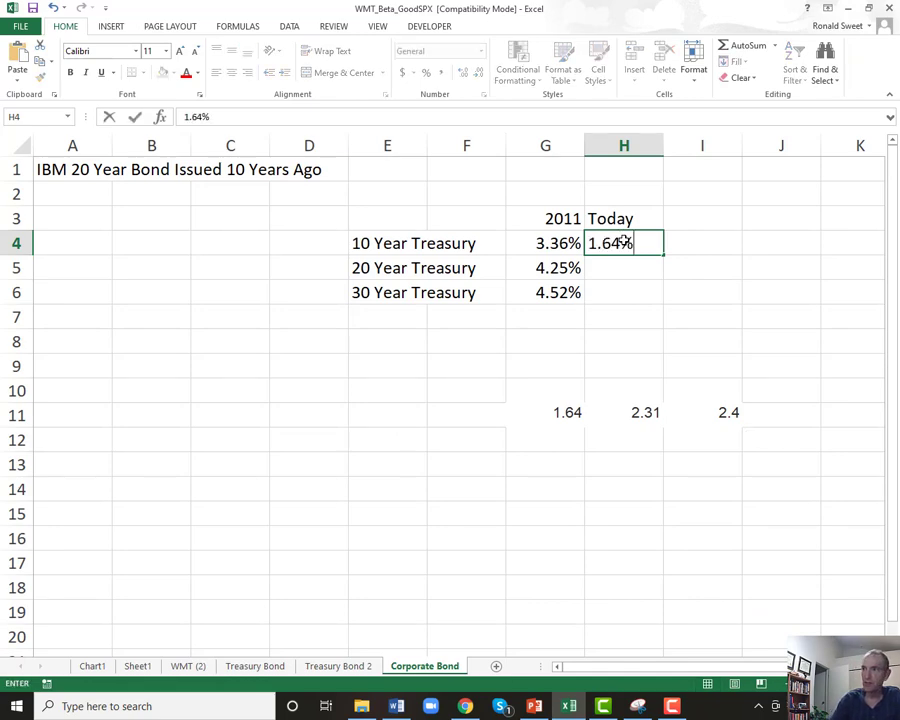
pyautogui.press('Return')
pyautogui.write('2.31%')
pyautogui.press('Return')
pyautogui.write('2.4%')
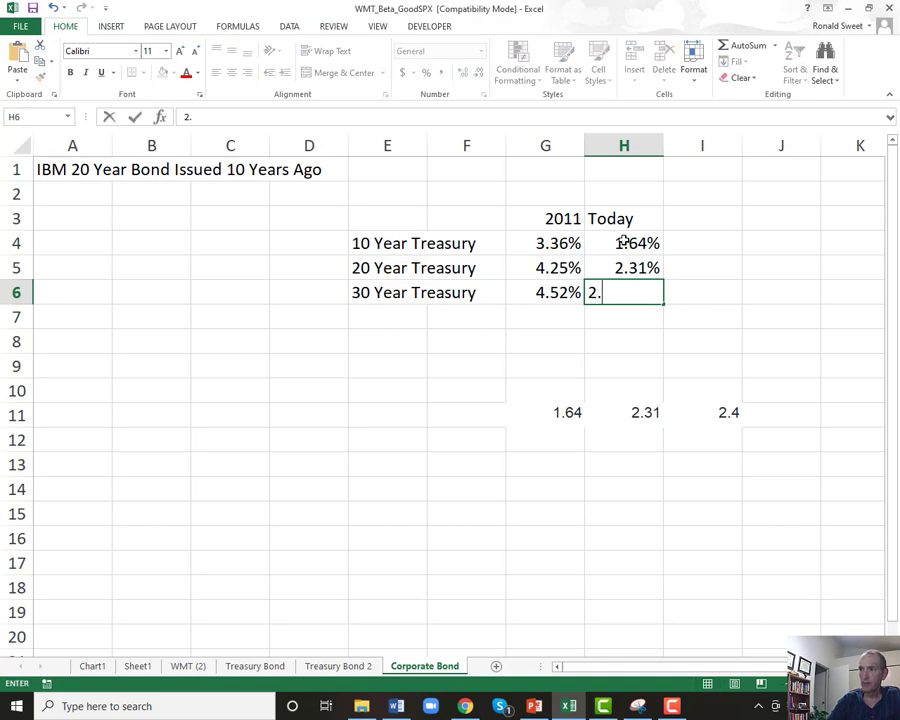
pyautogui.press('Return')
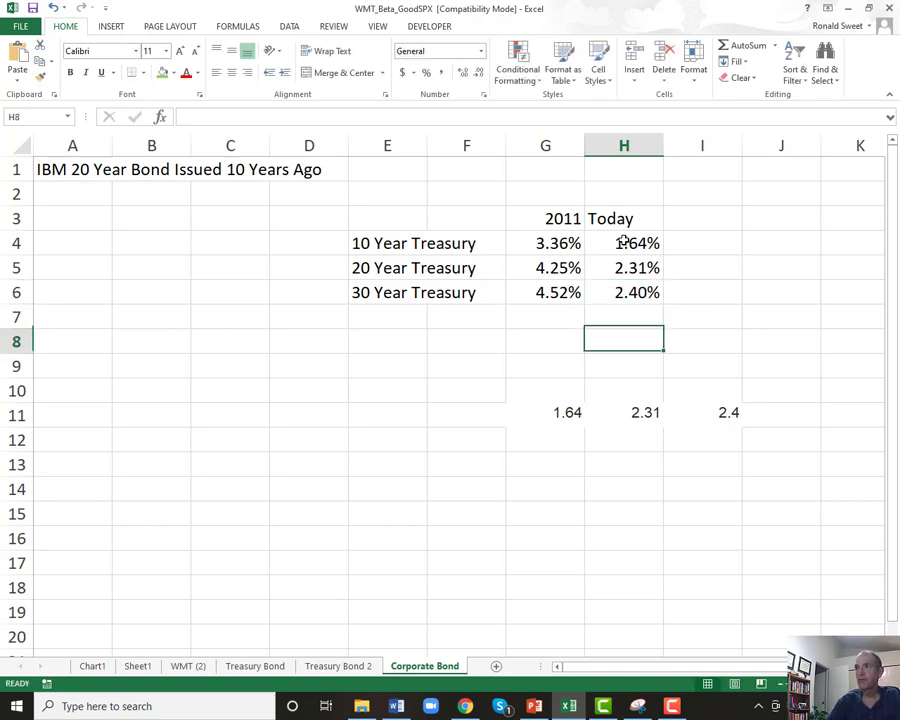
# Clear the pasted yields and their formatting by copying blank cell G9 over the range G9:J14.
pyautogui.press('Left')
pyautogui.press('Down')
pyautogui.press('Down')
pyautogui.press('Down')
pyautogui.press('Down')
pyautogui.press('Up')
pyautogui.press('Up')
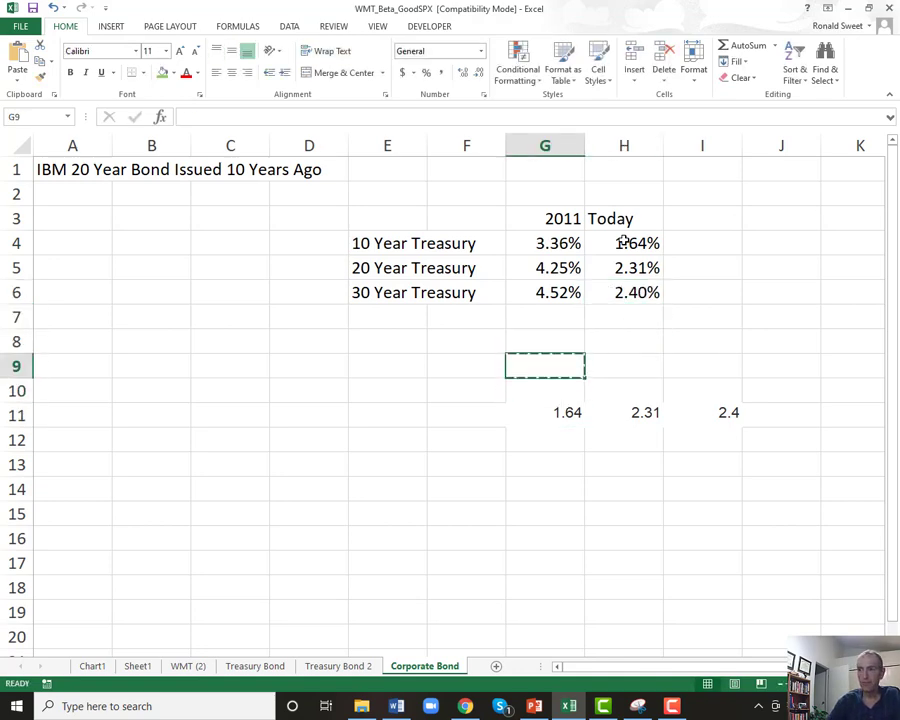
pyautogui.hotkey('ctrl', 'c')
pyautogui.hotkey('shift', 'Down')
pyautogui.hotkey('shift', 'Down')
pyautogui.hotkey('shift', 'Down')
pyautogui.hotkey('shift', 'Down')
pyautogui.hotkey('shift', 'Down')
pyautogui.hotkey('shift', 'Right')
pyautogui.hotkey('shift', 'Right')
pyautogui.hotkey('shift', 'Right')
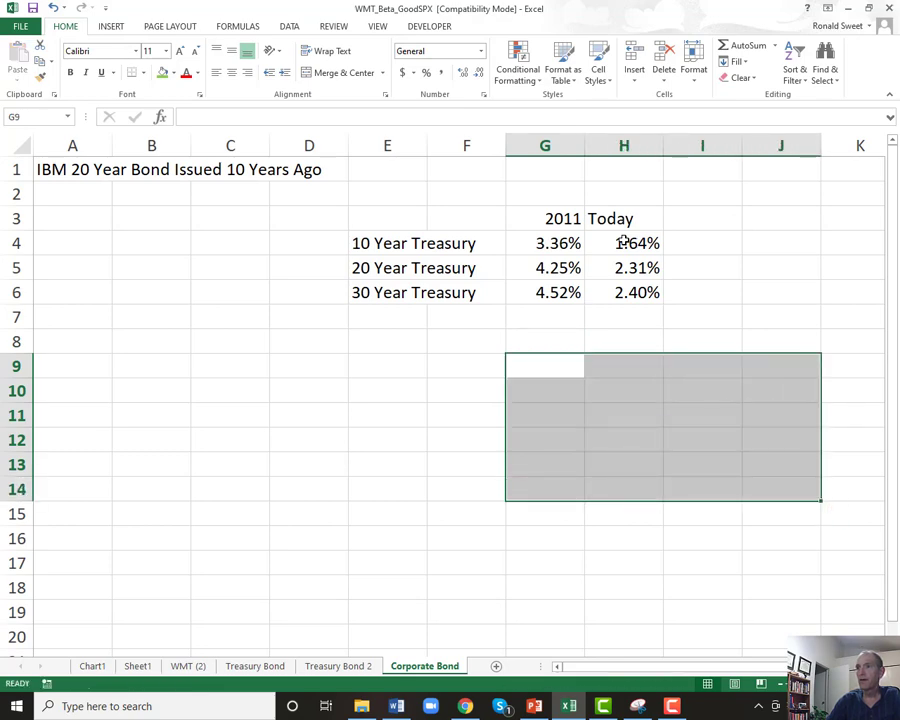
pyautogui.press('Escape')
# Extend the title in A1 with ". Rated AAA when issued and it rated A- today".
pyautogui.press('Left')
pyautogui.press('Left')
pyautogui.press('Up')
pyautogui.press('Up')
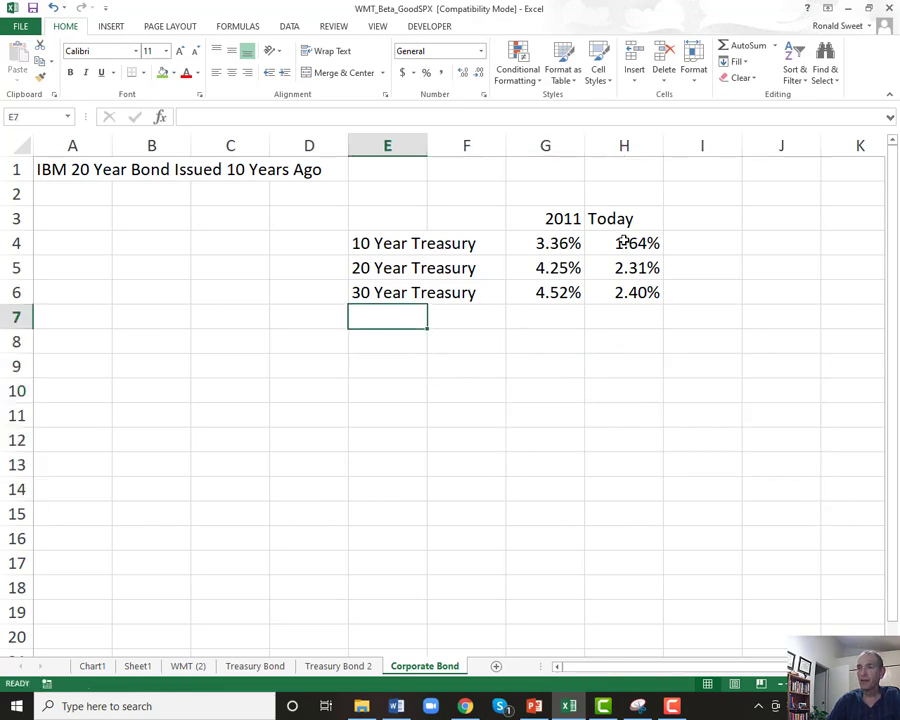
pyautogui.hotkey('ctrl', 'Home')
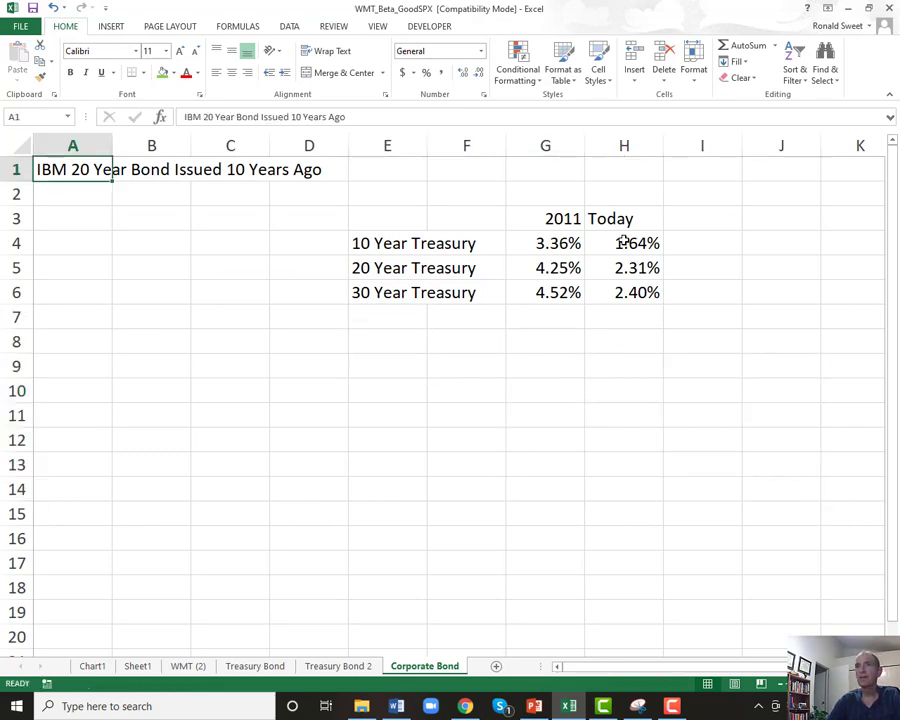
pyautogui.press('F2')
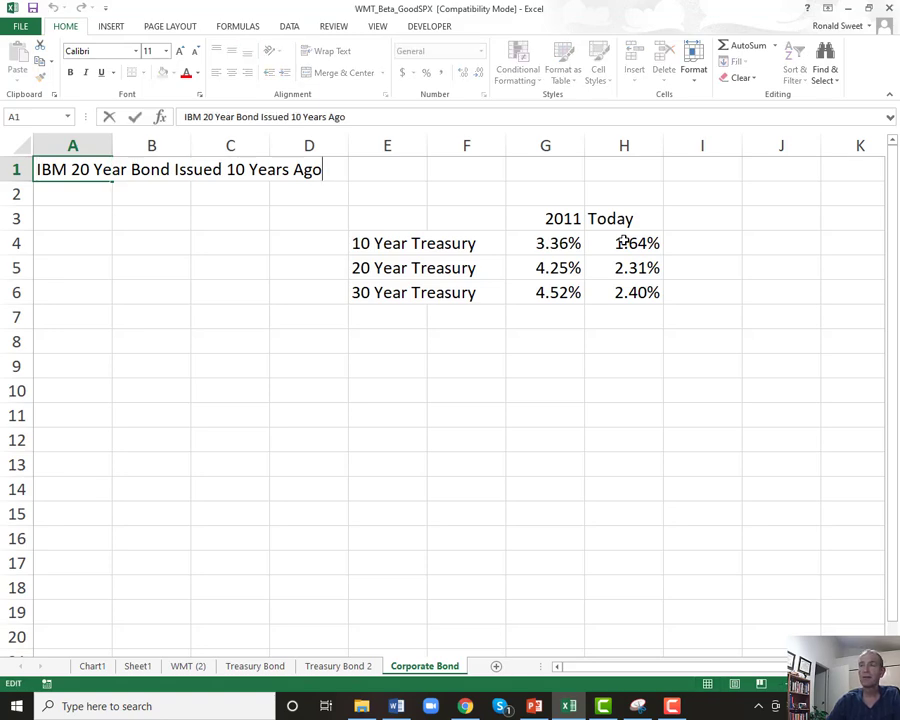
pyautogui.write('. ')
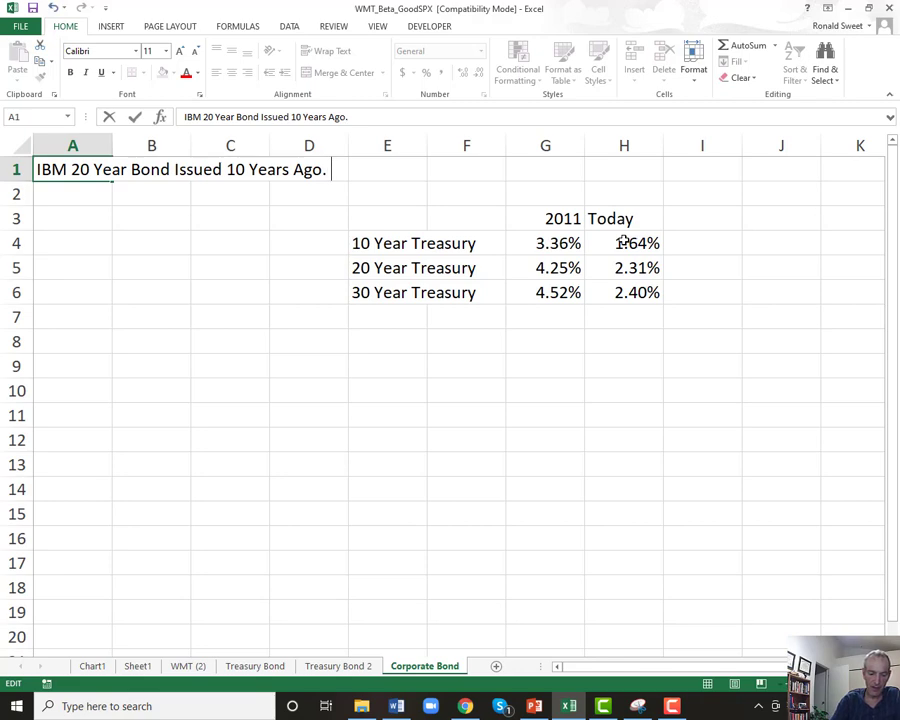
pyautogui.write('Rated AAAw')
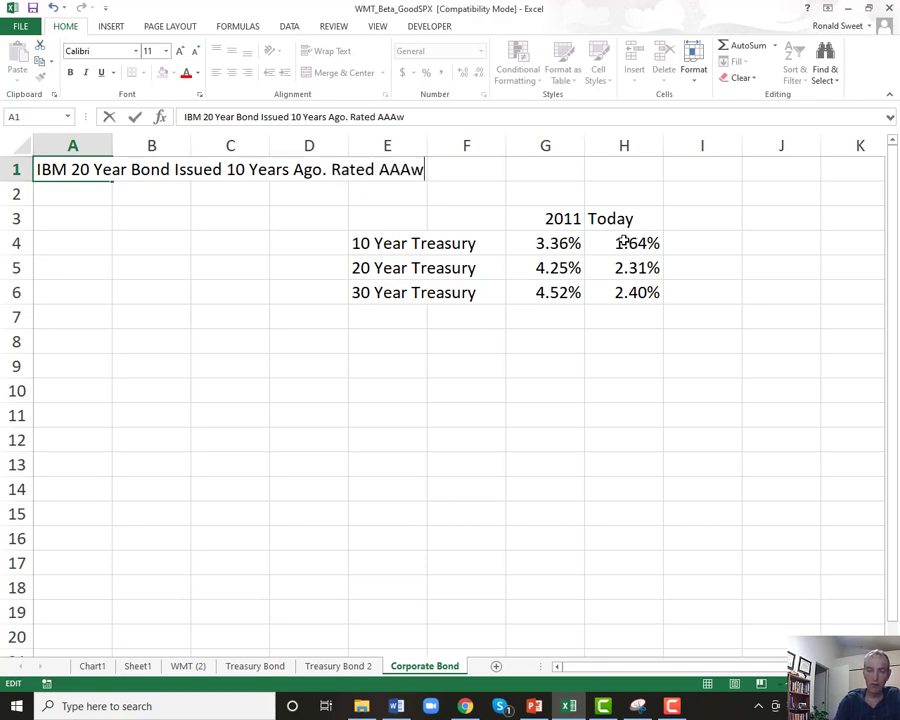
pyautogui.press('BackSpace')
pyautogui.write('w')
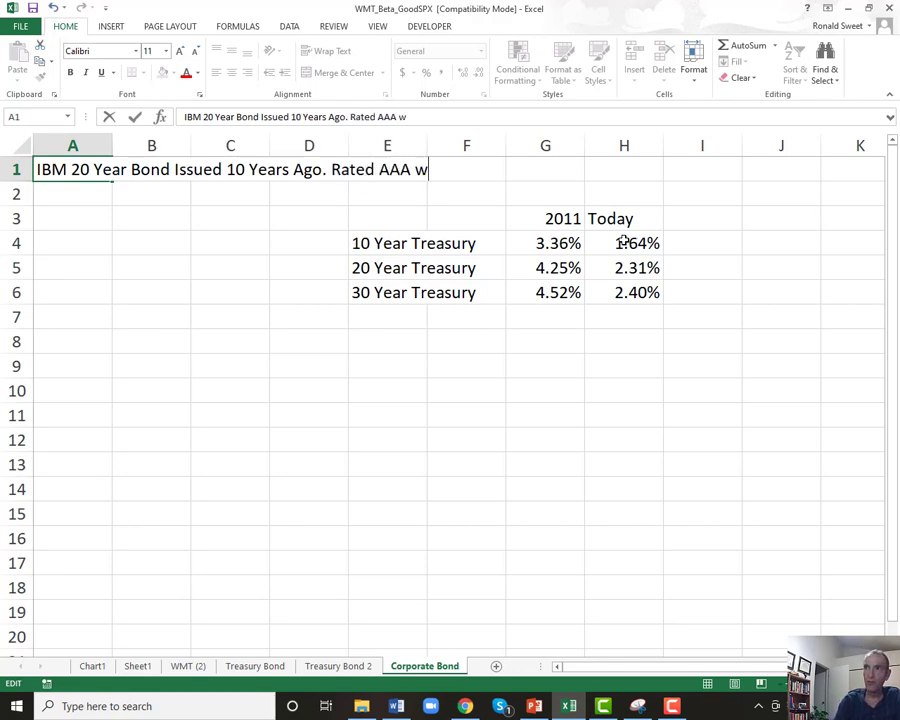
pyautogui.write('hen issued and it rated A')
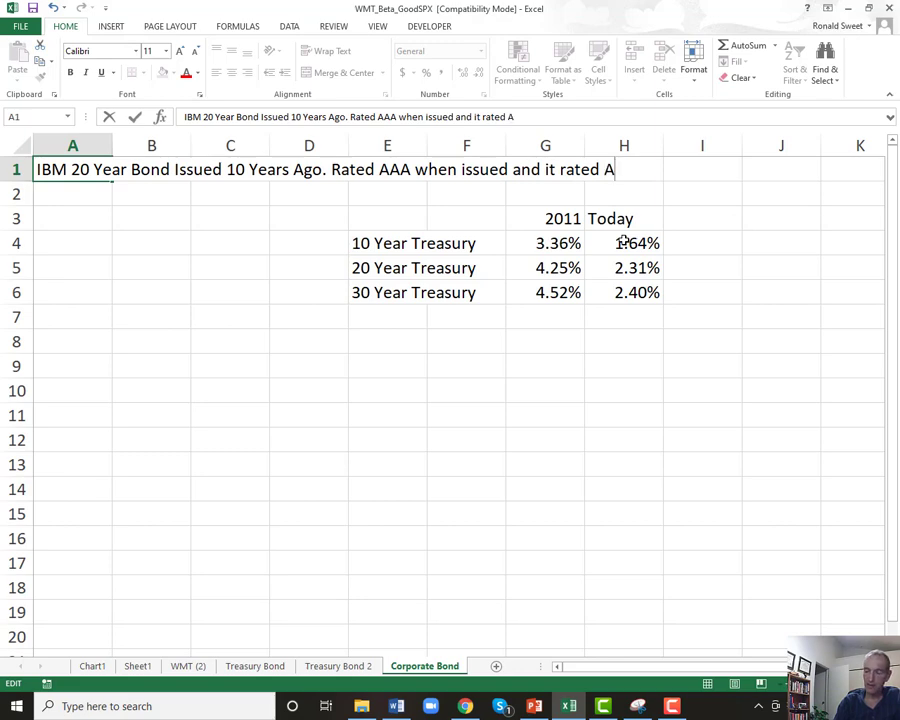
pyautogui.write('- today')
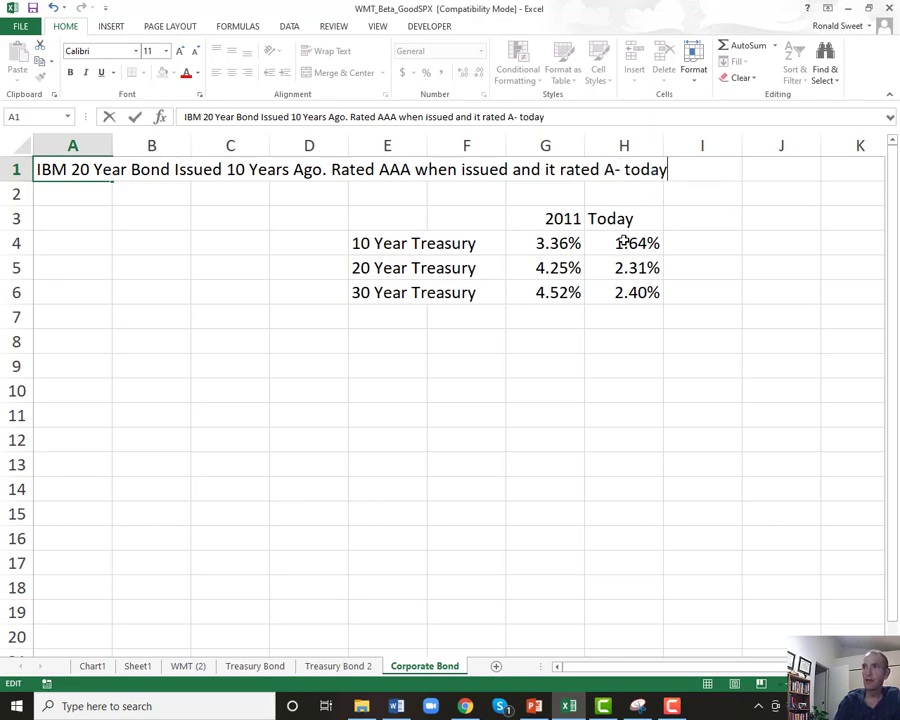
pyautogui.press('Return')
# Enter the row label "AAA Spread" in E7 below the 30 Year Treasury label.
pyautogui.press('Return')
pyautogui.press('Down')
pyautogui.press('Right')
pyautogui.press('Right')
pyautogui.press('Down')
pyautogui.press('Right')
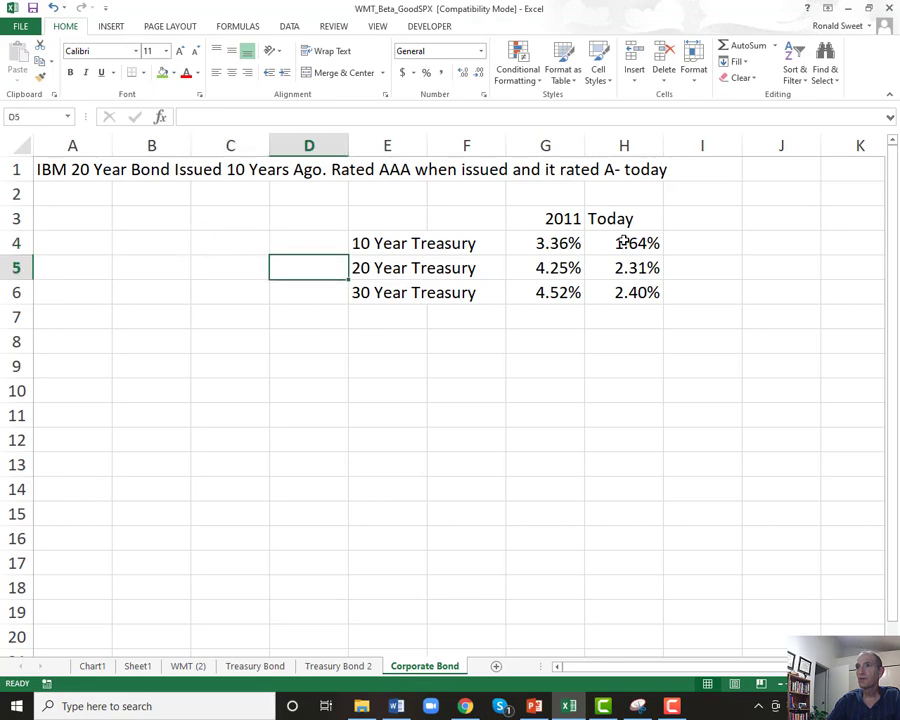
pyautogui.press('Down')
pyautogui.press('Down')
pyautogui.press('Right')
pyautogui.write('AAA')
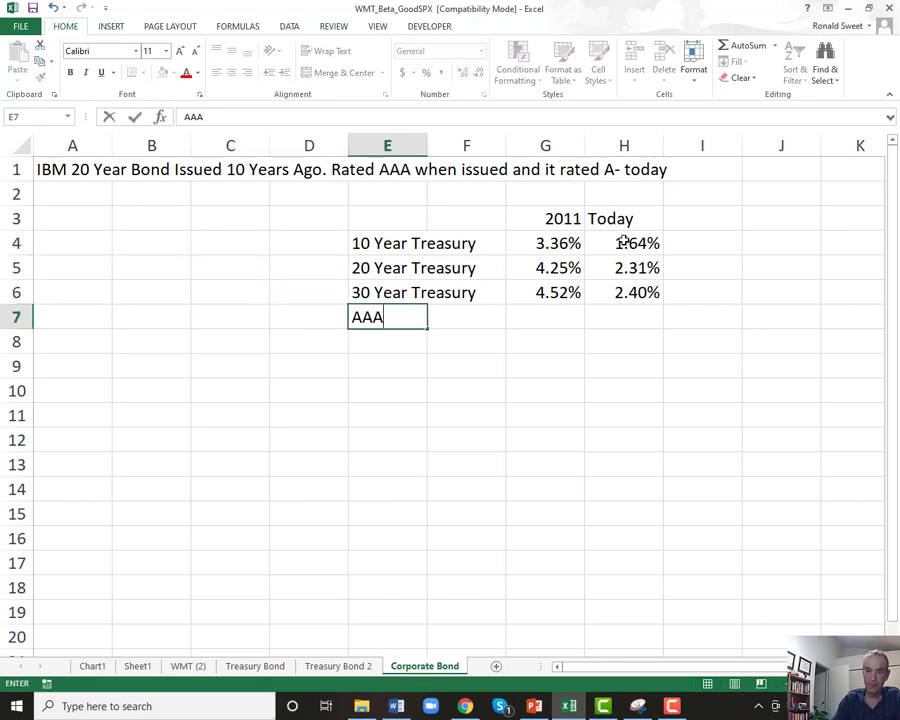
pyautogui.write(' Spread')
pyautogui.press('Return')
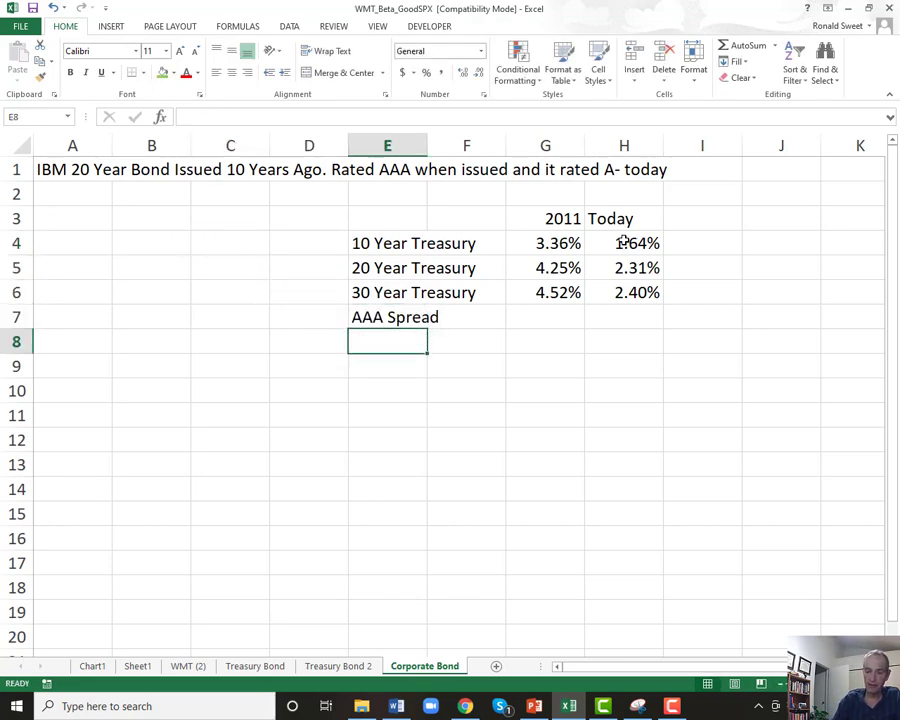
# Enter the row label "A- Spread" in E8 below the AAA Spread label.
pyautogui.write('AA')
pyautogui.press('BackSpace')
pyautogui.press('BackSpace')
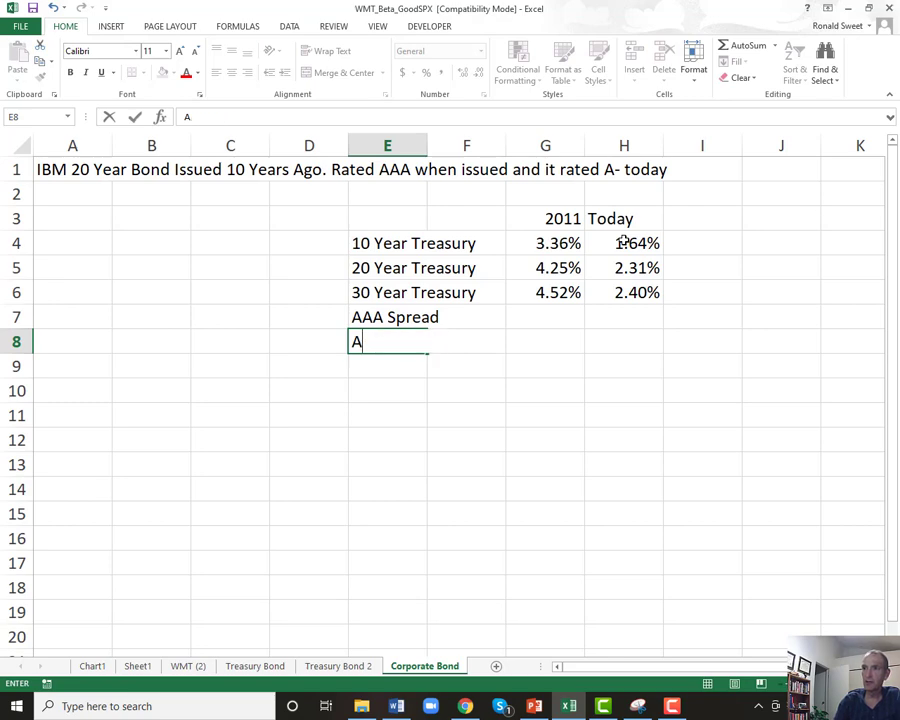
pyautogui.write('- Spread')
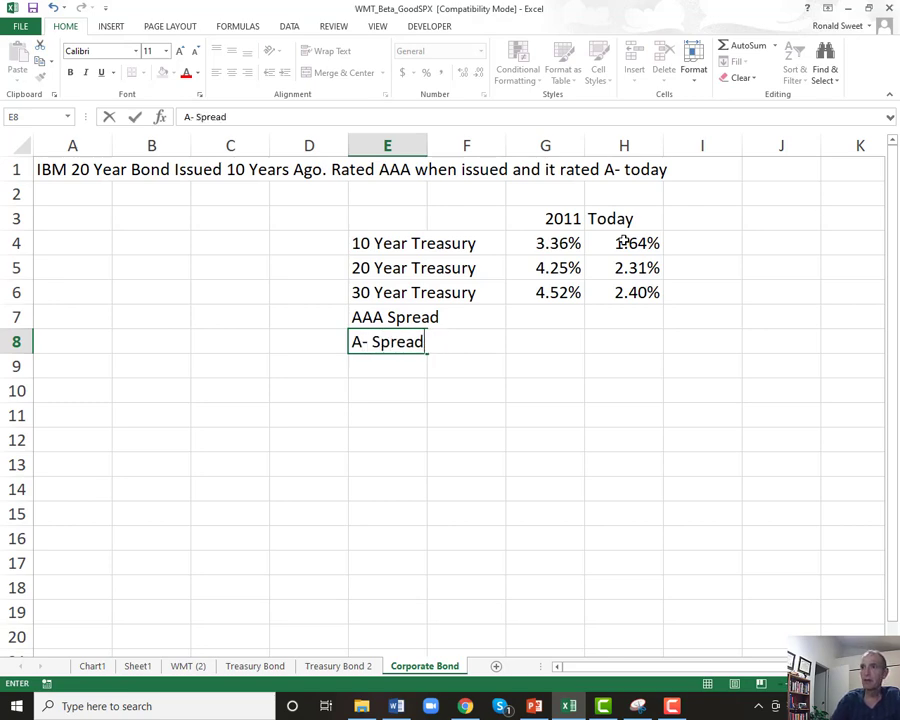
pyautogui.press('Return')
# Enter 25 as the 2011 AAA spread in G7, formatted in comma style with no decimals.
pyautogui.press('Up')
pyautogui.press('Up')
pyautogui.press('Right')
pyautogui.press('Right')
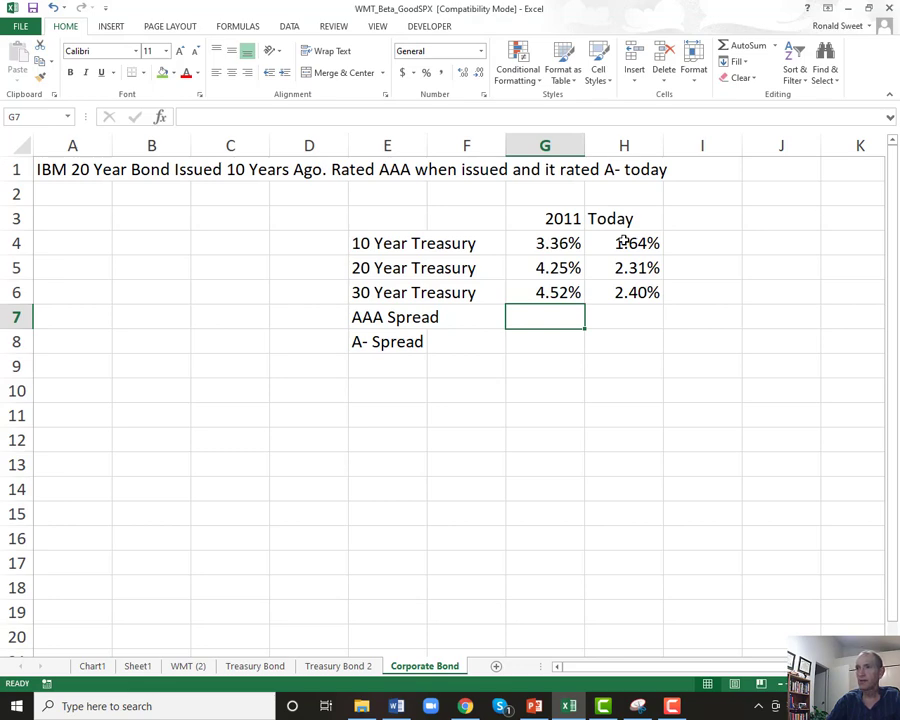
pyautogui.write('25')
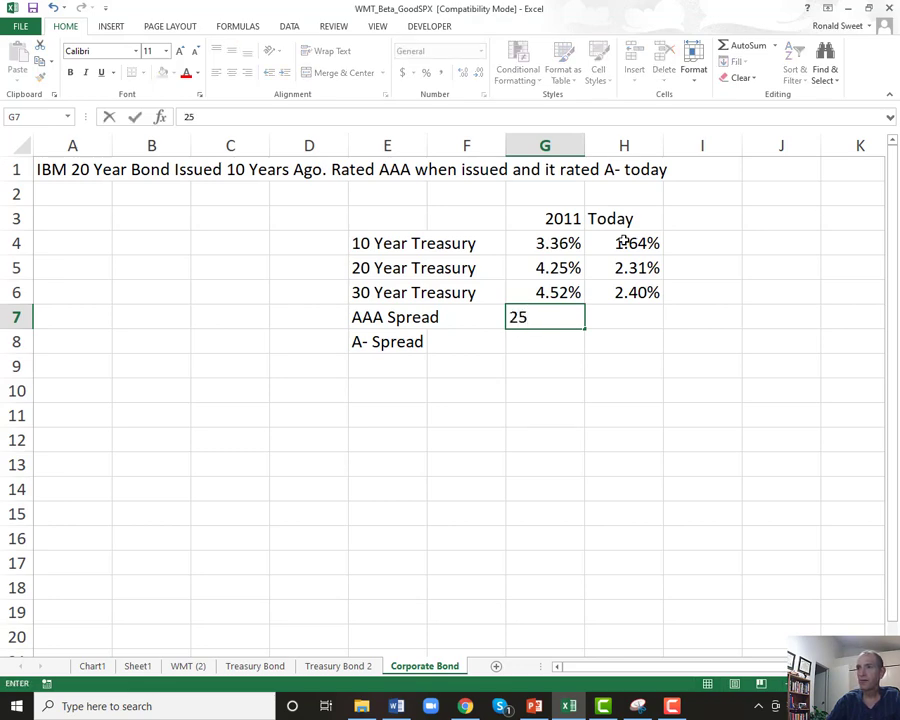
pyautogui.press('Return')
pyautogui.press('Up')
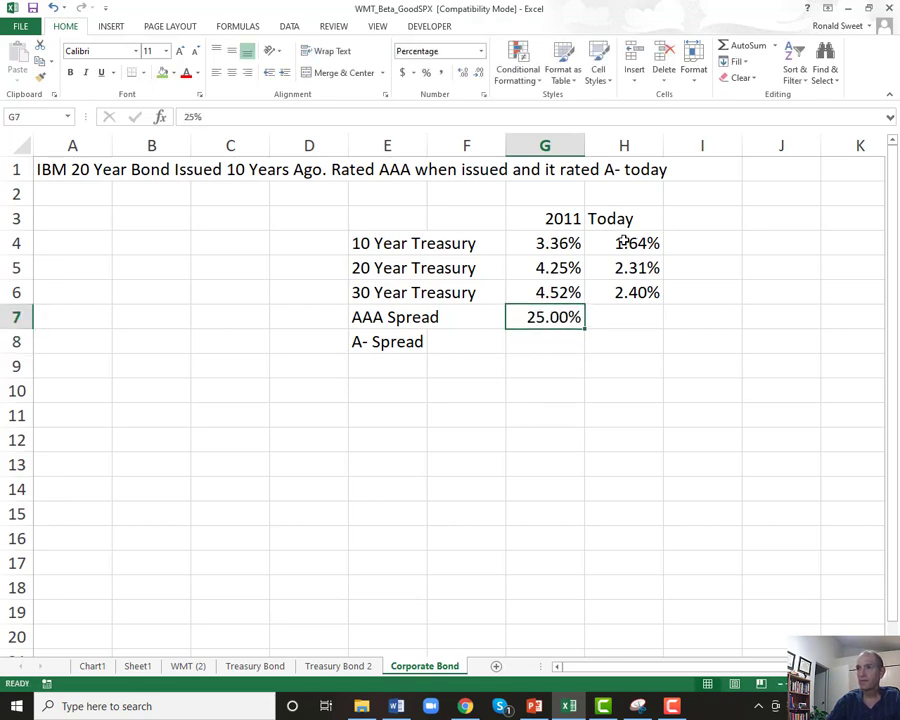
pyautogui.click(443, 73)
pyautogui.write('25')
pyautogui.press('Return')
pyautogui.press('Up')
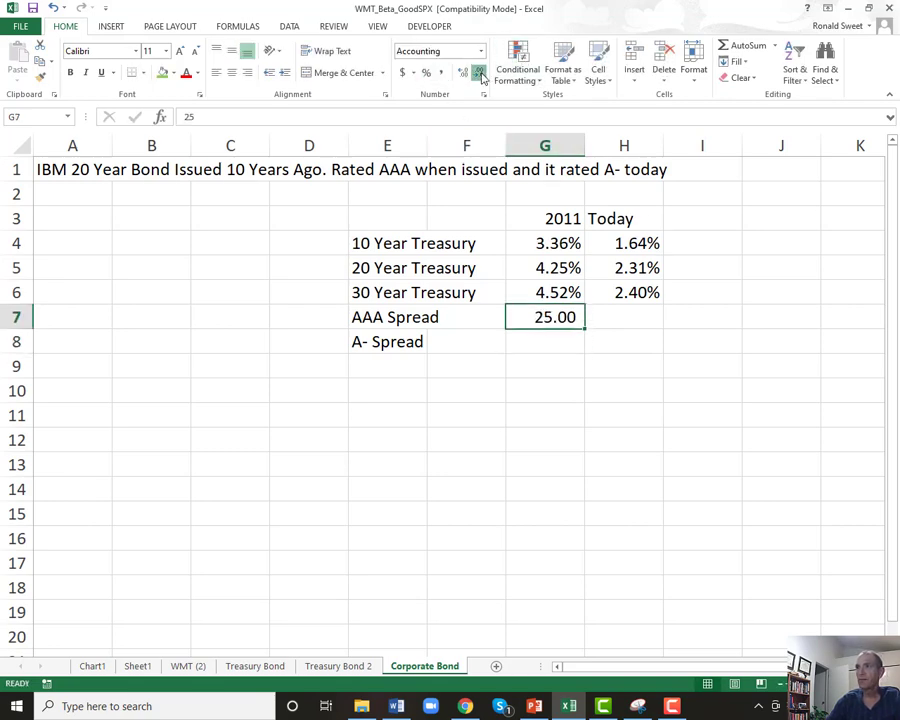
pyautogui.click(480, 74)
pyautogui.click(480, 74)
# Fill the G7 number format down to G8 and enter 105 as the 2011 A- spread.
pyautogui.press('Down')
pyautogui.hotkey('ctrl', 'd')
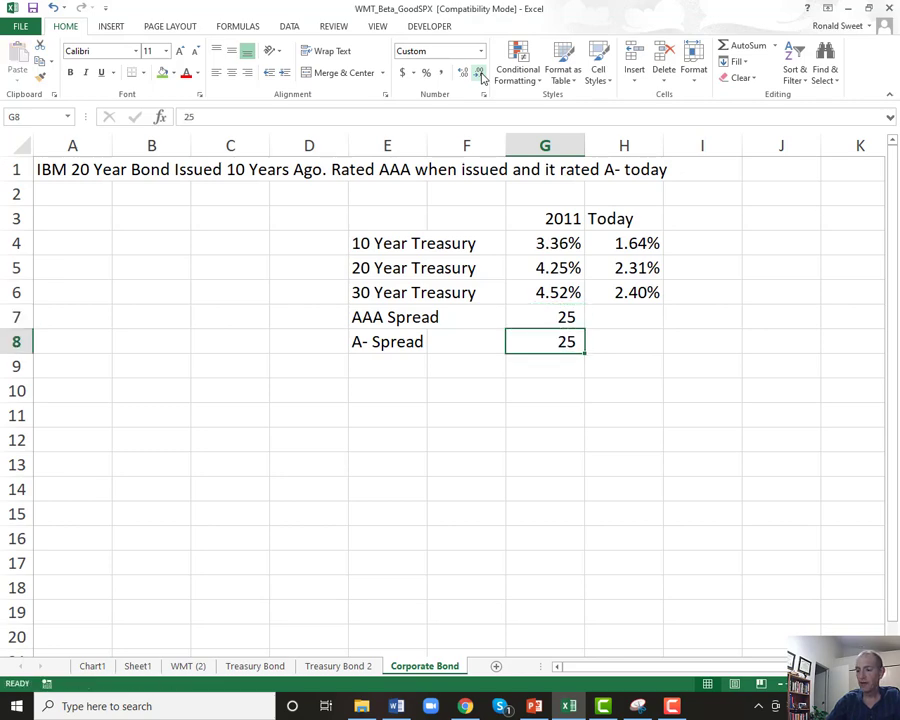
pyautogui.write('105')
pyautogui.press('Return')
# Try to enter 20 as today's AAA spread in H7.
pyautogui.press('Up')
pyautogui.press('Up')
pyautogui.press('Right')
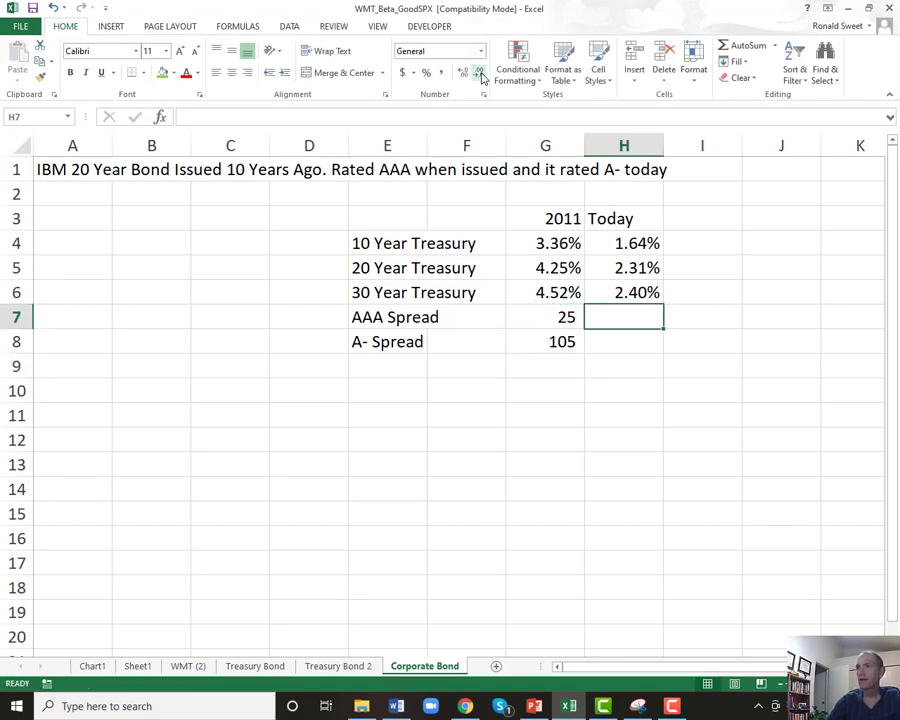
pyautogui.write('20')
pyautogui.press('Return')
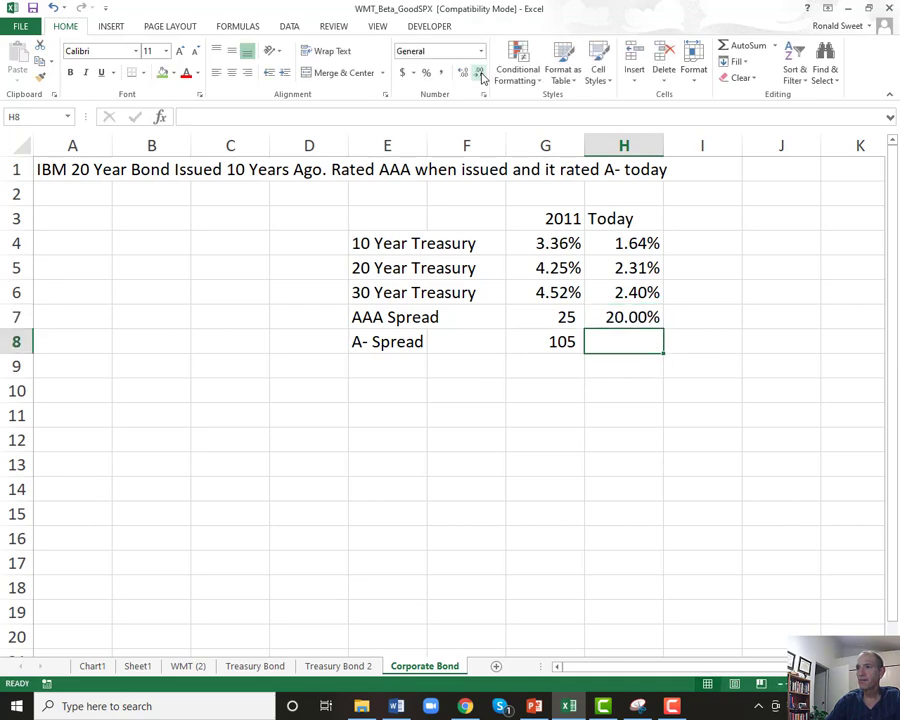
pyautogui.press('Up')
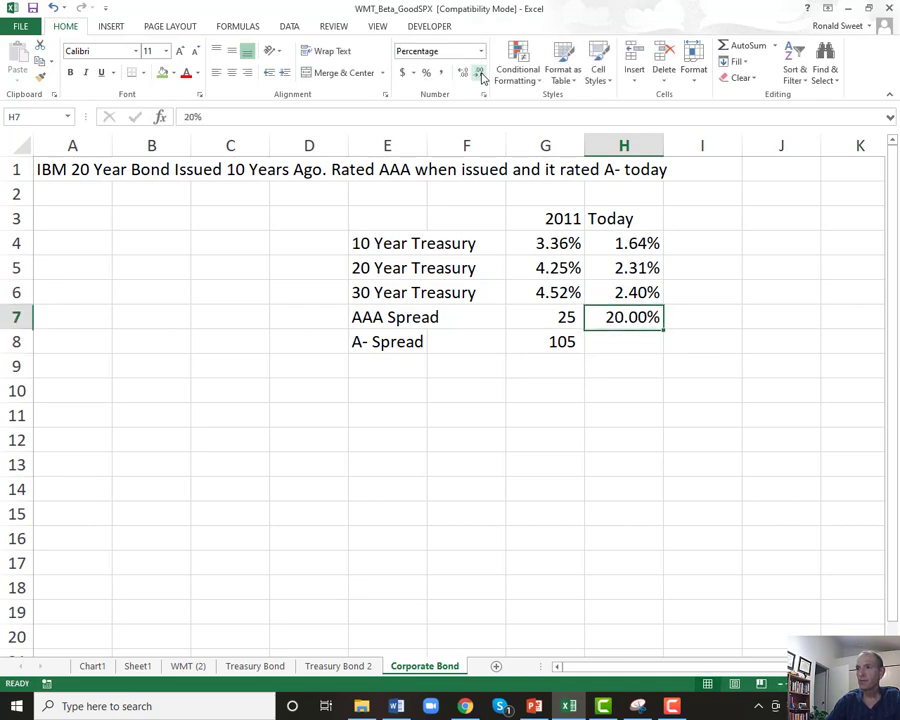
# Copy G7:G8 to H7:H8 and clear the pasted values so only the number format is kept.
pyautogui.press('Left')
pyautogui.hotkey('shift', 'Down')
pyautogui.hotkey('ctrl', 'c')
pyautogui.press('Right')
pyautogui.hotkey('ctrl', 'v')
pyautogui.press('Delete')
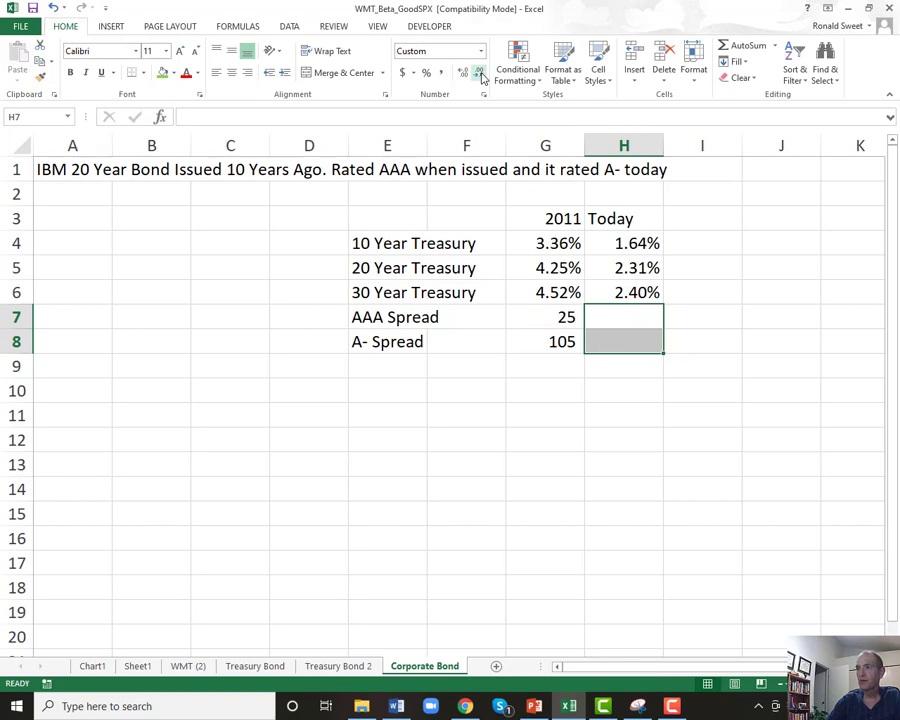
# Enter 20 as today's AAA spread in H7 and 95 as today's A- spread in H8.
pyautogui.press('Down')
pyautogui.press('Up')
pyautogui.write('20')
pyautogui.press('Return')
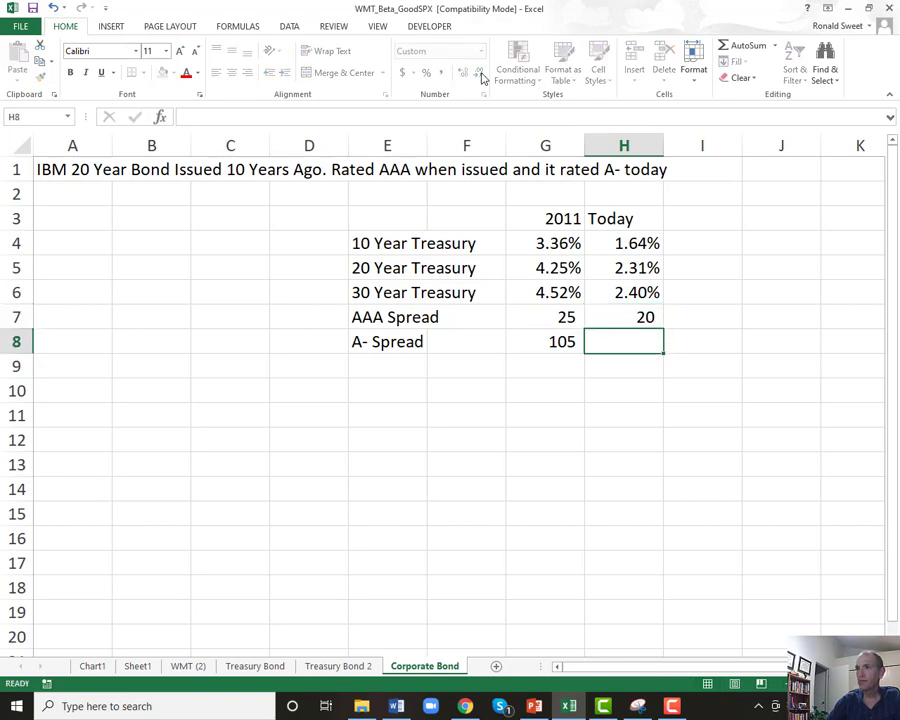
pyautogui.write('95')
pyautogui.press('Return')
# Bold and center the column headers 2011 and Today in G3:H3.
pyautogui.press('Up')
pyautogui.press('Up')
pyautogui.press('Left')
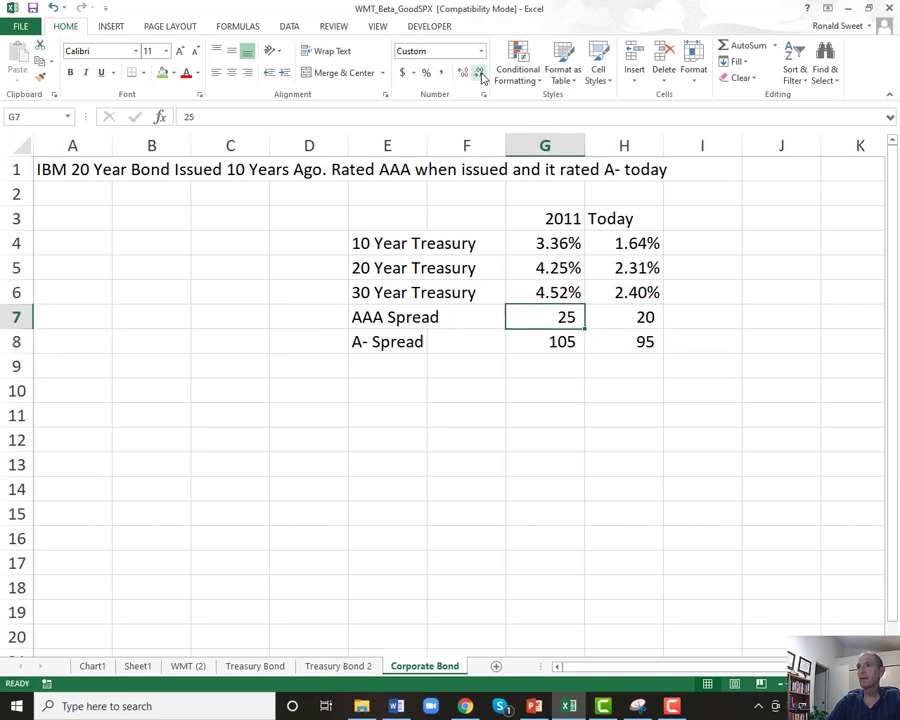
pyautogui.press('Home')
pyautogui.press('Up')
pyautogui.press('Right')
pyautogui.press('Right')
pyautogui.press('Right')
pyautogui.press('Right')
pyautogui.press('Right')
pyautogui.press('Right')
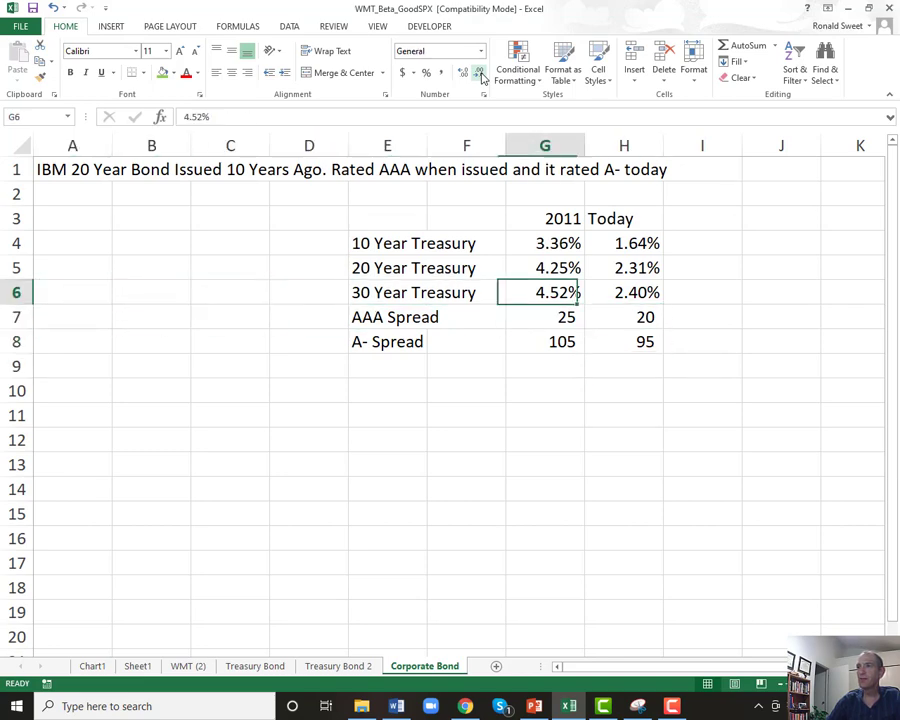
pyautogui.press('Up')
pyautogui.press('Up')
pyautogui.press('Up')
pyautogui.hotkey('shift', 'Right')
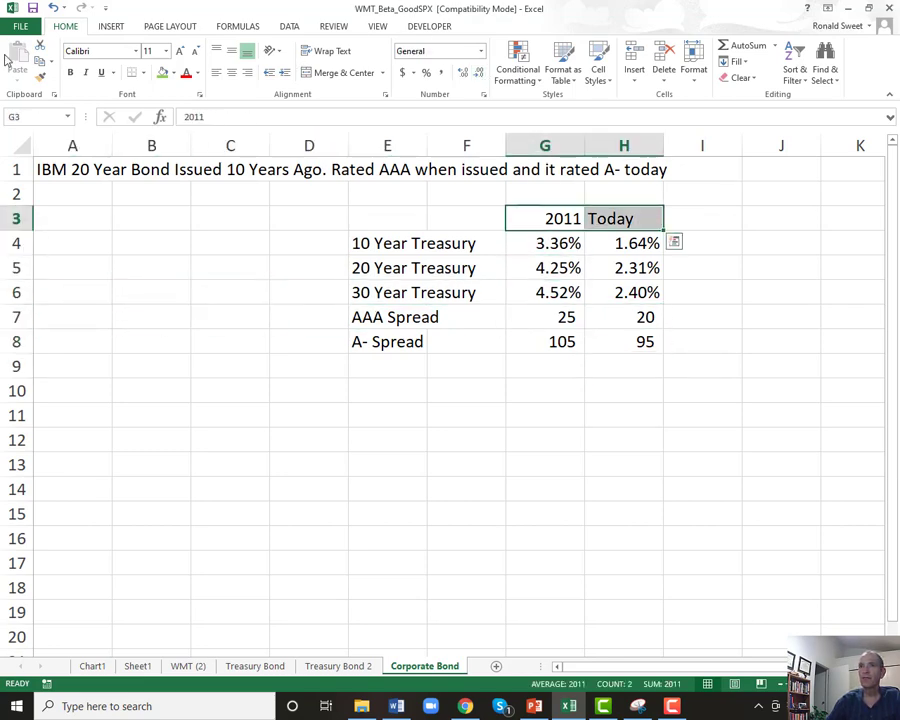
pyautogui.click(70, 73)
pyautogui.click(232, 76)
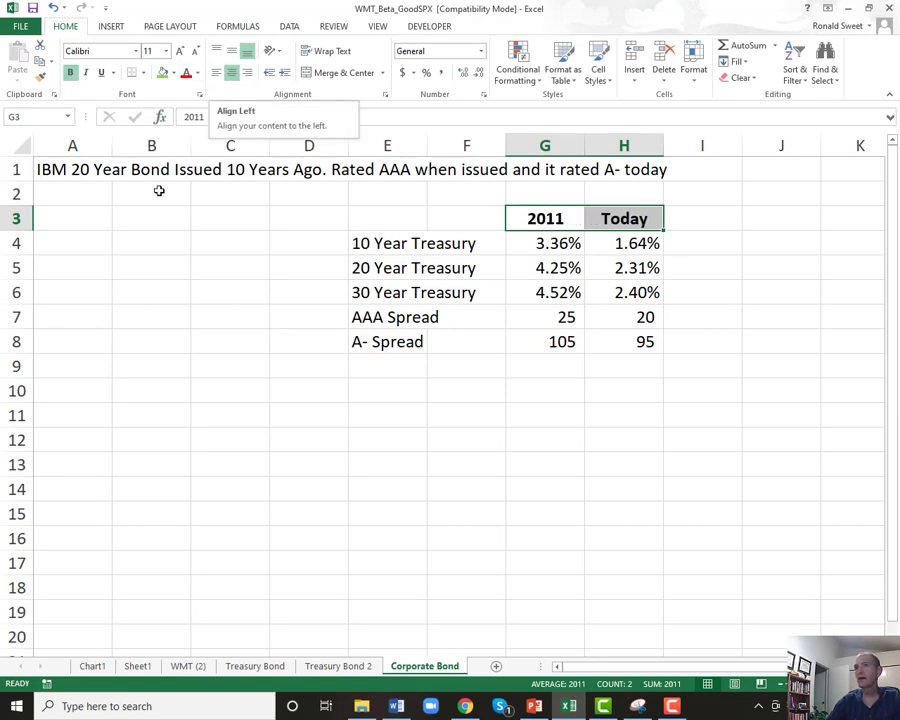
# Enter the row label "Coupon" in A2 below the bond description.
pyautogui.click(66, 199)
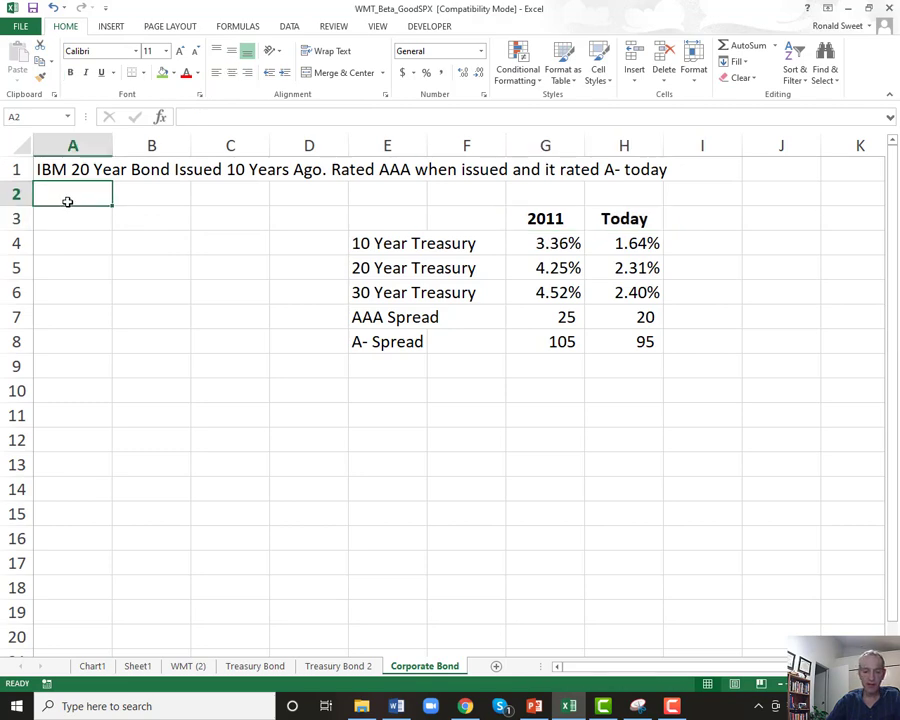
pyautogui.write('Coupon')
pyautogui.press('Return')
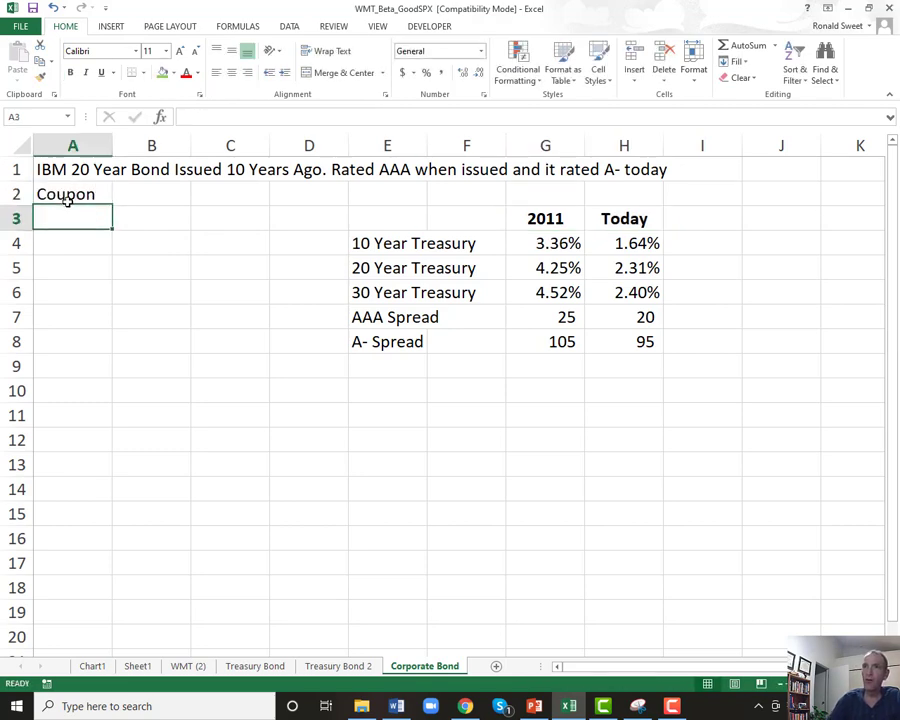
# Enter 4.50% as the coupon in B2, based on the 2011 20 Year Treasury yield and AAA spread.
pyautogui.press('Right')
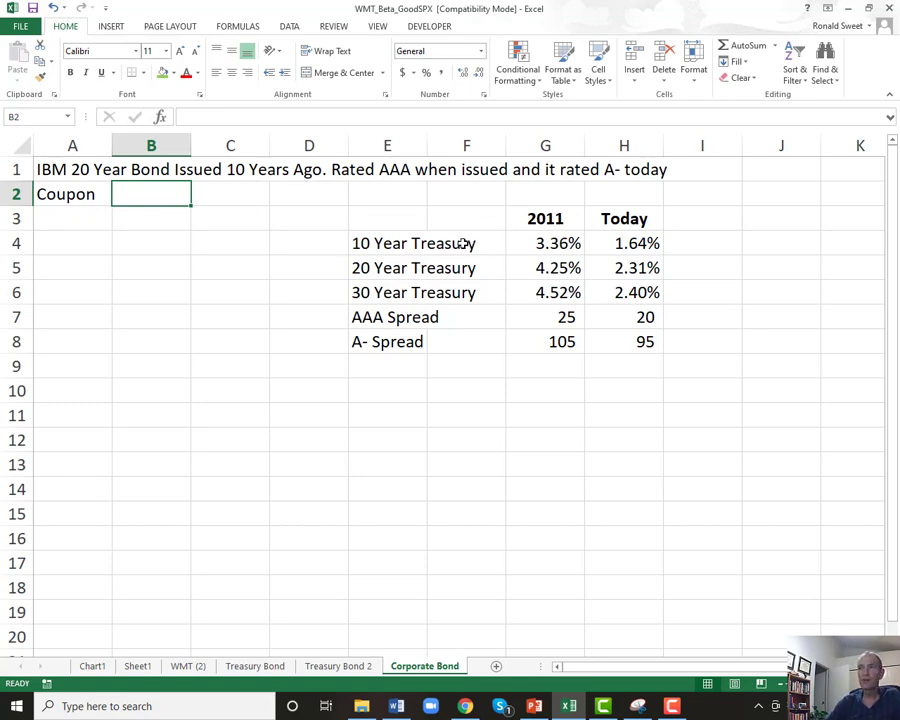
pyautogui.click(371, 268)
pyautogui.click(556, 266)
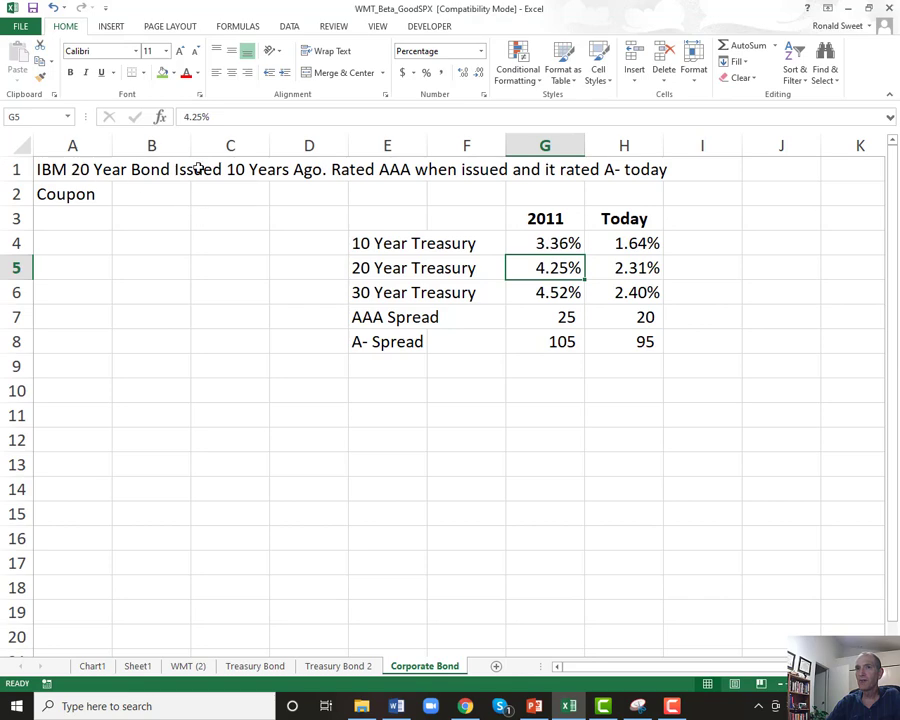
pyautogui.click(540, 315)
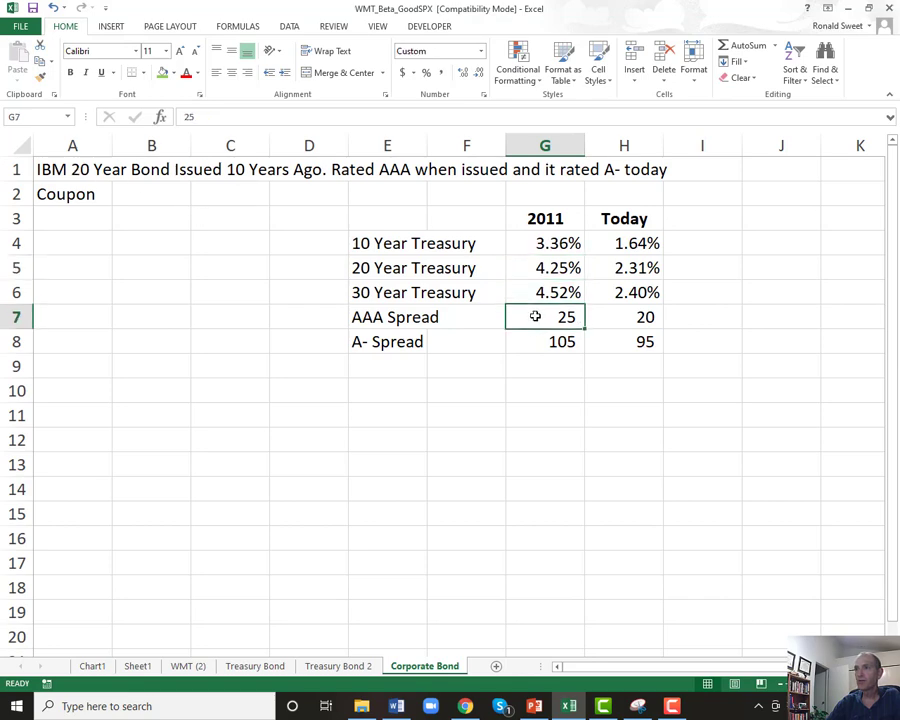
pyautogui.click(148, 193)
pyautogui.write('4.5')
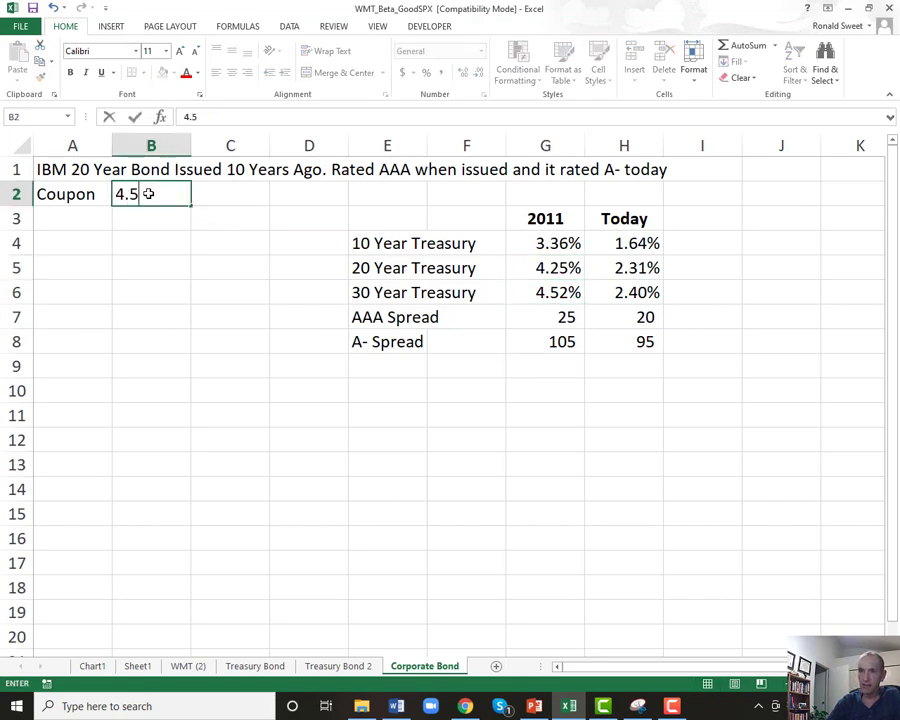
pyautogui.write('0%')
pyautogui.press('Return')
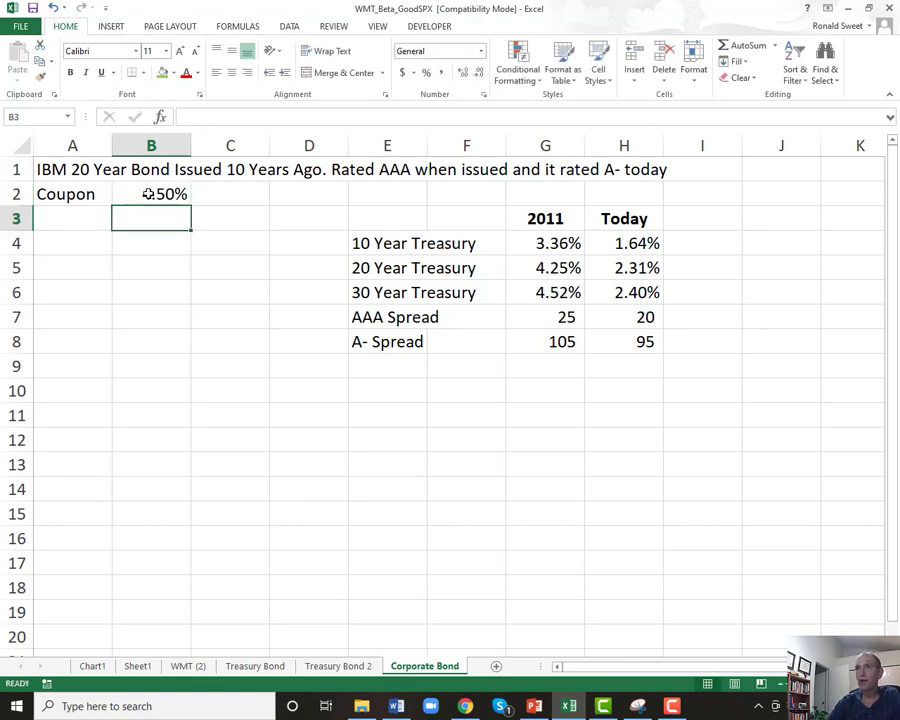
# Check the coupon by adding 0.0425 and 0.0025 in D2, and clear the calculation.
pyautogui.press('Up')
pyautogui.press('Right')
pyautogui.press('Right')
pyautogui.write('+.')
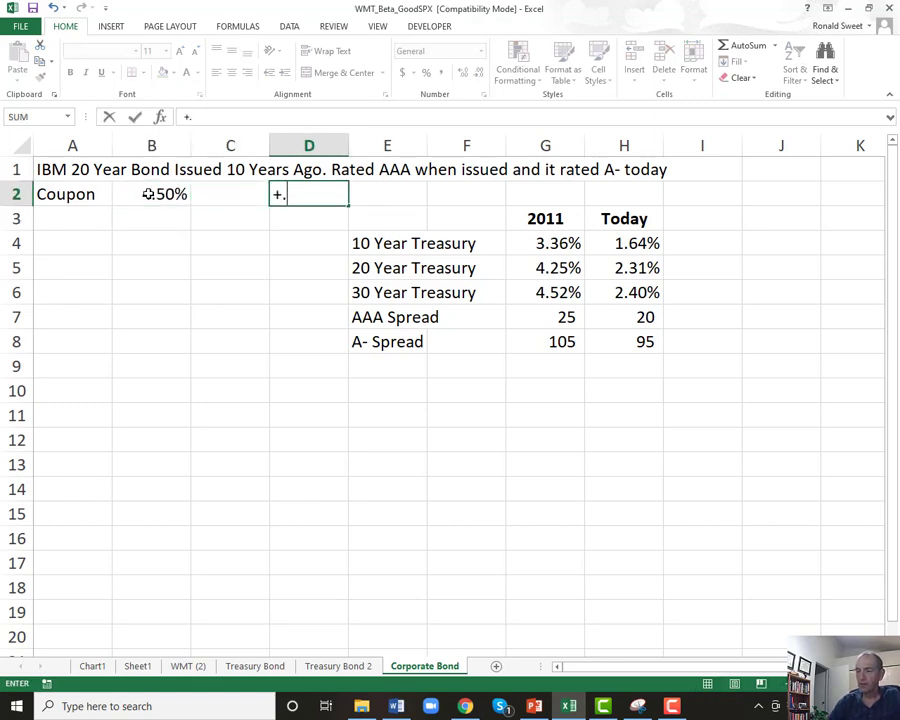
pyautogui.write('0425+.0025')
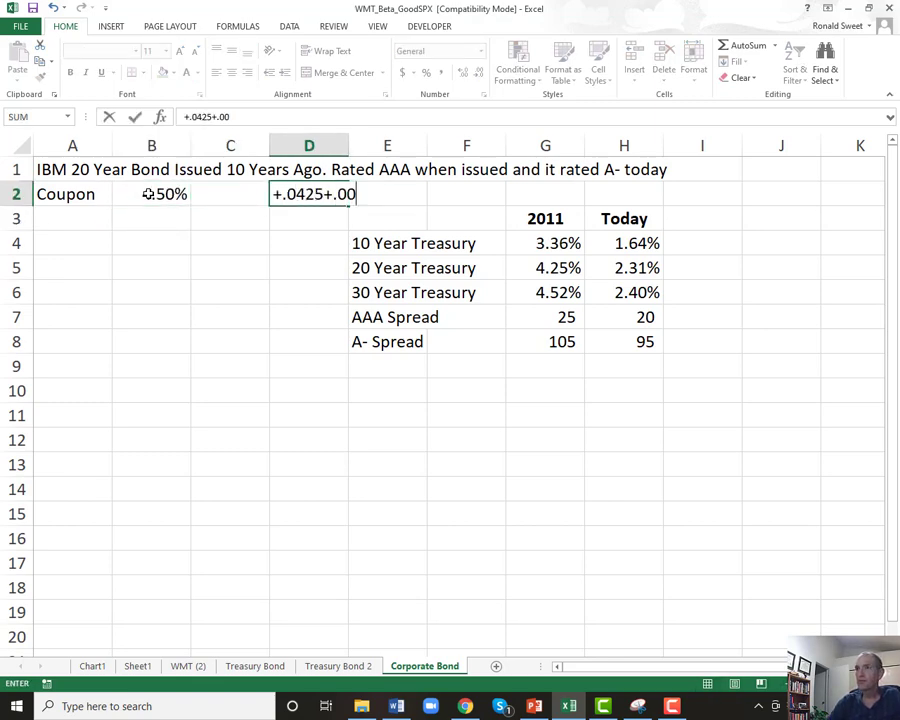
pyautogui.press('Return')
pyautogui.press('Up')
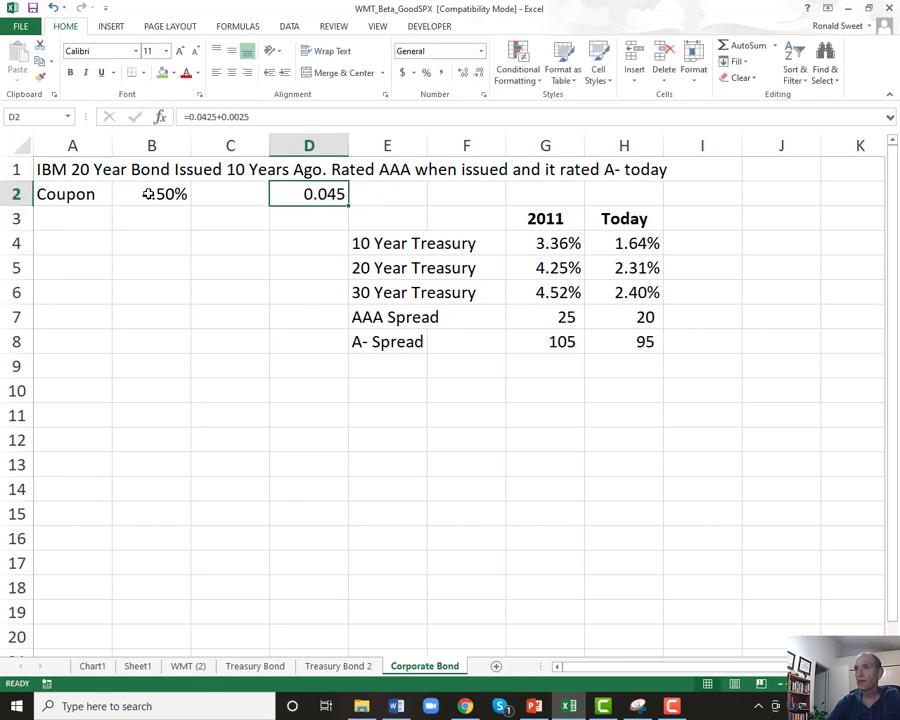
pyautogui.press('Delete')
pyautogui.press('Right')
pyautogui.press('Right')
pyautogui.press('Down')
pyautogui.press('Down')
pyautogui.press('Down')
pyautogui.press('Down')
pyautogui.press('Down')
pyautogui.press('Right')
pyautogui.press('Down')
pyautogui.press('Down')
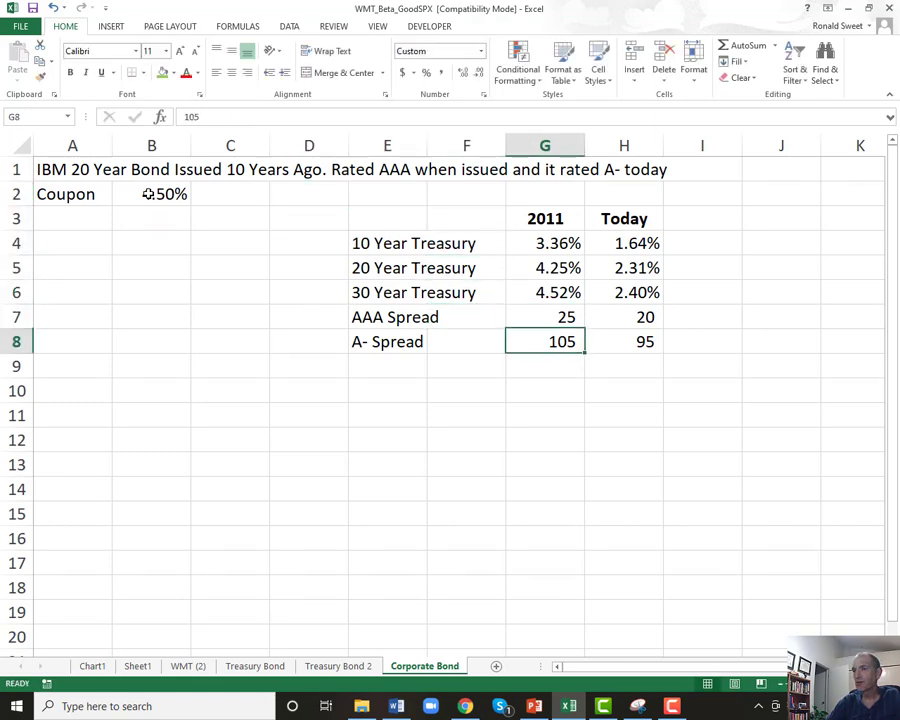
pyautogui.write('+.0025')
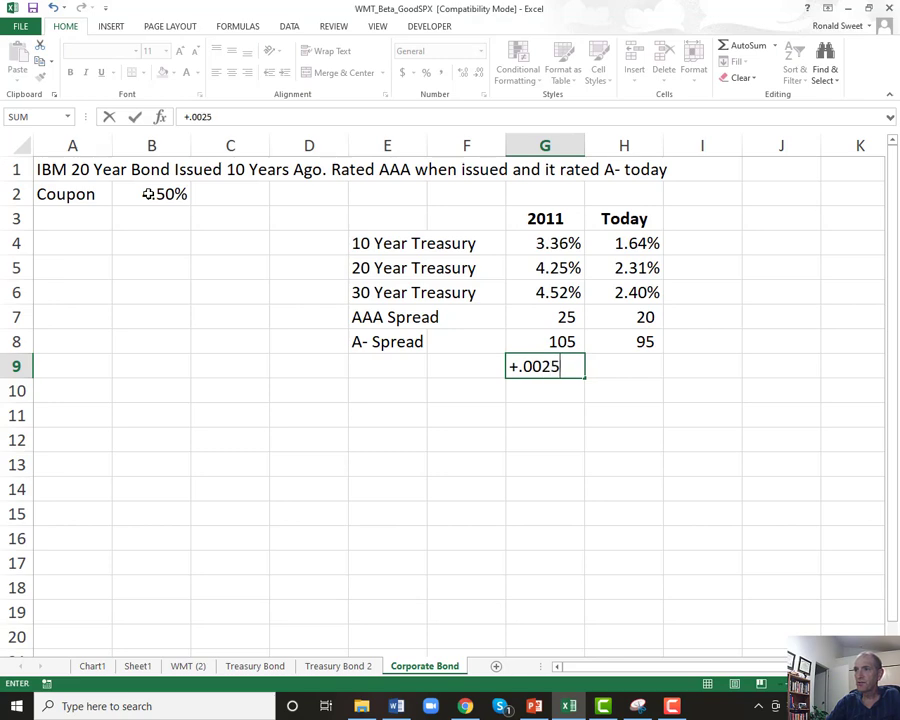
pyautogui.press('Escape')
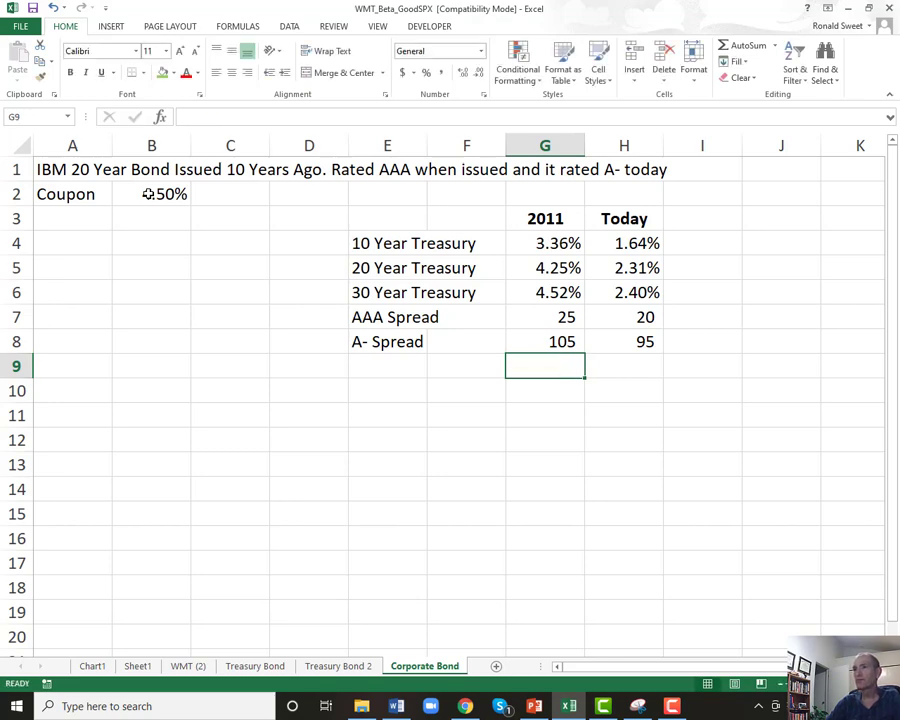
# Divide the 2011 AAA spread in G7 by 10000 in G9 and copy the formula to G10 for the A- spread.
pyautogui.write('+')
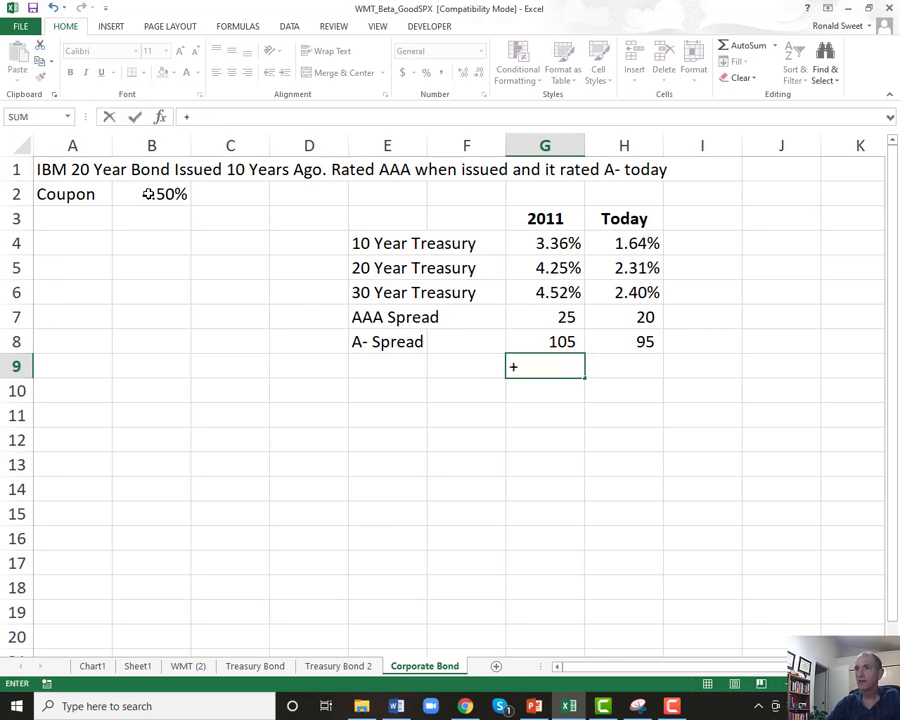
pyautogui.press('Up')
pyautogui.press('Up')
pyautogui.write('/1000')
pyautogui.press('Return')
pyautogui.press('Up')
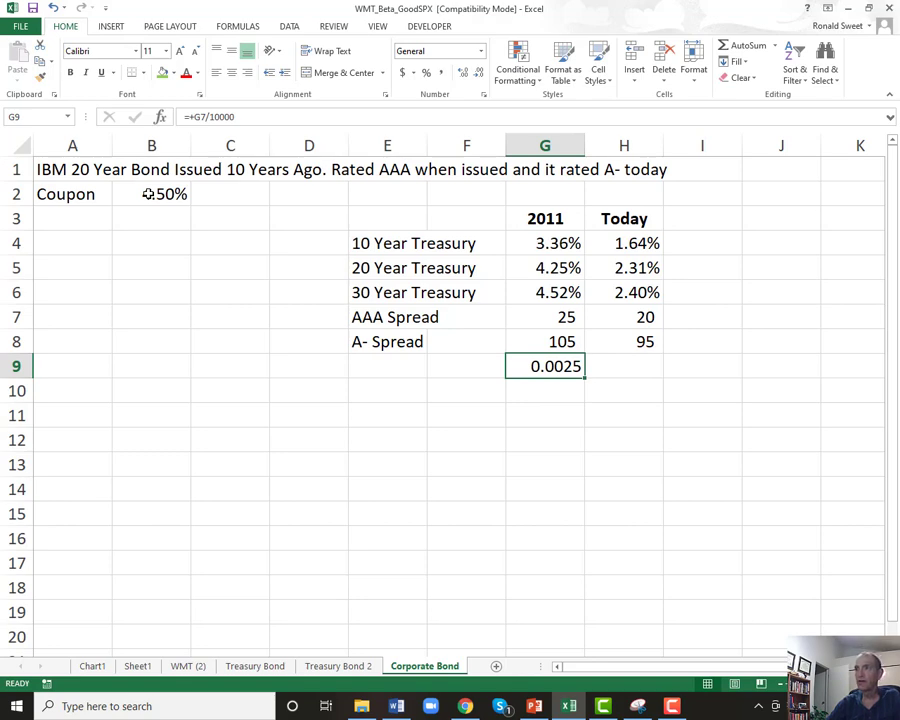
pyautogui.hotkey('ctrl', 'c')
pyautogui.press('Down')
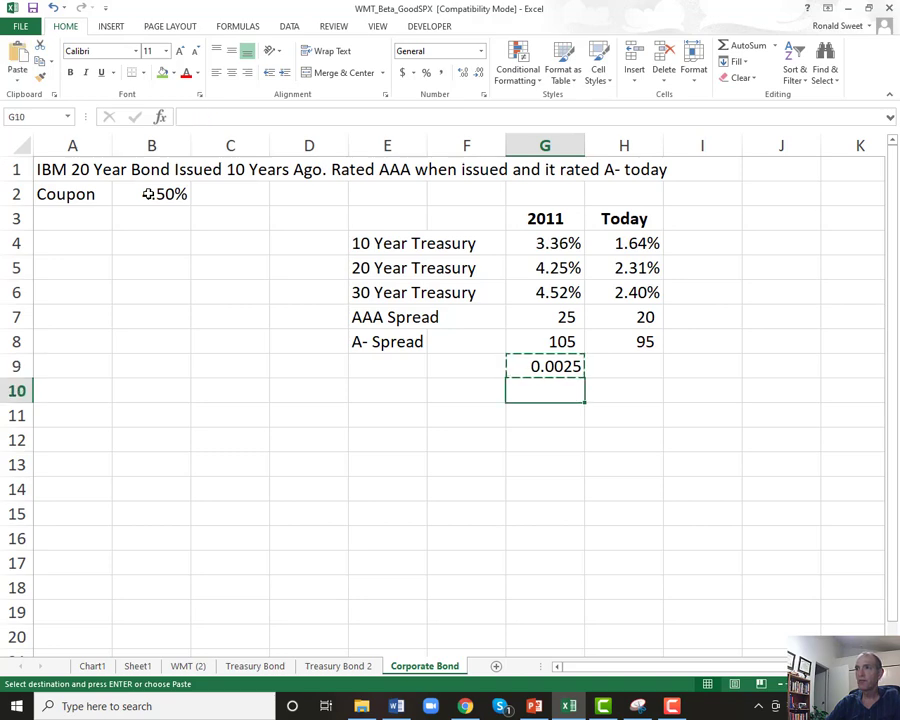
pyautogui.press('Return')
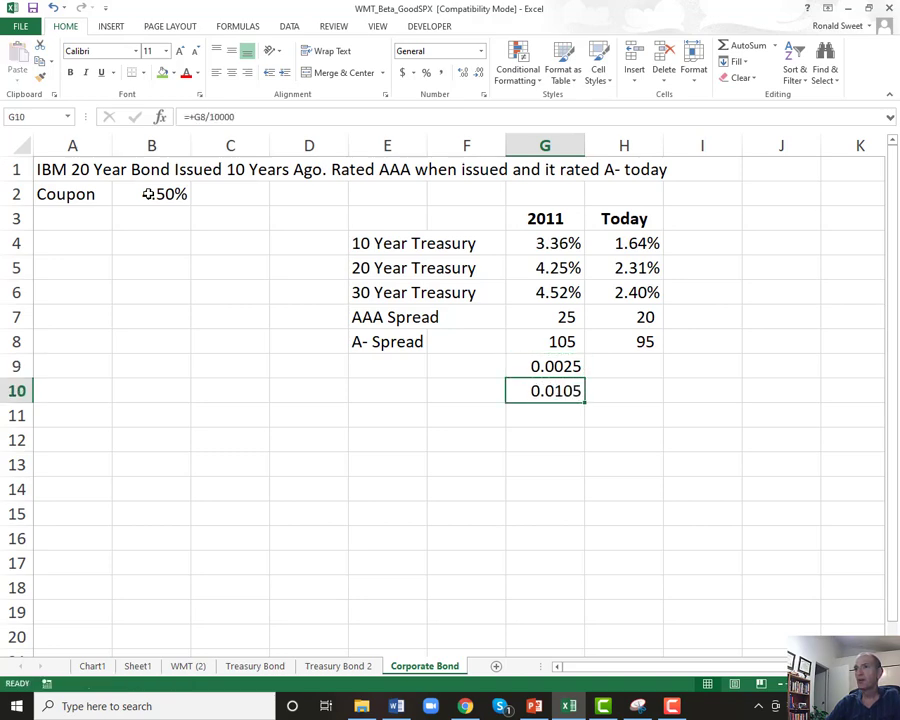
# Clear the trial spread conversions from G9:G10.
pyautogui.press('Up')
pyautogui.hotkey('shift', 'Down')
pyautogui.press('Delete')
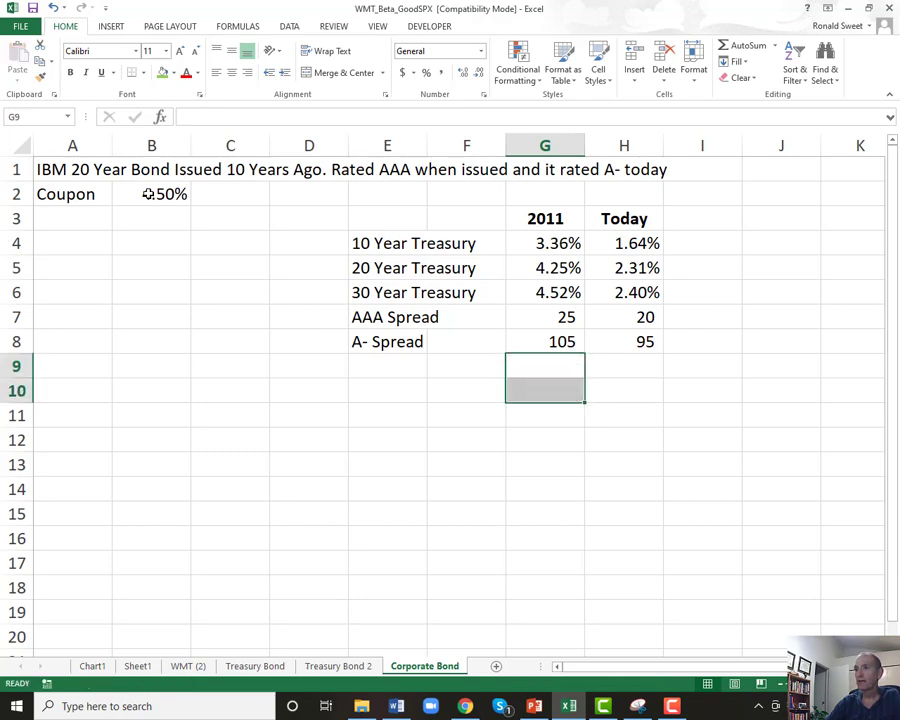
# Enter the row label "Risk Free Rate" in A4, leaving row 3 empty below Coupon.
pyautogui.press('Up')
pyautogui.press('Left')
pyautogui.press('Left')
pyautogui.press('Left')
pyautogui.press('Left')
pyautogui.press('Left')
pyautogui.press('Left')
pyautogui.press('Up')
pyautogui.press('Up')
pyautogui.press('Up')
pyautogui.press('Up')
pyautogui.press('Up')
pyautogui.press('Up')
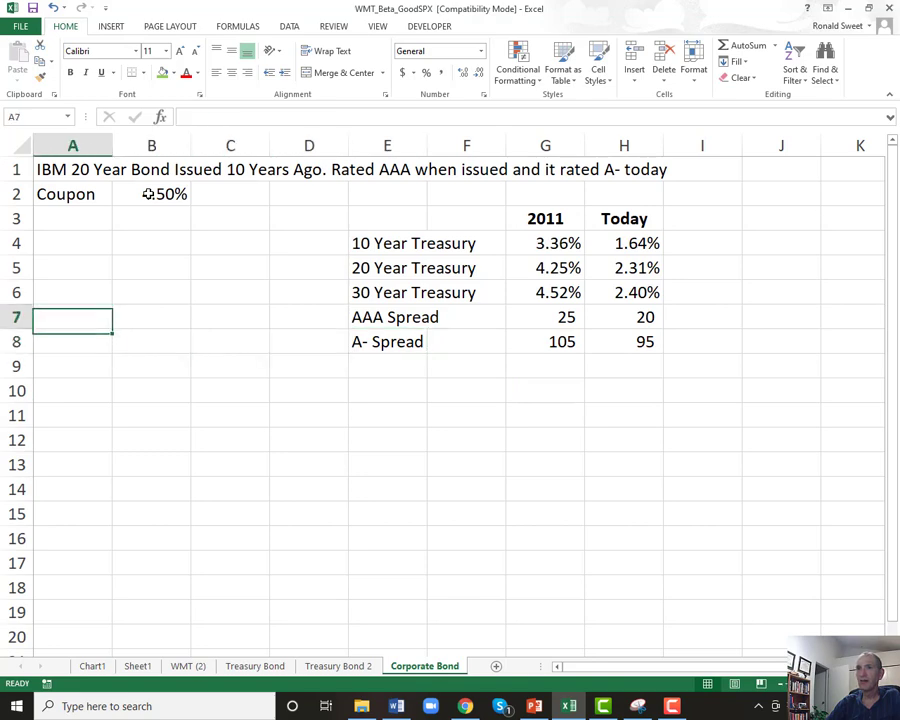
pyautogui.press('Right')
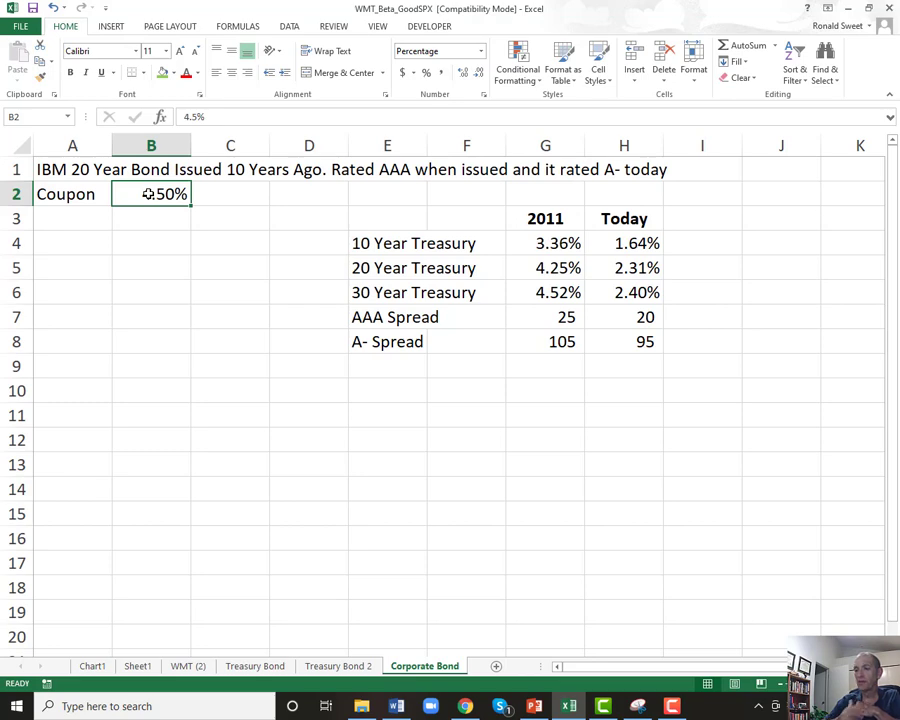
pyautogui.press('Down')
pyautogui.press('Down')
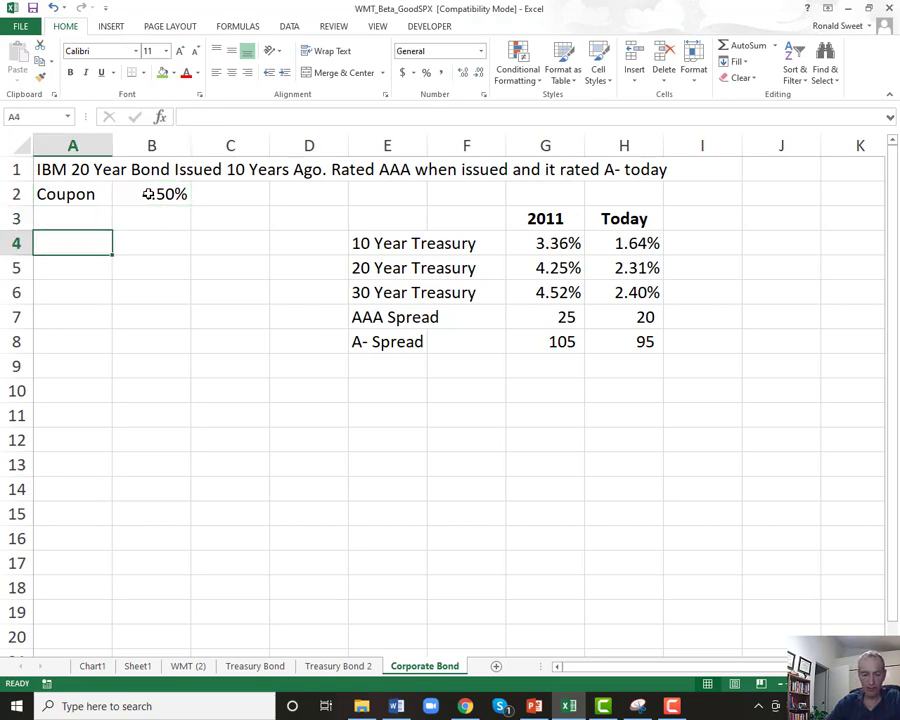
pyautogui.write('Risk Fre')
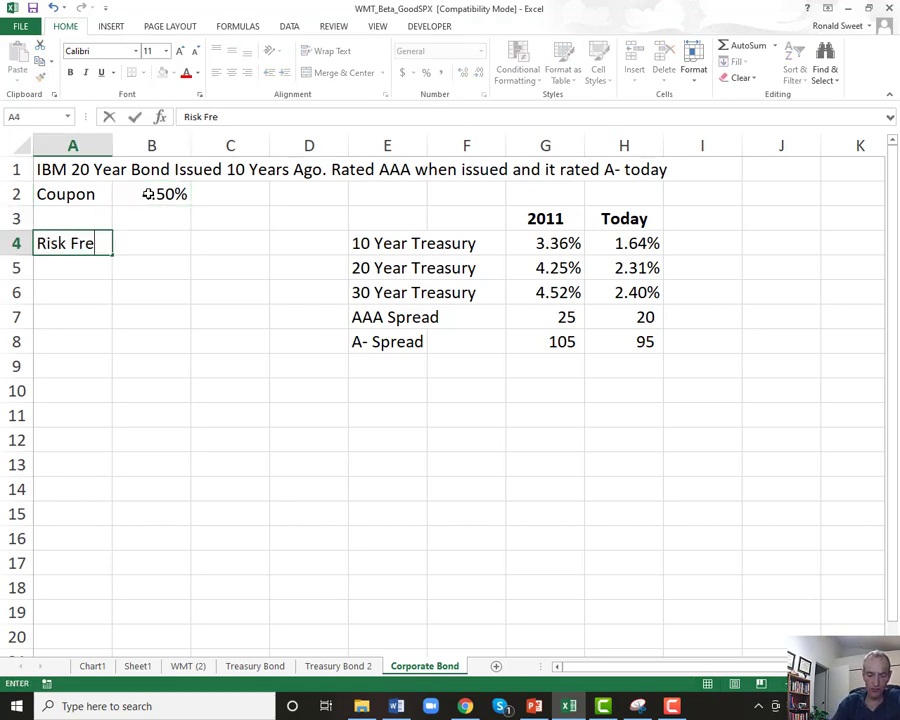
pyautogui.write('e rate')
pyautogui.press('BackSpace')
pyautogui.press('BackSpace')
pyautogui.press('BackSpace')
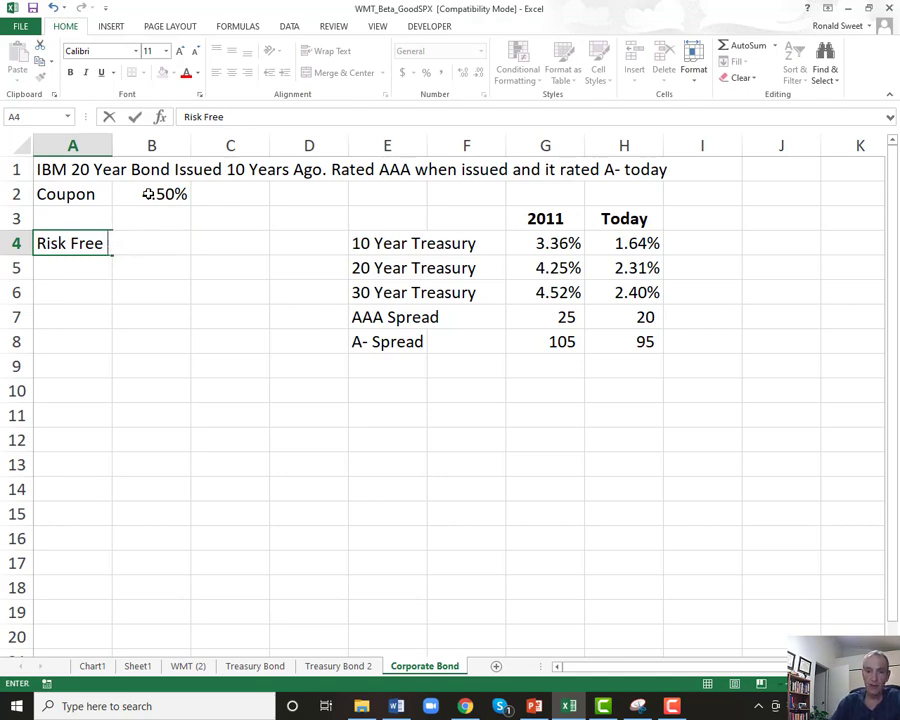
pyautogui.write('Rate')
pyautogui.press('Return')
# Enter the row label "Term" in A3 between Coupon and Risk Free Rate, and select B3 for its value.
pyautogui.press('Up')
pyautogui.press('Up')
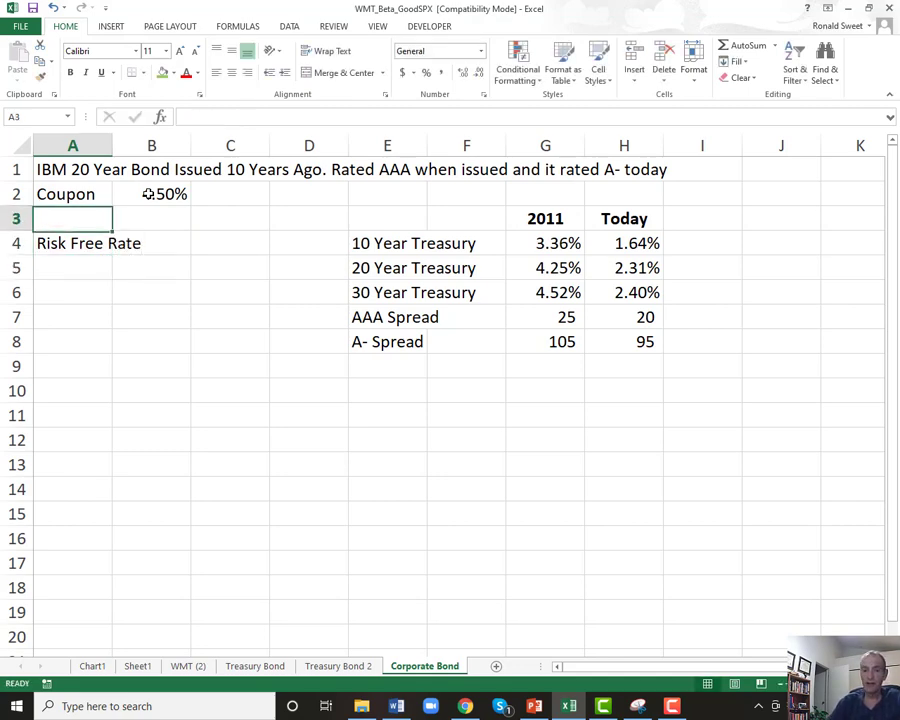
pyautogui.write('Term')
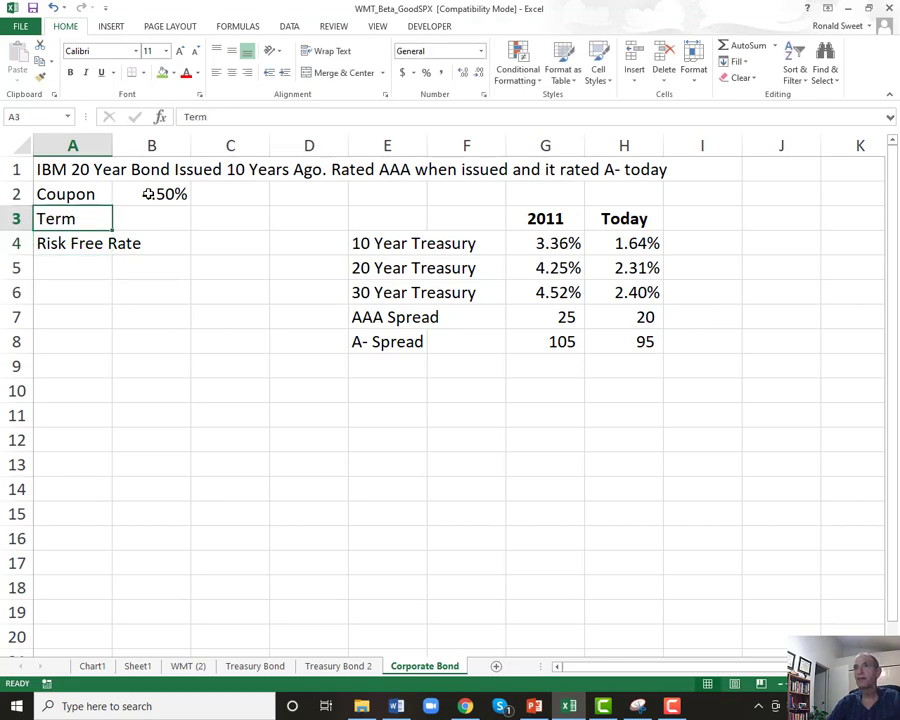
pyautogui.press('Tab')
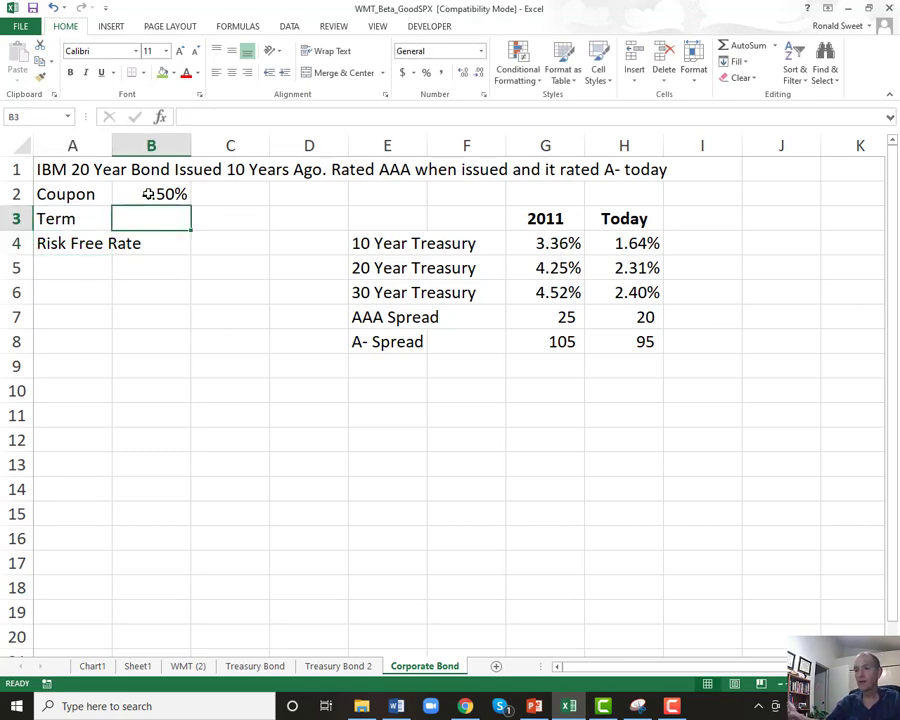
# Enter a term of 10 in B3 with the unit Years in C3, and widen column A to fit its labels.
pyautogui.write('10')
pyautogui.press('Tab')
pyautogui.write('Year')
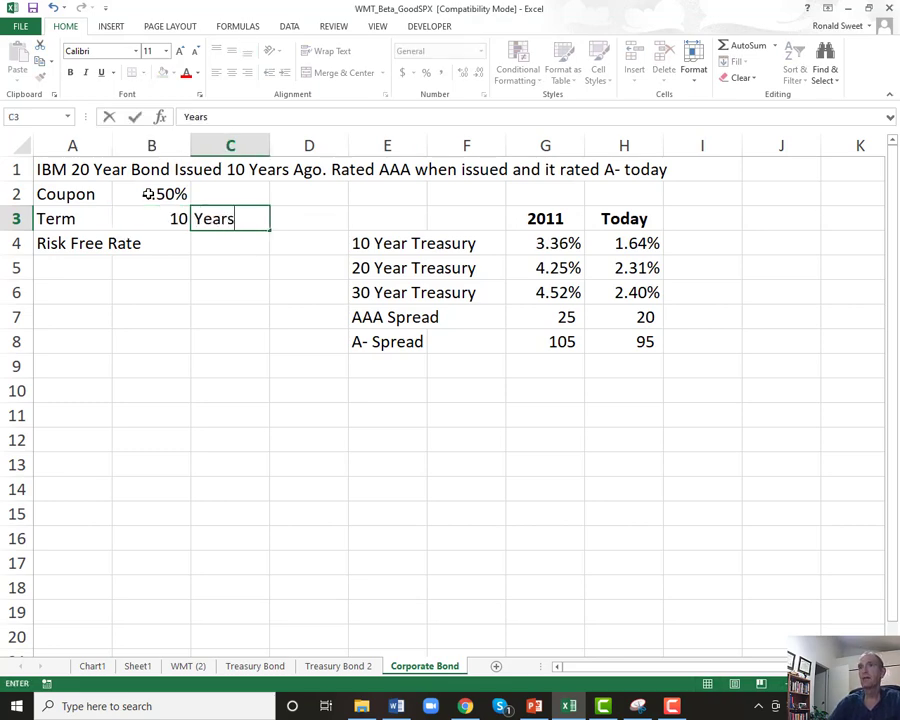
pyautogui.press('Return')
pyautogui.press('Left')
pyautogui.moveTo(108, 145); pyautogui.dragTo(148, 147)
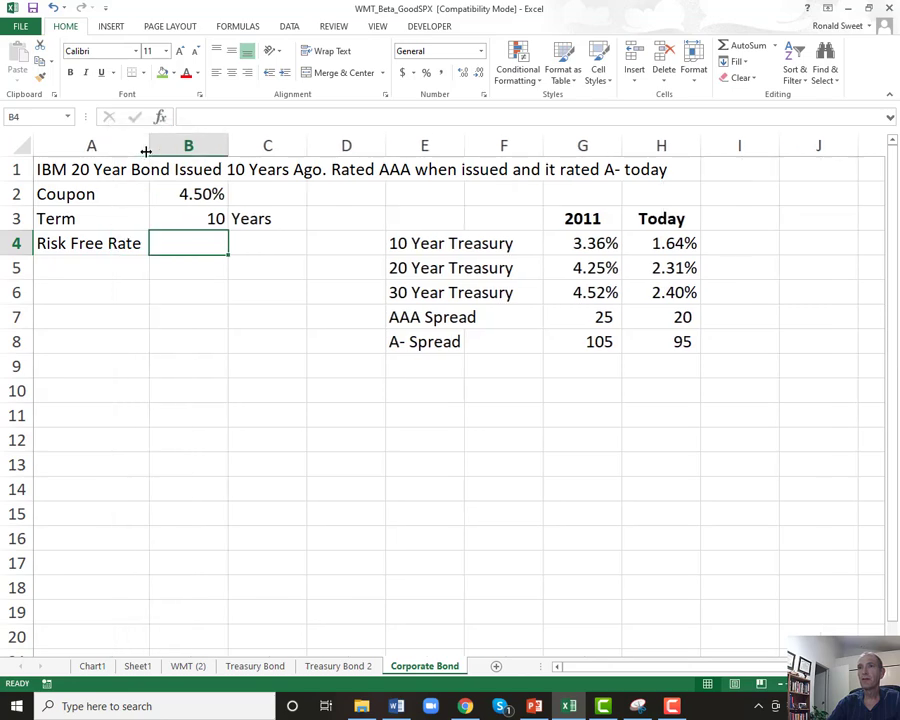
# Link the risk free rate in B4 to today's 10 Year Treasury yield in H4.
pyautogui.moveTo(561, 218); pyautogui.dragTo(566, 330)
pyautogui.moveTo(650, 218); pyautogui.dragTo(654, 336)
pyautogui.click(195, 240)
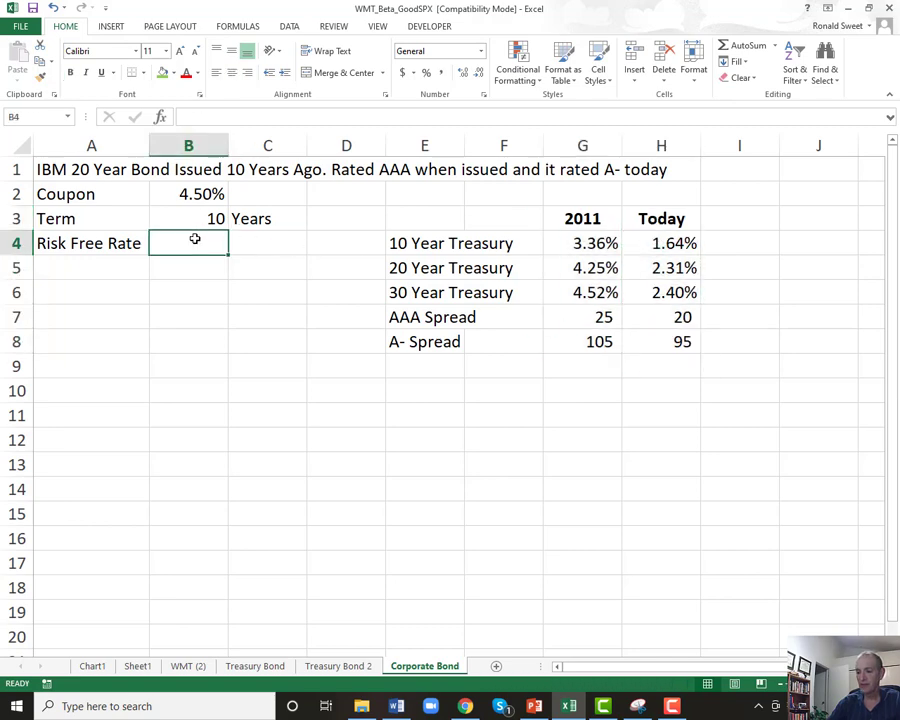
pyautogui.write('+')
pyautogui.press('Right')
pyautogui.press('Right')
pyautogui.press('Right')
pyautogui.press('Right')
pyautogui.press('Right')
pyautogui.press('Right')
pyautogui.press('Return')
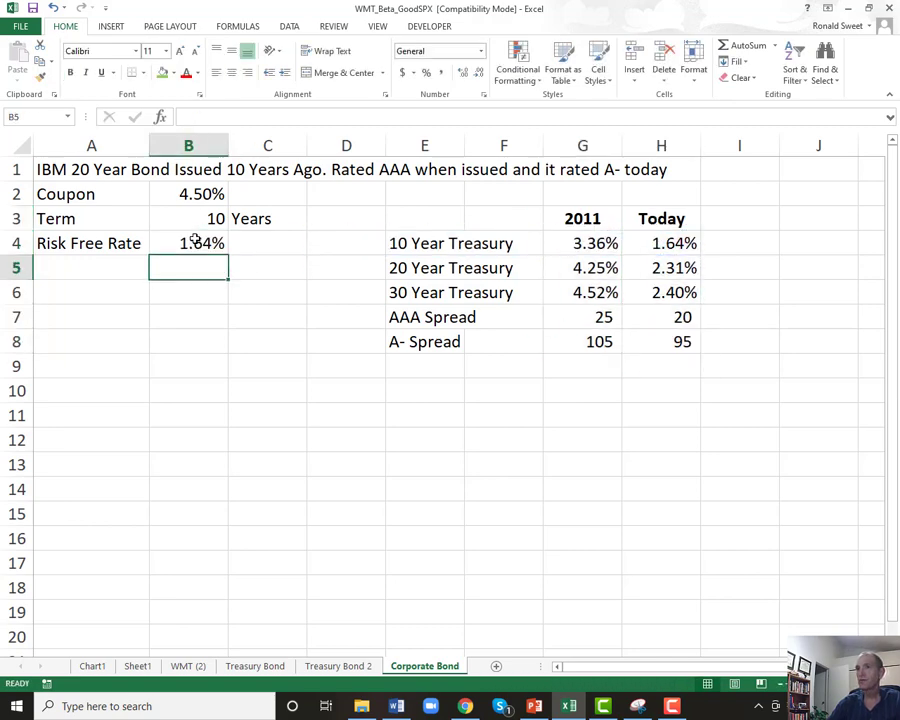
# Enter the row label "Spread" in A5 and select B5 for its value.
pyautogui.press('Left')
pyautogui.write('Spread')
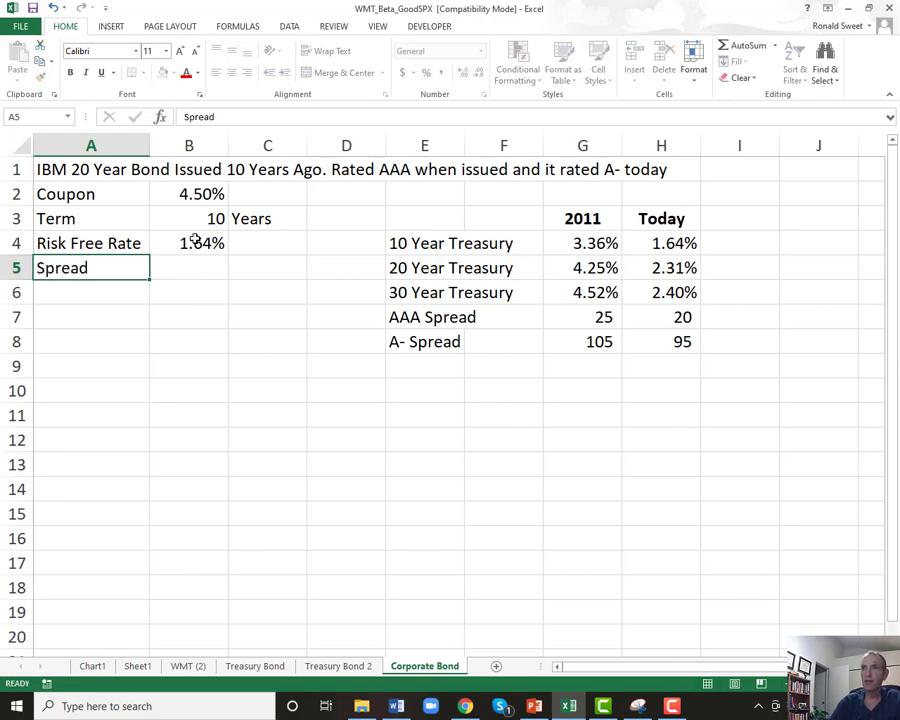
pyautogui.press('Tab')
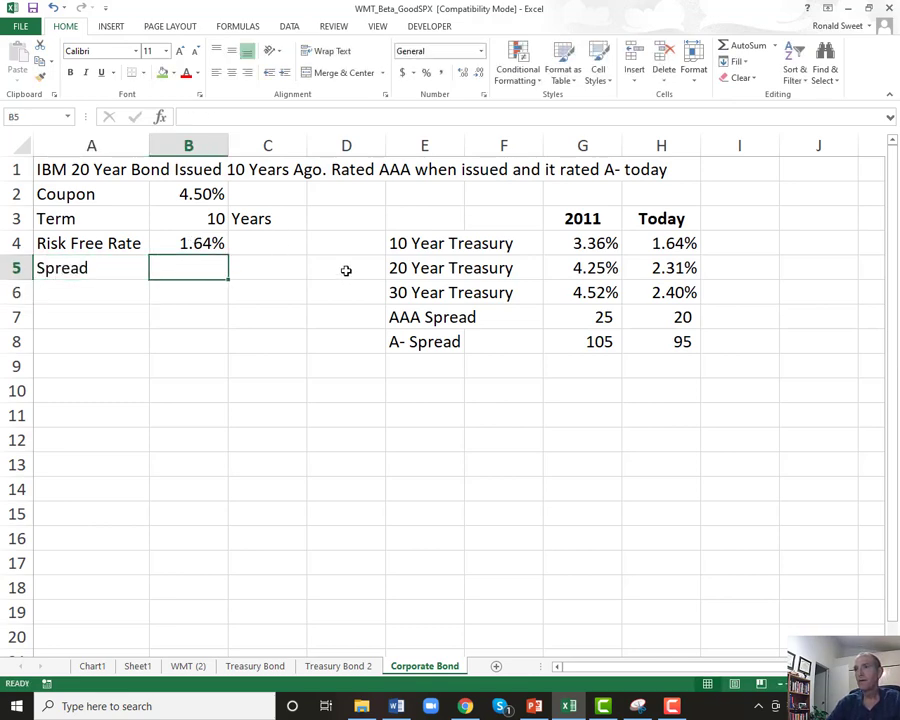
# Move the A- Spread row from E8:H8 down to row 9, leaving row 8 empty below AAA Spread.
pyautogui.click(415, 319)
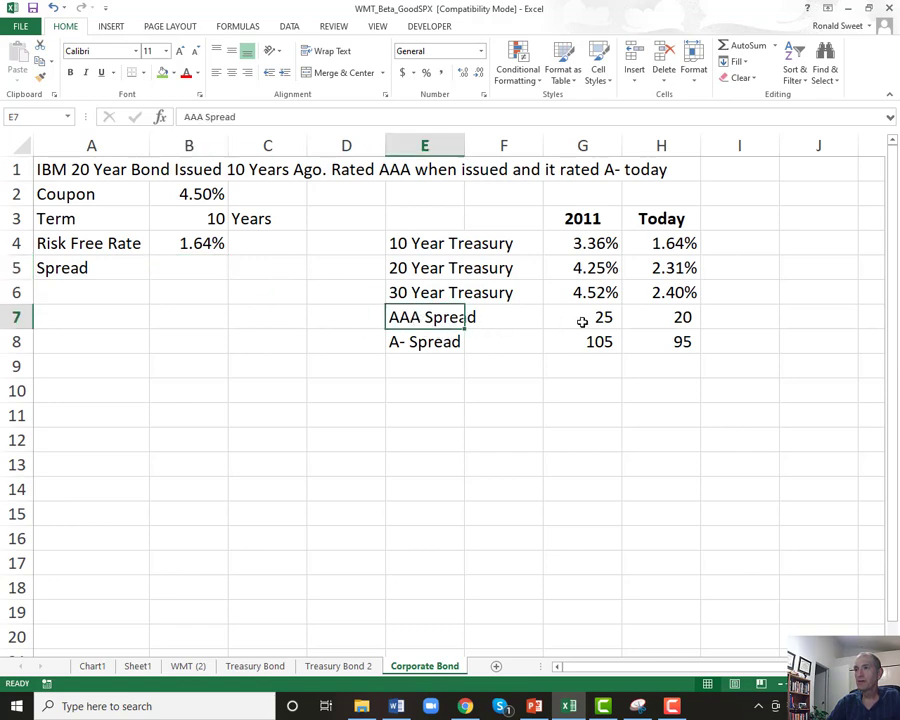
pyautogui.moveTo(404, 342); pyautogui.dragTo(639, 336)
pyautogui.hotkey('ctrl', 'x')
pyautogui.press('Down')
pyautogui.press('Return')
pyautogui.press('Up')
pyautogui.press('Up')
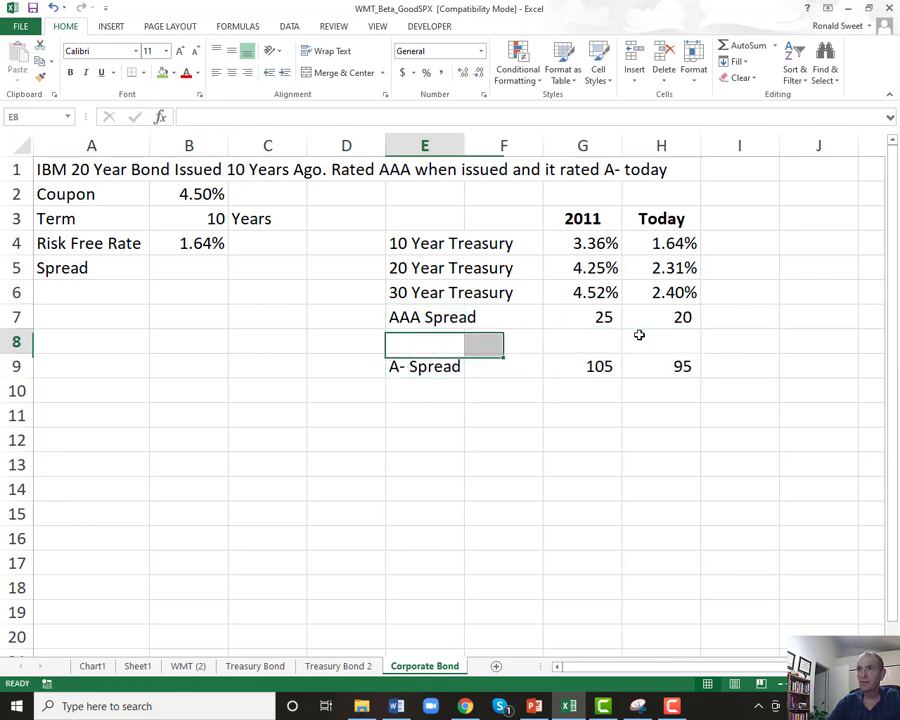
# Extend the AAA Spread label in E7 to "AAA Spread - 10 Year" and copy it to E8.
pyautogui.press('F2')
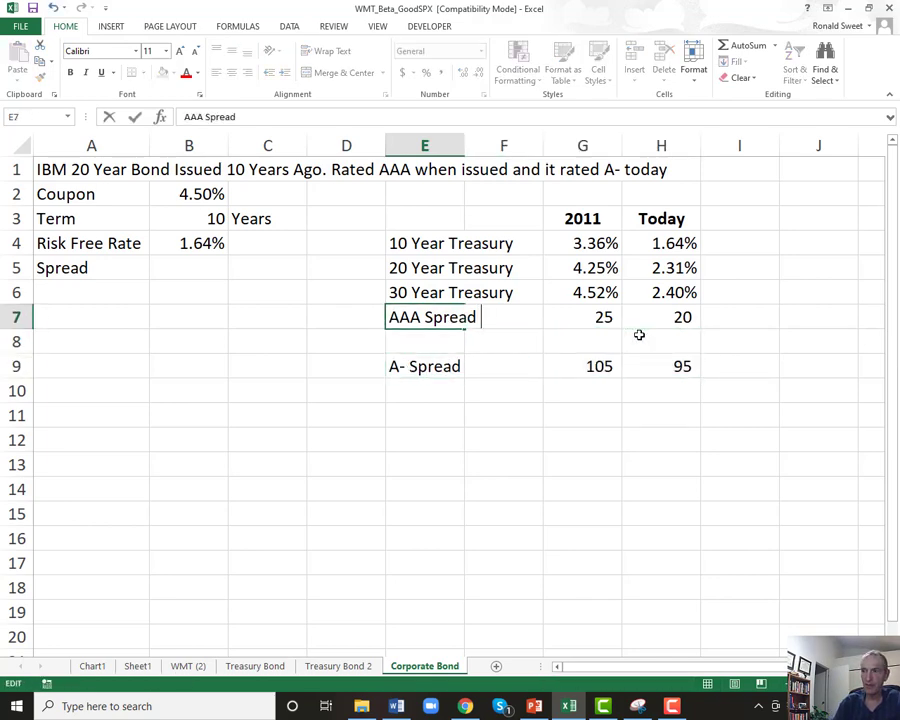
pyautogui.write('- 10')
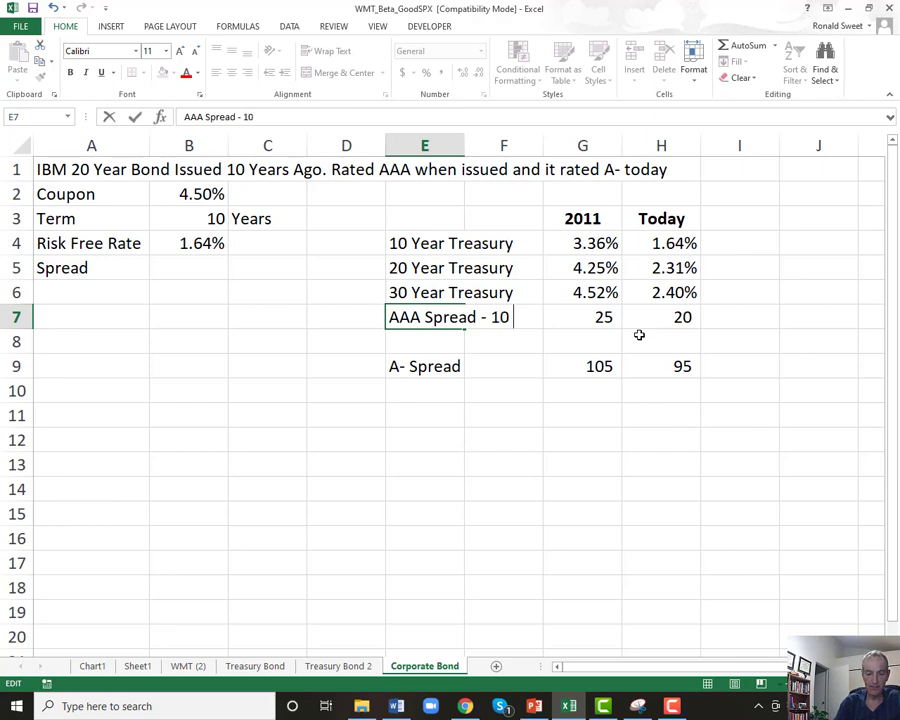
pyautogui.write(' Year')
pyautogui.press('Return')
pyautogui.press('Up')
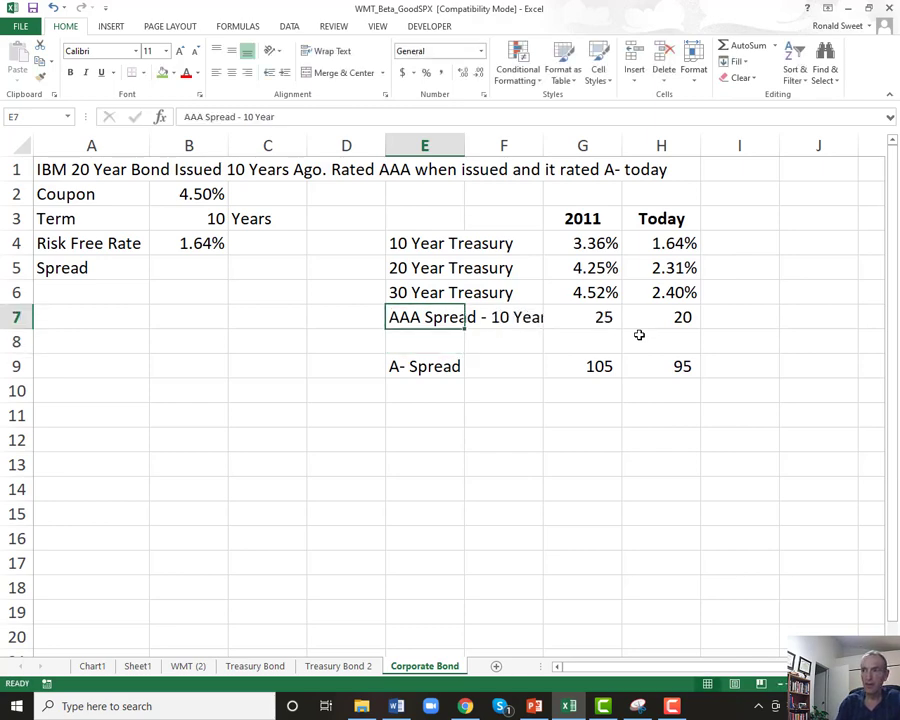
pyautogui.hotkey('ctrl', 'c')
pyautogui.press('Down')
pyautogui.hotkey('ctrl', 'v')
pyautogui.press('F2')
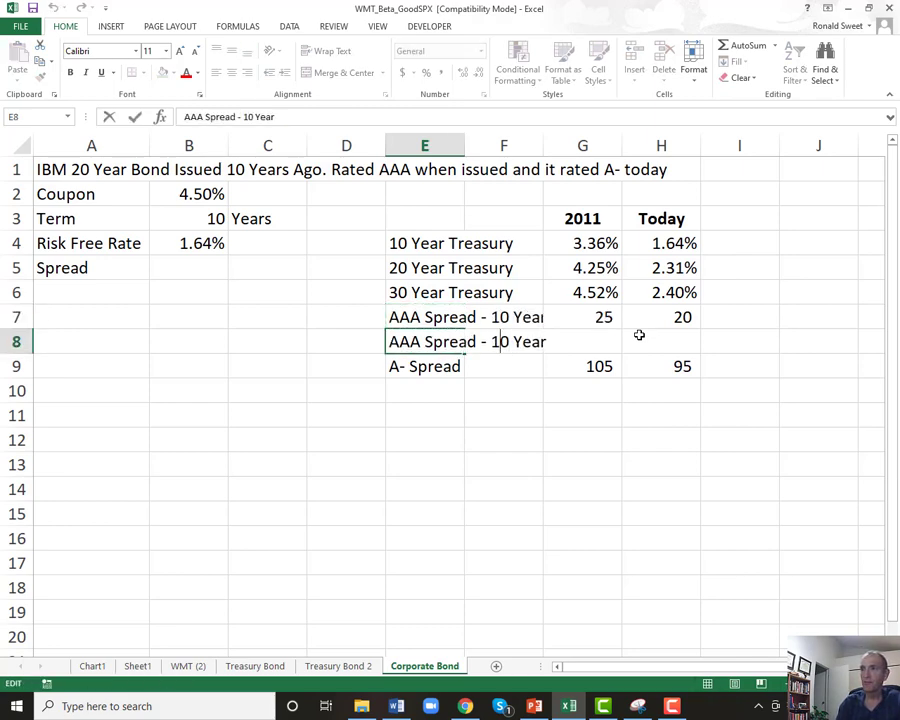
# Change the label in E7 to "AAA Spread - 20 Year", leaving E8 as the 10 Year label.
pyautogui.hotkey('shift', 'Return')
pyautogui.press('F2')
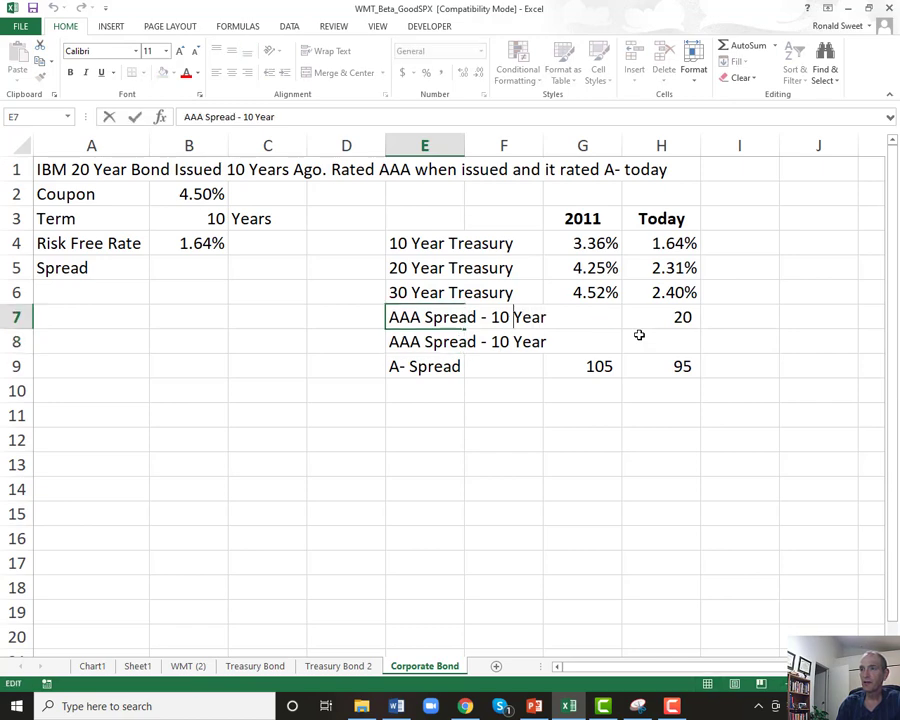
pyautogui.press('Delete')
pyautogui.write('2')
pyautogui.press('Return')
pyautogui.press('F2')
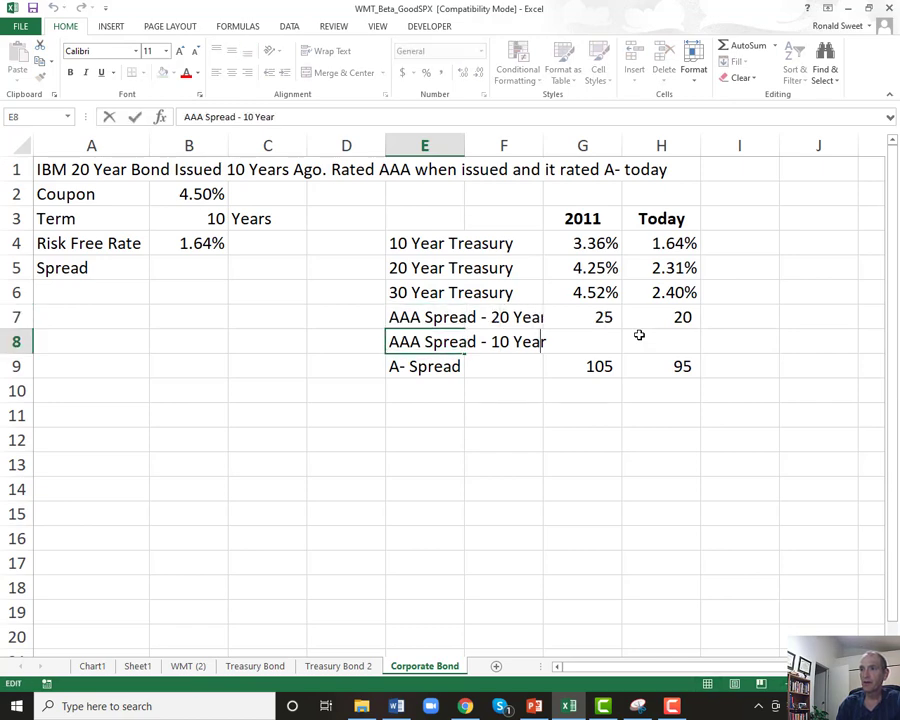
pyautogui.press('Return')
# Extend the A- Spread label in E9 to "A- Spread - 20 Year".
pyautogui.press('F2')
pyautogui.write('20 Yea')
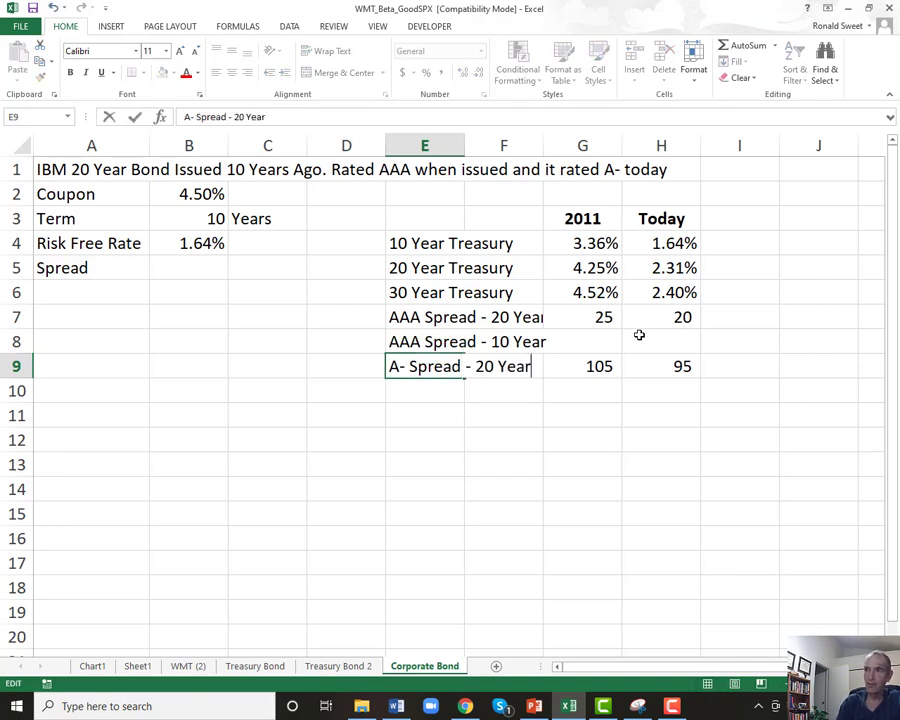
pyautogui.write('r')
pyautogui.press('Return')
# Copy the A- label from E9 to E10 and change it to "A- Spread - 10 Year".
pyautogui.press('Up')
pyautogui.hotkey('ctrl', 'c')
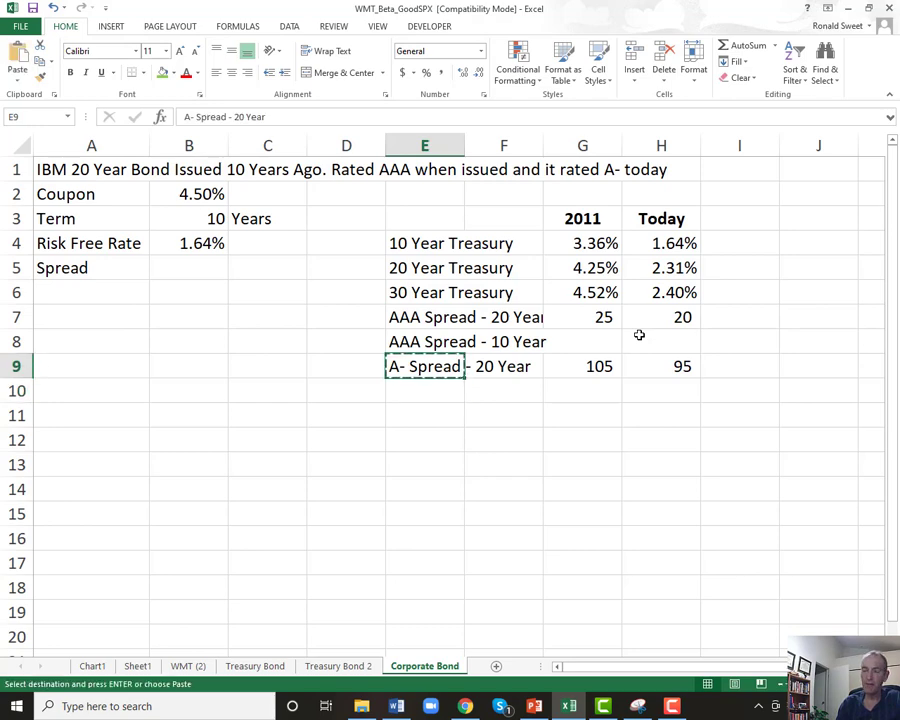
pyautogui.press('Down')
pyautogui.press('Return')
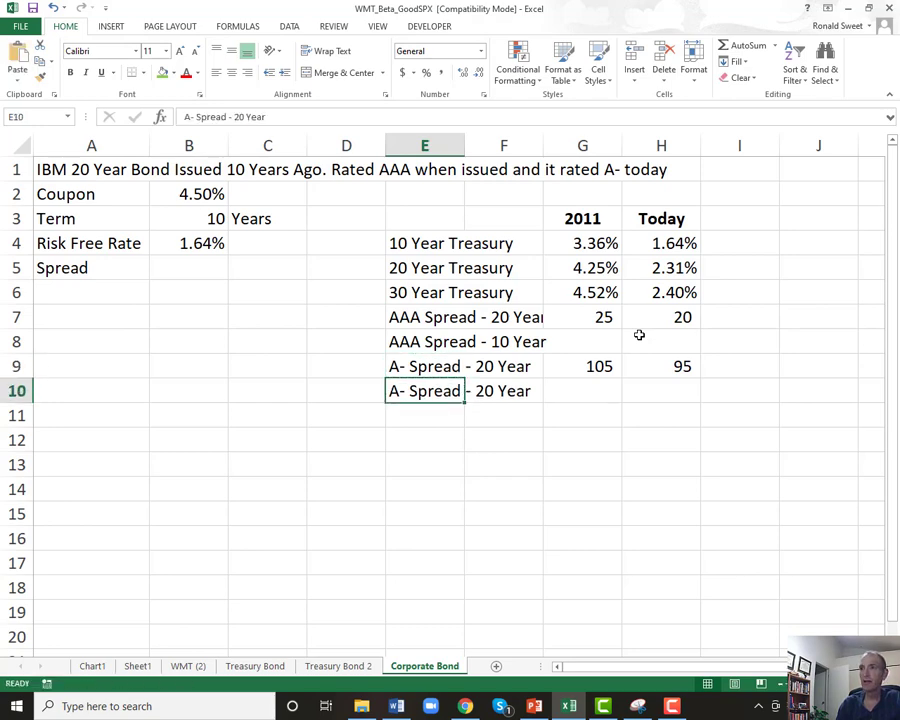
pyautogui.press('F2')
pyautogui.press('Left')
pyautogui.press('Left')
pyautogui.press('Delete')
pyautogui.write('1')
pyautogui.press('Return')
# Enter 20 as the 2011 AAA 10 Year spread in G8.
pyautogui.press('Up')
pyautogui.press('Up')
pyautogui.press('Up')
pyautogui.press('Up')
pyautogui.press('Right')
pyautogui.press('Right')
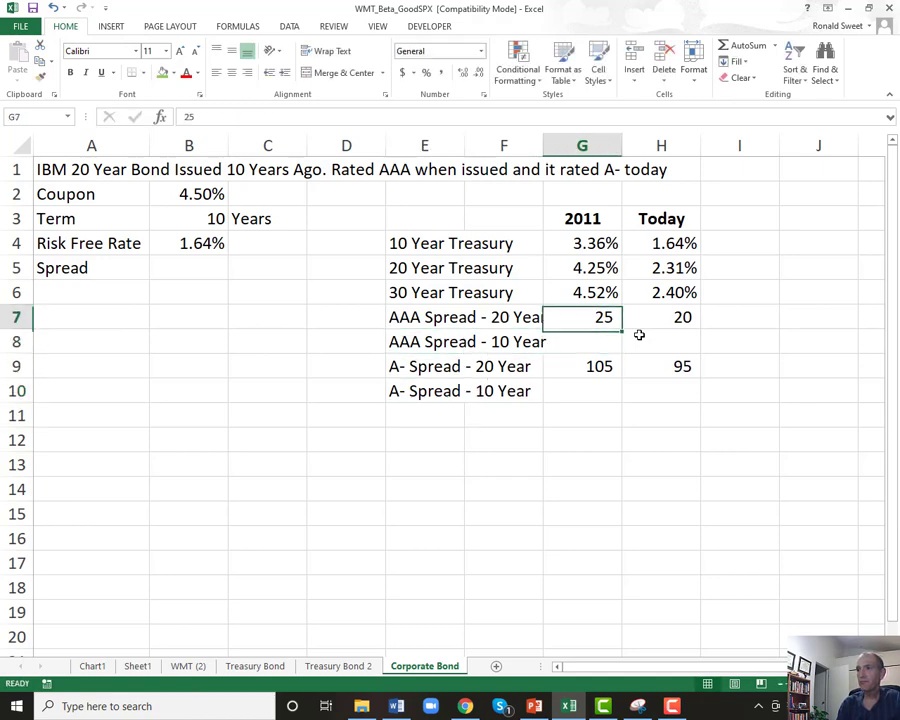
pyautogui.press('Down')
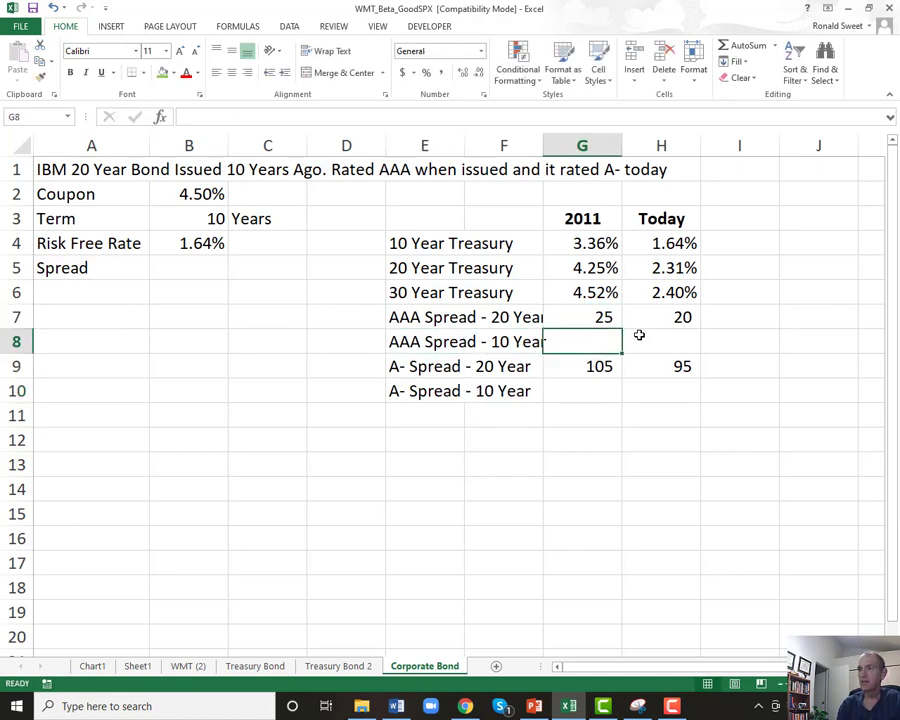
pyautogui.write('20')
pyautogui.press('Right')
pyautogui.press('Left')
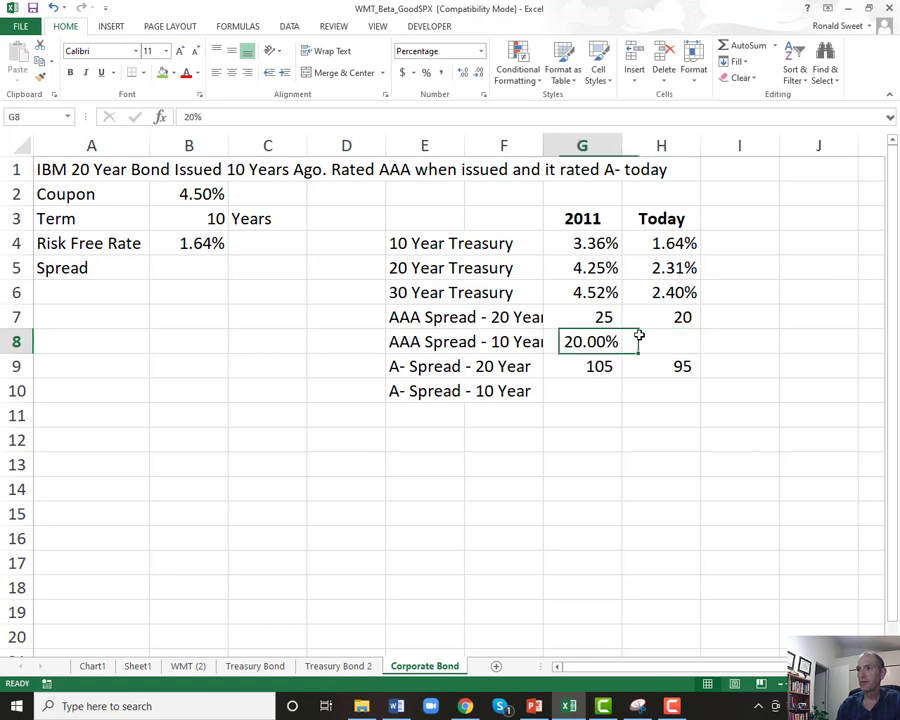
# Copy the AAA 20 Year spread cells G7:H7 into G8:H8 and G10:H10 to carry over their number format.
pyautogui.press('Up')
pyautogui.hotkey('shift', 'Right')
pyautogui.hotkey('ctrl', 'c')
pyautogui.press('Down')
pyautogui.hotkey('ctrl', 'v')
pyautogui.hotkey('ctrl', 'c')
pyautogui.press('Down')
pyautogui.press('Down')
pyautogui.hotkey('ctrl', 'v')
# Clear the pasted values from G8:H8 and G10:H10, keeping the cell formatting.
pyautogui.press('Up')
pyautogui.press('Up')
pyautogui.hotkey('shift', 'Right')
pyautogui.press('Delete')
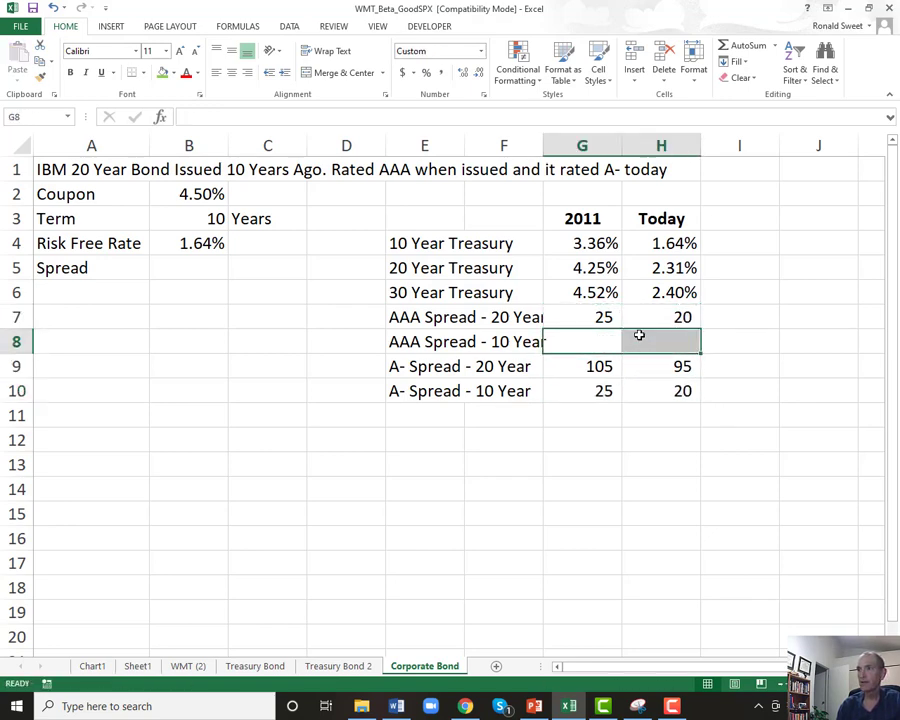
pyautogui.press('Down')
pyautogui.press('Down')
pyautogui.hotkey('shift', 'Right')
pyautogui.press('Delete')
# Enter the AAA 10 Year spreads: 20 for 2011 in G8 and 15 for today in H8.
pyautogui.press('Up')
pyautogui.press('Up')
pyautogui.write('20')
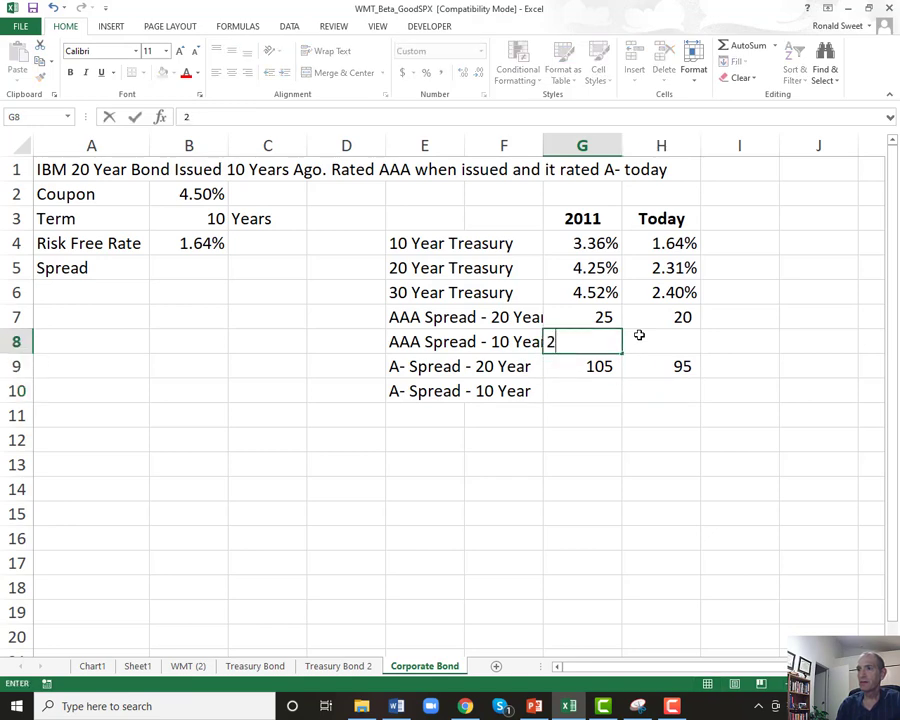
pyautogui.press('Right')
pyautogui.write('15')
pyautogui.press('Return')
# Enter the A- 10 Year spreads: 100 for 2011 in G10 and 90 for today in H10.
pyautogui.press('Left')
pyautogui.press('Left')
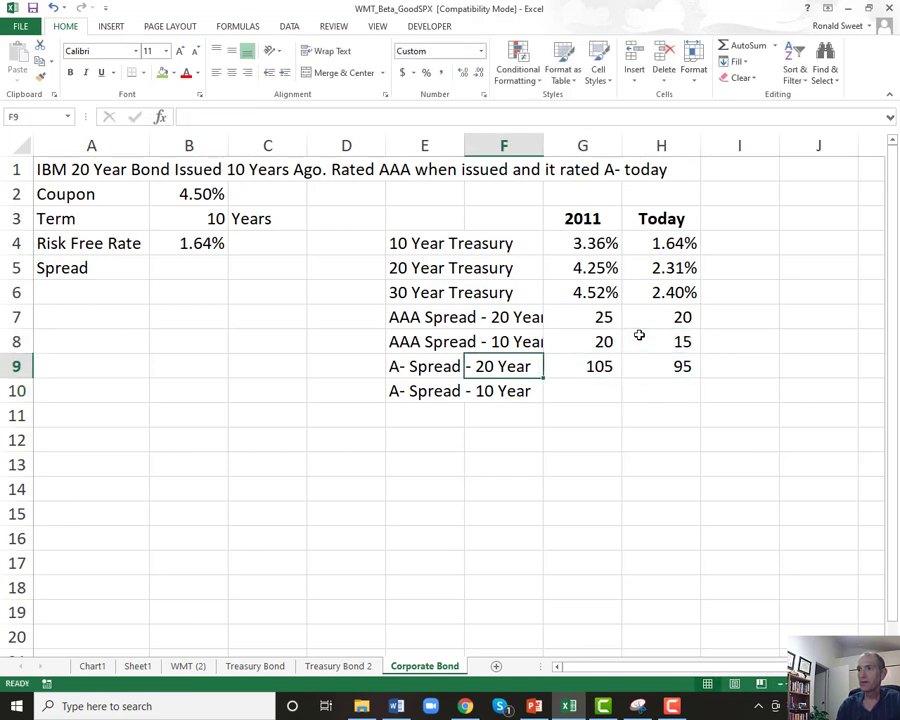
pyautogui.press('Down')
pyautogui.press('Right')
pyautogui.write('100')
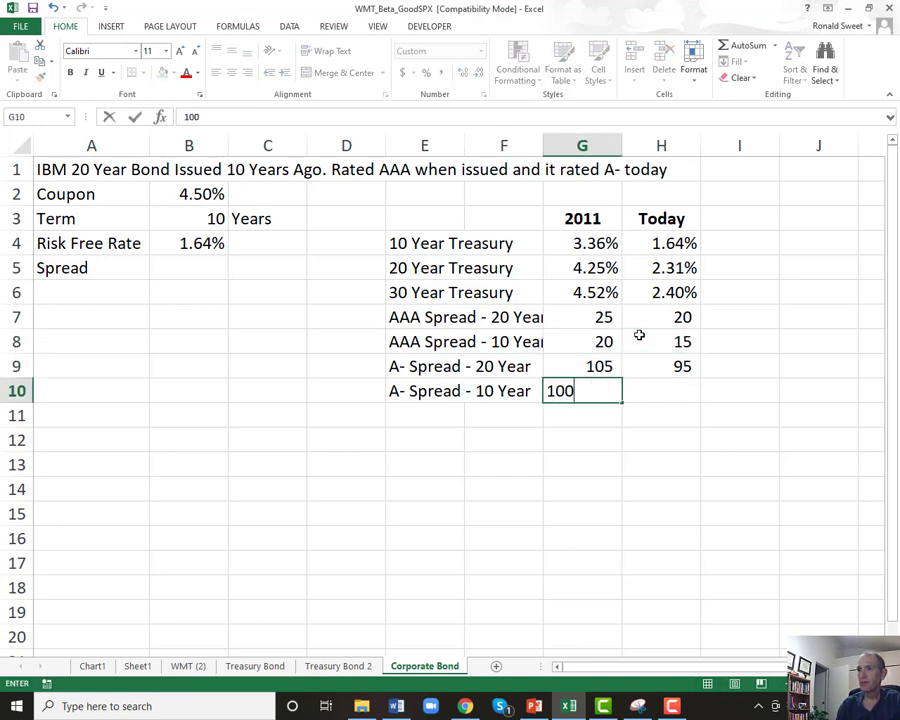
pyautogui.press('Right')
pyautogui.write('90')
pyautogui.hotkey('ctrl', 'Return')
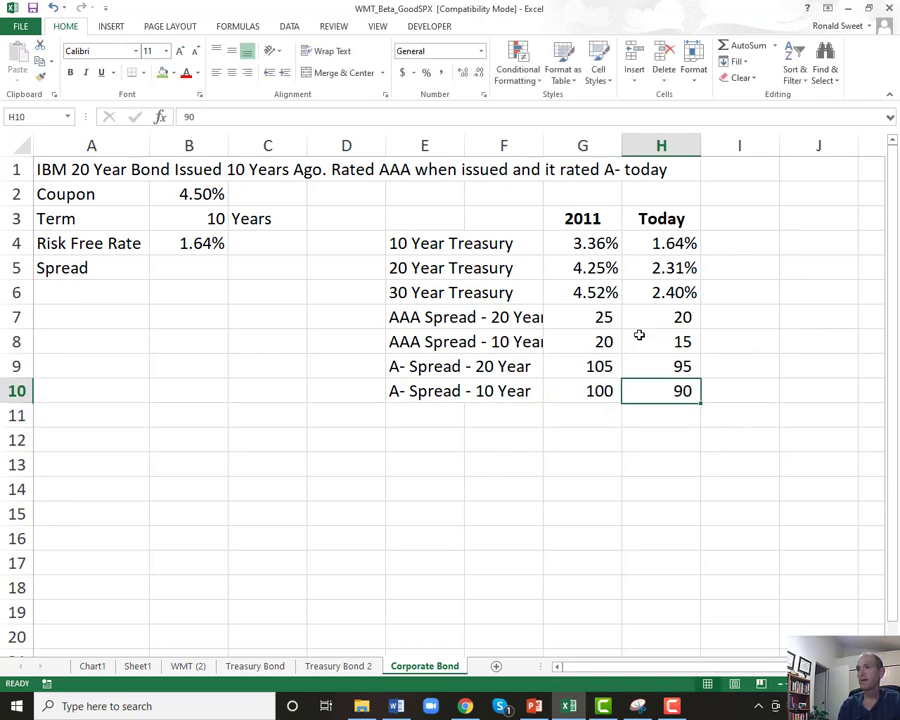
# Enter the note "Term Structure of Credit Spreads" in E11 below the spread rows.
pyautogui.press('Left')
pyautogui.press('Down')
pyautogui.press('Left')
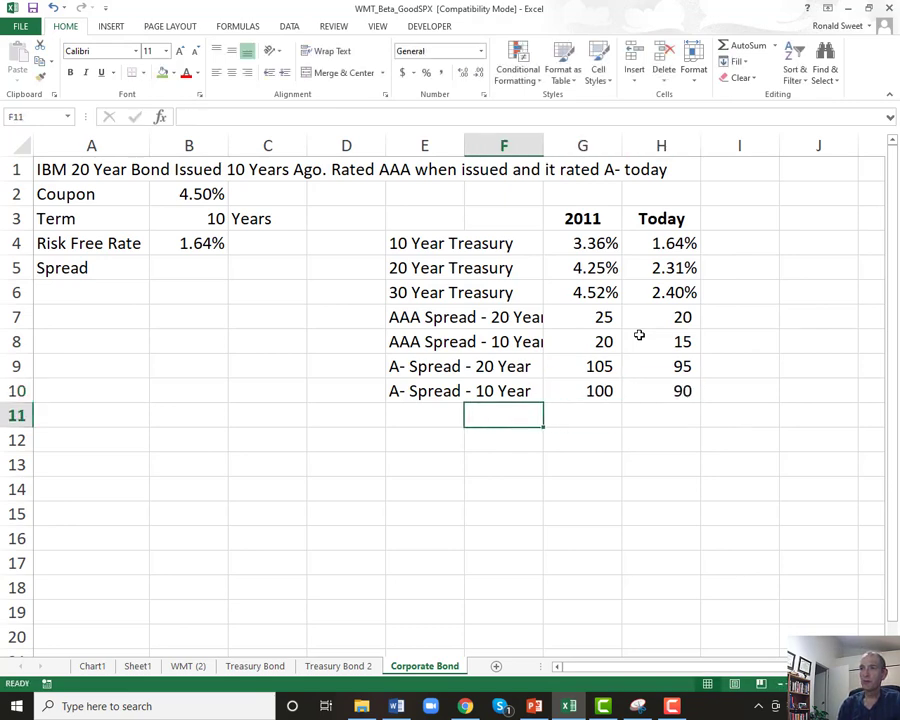
pyautogui.press('Left')
pyautogui.write('Term Structur')
pyautogui.press('BackSpace')
pyautogui.write('uc')
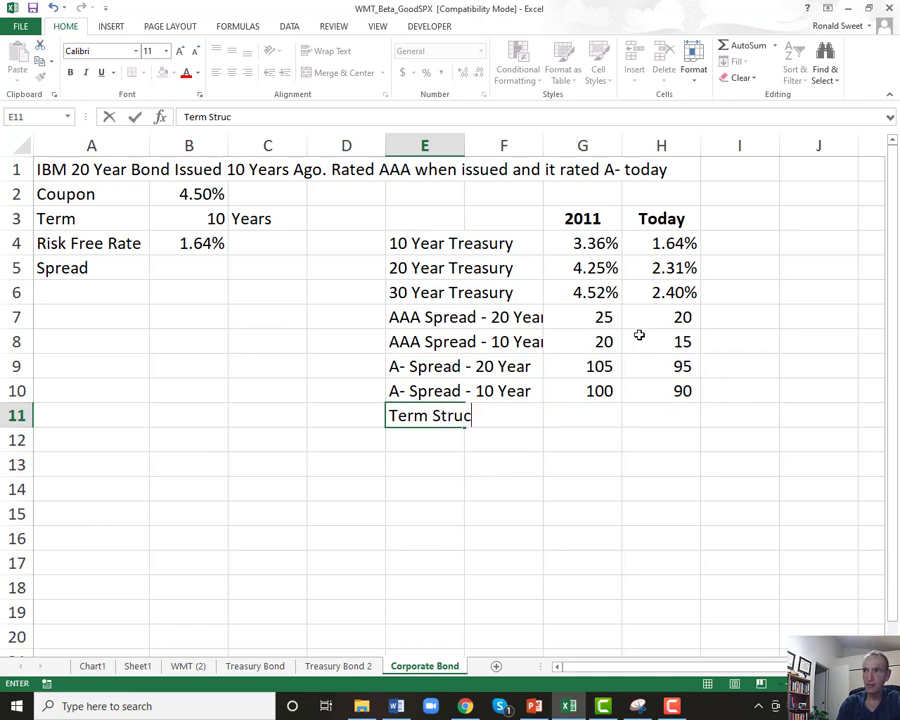
pyautogui.write('ture of XCredi')
pyautogui.press('BackSpace')
pyautogui.press('BackSpace')
pyautogui.press('BackSpace')
pyautogui.press('BackSpace')
pyautogui.press('BackSpace')
pyautogui.press('BackSpace')
pyautogui.write('Credit Spreads')
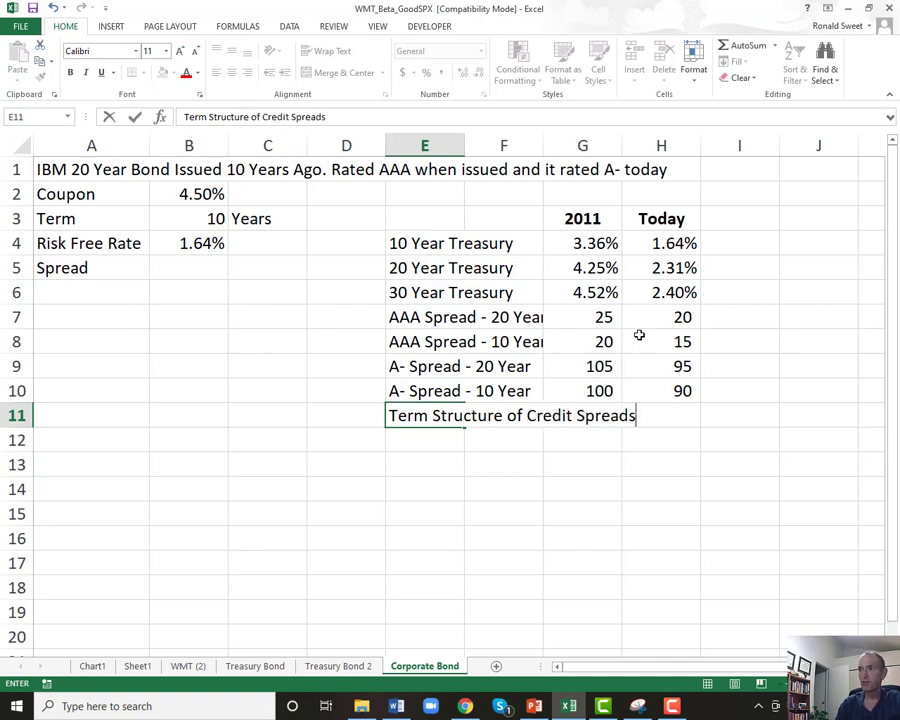
pyautogui.press('Return')
pyautogui.press('Up')
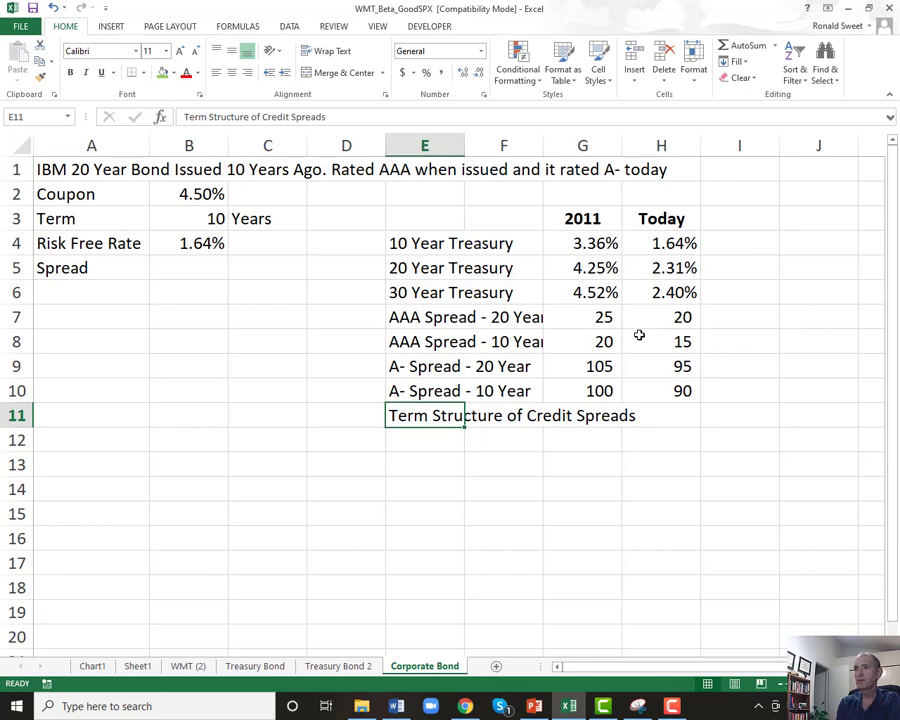
# Compare the 2011 AAA spreads for the 20 Year and 10 Year terms in G7 and G8.
pyautogui.click(461, 320)
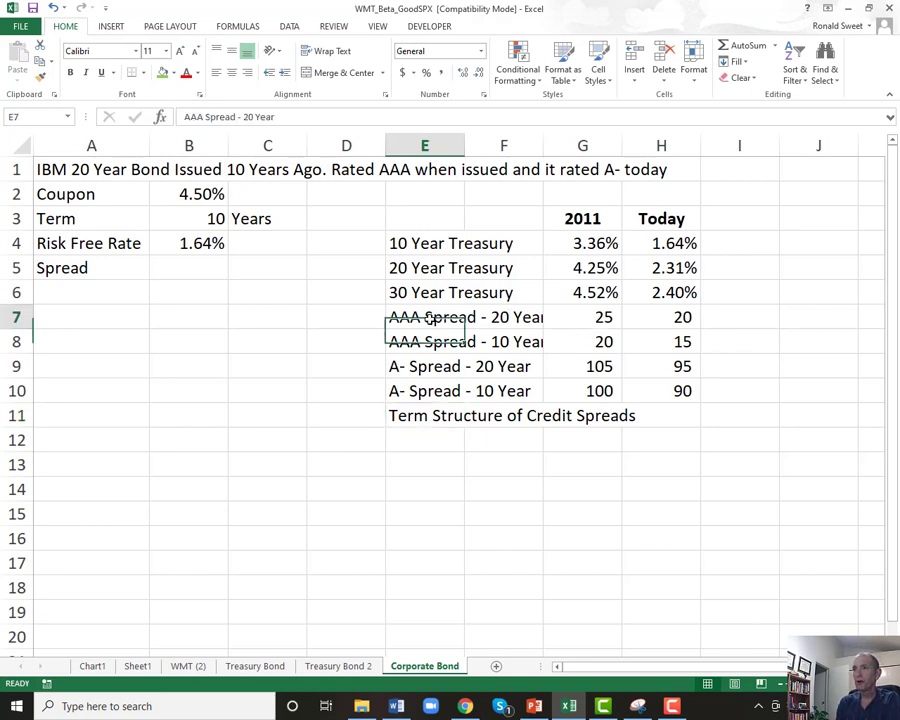
pyautogui.click(596, 315)
pyautogui.click(435, 344)
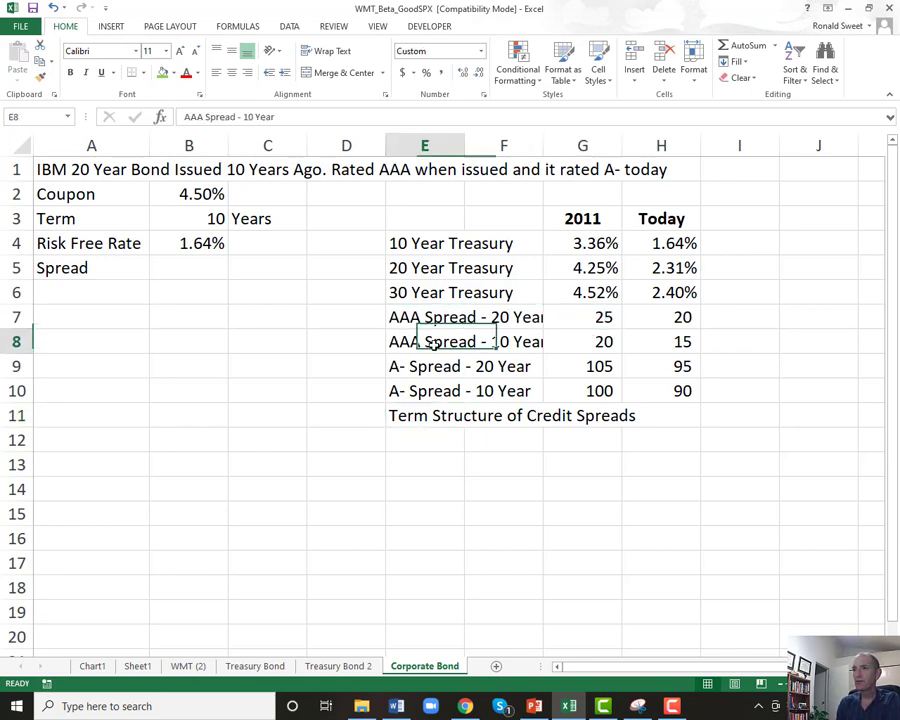
pyautogui.click(576, 313)
pyautogui.click(575, 346)
pyautogui.click(580, 319)
pyautogui.click(576, 344)
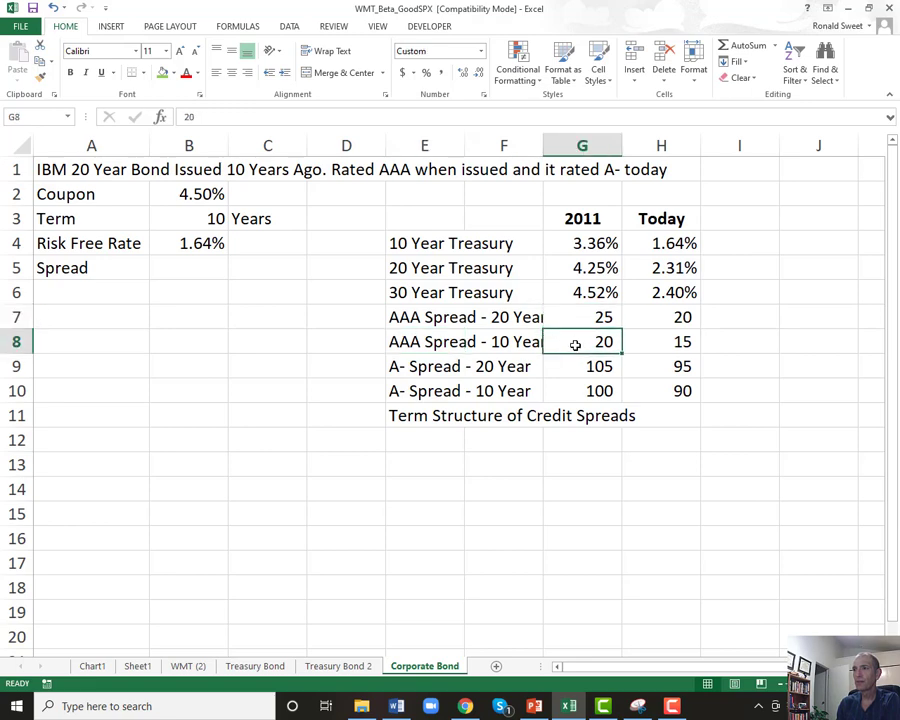
# Clear the credit spread note from E11 and select the 2011 20 Year Treasury yield in G5.
pyautogui.click(427, 418)
pyautogui.press('Delete')
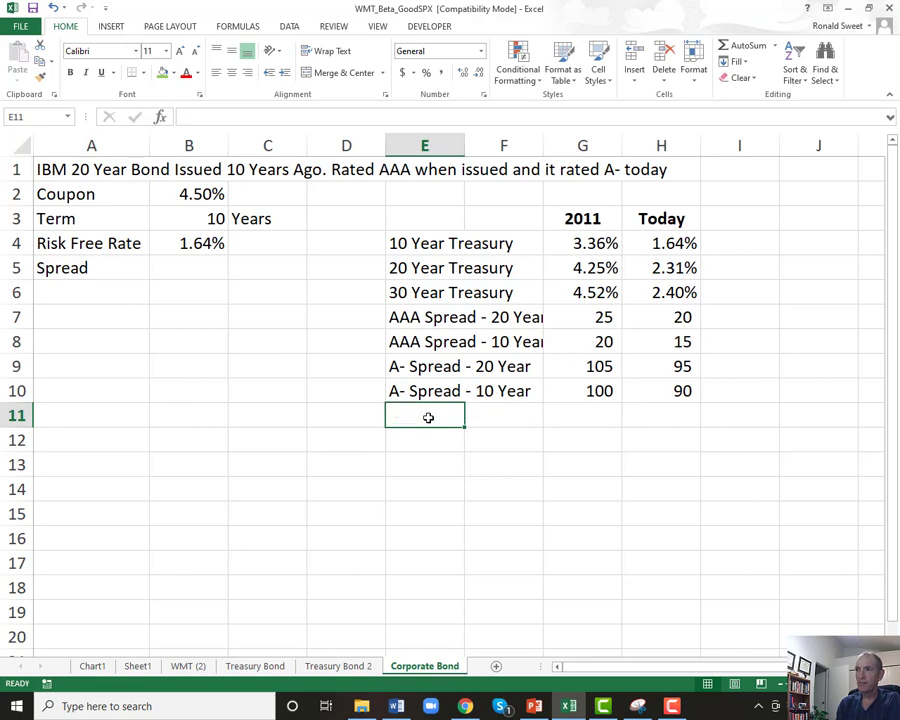
pyautogui.press('Up')
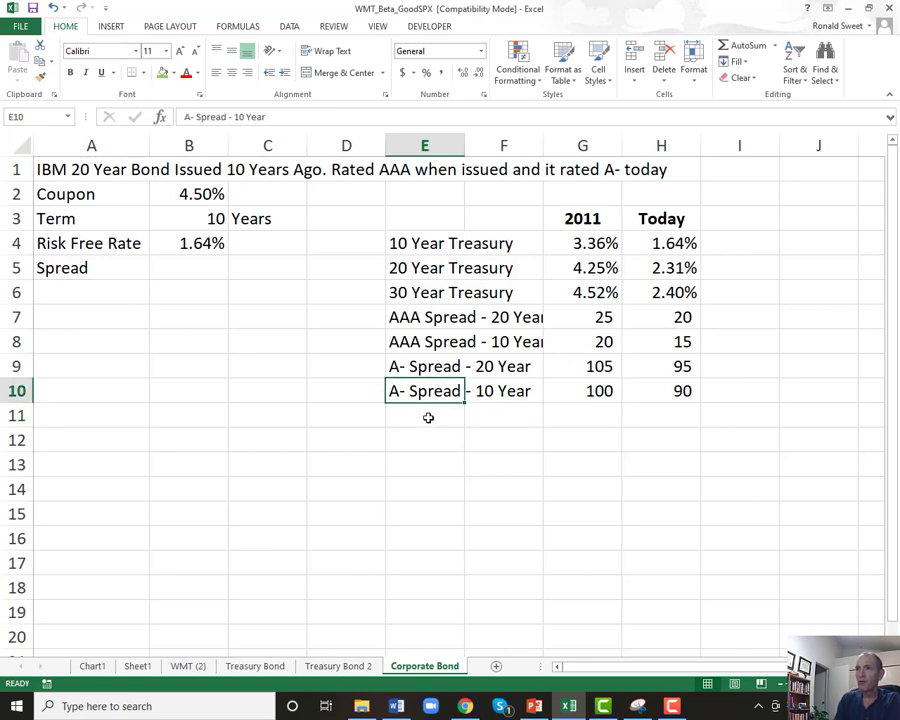
pyautogui.click(578, 264)
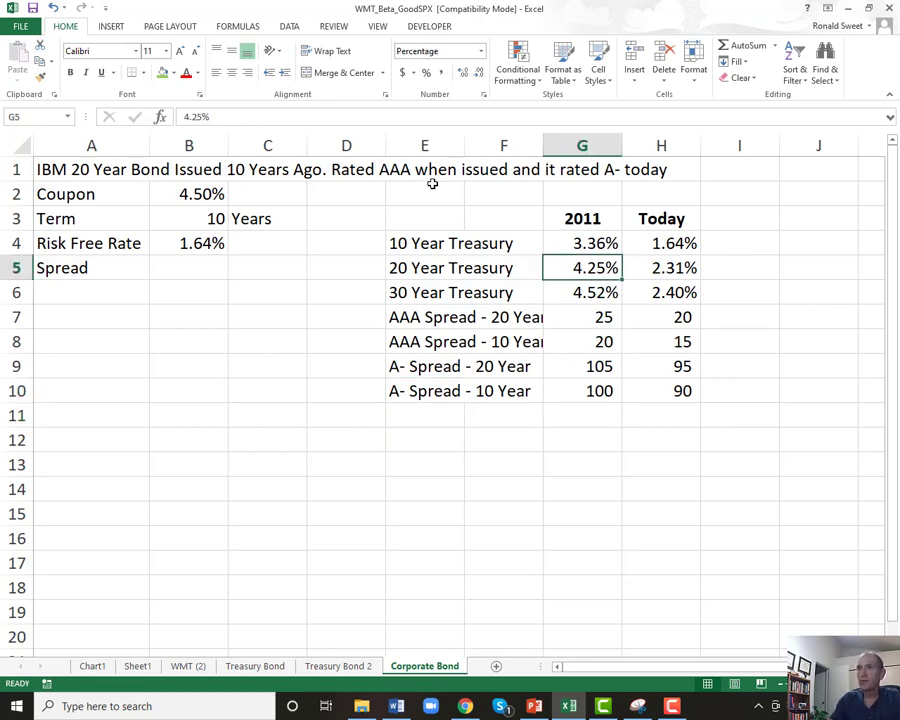
# Fill the 2011 20 Year Treasury yield in G5 and the 2011 20 Year AAA spread in G7 with yellow.
pyautogui.click(173, 74)
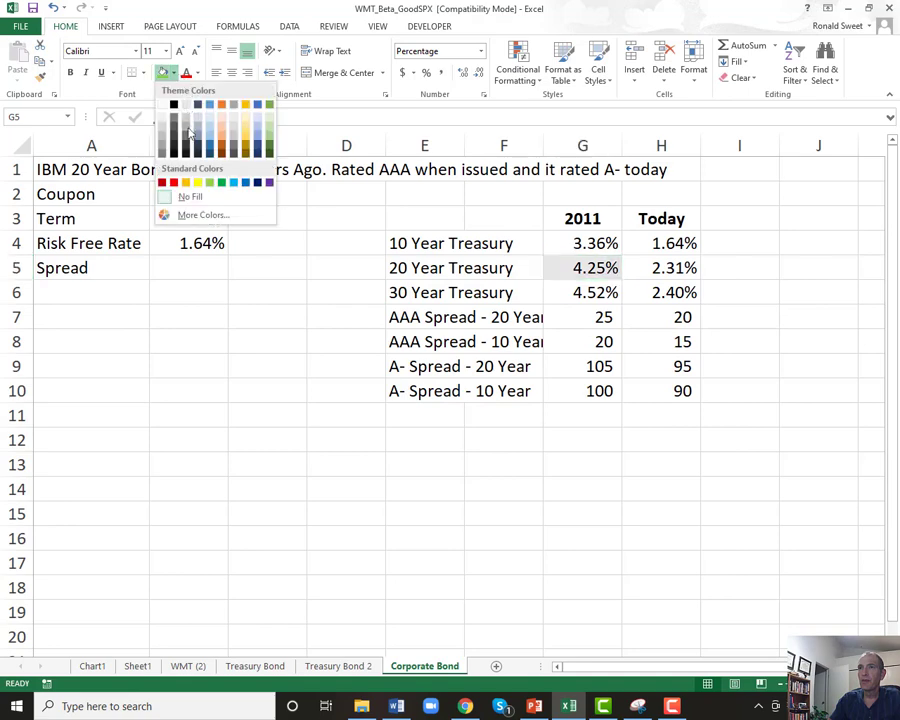
pyautogui.click(196, 180)
pyautogui.click(580, 316)
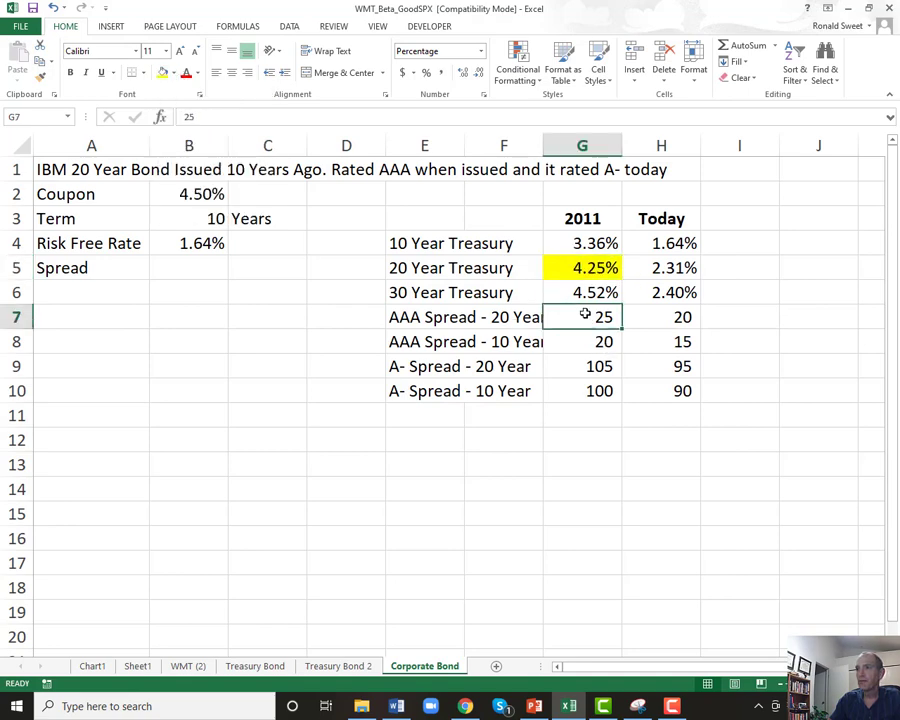
pyautogui.click(163, 73)
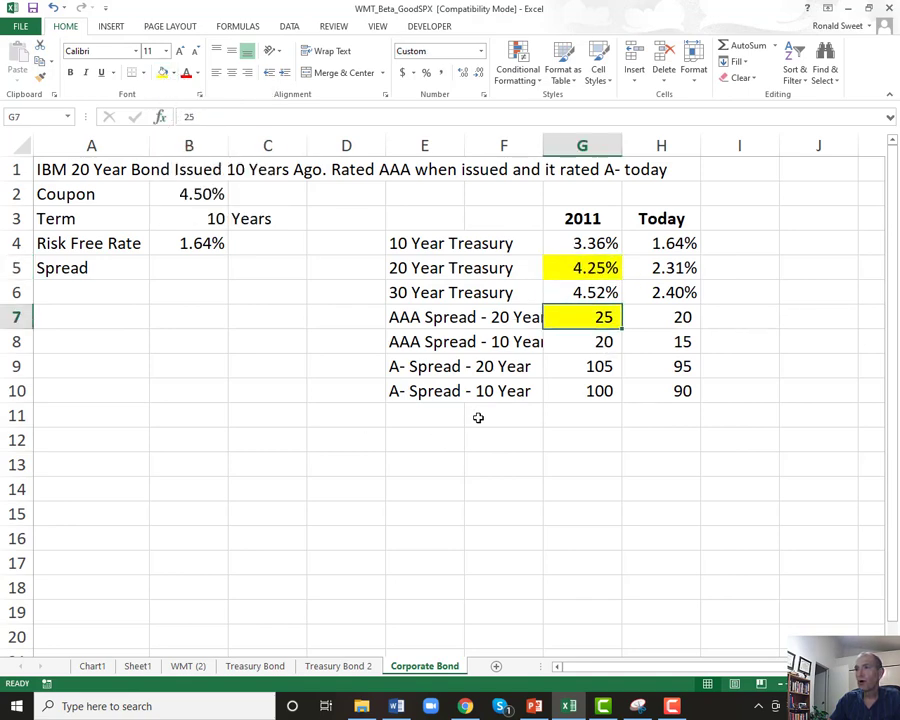
pyautogui.moveTo(412, 267); pyautogui.dragTo(588, 268)
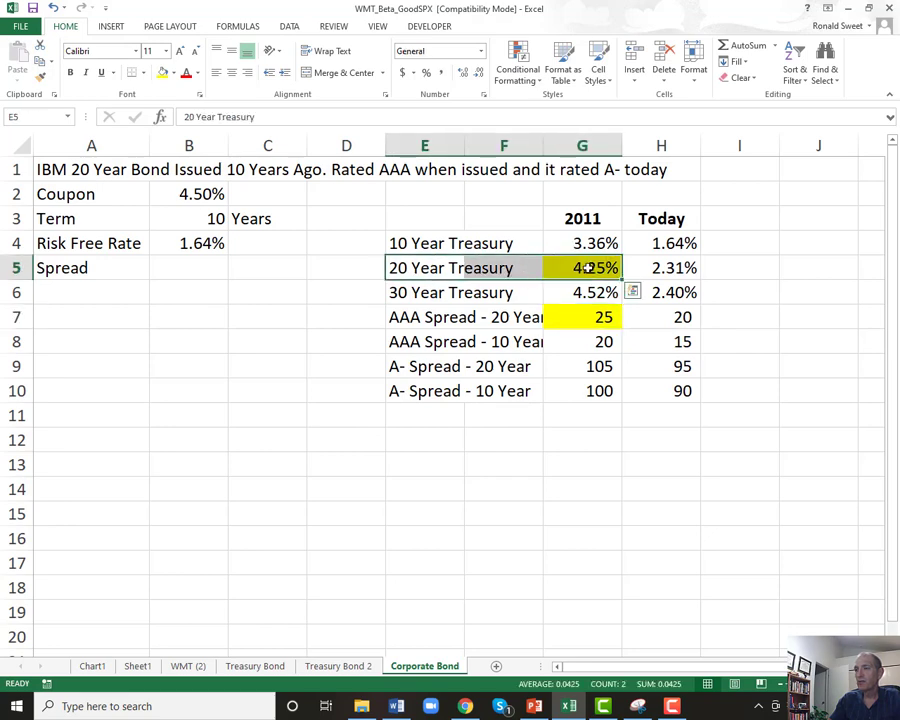
pyautogui.moveTo(408, 317); pyautogui.dragTo(580, 317)
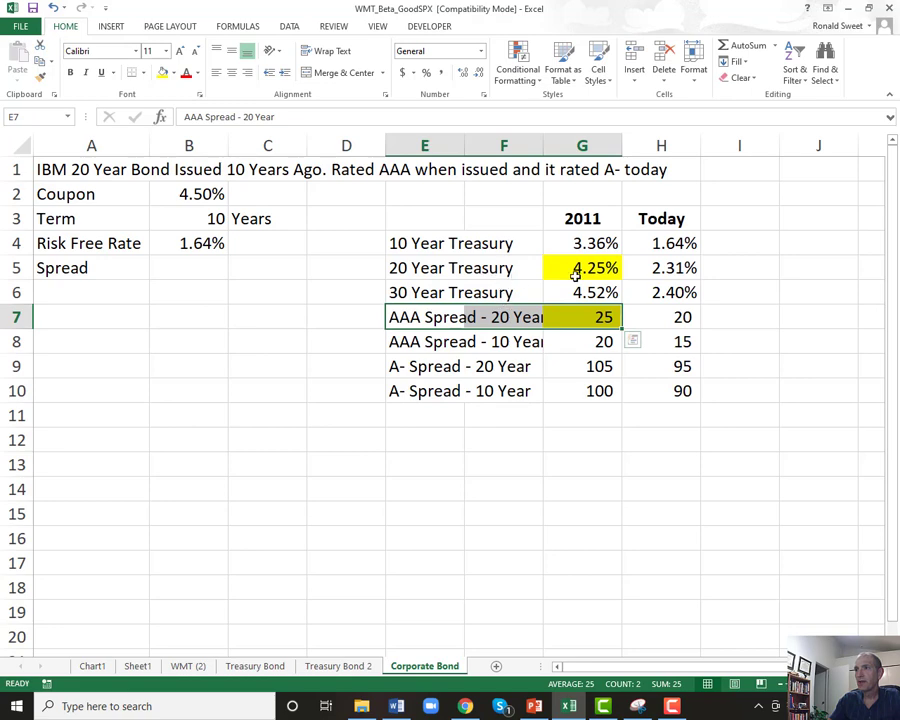
# Fill today's 10 Year Treasury yield in H4 and today's 10 Year A- spread in H10 with yellow.
pyautogui.click(661, 248)
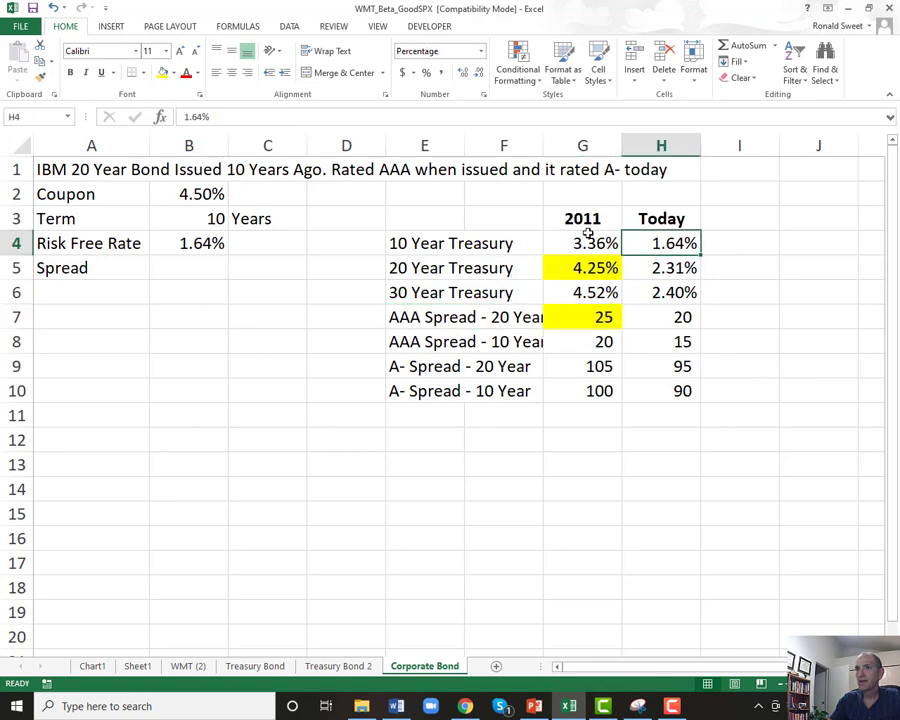
pyautogui.click(162, 74)
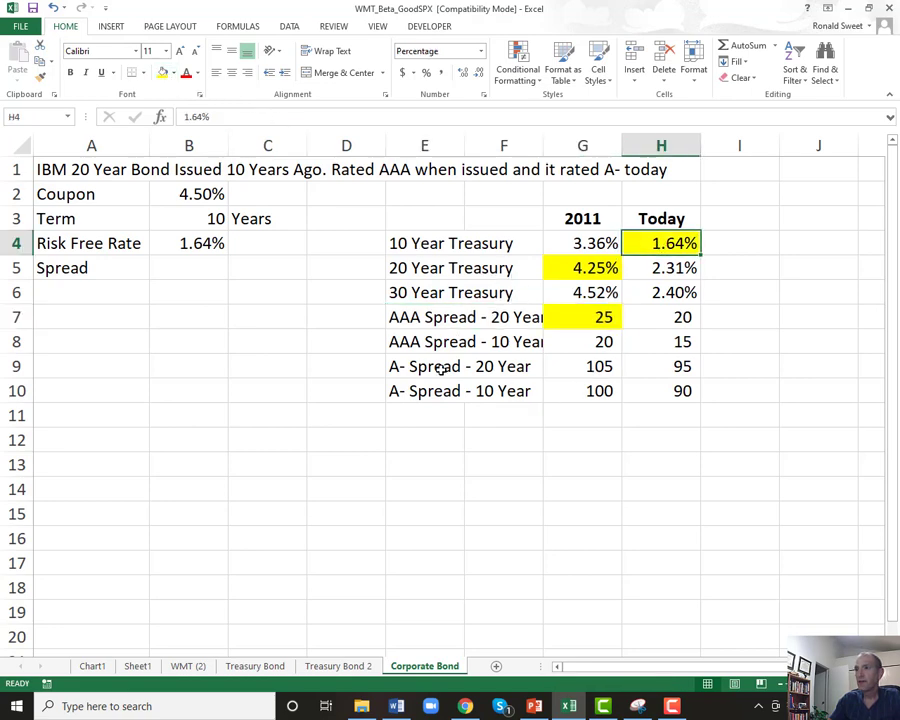
pyautogui.click(662, 401)
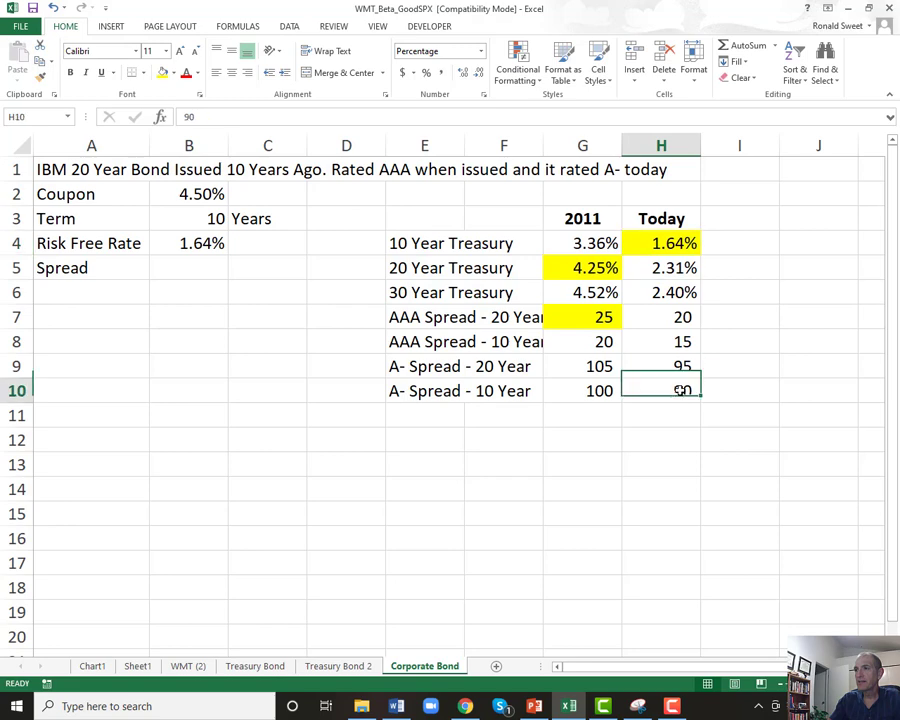
pyautogui.click(162, 74)
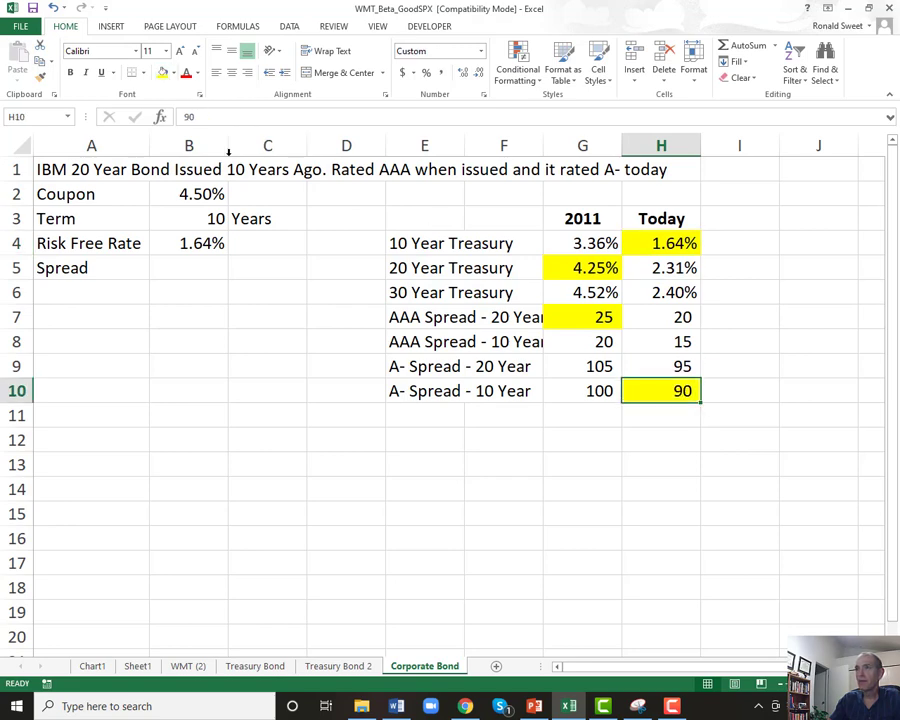
pyautogui.click(418, 390)
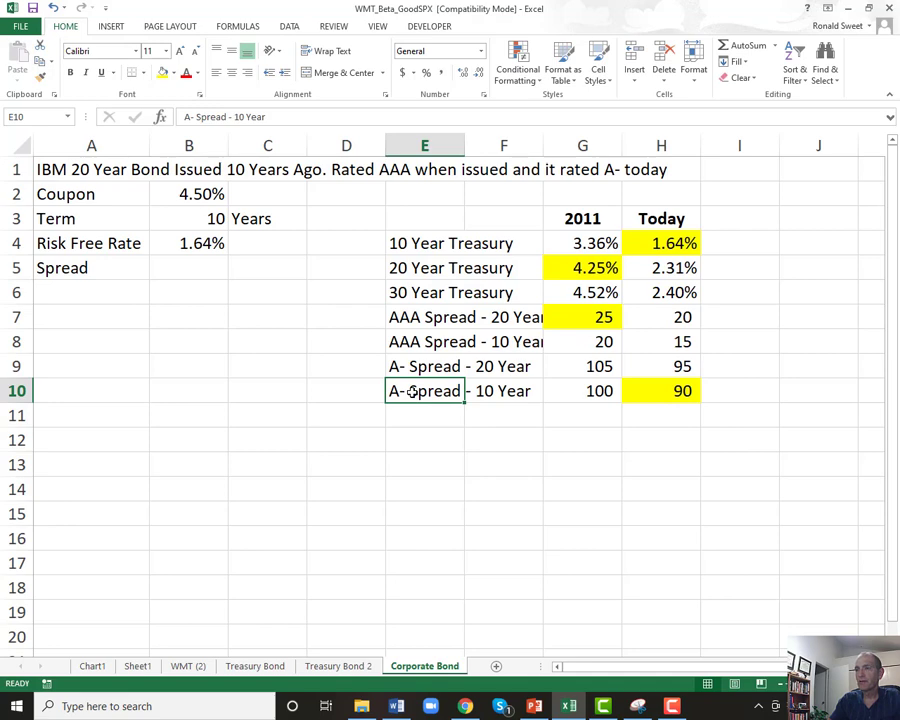
# Calculate the Spread in B5 as today's 10 Year A- spread divided by 10,000, using the formula +H10/10000.
pyautogui.click(187, 266)
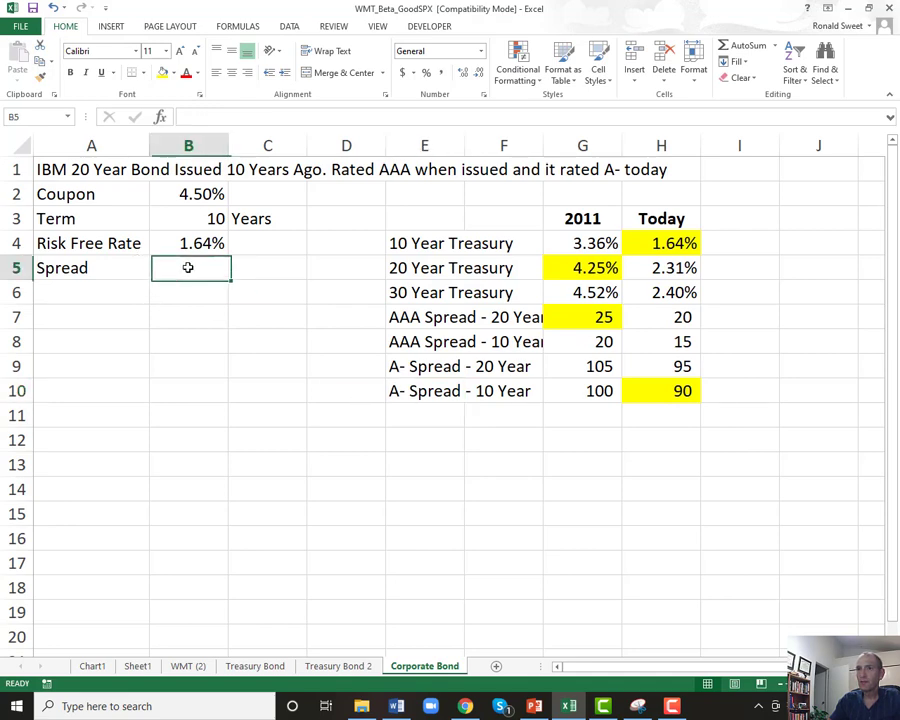
pyautogui.write('+')
pyautogui.press('Right')
pyautogui.press('Right')
pyautogui.press('Right')
pyautogui.press('Right')
pyautogui.press('Right')
pyautogui.press('Right')
pyautogui.press('Down')
pyautogui.press('Down')
pyautogui.press('Down')
pyautogui.press('Down')
pyautogui.press('Down')
pyautogui.write('/10000')
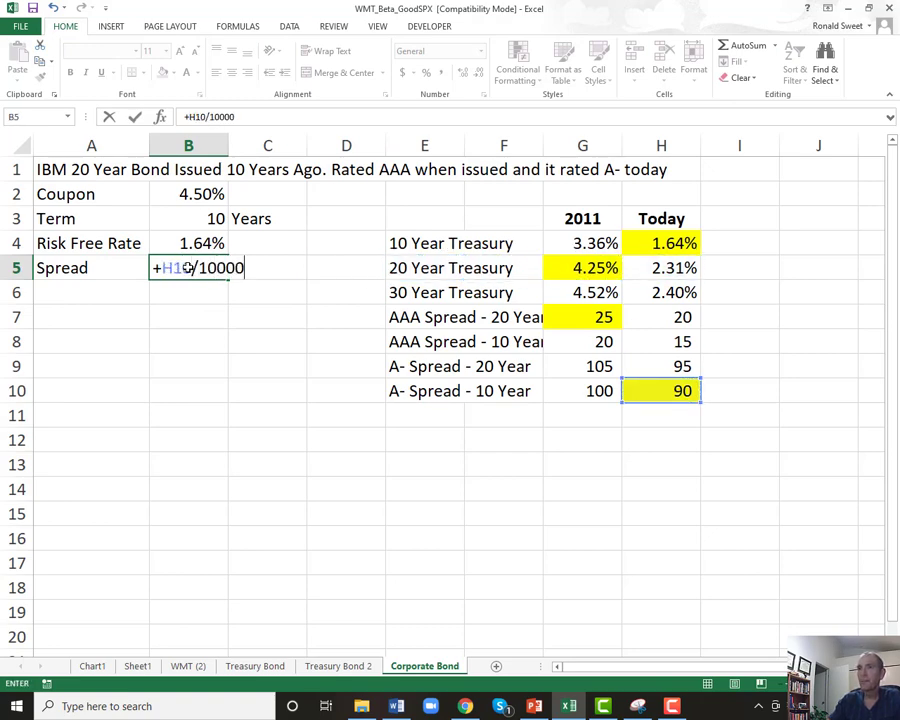
pyautogui.press('Return')
# Format the Spread in B5 as a percentage with two decimal places.
pyautogui.click(187, 267)
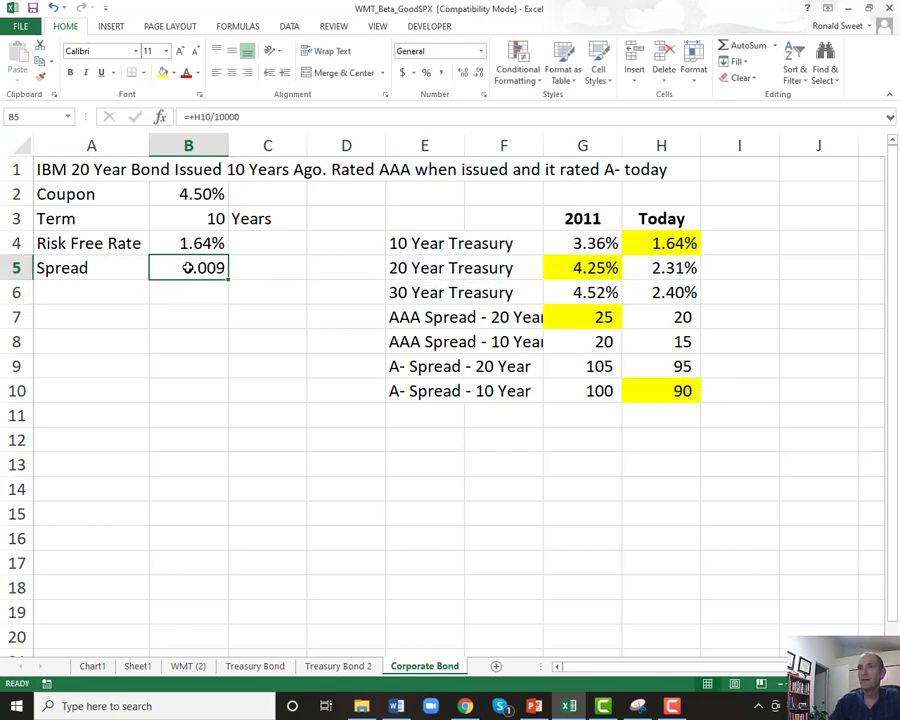
pyautogui.click(426, 72)
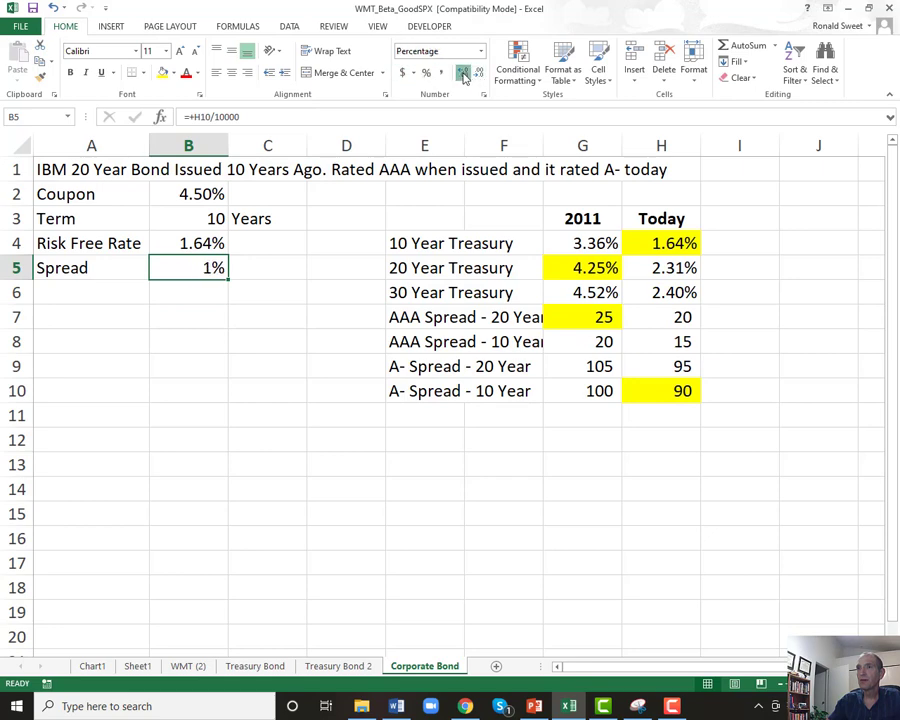
pyautogui.click(463, 73)
pyautogui.click(463, 73)
# Enter the indented label "kd (Discount rate)" in A6 and widen column A to fit it.
pyautogui.click(85, 290)
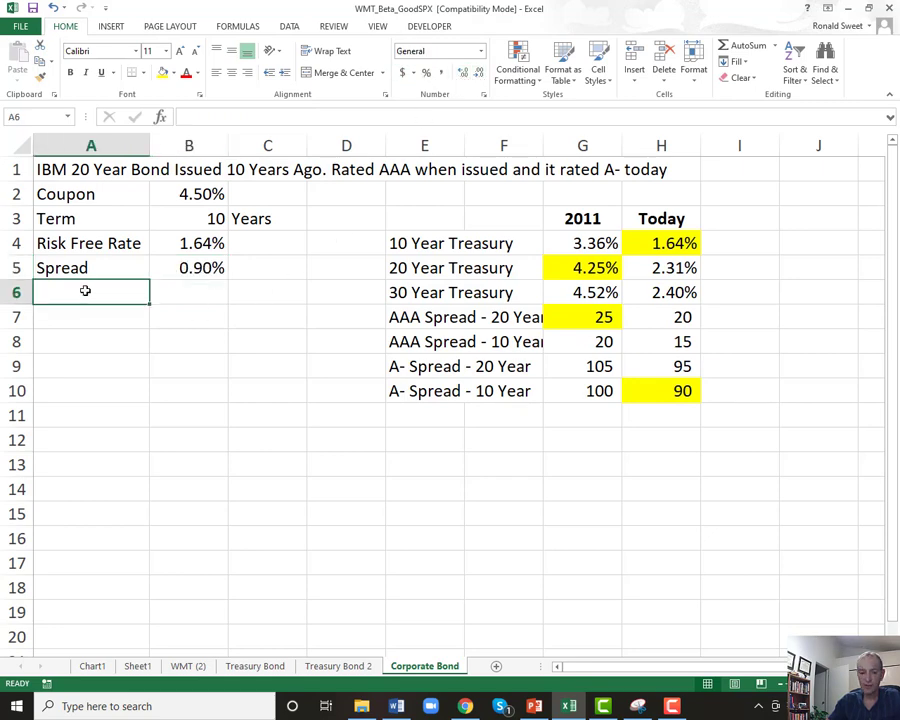
pyautogui.write('kd')
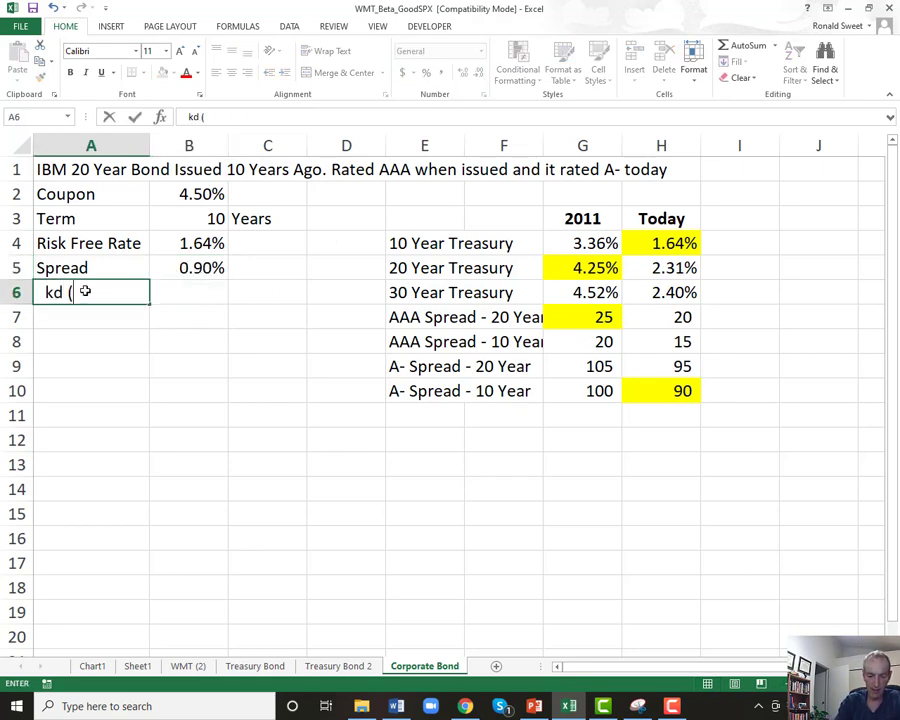
pyautogui.write(' (Discount ')
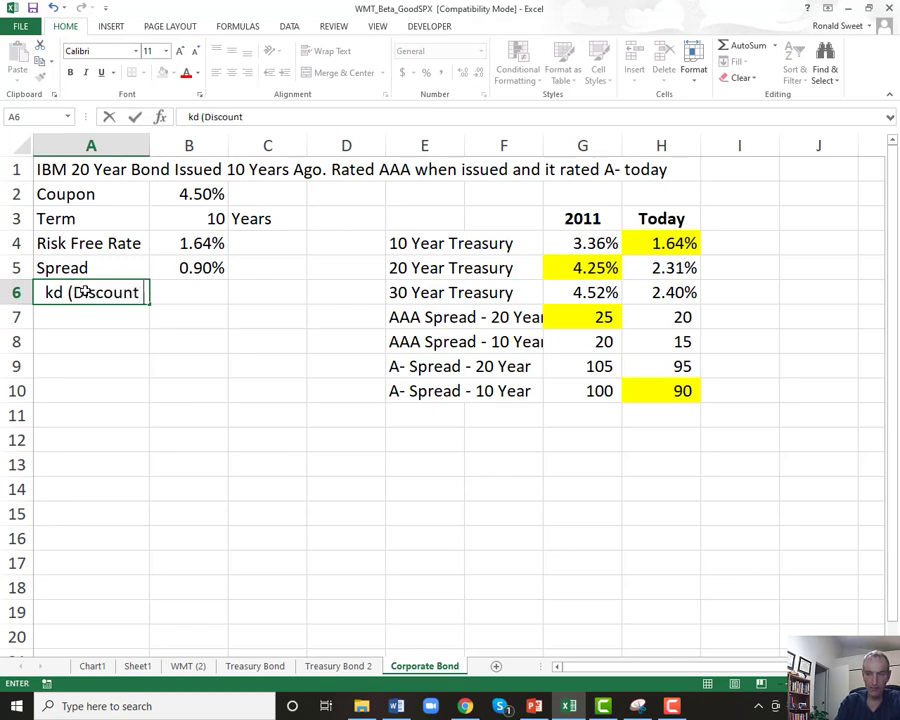
pyautogui.write('rate)')
pyautogui.press('Return')
pyautogui.press('Up')
pyautogui.press('Right')
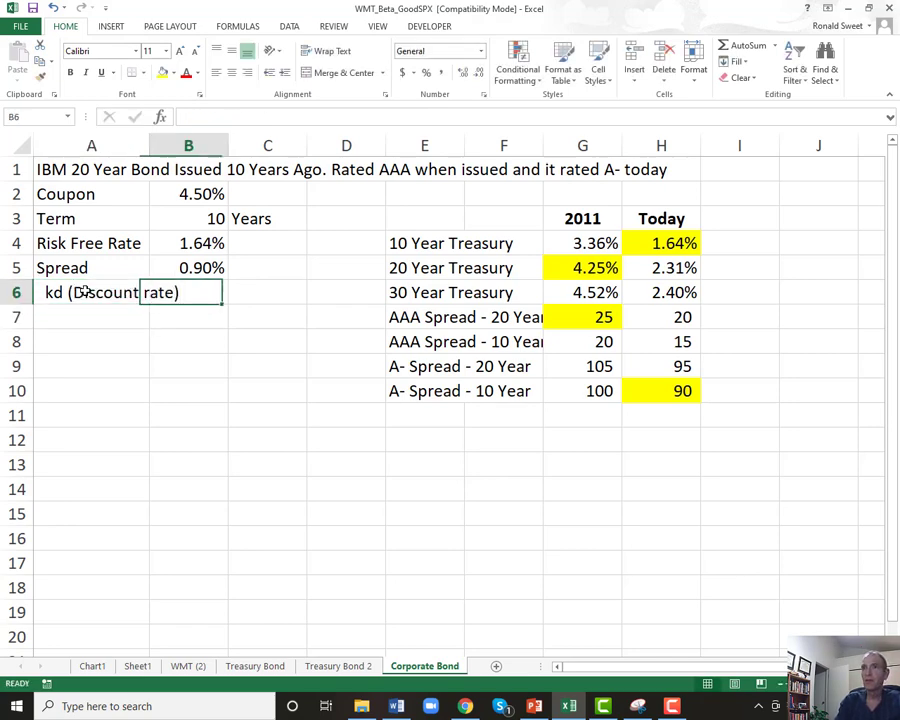
pyautogui.moveTo(150, 146); pyautogui.dragTo(193, 151)
# Calculate the discount rate in B6 by adding the Risk Free Rate in B4 and the Spread in B5.
pyautogui.write('+')
pyautogui.press('Up')
pyautogui.press('Up')
pyautogui.write('+')
pyautogui.press('Up')
pyautogui.press('Return')
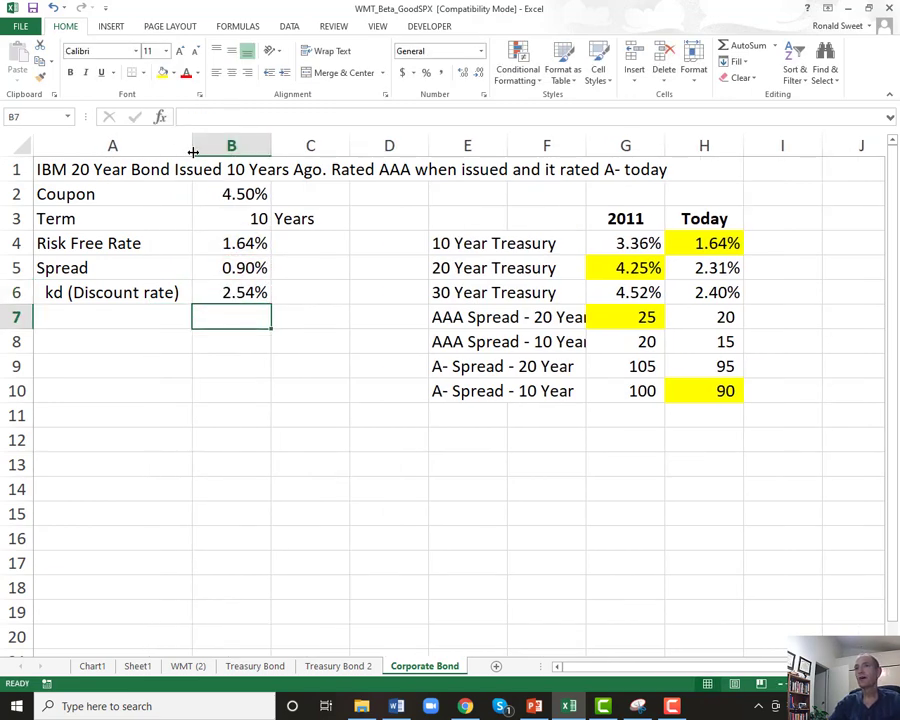
# Enter the indented label "Effective Yield" in A7 below the discount rate label.
pyautogui.press('Left')
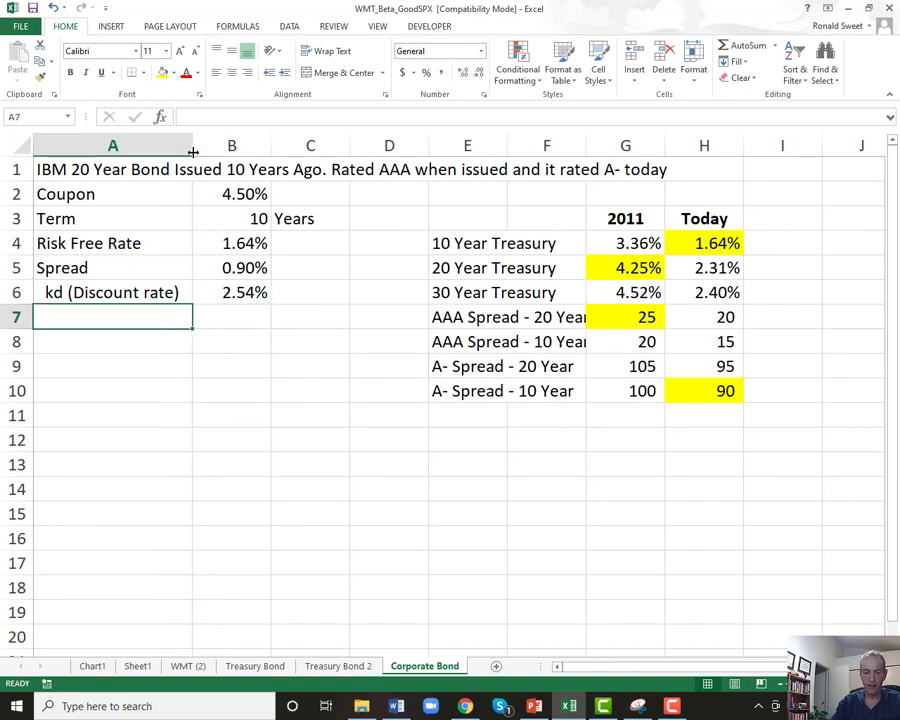
pyautogui.write('Effective Yield')
pyautogui.press('Return')
# Calculate the effective yield in B7 from the semiannually compounded discount rate, using the formula +(1+B6/2)^2-1.
pyautogui.press('Up')
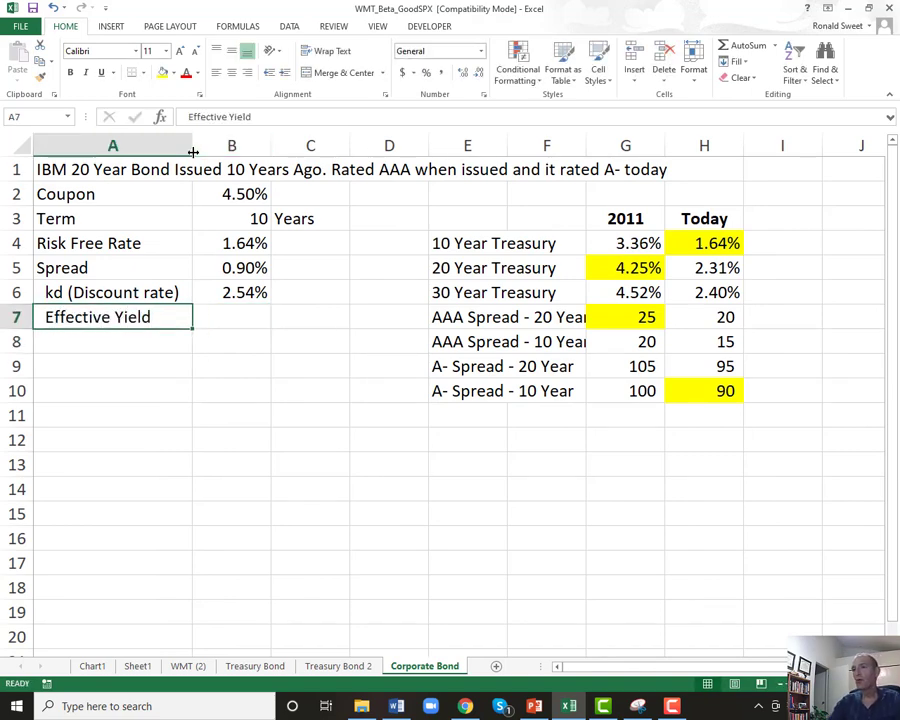
pyautogui.press('Right')
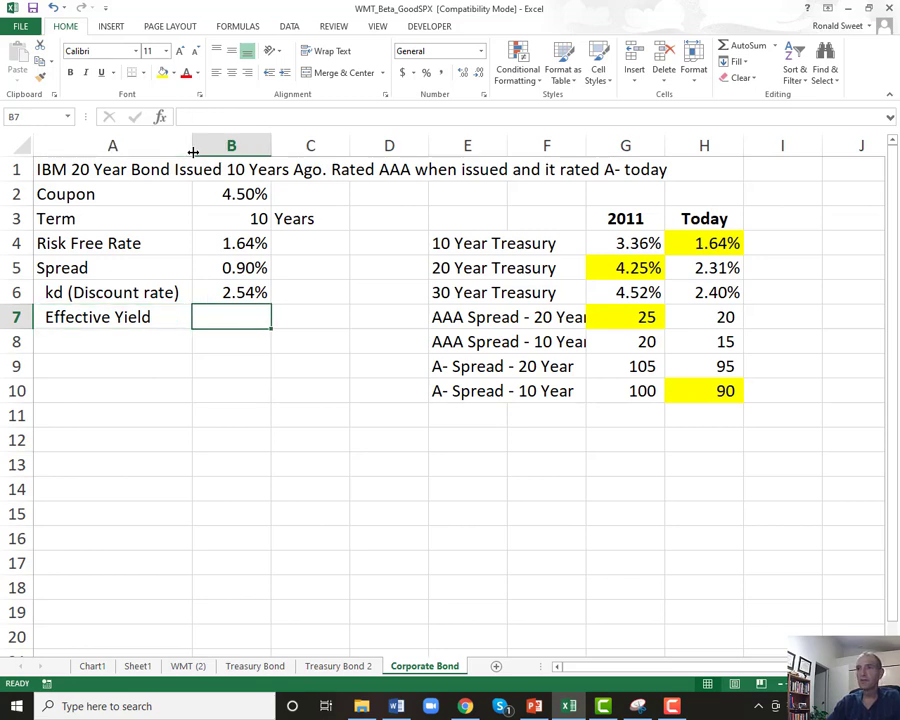
pyautogui.write('+')
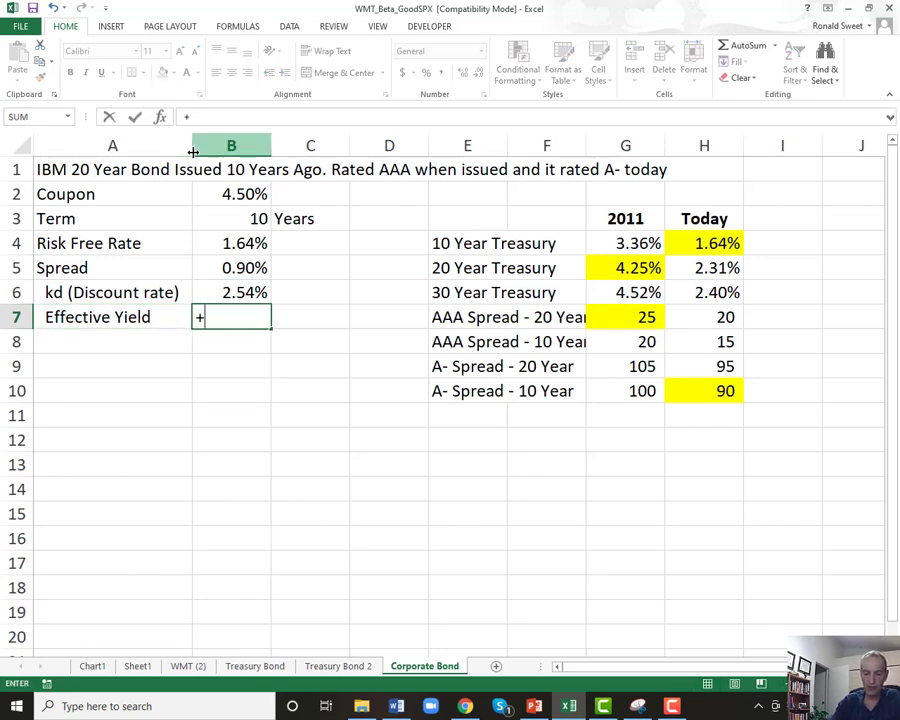
pyautogui.write('(1+')
pyautogui.press('Up')
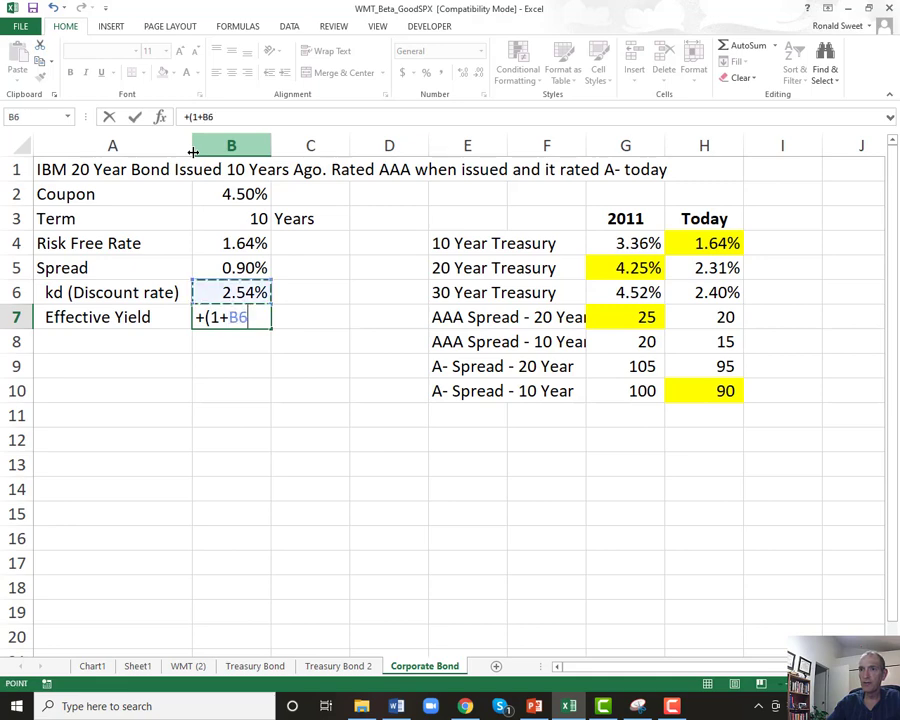
pyautogui.write('/2')
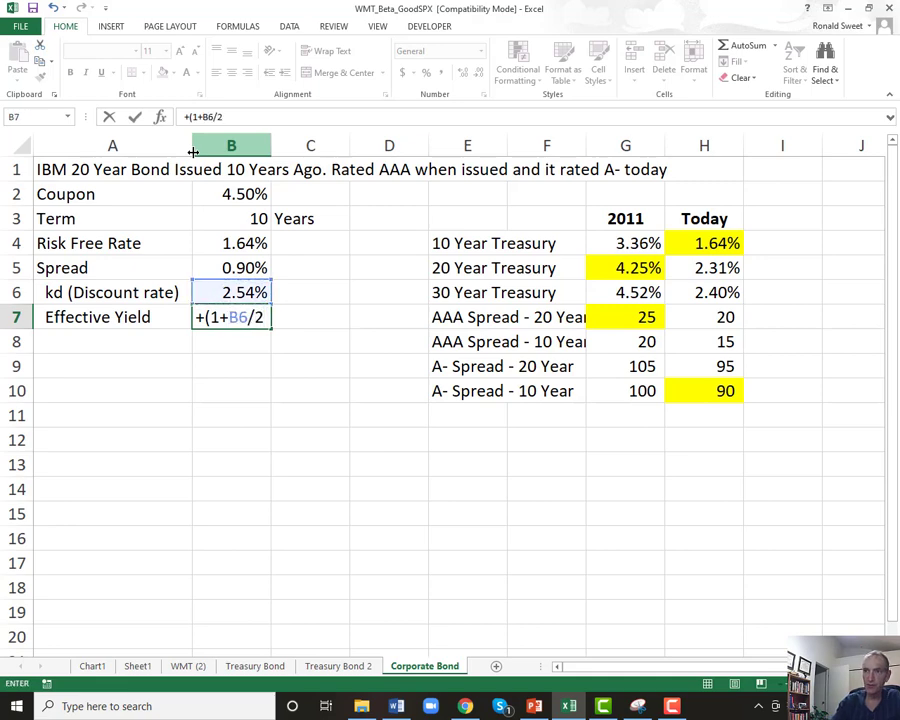
pyautogui.write(')^2-1')
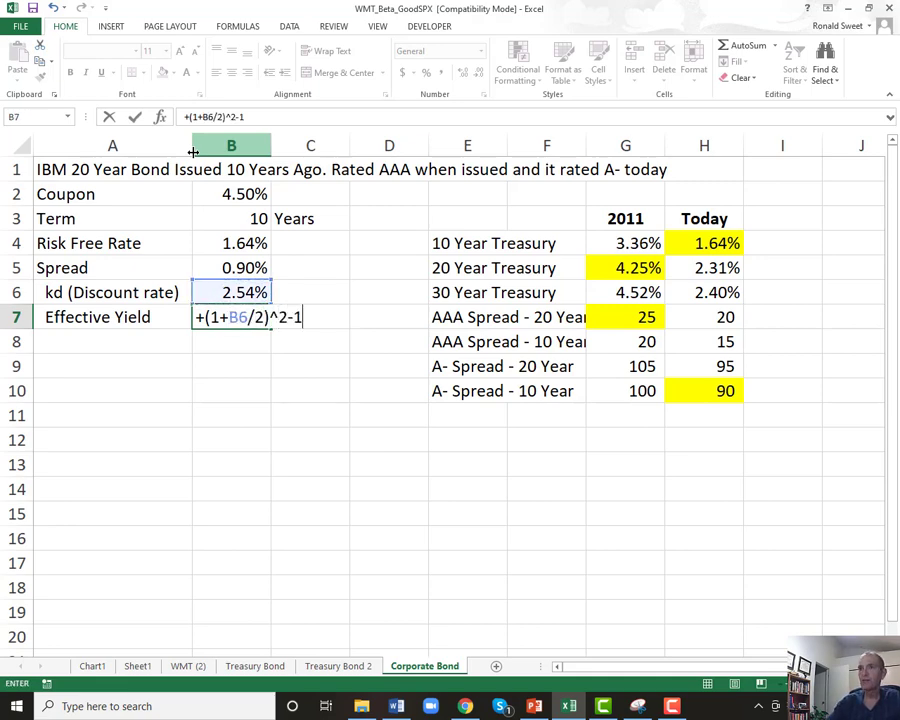
pyautogui.hotkey('ctrl', 'Return')
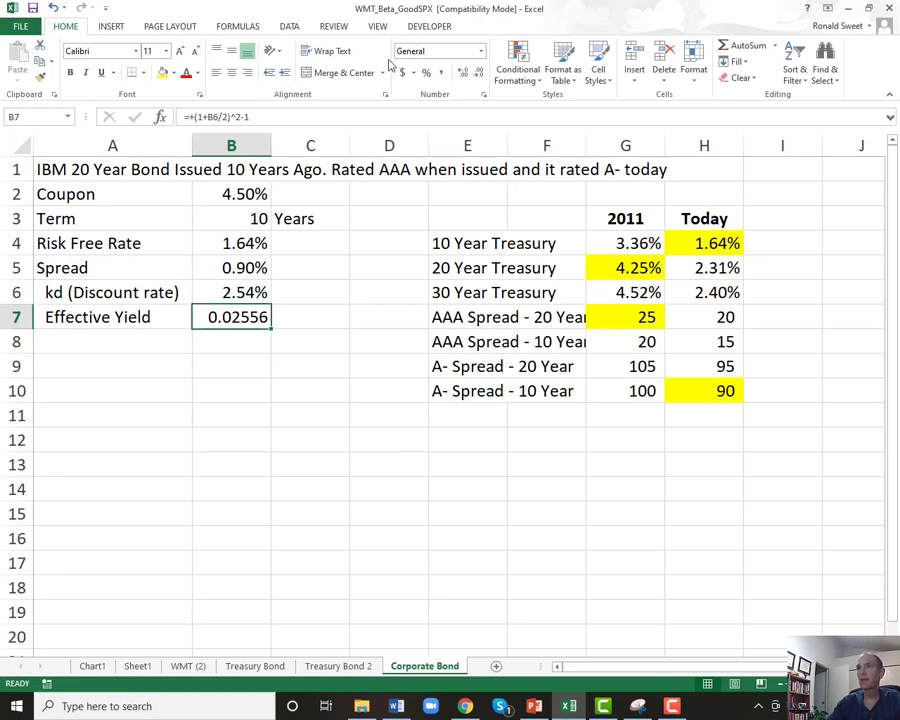
# Format the effective yield in B7 as a percentage with two decimal places.
pyautogui.click(426, 72)
pyautogui.click(463, 72)
pyautogui.click(463, 72)
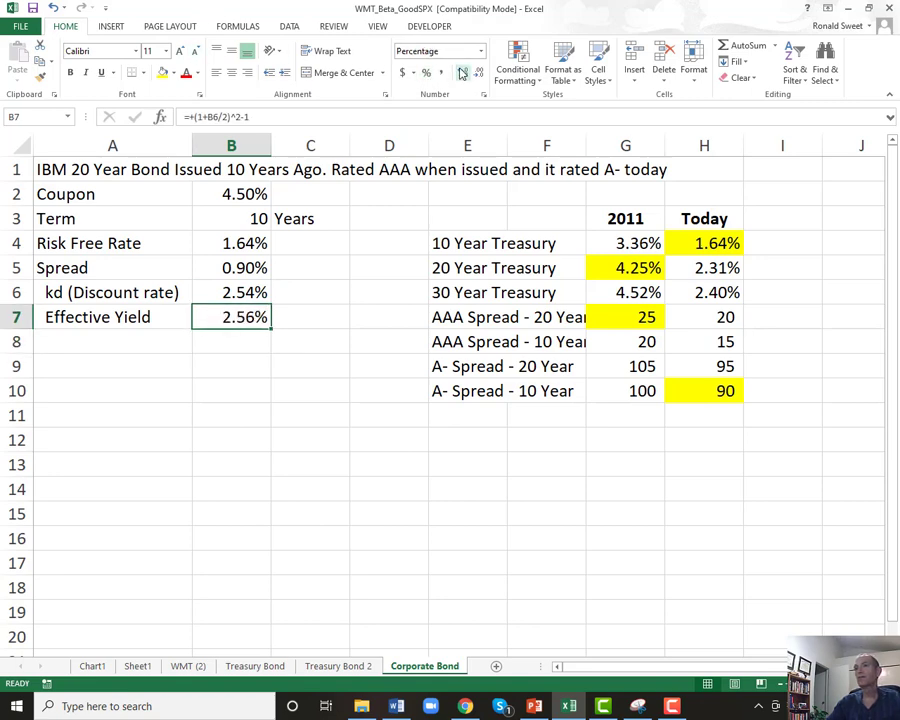
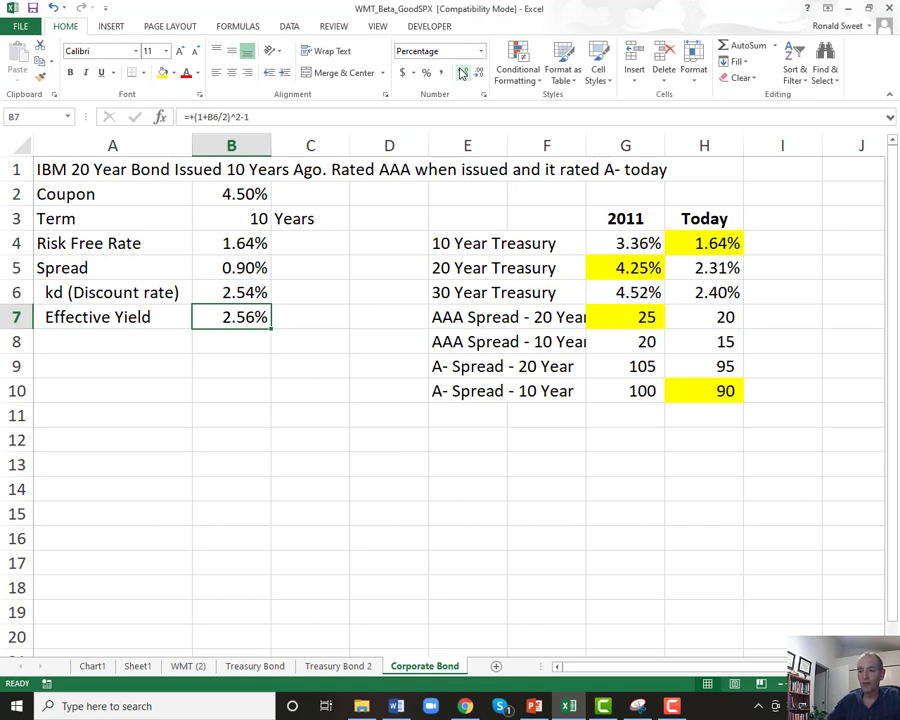
# Examine the Spread in B5 against the 2011 and current AAA and A- spreads, the Treasury yields and the coupon.
pyautogui.press('Up')
pyautogui.press('Up')
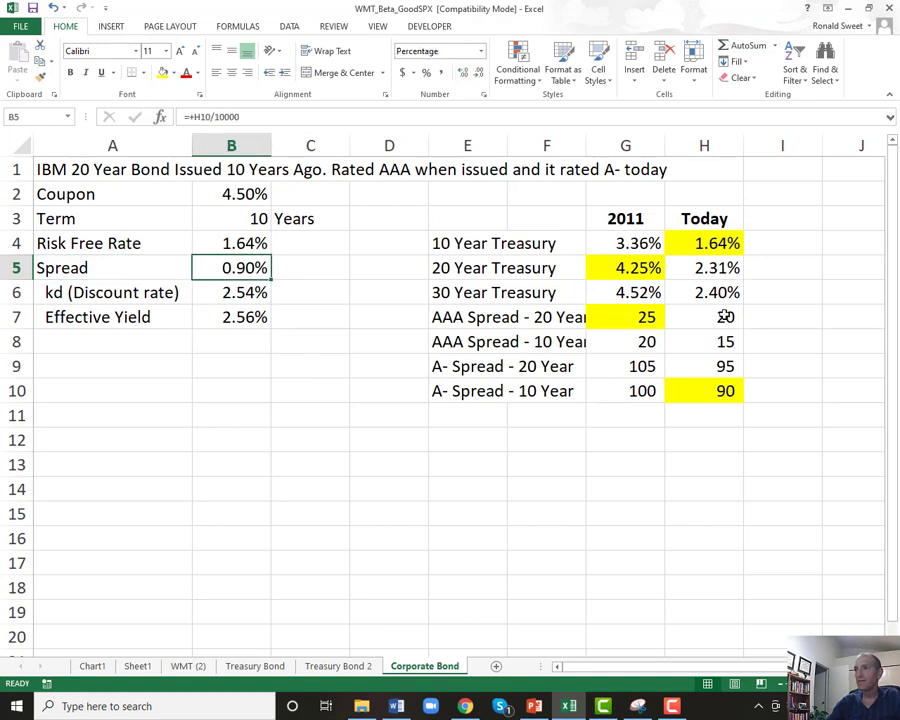
pyautogui.moveTo(727, 313); pyautogui.dragTo(727, 388)
pyautogui.moveTo(635, 316); pyautogui.dragTo(720, 388)
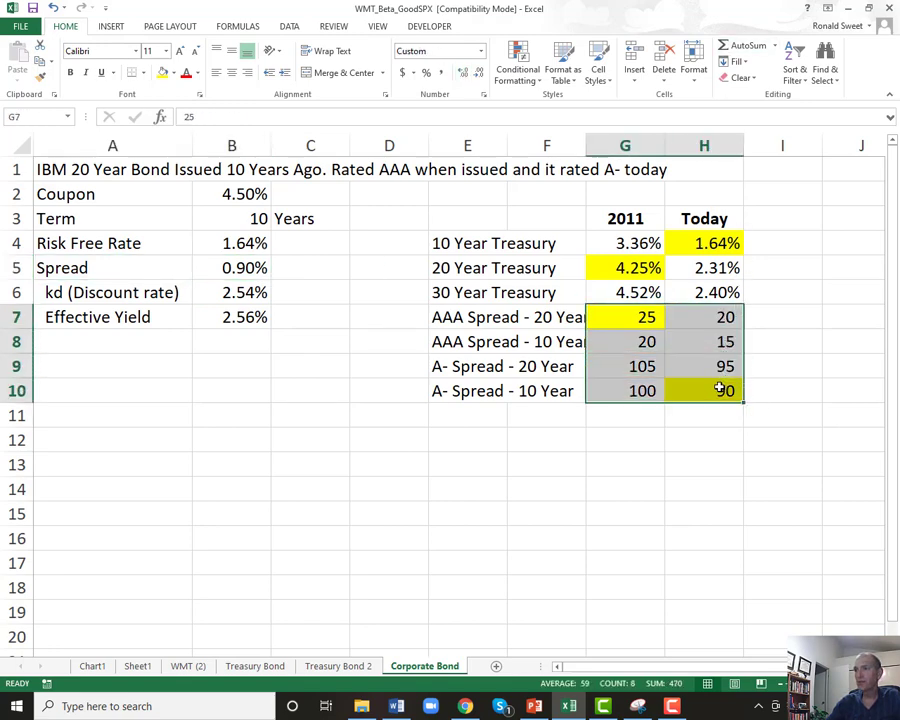
pyautogui.moveTo(706, 316); pyautogui.dragTo(703, 370)
pyautogui.moveTo(617, 237); pyautogui.dragTo(635, 370)
pyautogui.click(226, 196)
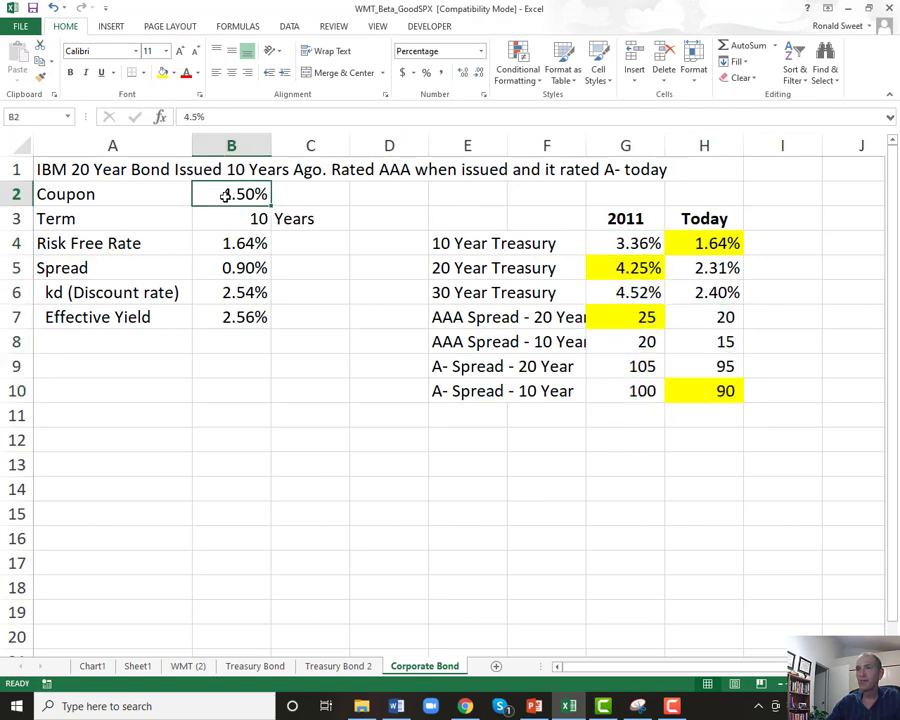
# Fill the bond description and coupon rows, A1:G2, with light green and select the 2011 20 Year AAA spread.
pyautogui.moveTo(110, 175); pyautogui.dragTo(630, 195)
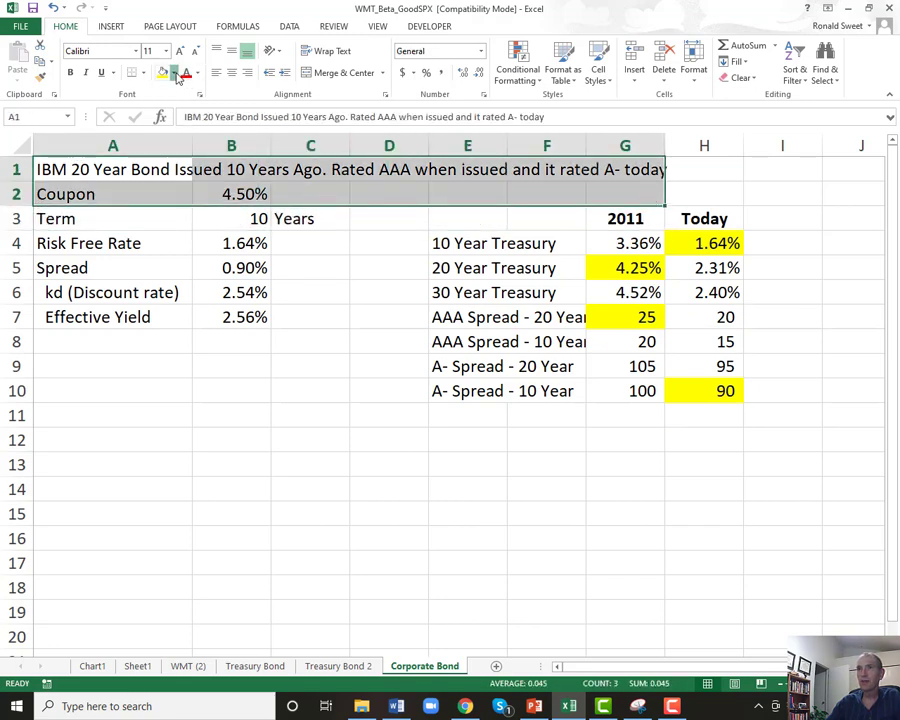
pyautogui.click(173, 73)
pyautogui.click(209, 182)
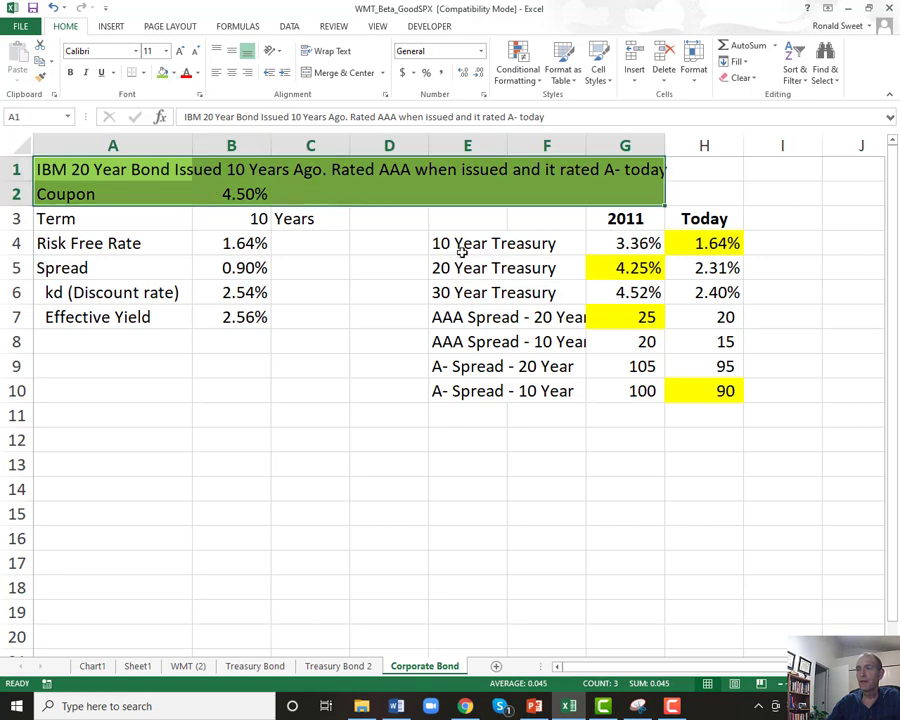
pyautogui.click(632, 278)
pyautogui.click(621, 310)
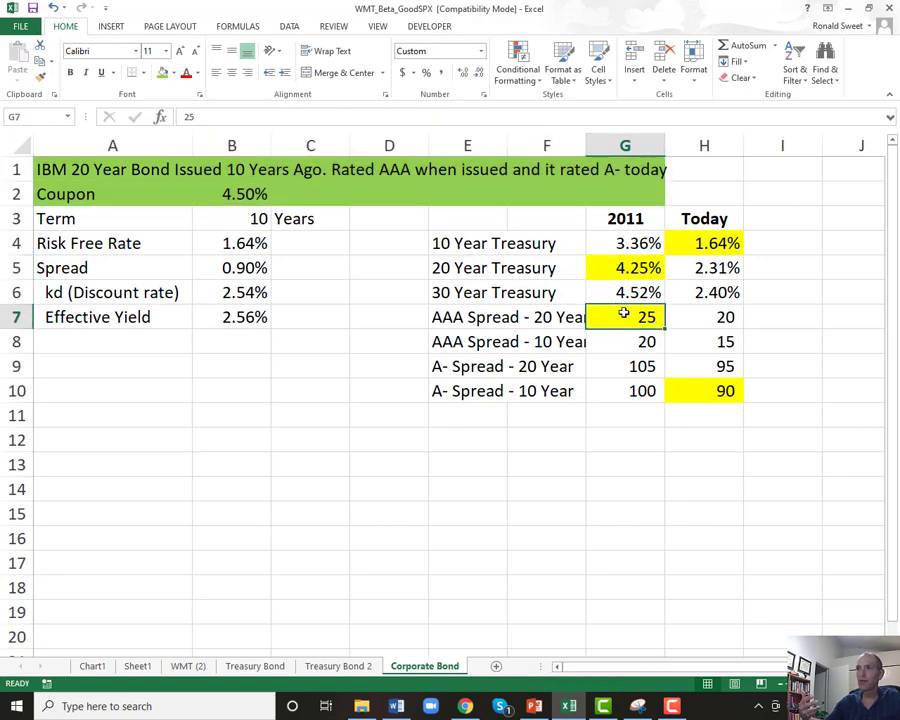
# Examine the highlighted 2011 and current Treasury yields and spreads against the bond's coupon and remaining term.
pyautogui.click(627, 268)
pyautogui.click(622, 316)
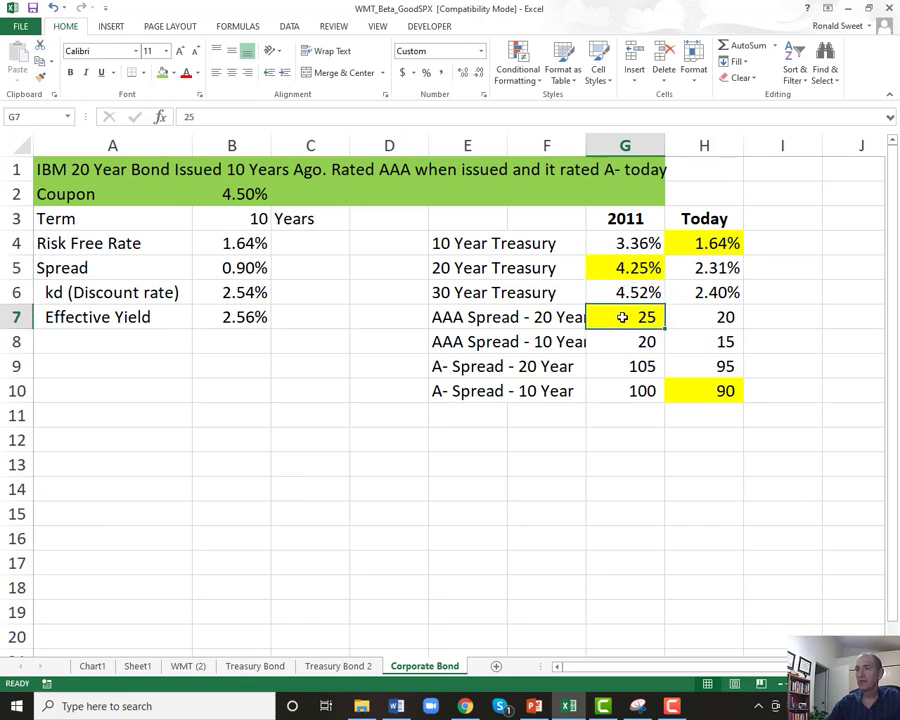
pyautogui.click(273, 216)
pyautogui.click(241, 195)
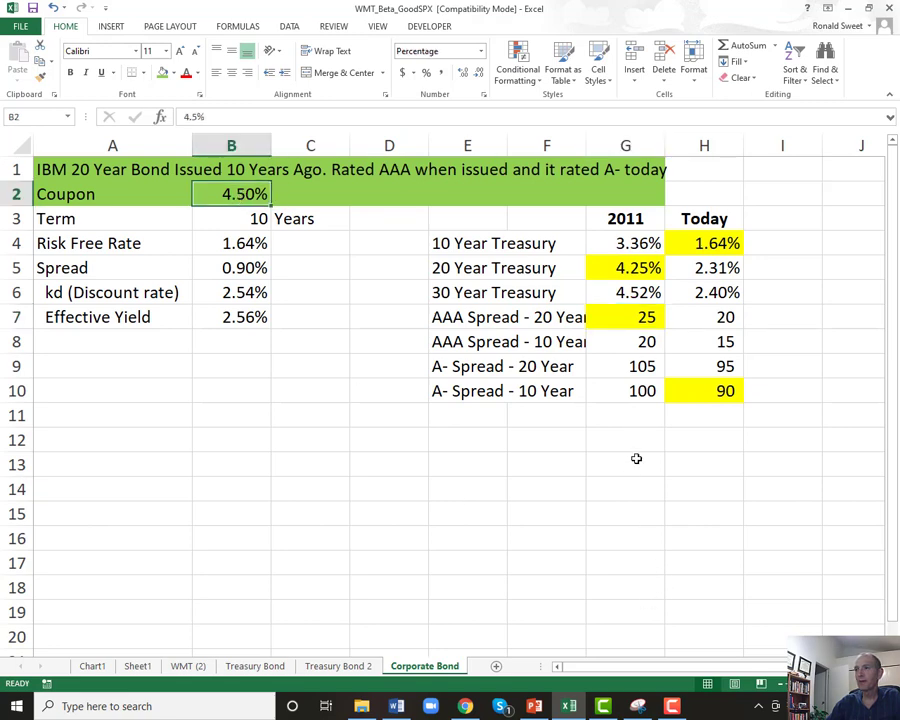
pyautogui.click(718, 240)
pyautogui.click(716, 390)
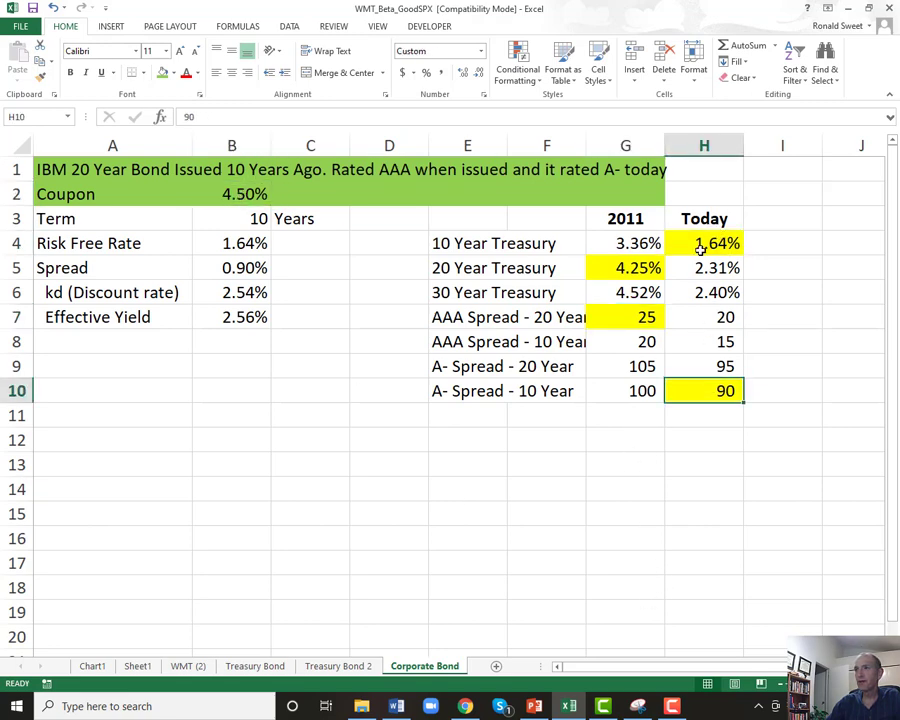
pyautogui.moveTo(717, 218); pyautogui.dragTo(703, 390)
pyautogui.click(233, 217)
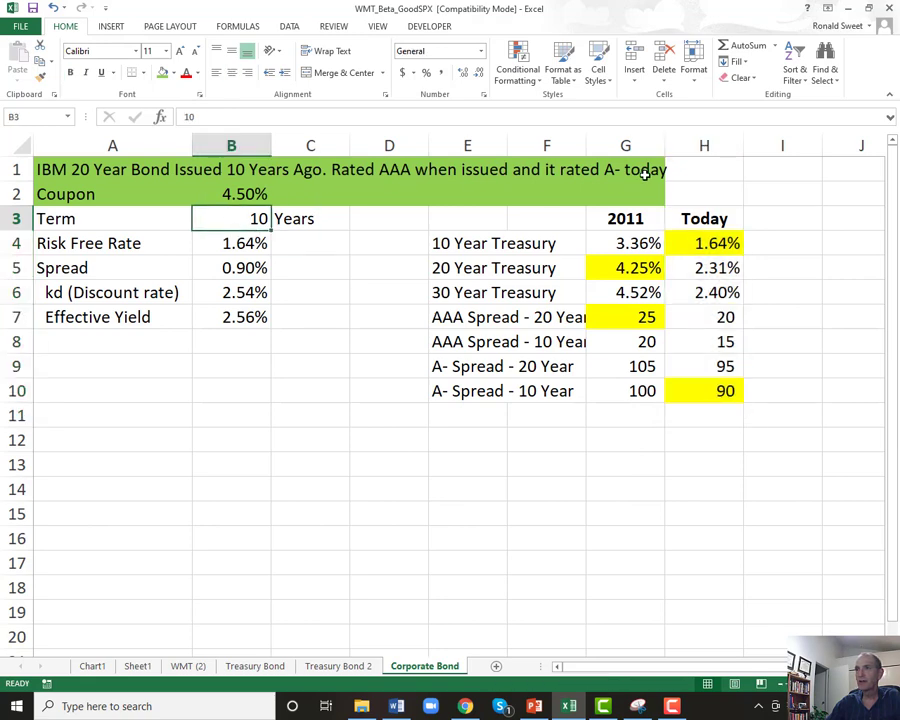
pyautogui.moveTo(472, 243); pyautogui.dragTo(546, 243)
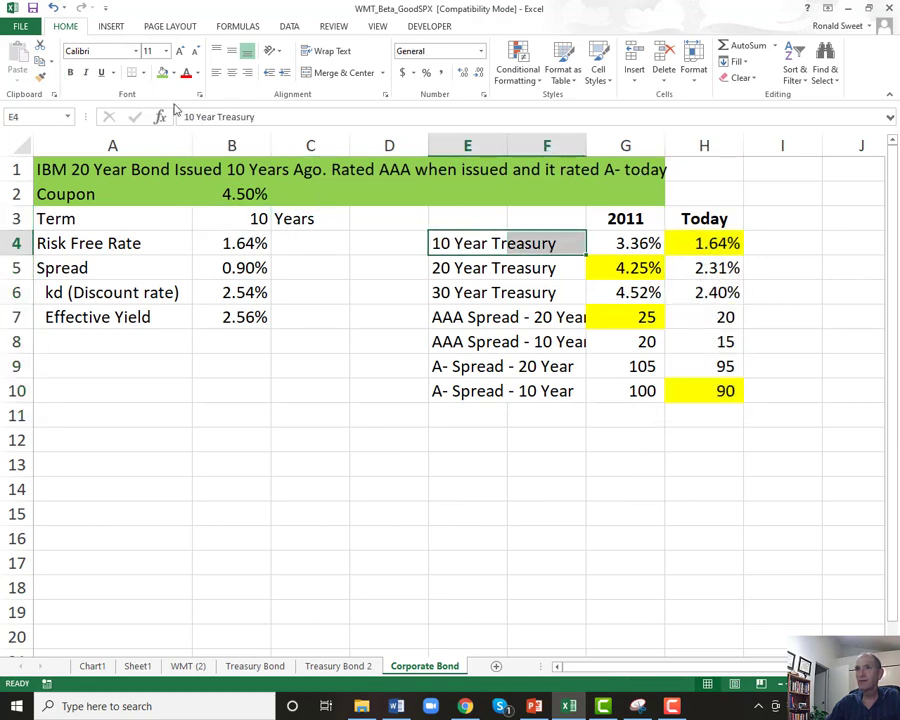
pyautogui.moveTo(441, 390); pyautogui.dragTo(570, 390)
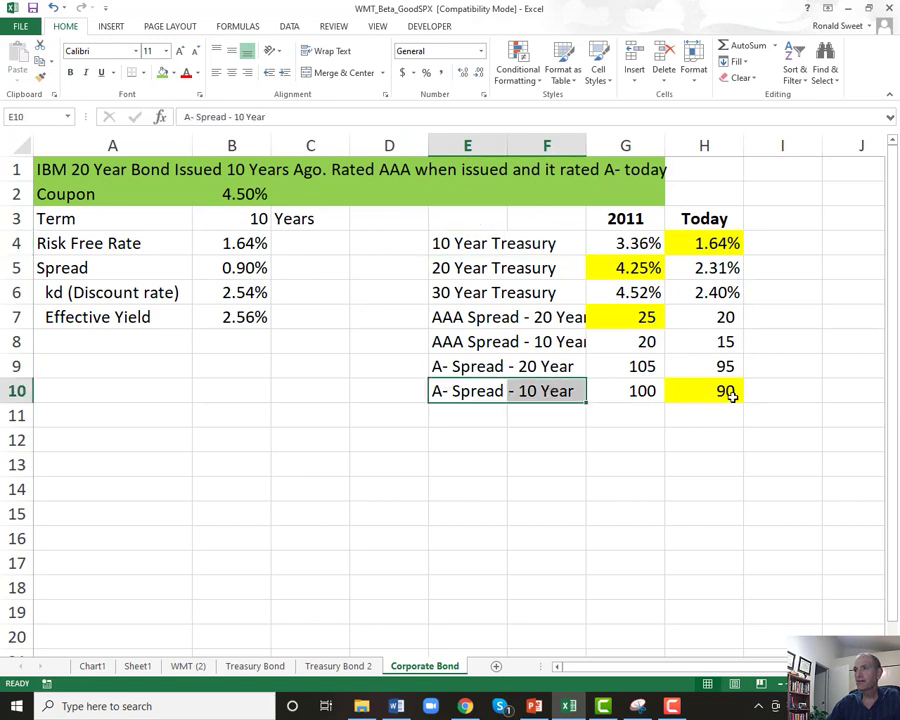
pyautogui.click(718, 241)
pyautogui.click(708, 386)
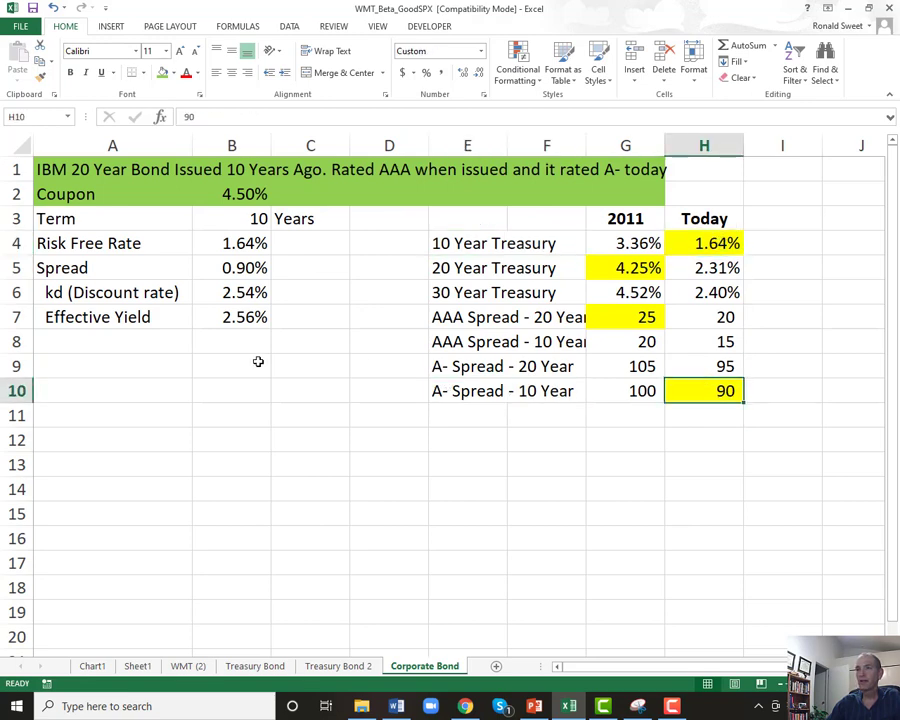
# Add a Guess heading in A9 and a Guess Duration row beneath it with 8.1 in B10.
pyautogui.click(86, 368)
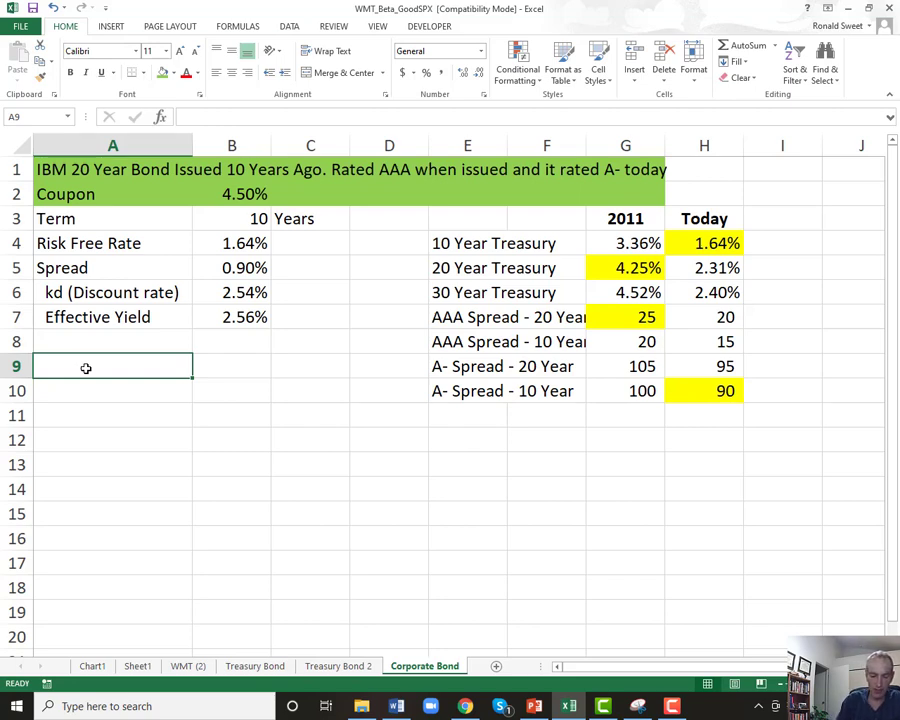
pyautogui.write('Guess')
pyautogui.press('Return')
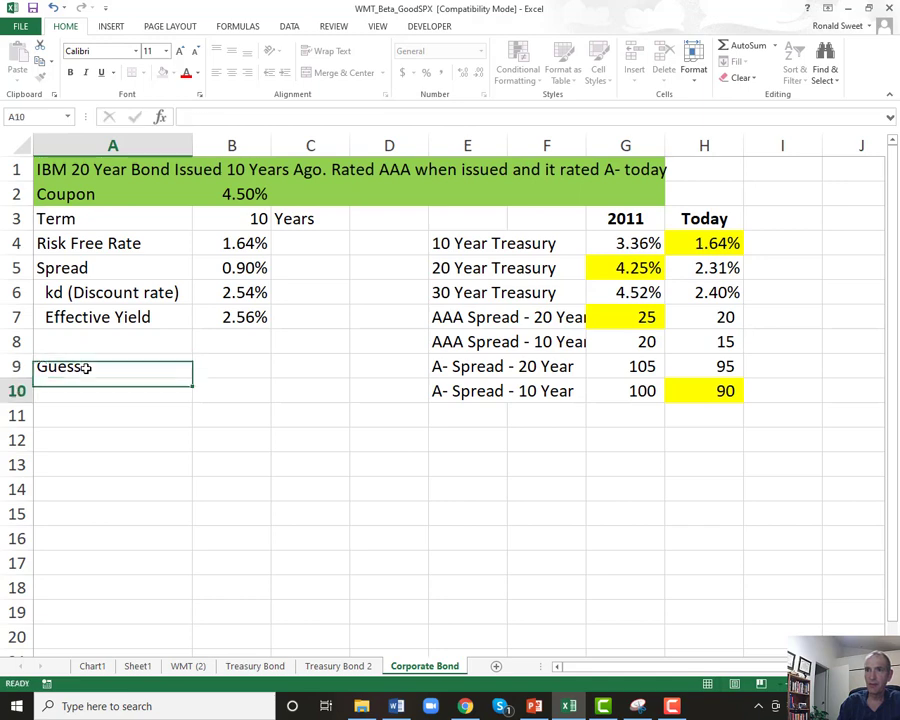
pyautogui.write('Guess')
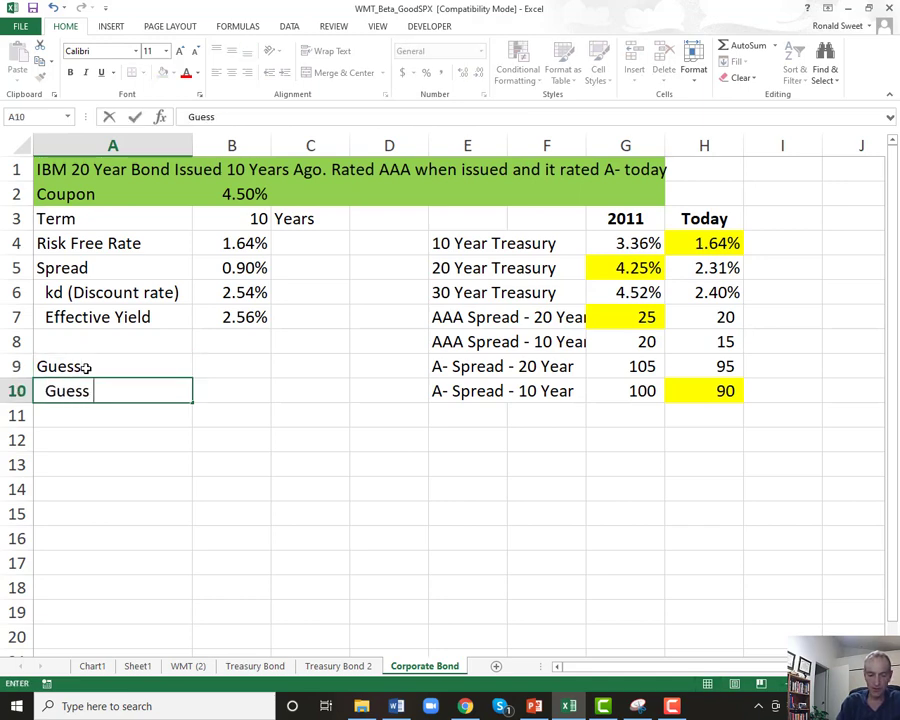
pyautogui.write(' Duraqtio')
pyautogui.press('BackSpace')
pyautogui.press('BackSpace')
pyautogui.press('BackSpace')
pyautogui.press('BackSpace')
pyautogui.write('tion')
pyautogui.press('Tab')
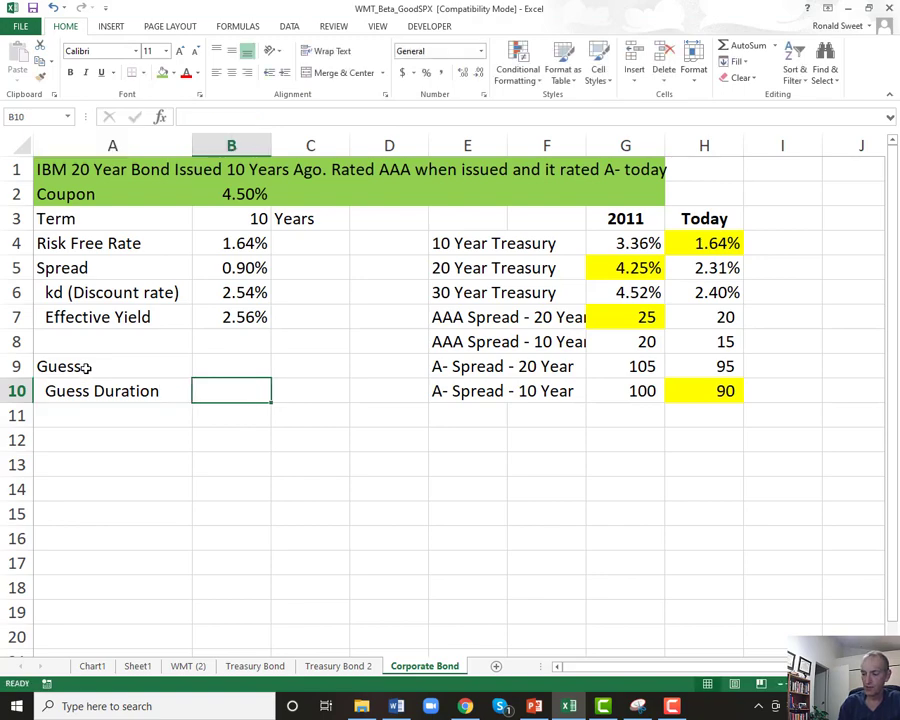
pyautogui.write('8.1')
pyautogui.press('Return')
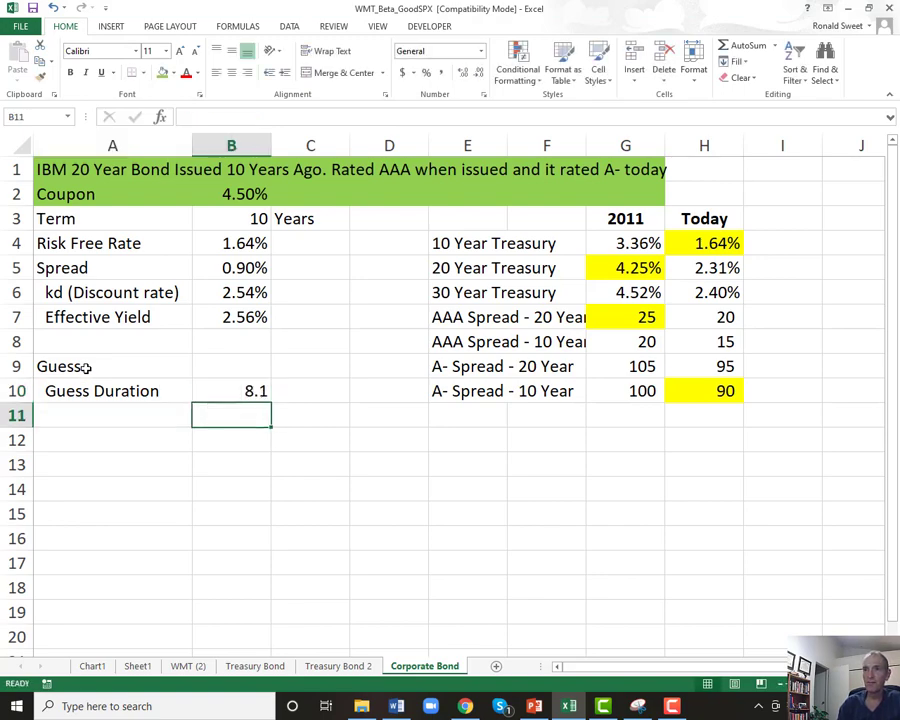
# Label A11 as Guess on Price Change.
pyautogui.press('Left')
pyautogui.write('Guess Duration')
pyautogui.hotkey('ctrl', 'shift', 'Left')
pyautogui.write('on Price')
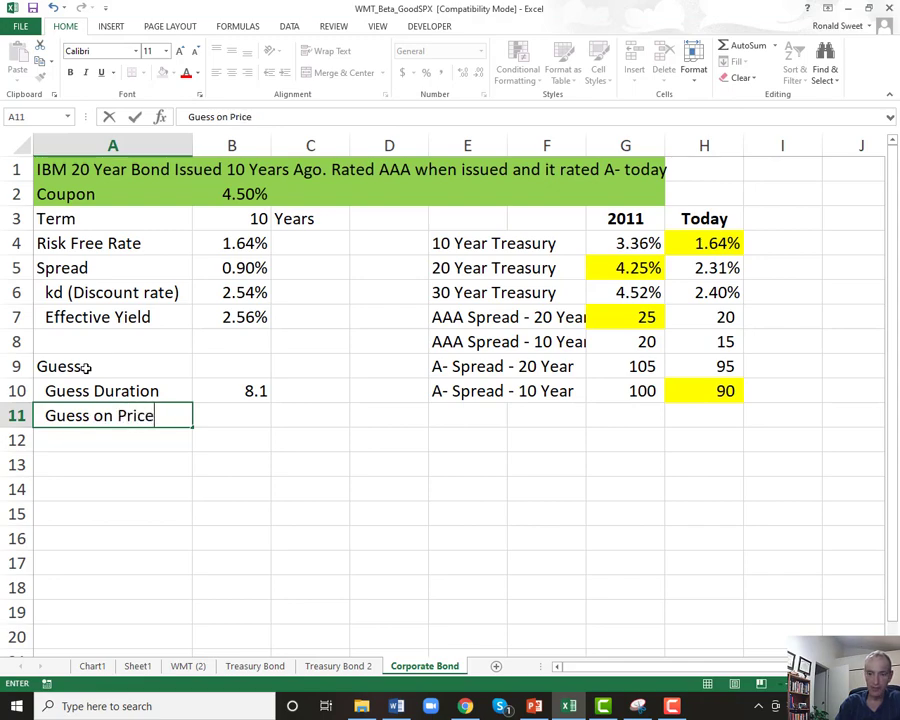
pyautogui.write(' Change')
pyautogui.press('Return')
# Add the text note "- Duration * Change in Yields" in C11 beside the price change row.
pyautogui.press('Up')
pyautogui.press('Right')
pyautogui.press('Right')
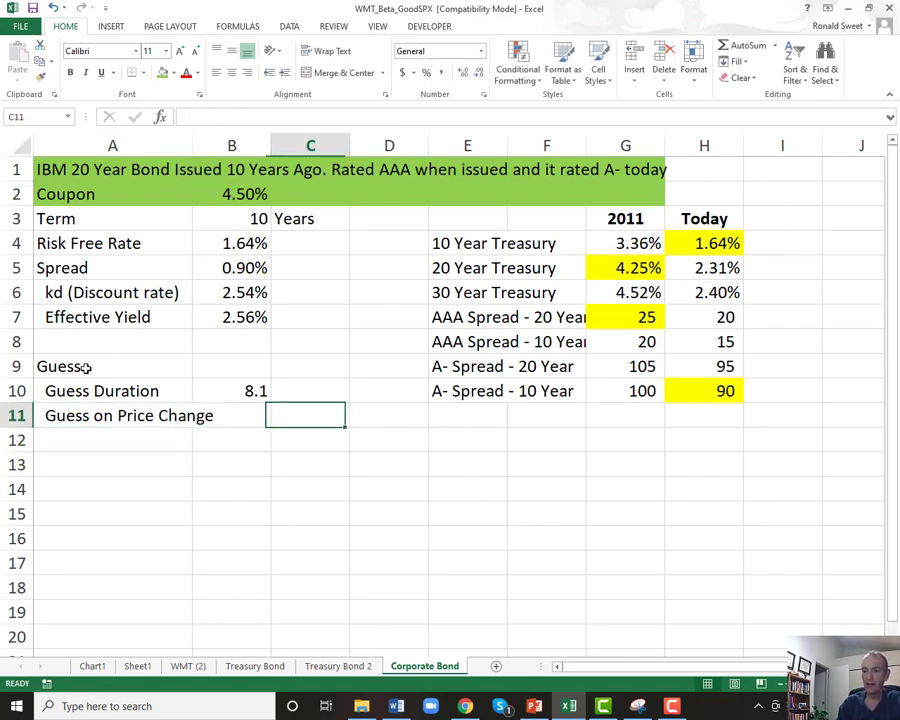
pyautogui.write("'- Duration * Change i")
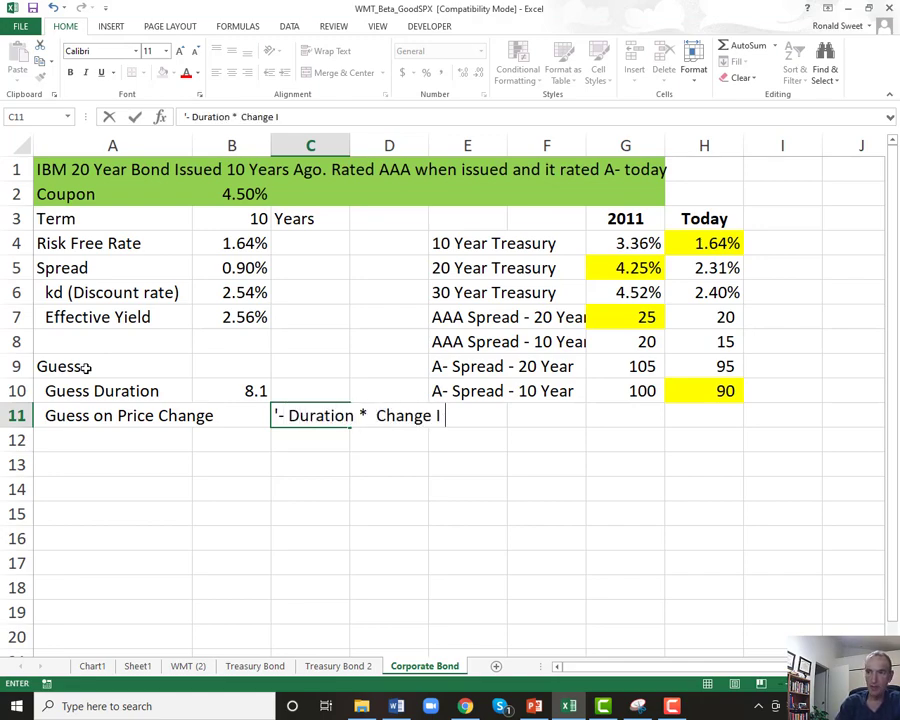
pyautogui.write('n Yields')
pyautogui.press('Return')
pyautogui.press('Left')
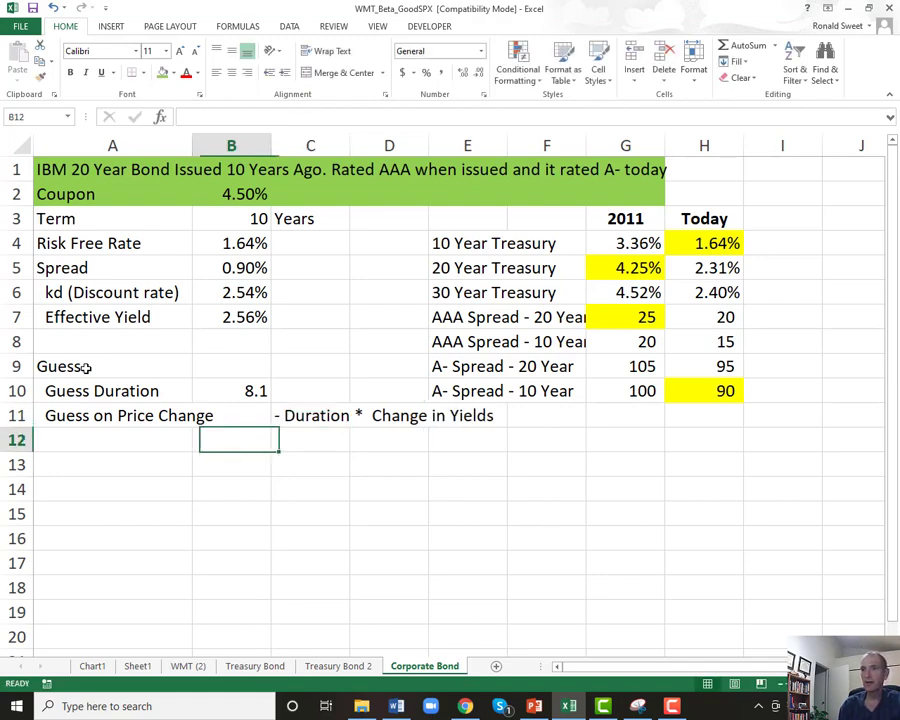
# Calculate the guessed price change in B11 from duration, discount rate and coupon, using the formula -B10*(B6-B2).
pyautogui.press('Up')
pyautogui.write('-')
pyautogui.press('Up')
pyautogui.write('*(')
pyautogui.click(231, 292)
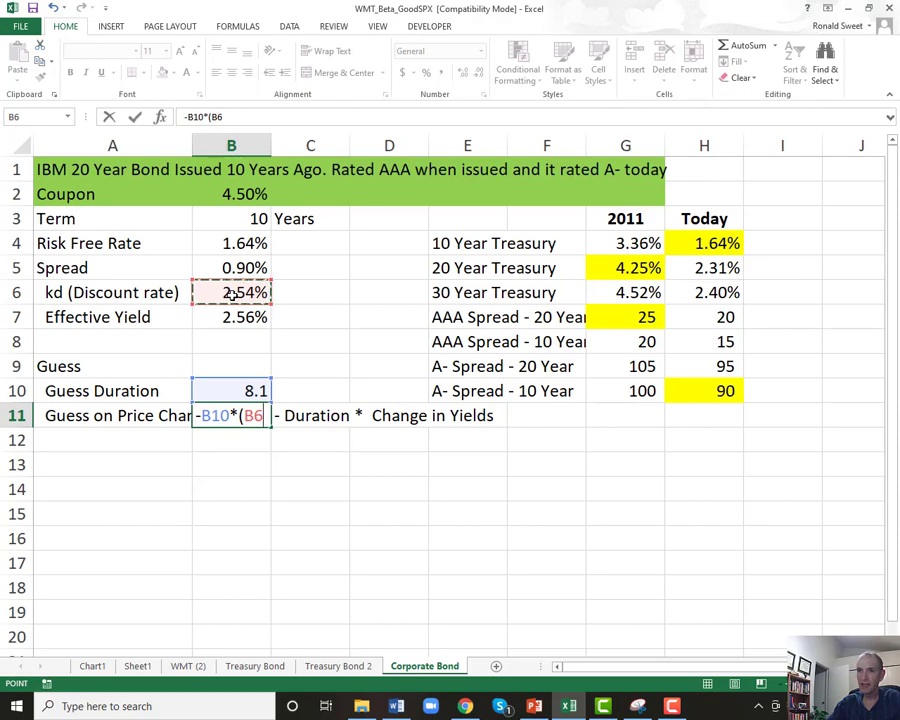
pyautogui.write('-')
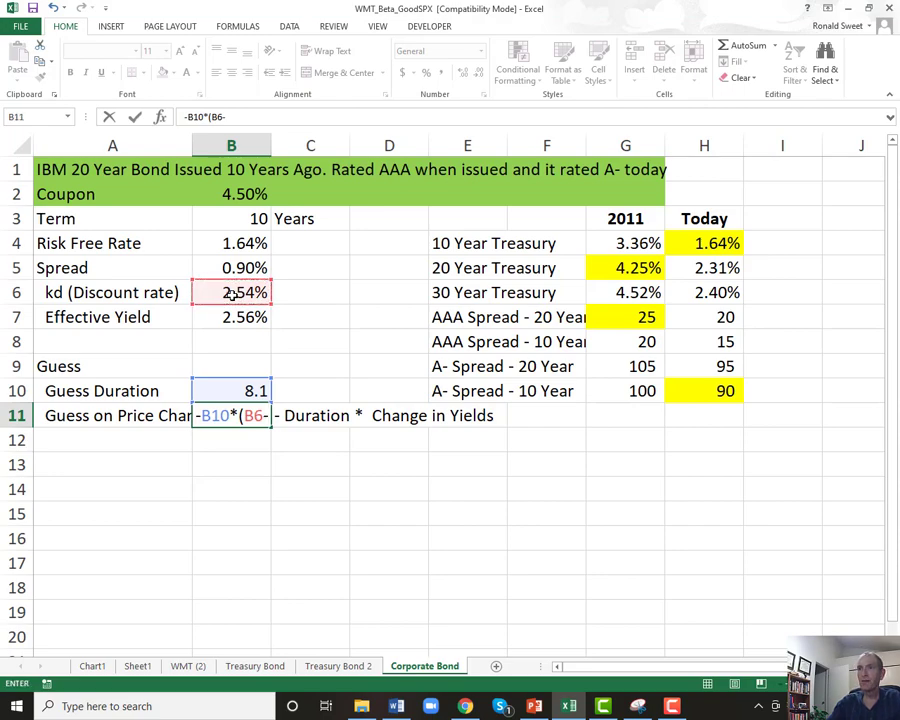
pyautogui.click(222, 192)
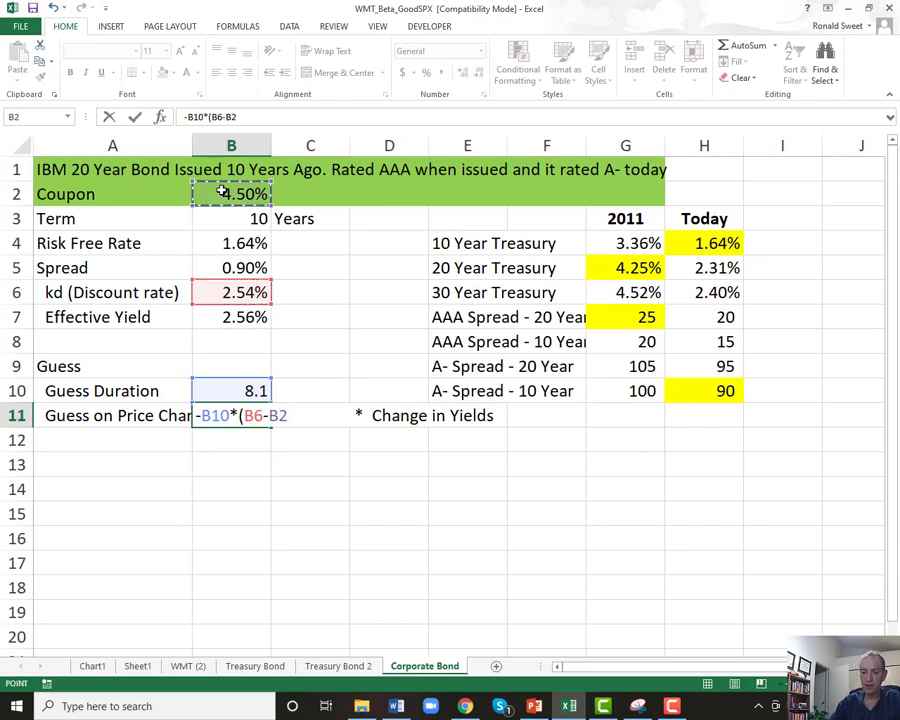
pyautogui.write(')')
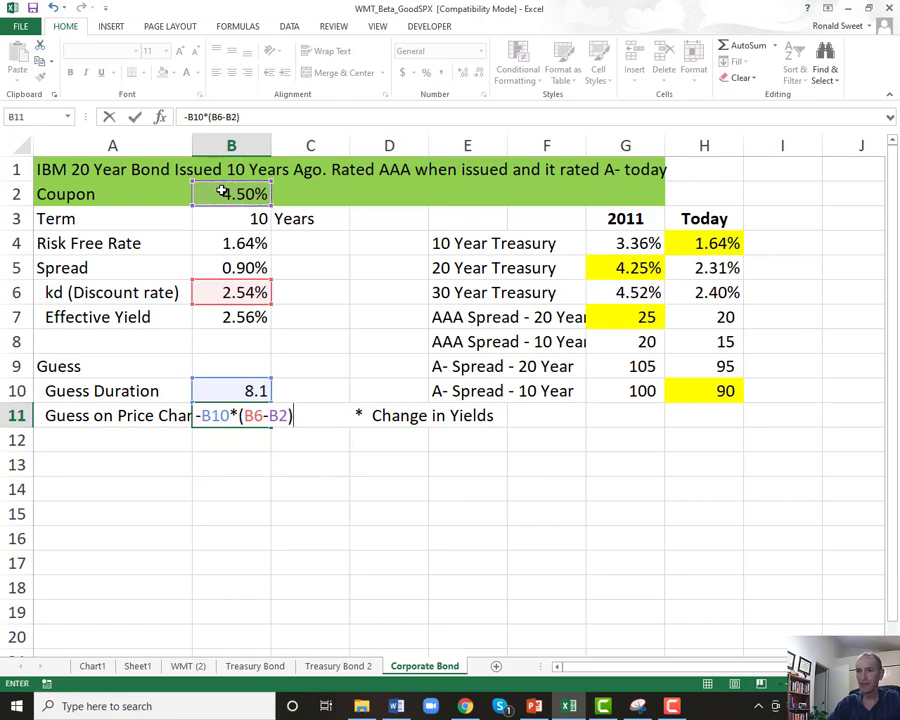
pyautogui.press('Return')
# Format the guessed price change in B11 as a percentage with two decimal places.
pyautogui.press('Up')
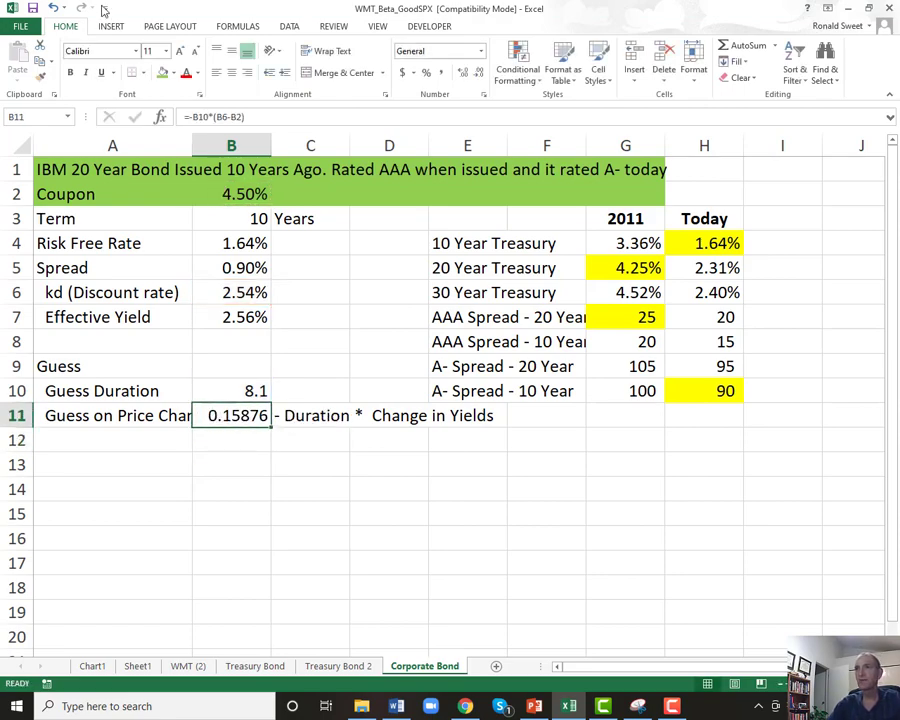
pyautogui.click(426, 72)
pyautogui.click(462, 73)
pyautogui.click(462, 73)
# Add a Guess in Bond Price row in row 12, calculated in B12 as +1000*(1+B11) in dollar accounting format.
pyautogui.click(90, 432)
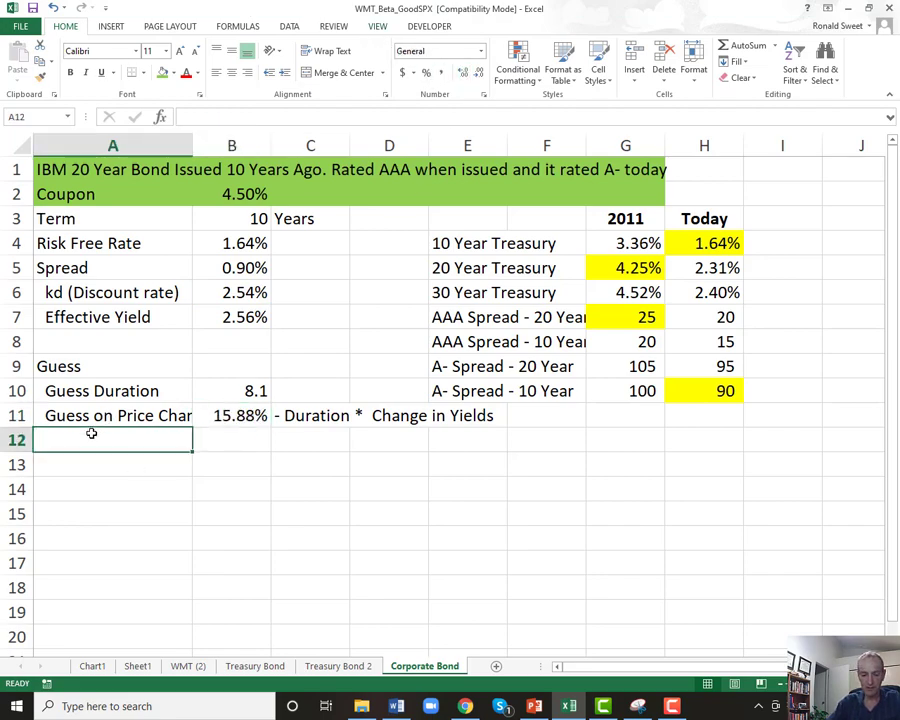
pyautogui.write('Guess in')
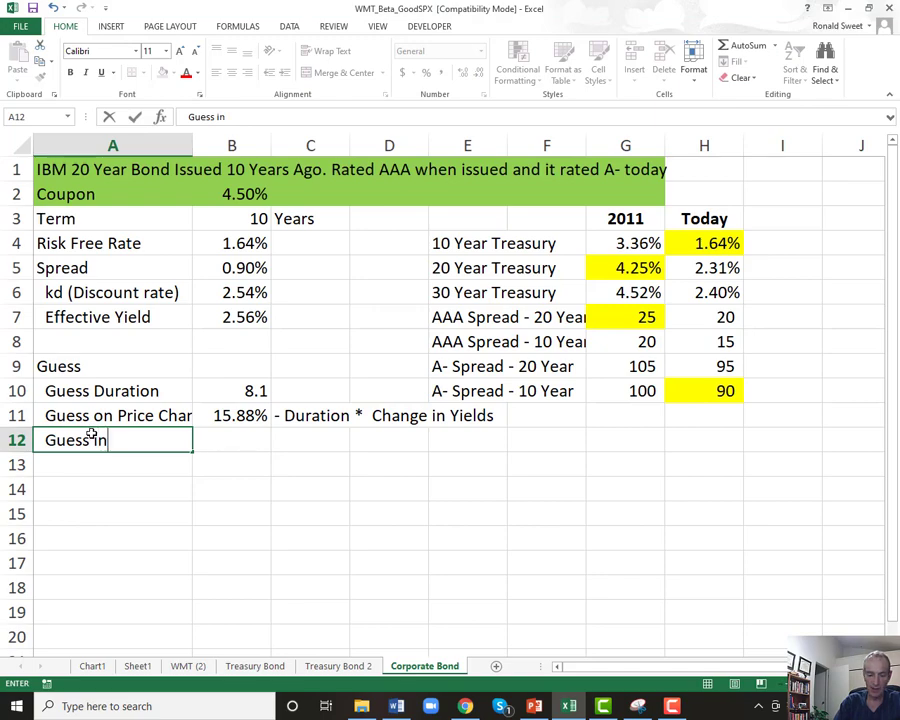
pyautogui.write(' Bond Price')
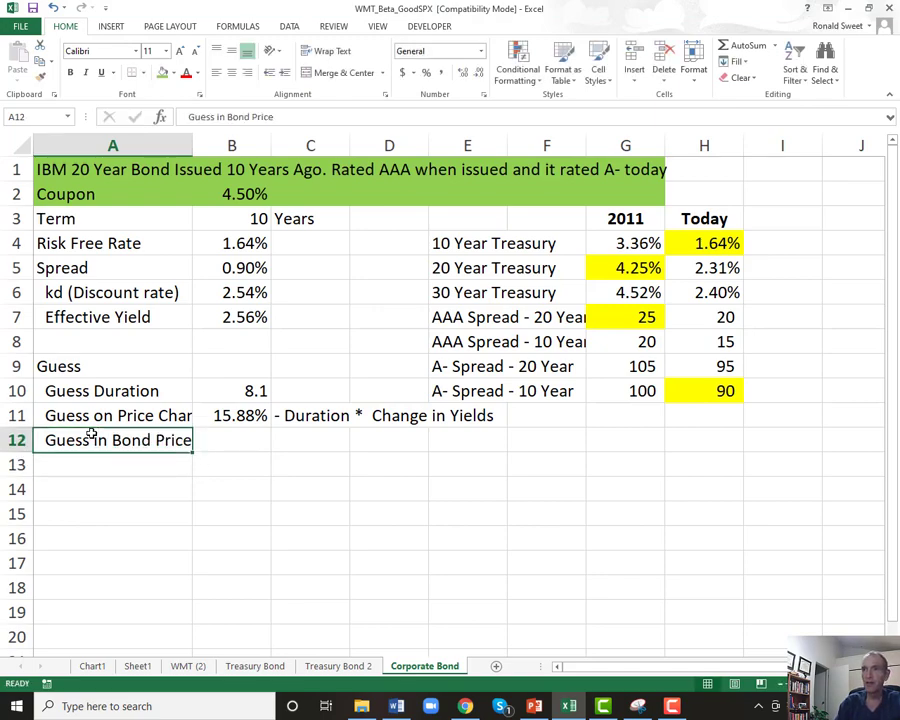
pyautogui.press('Tab')
pyautogui.write('+1000*')
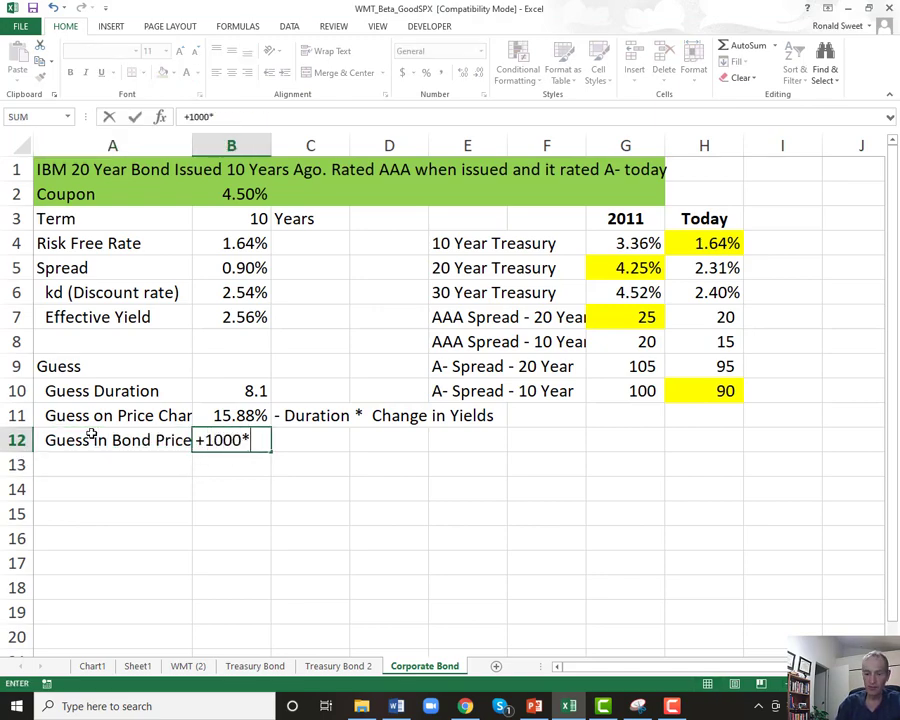
pyautogui.write('(1+')
pyautogui.press('Up')
pyautogui.write(')')
pyautogui.hotkey('ctrl', 'Return')
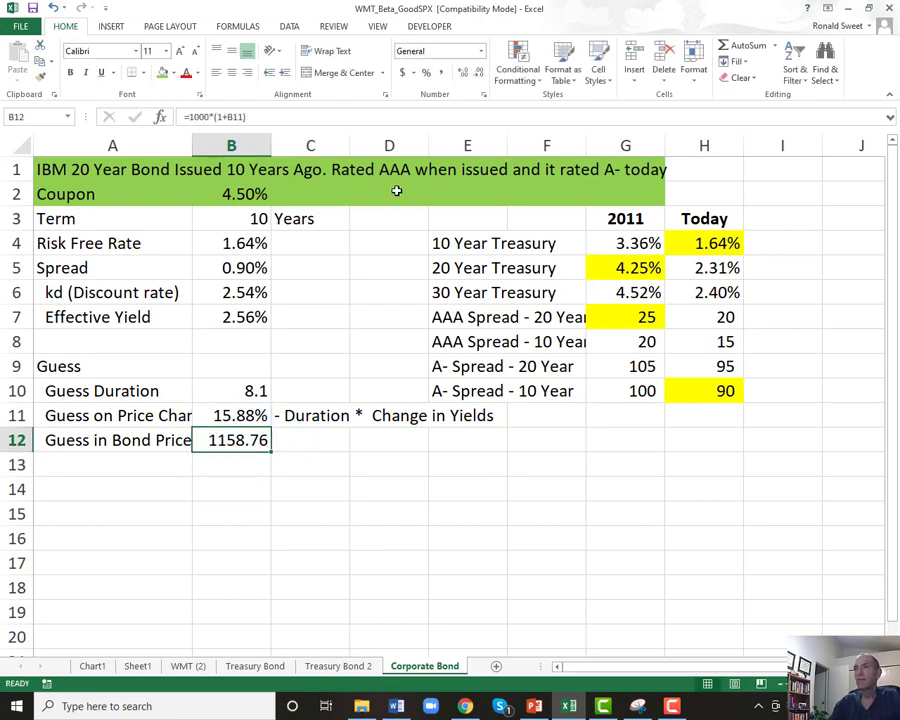
pyautogui.click(400, 73)
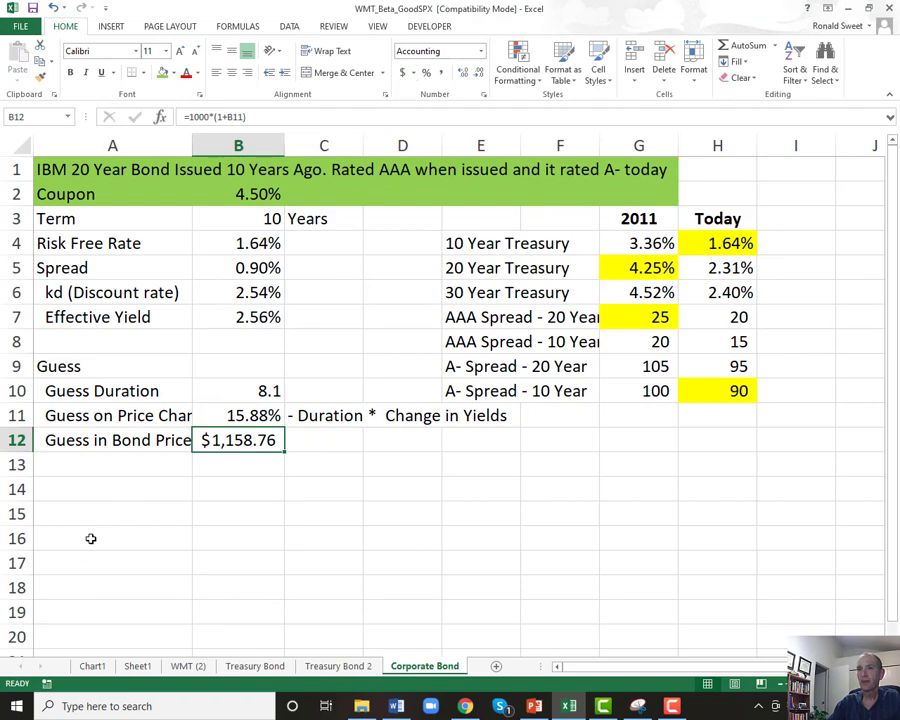
# Enter the label Short Formula in A14, leaving B14 empty.
pyautogui.click(57, 491)
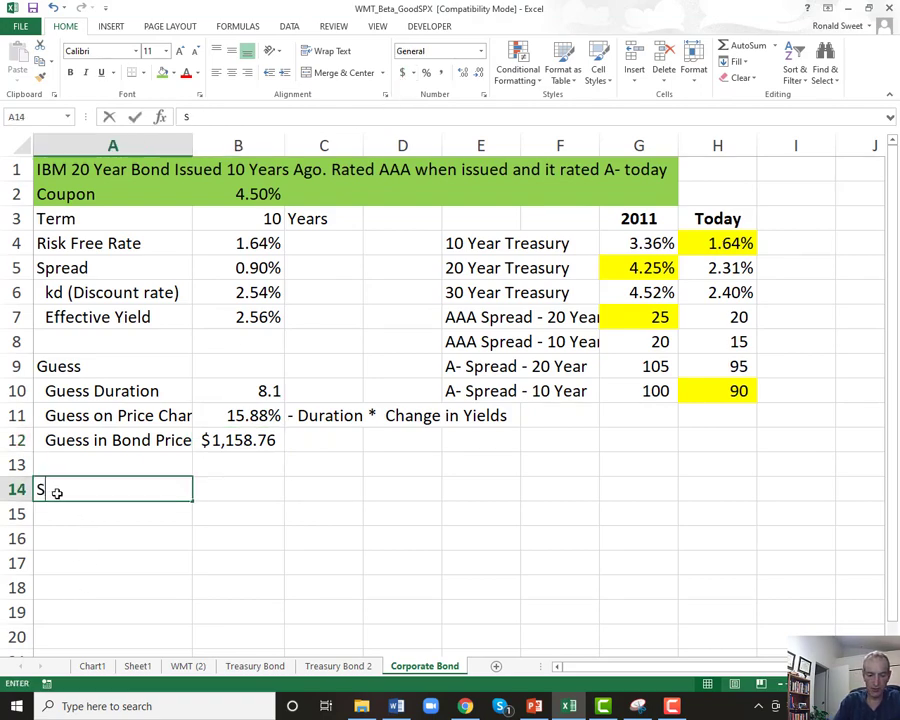
pyautogui.write('Short Formula')
pyautogui.press('Tab')
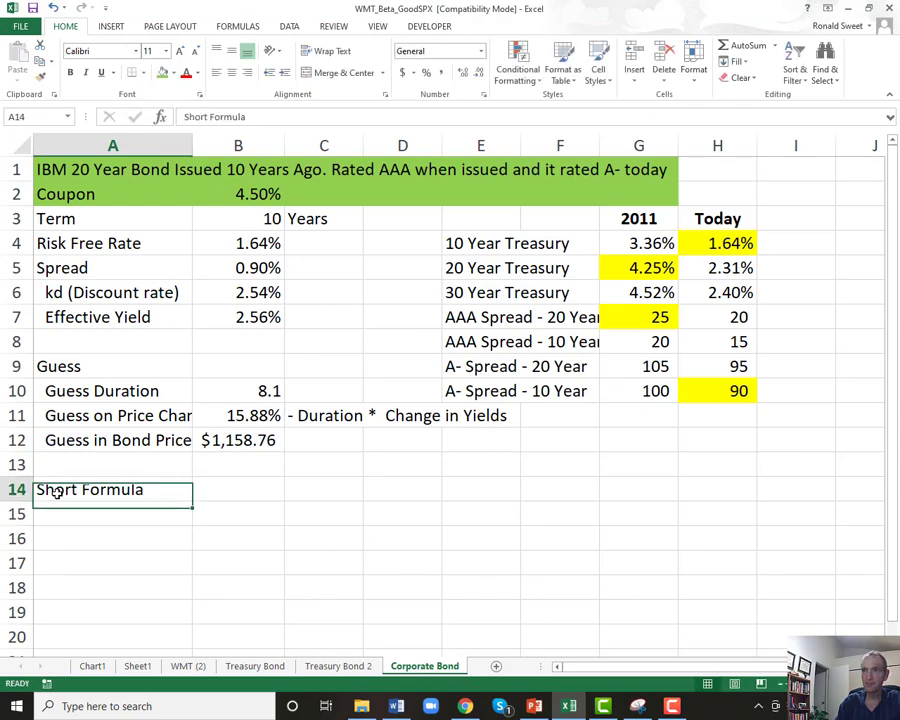
pyautogui.write('+((')
pyautogui.press('Escape')
# Label A16 as Coupon Payment.
pyautogui.press('Down')
pyautogui.press('Down')
pyautogui.press('Left')
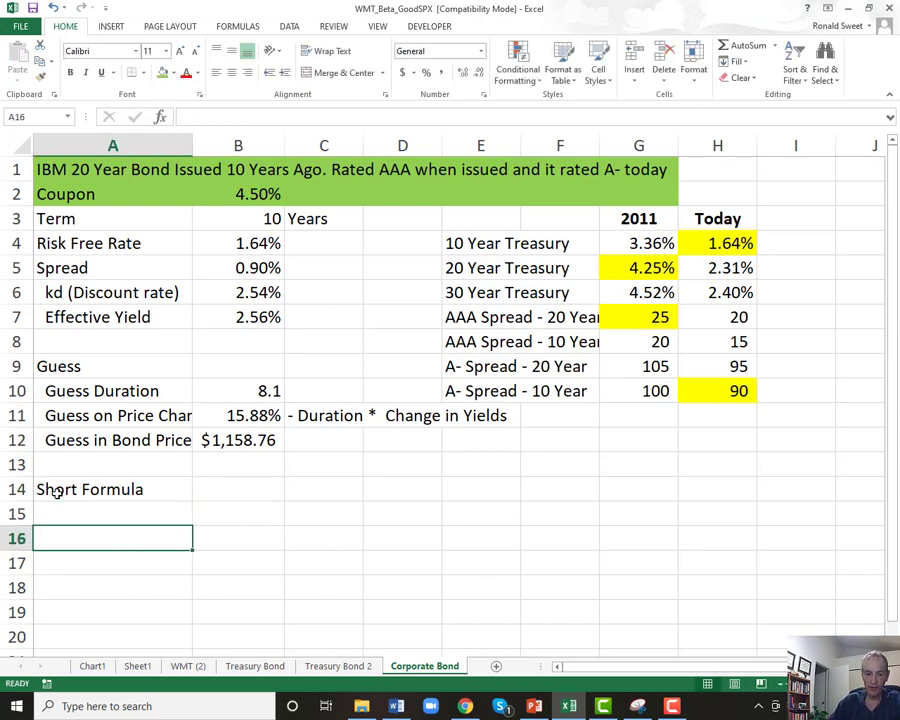
pyautogui.write('Coupon')
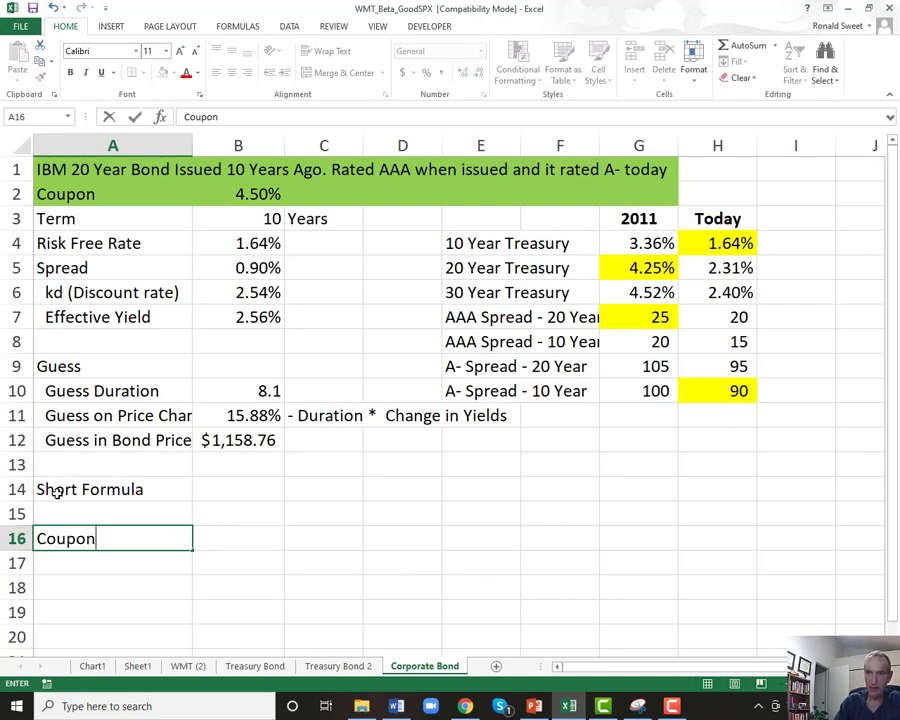
pyautogui.write(' Payment')
pyautogui.press('Return')
# Enter the text note Face * Coupon / 2 in C16, stored as text and not as a formula.
pyautogui.press('Up')
pyautogui.press('Right')
pyautogui.press('Right')
pyautogui.write('+')
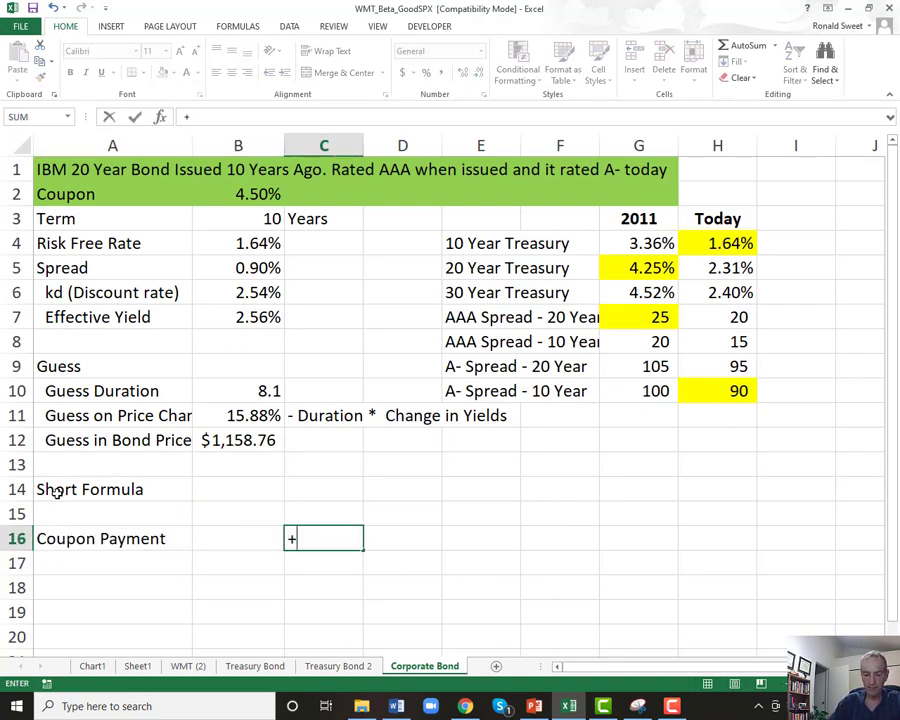
pyautogui.write('Face * Coupon / 2')
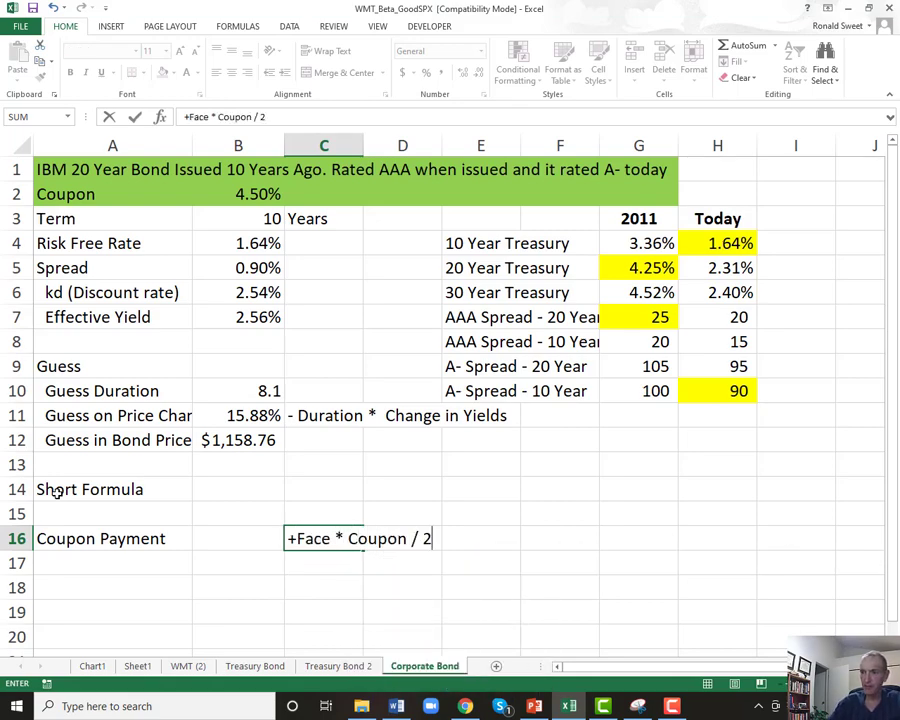
pyautogui.hotkey('ctrl', 'Return')
pyautogui.press('F2')
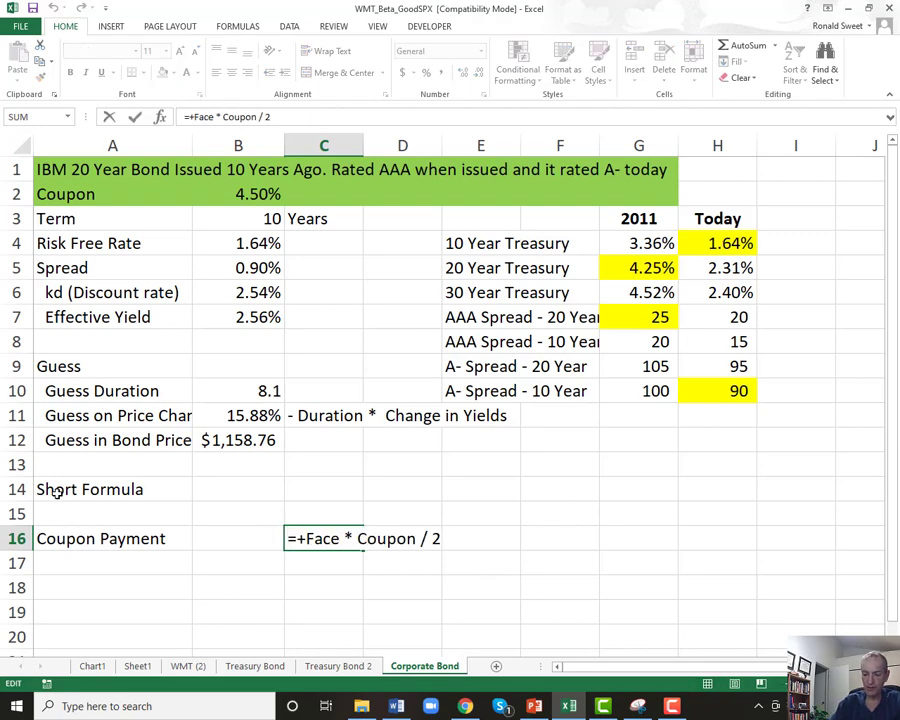
pyautogui.press('Home')
pyautogui.press('Delete')
pyautogui.press('Delete')
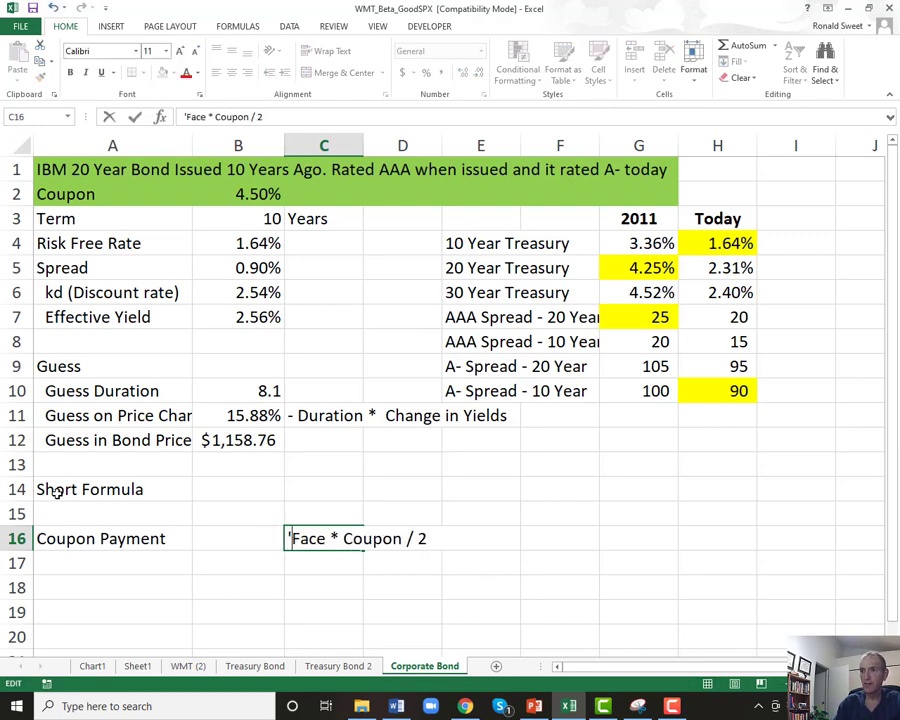
pyautogui.press('Return')
# Calculate the coupon payment in B16 as +1000*B2/2 and format it in dollar accounting format.
pyautogui.press('Up')
pyautogui.press('Left')
pyautogui.write('+')
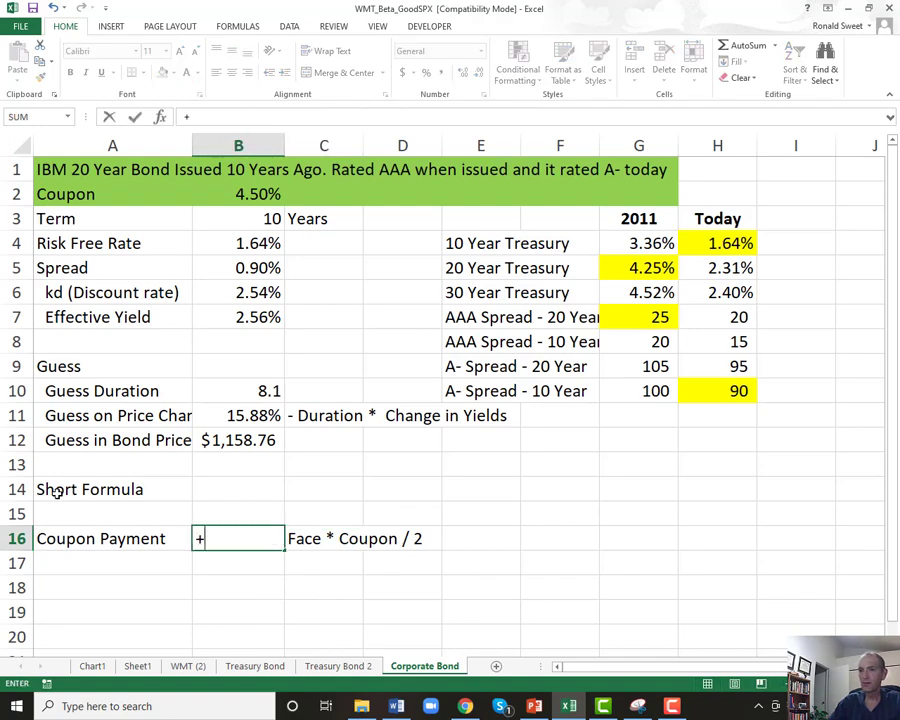
pyautogui.write('1000')
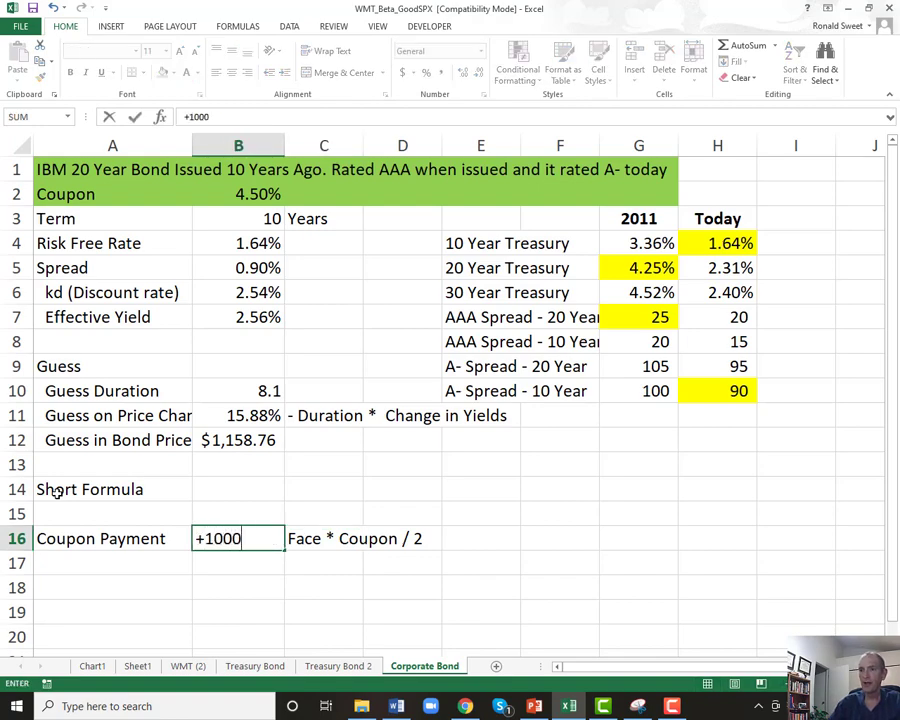
pyautogui.write('*')
pyautogui.click(258, 194)
pyautogui.write('/2')
pyautogui.press('Return')
pyautogui.press('Up')
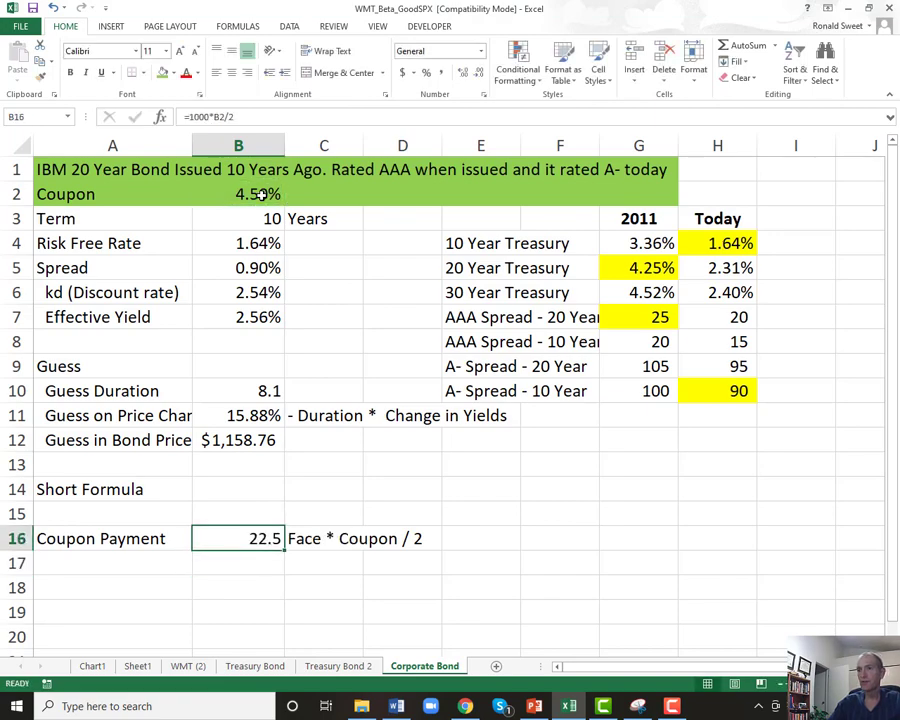
pyautogui.click(402, 72)
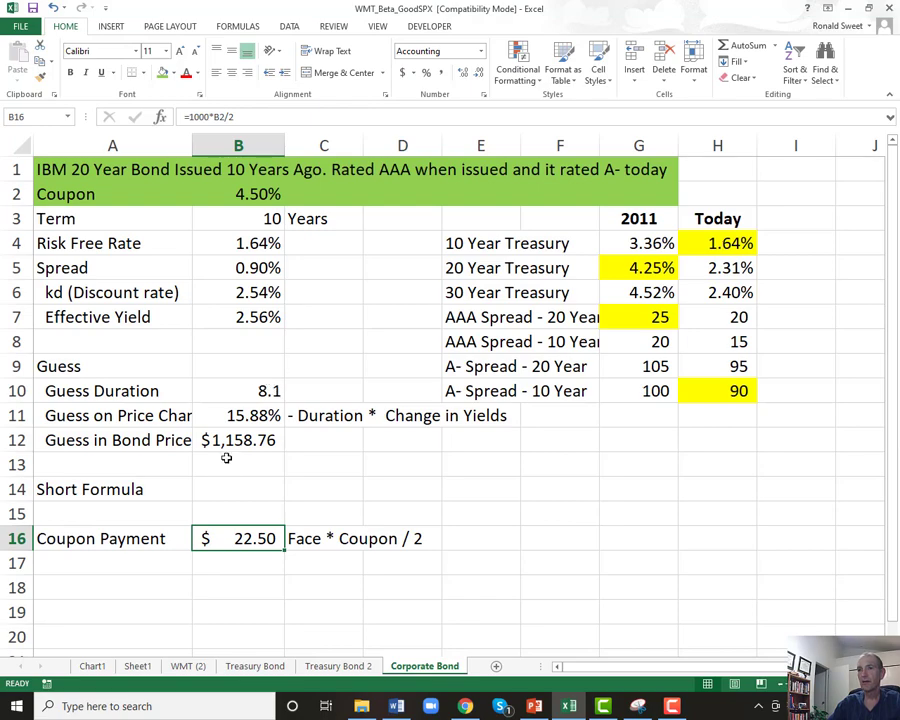
# Enter the short bond price formula +(B16/((B6/2)))+(1000+B16/(((B6/2))))/((1+B6/2)^20) in B14.
pyautogui.click(221, 492)
pyautogui.write('+(')
pyautogui.press('Down')
pyautogui.press('Down')
pyautogui.write('/')
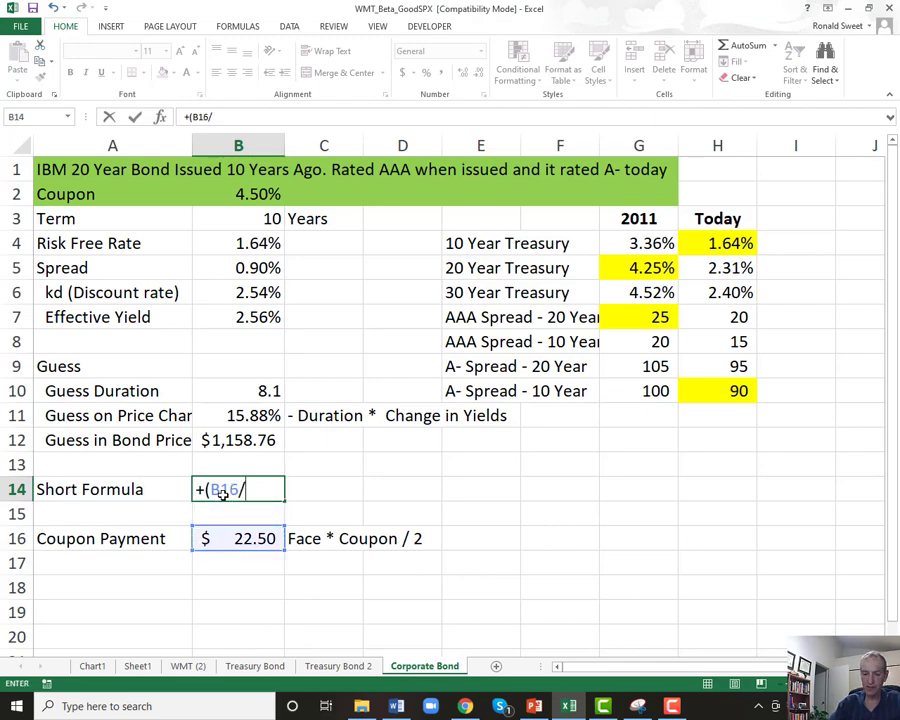
pyautogui.write('((')
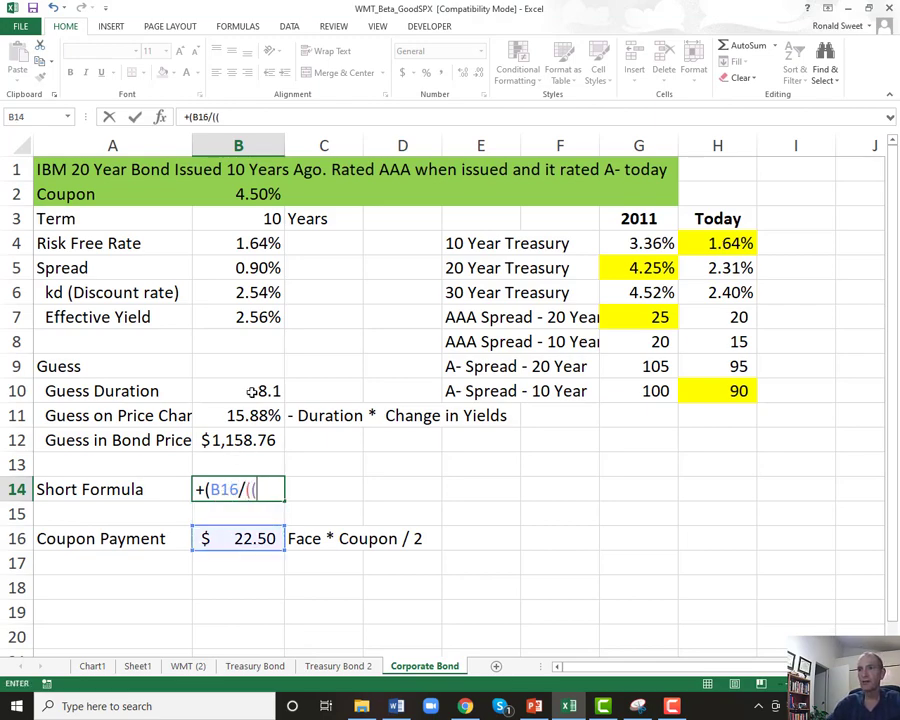
pyautogui.click(231, 292)
pyautogui.write('/2)))')
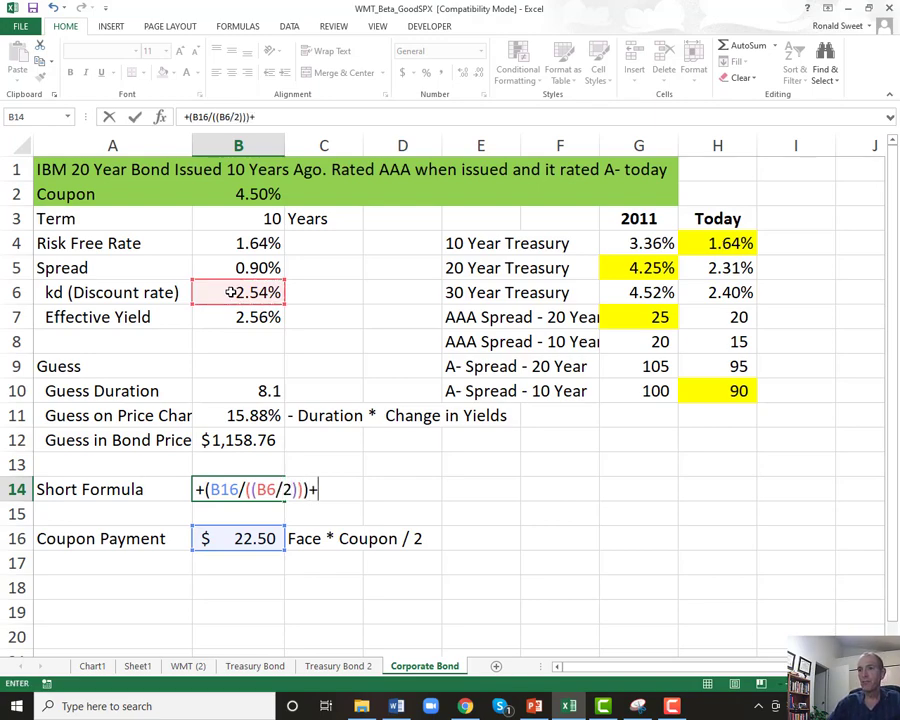
pyautogui.write('+(1000')
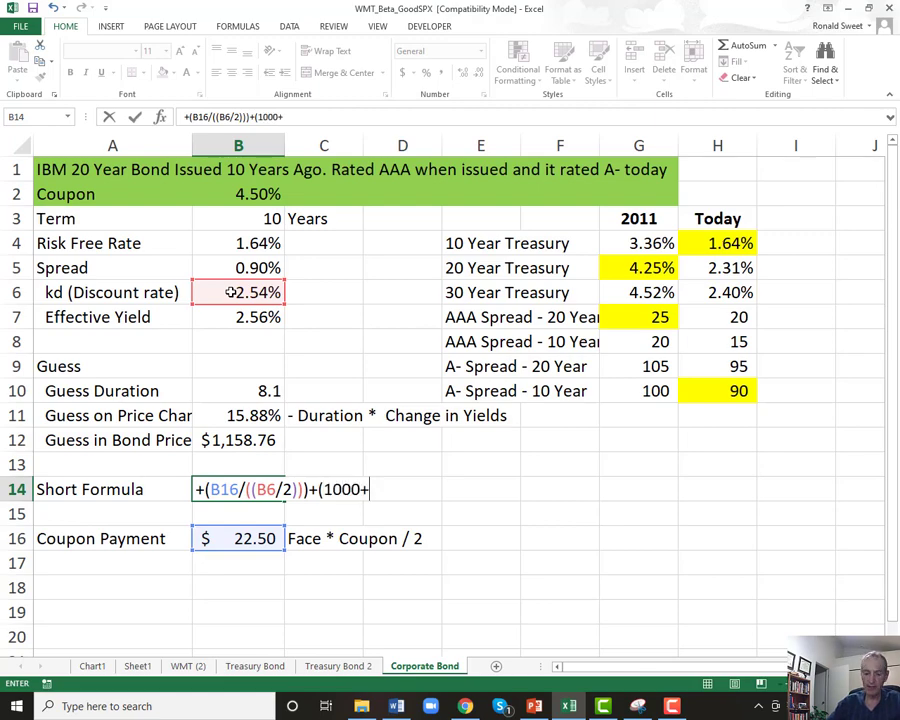
pyautogui.write('+B1')
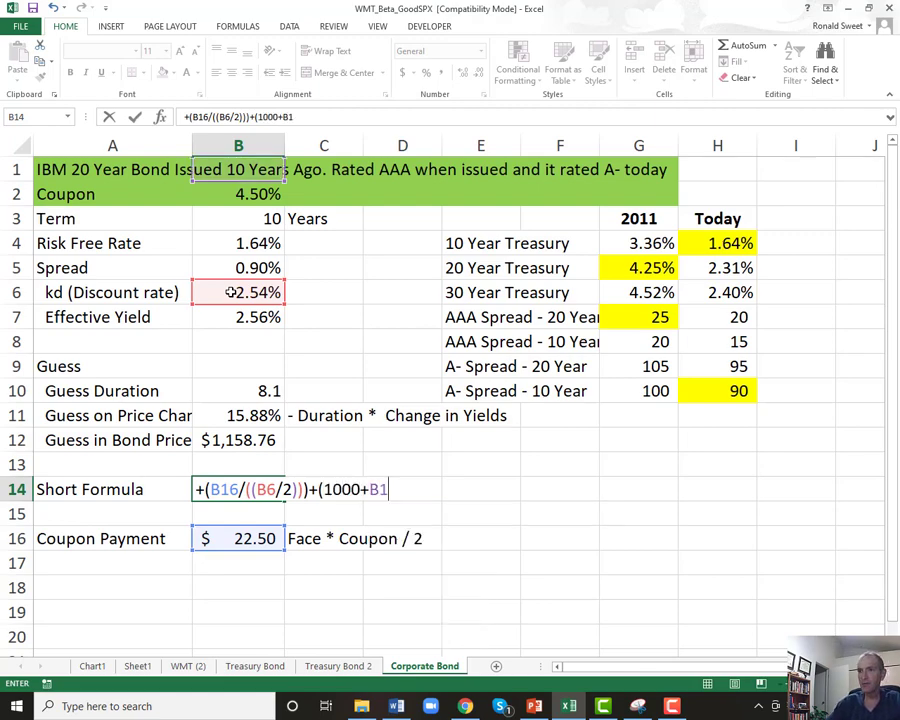
pyautogui.write('6/(((B6/2))))/')
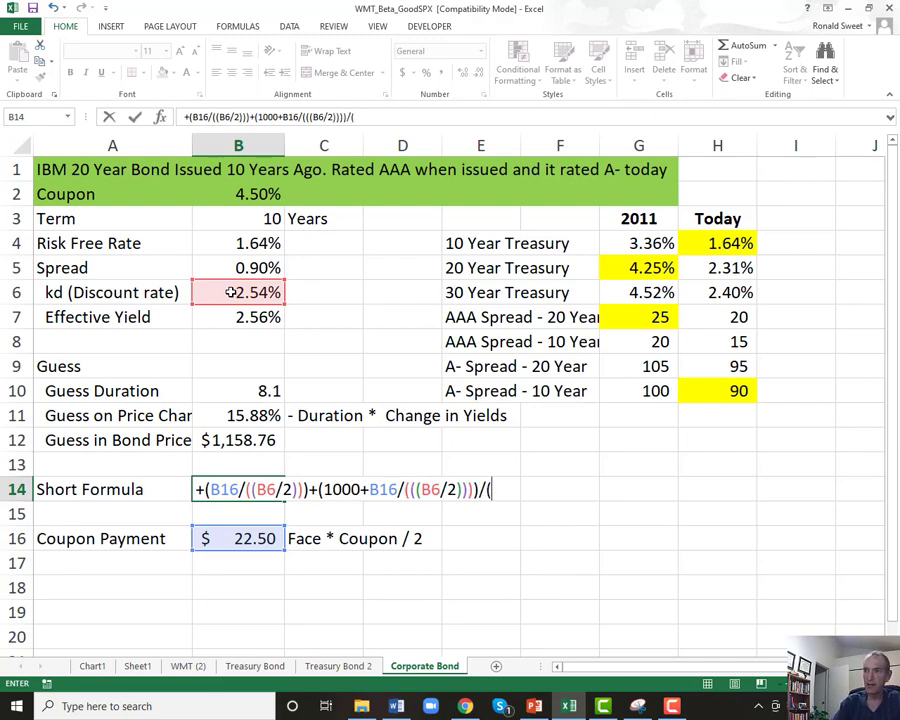
pyautogui.write('((1+')
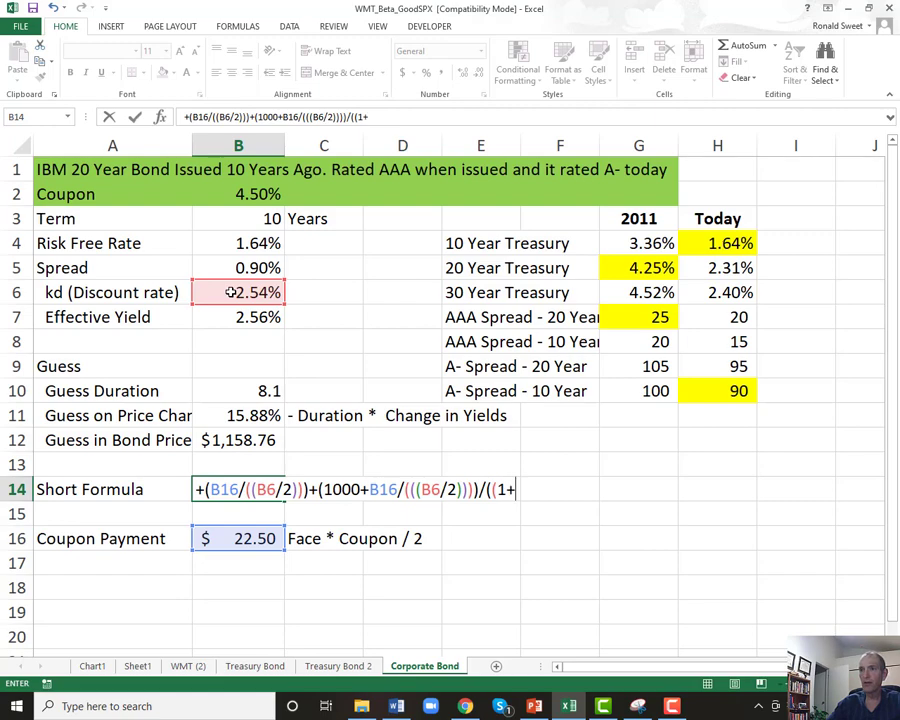
pyautogui.click(228, 293)
pyautogui.write('/2)^20')
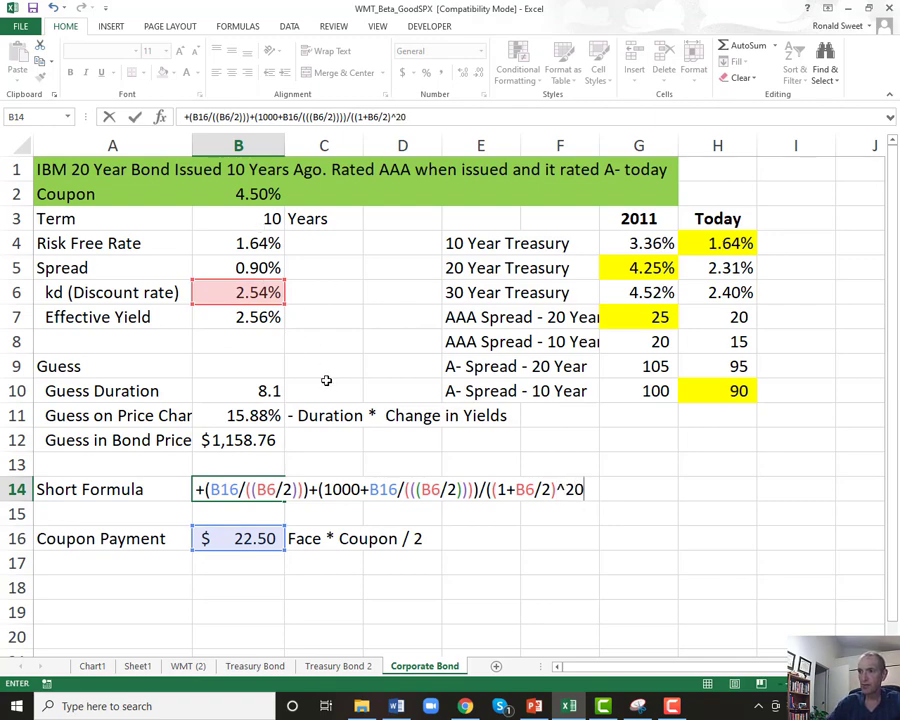
pyautogui.write(')')
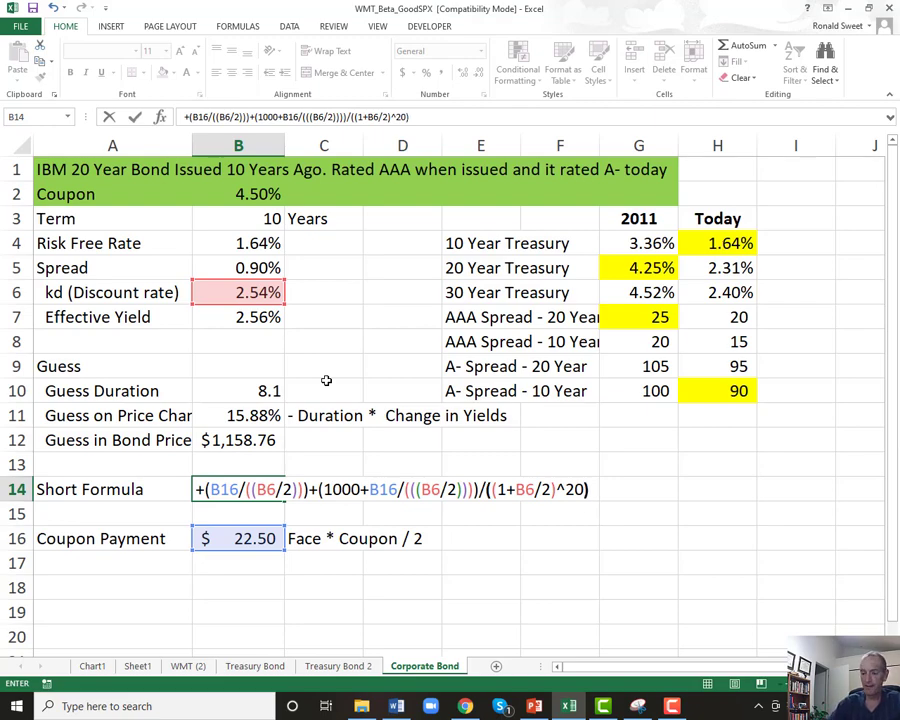
pyautogui.press('Return')
pyautogui.press('Up')
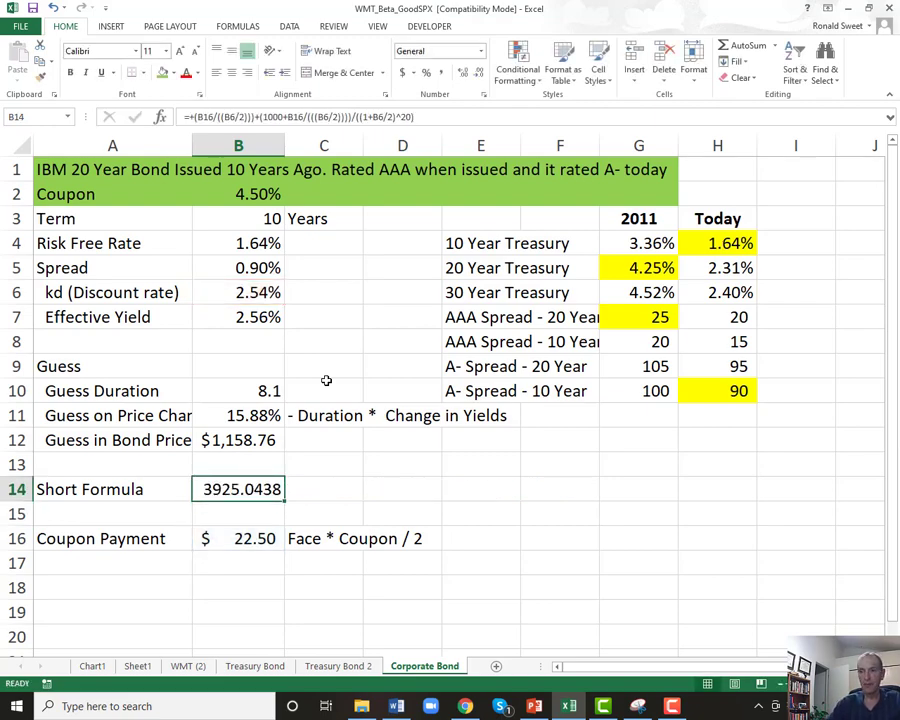
# Correct the short formula in B14 by changing 1000+B16 to 1000-B16.
pyautogui.press('F2')
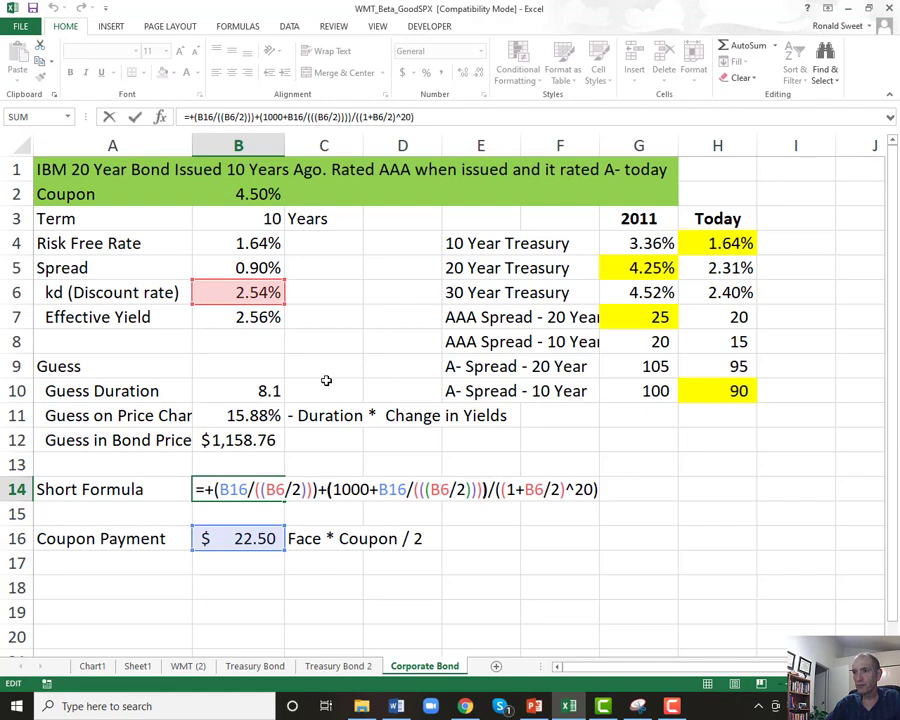
pyautogui.press('Delete')
pyautogui.write('-')
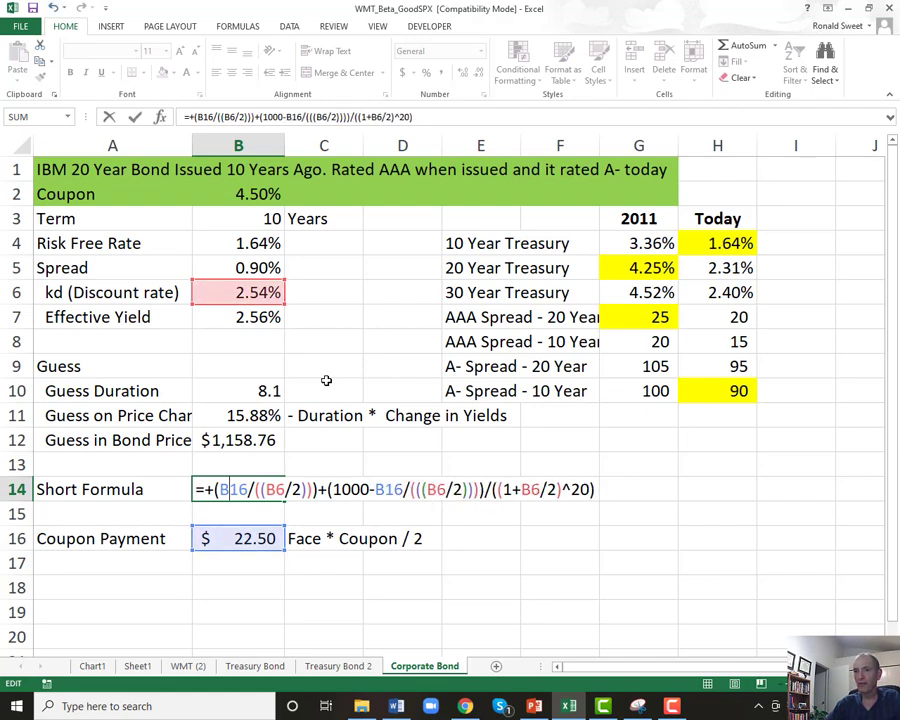
# Review the terms of the short formula in B14: the perpetuity term, the bracketed face value term and its subtracted part.
pyautogui.hotkey('shift', 'Right')
pyautogui.hotkey('shift', 'Right')
pyautogui.hotkey('shift', 'Right')
pyautogui.hotkey('shift', 'Right')
pyautogui.hotkey('shift', 'Right')
pyautogui.hotkey('shift', 'Right')
pyautogui.hotkey('shift', 'Right')
pyautogui.hotkey('shift', 'Right')
pyautogui.hotkey('shift', 'Right')
pyautogui.hotkey('shift', 'Right')
pyautogui.hotkey('shift', 'Right')
pyautogui.hotkey('shift', 'Right')
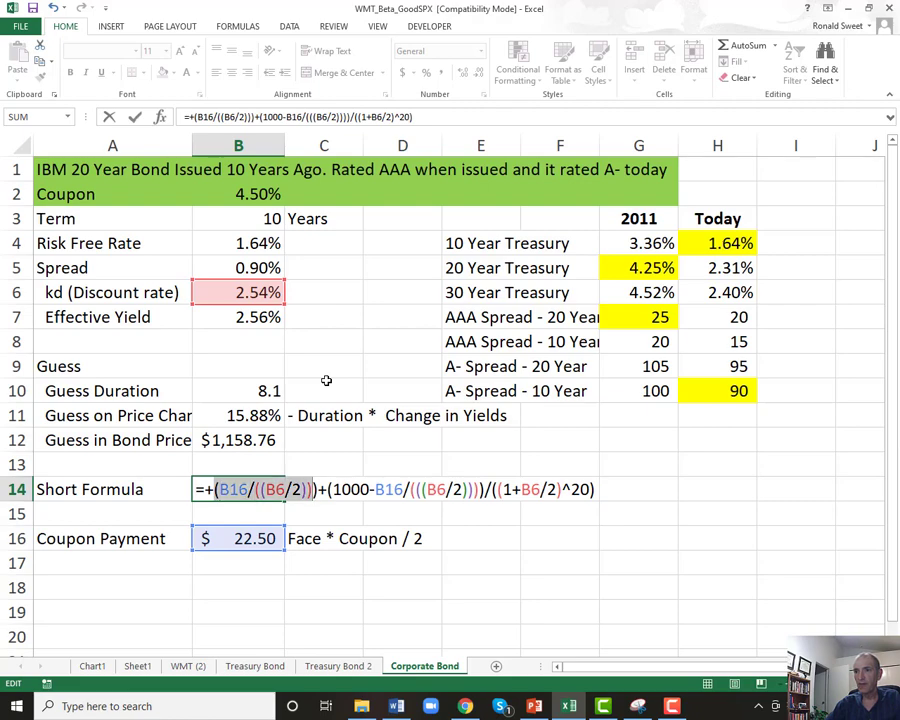
pyautogui.press('Right')
pyautogui.press('Right')
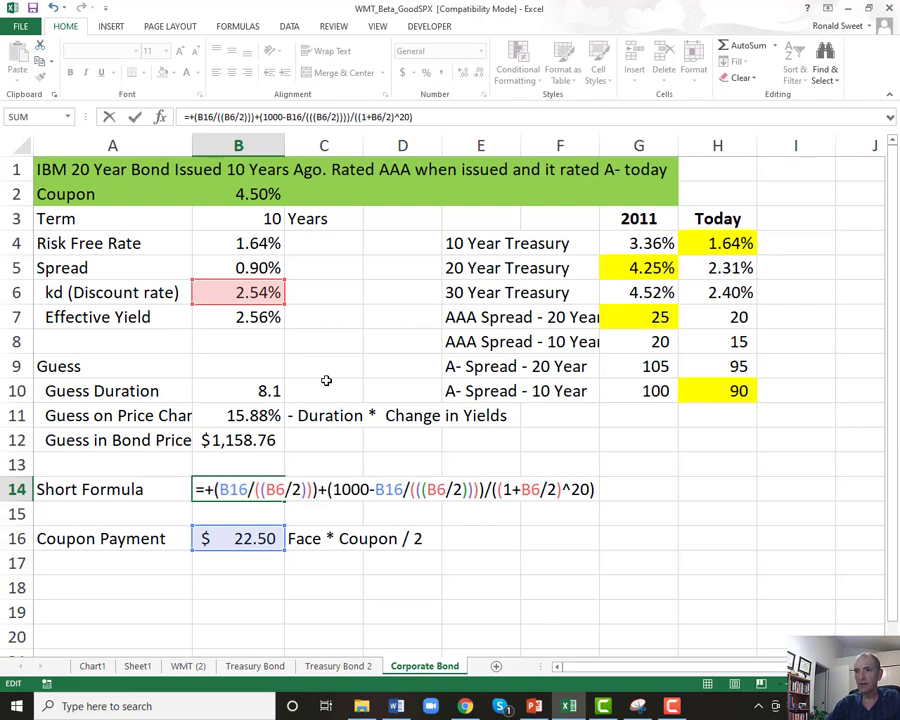
pyautogui.hotkey('shift', 'Right')
pyautogui.hotkey('shift', 'Right')
pyautogui.hotkey('shift', 'Right')
pyautogui.hotkey('shift', 'Right')
pyautogui.hotkey('shift', 'Right')
pyautogui.hotkey('shift', 'Right')
pyautogui.hotkey('shift', 'Right')
pyautogui.hotkey('shift', 'Right')
pyautogui.hotkey('shift', 'Right')
pyautogui.hotkey('shift', 'Right')
pyautogui.hotkey('shift', 'Right')
pyautogui.hotkey('shift', 'Right')
pyautogui.hotkey('shift', 'Right')
pyautogui.hotkey('shift', 'Right')
pyautogui.hotkey('shift', 'Right')
pyautogui.hotkey('shift', 'Right')
pyautogui.hotkey('shift', 'Right')
pyautogui.hotkey('shift', 'Right')
pyautogui.hotkey('shift', 'Right')
pyautogui.hotkey('shift', 'Right')
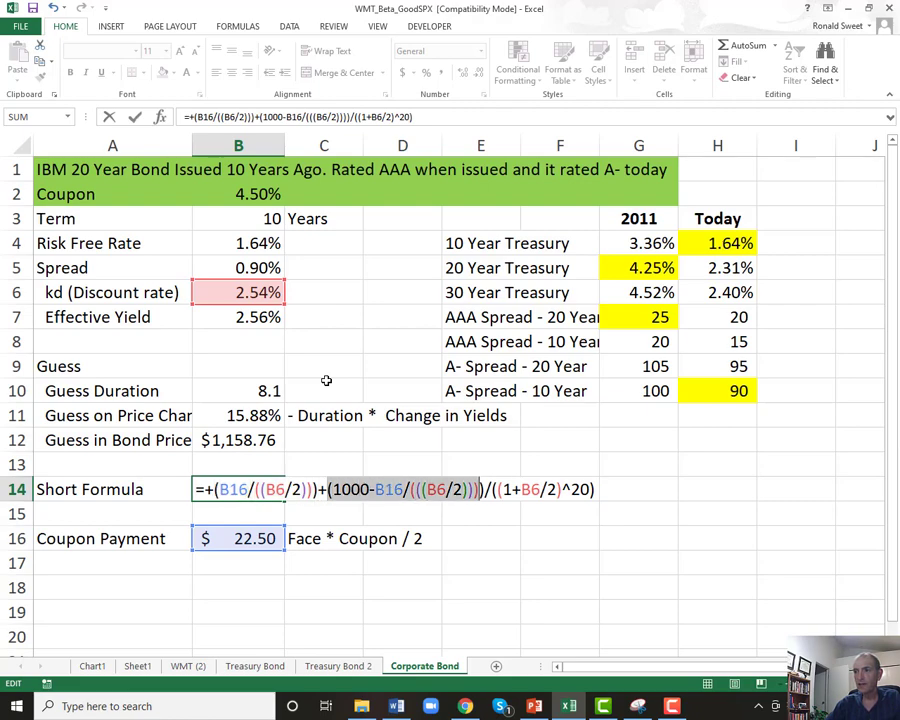
pyautogui.press('Right')
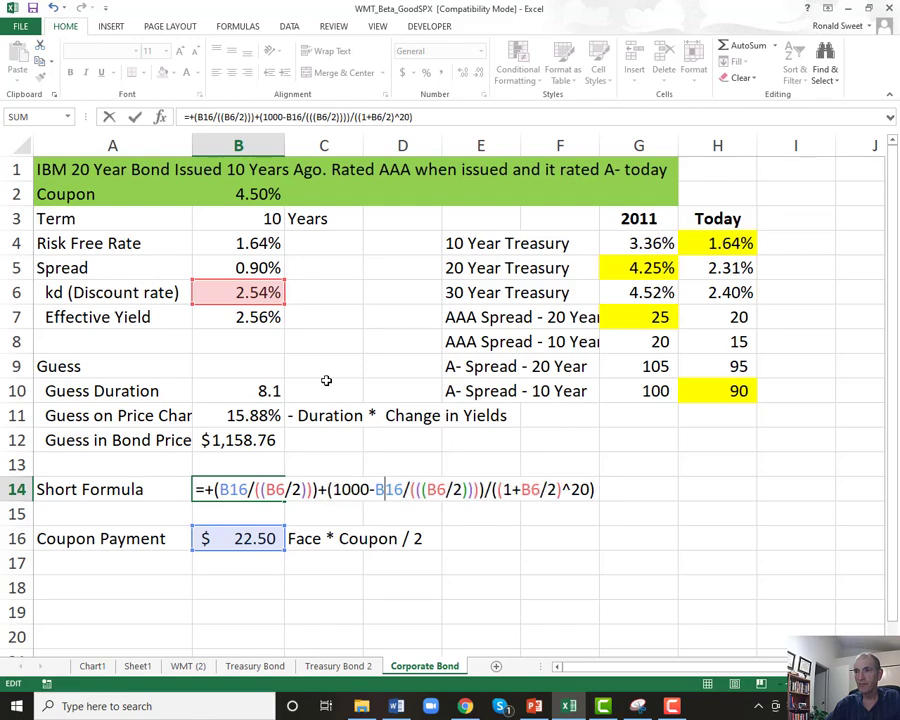
pyautogui.hotkey('shift', 'Right')
pyautogui.hotkey('shift', 'Right')
pyautogui.hotkey('shift', 'Right')
pyautogui.hotkey('shift', 'Right')
pyautogui.hotkey('shift', 'Right')
pyautogui.hotkey('shift', 'Right')
pyautogui.hotkey('shift', 'Right')
pyautogui.hotkey('shift', 'Right')
pyautogui.hotkey('shift', 'Right')
pyautogui.hotkey('shift', 'Right')
pyautogui.hotkey('shift', 'Right')
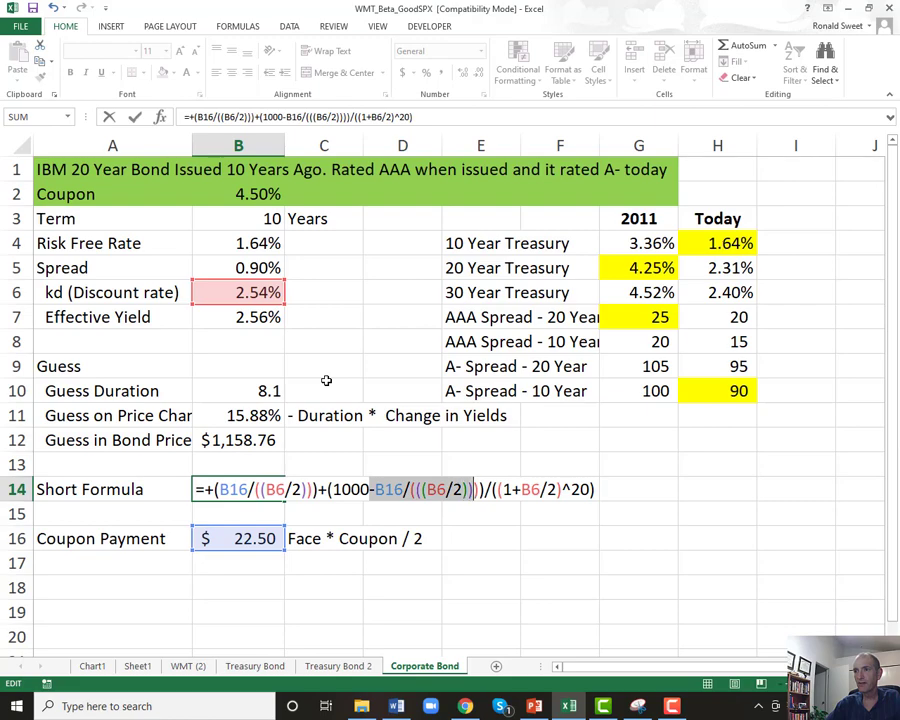
# Commit the corrected short formula in B14 and format the bond price in dollar accounting format.
pyautogui.press('Return')
pyautogui.press('Up')
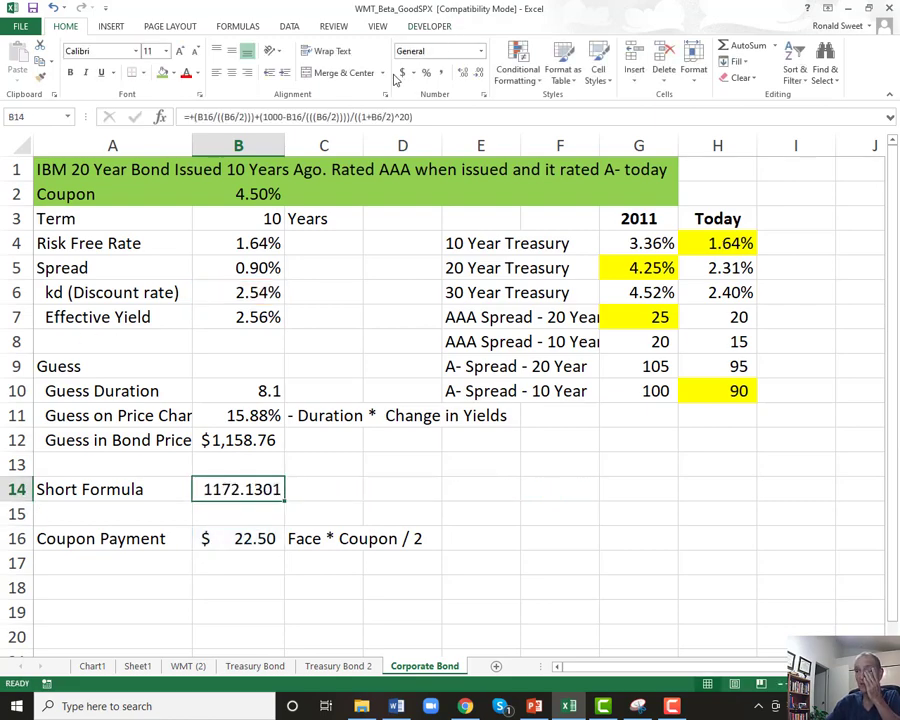
pyautogui.click(402, 72)
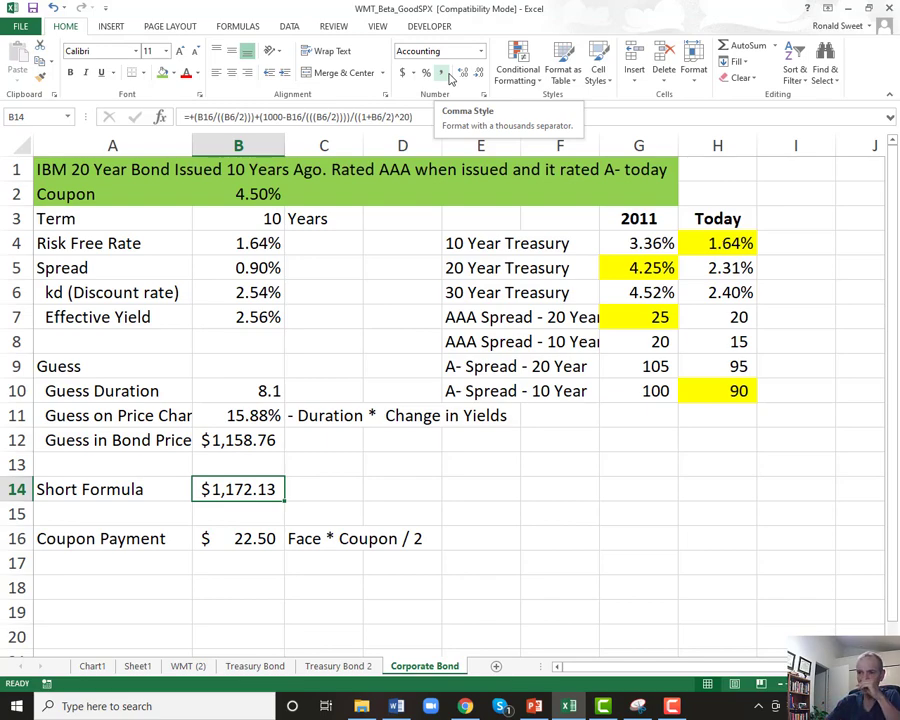
# Start a cash flow table below the coupon payment by entering the header Time in B20.
pyautogui.press('Up')
pyautogui.press('Up')
pyautogui.press('Up')
pyautogui.press('Up')
pyautogui.press('Down')
pyautogui.press('Down')
pyautogui.press('Down')
pyautogui.press('Down')
pyautogui.press('Down')
pyautogui.press('Down')
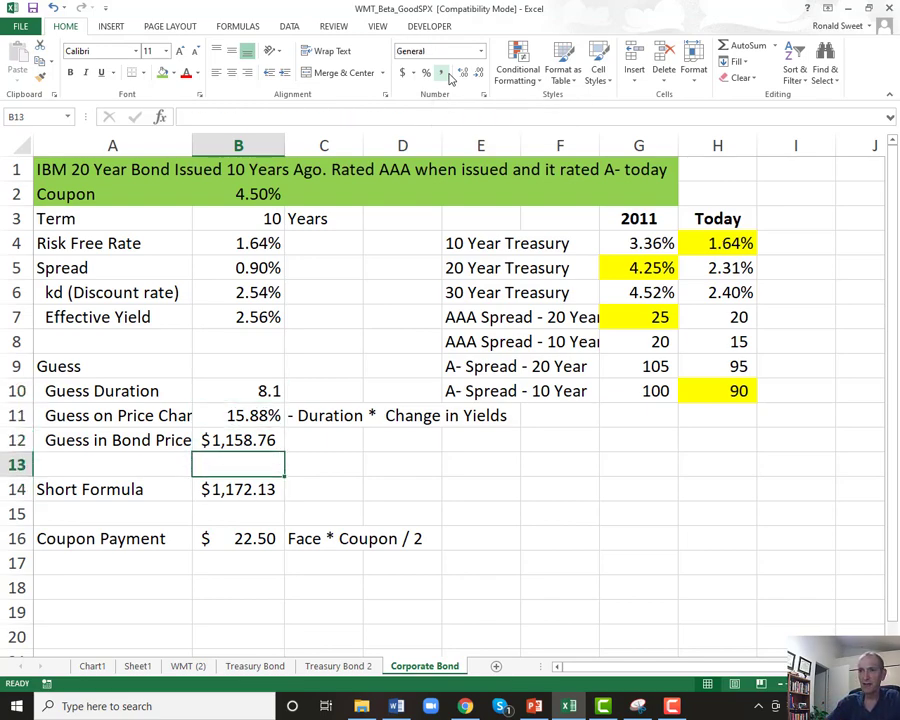
pyautogui.press('Down')
pyautogui.press('Down')
pyautogui.press('Down')
pyautogui.press('Down')
pyautogui.press('Down')
pyautogui.press('Down')
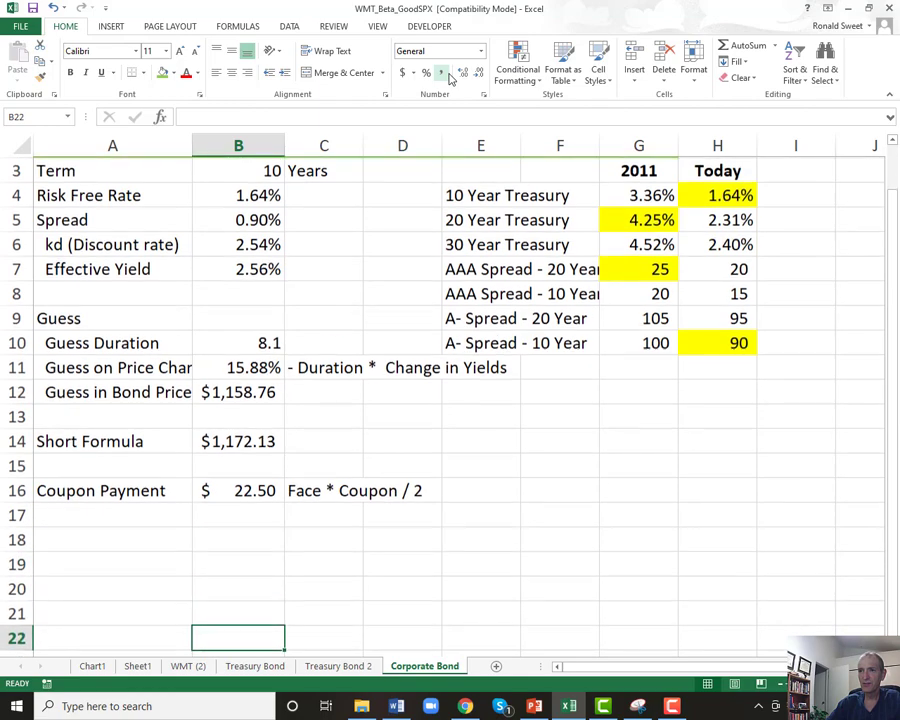
pyautogui.press('Up')
pyautogui.press('Up')
pyautogui.press('Up')
pyautogui.press('Down')
pyautogui.write('Time')
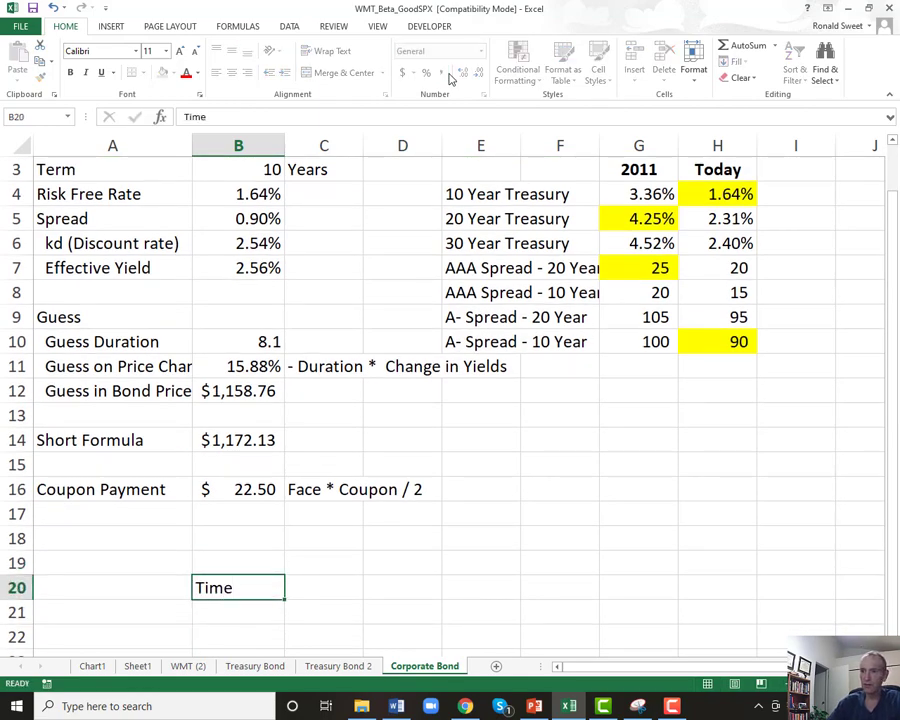
pyautogui.press('Tab')
# Enter the two-line column header Cash Flow in C19 and C20.
pyautogui.press('Up')
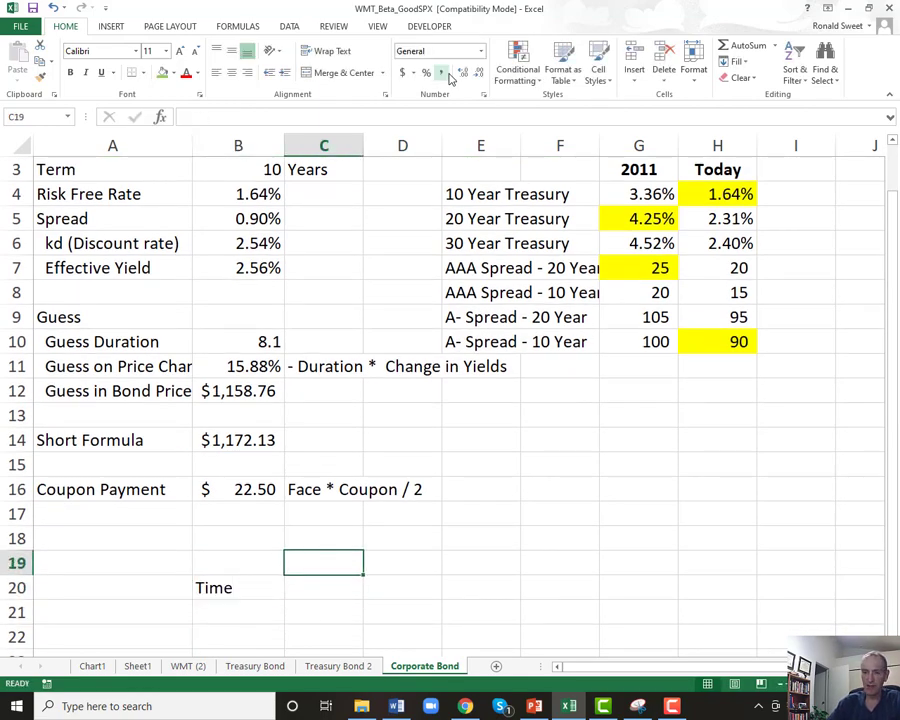
pyautogui.write('Cash')
pyautogui.press('Return')
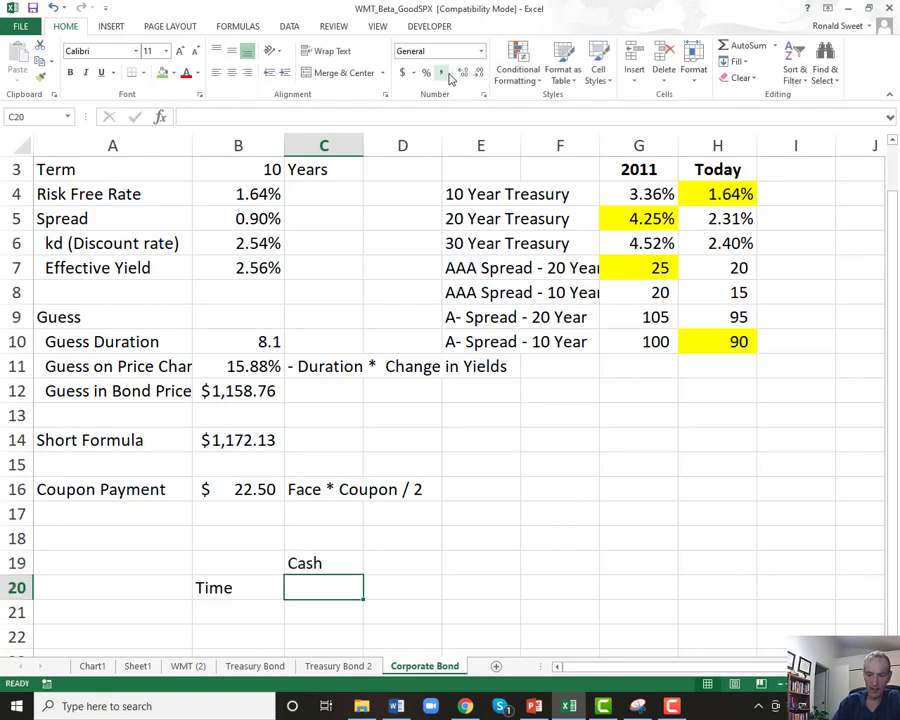
pyautogui.write('Flow')
pyautogui.press('Tab')
# Enter the two-line column header Discount Factor in D19 and D20.
pyautogui.press('Up')
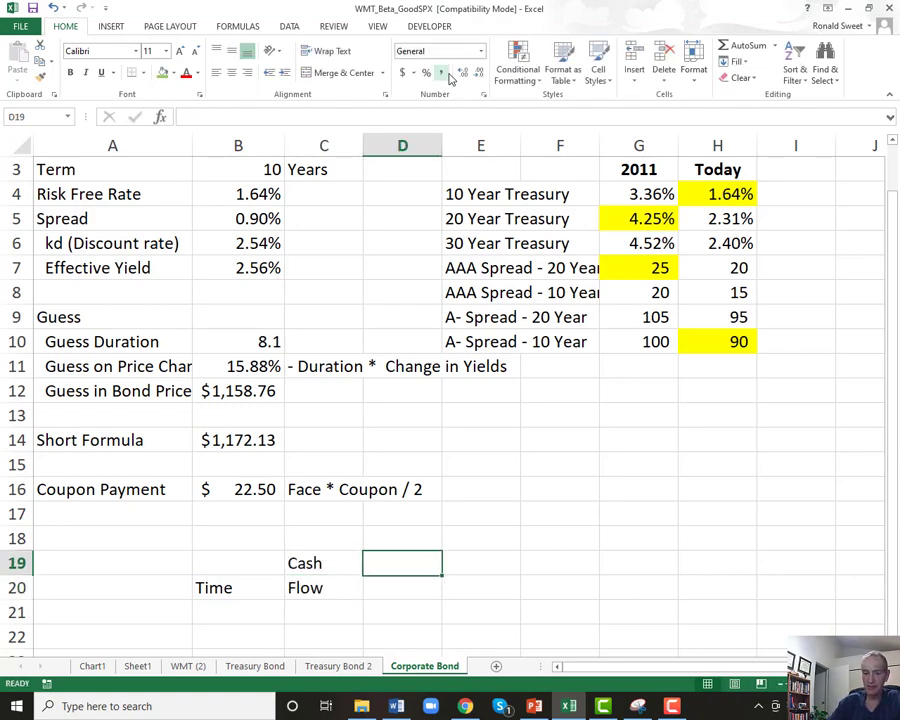
pyautogui.write('Discount')
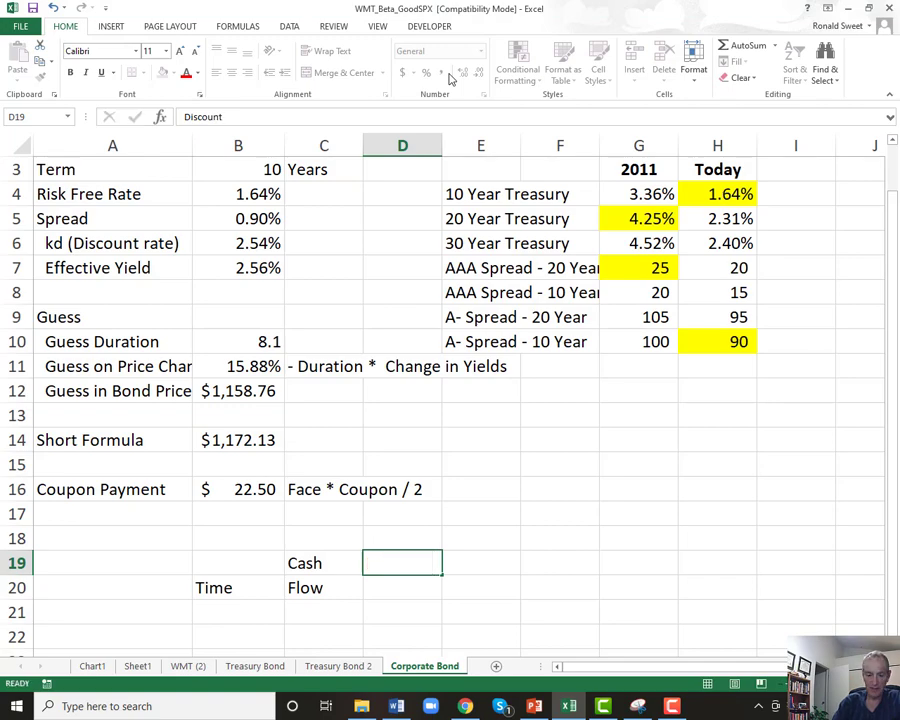
pyautogui.press('Return')
pyautogui.write('Factor')
pyautogui.press('Tab')
# Enter the column header Discounted in E19 with Cash Flow beneath it in E20.
pyautogui.press('Up')
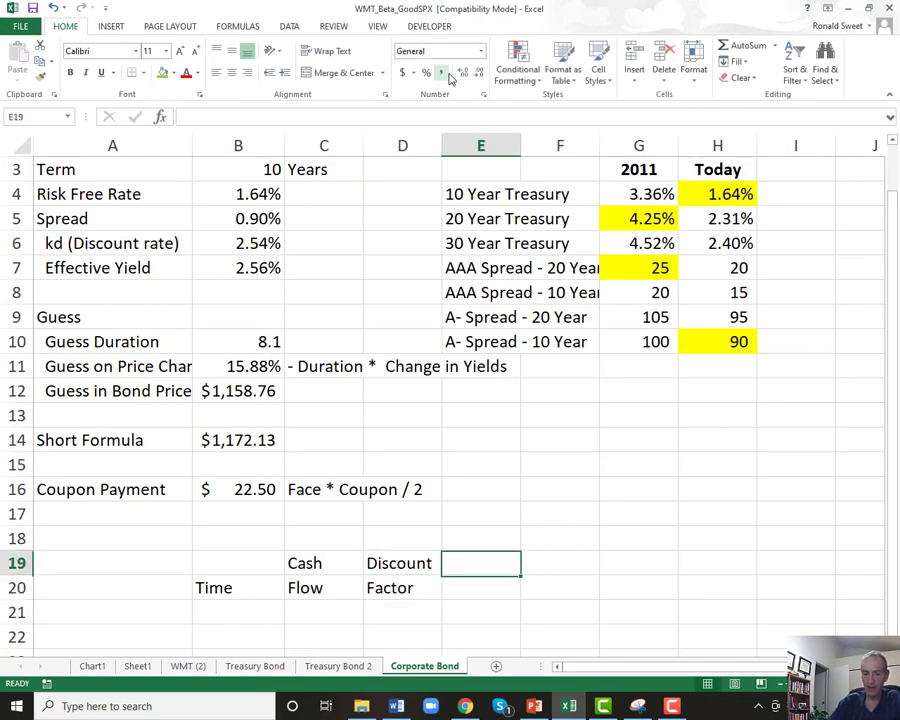
pyautogui.write('Discounted')
pyautogui.press('Return')
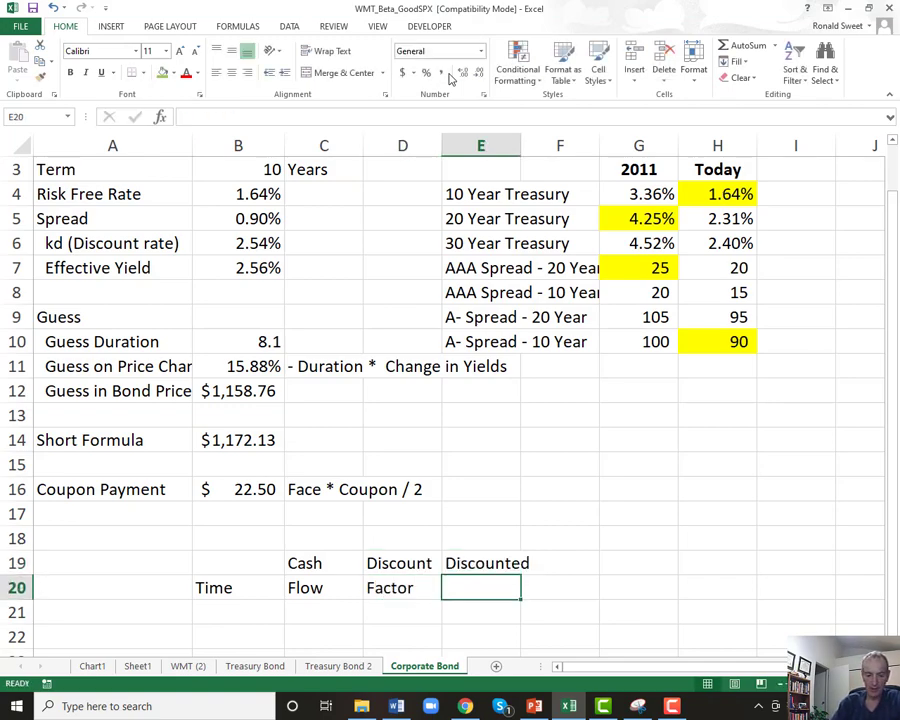
pyautogui.write('Cash Flow')
pyautogui.press('Tab')
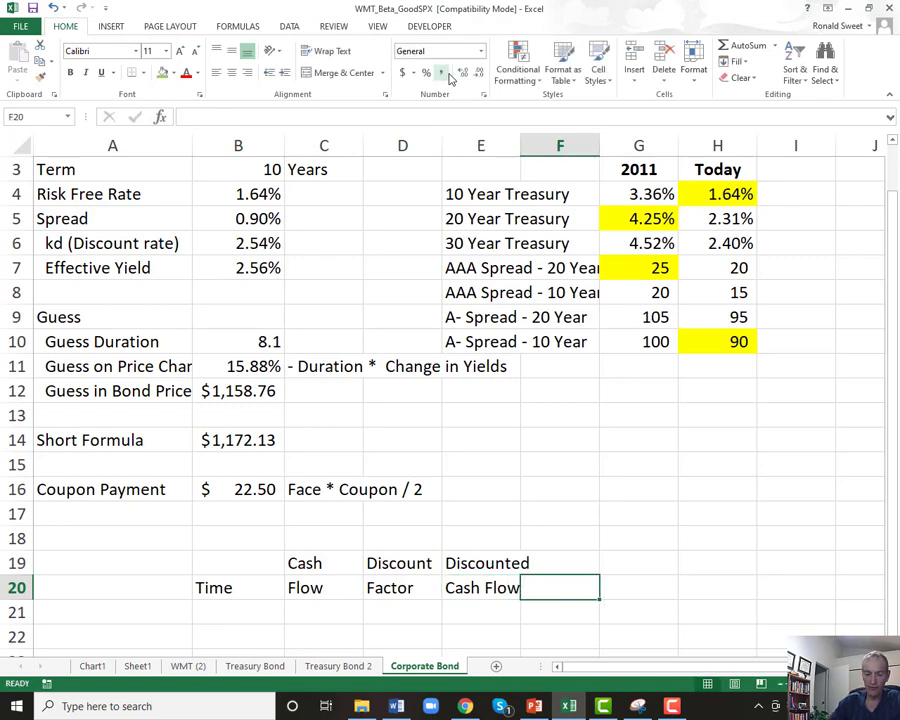
# Add the two-row heading "Duration" in F19 and "Calculation" in F20, beside the Discounted Cash Flow heading.
pyautogui.press('Up')
pyautogui.write('Duration')
pyautogui.press('Return')
pyautogui.write('Calculatio')
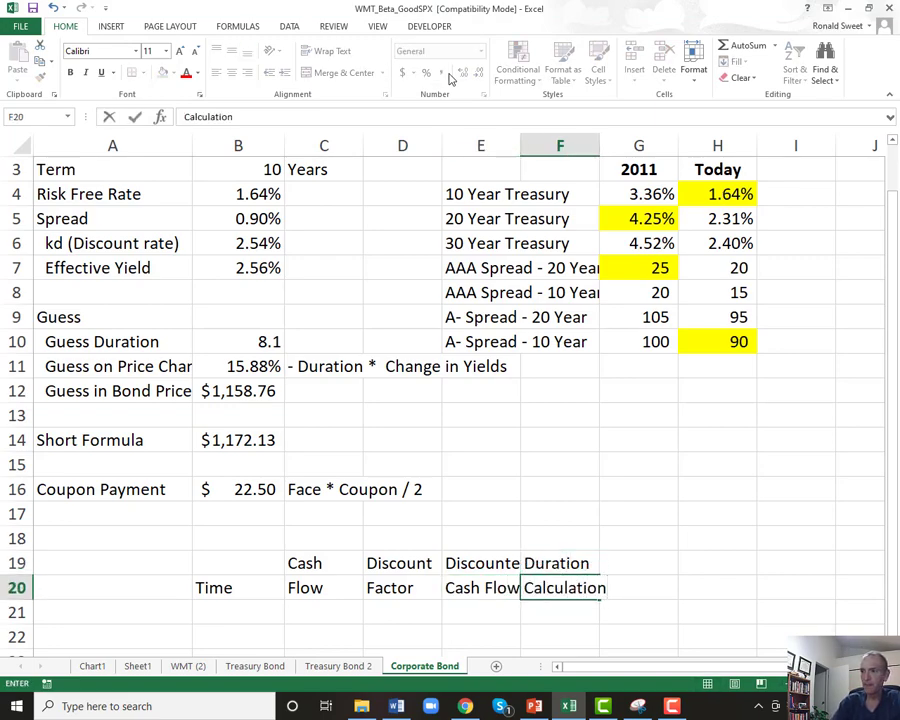
pyautogui.write('n')
pyautogui.press('Return')
# Bold and center the table headings in B19:F20, and widen columns E and F to fit them.
pyautogui.moveTo(222, 570); pyautogui.dragTo(565, 612)
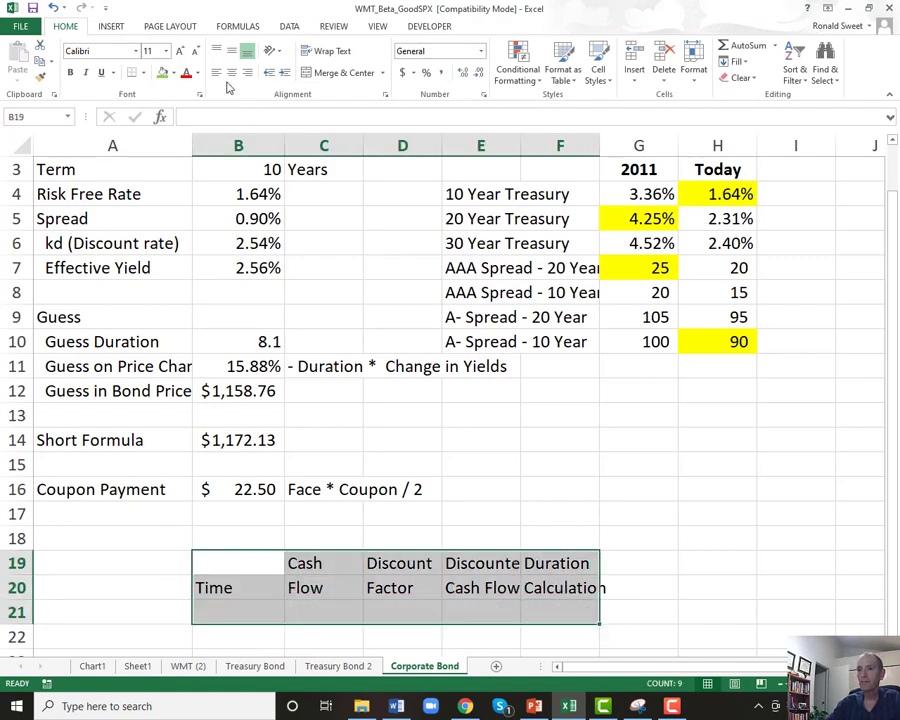
pyautogui.hotkey('shift', 'Up')
pyautogui.click(70, 72)
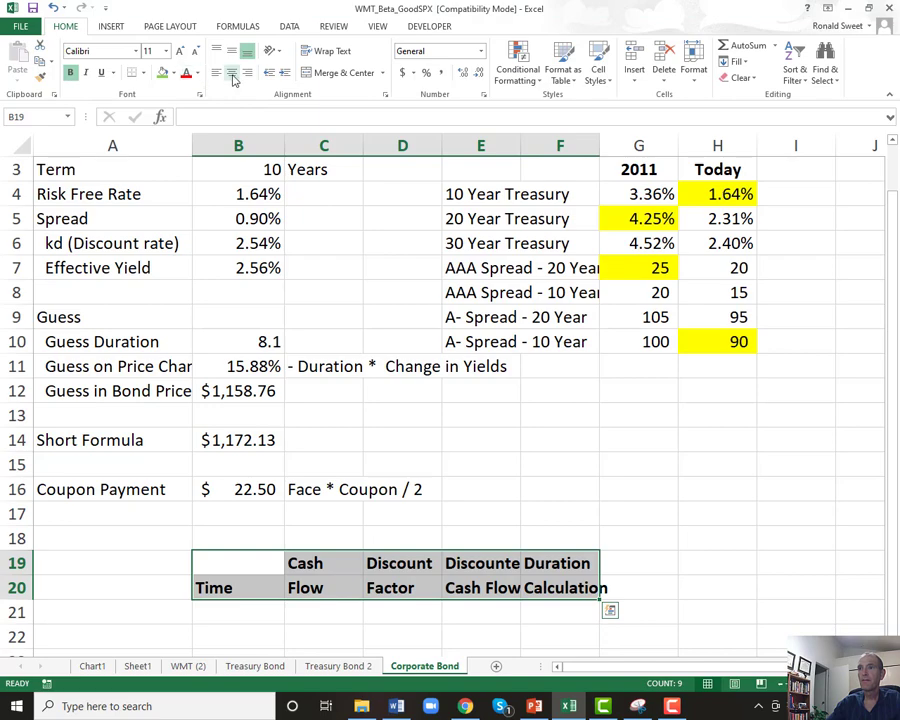
pyautogui.click(232, 74)
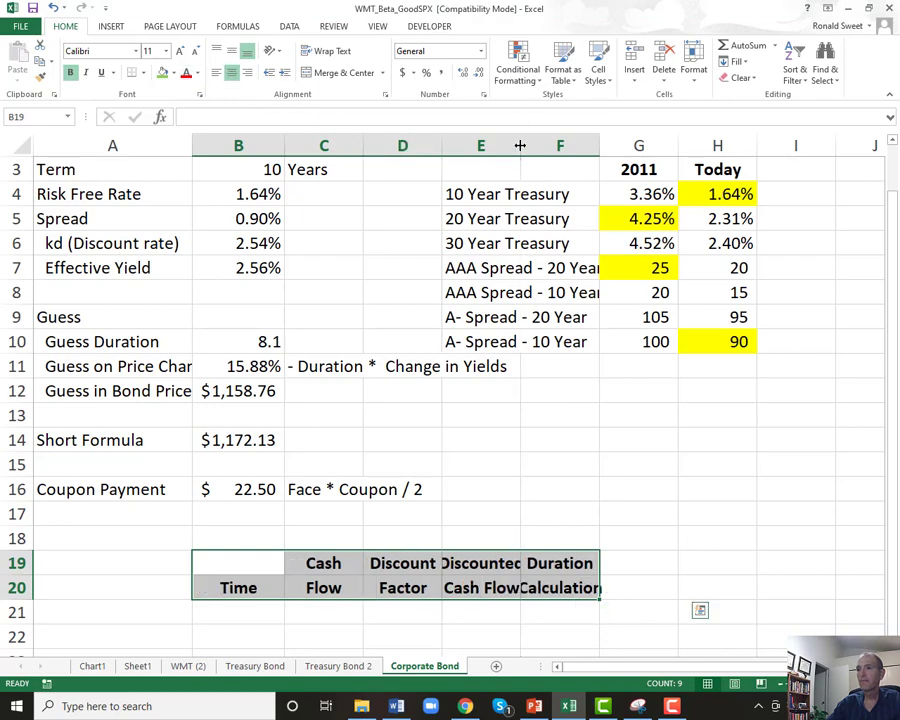
pyautogui.moveTo(520, 146); pyautogui.dragTo(610, 146)
pyautogui.moveTo(688, 143); pyautogui.dragTo(704, 143)
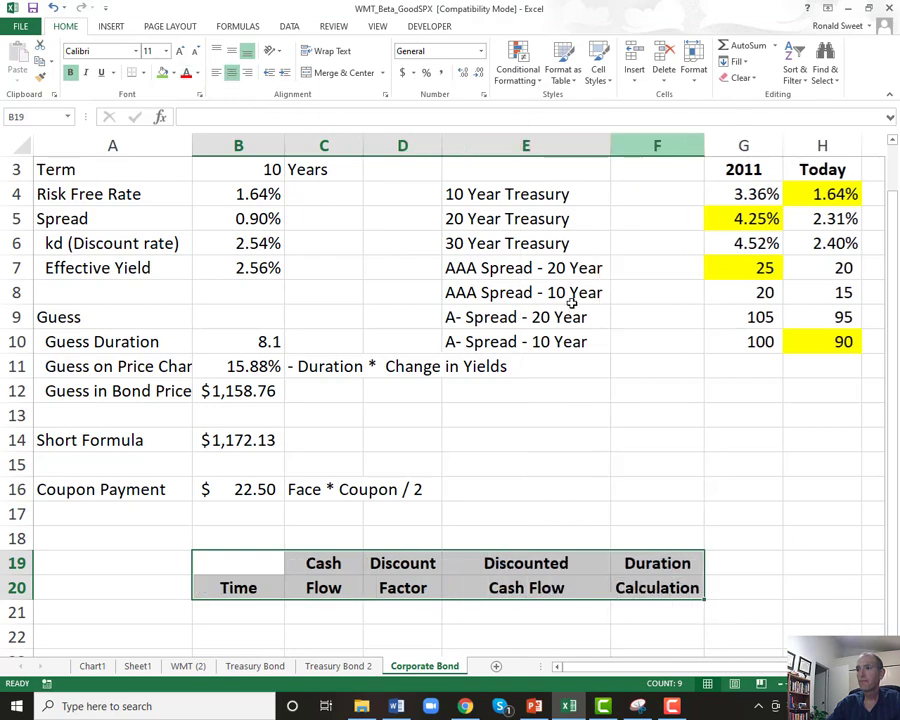
# Start the Time column with 0.5 in B21 and a formula in B22 adding 0.5 to the cell above.
pyautogui.click(218, 610)
pyautogui.write('.')
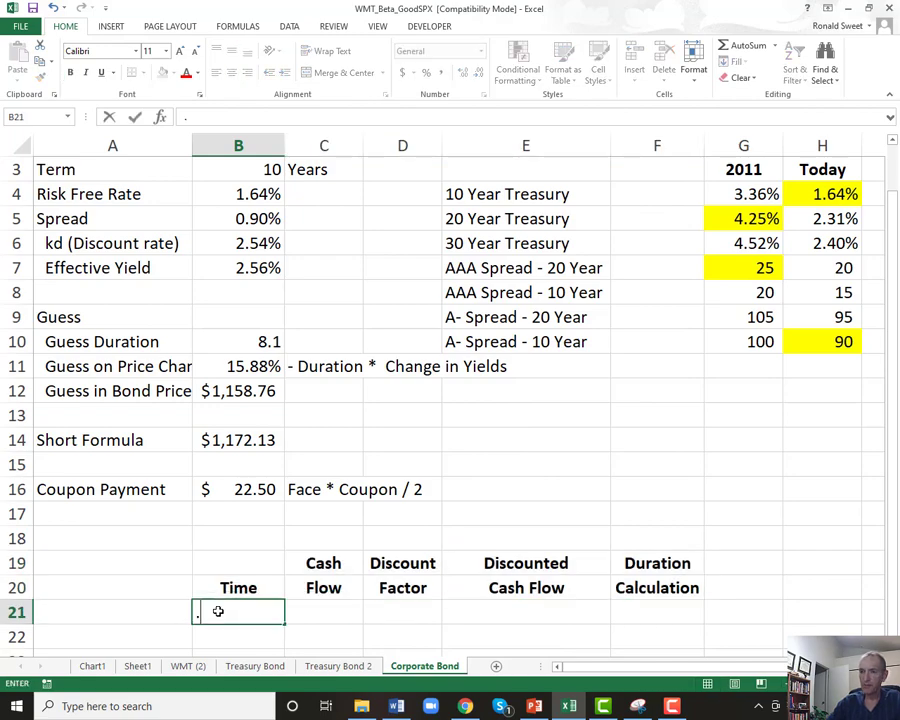
pyautogui.write('5')
pyautogui.press('Return')
pyautogui.press('Down')
pyautogui.press('Down')
pyautogui.press('Down')
pyautogui.press('Down')
pyautogui.press('Up')
pyautogui.press('Up')
pyautogui.press('Up')
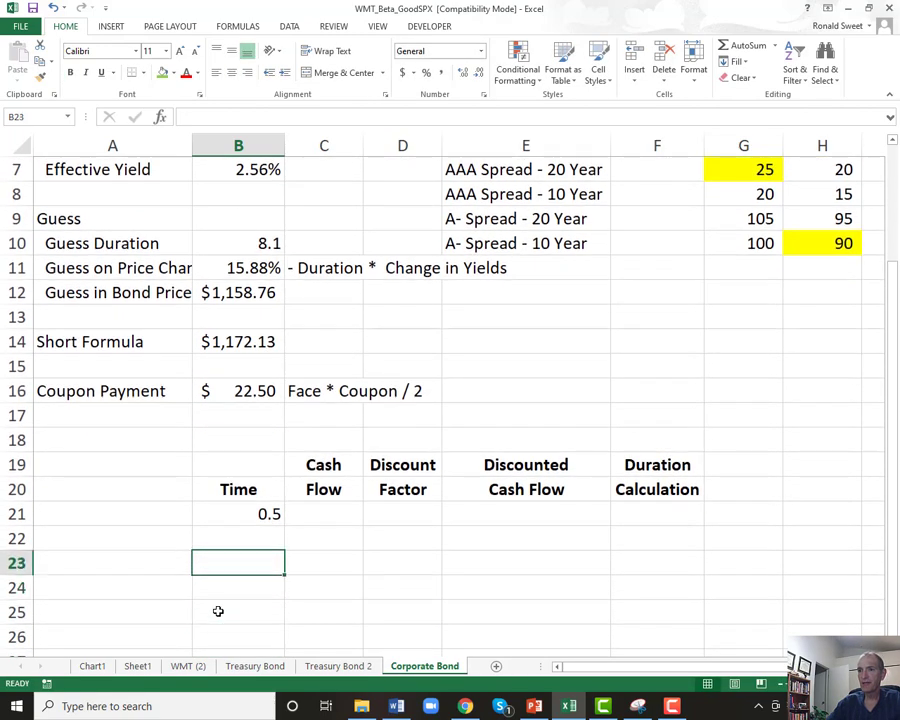
pyautogui.press('Up')
pyautogui.write('+')
pyautogui.press('Up')
pyautogui.write('+.5')
pyautogui.press('Return')
# Copy the Time formula from B22 down through B40 so the periods run to 10 years.
pyautogui.press('Up')
pyautogui.hotkey('ctrl', 'c')
pyautogui.hotkey('shift', 'Down')
pyautogui.hotkey('shift', 'Down')
pyautogui.hotkey('shift', 'Down')
pyautogui.hotkey('shift', 'Down')
pyautogui.hotkey('shift', 'Down')
pyautogui.hotkey('shift', 'Down')
pyautogui.hotkey('shift', 'Down')
pyautogui.hotkey('shift', 'Down')
pyautogui.hotkey('shift', 'Down')
pyautogui.hotkey('shift', 'Down')
pyautogui.hotkey('shift', 'Down')
pyautogui.hotkey('shift', 'Down')
pyautogui.hotkey('shift', 'Down')
pyautogui.hotkey('shift', 'Down')
pyautogui.hotkey('shift', 'Down')
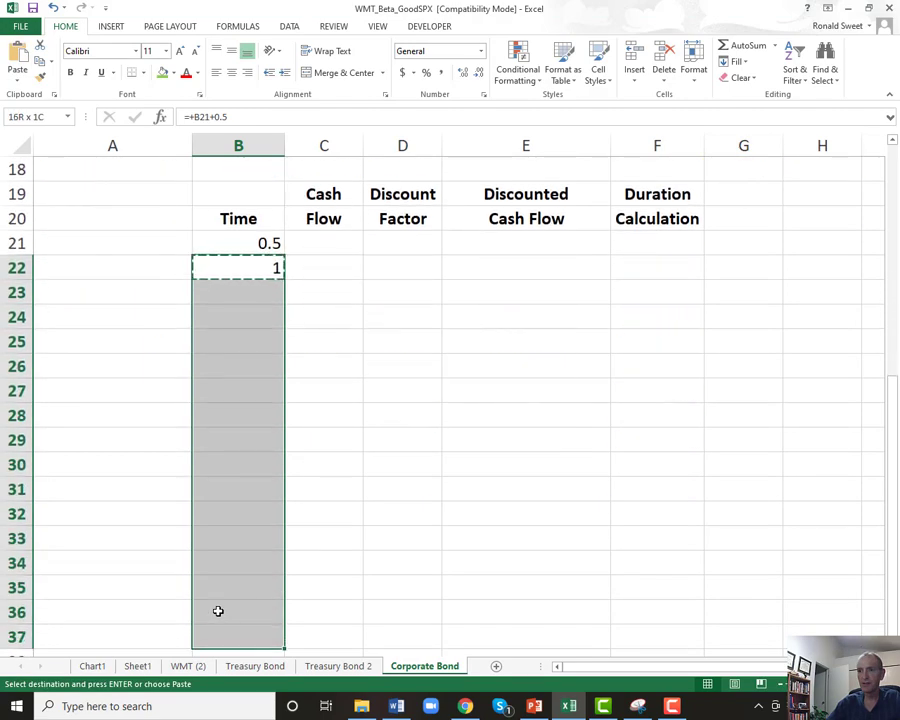
pyautogui.hotkey('ctrl', 'v')
pyautogui.hotkey('ctrl', 'Down')
pyautogui.hotkey('ctrl', 'c')
pyautogui.hotkey('shift', 'Down')
pyautogui.hotkey('shift', 'Down')
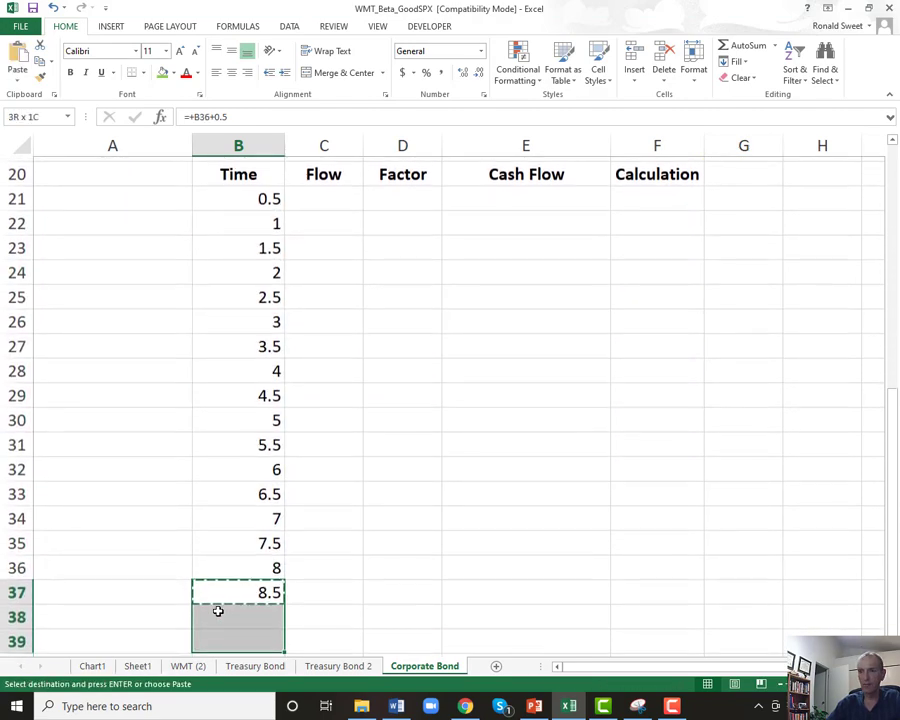
pyautogui.hotkey('shift', 'Down')
pyautogui.hotkey('ctrl', 'v')
# Format the Time values in B21:B40 in comma style with one decimal place.
pyautogui.press('Down')
pyautogui.press('Down')
pyautogui.hotkey('ctrl', 'Up')
pyautogui.press('Down')
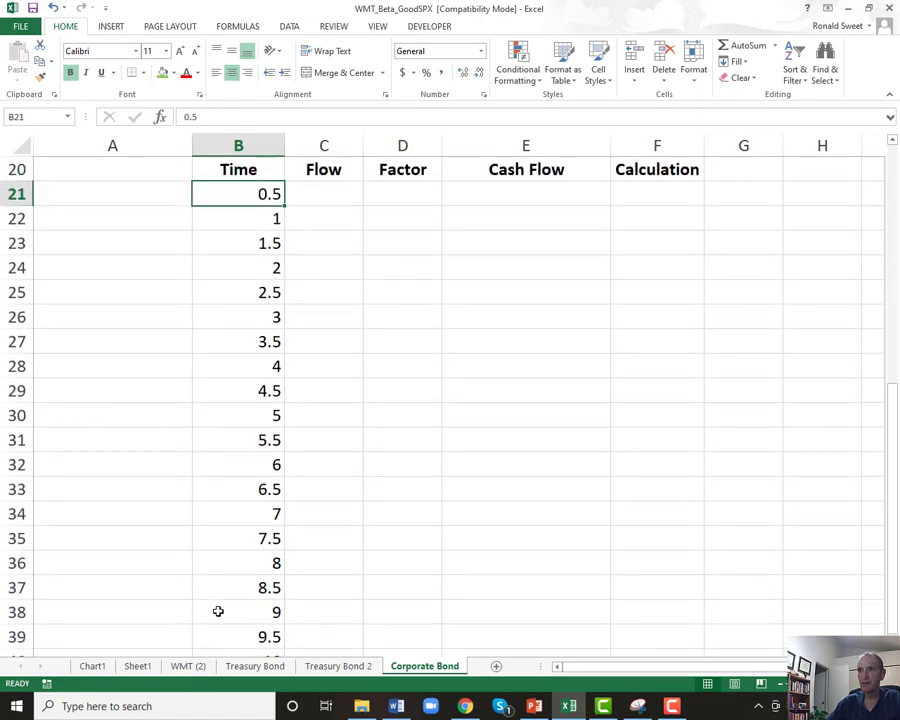
pyautogui.hotkey('ctrl', 'shift', 'Down')
pyautogui.click(443, 73)
pyautogui.click(477, 73)
# Set the cash flow in C21 to the coupon payment with an absolute reference to B16, and fill it down to C40.
pyautogui.scroll(7, 216, 294)
pyautogui.scroll(-3, 224, 383)
pyautogui.scroll(-4, 222, 380)
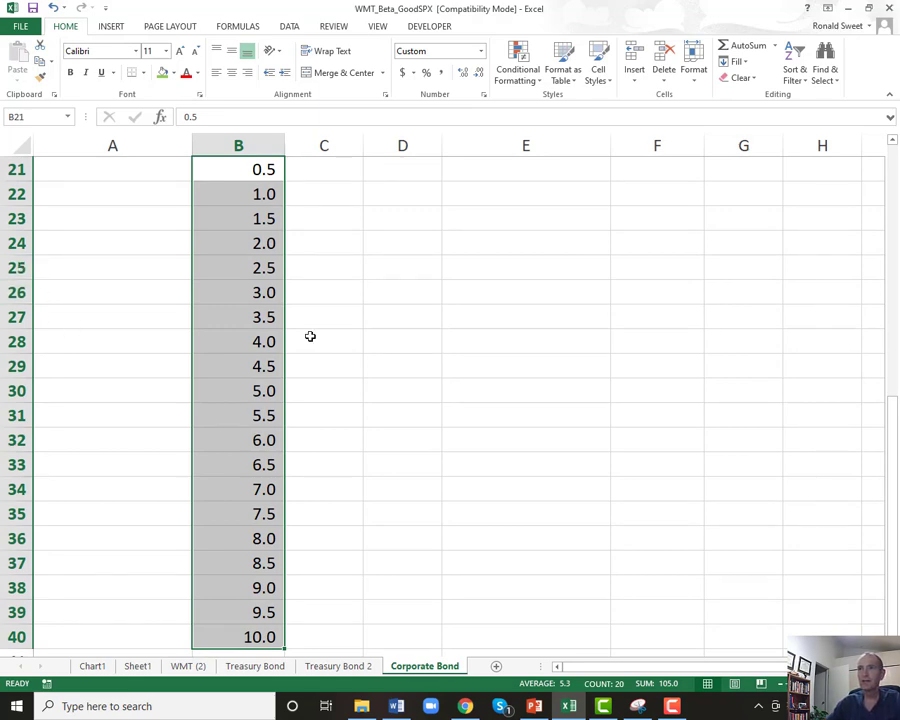
pyautogui.scroll(3, 270, 360)
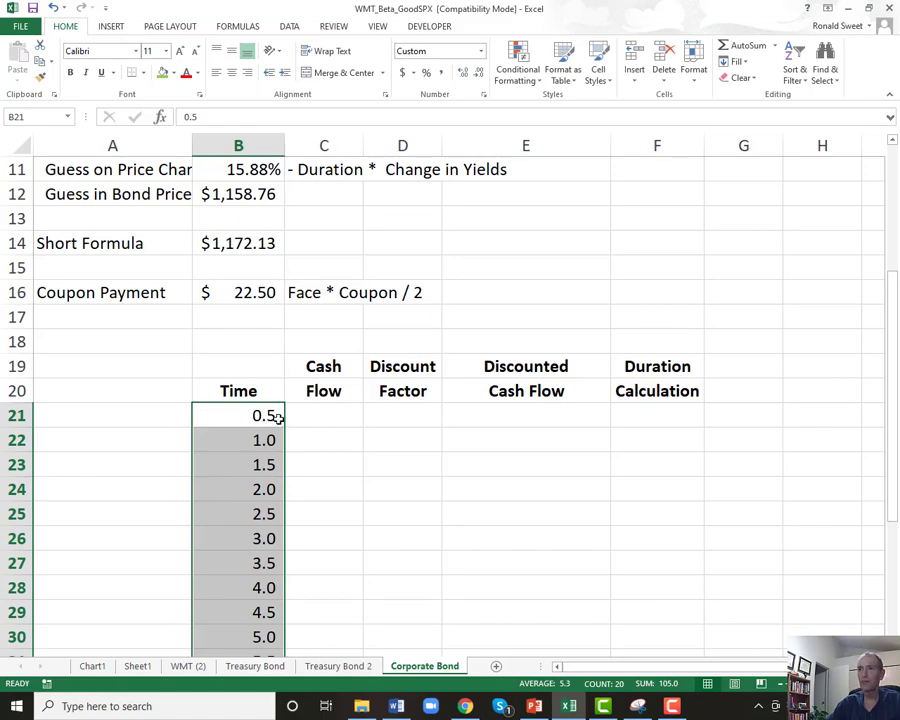
pyautogui.scroll(3, 278, 417)
pyautogui.scroll(-3, 272, 433)
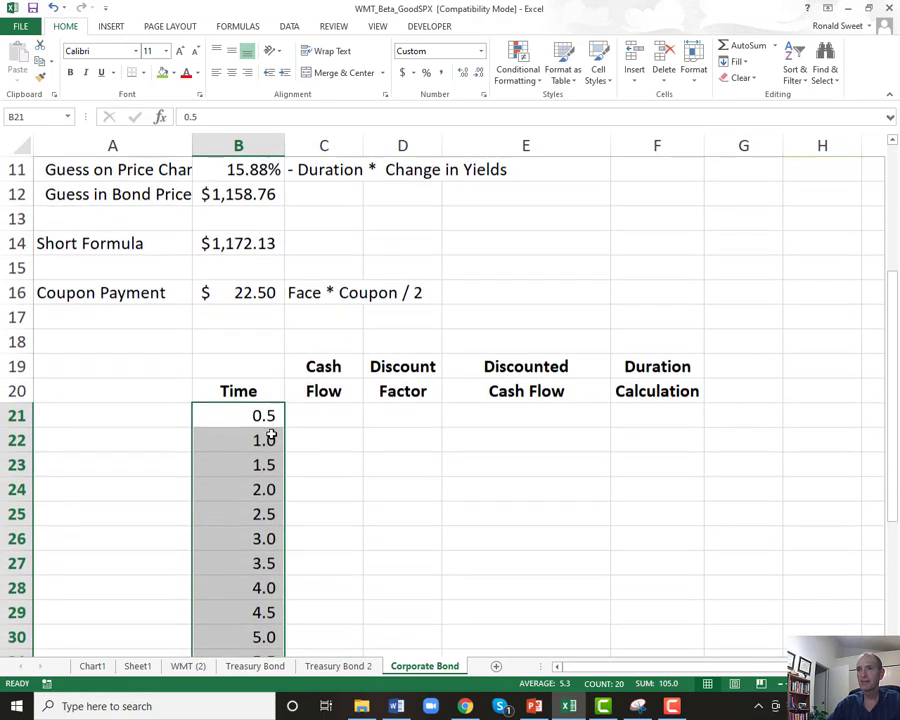
pyautogui.click(311, 417)
pyautogui.write('+')
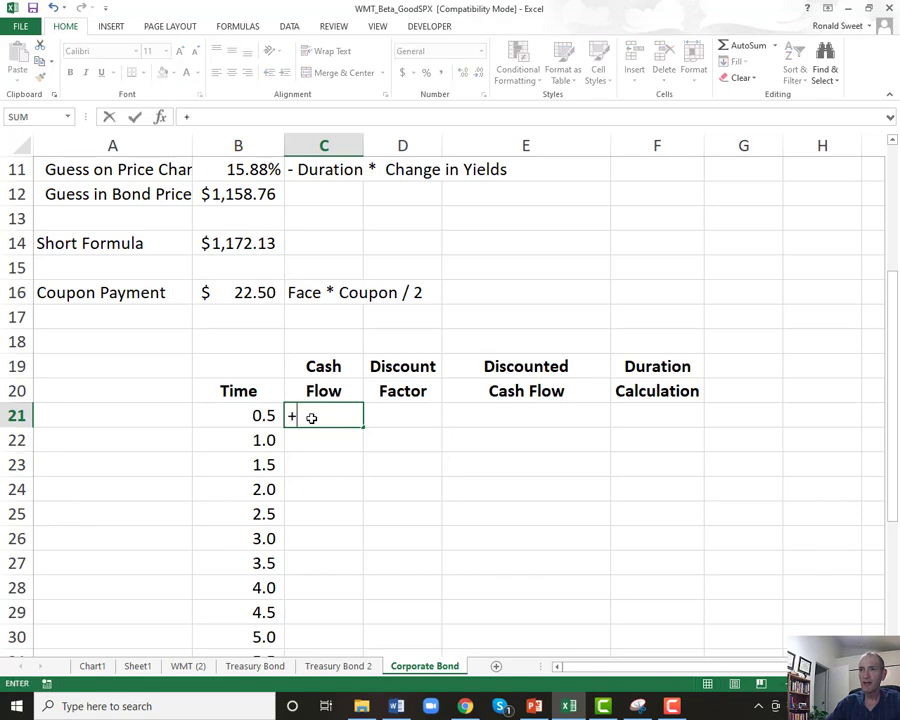
pyautogui.click(243, 294)
pyautogui.press('F4')
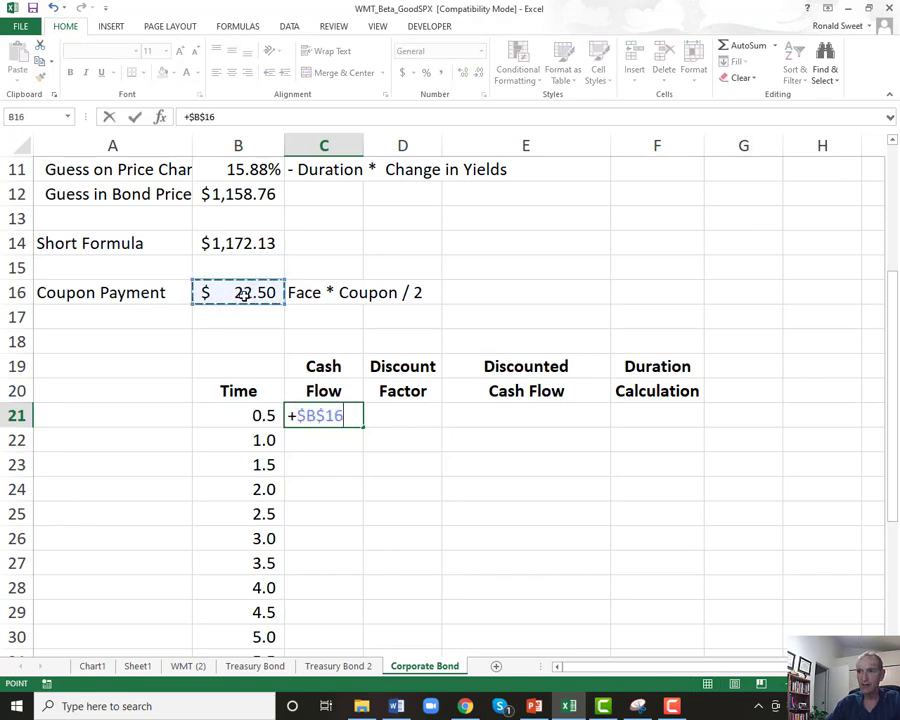
pyautogui.press('Return')
pyautogui.press('Up')
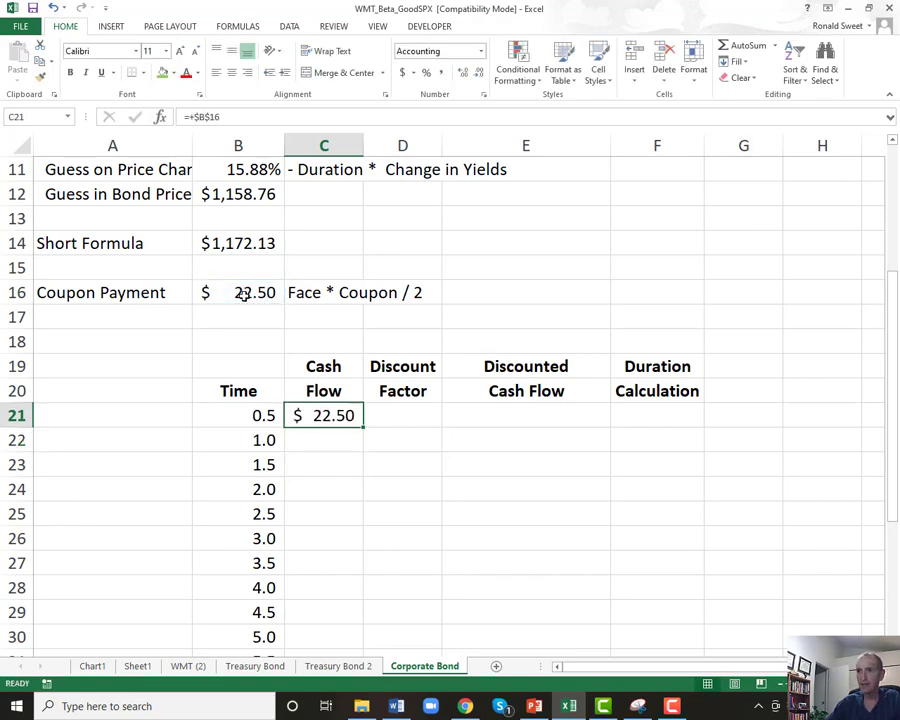
pyautogui.doubleClick(363, 428)
# Add the 1000 face value to the final cash flow formula in C40.
pyautogui.scroll(-7, 340, 430)
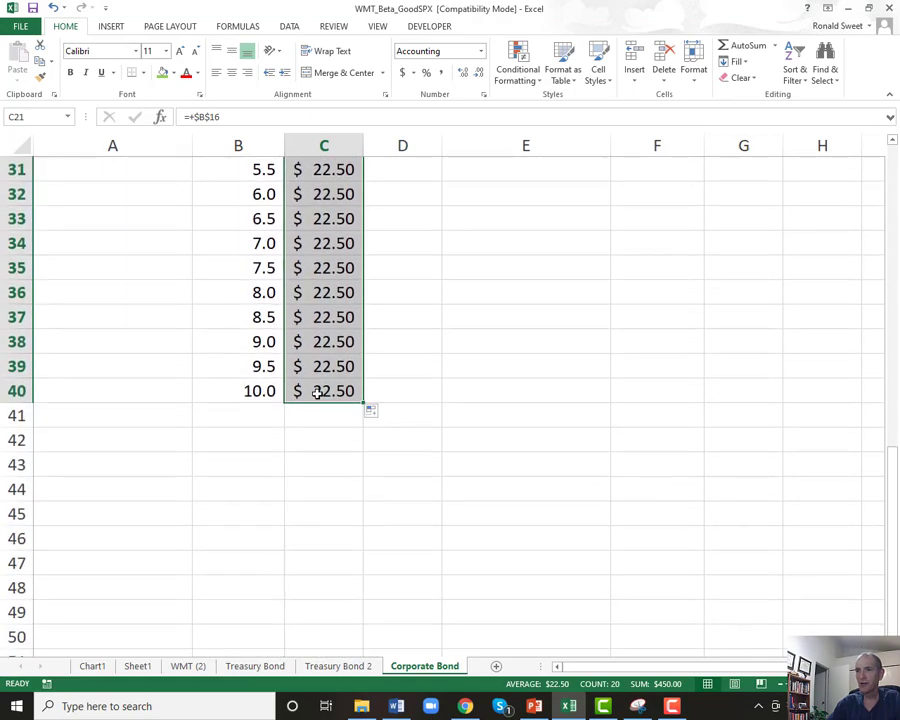
pyautogui.click(316, 391)
pyautogui.press('F2')
pyautogui.write('+100')
pyautogui.press('Return')
# Enter the discount factor formula 1/((1+$B$7)^B21) in D21, using the effective yield and the time period.
pyautogui.hotkey('ctrl', 'Up')
pyautogui.hotkey('ctrl', 'Up')
pyautogui.hotkey('ctrl', 'Up')
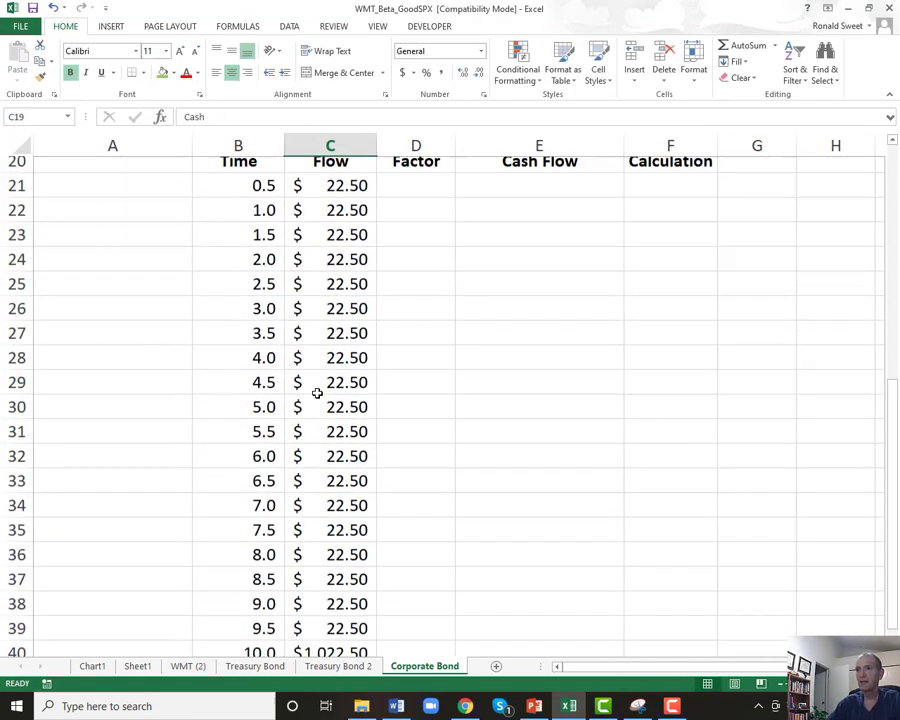
pyautogui.press('Up')
pyautogui.press('Up')
pyautogui.press('Up')
pyautogui.press('Up')
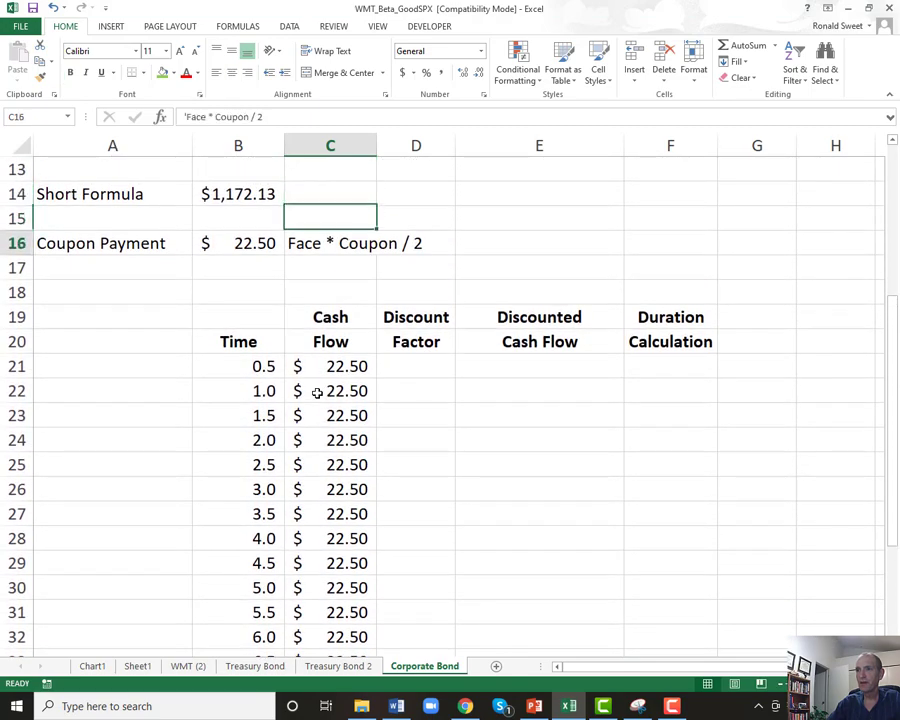
pyautogui.press('Right')
pyautogui.press('Down')
pyautogui.press('Down')
pyautogui.press('Down')
pyautogui.press('Down')
pyautogui.press('Down')
pyautogui.press('Down')
pyautogui.press('Down')
pyautogui.press('Up')
pyautogui.write('+1/((1+')
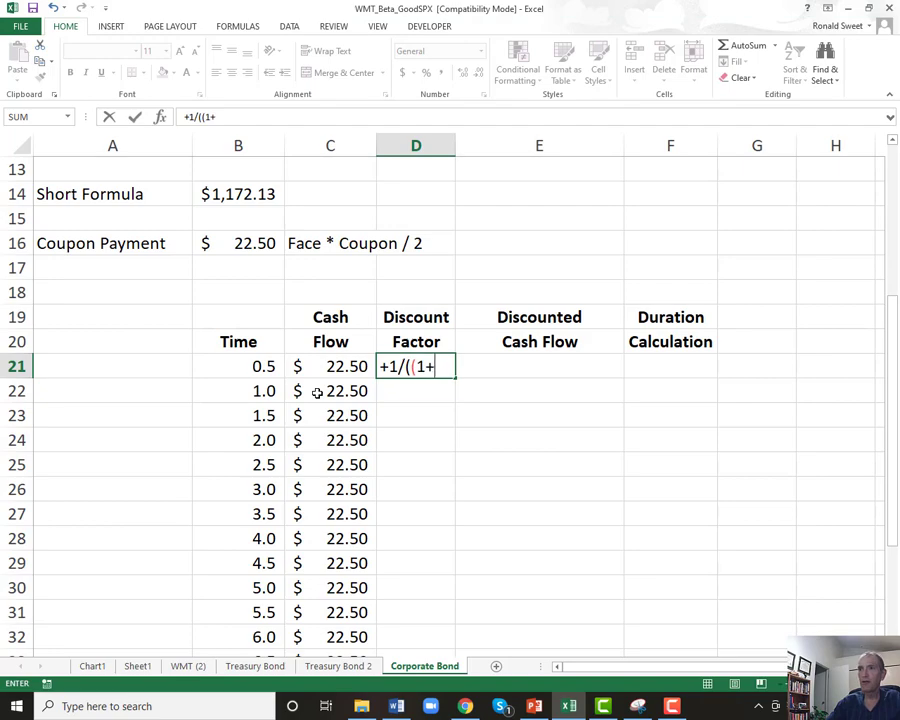
pyautogui.scroll(4, 243, 391)
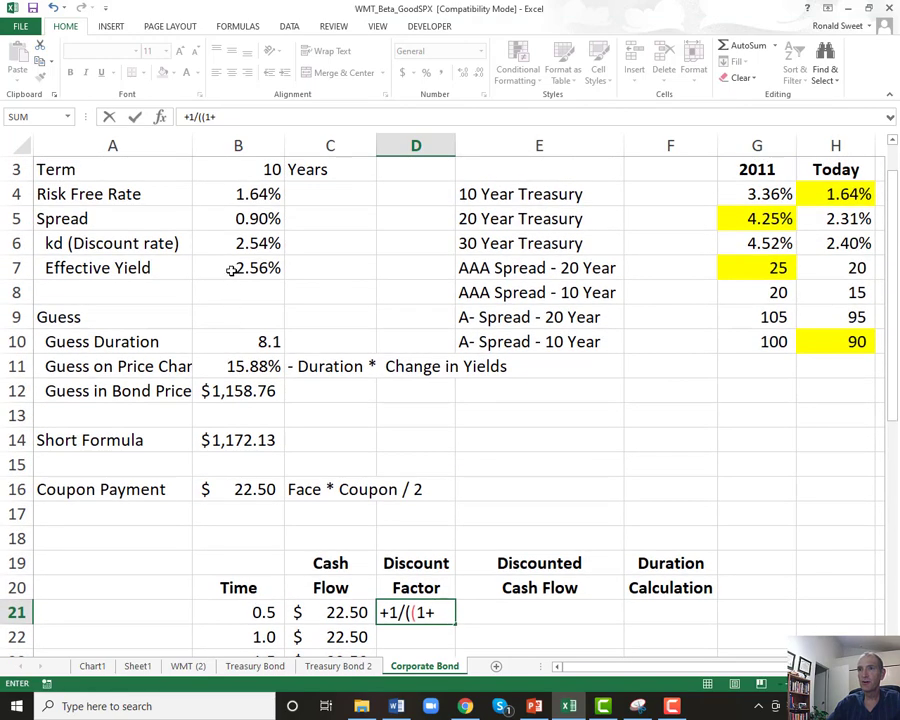
pyautogui.click(231, 270)
pyautogui.press('F4')
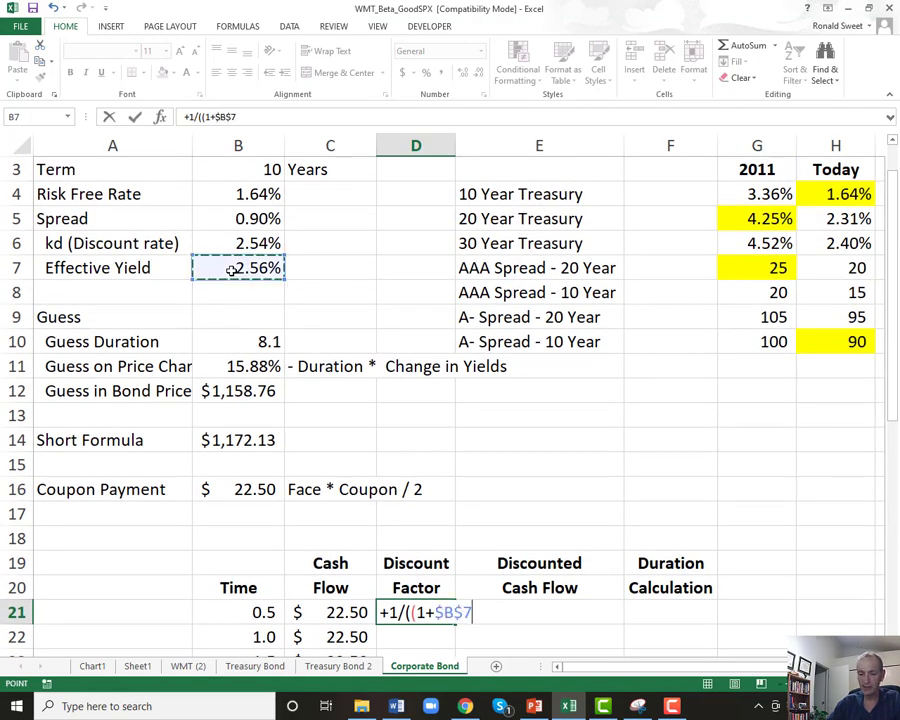
pyautogui.write(')^')
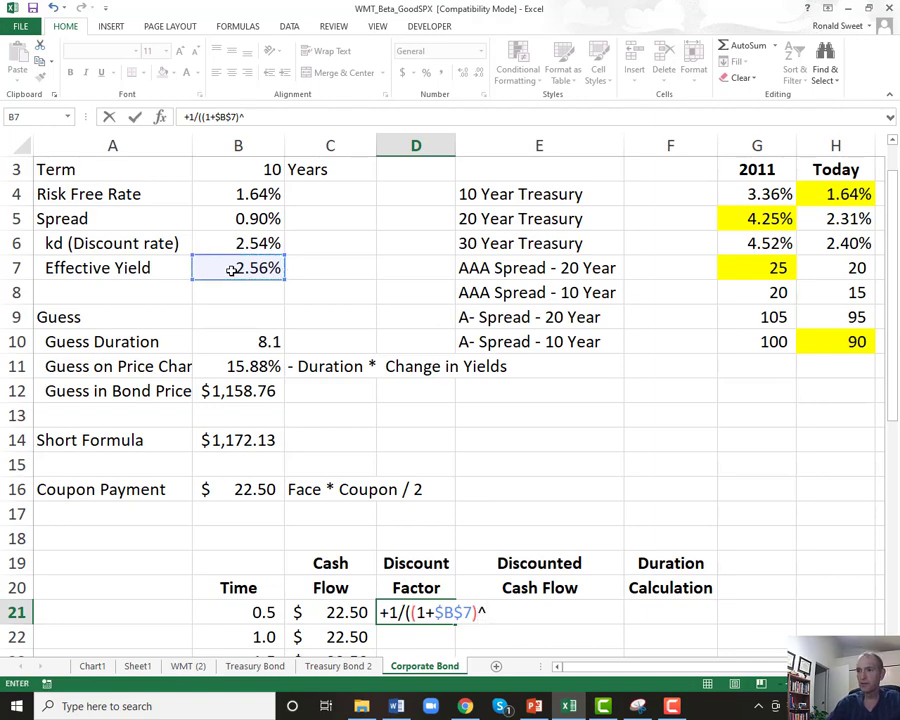
pyautogui.click(229, 611)
pyautogui.write(')')
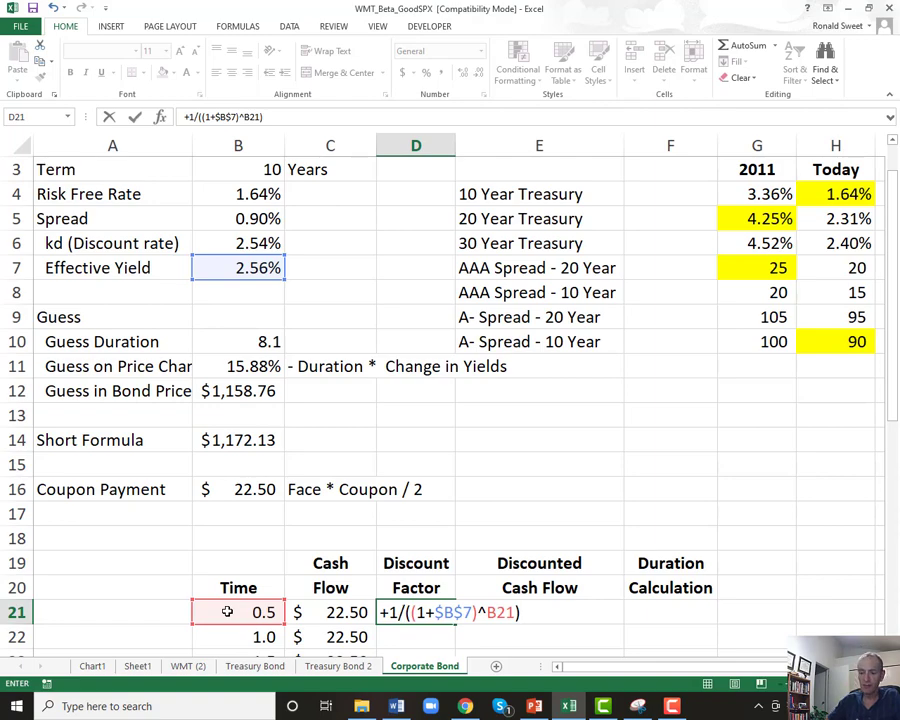
pyautogui.hotkey('ctrl', 'Return')
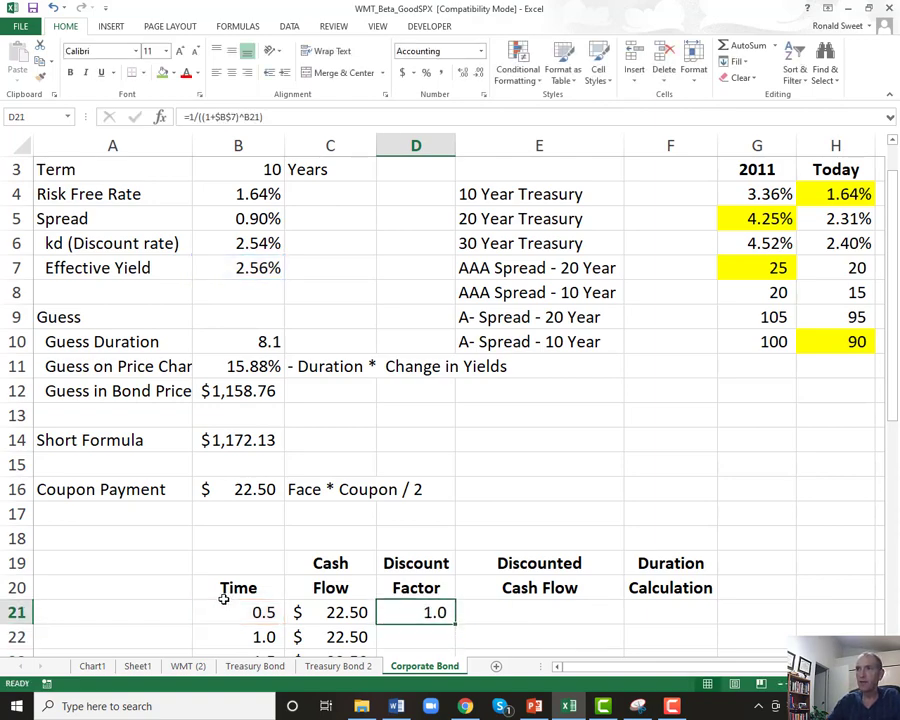
# Show the discount factor in D21 with four decimals, and fill it down to D40, checking several of the copied formulas.
pyautogui.click(459, 73)
pyautogui.click(459, 73)
pyautogui.click(459, 73)
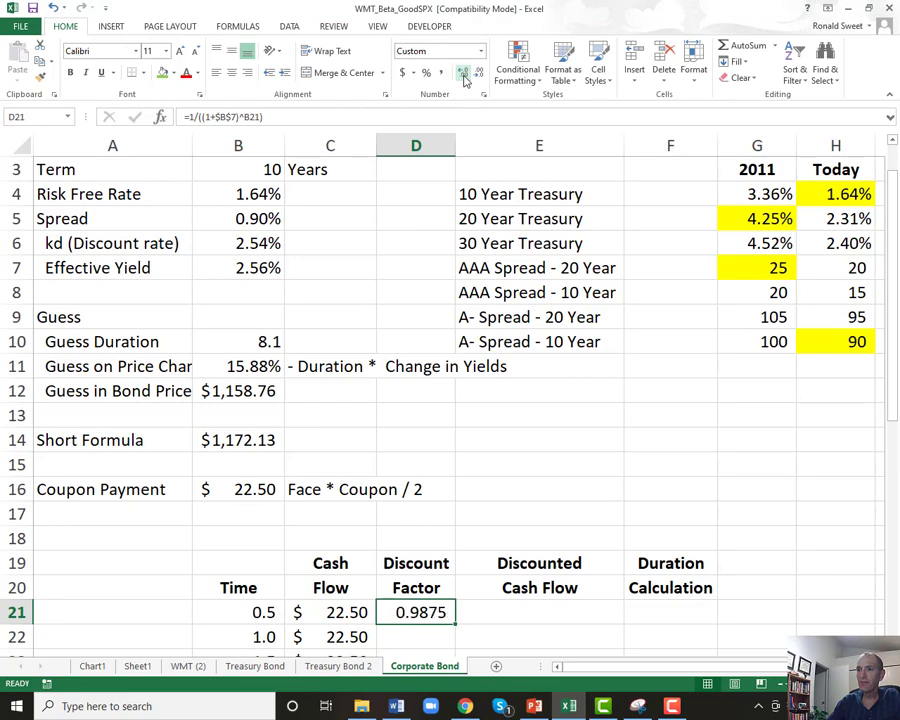
pyautogui.scroll(-3, 415, 385)
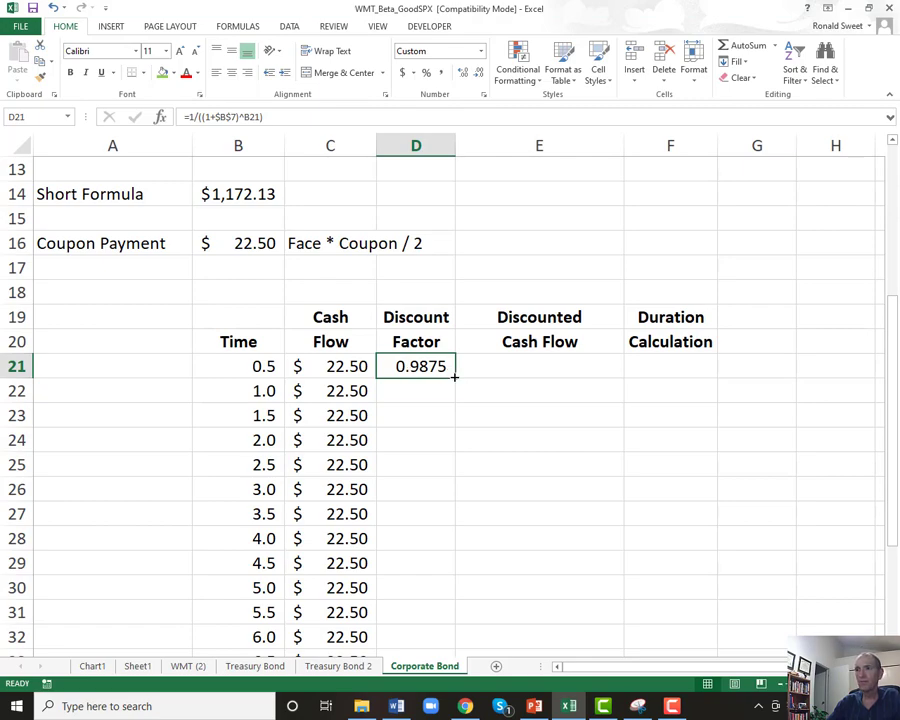
pyautogui.doubleClick(455, 376)
pyautogui.scroll(-3, 420, 420)
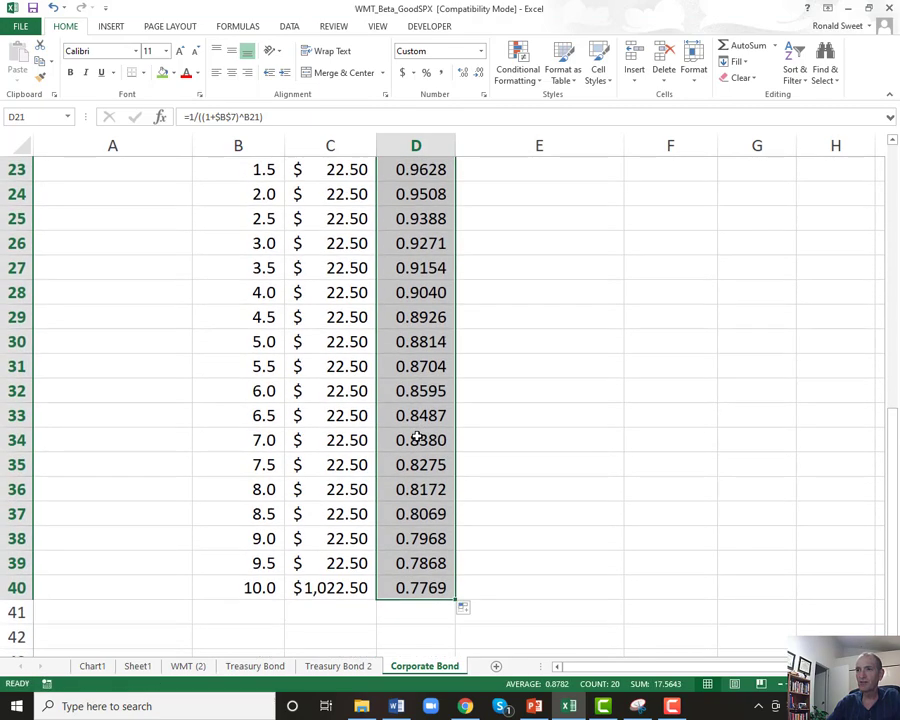
pyautogui.scroll(3, 414, 436)
pyautogui.click(412, 378)
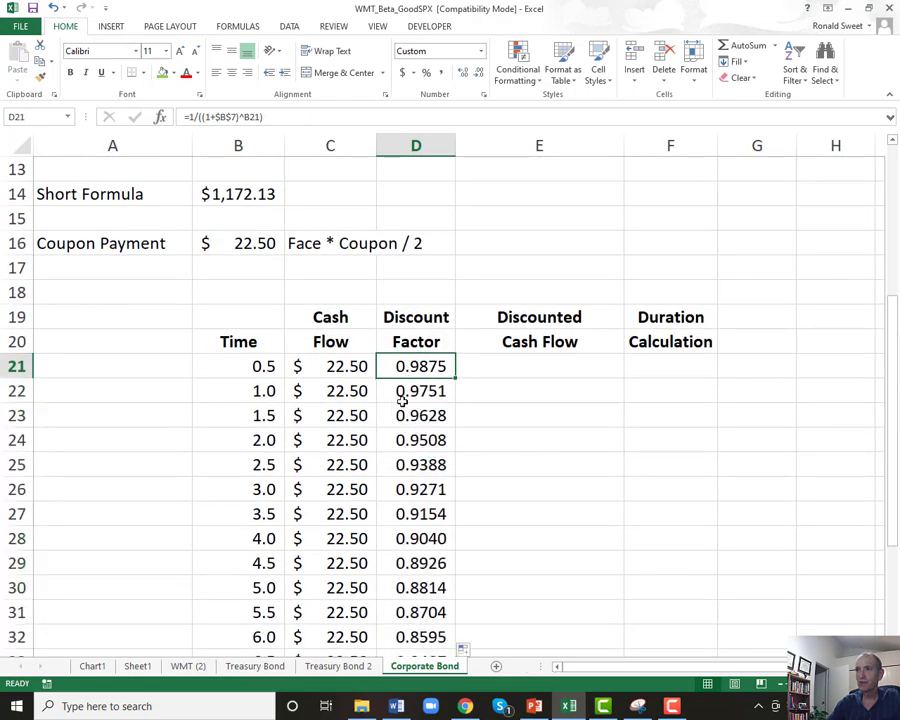
pyautogui.click(400, 410)
pyautogui.click(400, 462)
pyautogui.click(405, 495)
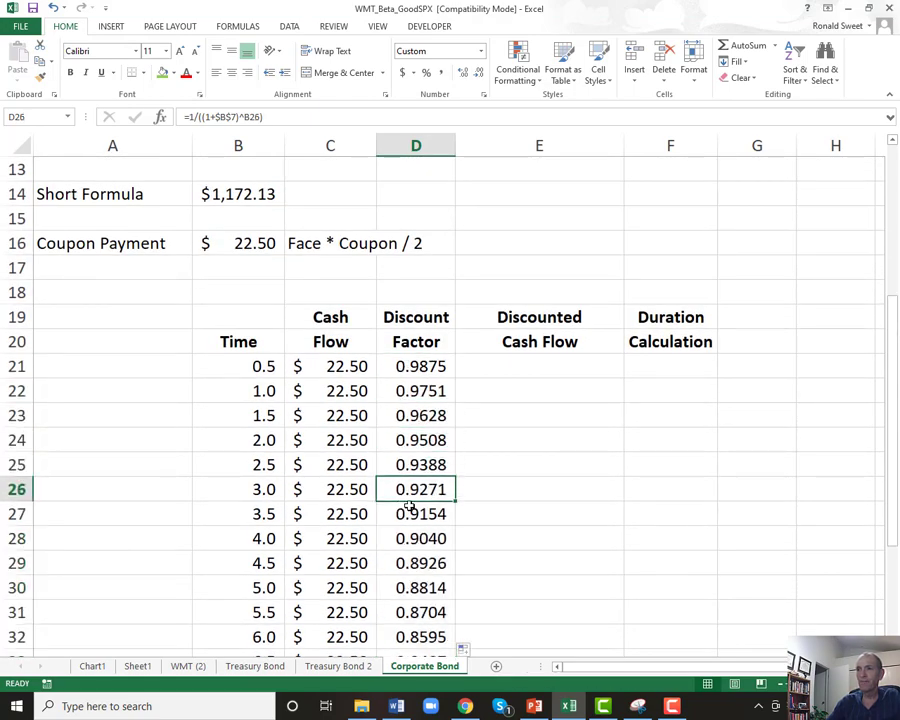
pyautogui.click(396, 537)
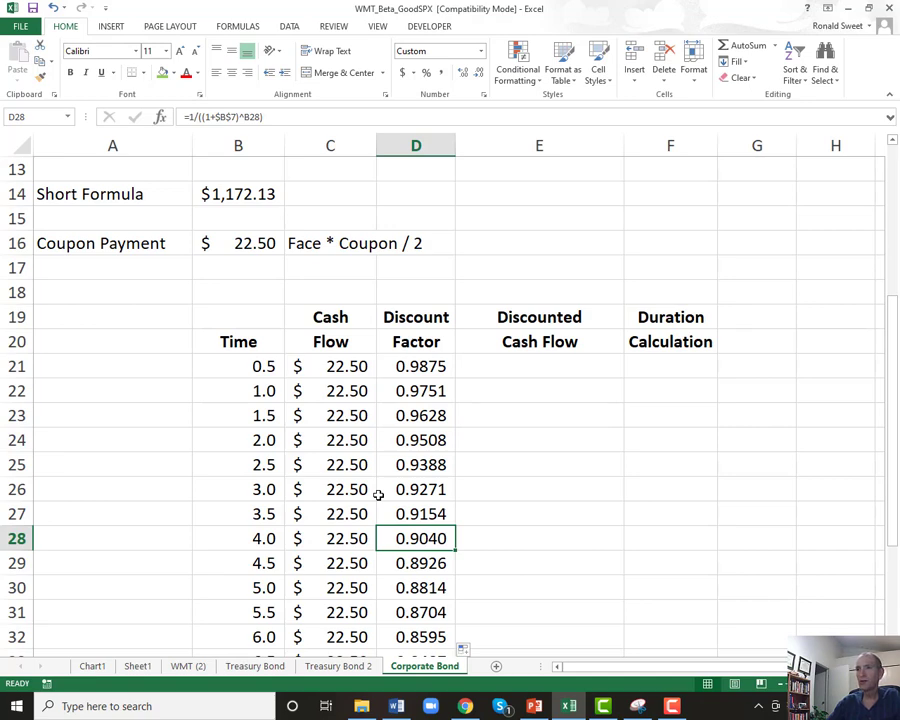
# Narrow column E to suit its heading, and enter the discounted cash flow in E21 as C21*D21 in dollar accounting format.
pyautogui.click(555, 147)
pyautogui.moveTo(625, 146); pyautogui.dragTo(563, 152)
pyautogui.click(486, 377)
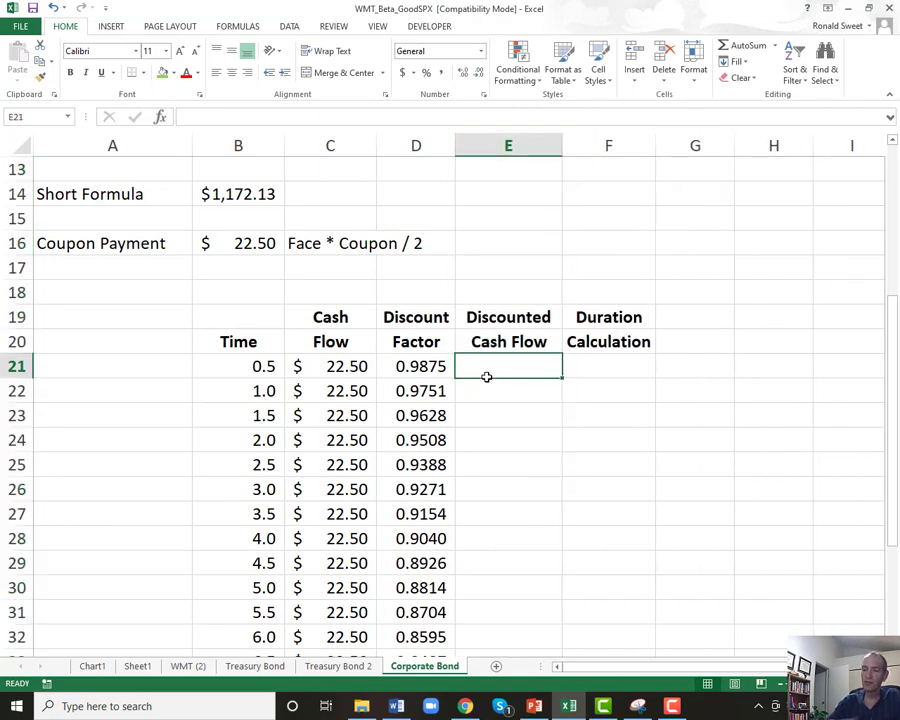
pyautogui.write('+')
pyautogui.press('Left')
pyautogui.press('Left')
pyautogui.press('Left')
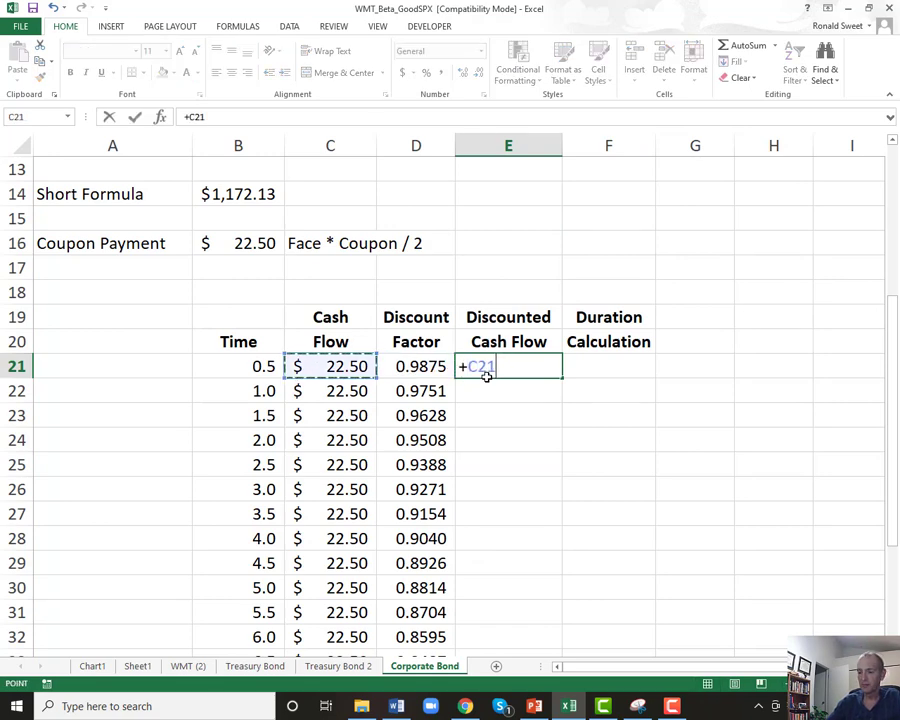
pyautogui.press('Right')
pyautogui.write('*')
pyautogui.press('Left')
pyautogui.hotkey('ctrl', 'Return')
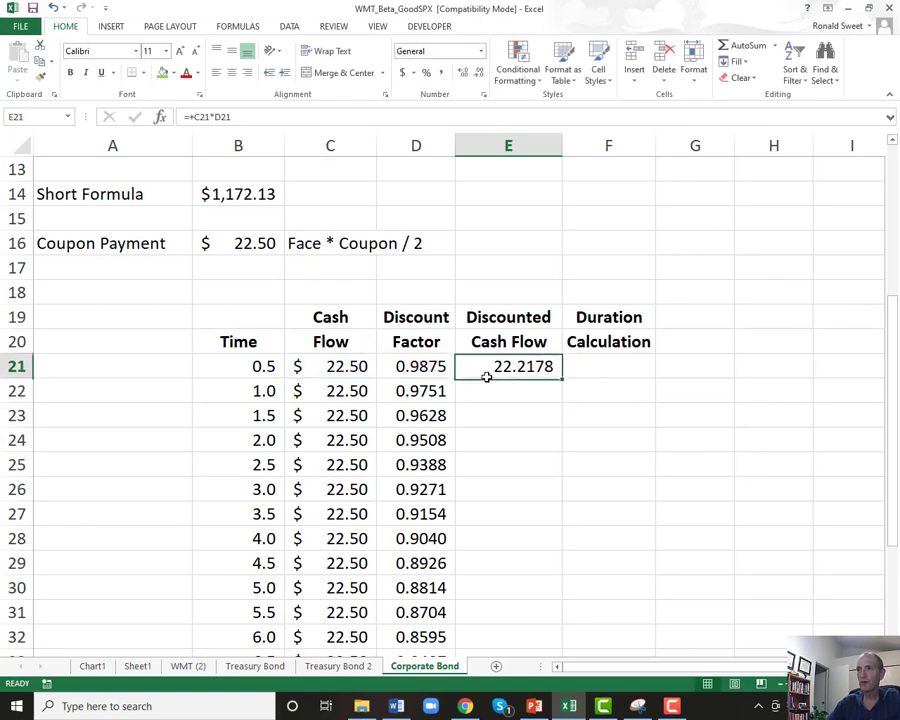
pyautogui.click(403, 74)
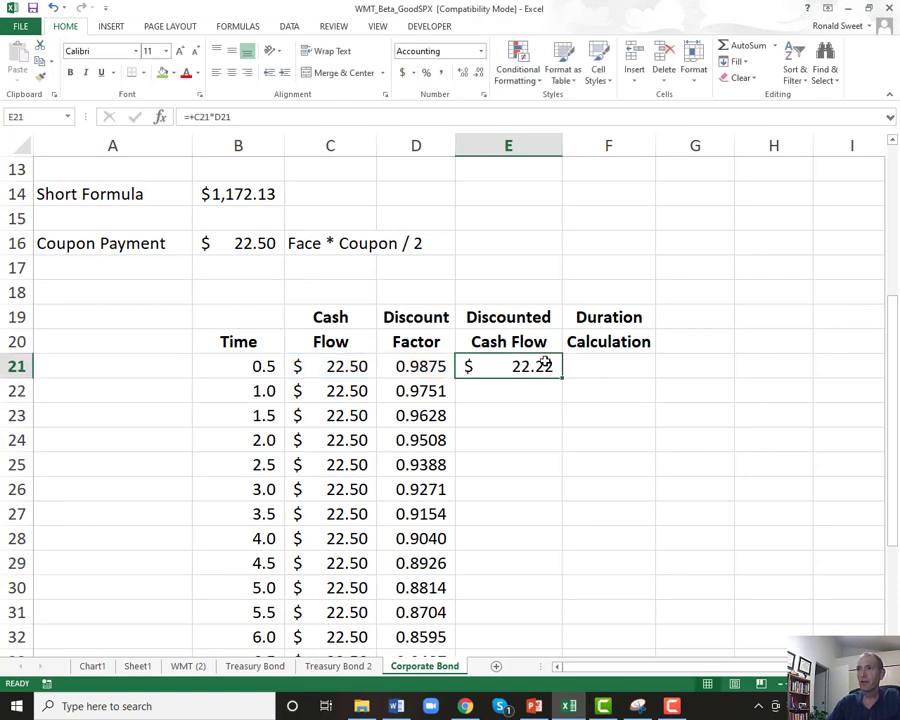
# Fill the discounted cash flow formula down to E40, and total E21:E40 with SUM in B18, labelled Price in A18.
pyautogui.doubleClick(563, 378)
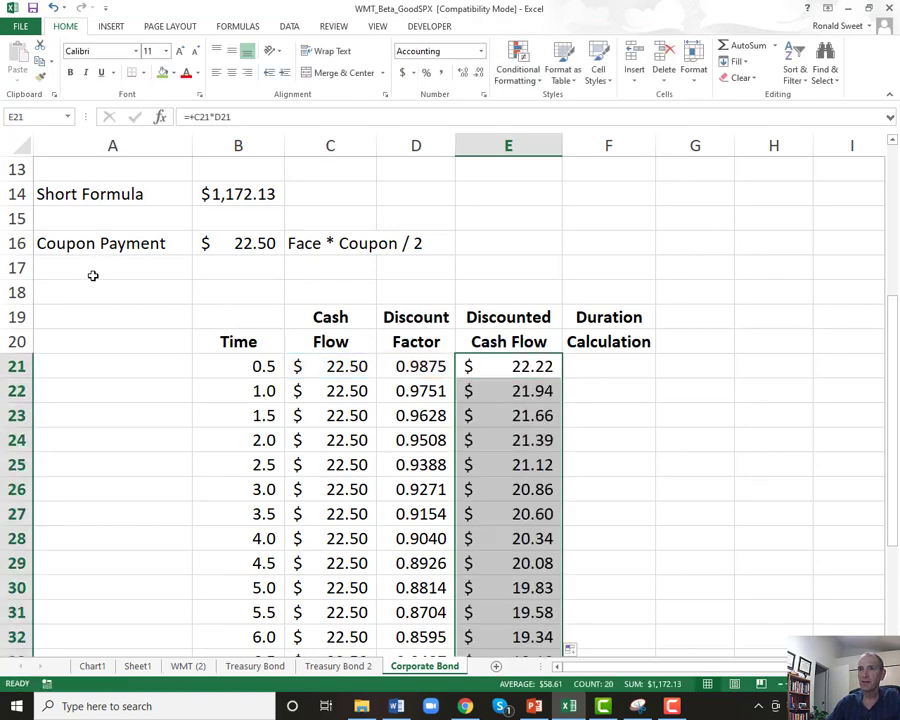
pyautogui.click(74, 290)
pyautogui.write('Price')
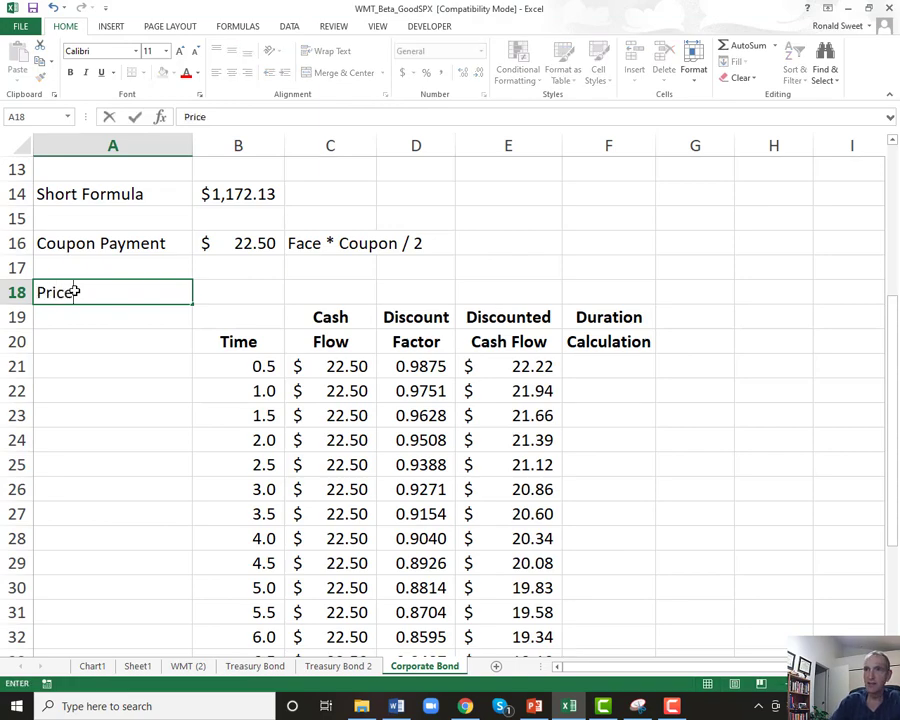
pyautogui.press('Tab')
pyautogui.write('=sum(')
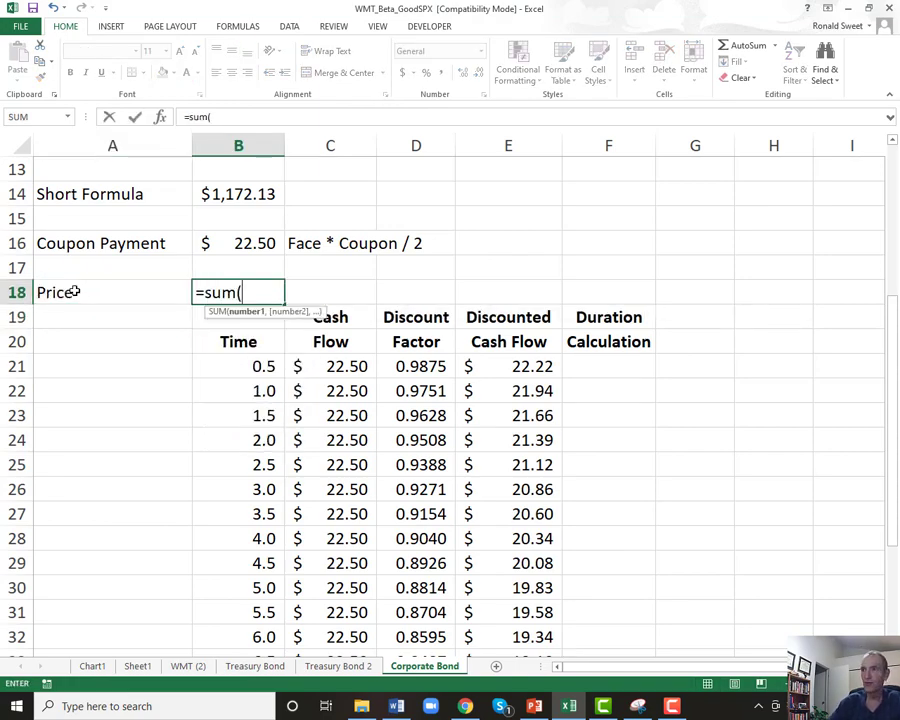
pyautogui.press('Right')
pyautogui.press('Right')
pyautogui.press('Right')
pyautogui.press('Down')
pyautogui.press('Down')
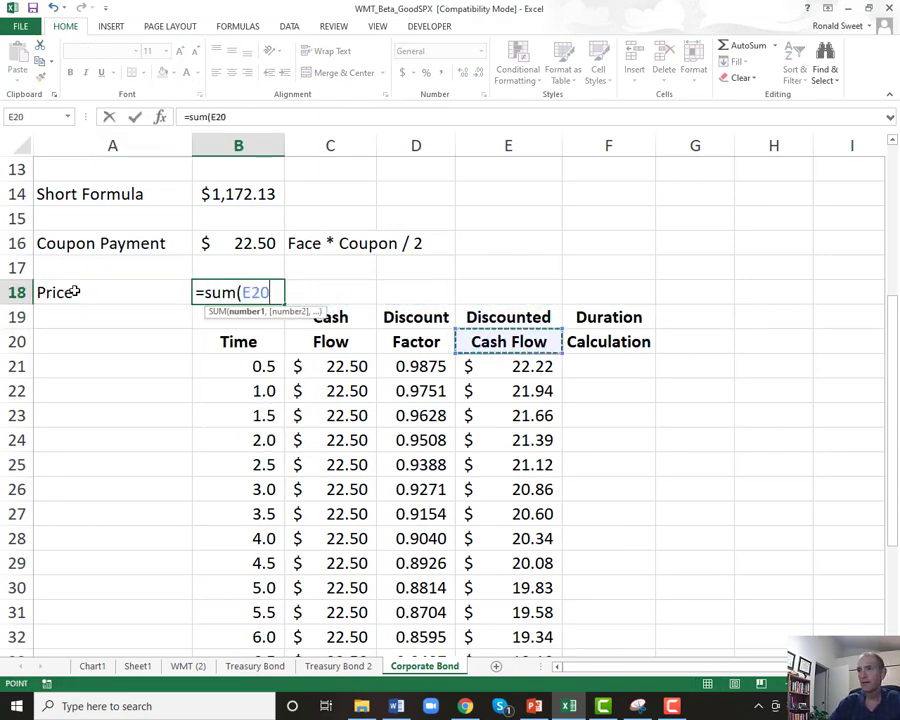
pyautogui.press('Down')
pyautogui.hotkey('ctrl', 'shift', 'Down')
pyautogui.press('Return')
# Compare the short formula price in B14 with the summed price in B18.
pyautogui.press('Up')
pyautogui.press('Up')
pyautogui.press('Up')
pyautogui.press('Up')
pyautogui.press('Up')
pyautogui.press('Up')
pyautogui.press('Up')
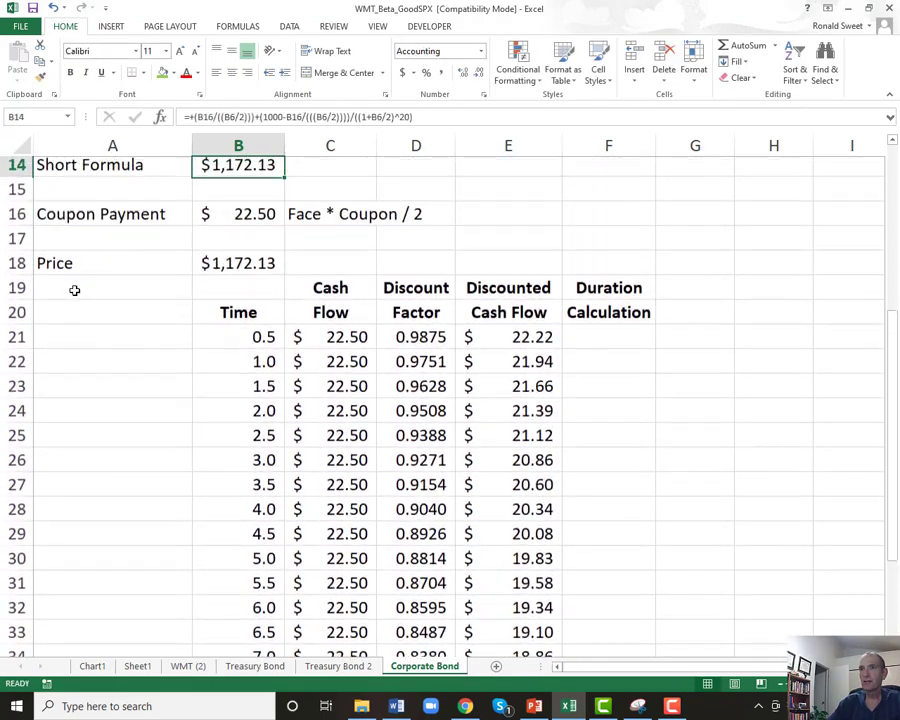
pyautogui.press('Down')
pyautogui.press('Down')
pyautogui.press('Down')
pyautogui.press('Down')
pyautogui.press('Down')
pyautogui.press('Down')
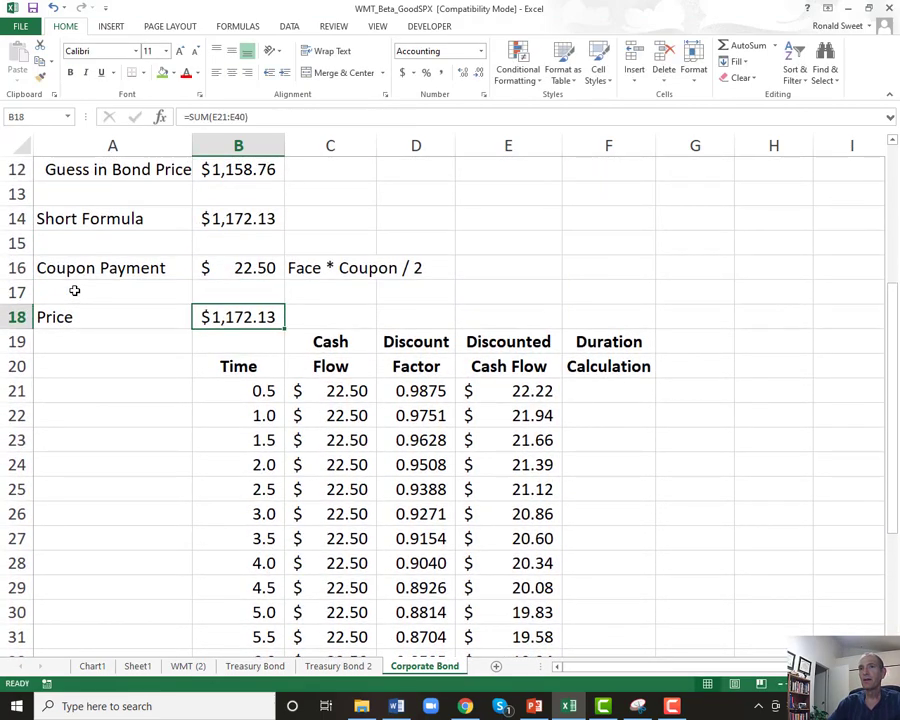
# Enter the label Calculator in A15, between the short formula and coupon payment rows.
pyautogui.click(74, 290)
pyautogui.press('Up')
pyautogui.press('Up')
pyautogui.write('Calculator')
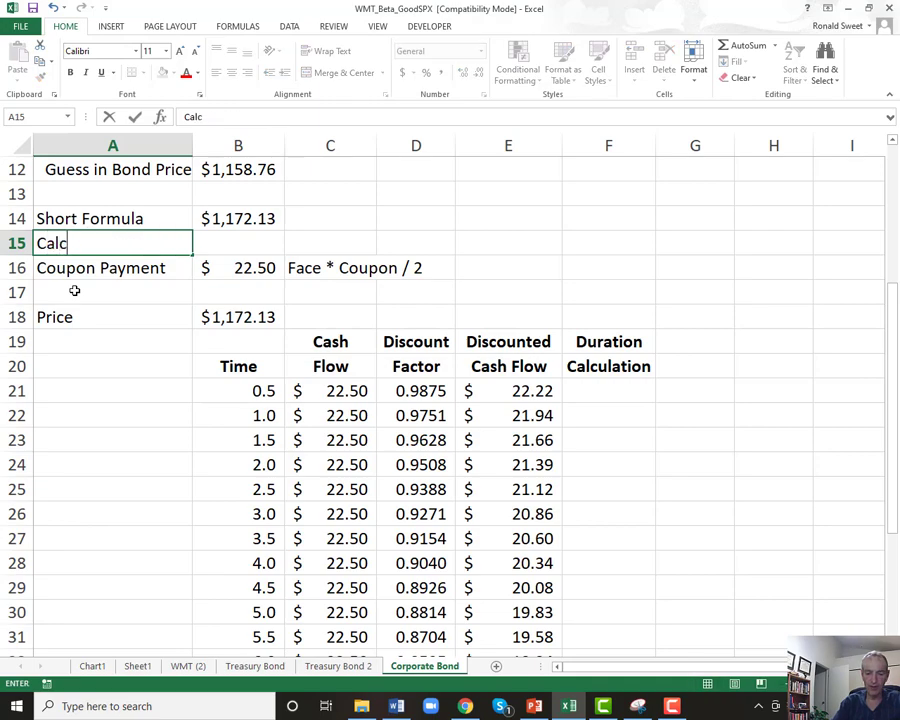
pyautogui.press('Return')
# Enter the duration formula B21*(E21/$B$18) in F21, weighting the time by its share of the price.
pyautogui.press('Up')
pyautogui.press('Right')
pyautogui.press('Down')
pyautogui.press('Down')
pyautogui.press('Down')
pyautogui.press('Right')
pyautogui.press('Right')
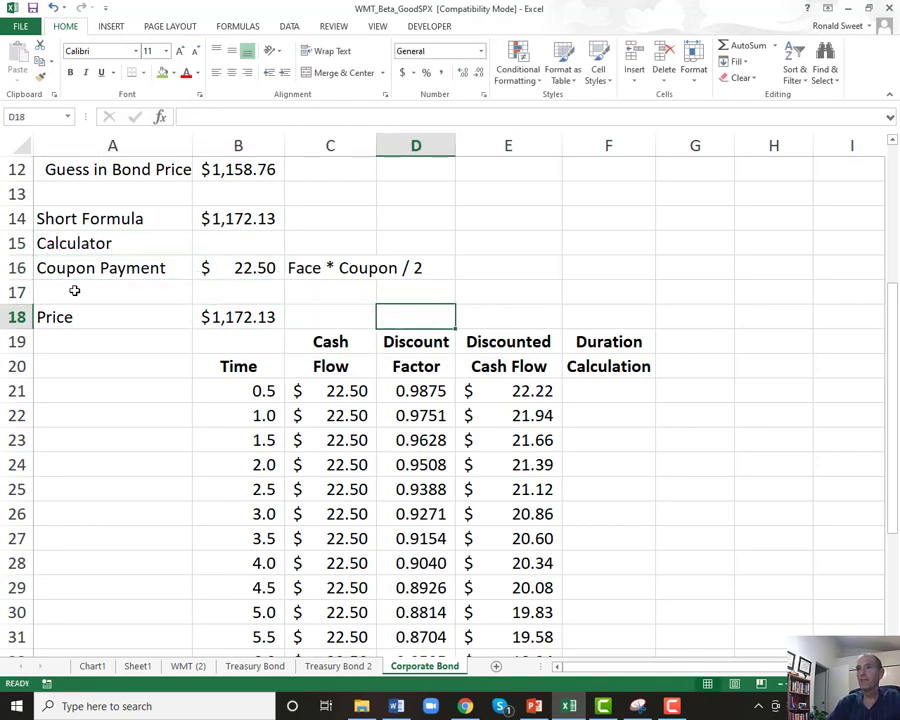
pyautogui.press('Down')
pyautogui.press('Down')
pyautogui.press('Down')
pyautogui.press('Right')
pyautogui.press('Right')
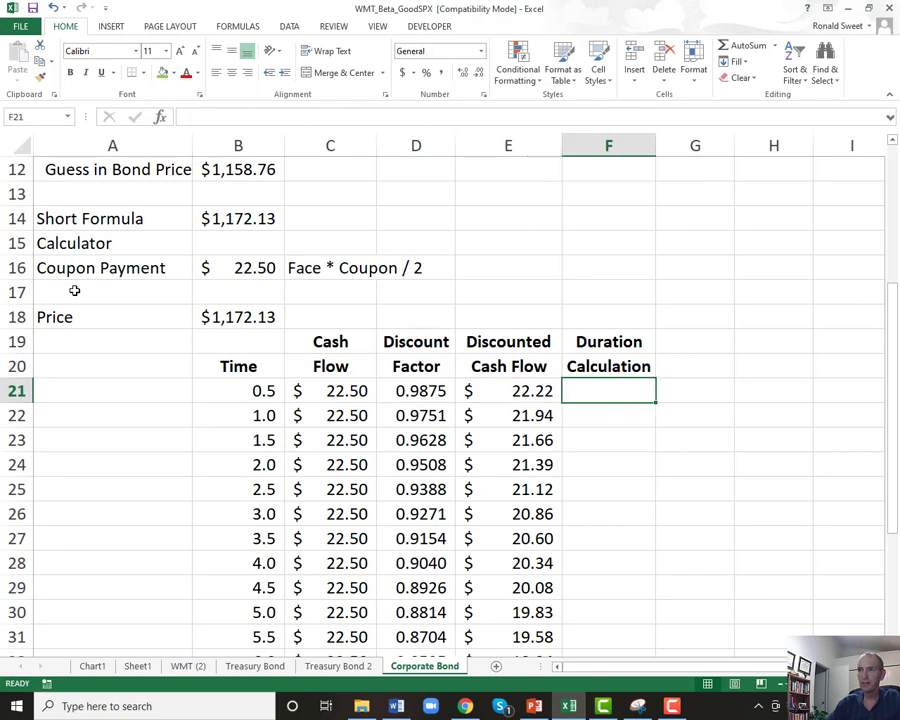
pyautogui.write('+')
pyautogui.press('Left')
pyautogui.press('Left')
pyautogui.press('Left')
pyautogui.press('Left')
pyautogui.write('*(')
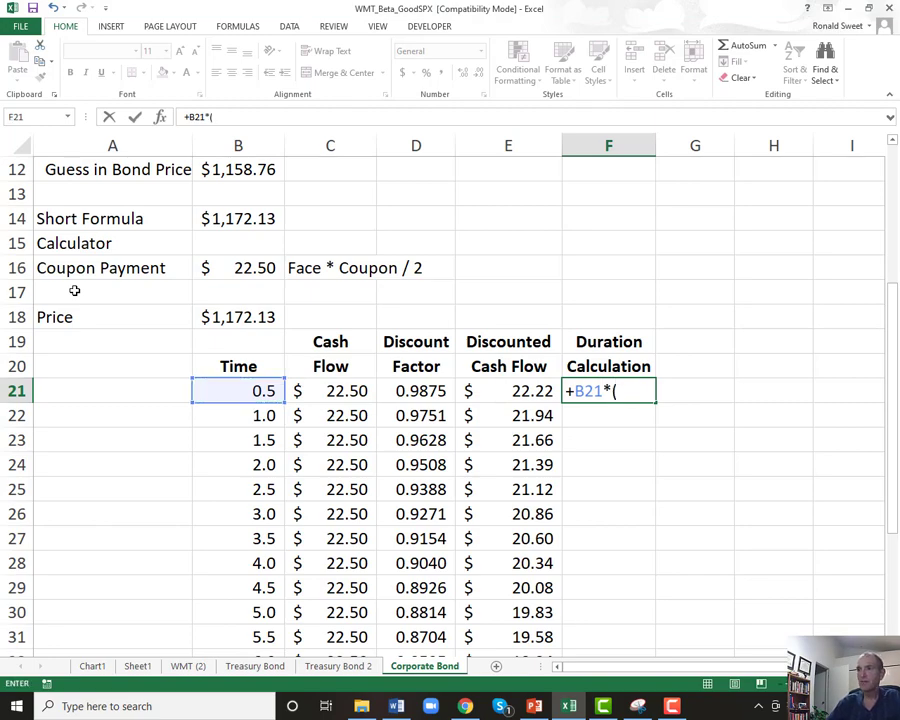
pyautogui.press('Left')
pyautogui.write('/')
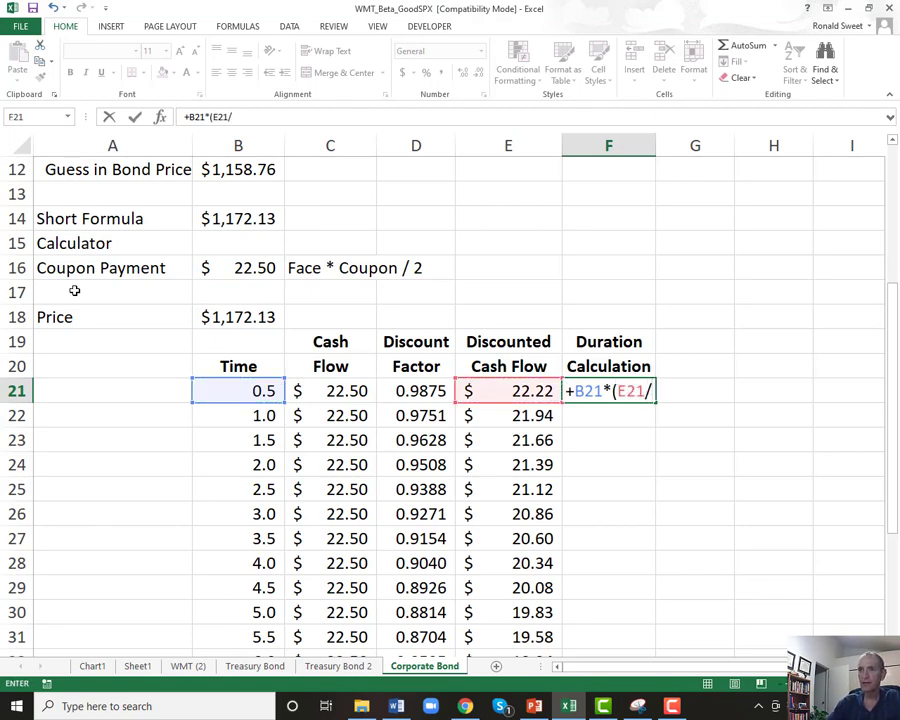
pyautogui.click(233, 317)
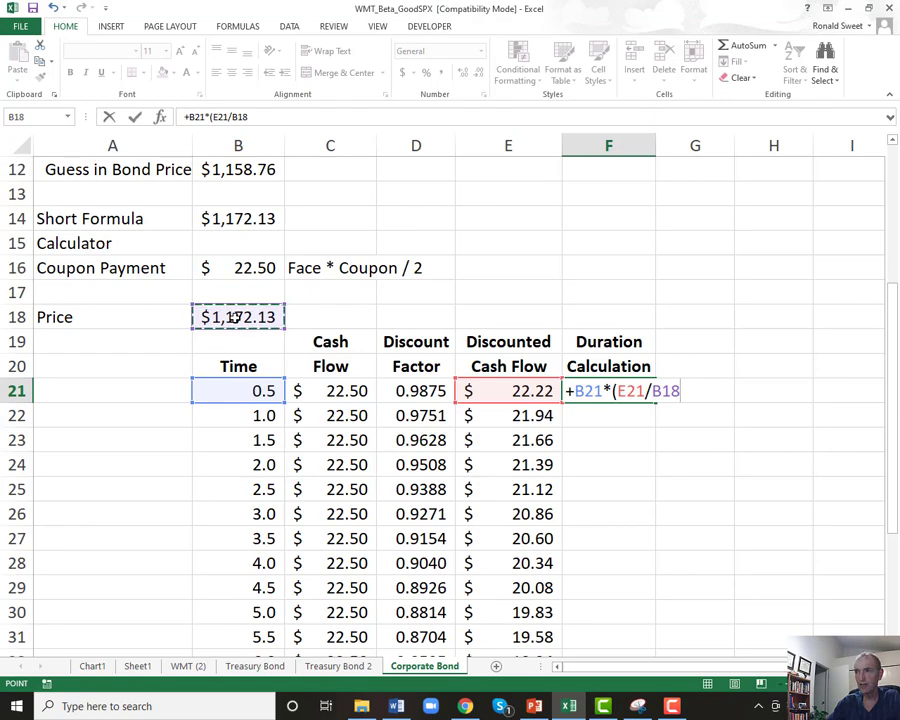
pyautogui.press('F4')
pyautogui.write(')')
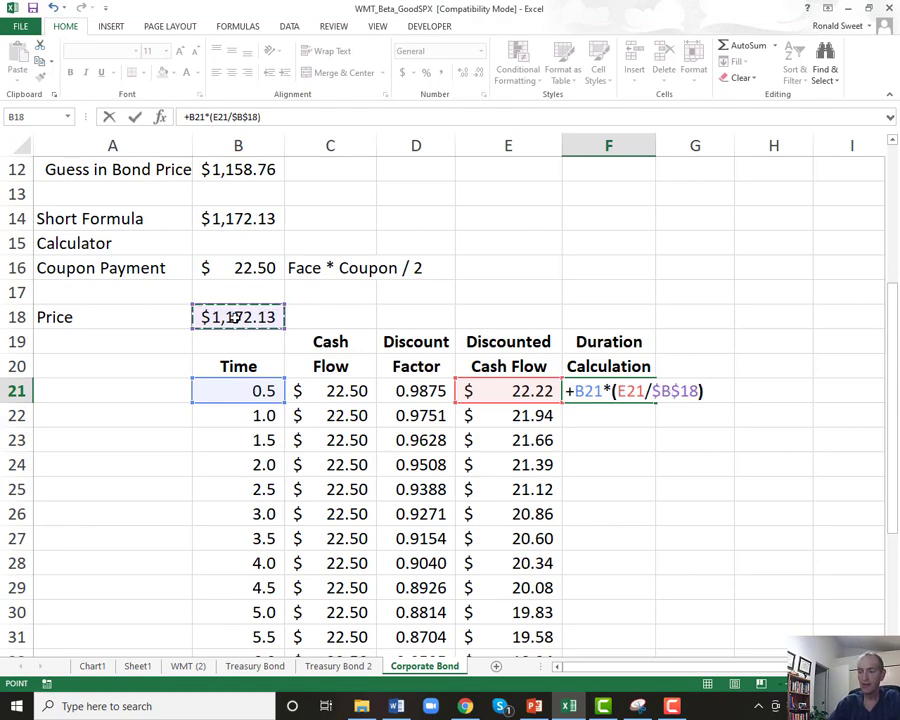
pyautogui.press('Return')
pyautogui.press('Up')
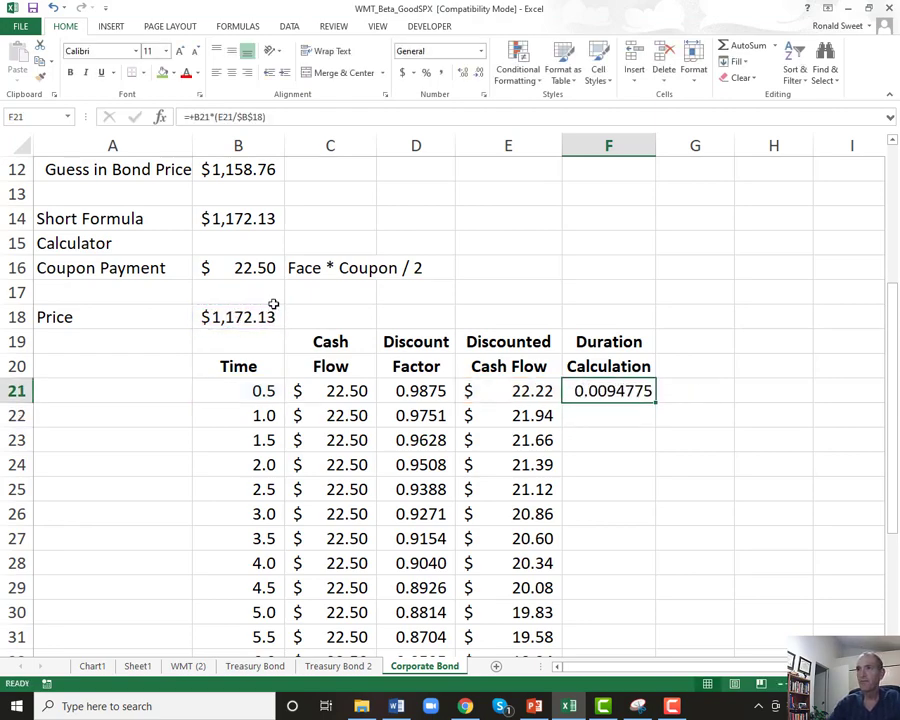
# Show the duration calculation in F21 in comma style with four decimals, and fill it down to F40.
pyautogui.click(443, 74)
pyautogui.click(466, 76)
pyautogui.click(466, 76)
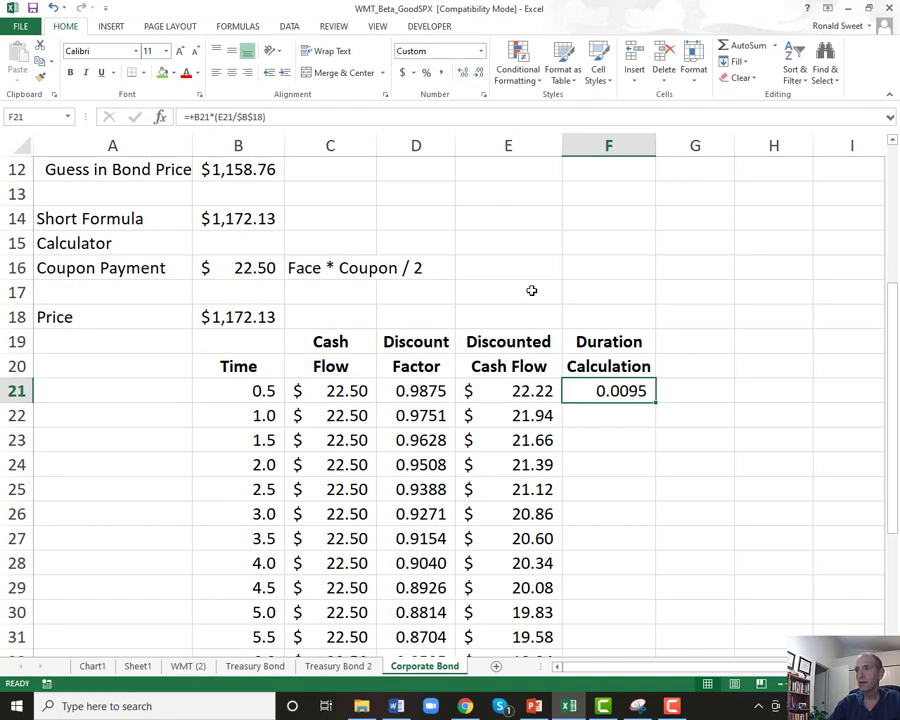
pyautogui.doubleClick(656, 403)
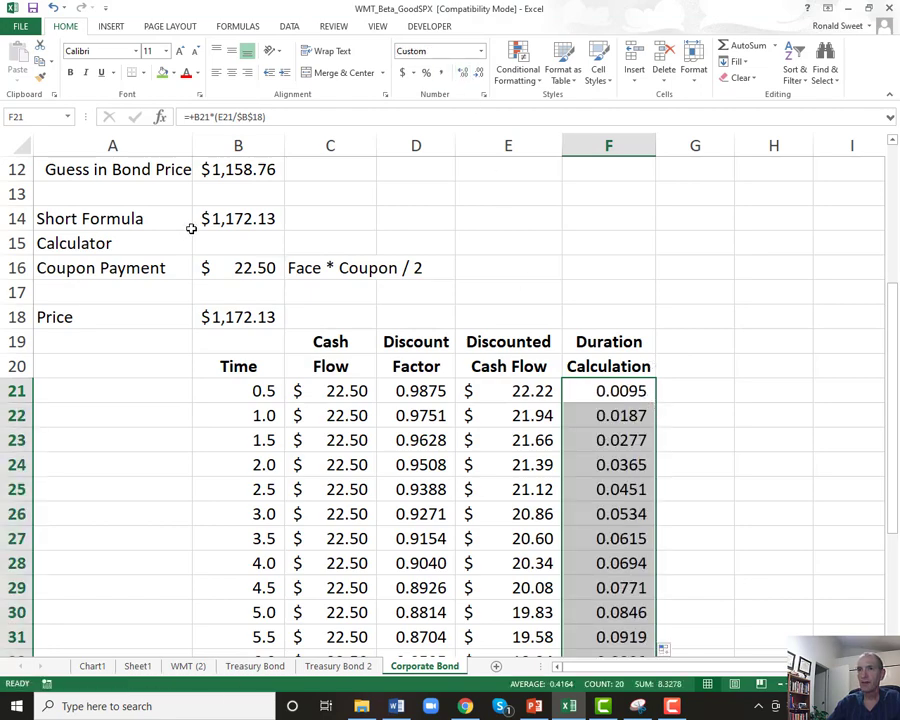
# Total the duration calculations in C10, beside the guess duration, with =SUM(F21:F40).
pyautogui.click(180, 240)
pyautogui.scroll(4, 186, 232)
pyautogui.click(329, 393)
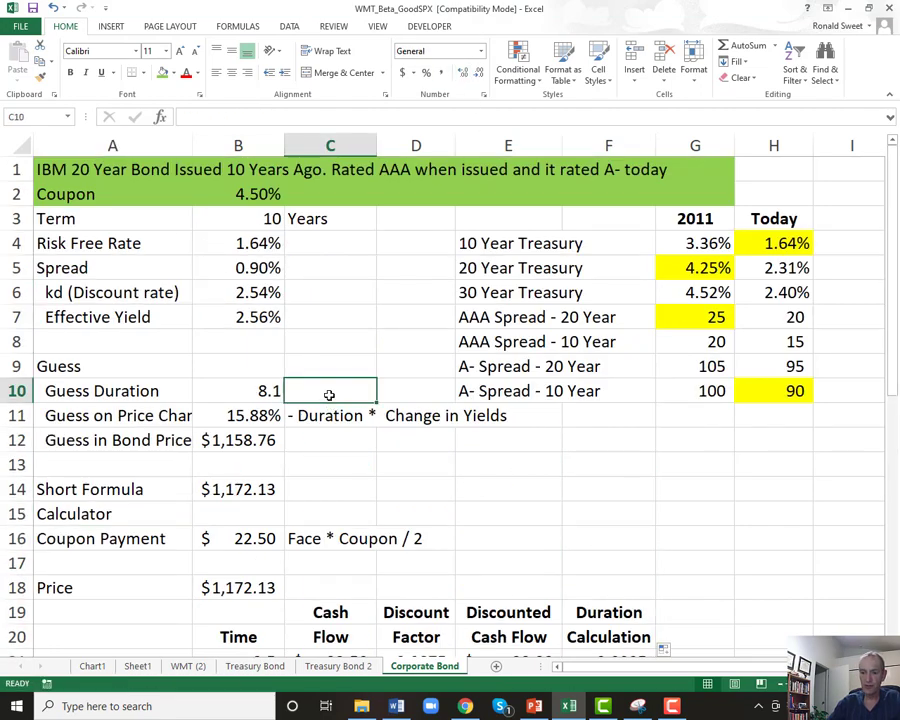
pyautogui.write('=sum(')
pyautogui.press('Right')
pyautogui.press('Right')
pyautogui.press('Right')
pyautogui.press('Down')
pyautogui.press('Down')
pyautogui.press('Down')
pyautogui.press('Down')
pyautogui.press('Down')
pyautogui.press('Down')
pyautogui.press('Down')
pyautogui.press('Down')
pyautogui.press('Down')
pyautogui.press('Down')
pyautogui.press('Down')
pyautogui.press('Down')
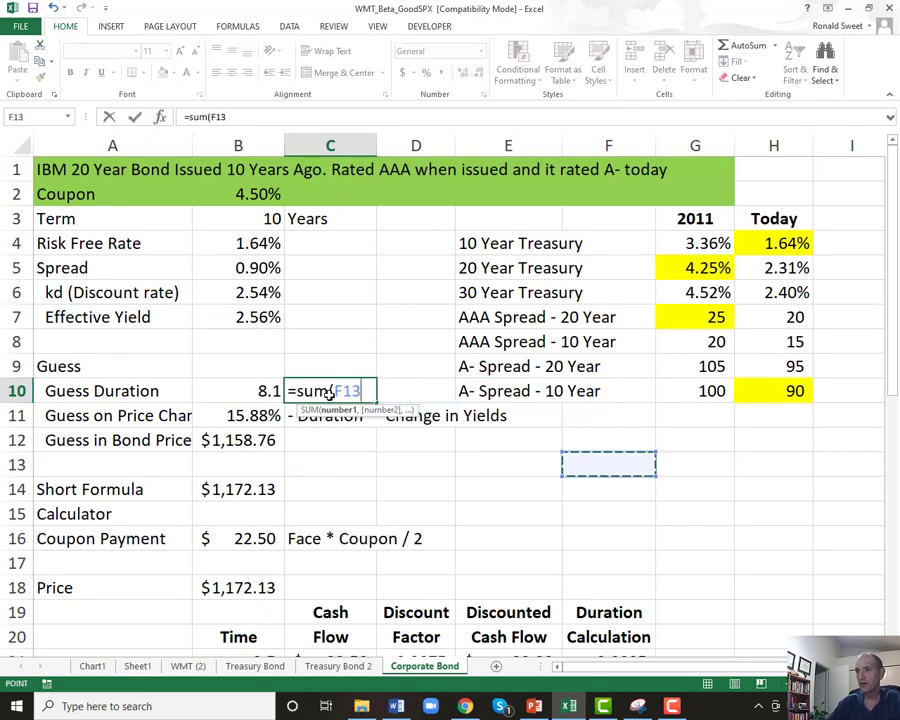
pyautogui.press('Up')
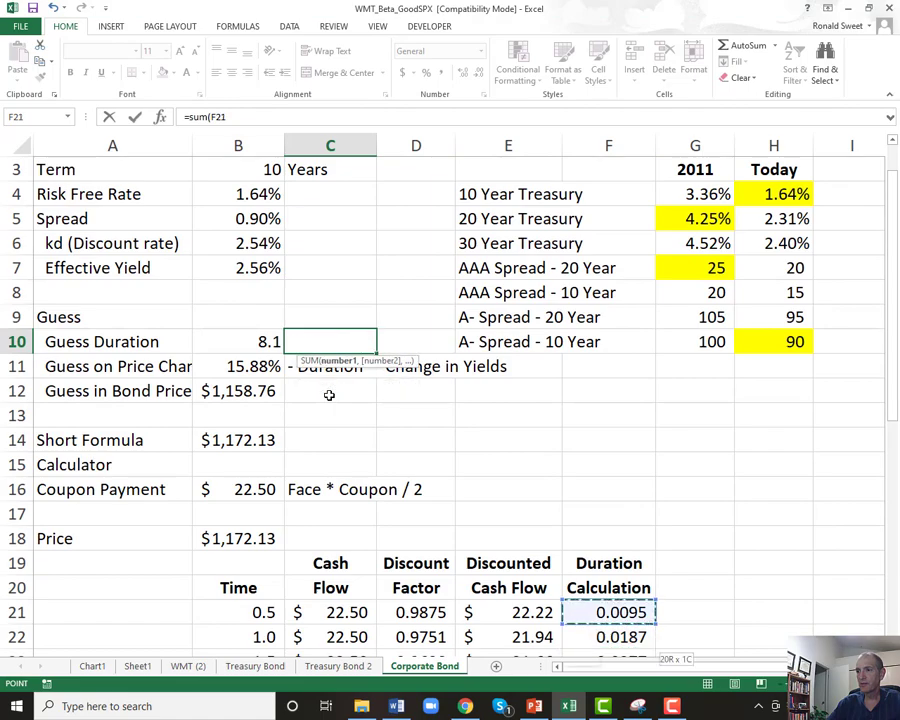
pyautogui.hotkey('ctrl', 'shift', 'Down')
pyautogui.press('Return')
pyautogui.press('Up')
pyautogui.press('Up')
pyautogui.press('Up')
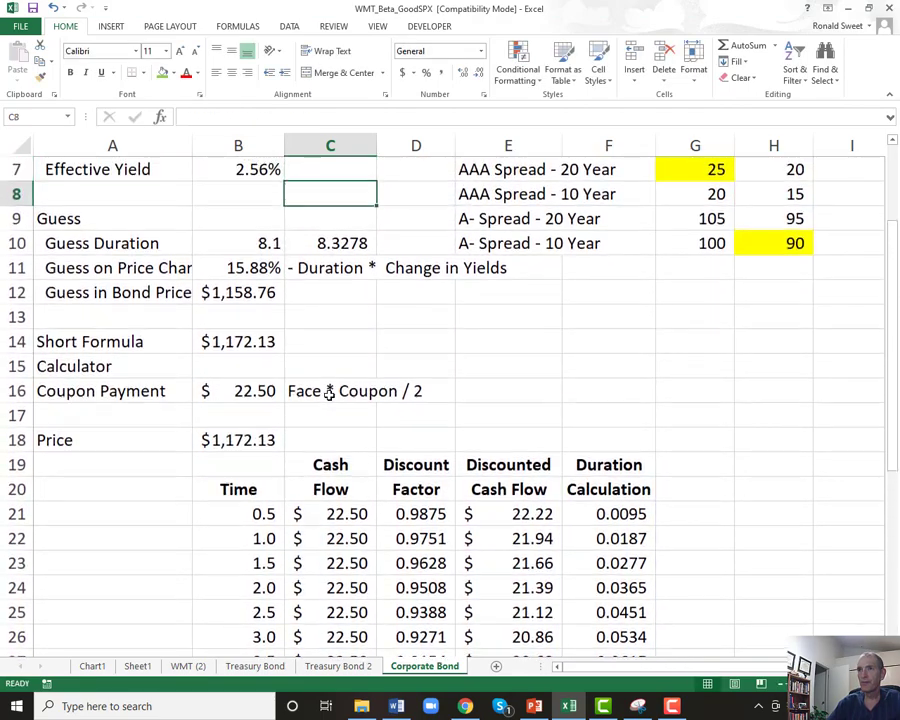
pyautogui.press('Down')
pyautogui.press('Down')
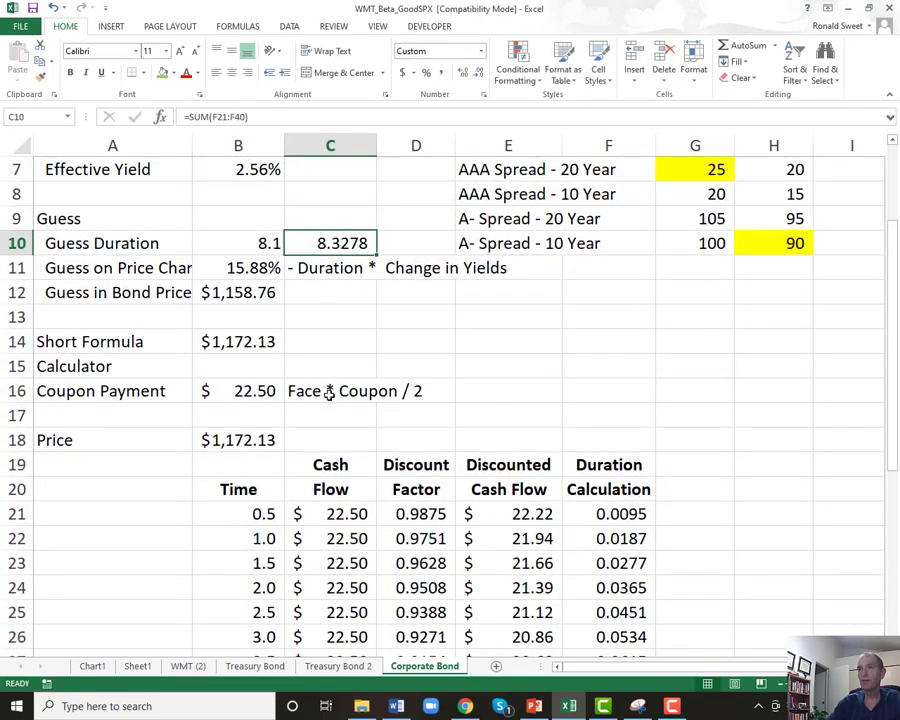
# Show C10 with two decimals, and link the guess duration in B10 to it with the formula +C10.
pyautogui.click(428, 76)
pyautogui.press('Left')
pyautogui.write('+c10')
pyautogui.press('Return')
# Compare the recalculated guess bond price in B12 with the short formula price in B14 and the summed price in B18.
pyautogui.press('Up')
pyautogui.press('Down')
pyautogui.press('Down')
pyautogui.press('Down')
pyautogui.press('Down')
pyautogui.press('Up')
pyautogui.press('Up')
pyautogui.press('Up')
pyautogui.press('Down')
pyautogui.press('Down')
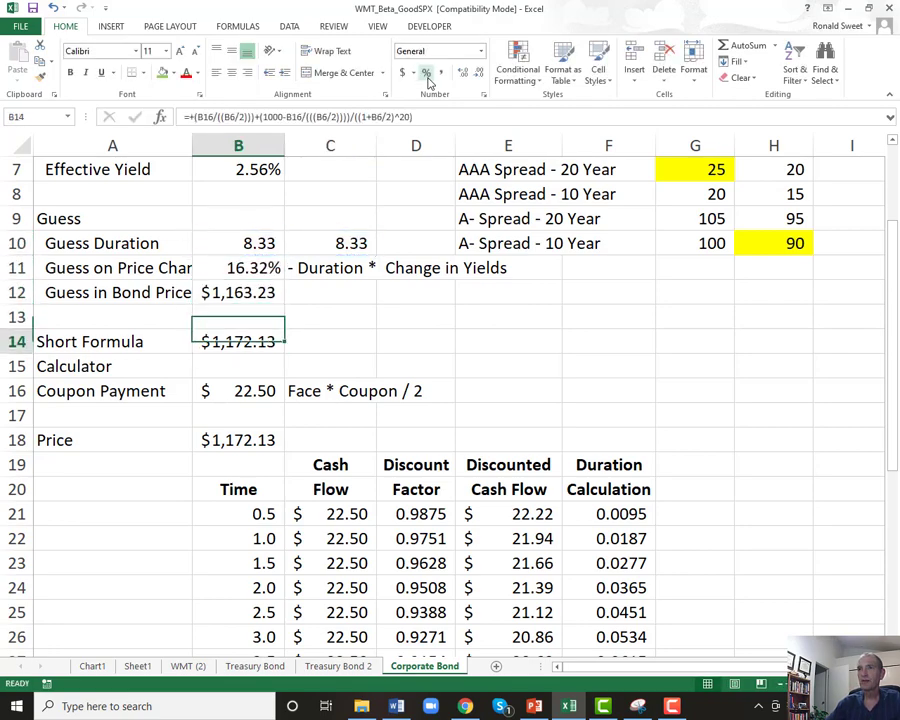
pyautogui.press('Up')
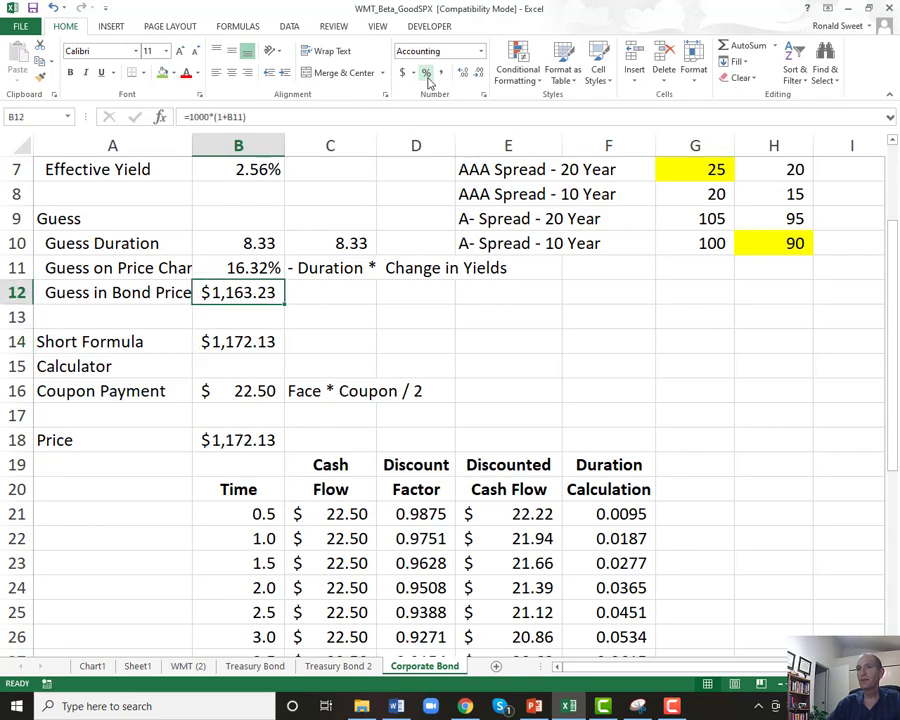
pyautogui.press('Down')
pyautogui.press('Down')
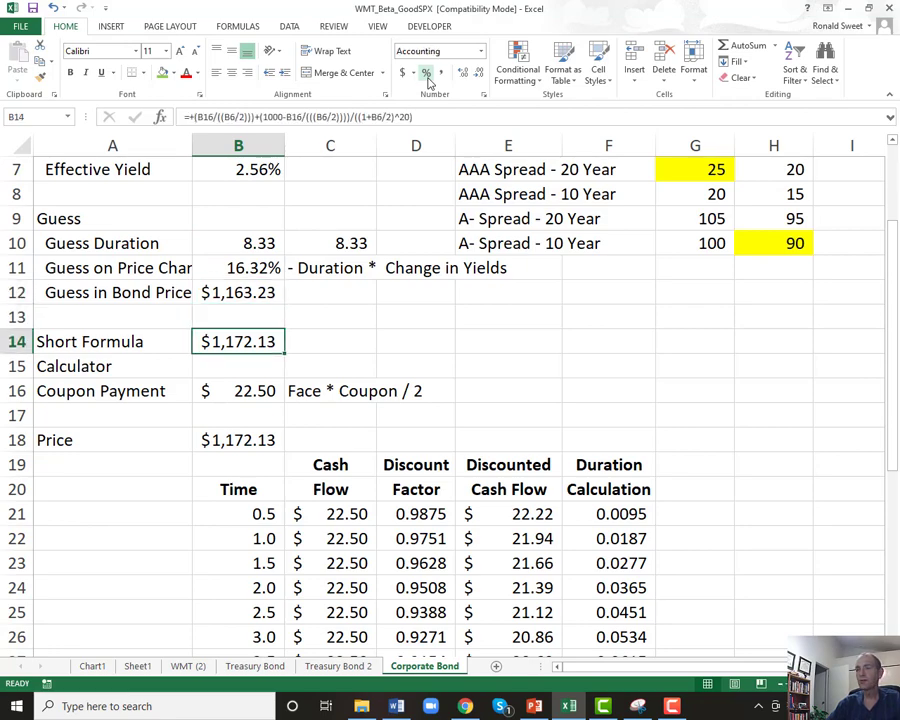
pyautogui.press('Down')
pyautogui.press('Down')
pyautogui.press('Down')
pyautogui.press('Down')
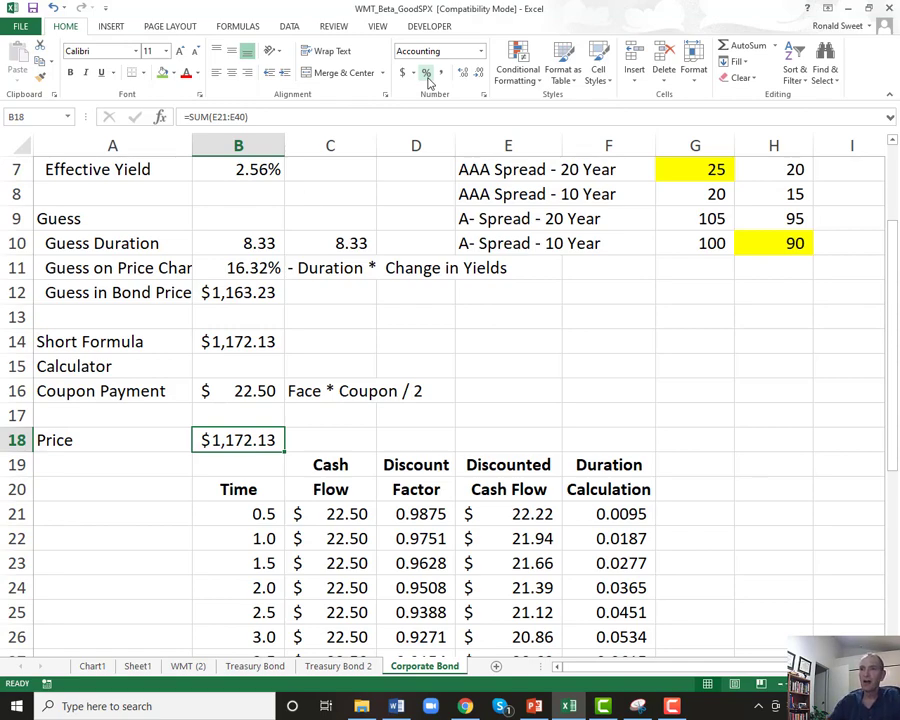
# Review the three valuation approaches: the discounted cash flow table, the duration-based guess in rows 9 to 12, and the short formula in row 14.
pyautogui.moveTo(239, 458); pyautogui.dragTo(549, 625)
pyautogui.click(580, 486)
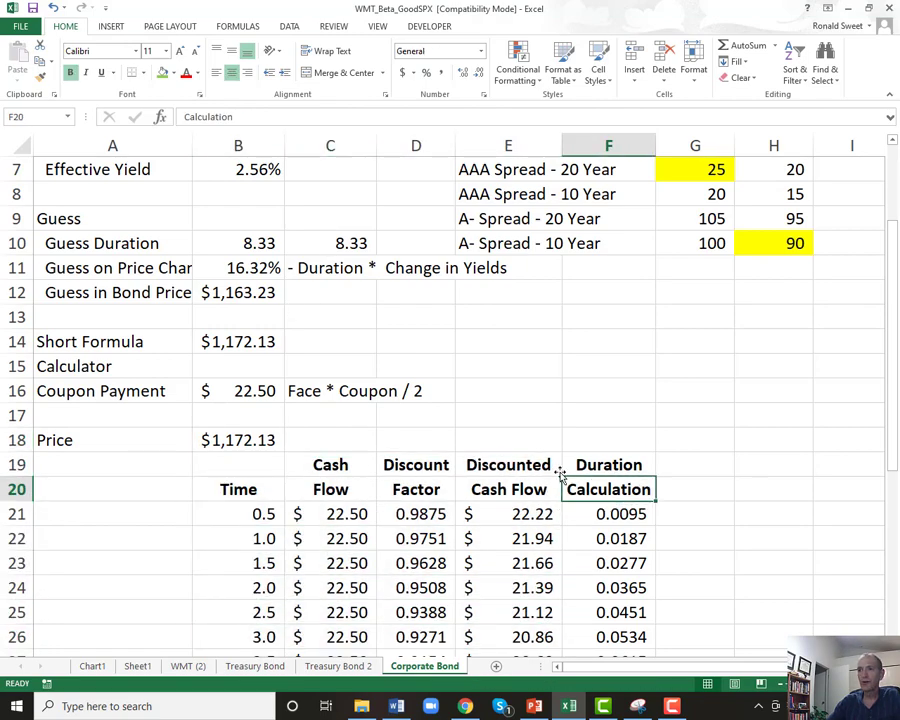
pyautogui.click(208, 338)
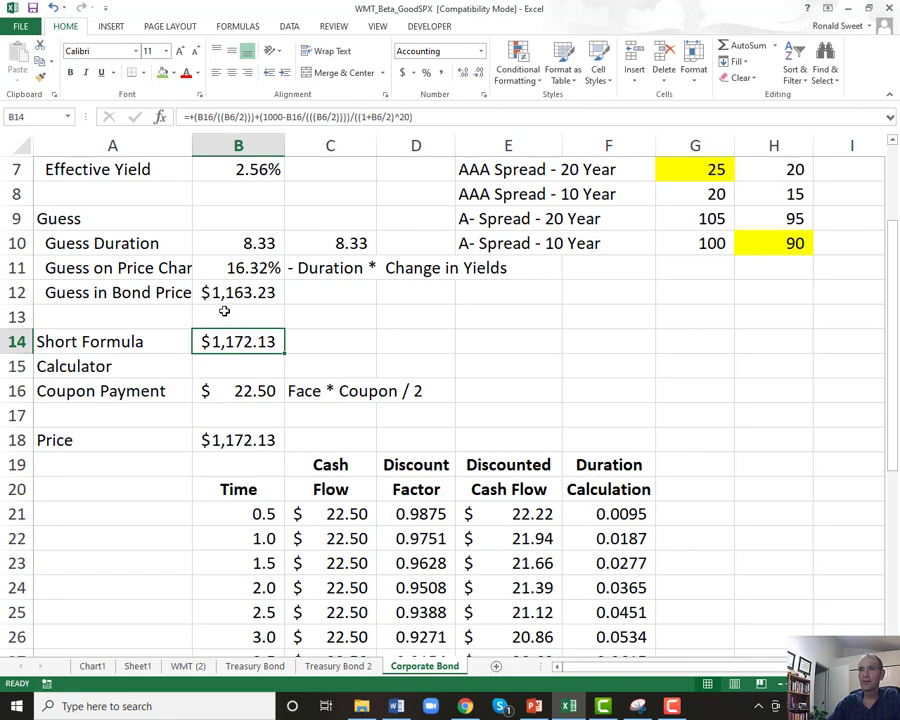
pyautogui.press('Up')
pyautogui.press('Up')
pyautogui.click(219, 458)
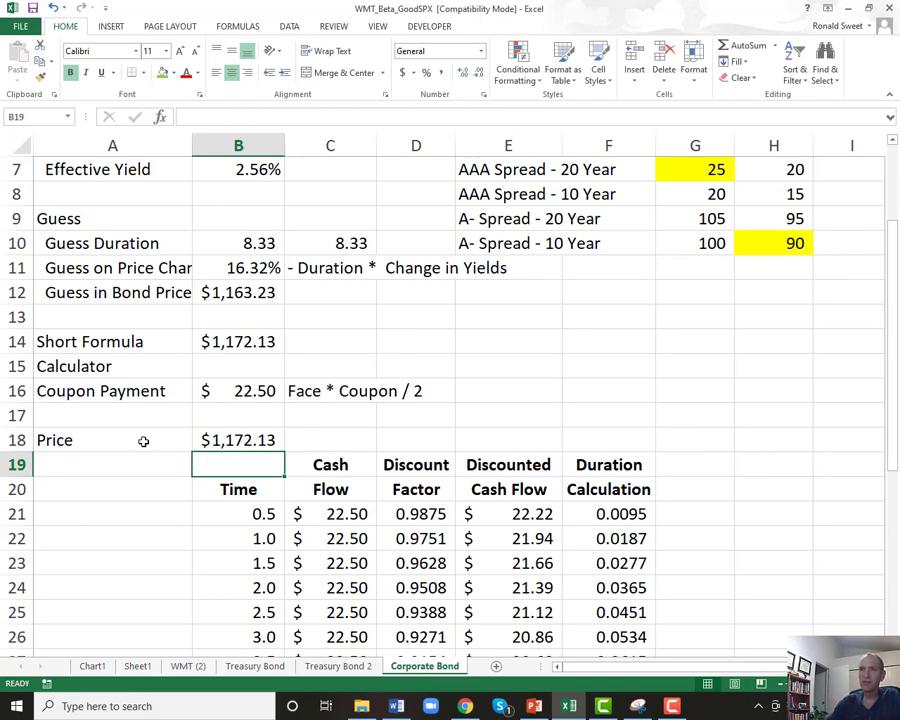
pyautogui.moveTo(66, 245); pyautogui.dragTo(458, 290)
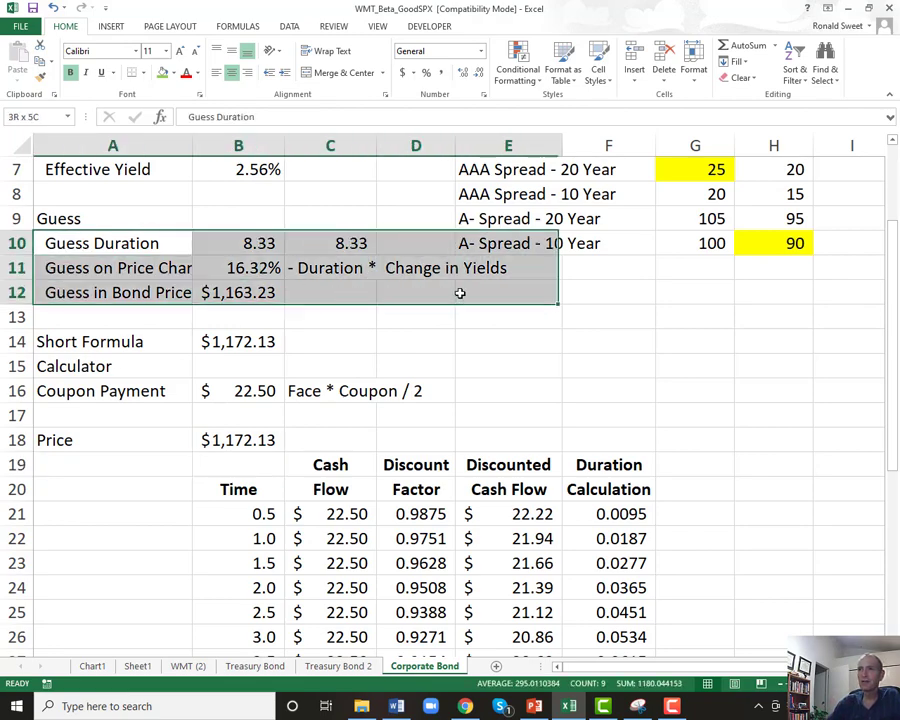
pyautogui.click(150, 240)
pyautogui.moveTo(72, 218); pyautogui.dragTo(498, 293)
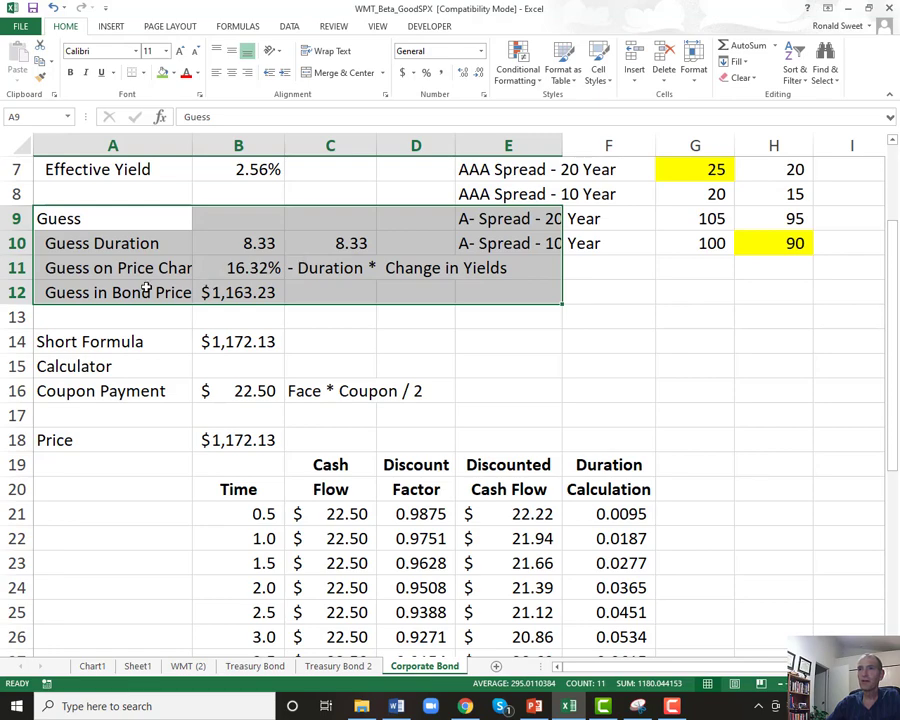
pyautogui.moveTo(100, 341); pyautogui.dragTo(263, 341)
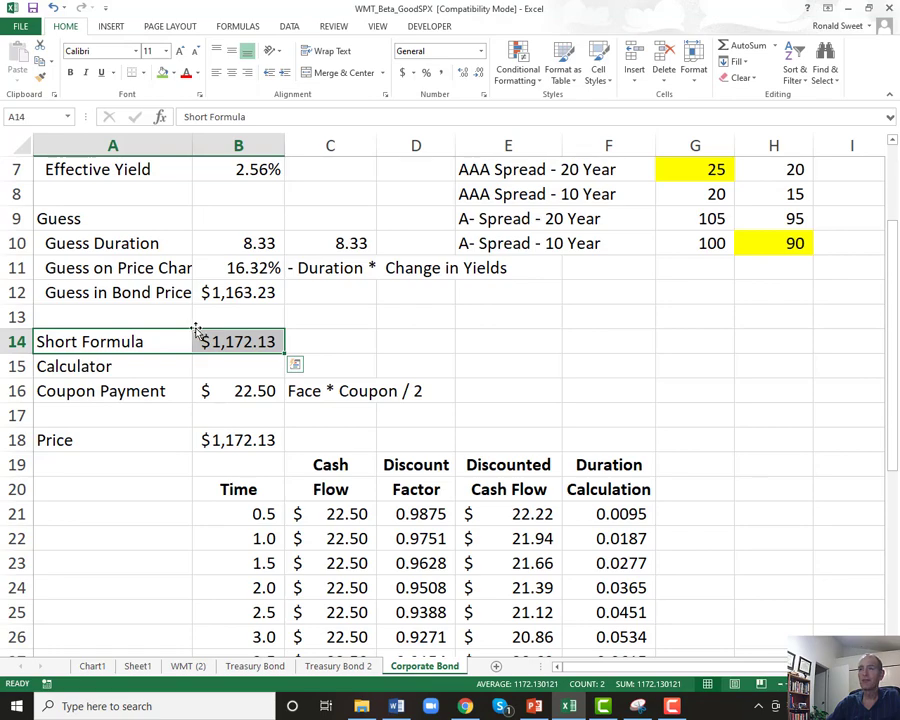
pyautogui.click(146, 341)
pyautogui.moveTo(146, 341); pyautogui.dragTo(249, 342)
pyautogui.scroll(2, 164, 335)
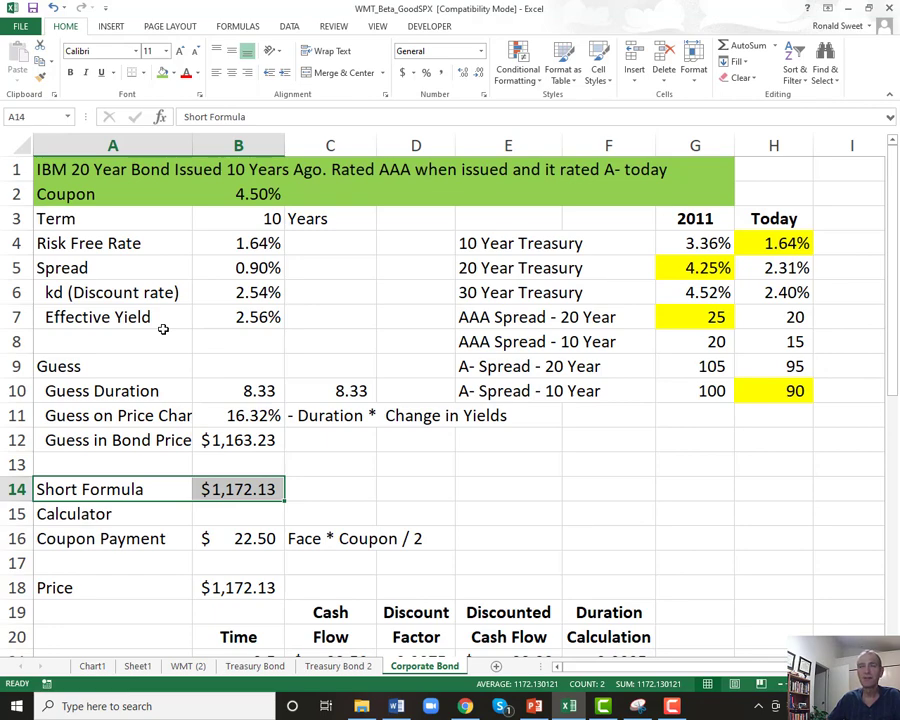
# Add a new worksheet and name it Corporate Bond 2.
pyautogui.click(496, 666)
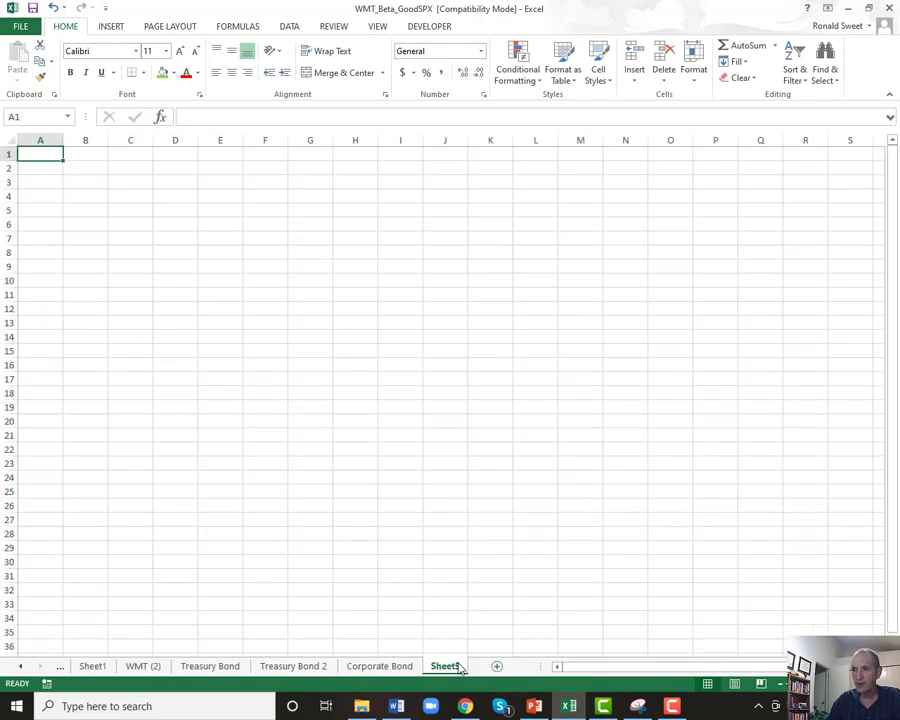
pyautogui.doubleClick(446, 665)
pyautogui.write('Corpora')
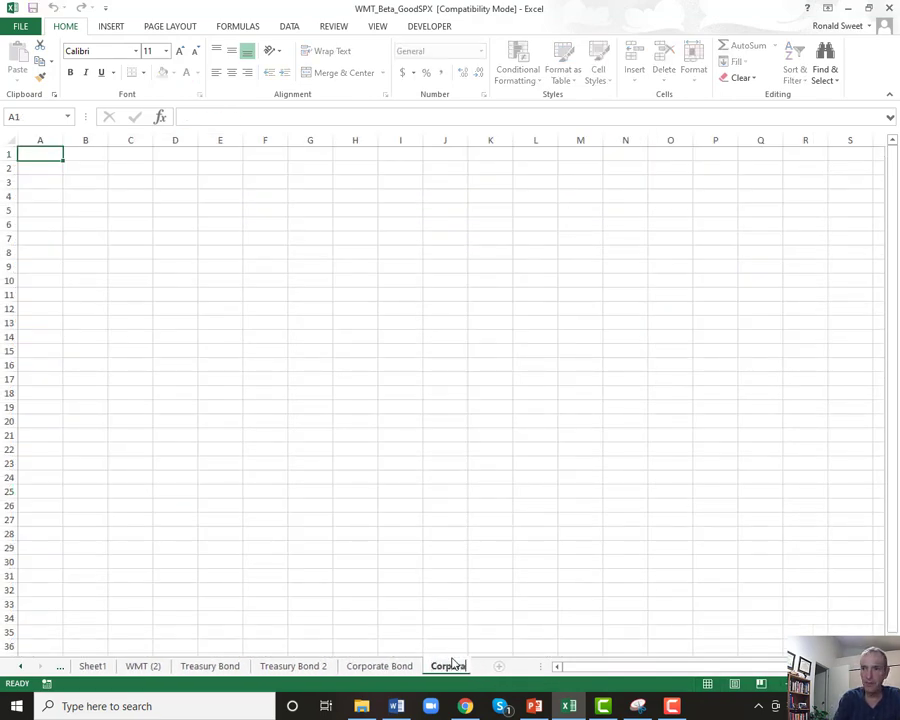
pyautogui.write('te Bond 2')
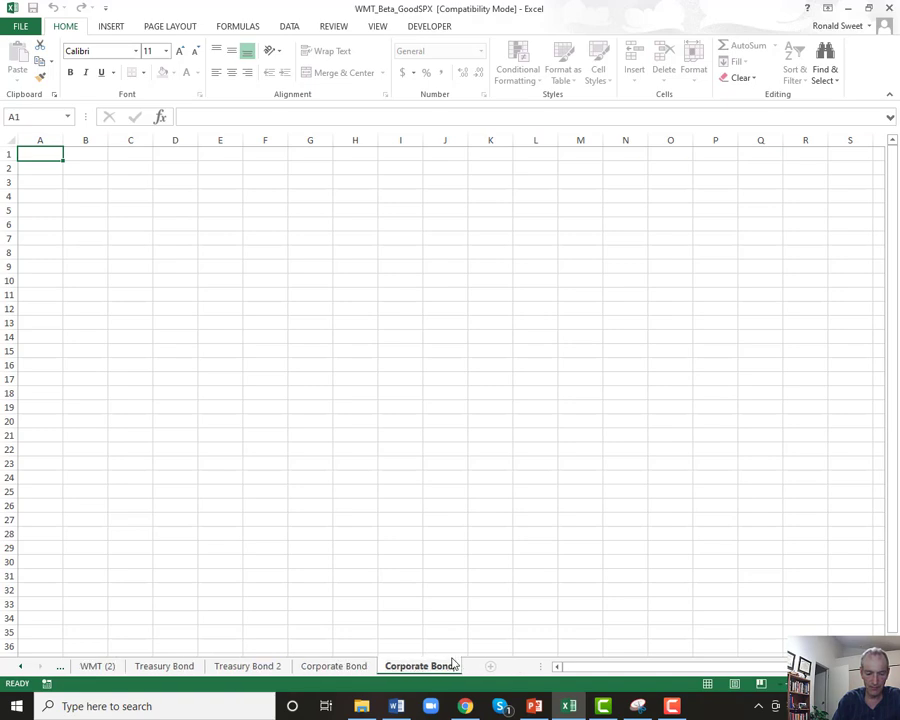
pyautogui.press('Return')
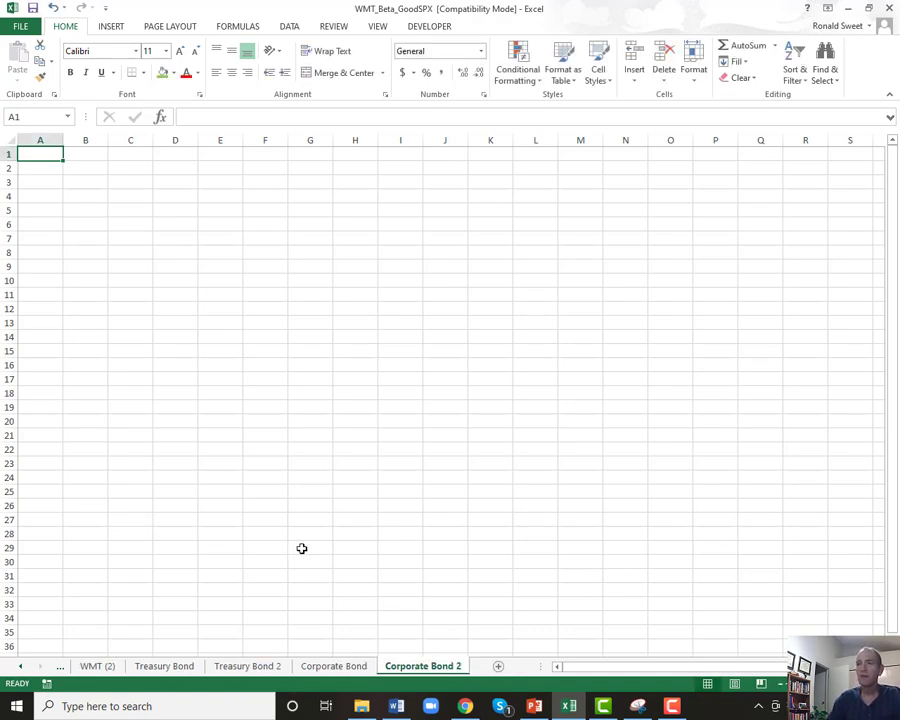
# Enter the heading "50 Year Bond issued 20 years ago. AA rated at issuance and BBB- rated today" in A1.
pyautogui.scroll(6, 301, 548)
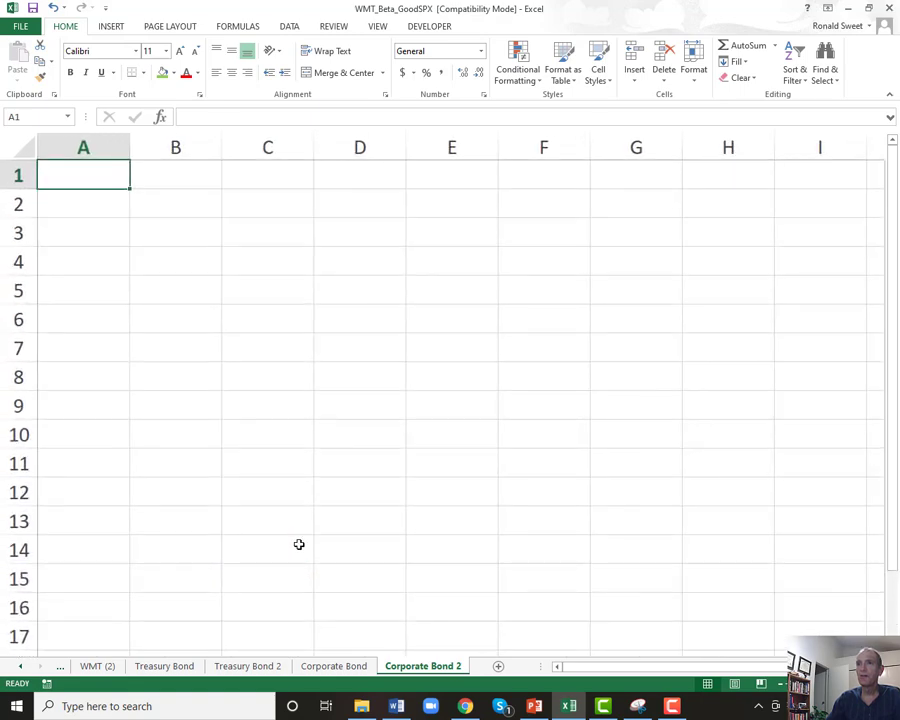
pyautogui.scroll(-2, 295, 545)
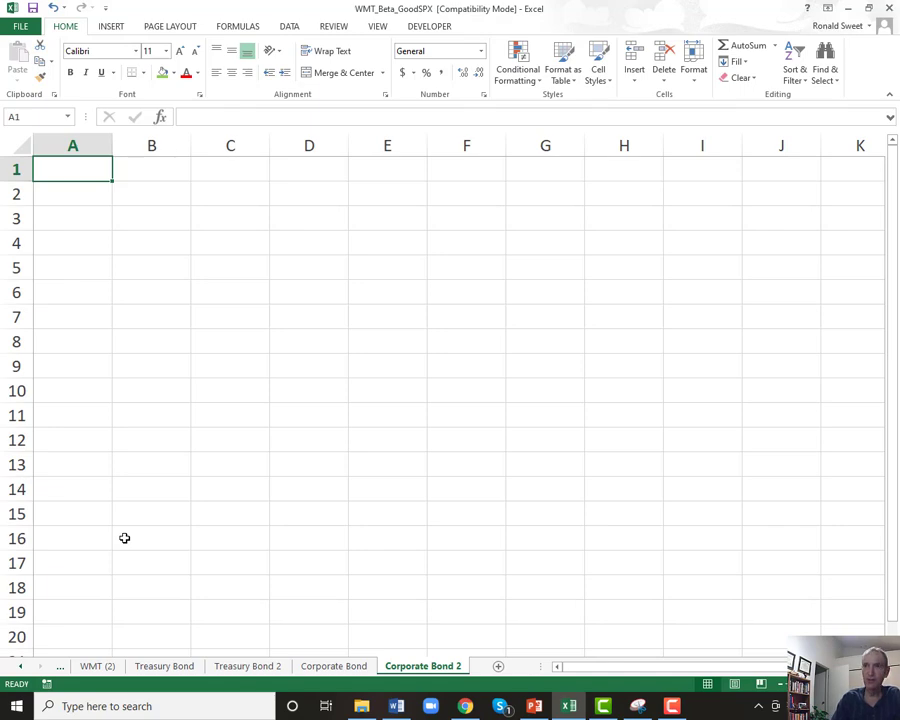
pyautogui.write('50 Year Bond issued')
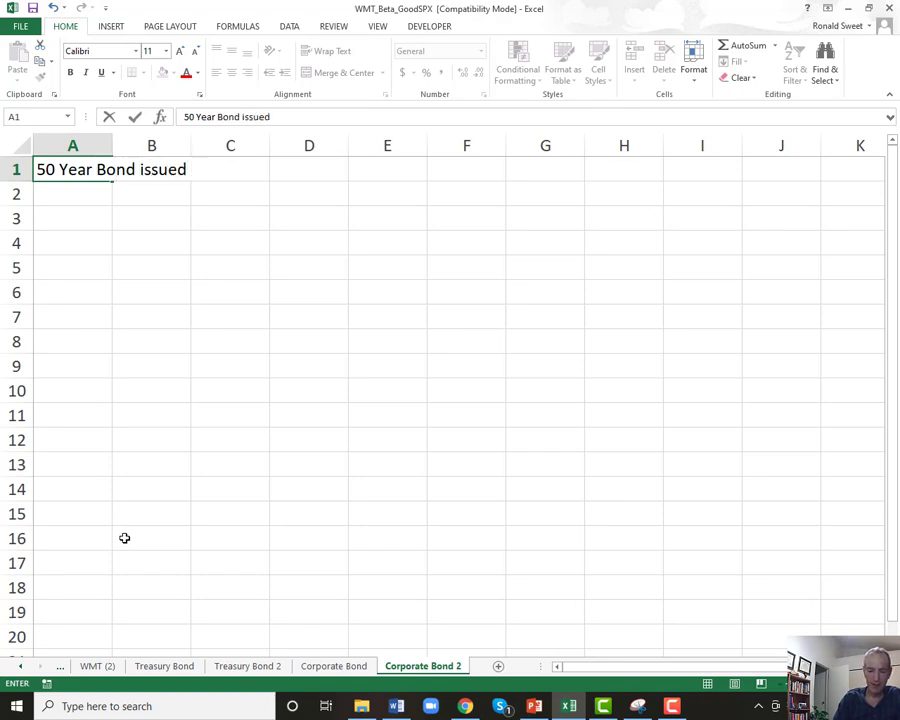
pyautogui.write('20 years a')
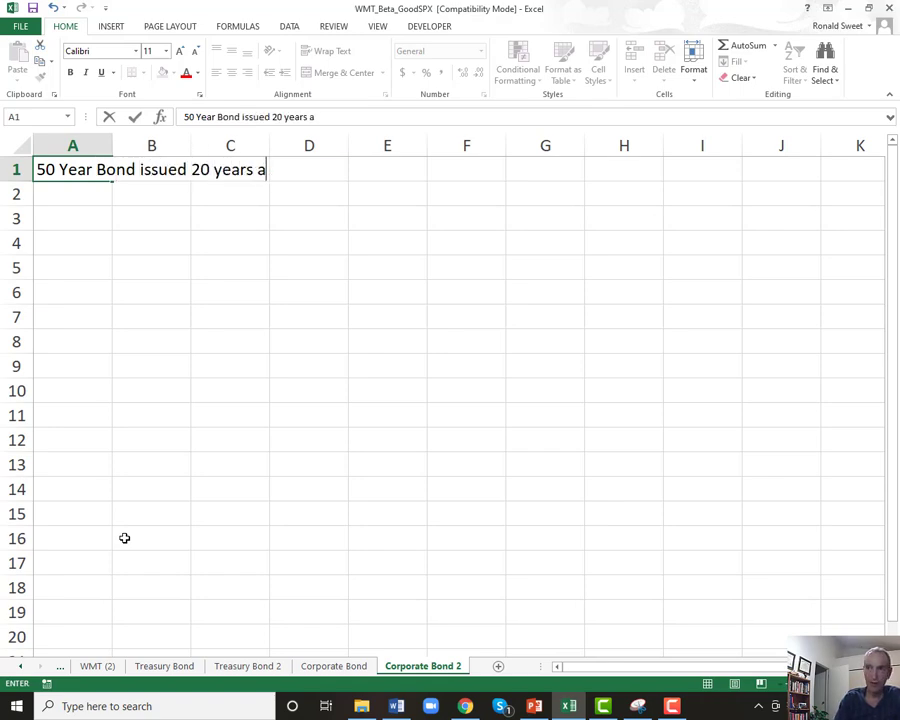
pyautogui.write('go. AA rated at issuance and BBB- rated today')
pyautogui.press('Return')
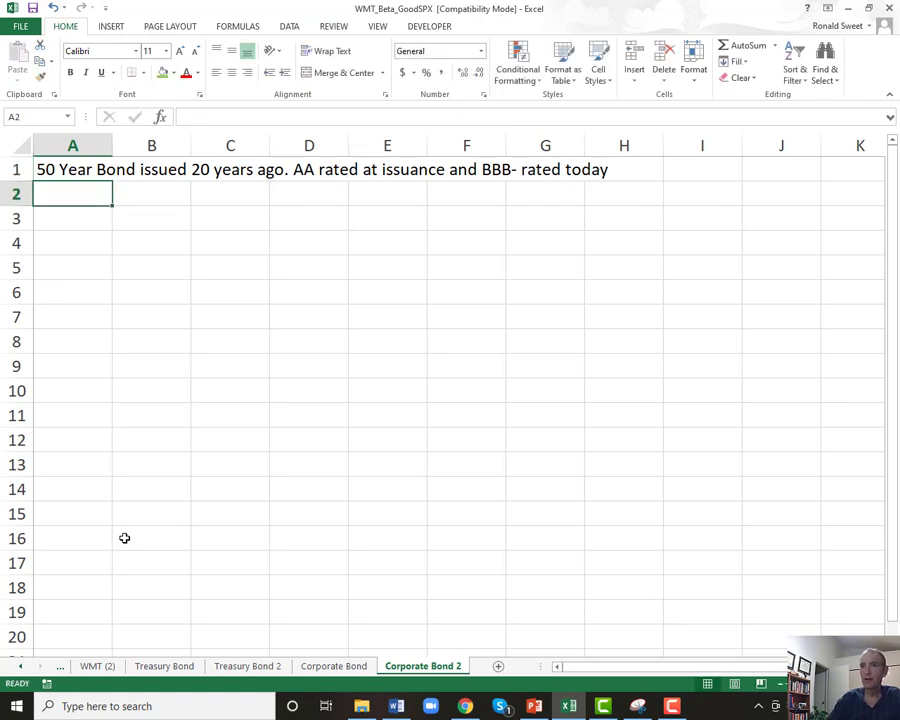
# Copy the Treasury rate and spread table E3:H10 from Corporate Bond and paste only its values at F4 of Corporate Bond 2.
pyautogui.click(316, 667)
pyautogui.moveTo(529, 218); pyautogui.dragTo(742, 391)
pyautogui.hotkey('ctrl', 'c')
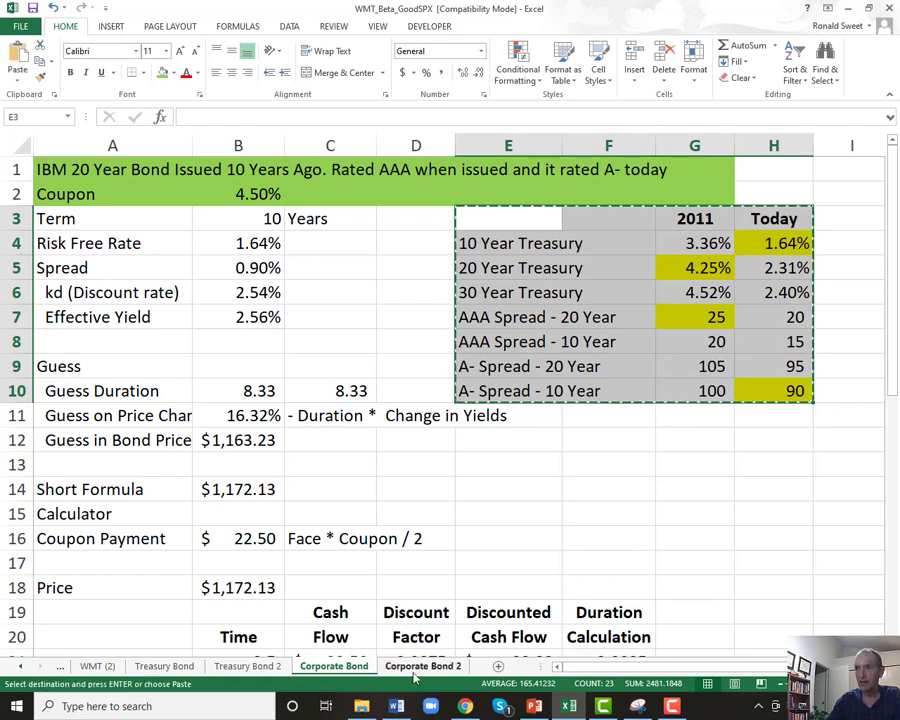
pyautogui.click(423, 666)
pyautogui.click(455, 234)
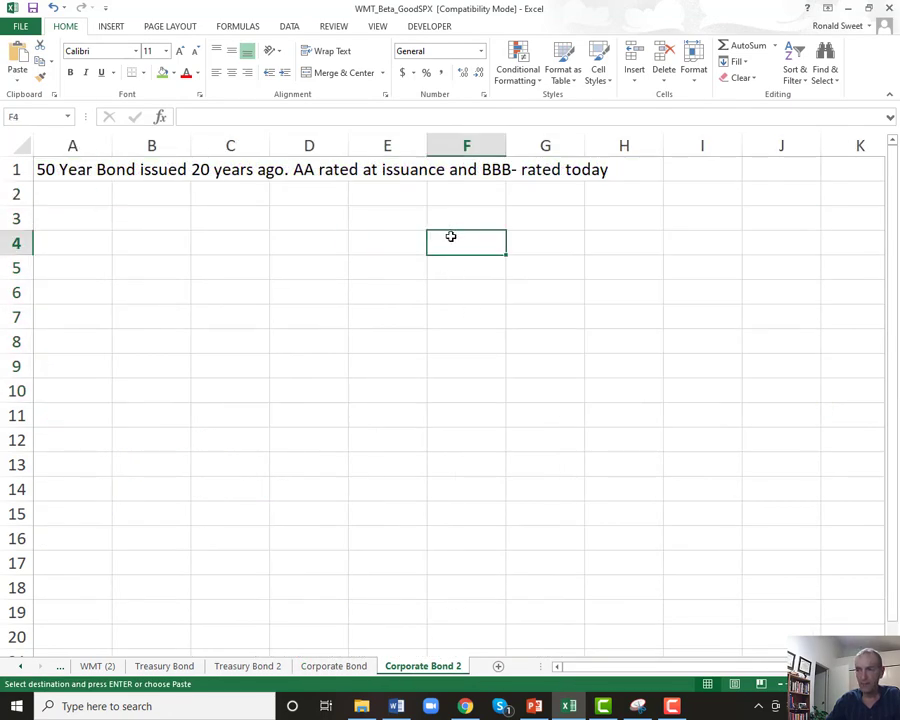
pyautogui.rightClick(448, 240)
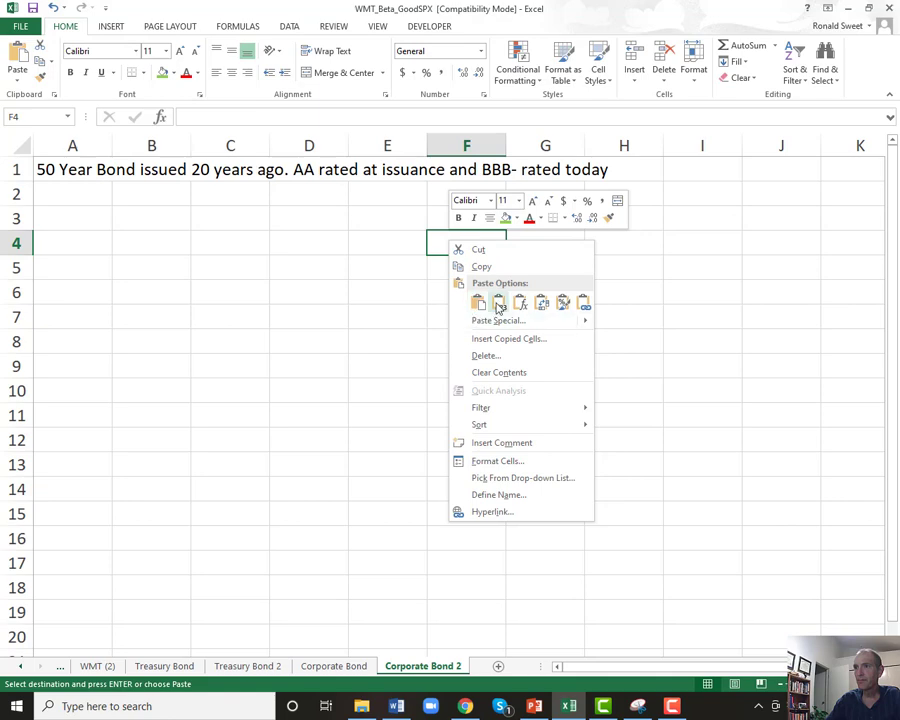
pyautogui.click(498, 305)
# Make the column headings 2011 and Today in H4:I4 bold and centred.
pyautogui.moveTo(616, 242); pyautogui.dragTo(672, 240)
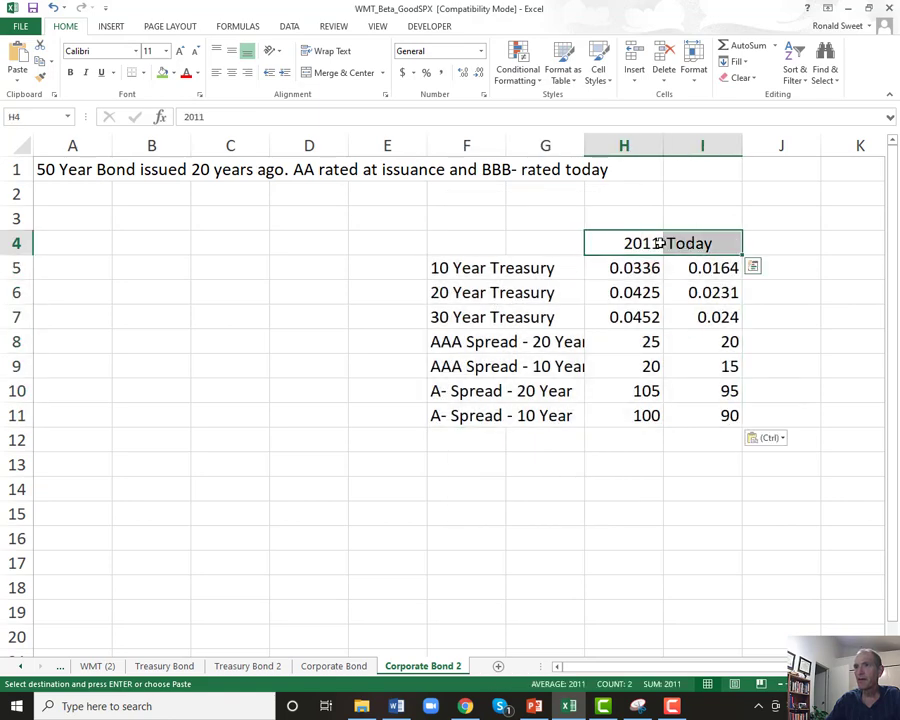
pyautogui.click(70, 72)
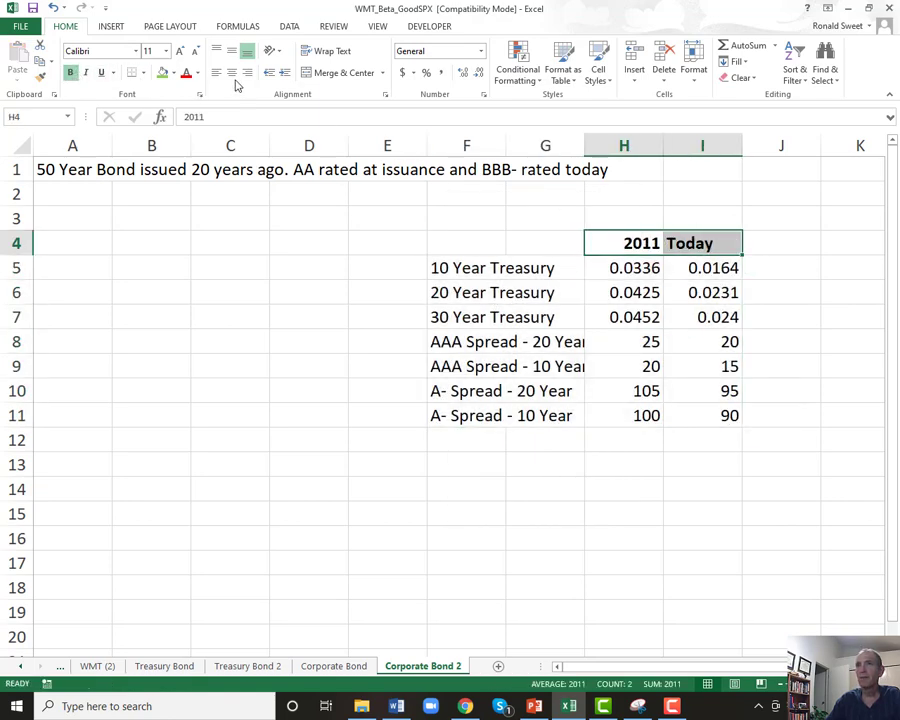
pyautogui.click(231, 72)
# Relabel the Treasury rows in F5:F7 as 20 Year Treasury, 30 Year Treasury and 50 Year Treasury.
pyautogui.click(444, 268)
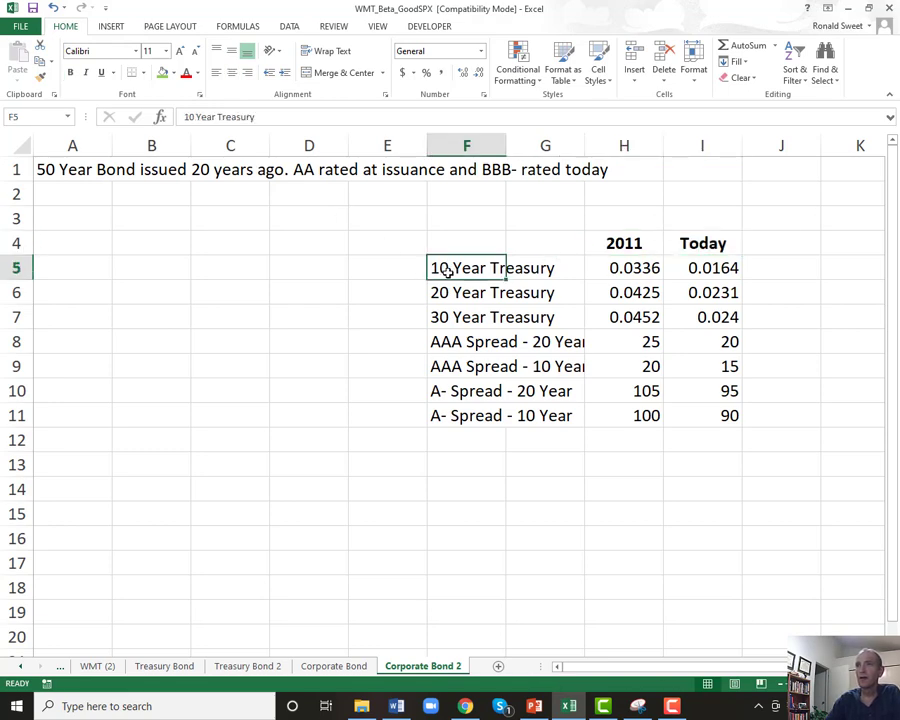
pyautogui.doubleClick(446, 269)
pyautogui.press('BackSpace')
pyautogui.write('2')
pyautogui.press('Return')
pyautogui.press('F2')
pyautogui.press('Home')
pyautogui.press('Delete')
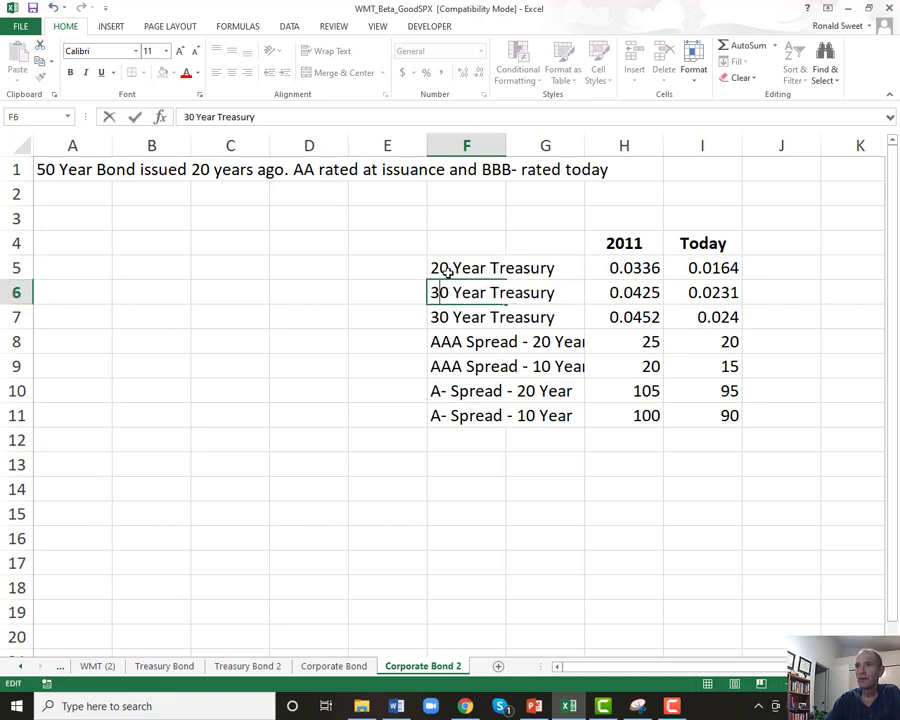
pyautogui.write('3')
pyautogui.press('Return')
pyautogui.press('F2')
pyautogui.press('Home')
pyautogui.press('Delete')
pyautogui.write('5')
pyautogui.press('Return')
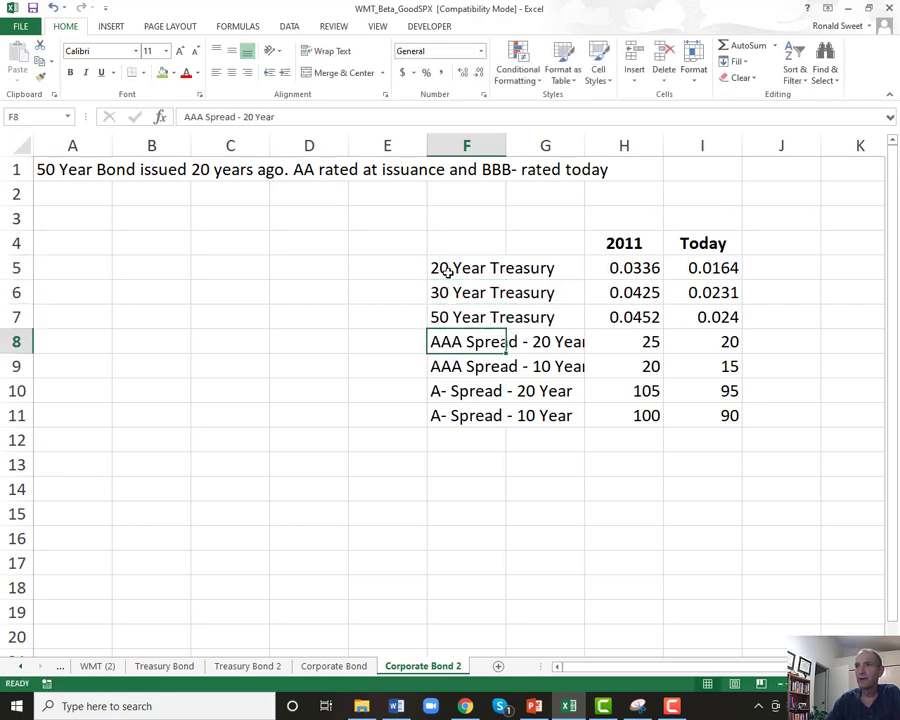
# Change the maturities in the AAA spread labels to 50 Year in F8 and 30 Year in F9.
pyautogui.press('F2')
pyautogui.press('Left')
pyautogui.press('Left')
pyautogui.press('Left')
pyautogui.press('Left')
pyautogui.press('Left')
pyautogui.press('Left')
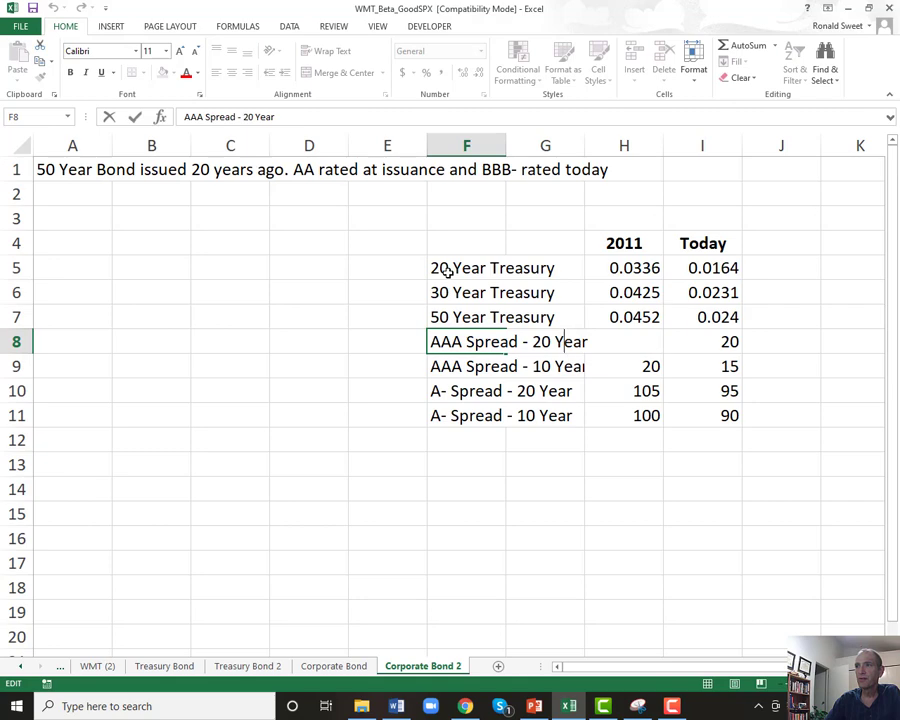
pyautogui.press('BackSpace')
pyautogui.write('5')
pyautogui.press('Return')
pyautogui.press('F2')
pyautogui.press('Left')
pyautogui.press('Left')
pyautogui.press('Left')
pyautogui.press('Left')
pyautogui.press('Left')
pyautogui.press('Left')
pyautogui.press('BackSpace')
pyautogui.write('3')
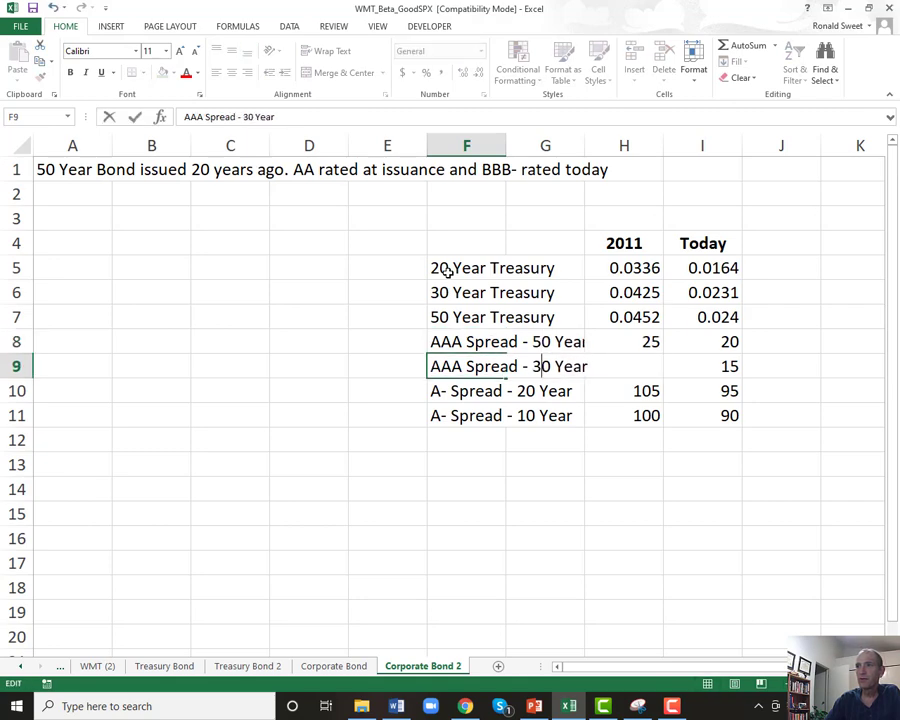
pyautogui.press('Return')
# Change the maturities in the A- spread labels to 50 Year in F10 and 30 Year in F11.
pyautogui.press('F2')
pyautogui.press('Left')
pyautogui.press('Left')
pyautogui.press('Left')
pyautogui.press('Left')
pyautogui.press('Left')
pyautogui.press('Left')
pyautogui.press('BackSpace')
pyautogui.write('5')
pyautogui.press('Return')
pyautogui.press('F2')
pyautogui.press('Left')
pyautogui.press('Left')
pyautogui.press('Left')
pyautogui.press('Left')
pyautogui.press('Left')
pyautogui.press('Left')
pyautogui.press('BackSpace')
pyautogui.write('3')
pyautogui.press('Return')
# Change the rating in the spread labels in F8 and F9 to AA.
pyautogui.press('Up')
pyautogui.press('Up')
pyautogui.press('Up')
pyautogui.press('Up')
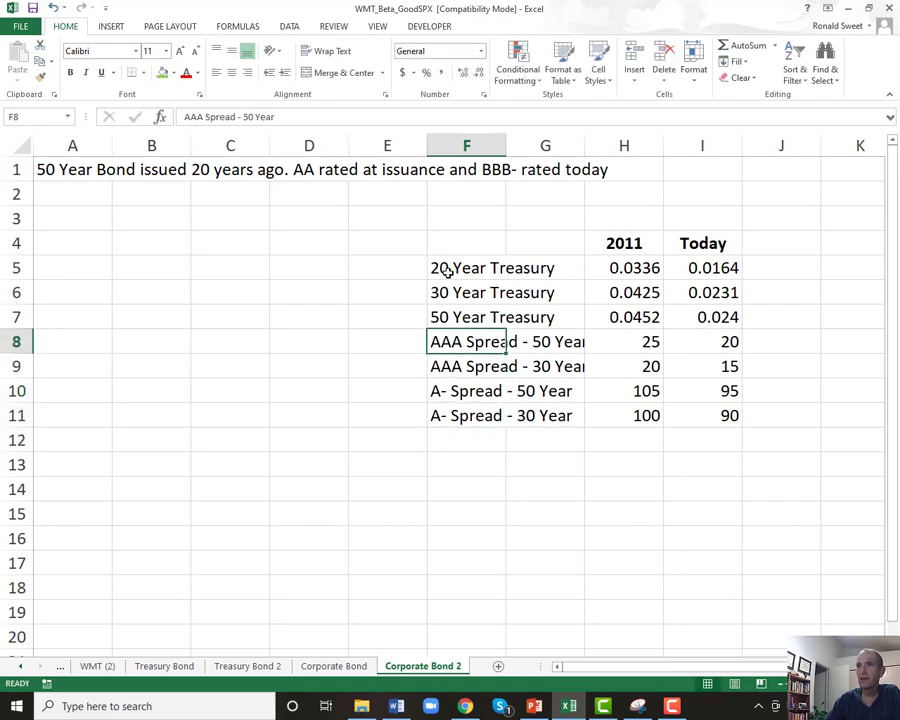
pyautogui.press('F2')
pyautogui.press('Home')
pyautogui.press('Delete')
pyautogui.press('Return')
pyautogui.press('F2')
pyautogui.press('Home')
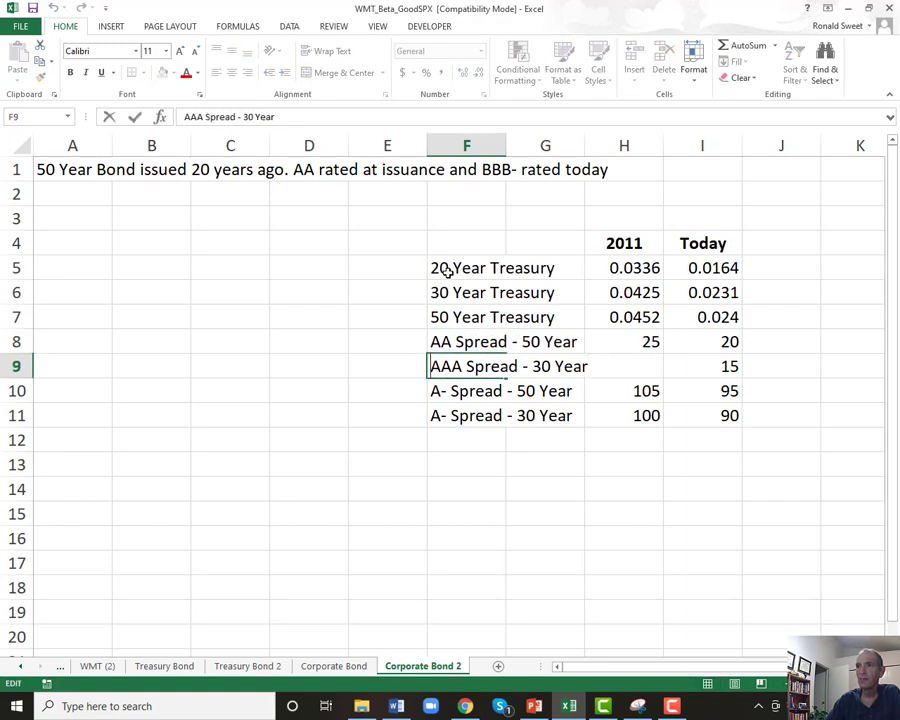
pyautogui.press('Delete')
pyautogui.press('Return')
# Change the rating in the spread labels in F10 and F11 to BBB-.
pyautogui.press('F2')
pyautogui.press('Home')
pyautogui.press('Delete')
pyautogui.write('BBB')
pyautogui.press('Return')
pyautogui.press('F2')
pyautogui.press('Home')
pyautogui.press('Delete')
pyautogui.write('BBB')
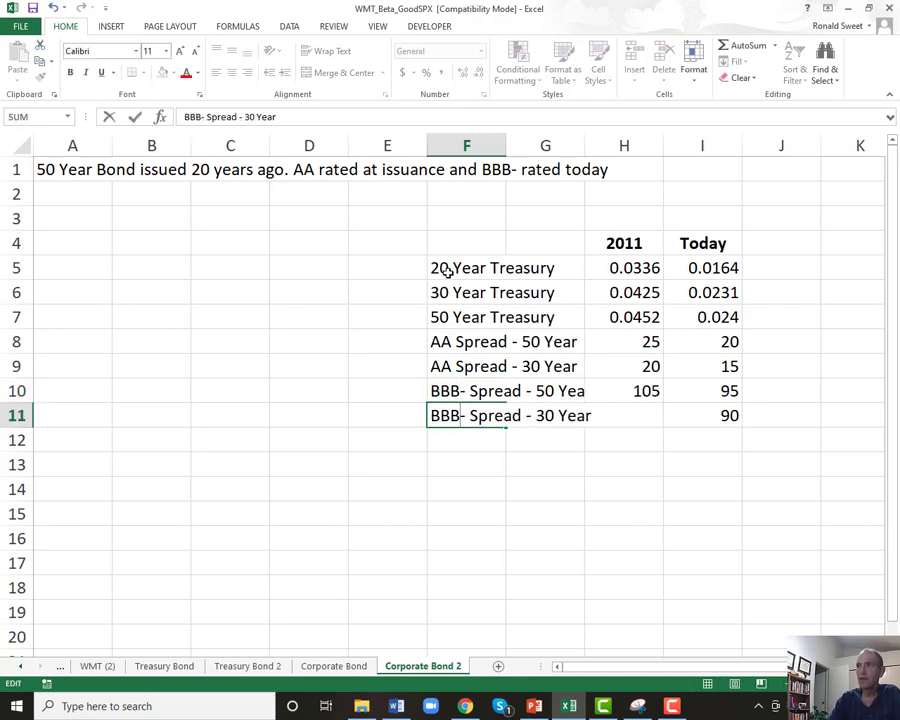
pyautogui.press('Return')
# Format the Treasury yields in H5:I7 as percentages with two decimals.
pyautogui.press('Up')
pyautogui.press('Right')
pyautogui.press('Right')
pyautogui.press('Up')
pyautogui.press('Up')
pyautogui.press('Up')
pyautogui.press('Up')
pyautogui.press('Up')
pyautogui.press('Up')
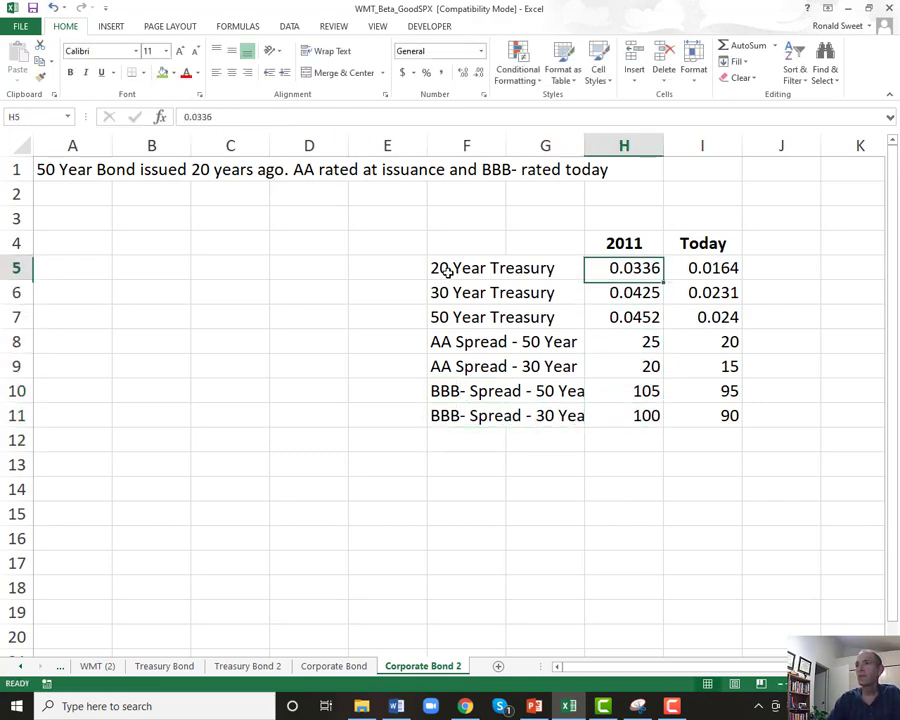
pyautogui.hotkey('shift', 'Right')
pyautogui.hotkey('shift', 'Down')
pyautogui.hotkey('shift', 'Down')
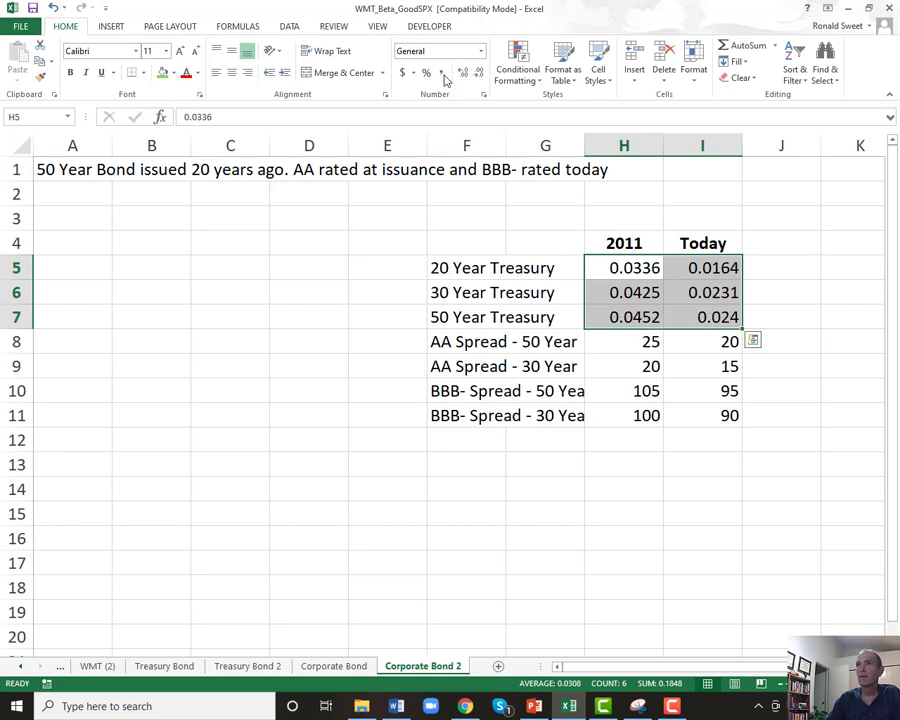
pyautogui.click(427, 73)
pyautogui.click(463, 73)
pyautogui.click(463, 73)
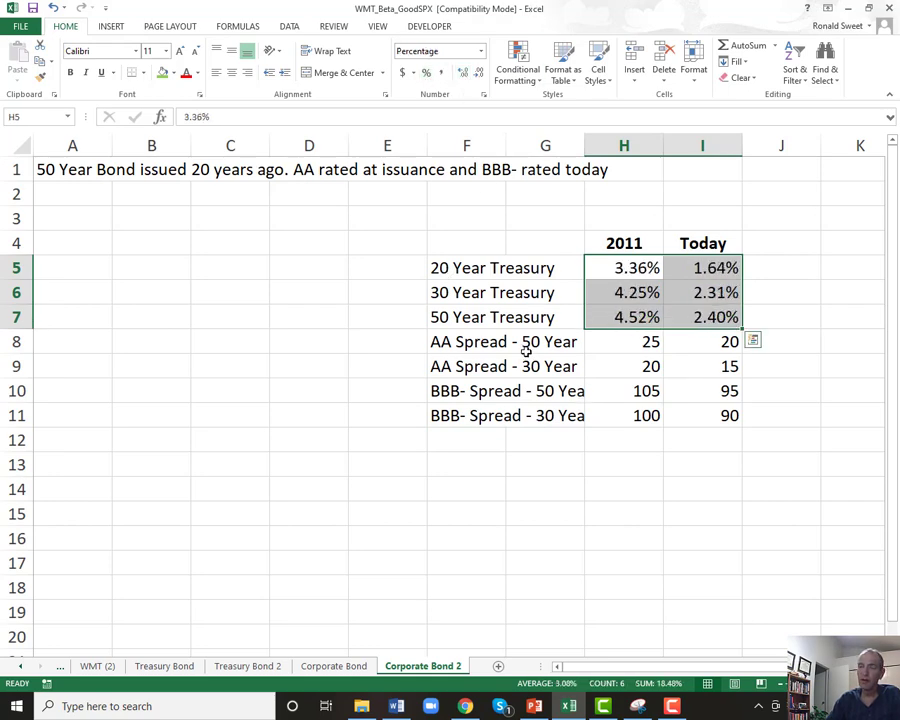
# Widen column F so the spread labels fit, and change the year heading in H4 to 2001.
pyautogui.click(614, 264)
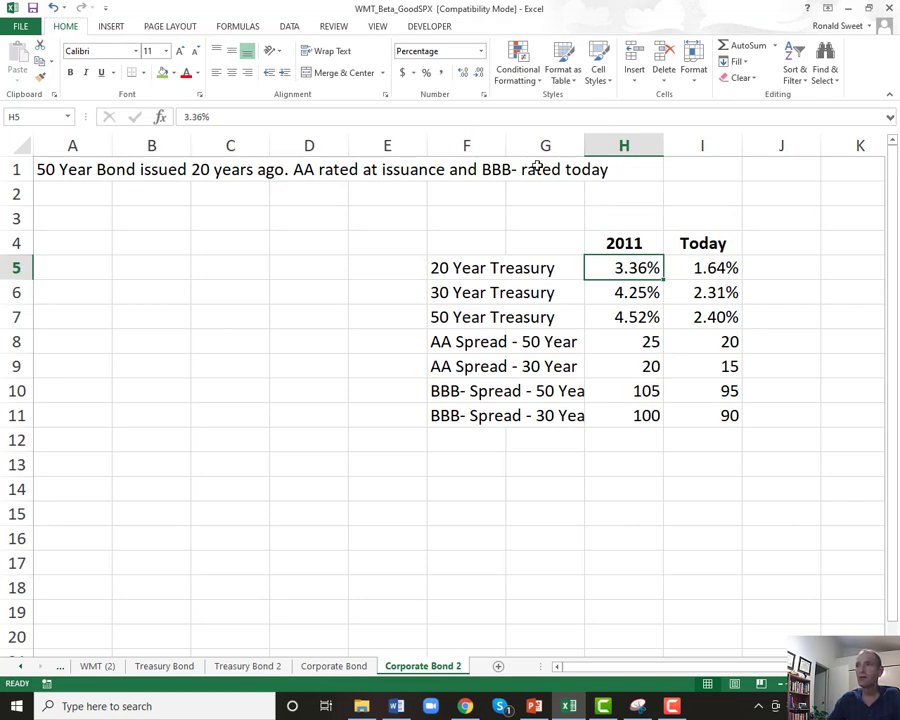
pyautogui.moveTo(508, 147); pyautogui.dragTo(522, 150)
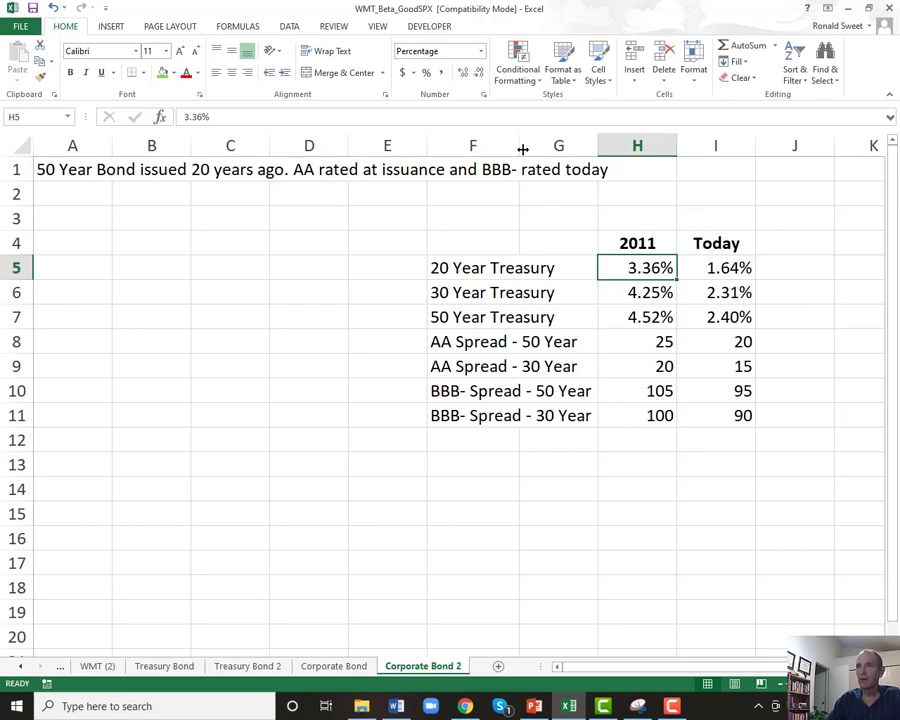
pyautogui.press('Up')
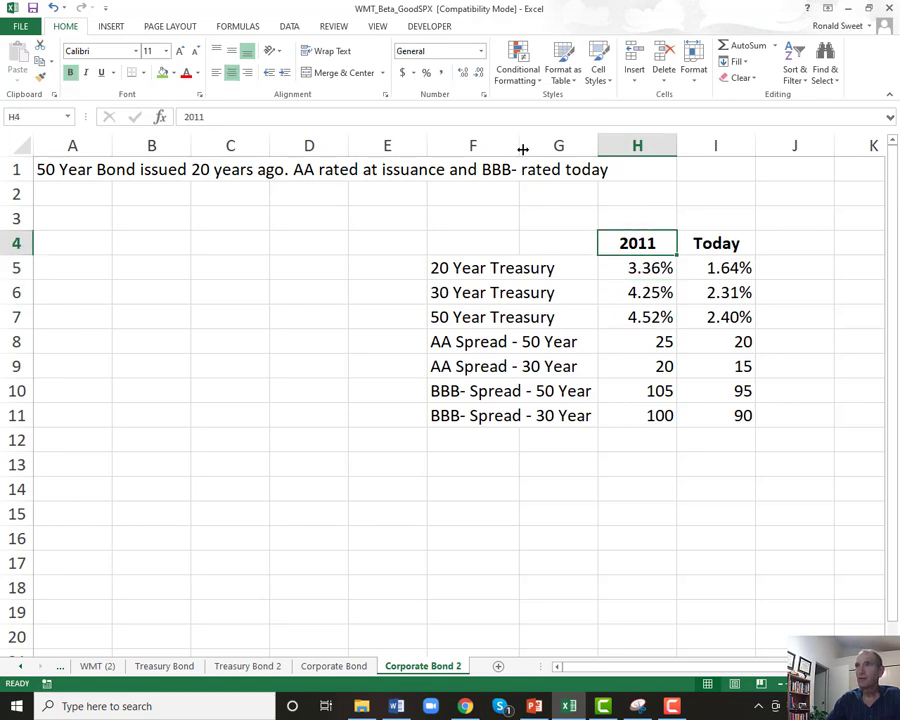
pyautogui.write('2001')
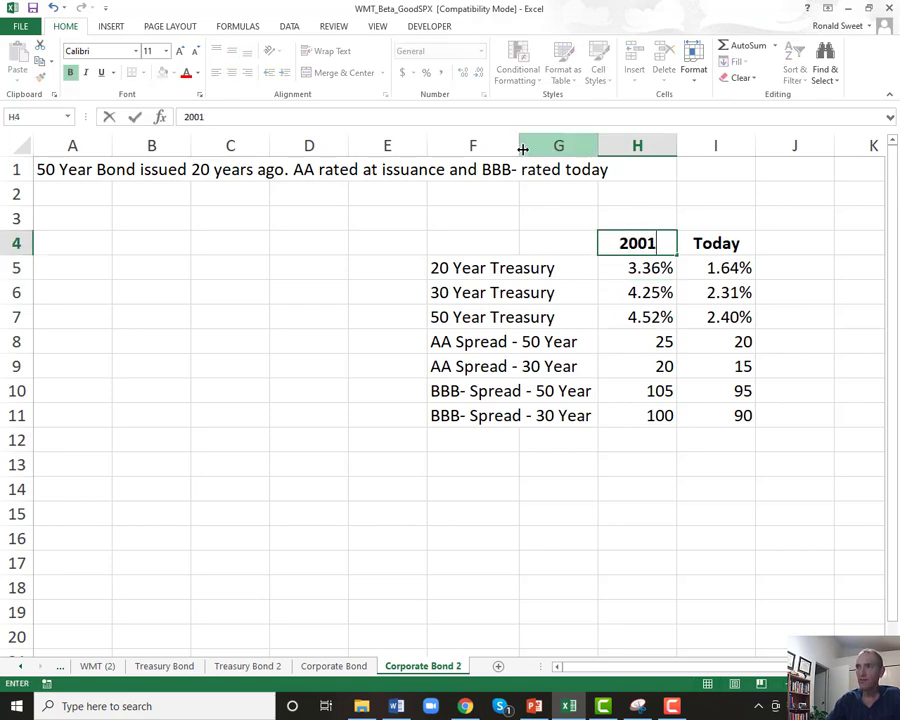
pyautogui.press('Return')
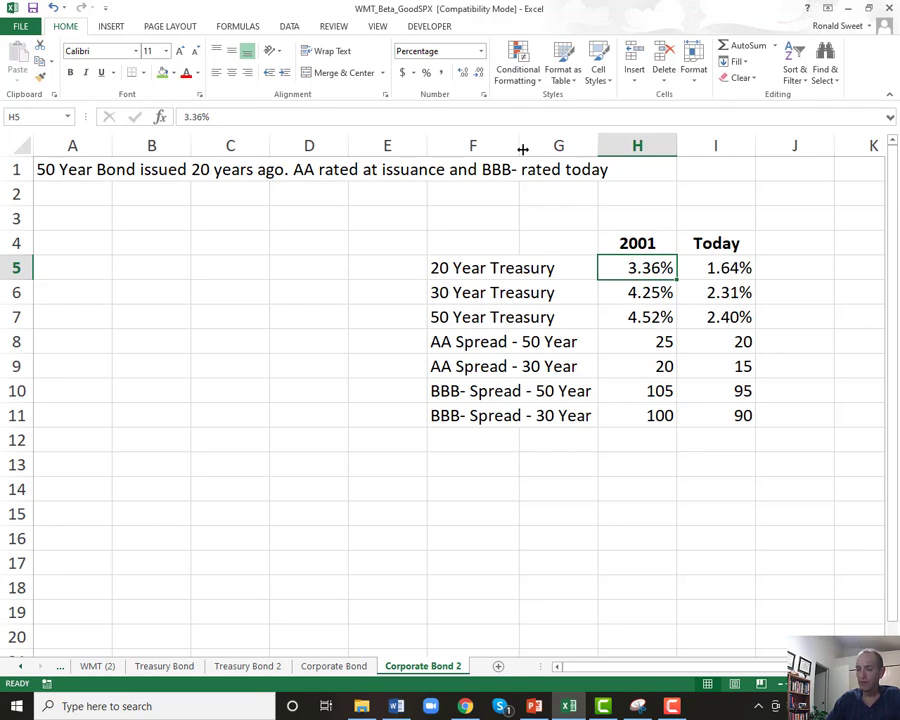
# Set the 2001 Treasury yields to 4.25% for 20 years, 4.6% for 30 years and 5.25% for 50 years.
pyautogui.write('4.25')
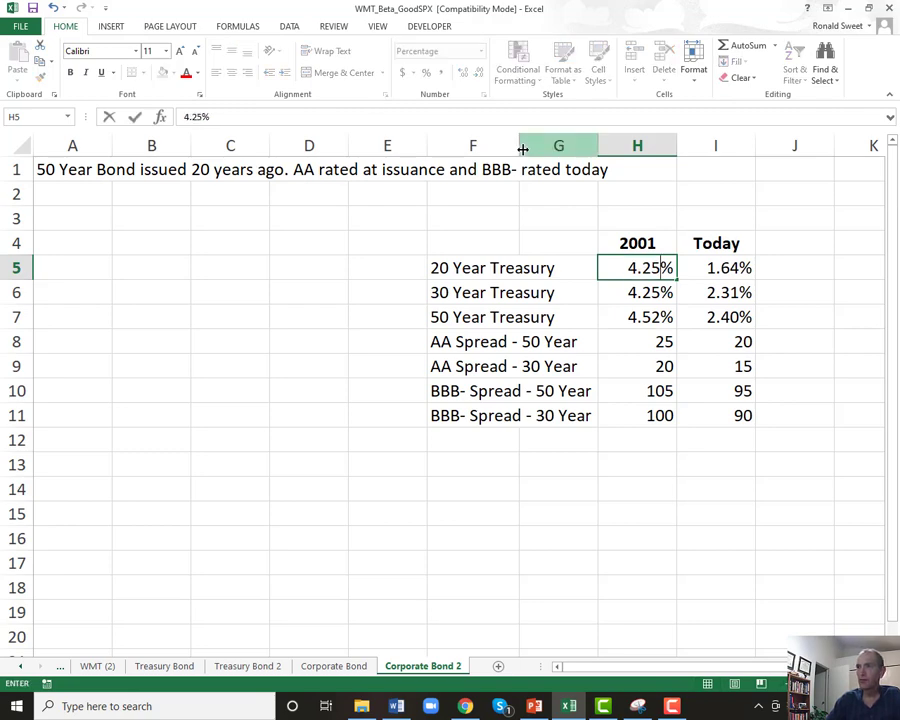
pyautogui.press('Return')
pyautogui.write('4.6')
pyautogui.press('Return')
pyautogui.write('5.25')
pyautogui.press('Return')
# Set the 2001 AA spreads to 45 for 50 years in H8 and 20 for 30 years in H9.
pyautogui.press('Down')
pyautogui.press('Down')
pyautogui.press('Down')
pyautogui.press('Up')
pyautogui.press('Up')
pyautogui.press('Up')
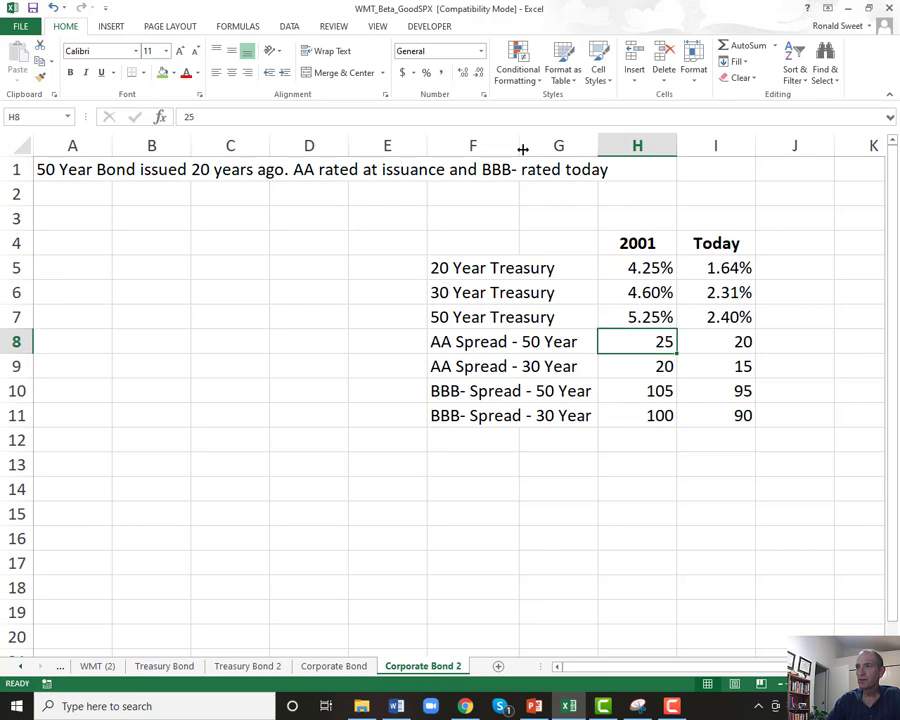
pyautogui.write('30')
pyautogui.press('Return')
pyautogui.write('23')
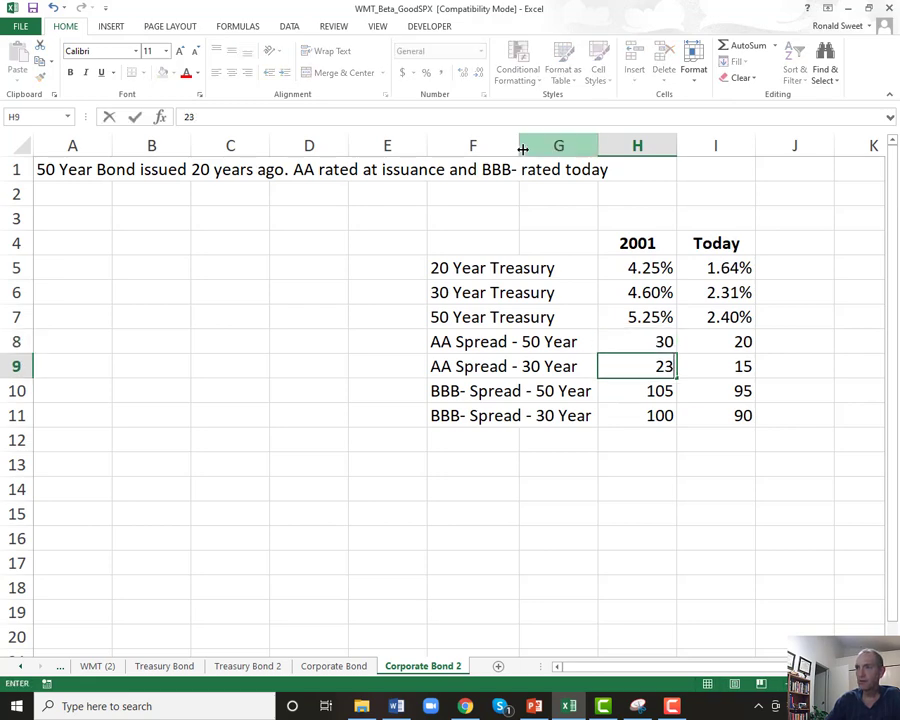
pyautogui.press('BackSpace')
pyautogui.write('0')
pyautogui.press('Up')
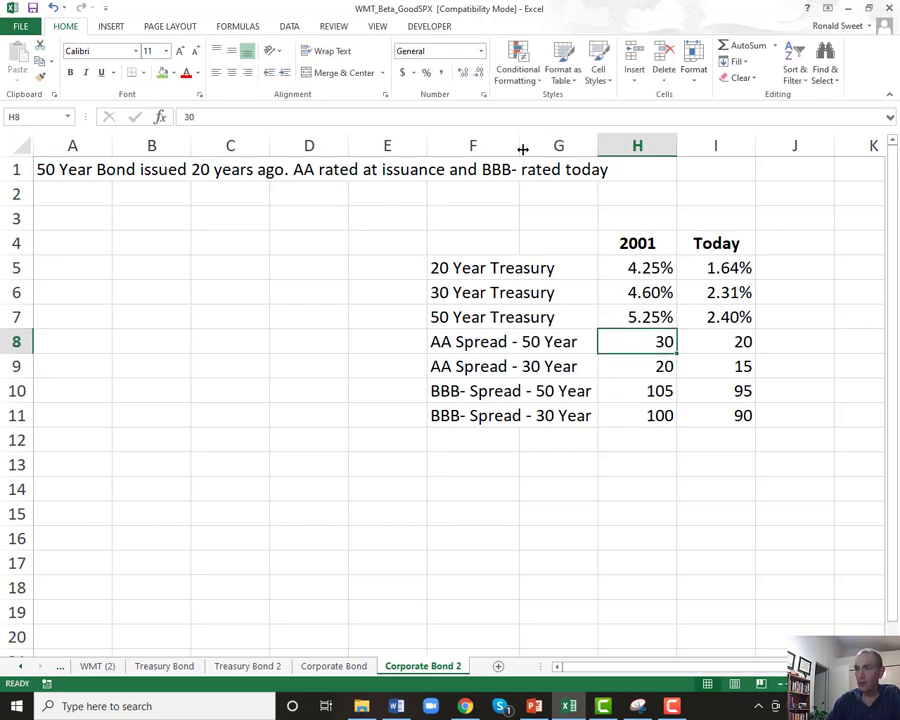
pyautogui.write('45')
pyautogui.press('Return')
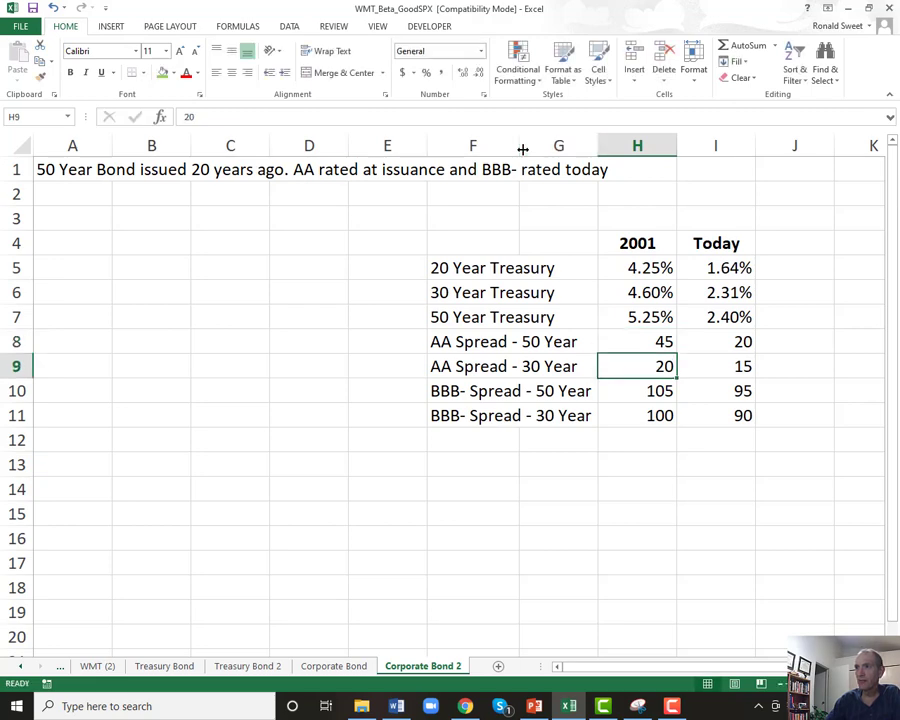
# Set the 2001 spreads in H8:H11 to 60 and 55 for AA, and 210 and 200 for BBB-.
pyautogui.press('Up')
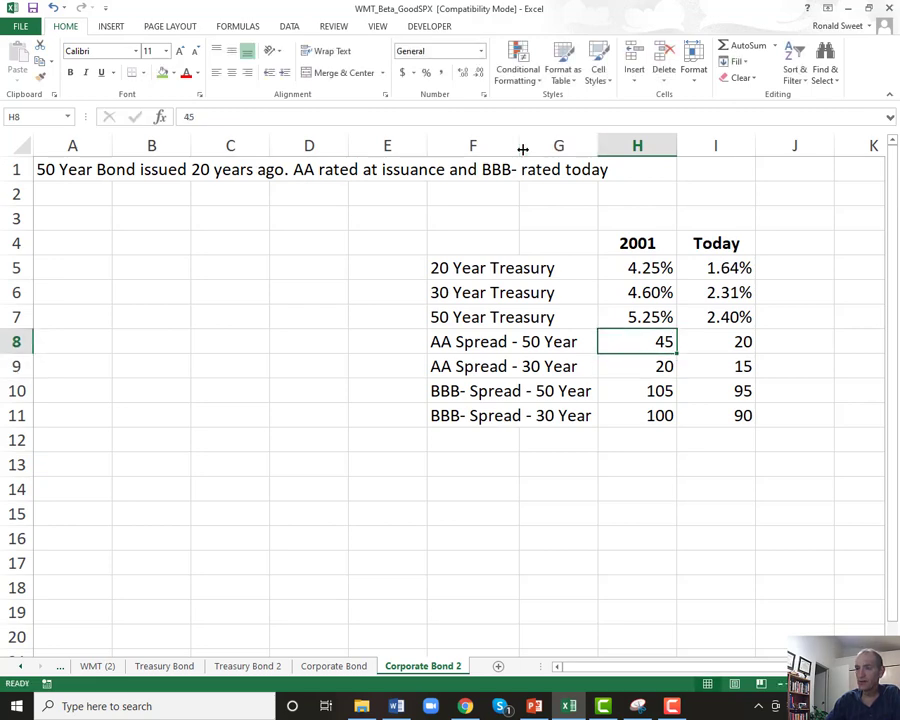
pyautogui.write('60')
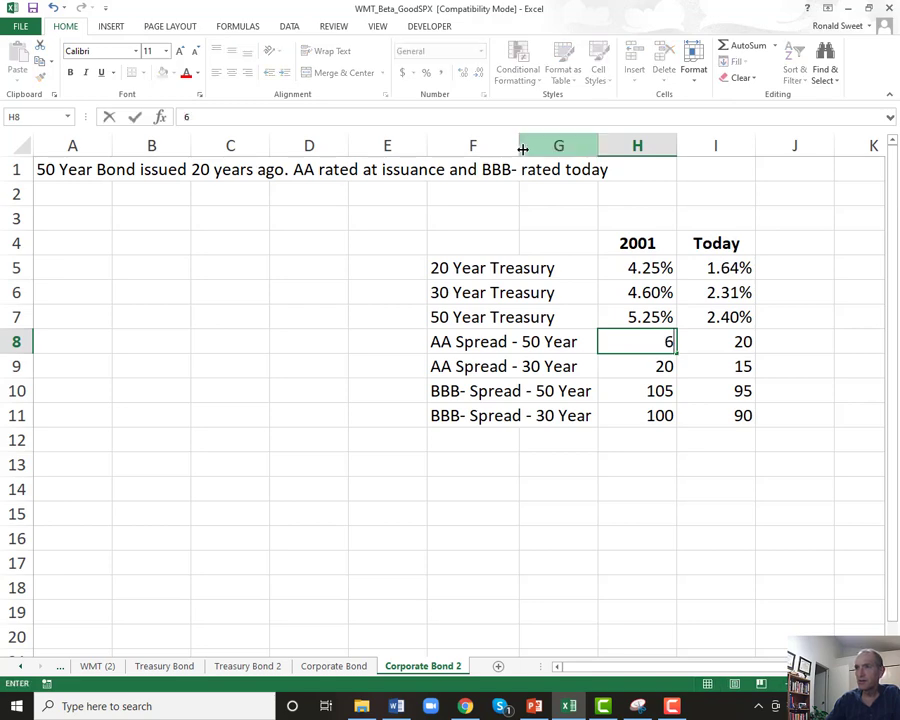
pyautogui.press('Return')
pyautogui.write('55')
pyautogui.press('Return')
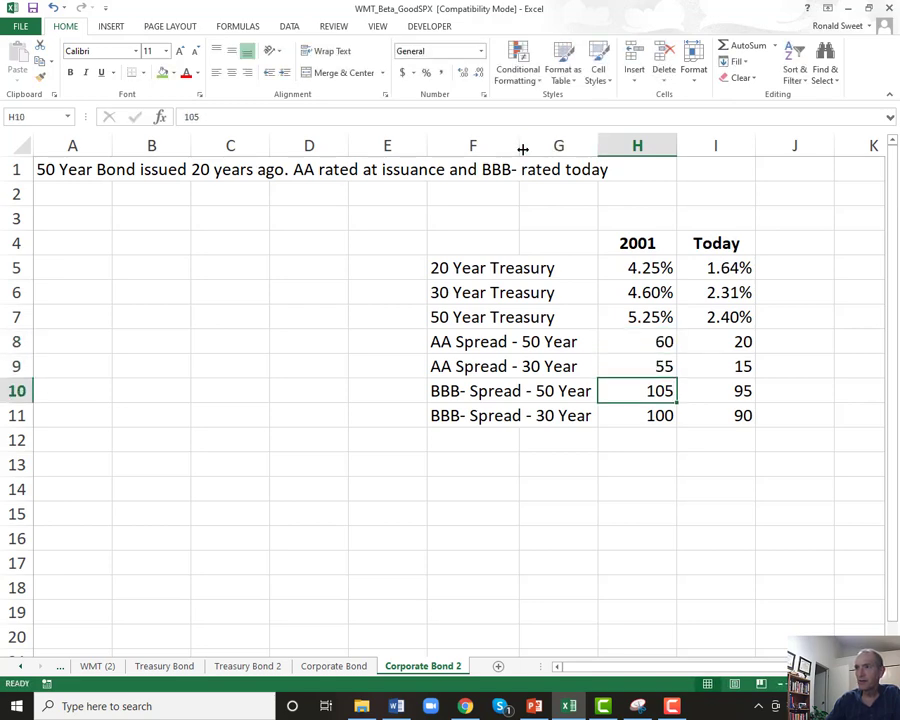
pyautogui.write('210')
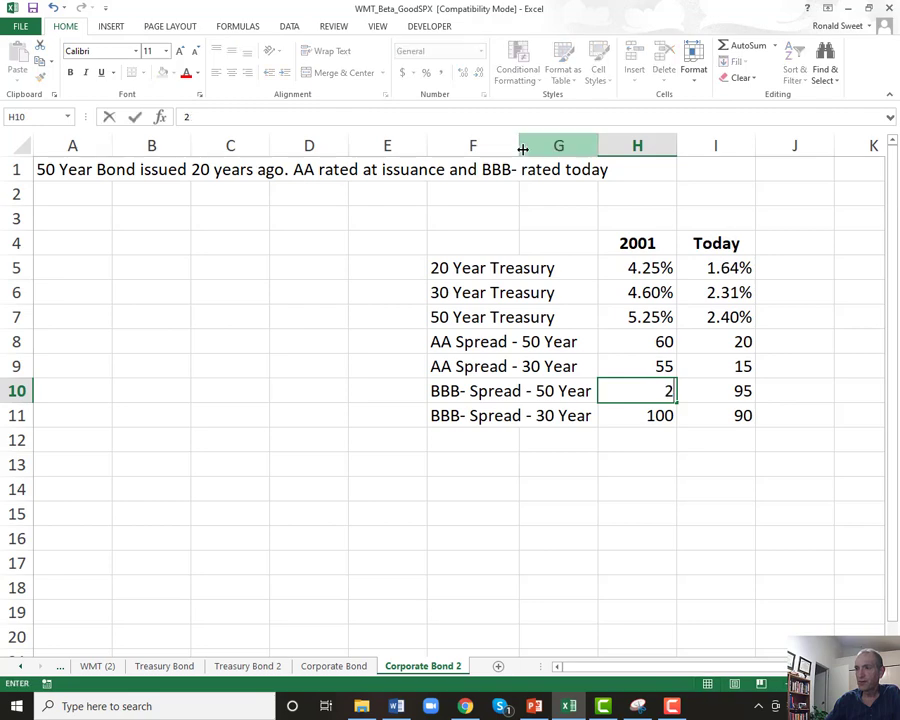
pyautogui.press('Return')
pyautogui.write('200')
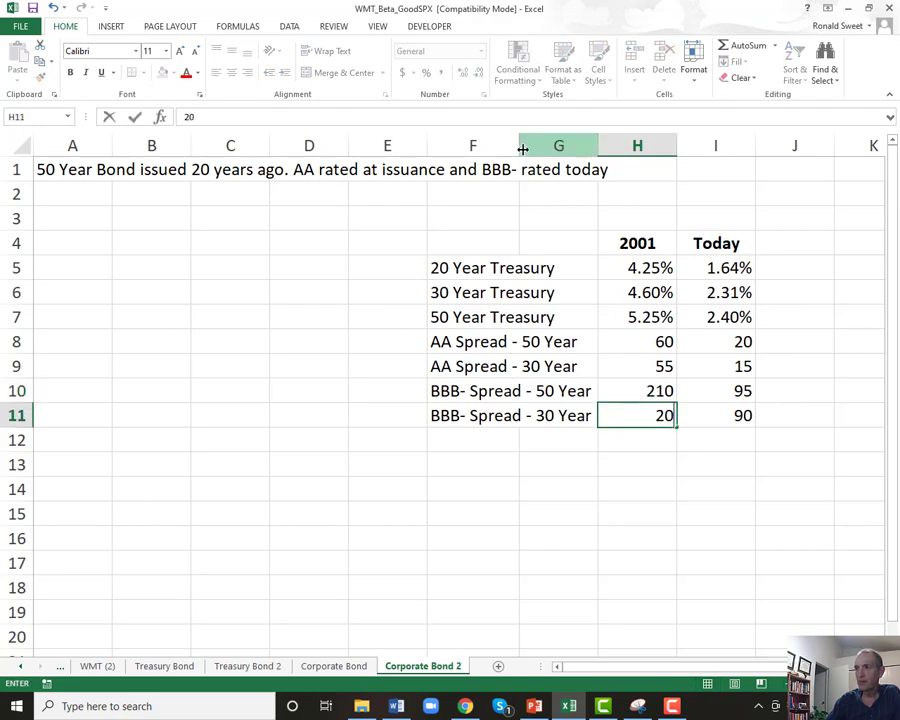
pyautogui.press('Up')
# Set today's AA spreads to 35 for 50 years in I8 and 30 for 30 years in I9.
pyautogui.press('Up')
pyautogui.press('Up')
pyautogui.press('Up')
pyautogui.press('Right')
pyautogui.press('Down')
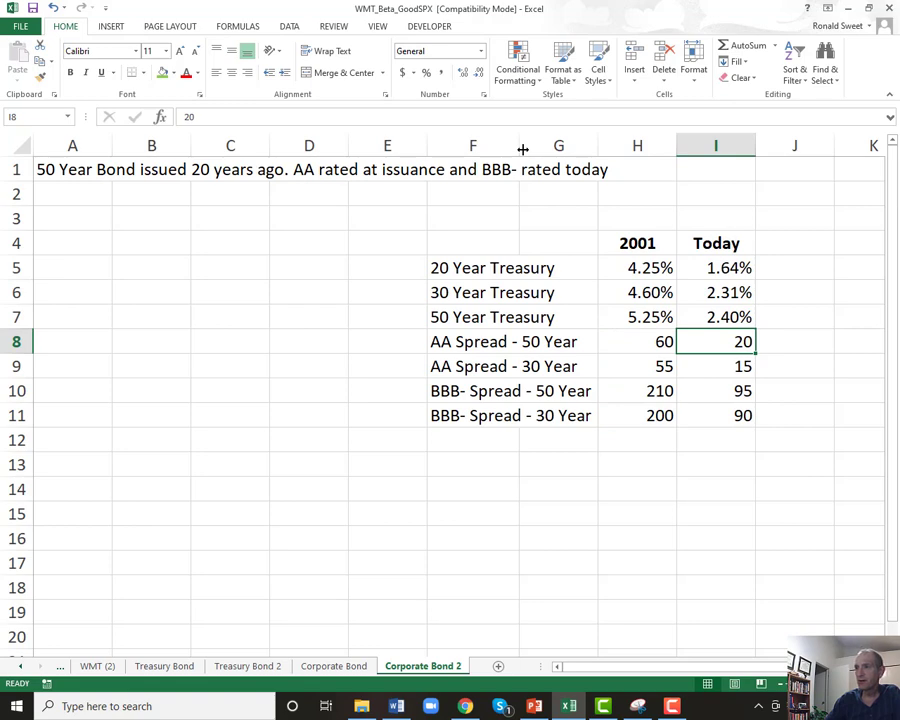
pyautogui.write('35')
pyautogui.press('Return')
pyautogui.write('30')
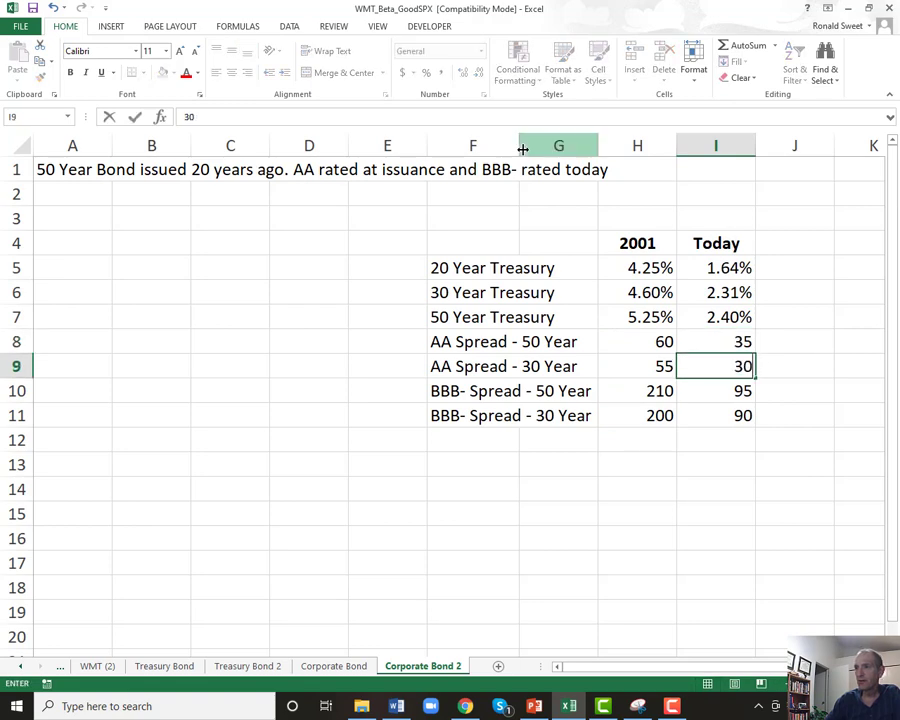
pyautogui.press('Return')
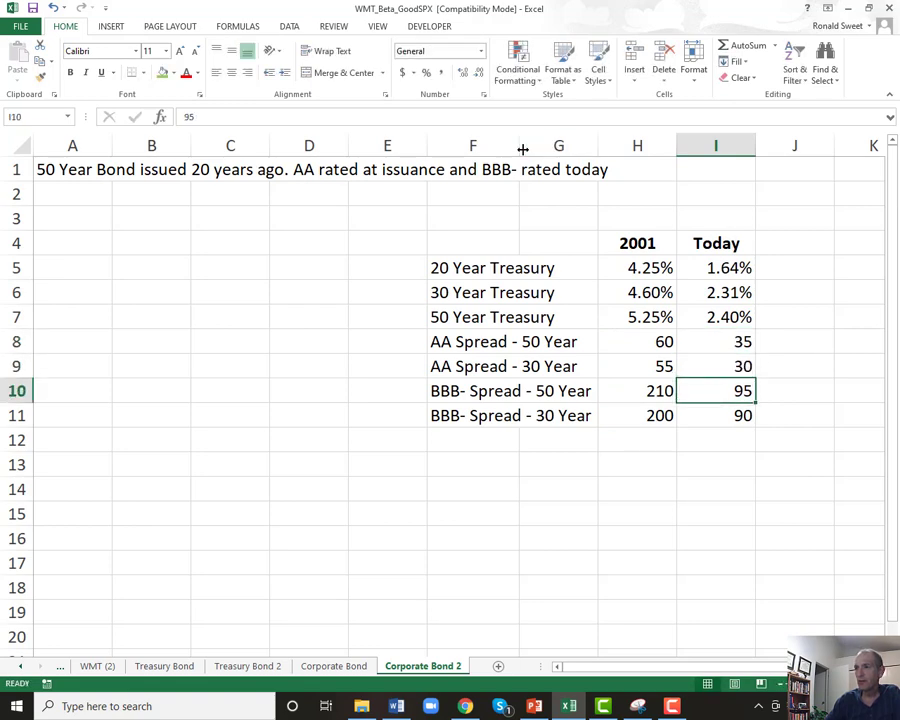
# Set today's BBB- spreads to 180 for 50 years in I10 and 170 for 30 years in I11.
pyautogui.write('1')
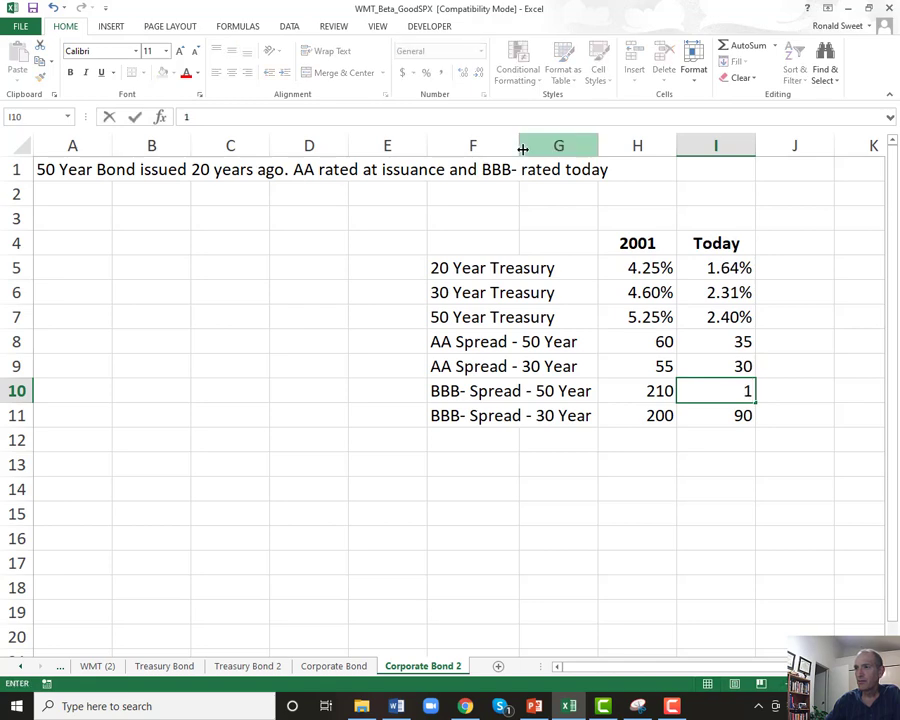
pyautogui.write('80')
pyautogui.press('Return')
pyautogui.write('170')
pyautogui.press('Return')
# Label A2 as Coupon and enter a coupon rate of 5.85% in B2.
pyautogui.press('Up')
pyautogui.press('Left')
pyautogui.press('Left')
pyautogui.press('Left')
pyautogui.press('Left')
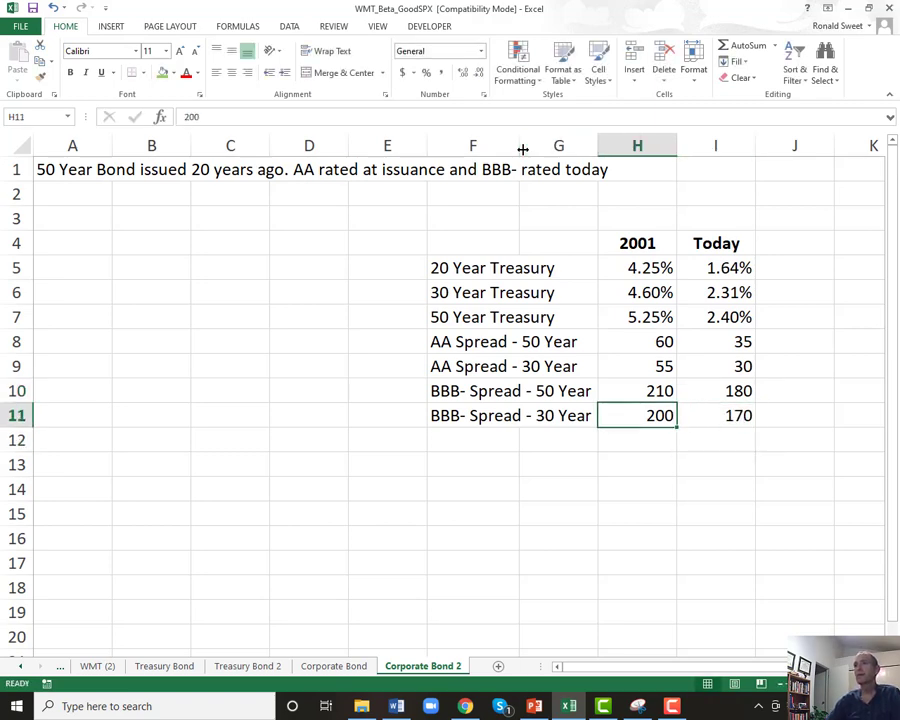
pyautogui.press('Home')
pyautogui.press('Up')
pyautogui.press('Up')
pyautogui.press('Up')
pyautogui.press('Up')
pyautogui.press('Up')
pyautogui.press('Up')
pyautogui.press('Up')
pyautogui.press('Up')
pyautogui.press('Up')
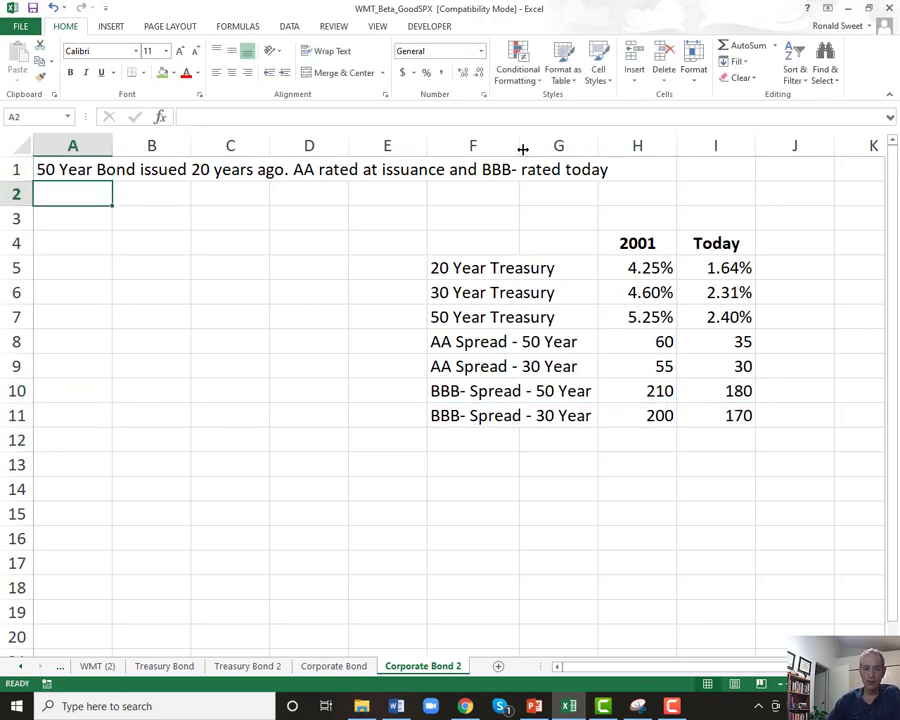
pyautogui.write('Coupon')
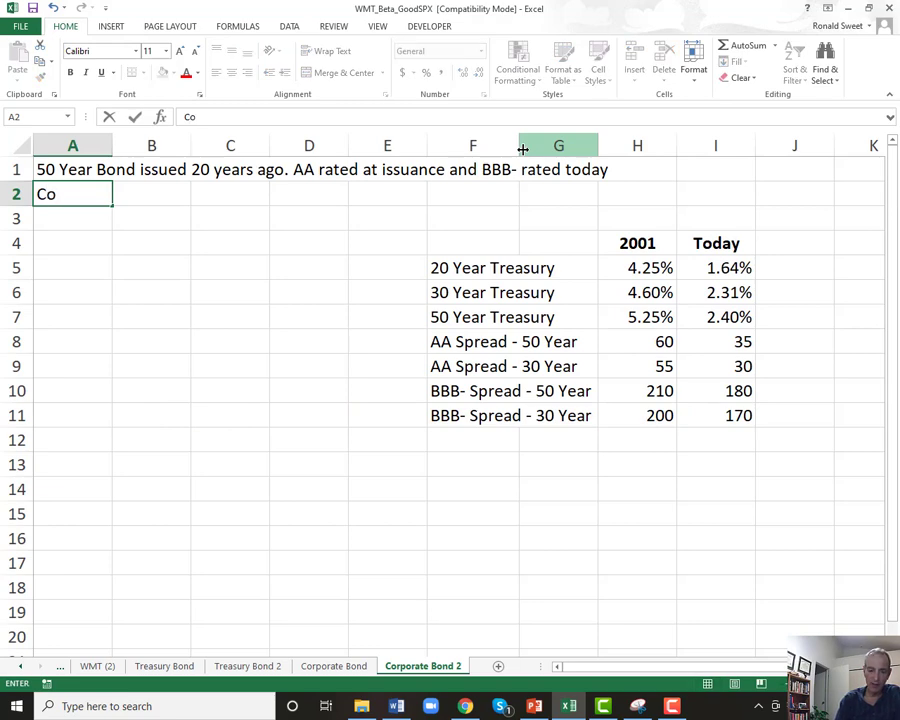
pyautogui.press('Return')
pyautogui.press('Up')
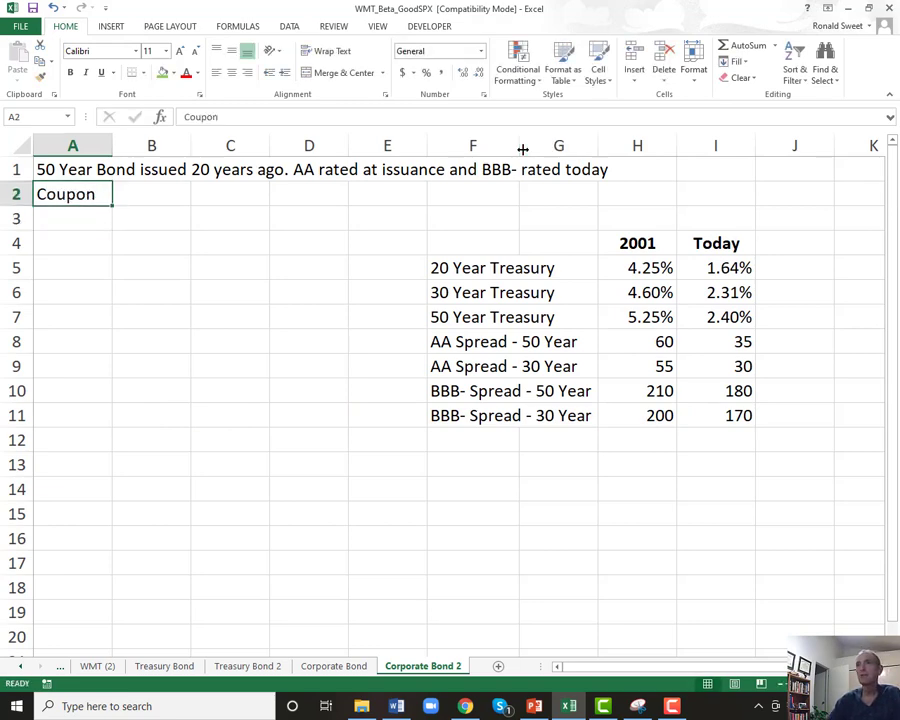
pyautogui.press('Right')
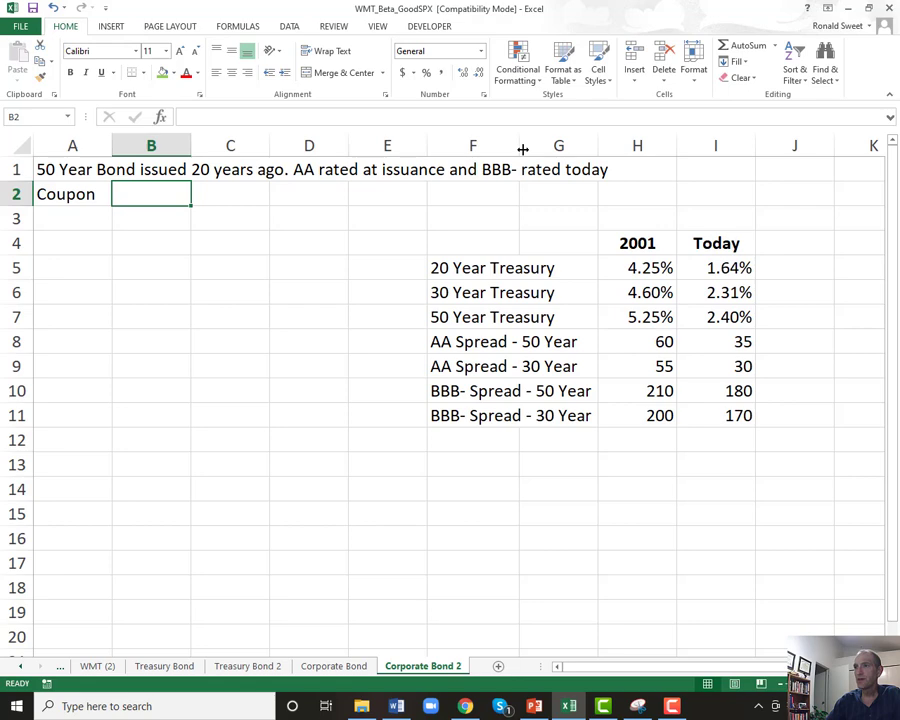
pyautogui.write('5.85%')
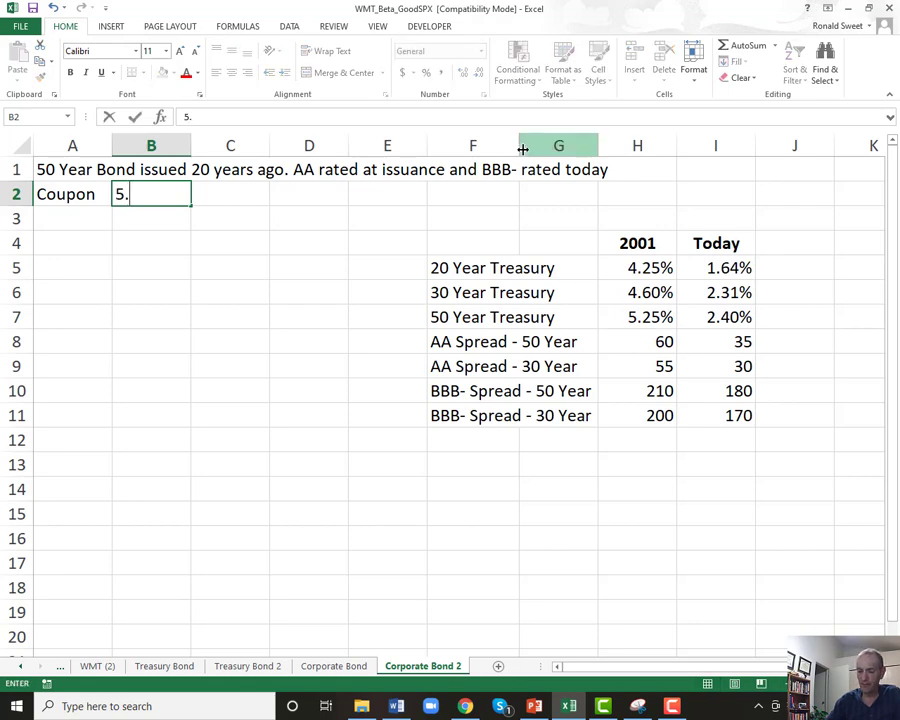
pyautogui.press('Return')
pyautogui.press('Up')
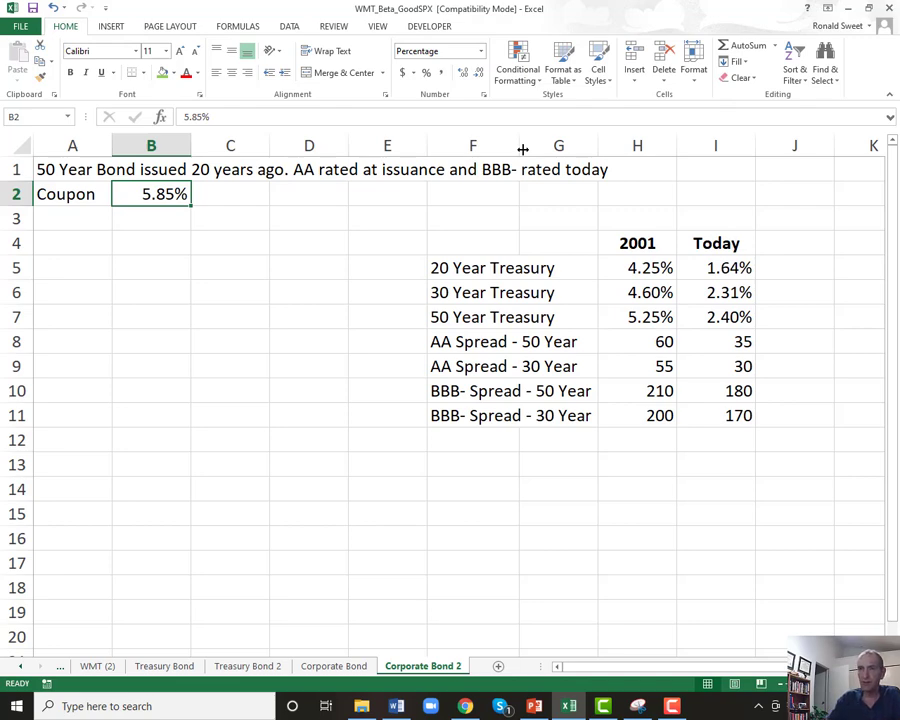
# Add a Term row in row 3 with 30 in B3 and the unit Years in C3.
pyautogui.press('Down')
pyautogui.press('Down')
pyautogui.press('Down')
pyautogui.press('Up')
pyautogui.press('Left')
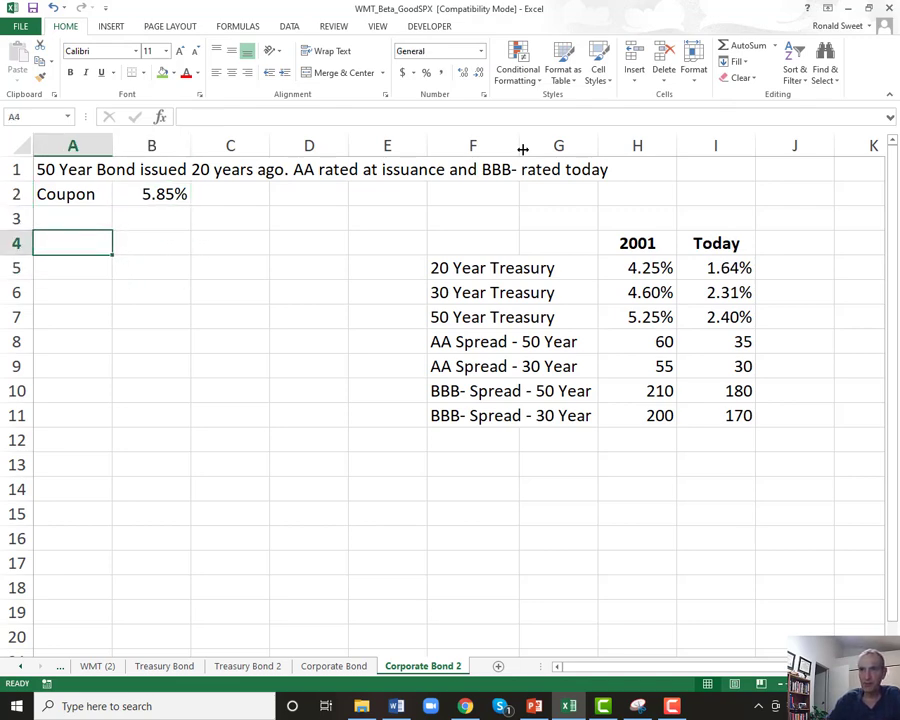
pyautogui.press('Up')
pyautogui.write('Term')
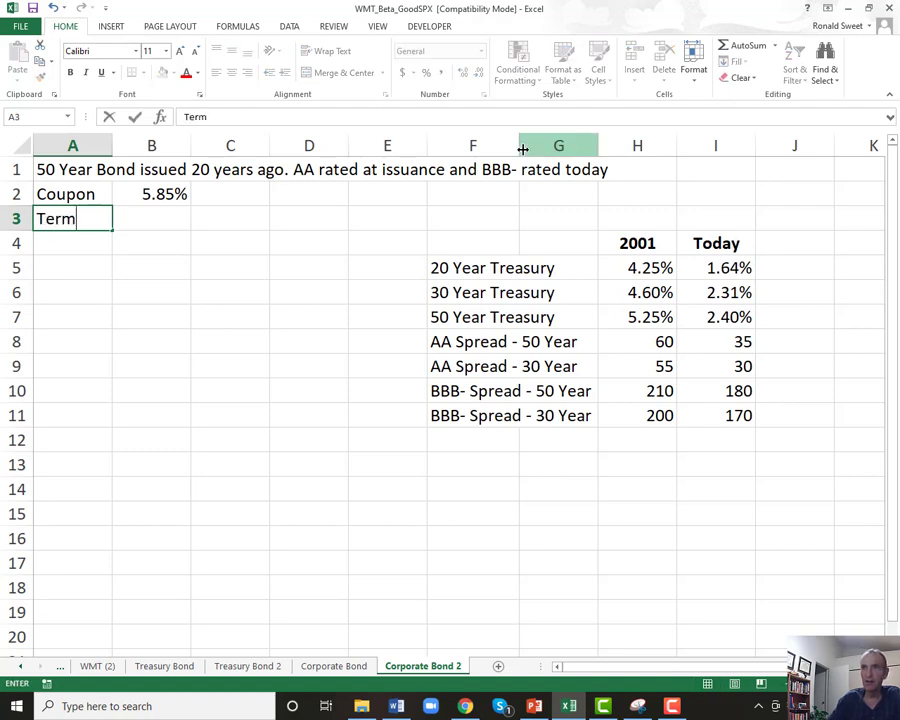
pyautogui.press('Tab')
pyautogui.write('30')
pyautogui.press('Tab')
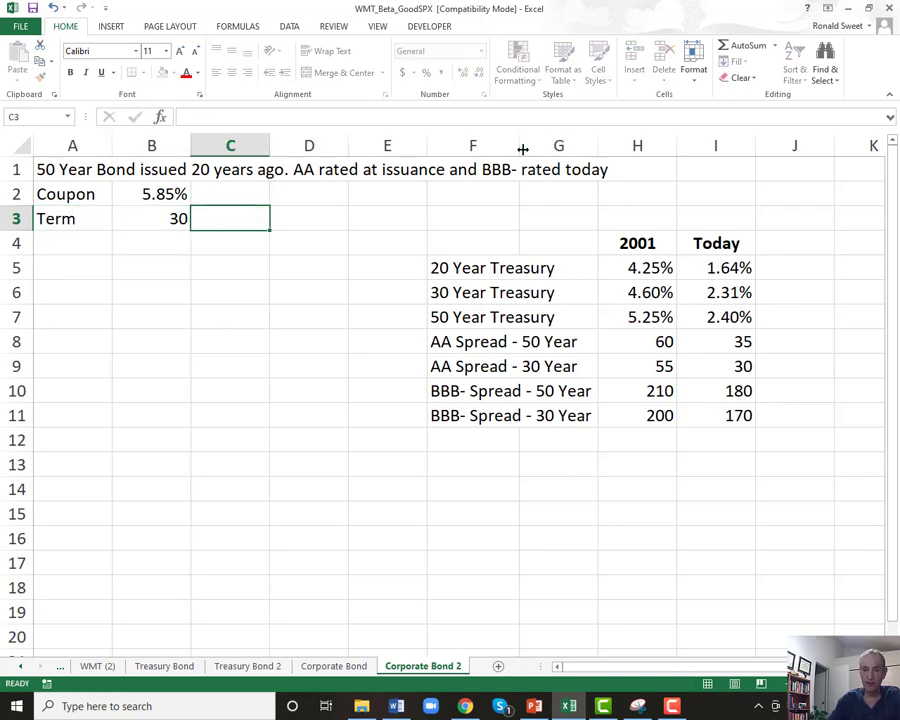
pyautogui.write('Years')
pyautogui.press('Return')
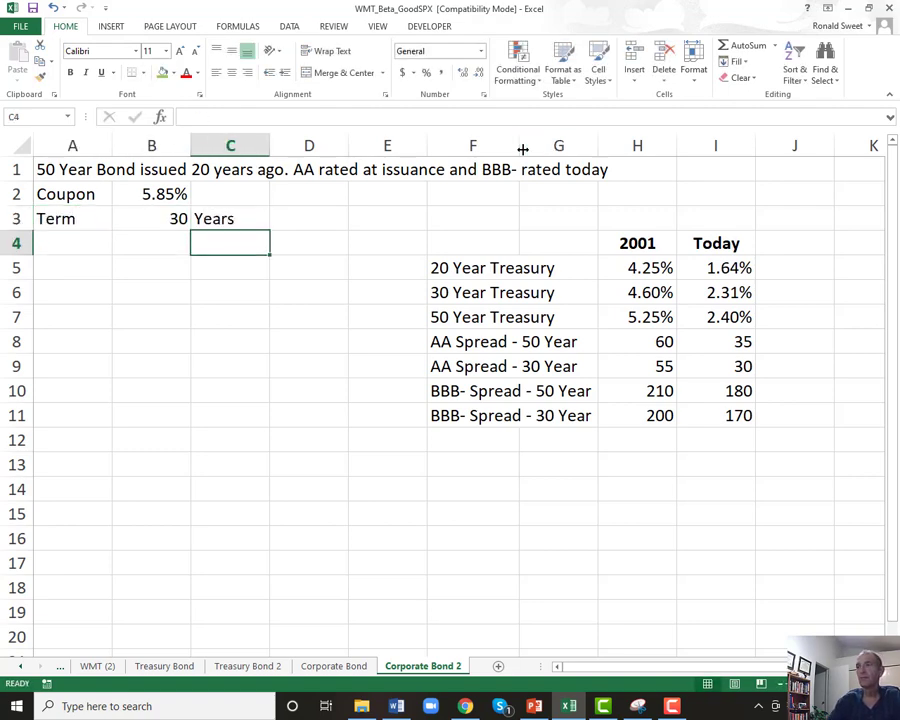
# Label A5 as Risk Free and link B5 to today's 30-year Treasury yield in I6.
pyautogui.press('Left')
pyautogui.press('Left')
pyautogui.press('Right')
pyautogui.press('Left')
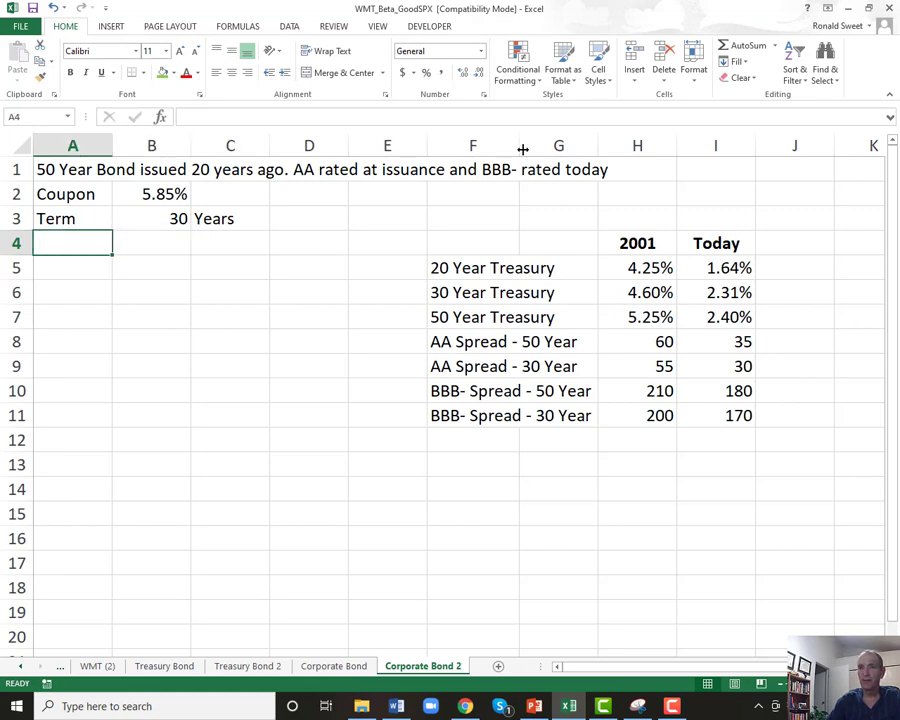
pyautogui.write('Risk Free')
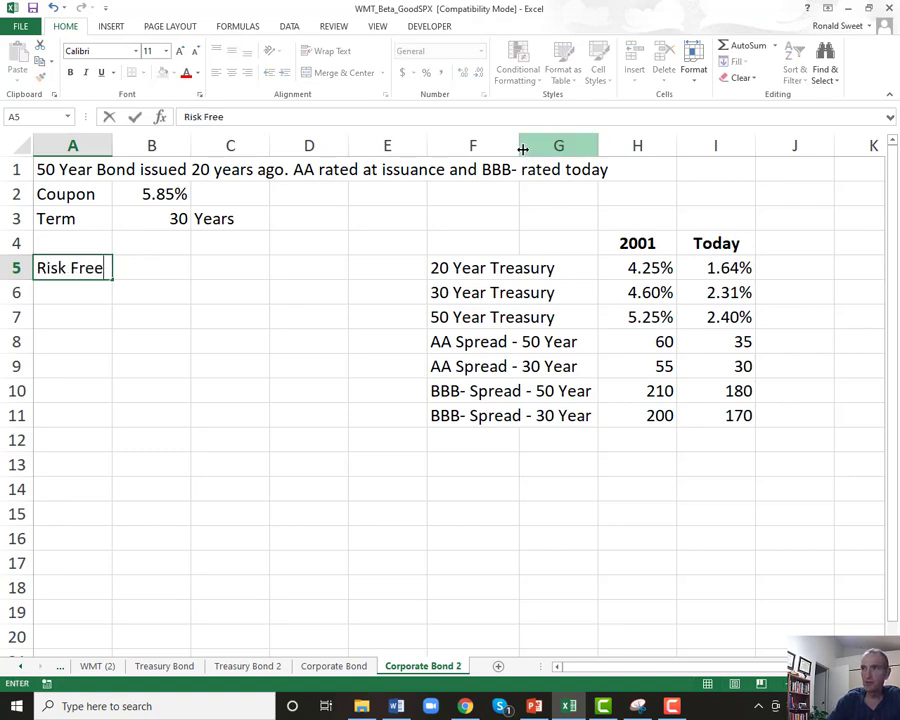
pyautogui.press('Return')
pyautogui.press('Up')
pyautogui.press('Right')
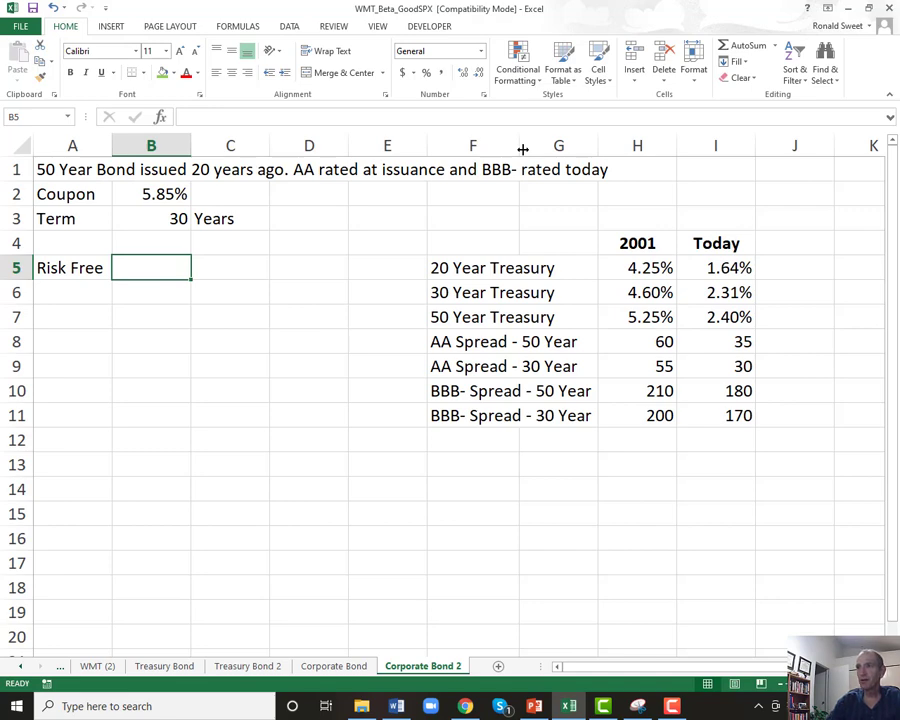
pyautogui.write('+')
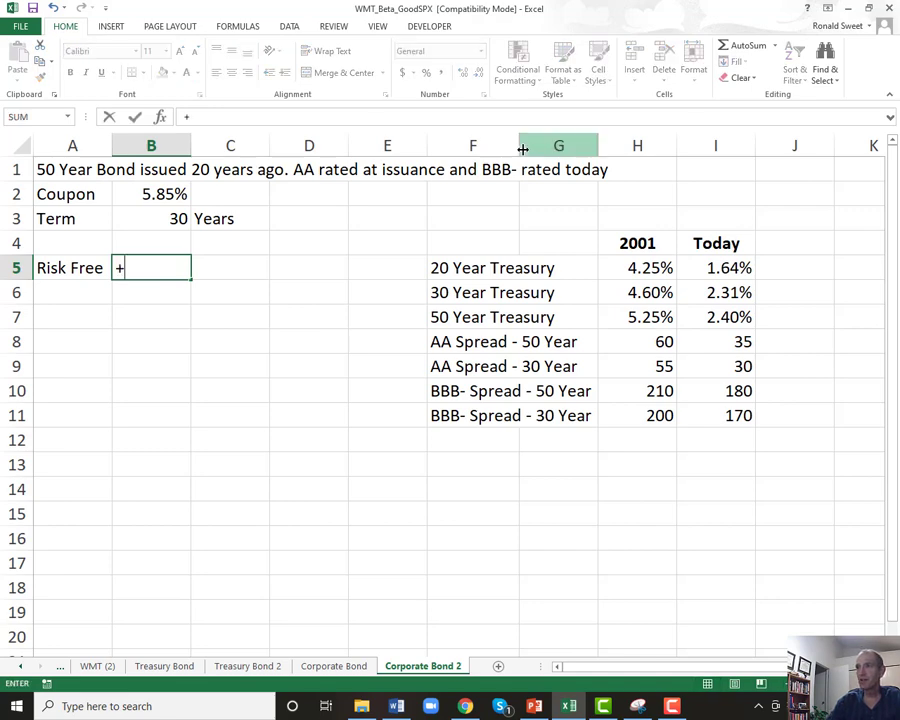
pyautogui.click(707, 292)
pyautogui.press('Return')
pyautogui.press('Up')
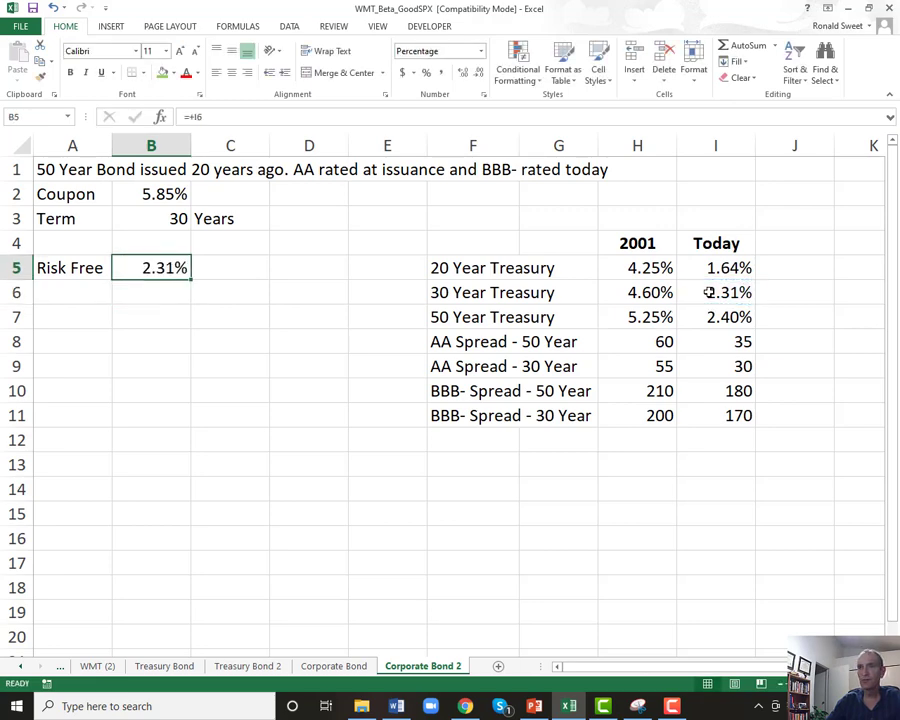
# Label A6 as Spread, directly below the Risk Free row.
pyautogui.press('Down')
pyautogui.press('Left')
pyautogui.write('Spread')
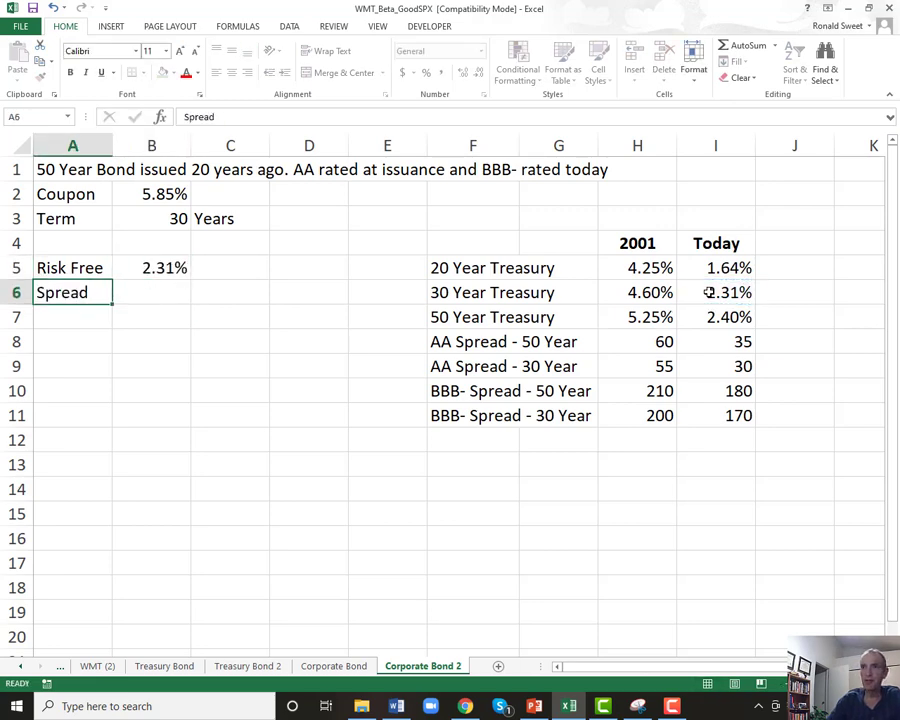
pyautogui.press('Return')
pyautogui.press('Up')
pyautogui.press('Right')
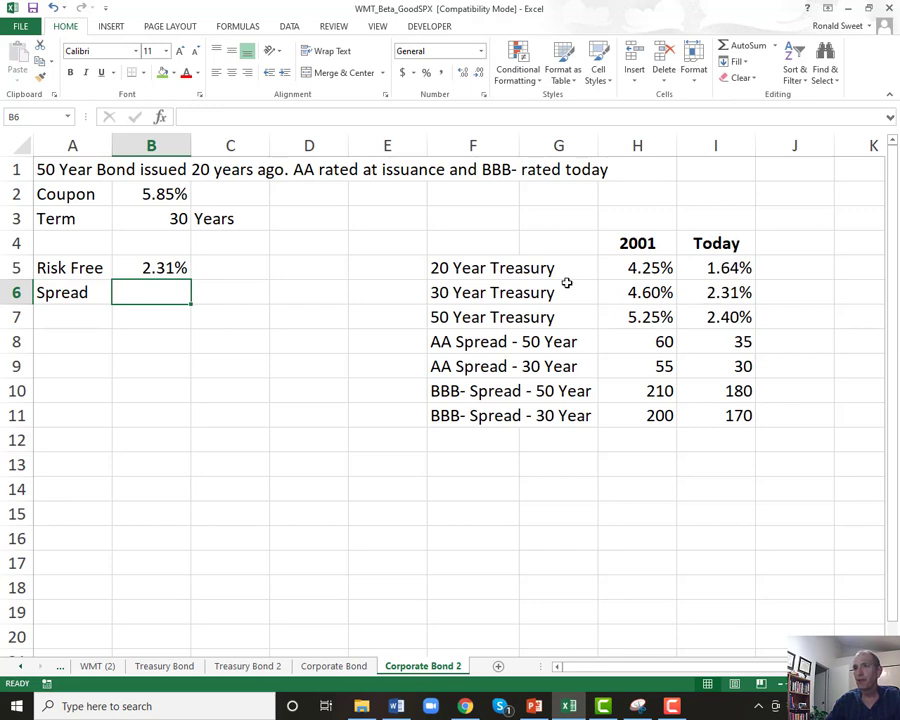
# Highlight today's 30-year Treasury yield in I6 and 30-year BBB- spread in I11 with green fill.
pyautogui.click(451, 418)
pyautogui.click(713, 418)
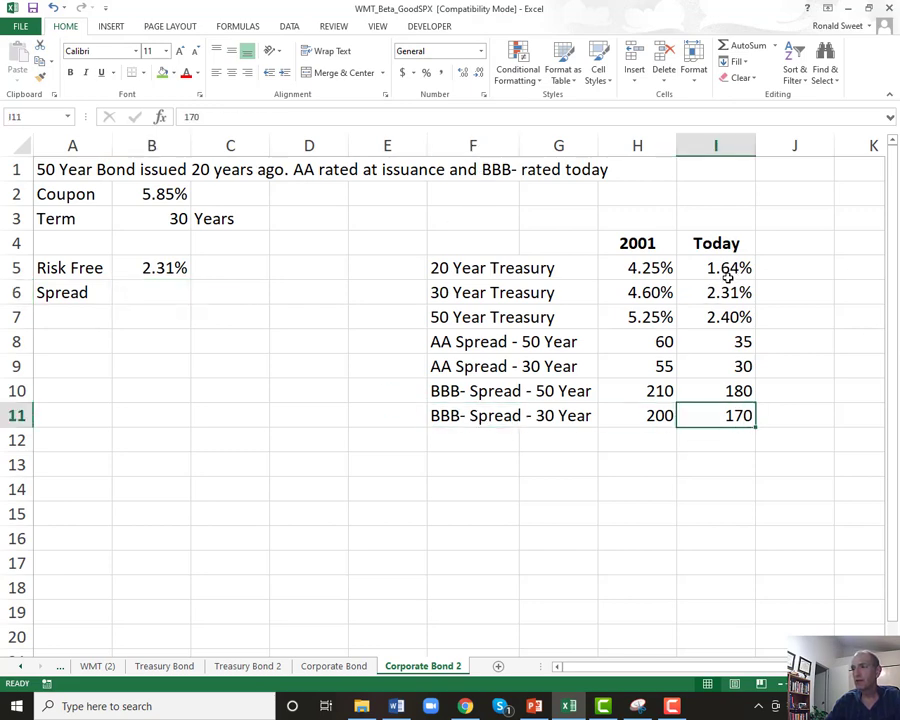
pyautogui.click(713, 290)
pyautogui.press('F4')
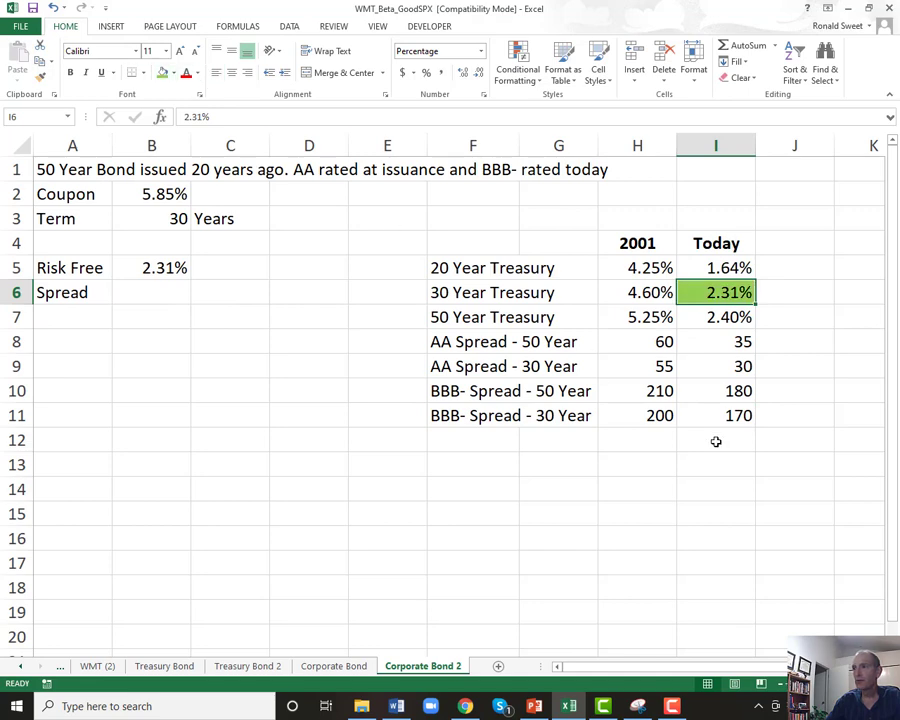
pyautogui.click(725, 415)
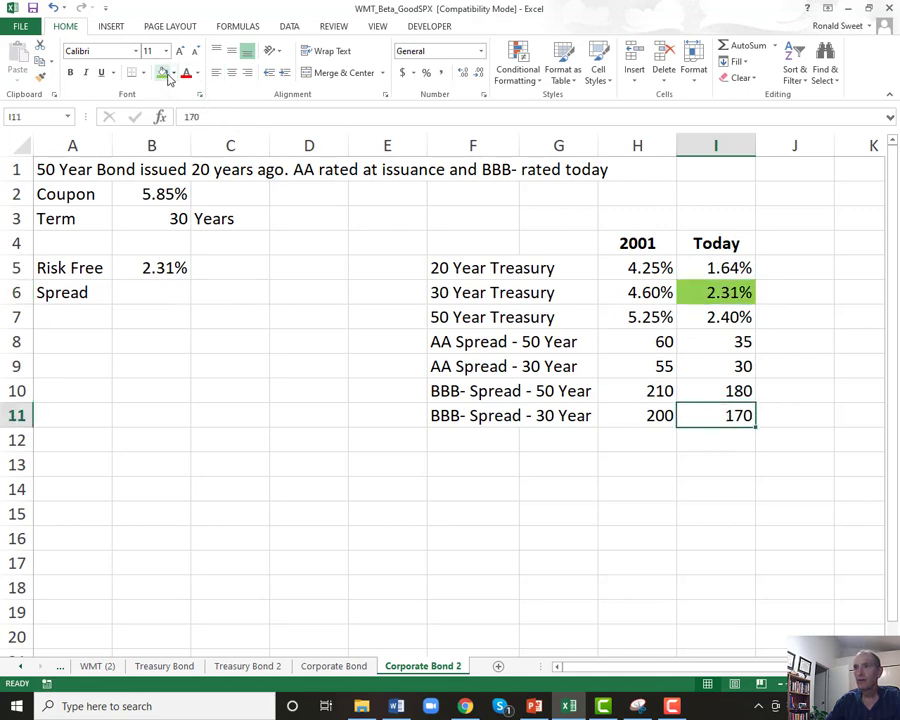
pyautogui.press('F4')
# Calculate the spread in B6 as I11/10000 and format it as a percentage with two decimals.
pyautogui.click(131, 291)
pyautogui.write('+')
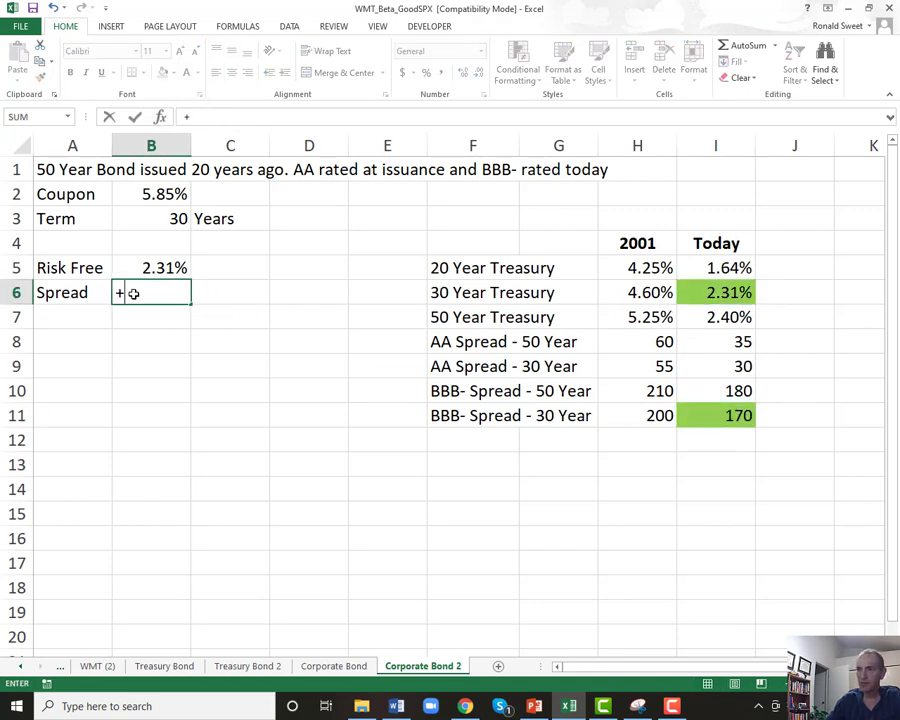
pyautogui.click(700, 418)
pyautogui.write('/10000')
pyautogui.press('Return')
pyautogui.press('Up')
pyautogui.click(426, 72)
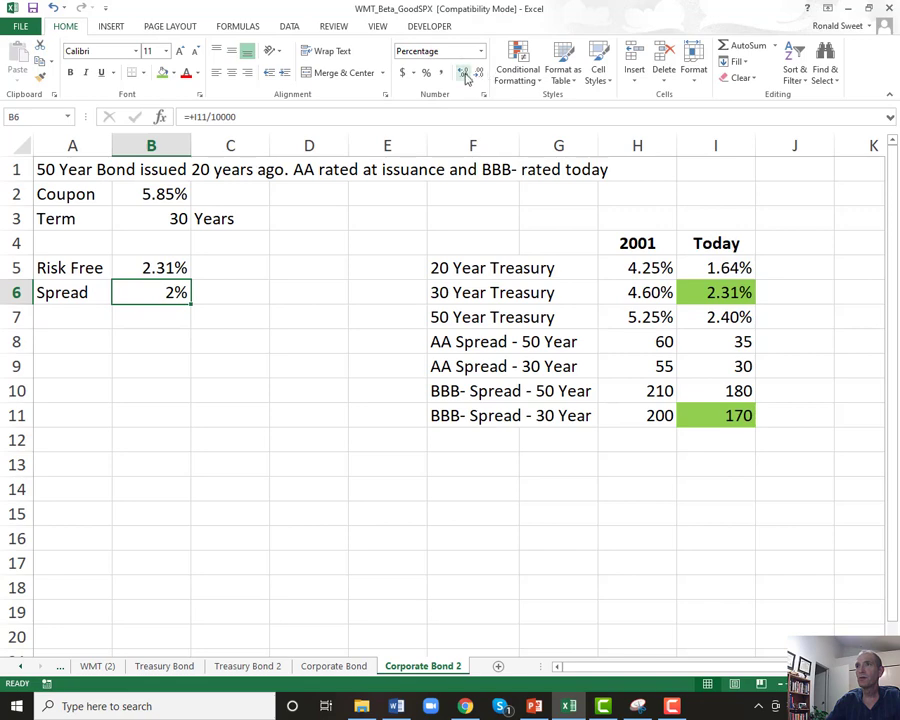
pyautogui.click(464, 73)
# Label A7 as an indented "kd (Discount Rate)" below the Spread row.
pyautogui.click(64, 323)
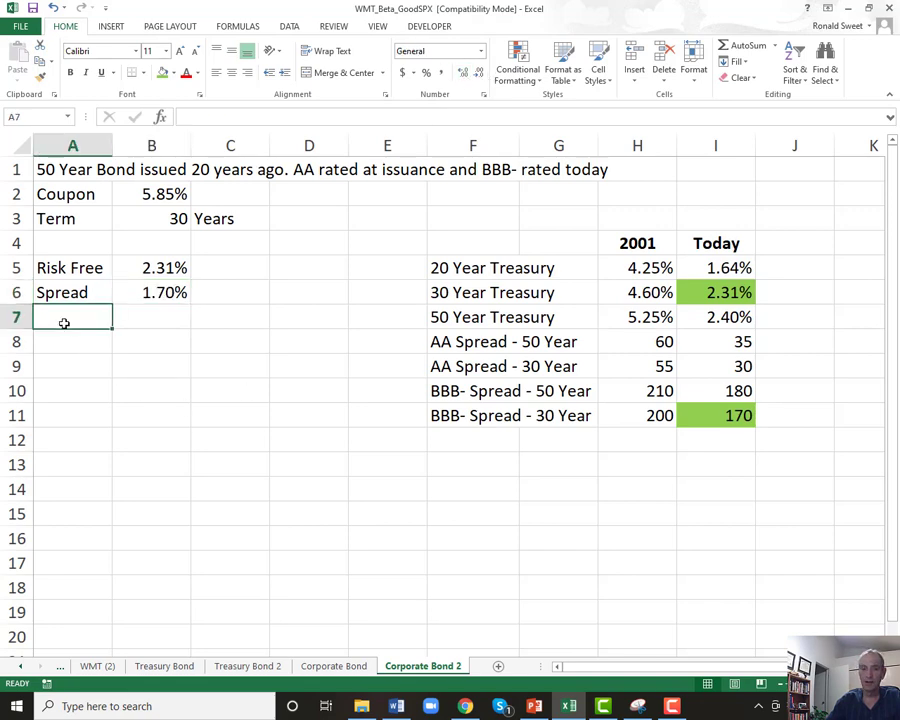
pyautogui.write('kd (Discount Rate')
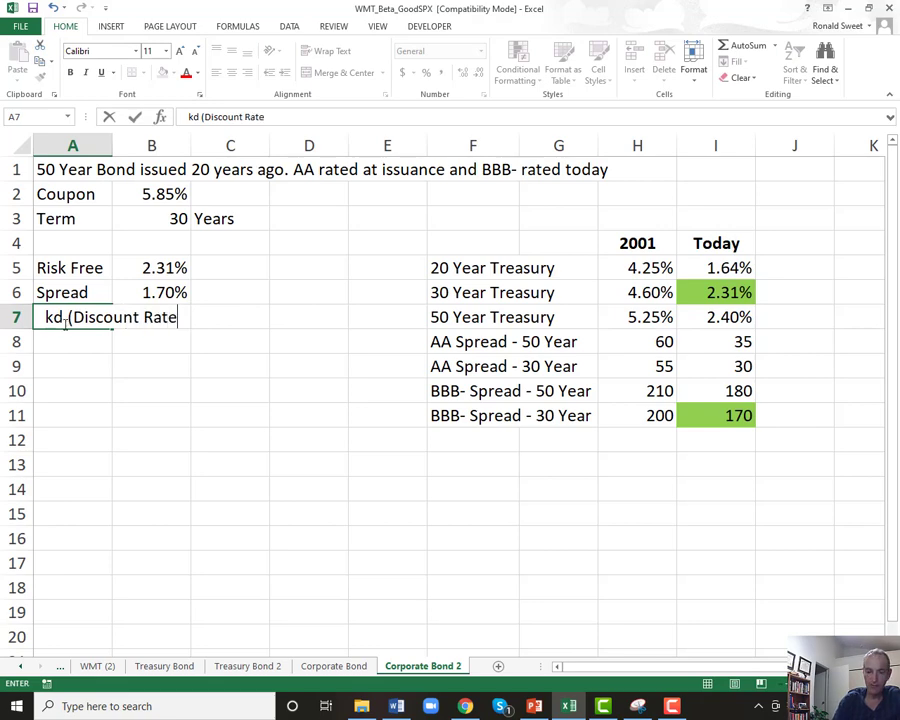
pyautogui.write(')')
pyautogui.hotkey('ctrl', 'Return')
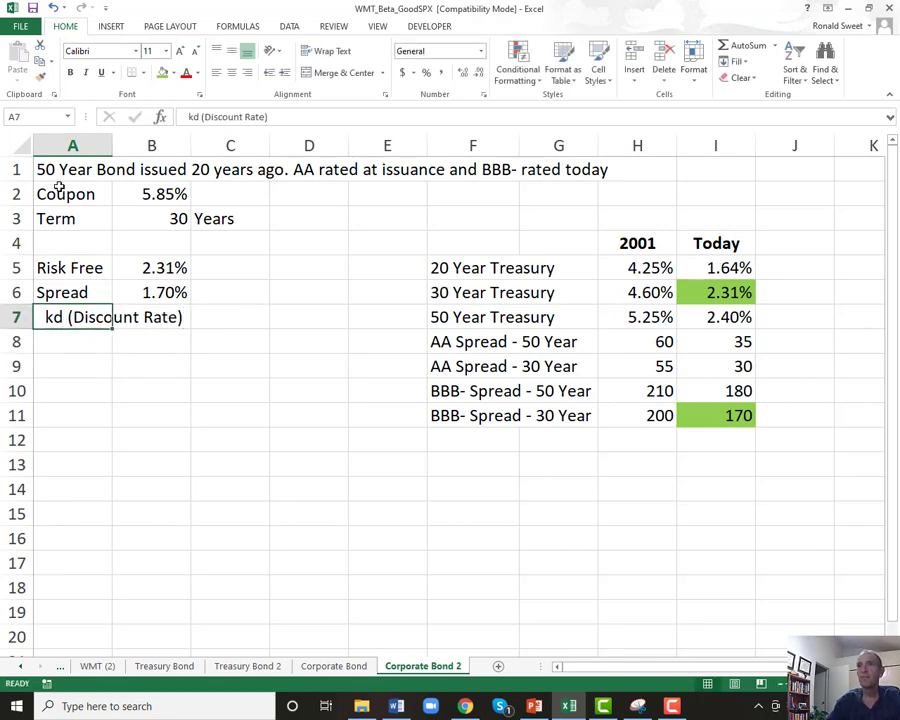
# Widen column A to fit the kd label and calculate the discount rate in B7 as B5+B6.
pyautogui.moveTo(110, 147); pyautogui.dragTo(188, 156)
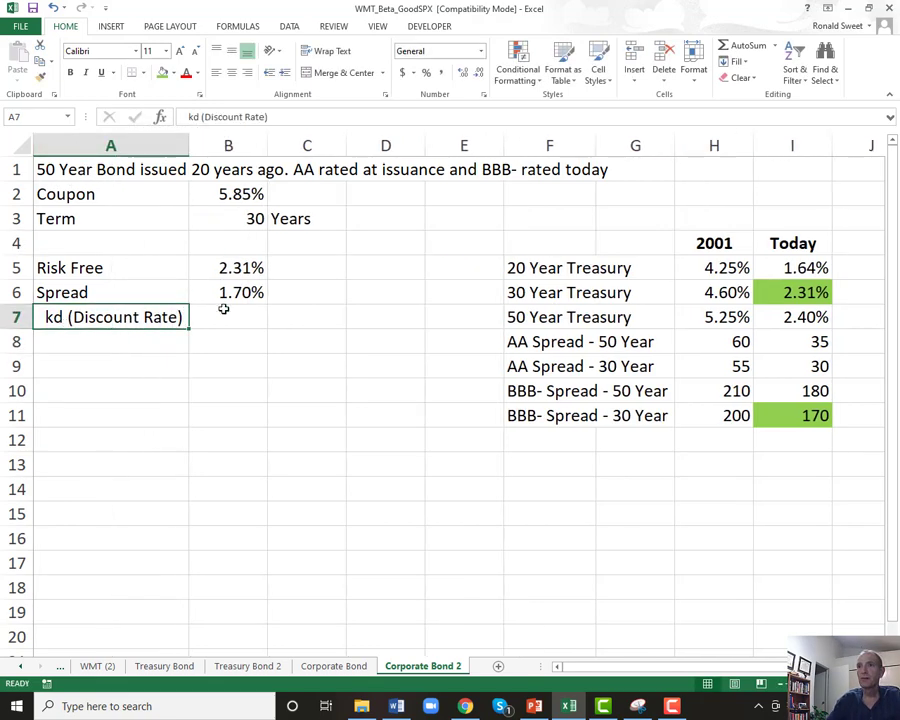
pyautogui.click(224, 309)
pyautogui.write('+')
pyautogui.press('Up')
pyautogui.press('Up')
pyautogui.write('+')
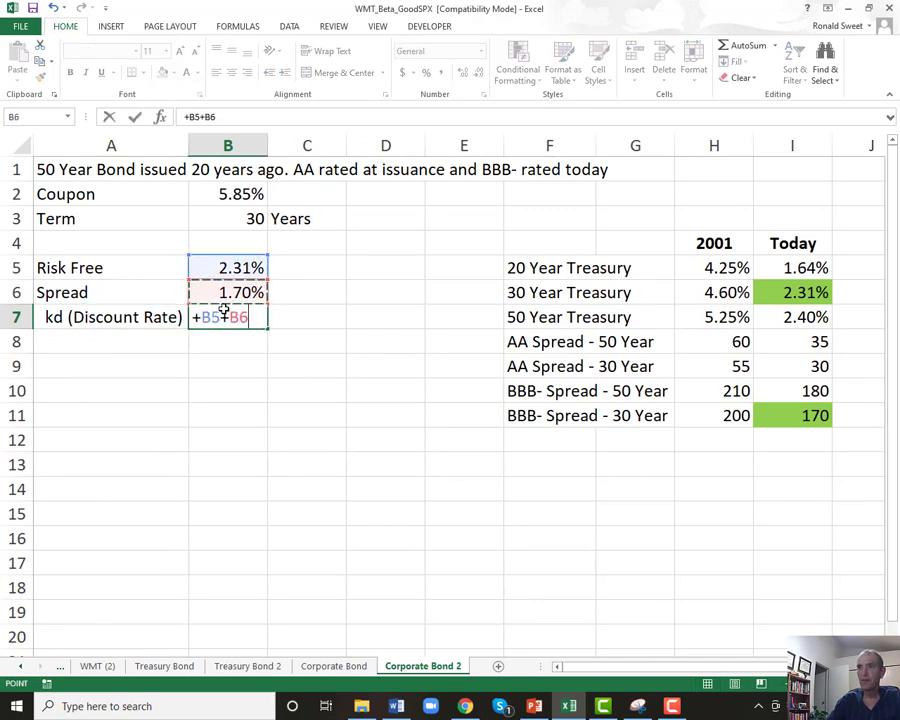
pyautogui.press('Up')
pyautogui.press('Return')
pyautogui.click(224, 309)
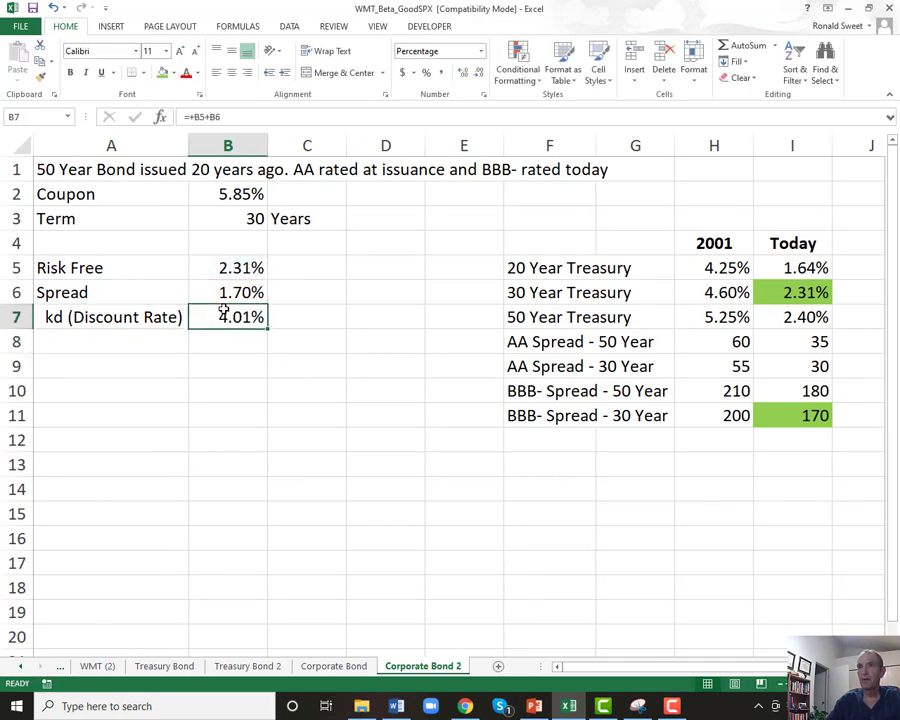
# Compare the coupon with the discount rate, and the 2001 50-year Treasury yield with today's 30-year Treasury yield.
pyautogui.click(225, 190)
pyautogui.click(219, 321)
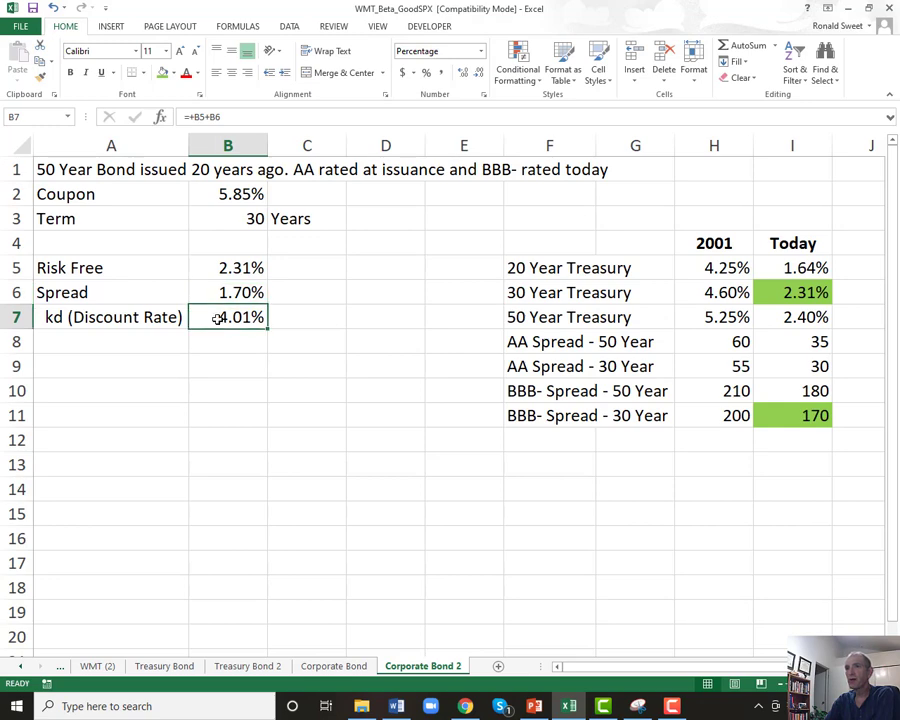
pyautogui.click(736, 339)
pyautogui.click(806, 412)
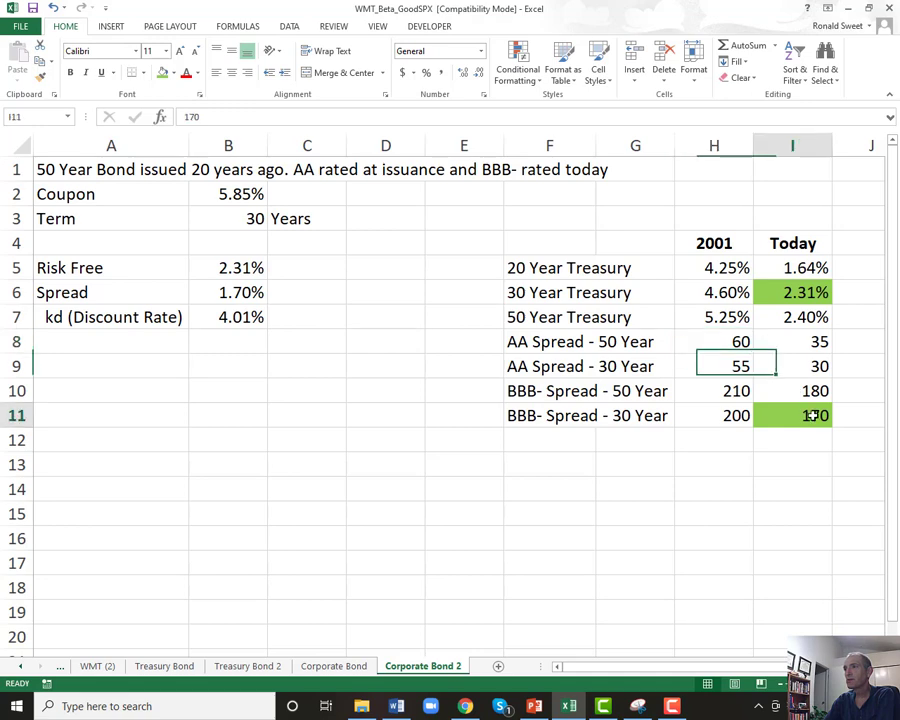
pyautogui.click(726, 347)
pyautogui.click(714, 265)
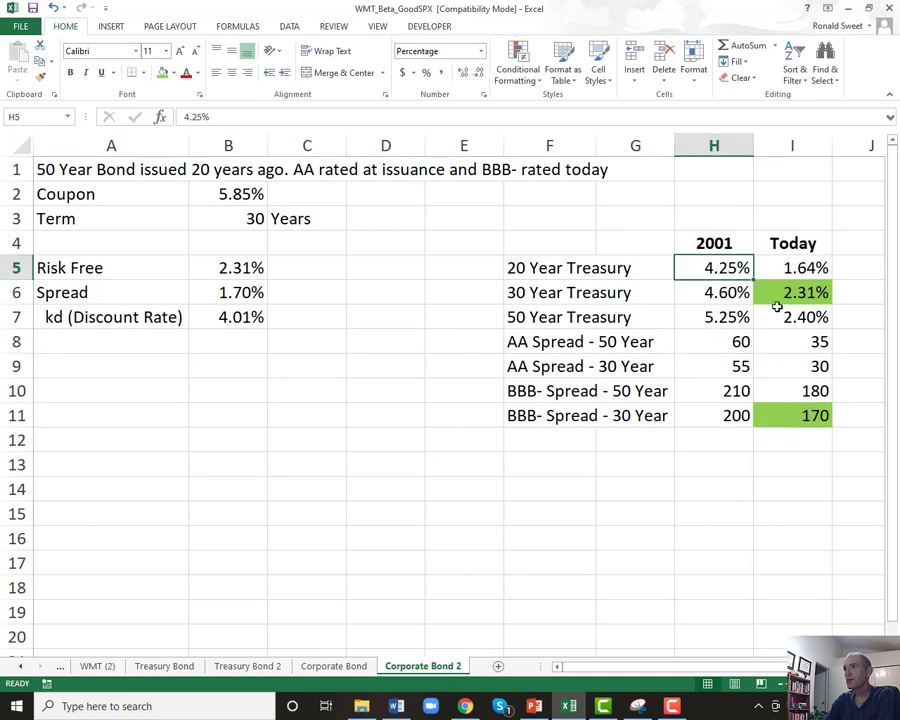
pyautogui.click(785, 294)
pyautogui.click(710, 316)
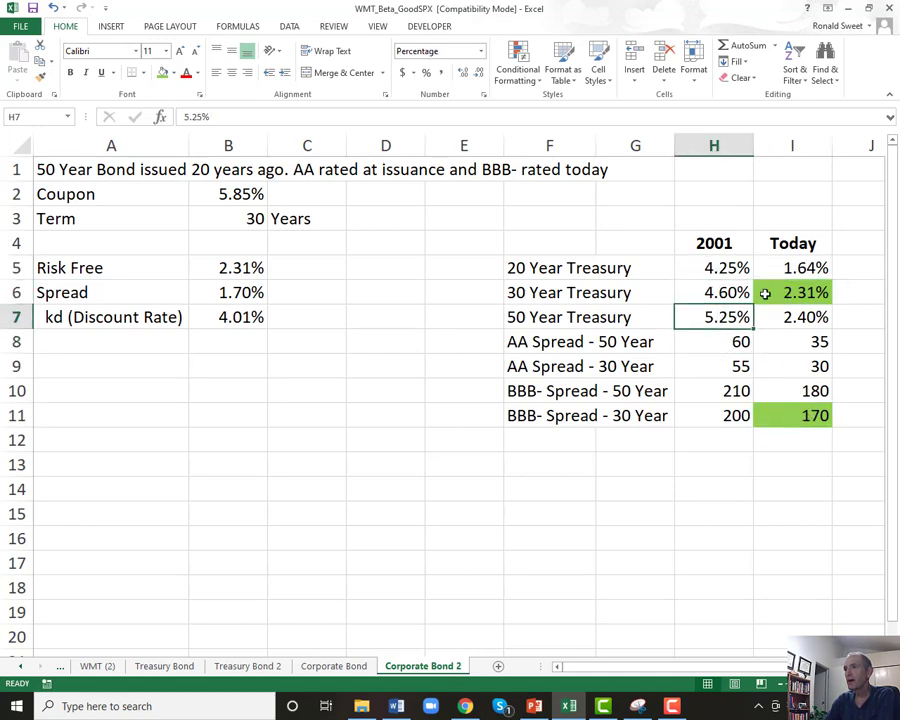
pyautogui.click(790, 292)
pyautogui.click(714, 317)
pyautogui.click(792, 292)
pyautogui.click(720, 317)
pyautogui.click(795, 290)
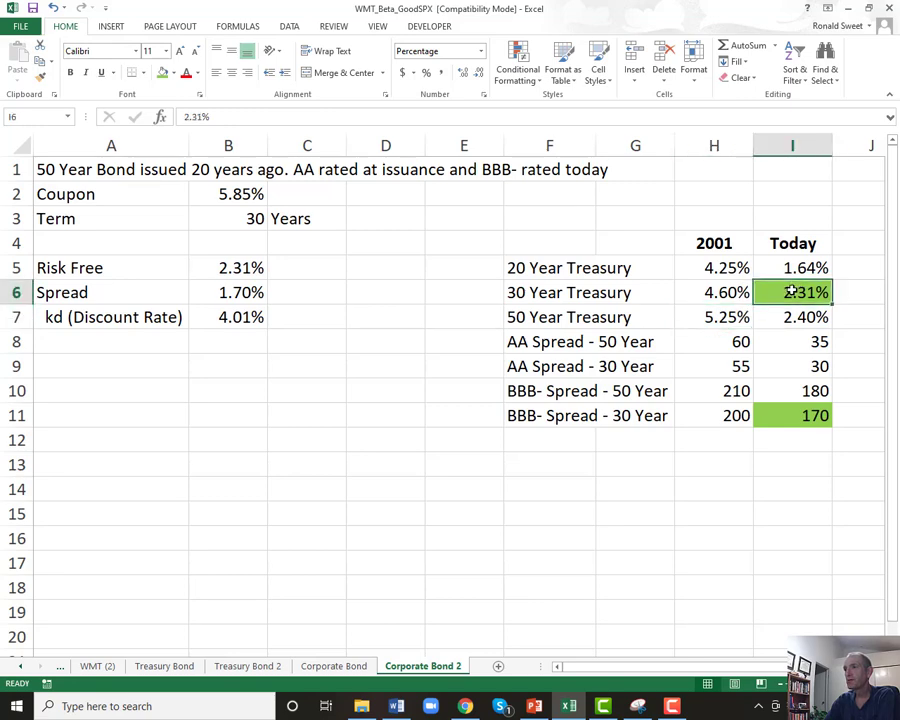
# Compare the 2001 50-year AA spread with today's 30-year BBB- spread, and review the coupon against the discount rate again.
pyautogui.click(738, 345)
pyautogui.click(790, 412)
pyautogui.click(740, 344)
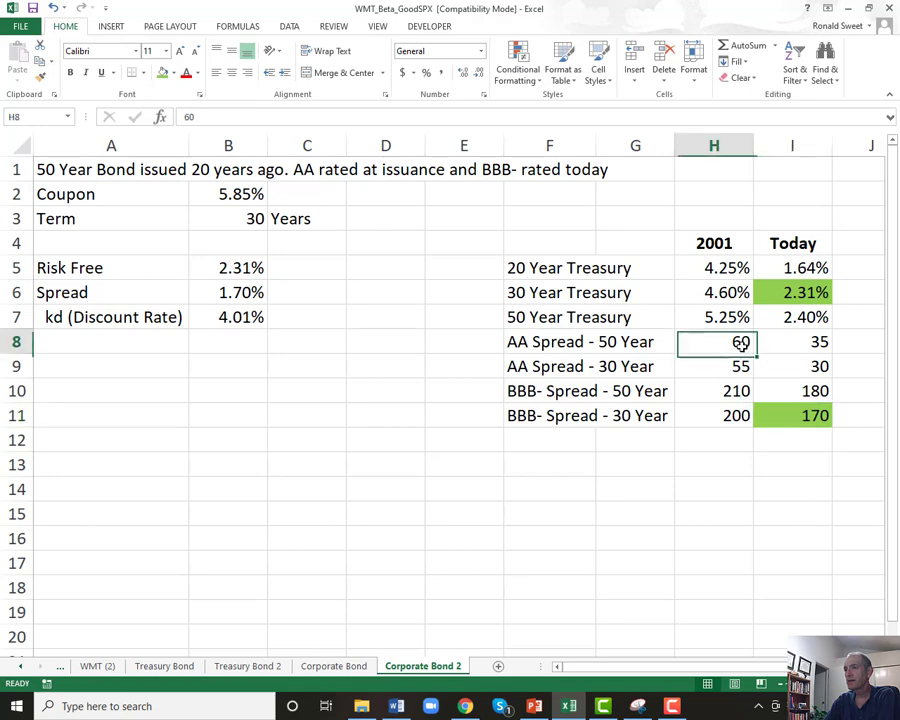
pyautogui.click(788, 414)
pyautogui.click(716, 341)
pyautogui.click(783, 413)
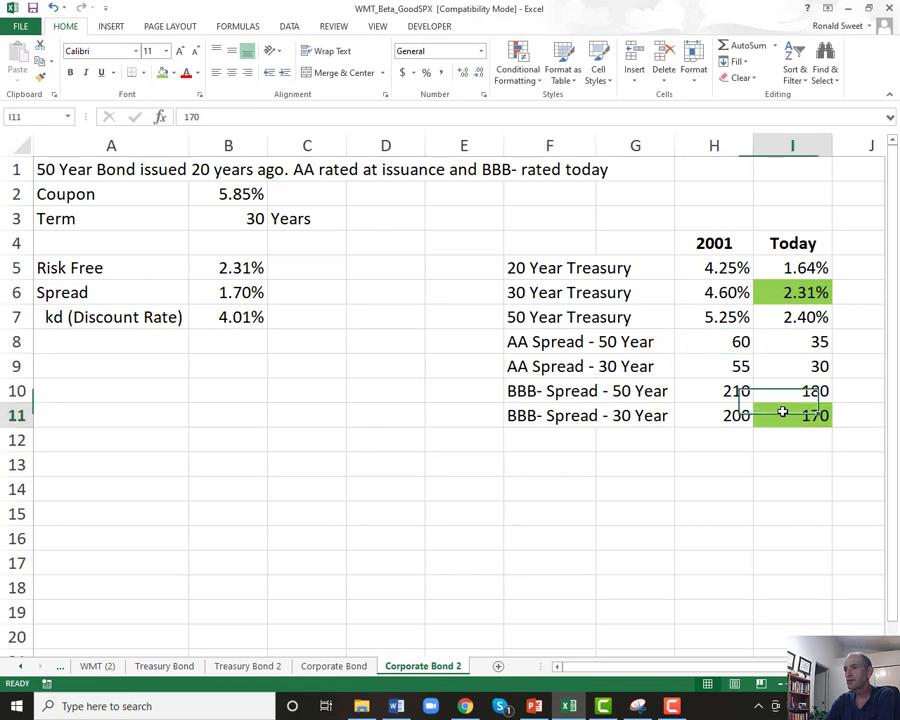
pyautogui.click(727, 341)
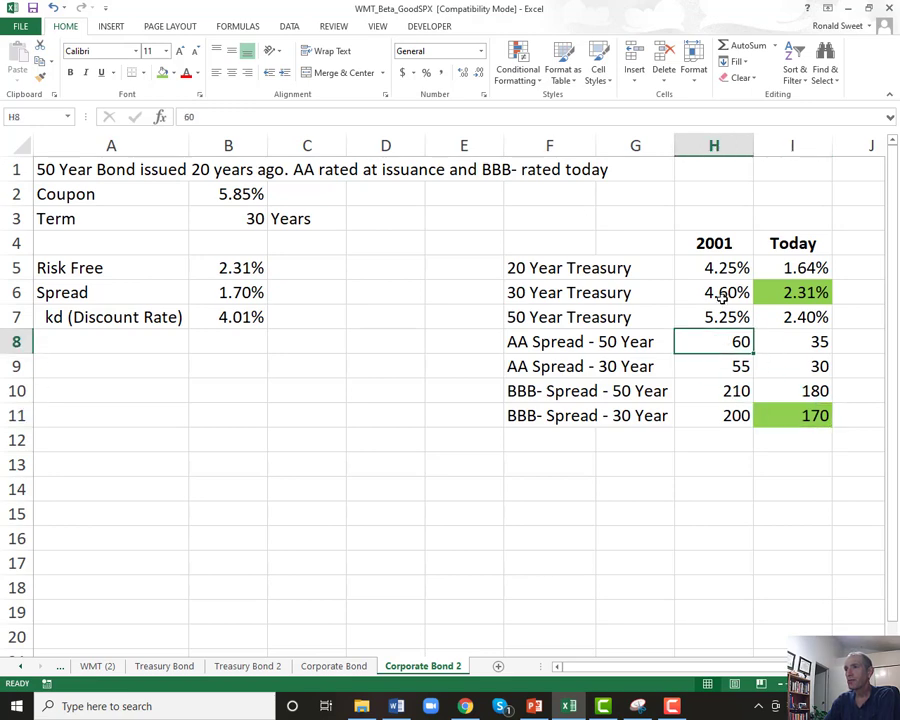
pyautogui.click(790, 411)
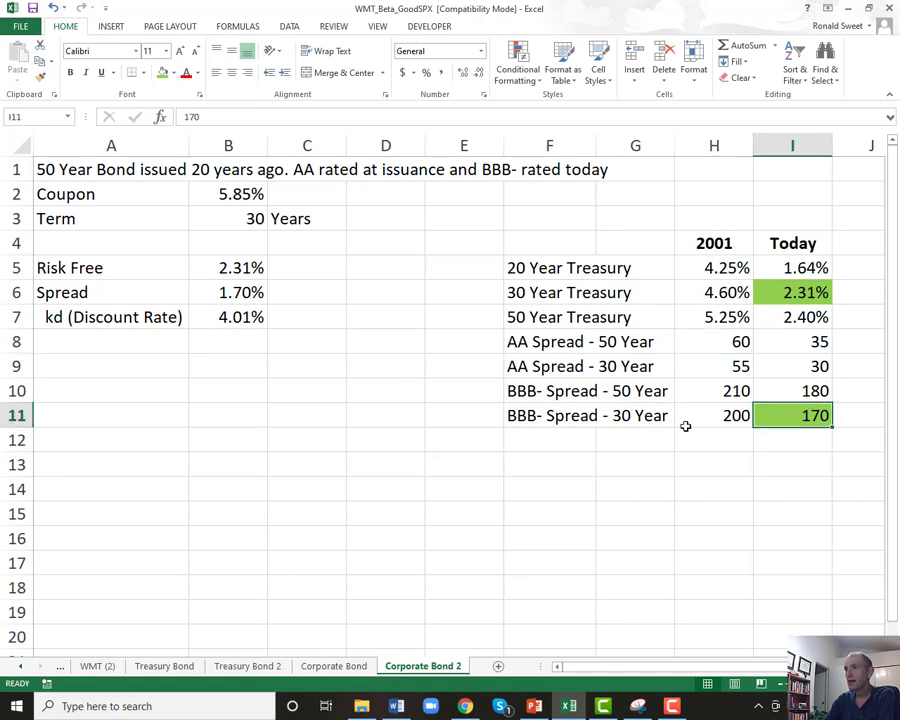
pyautogui.moveTo(540, 413); pyautogui.dragTo(608, 420)
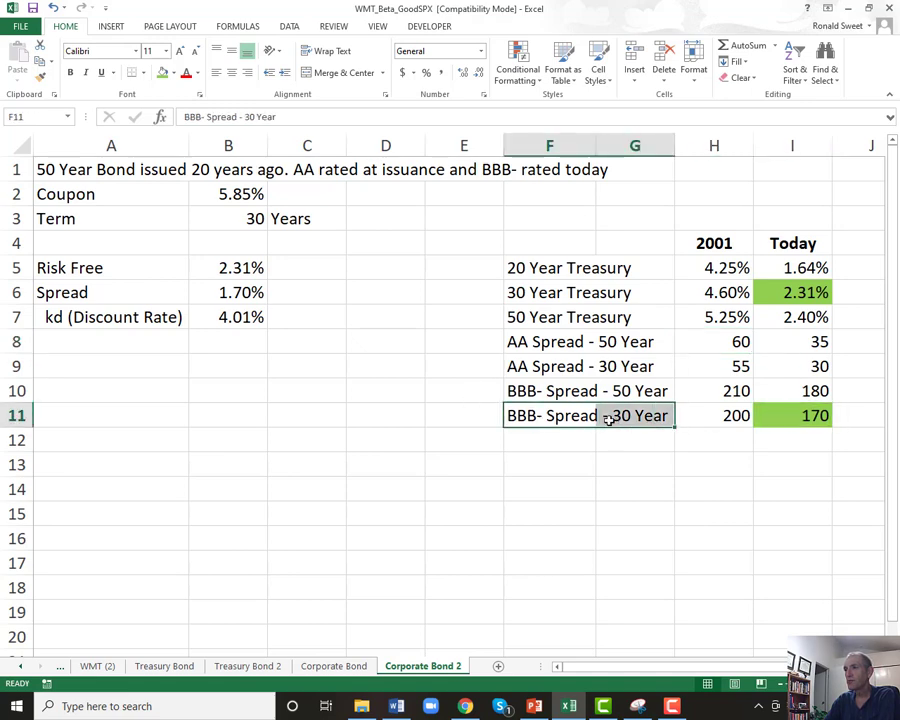
pyautogui.click(558, 418)
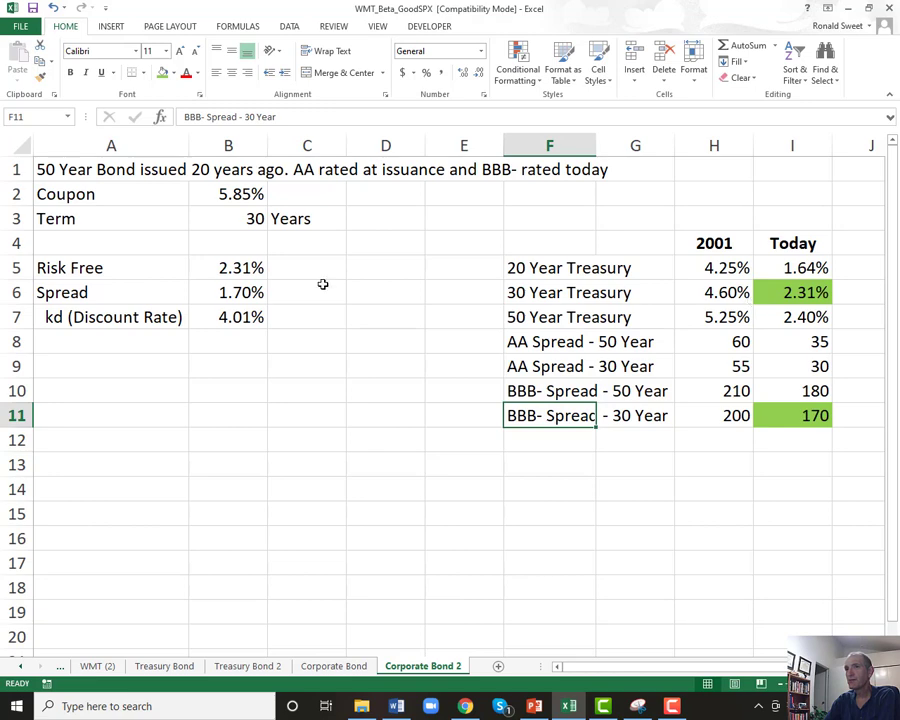
pyautogui.click(241, 195)
pyautogui.click(237, 313)
pyautogui.click(222, 199)
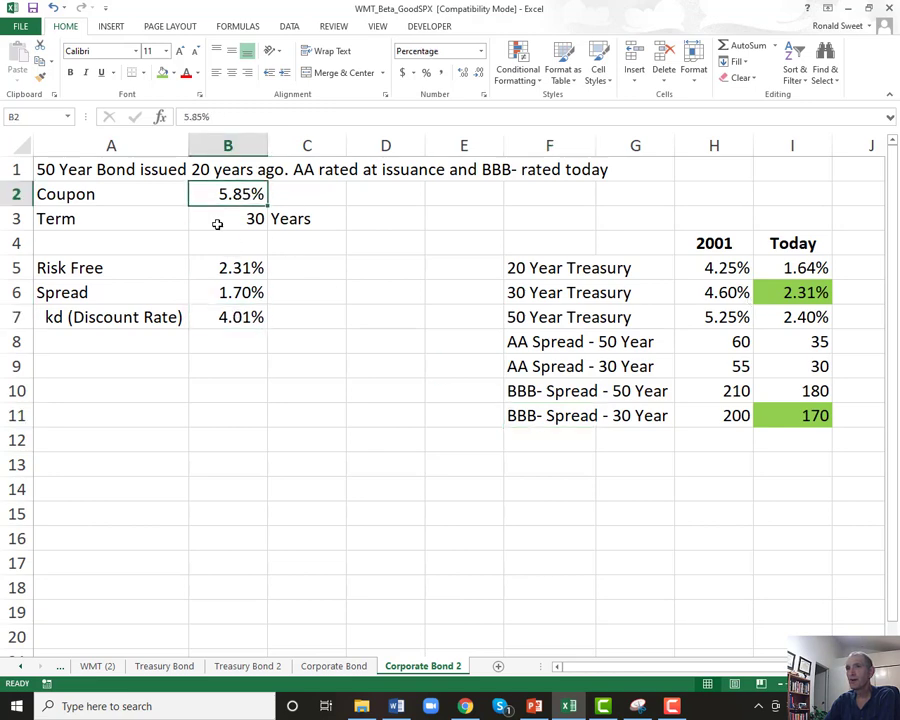
pyautogui.click(222, 311)
# Label A8 as Effective Yield and calculate it in B8 as (1+B7/2)^2-1.
pyautogui.click(84, 340)
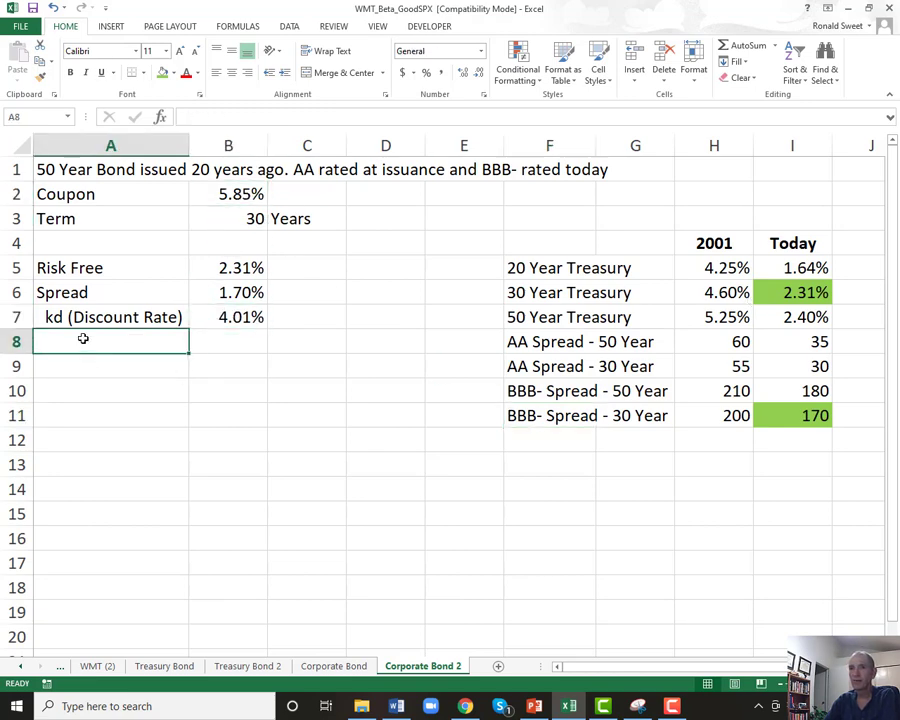
pyautogui.write('Effective Yield')
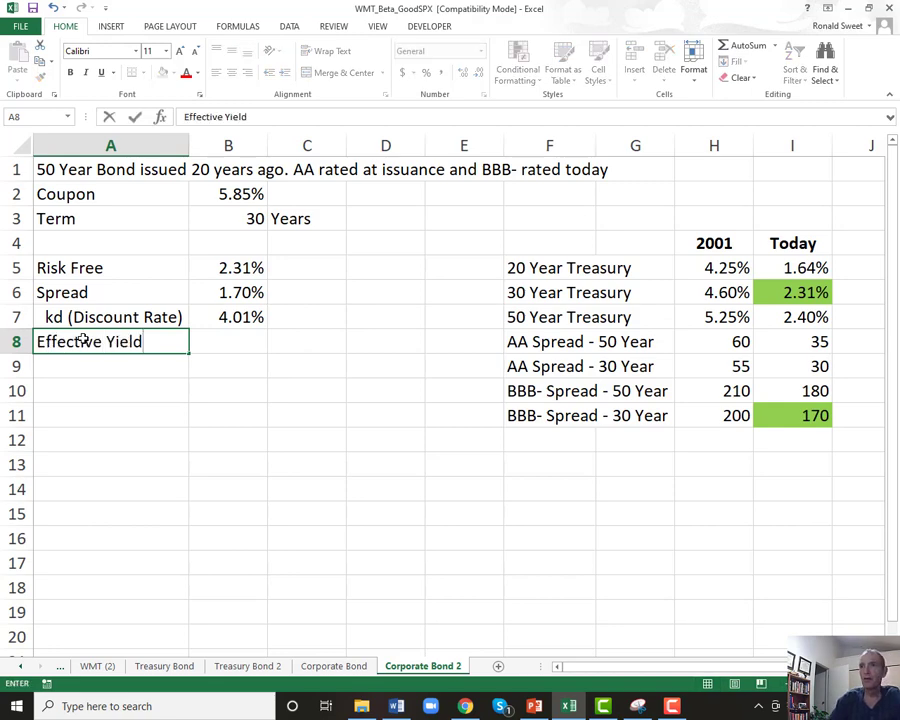
pyautogui.press('Tab')
pyautogui.write('+(1')
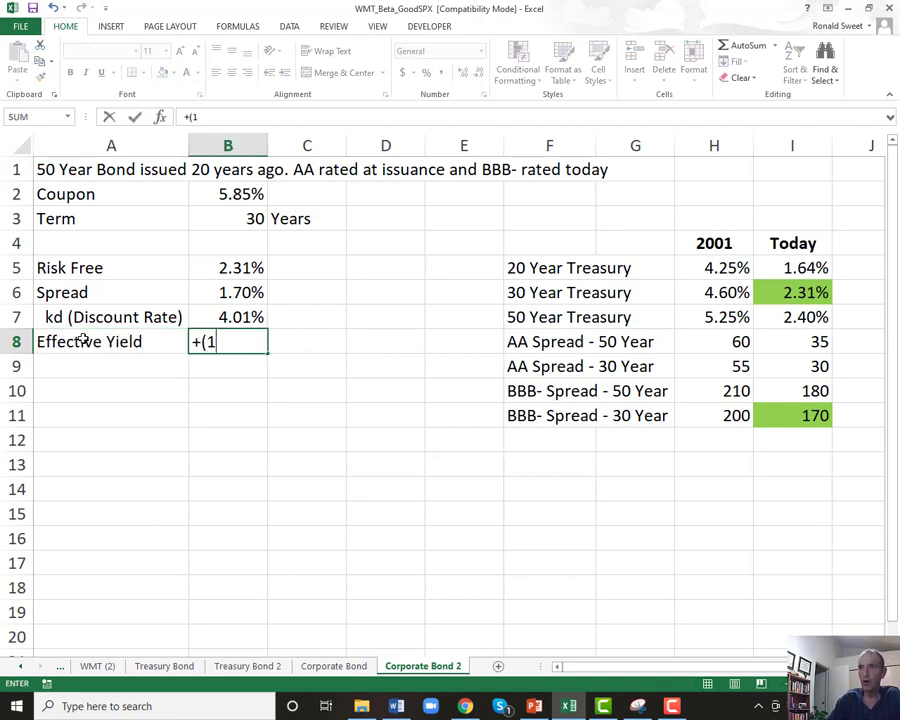
pyautogui.write('+')
pyautogui.press('Up')
pyautogui.write('/2)^2-1')
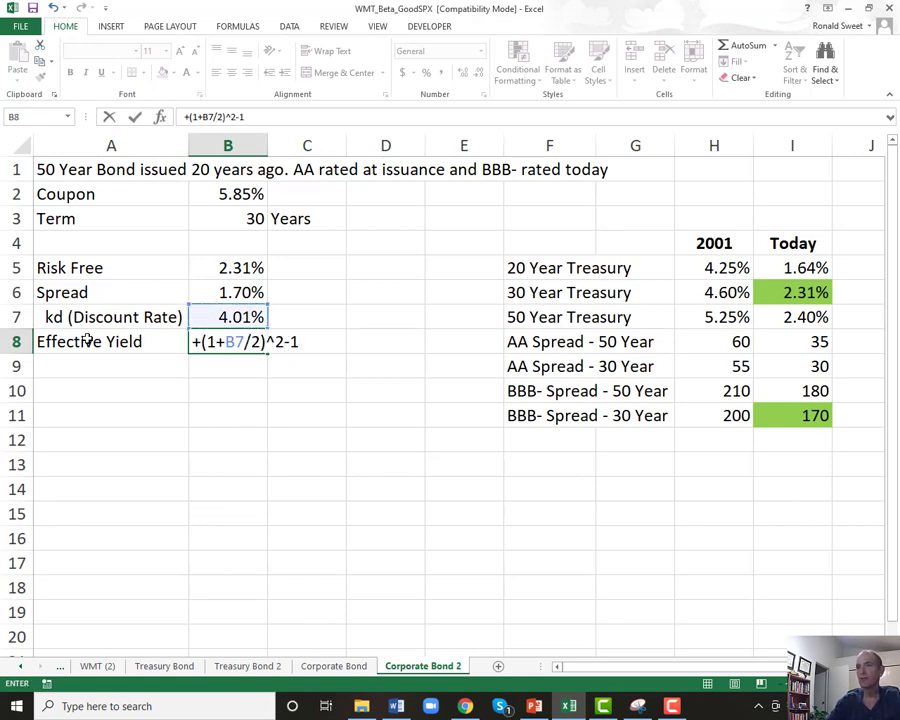
pyautogui.press('Return')
# Format the effective yield in B8 as a percentage with two decimals.
pyautogui.press('Up')
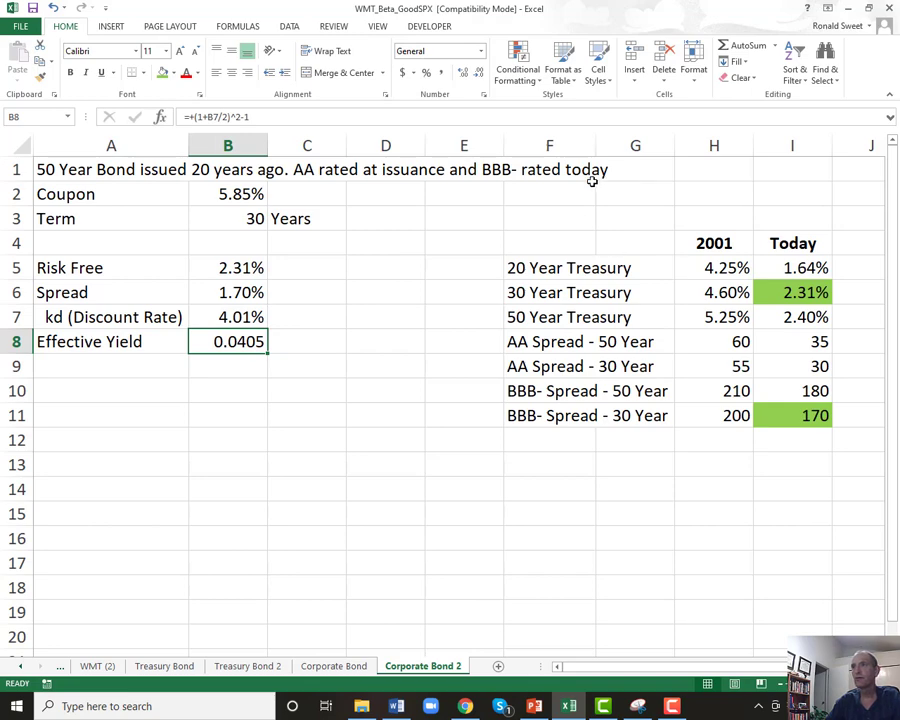
pyautogui.click(426, 73)
pyautogui.click(463, 74)
pyautogui.click(463, 75)
pyautogui.click(463, 74)
pyautogui.click(463, 74)
pyautogui.click(463, 74)
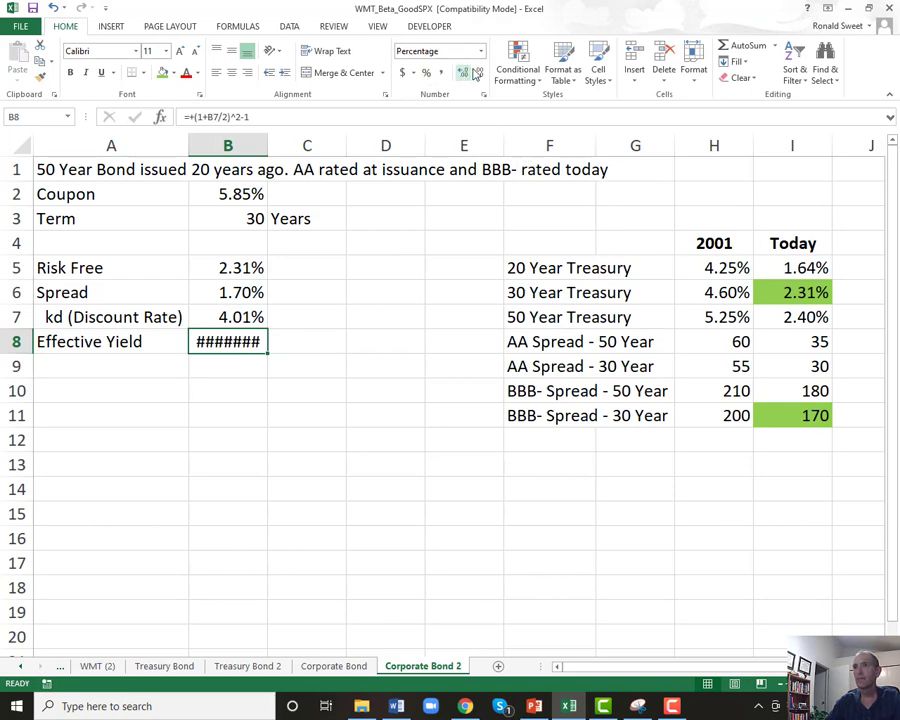
pyautogui.click(478, 74)
pyautogui.click(478, 74)
pyautogui.click(478, 74)
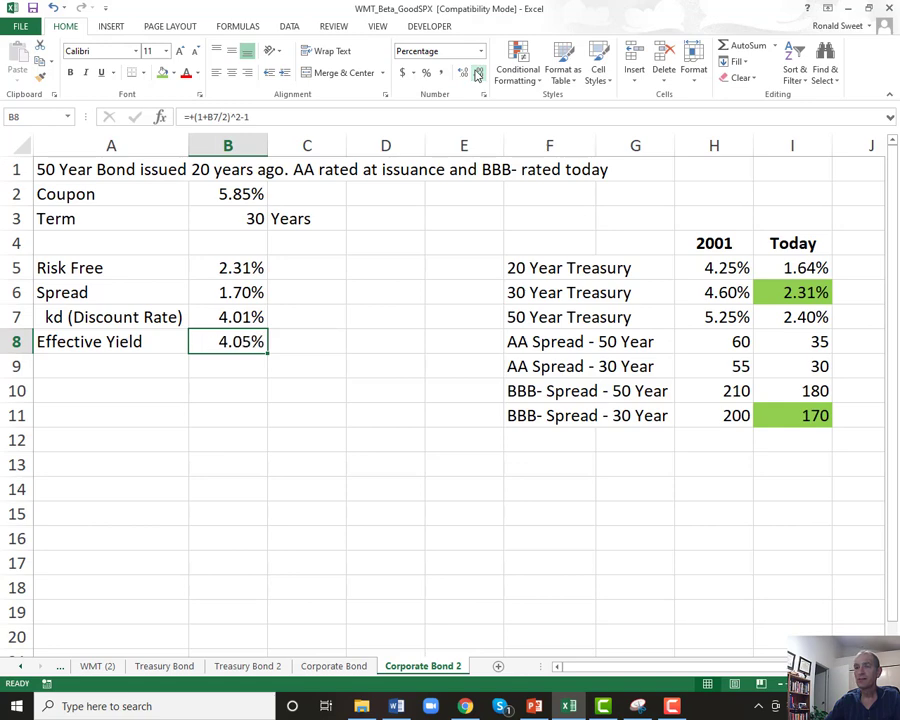
# Label A10 as Guess and add an indented "Guess Duration" label in A11.
pyautogui.click(108, 394)
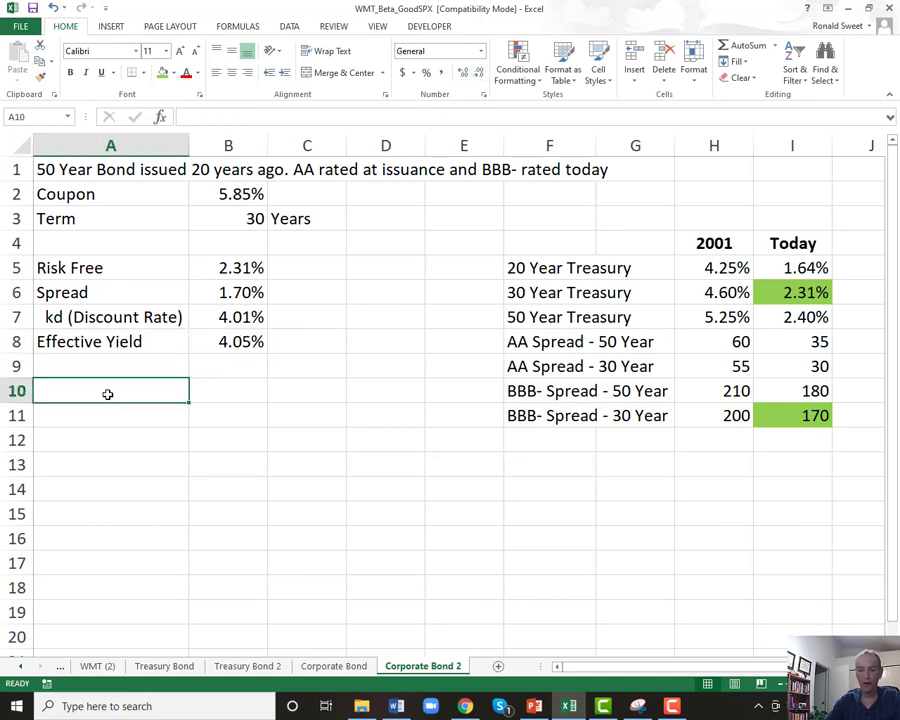
pyautogui.write('Guess')
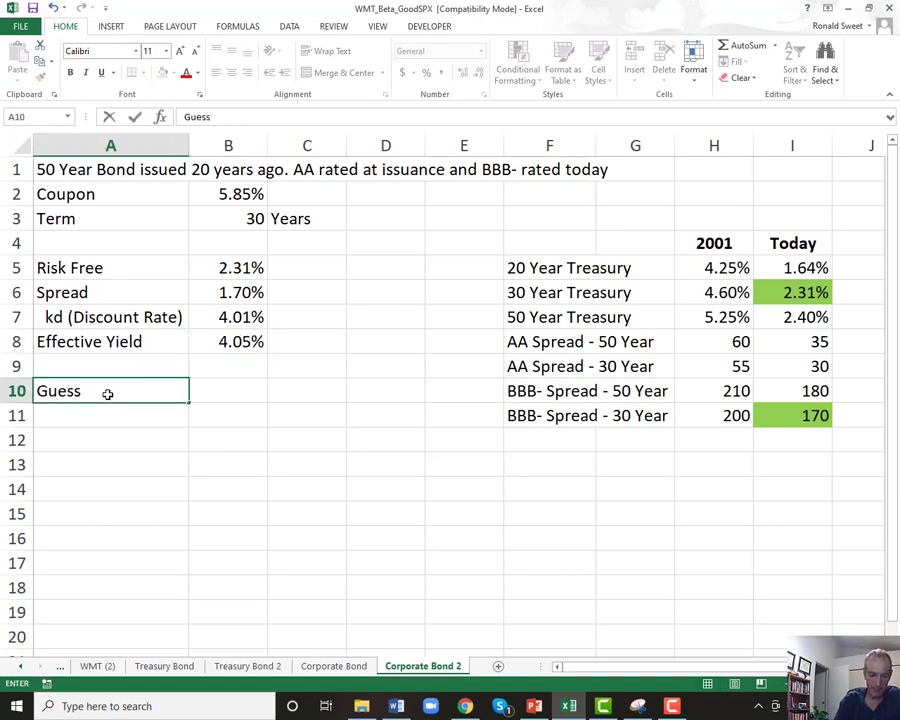
pyautogui.press('Return')
pyautogui.write('Guess Durati')
pyautogui.press('Return')
# Set the guess duration in B11 to 18, formatted in comma style with no decimals.
pyautogui.press('Up')
pyautogui.press('Right')
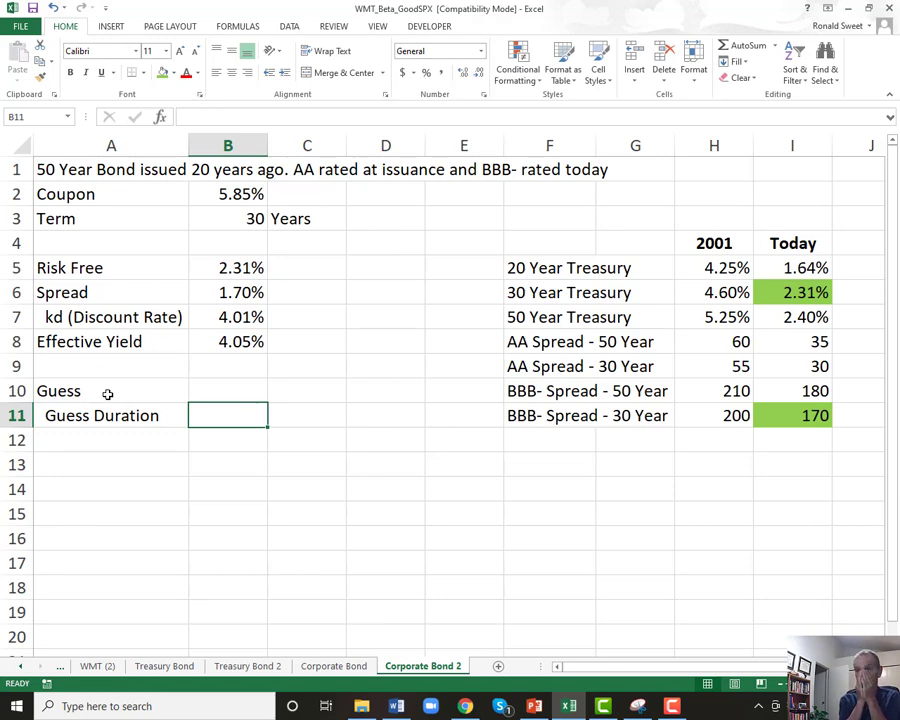
pyautogui.write('18')
pyautogui.press('Return')
pyautogui.press('Up')
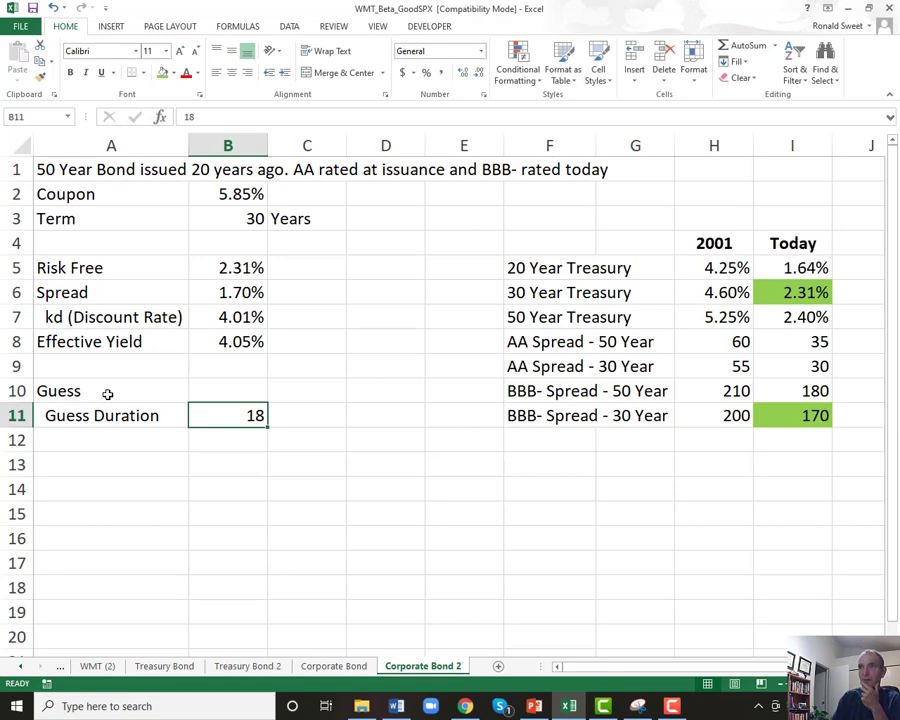
pyautogui.click(443, 74)
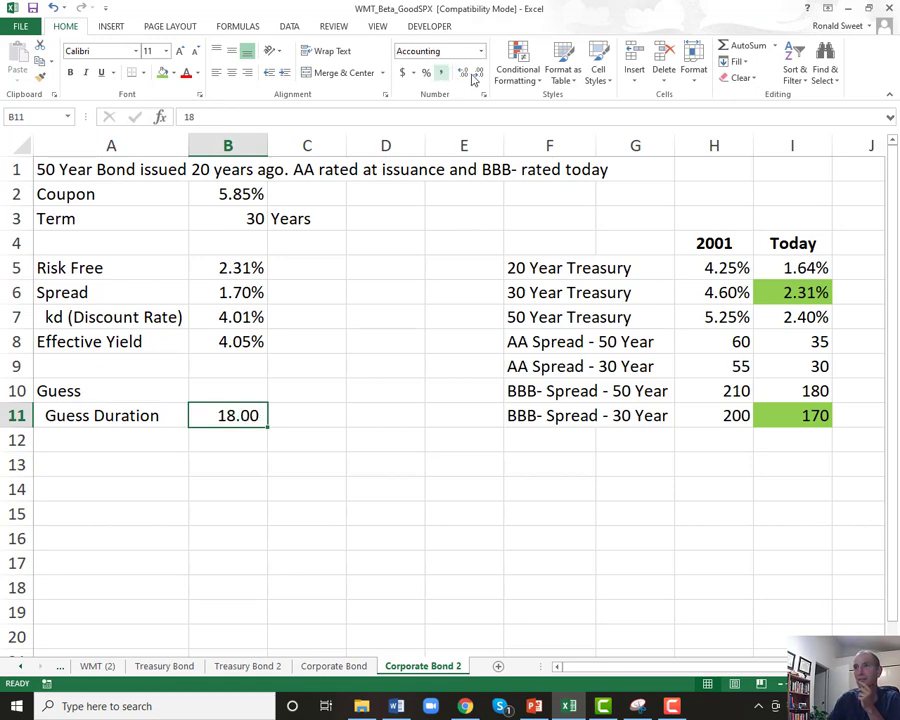
pyautogui.click(478, 72)
pyautogui.click(478, 72)
# Label A12 as an indented "Guess Price Change" below the Guess Duration row.
pyautogui.click(122, 433)
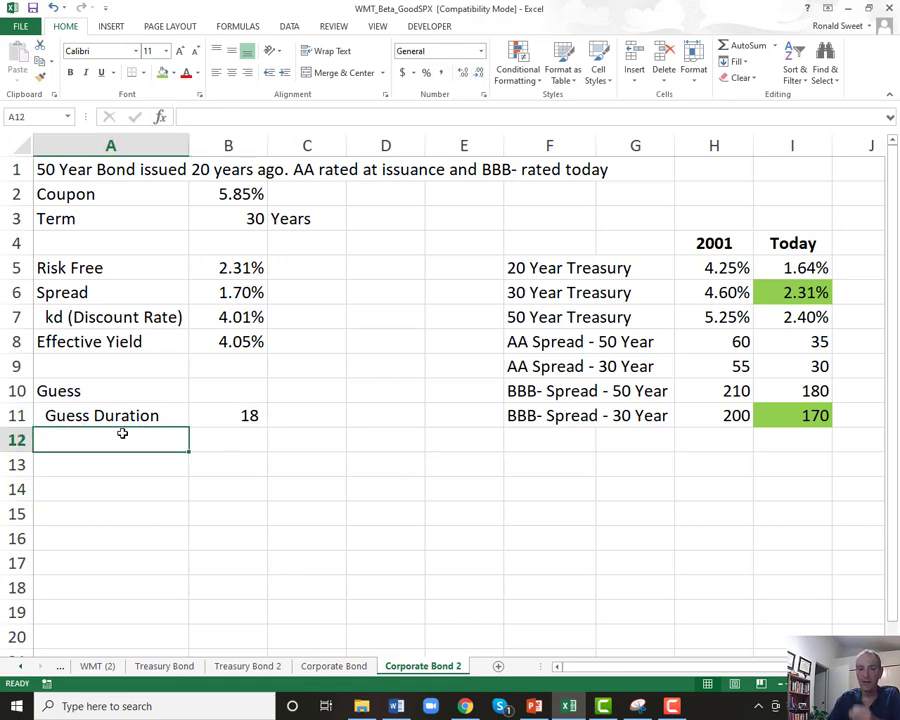
pyautogui.write('Guess ')
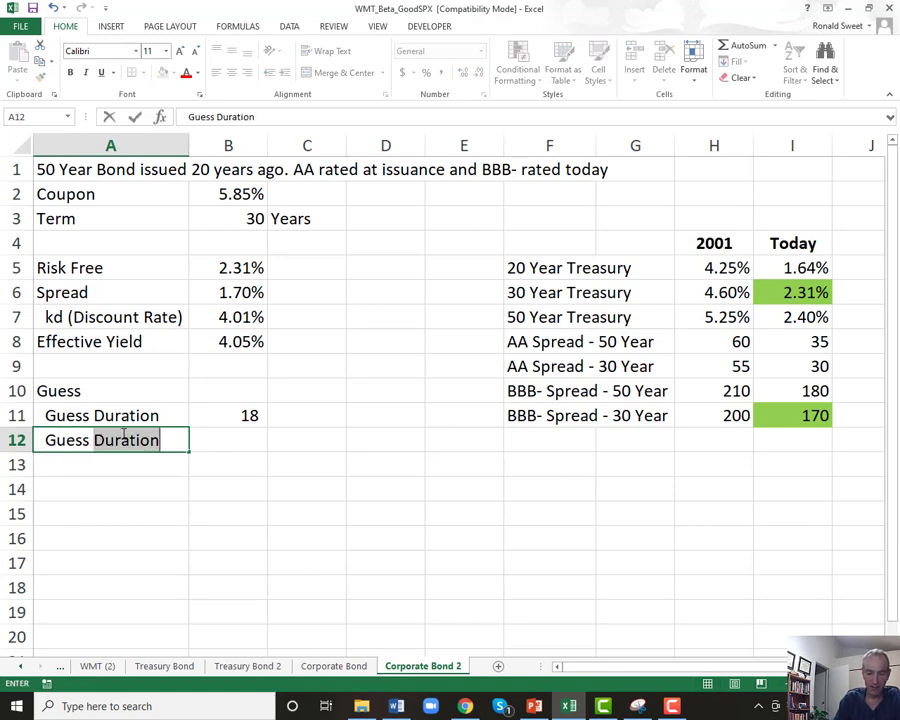
pyautogui.write('Price Change')
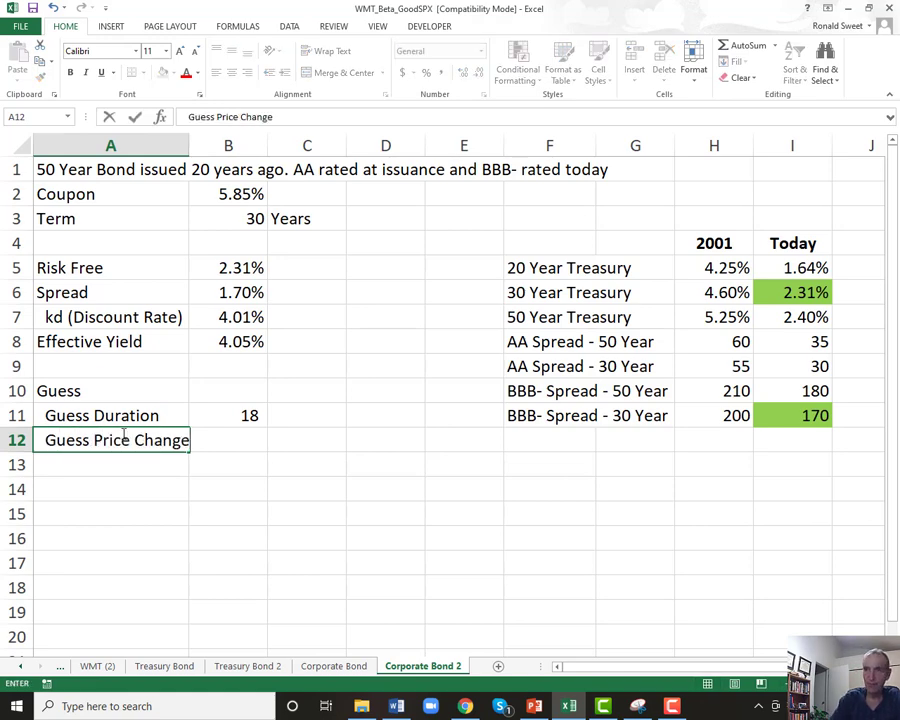
pyautogui.hotkey('ctrl', 'Return')
# Calculate the guess price change in B12 as -B11*(B7-B2), using the guess duration, discount rate and coupon.
pyautogui.press('Right')
pyautogui.write('-')
pyautogui.press('Up')
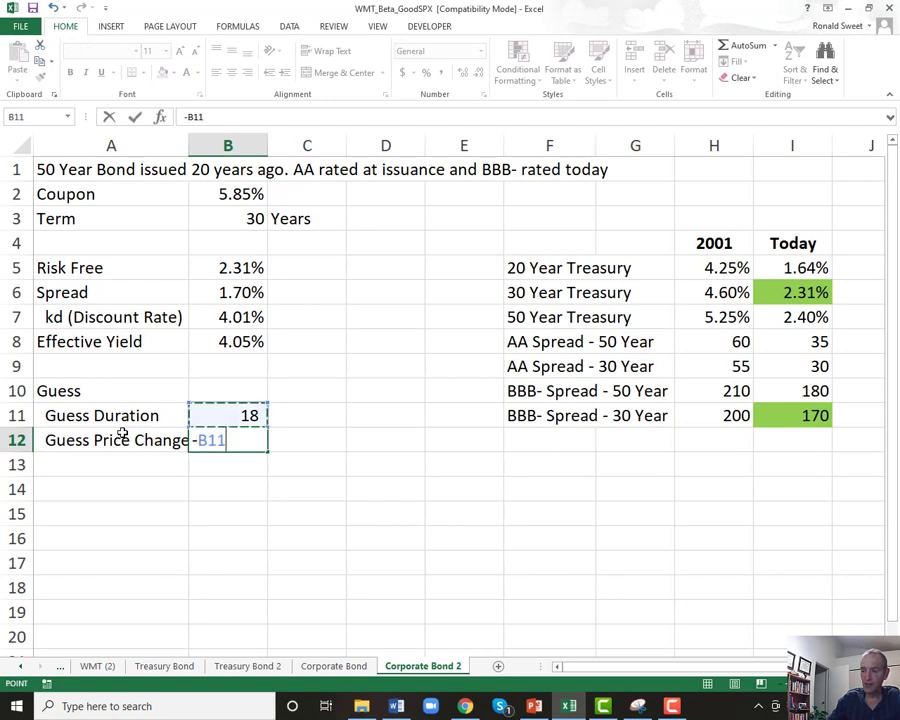
pyautogui.write('*(')
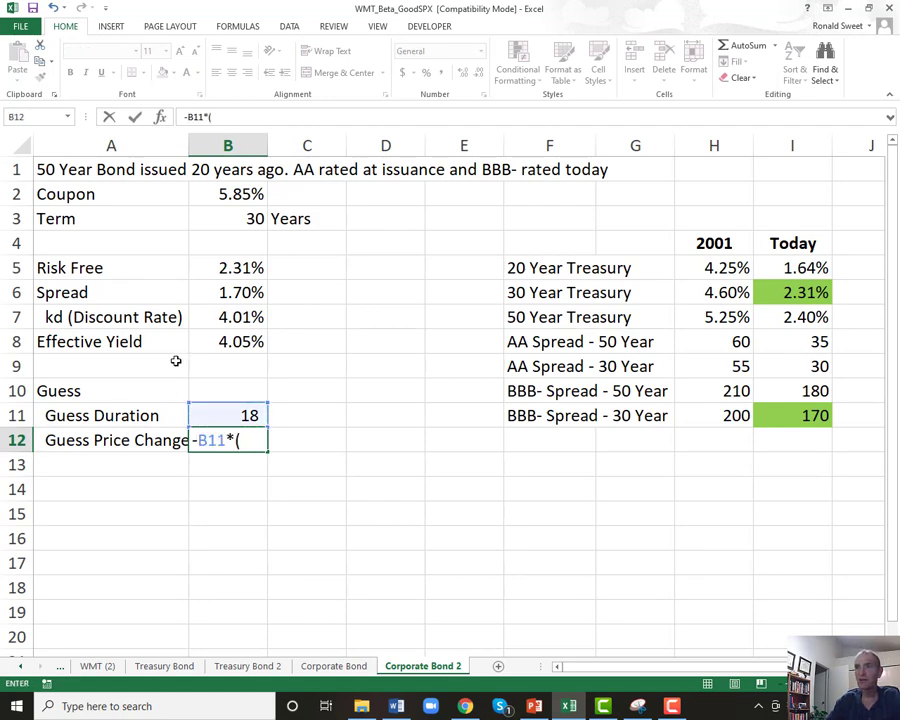
pyautogui.click(211, 318)
pyautogui.write('-')
pyautogui.click(223, 195)
pyautogui.write(')')
pyautogui.press('Return')
# Format the guess price change in B12 as a percentage with two decimals.
pyautogui.press('Up')
pyautogui.click(427, 74)
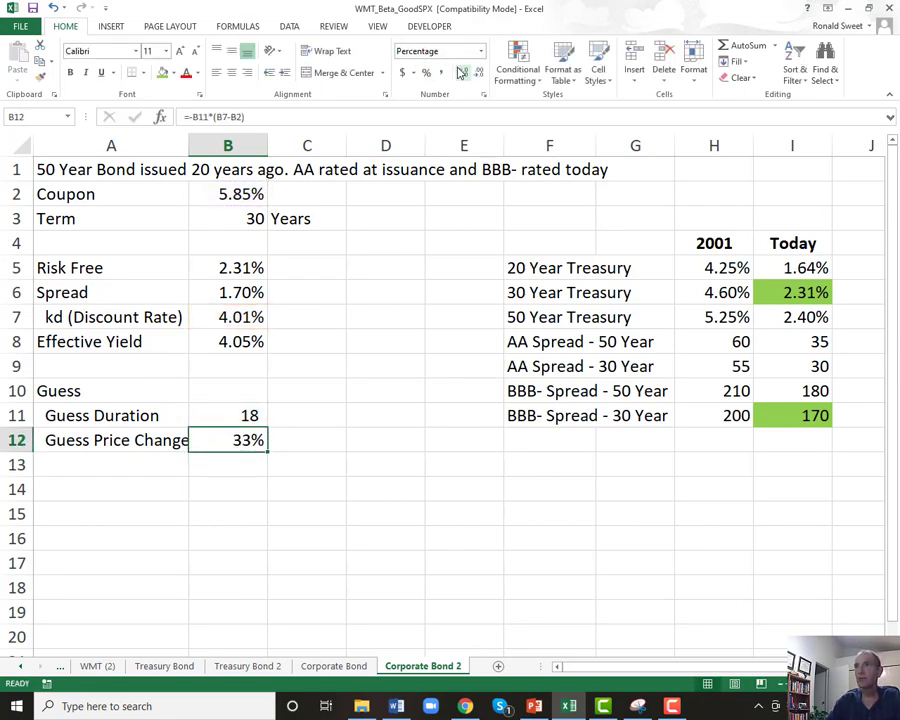
pyautogui.click(462, 75)
pyautogui.click(462, 75)
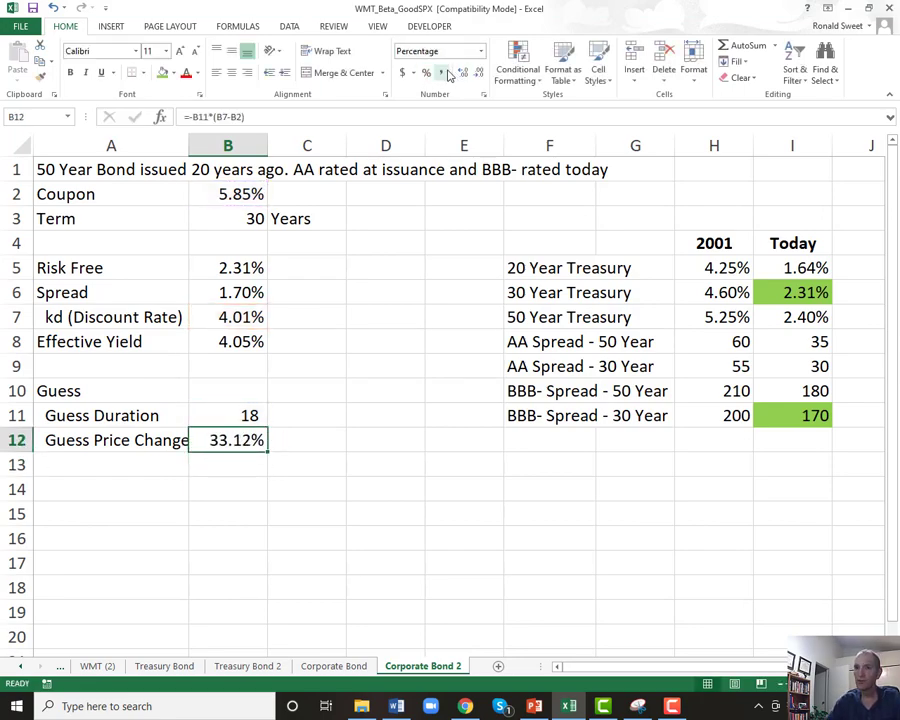
pyautogui.click(89, 467)
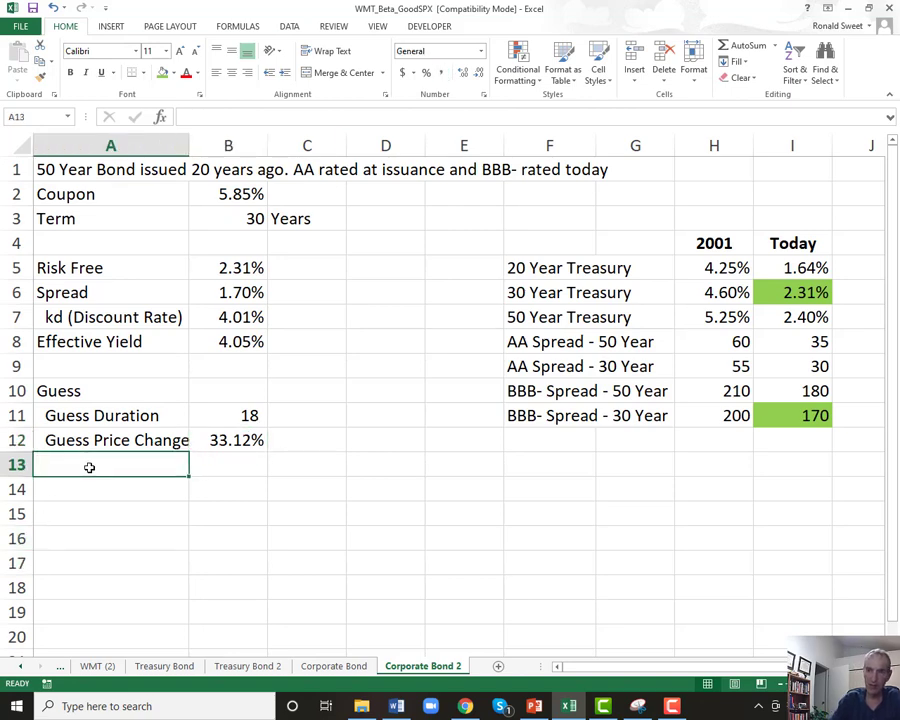
# Label A13 as "Guess Price" below the Guess Price Change row.
pyautogui.write('Guess')
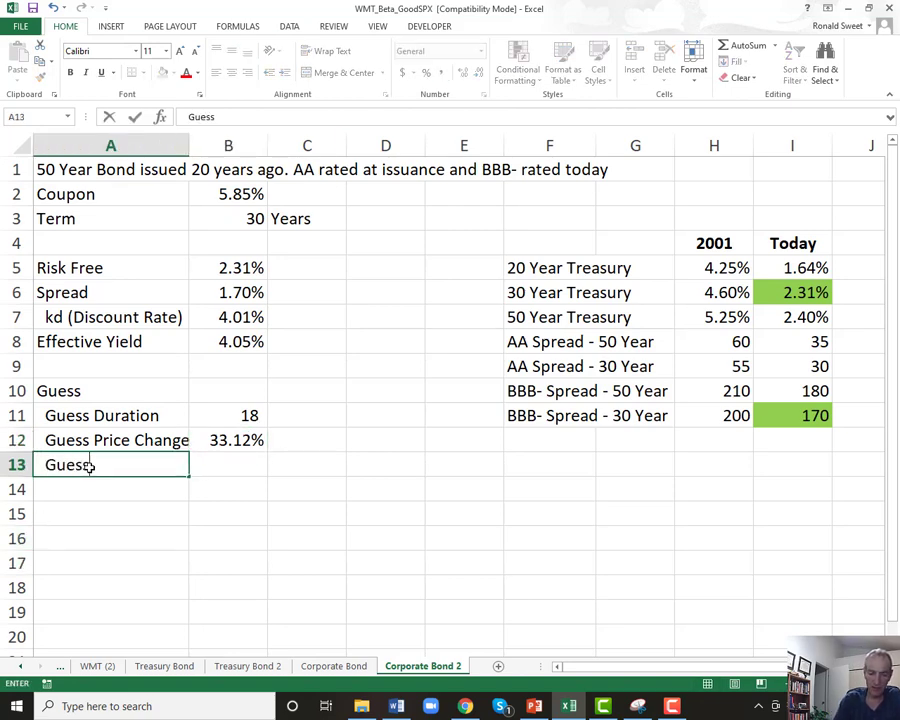
pyautogui.write(' Price')
pyautogui.press('Delete')
pyautogui.press('Return')
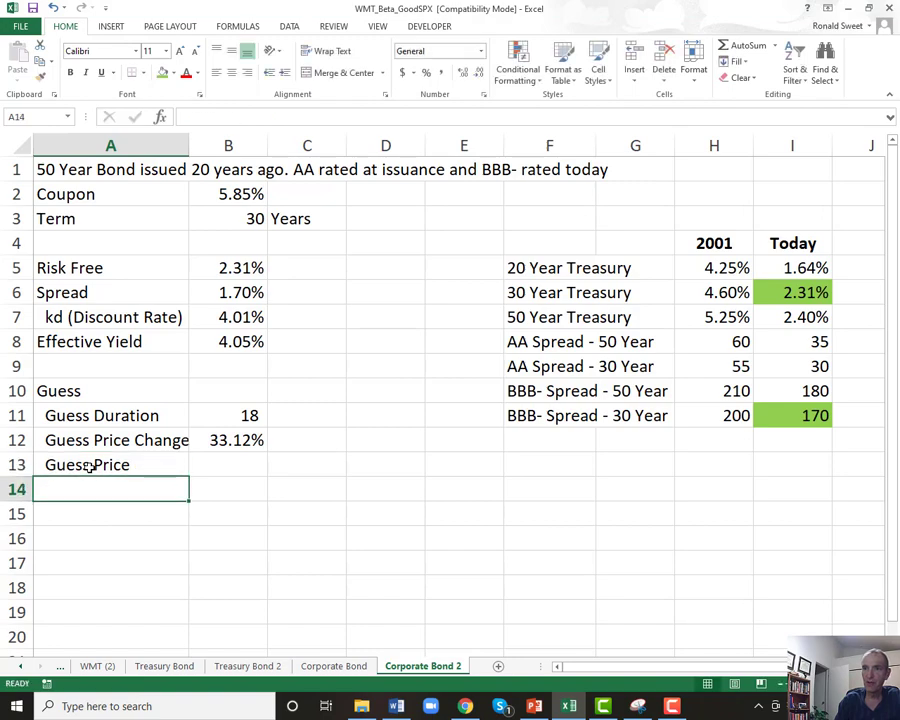
# Calculate the guess price in B13 as 1000*(1+B12) and format it in dollar accounting style.
pyautogui.press('Up')
pyautogui.press('Right')
pyautogui.write('+1000')
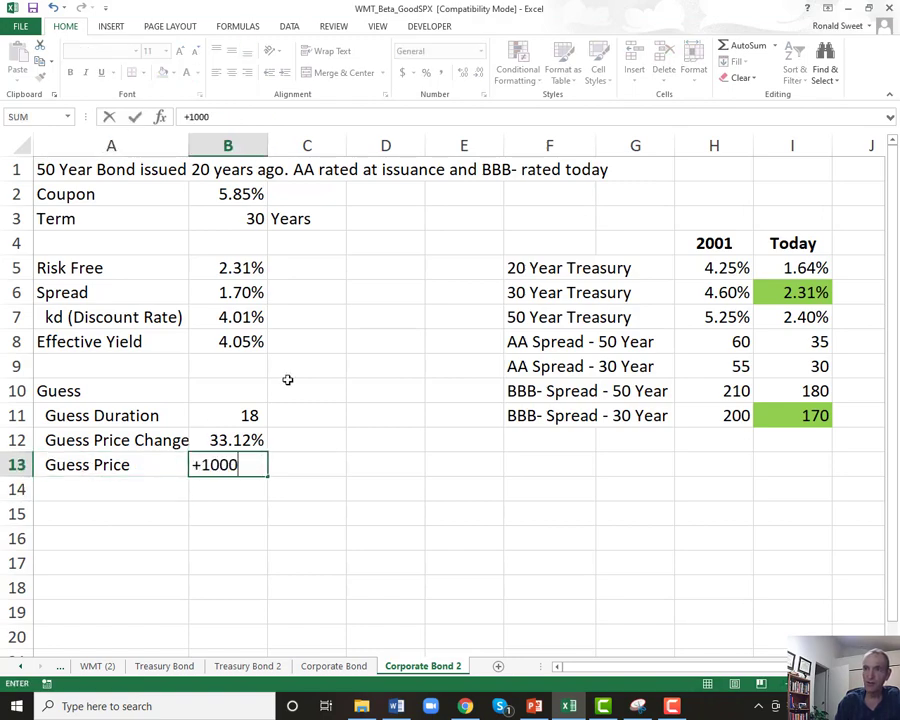
pyautogui.write('*(1+')
pyautogui.press('Up')
pyautogui.write(')')
pyautogui.hotkey('ctrl', 'Return')
pyautogui.click(402, 72)
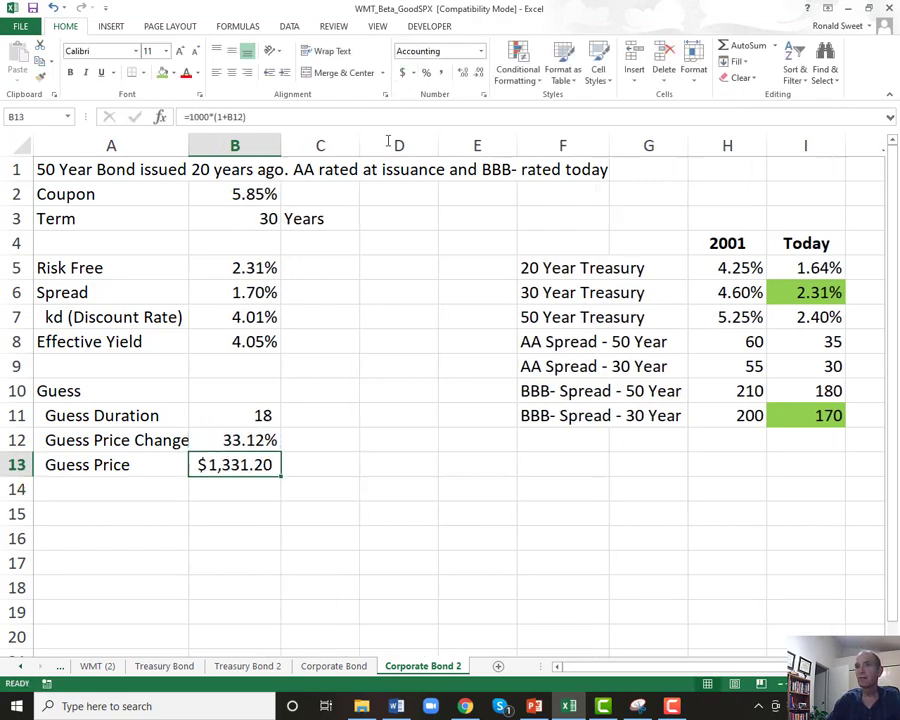
pyautogui.click(256, 416)
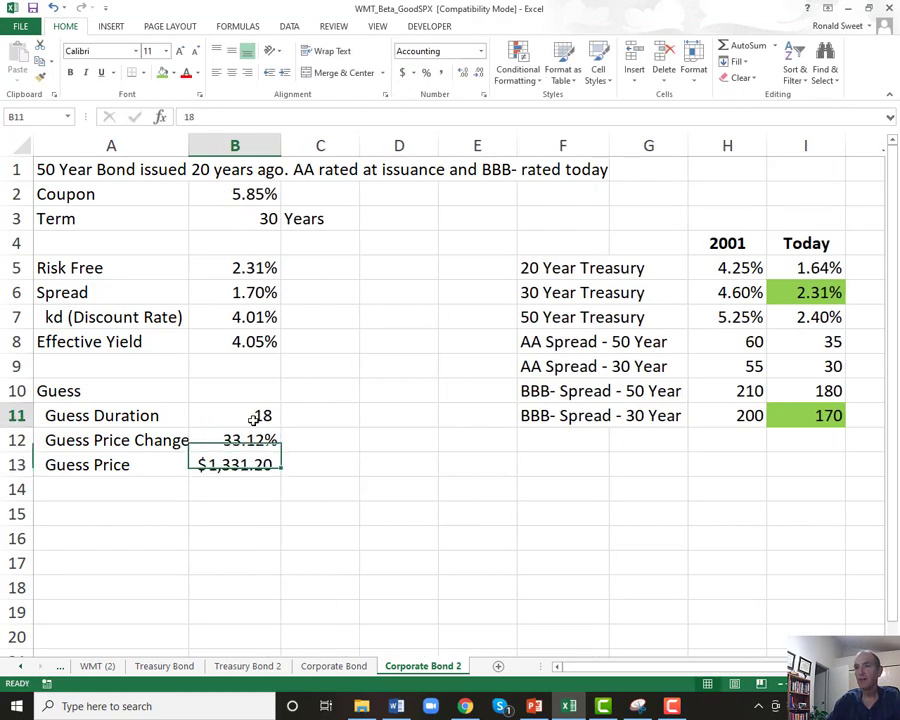
# Label A15 as "Short Formula" and A17 as "Coupon Payment".
pyautogui.click(72, 519)
pyautogui.write('Short Formula')
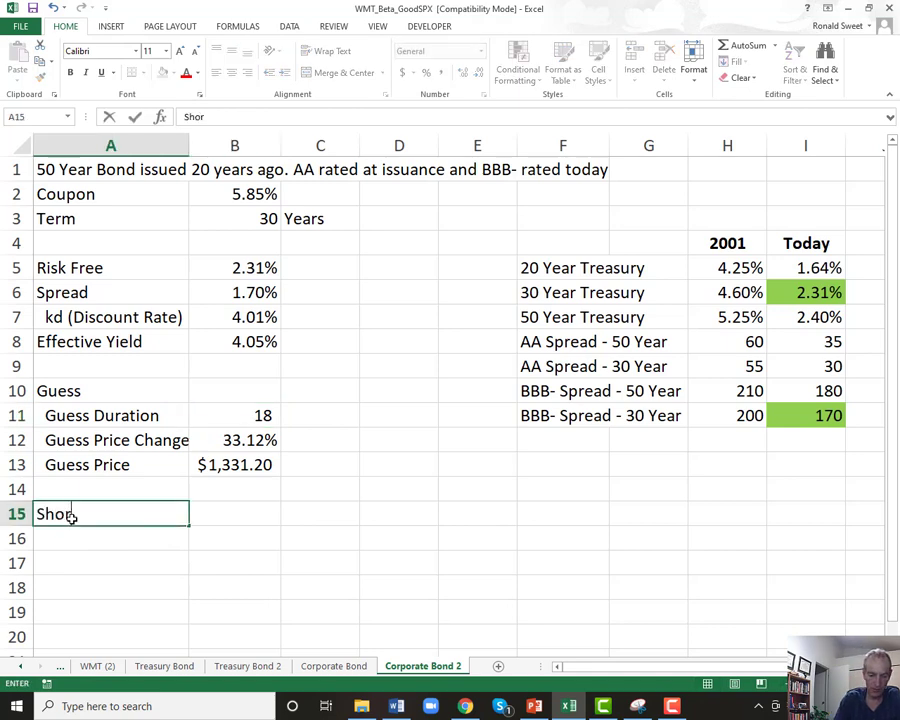
pyautogui.press('Return')
pyautogui.press('Return')
pyautogui.write('Coupon Payment')
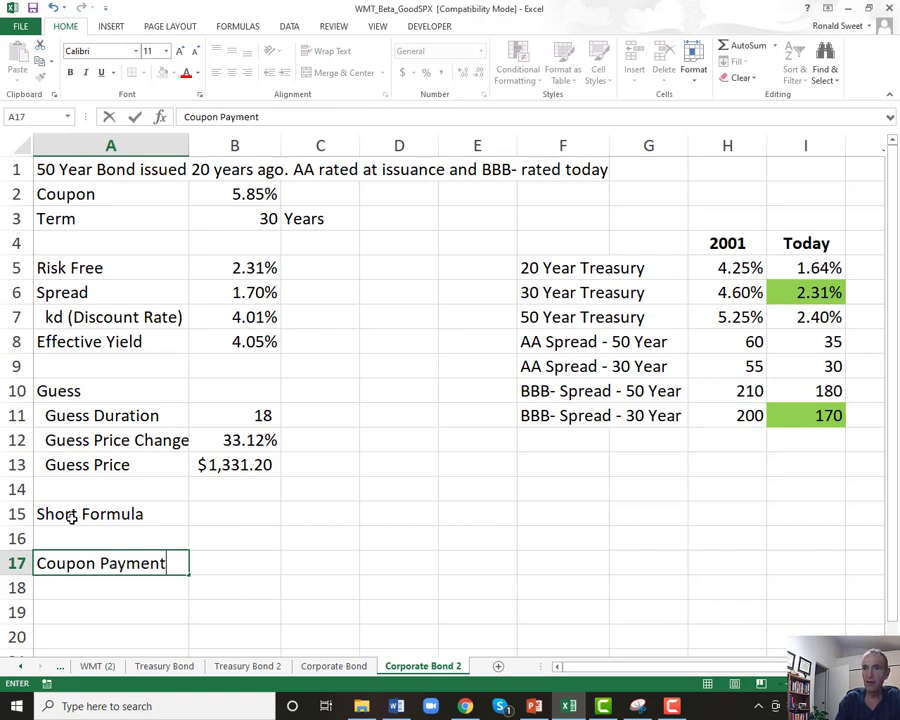
pyautogui.press('Tab')
pyautogui.write('+1')
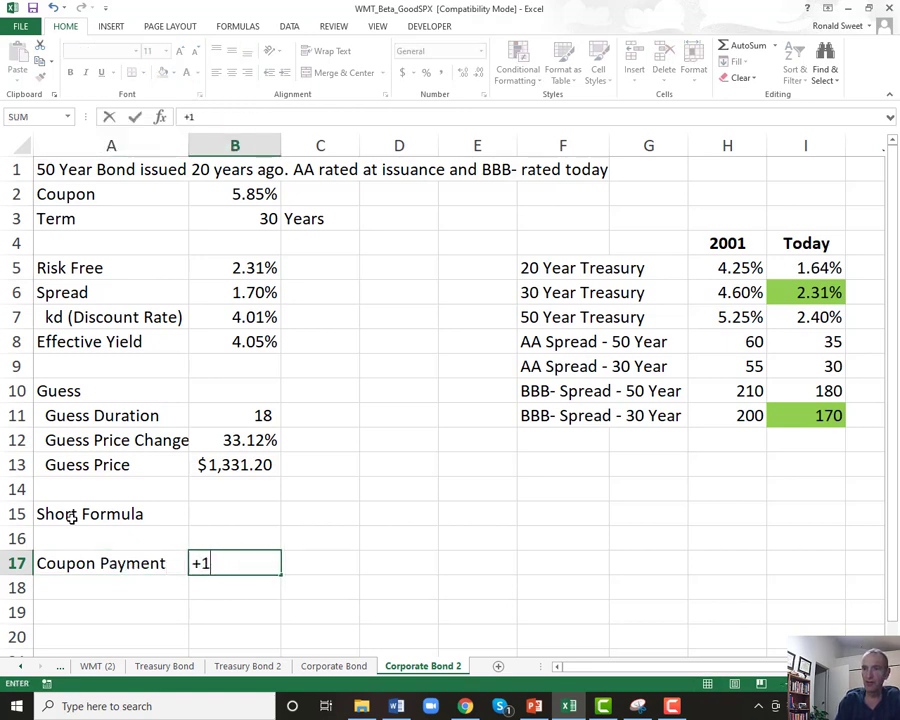
pyautogui.write('000**')
pyautogui.click(240, 197)
pyautogui.write('/2')
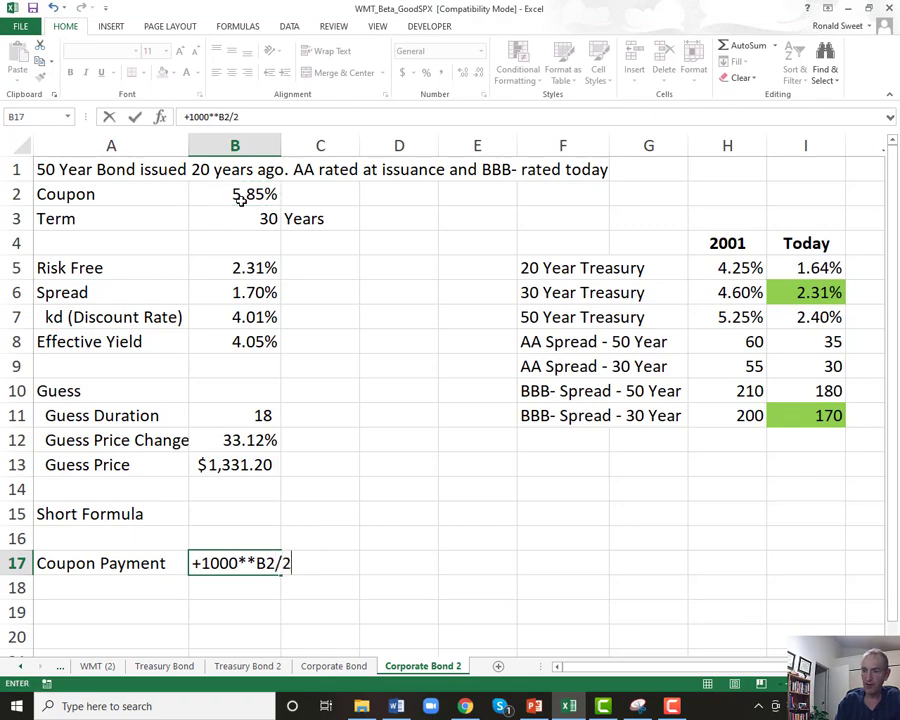
pyautogui.press('Return')
pyautogui.press('Return')
pyautogui.press('Escape')
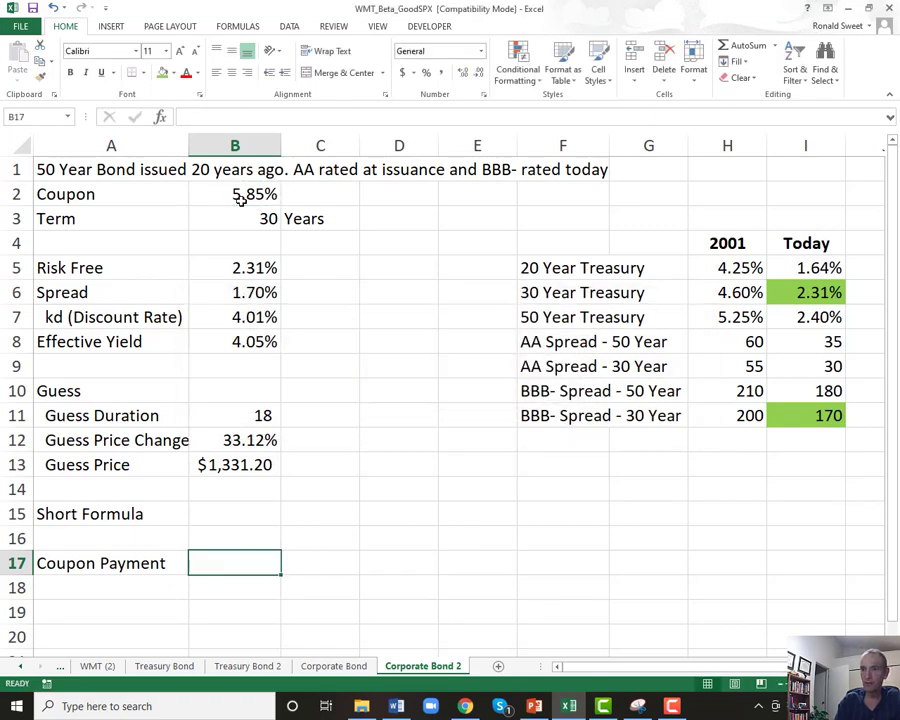
# Calculate the semiannual coupon payment in B17 as 1000*B2/2 and format it in dollar accounting style.
pyautogui.write('+10')
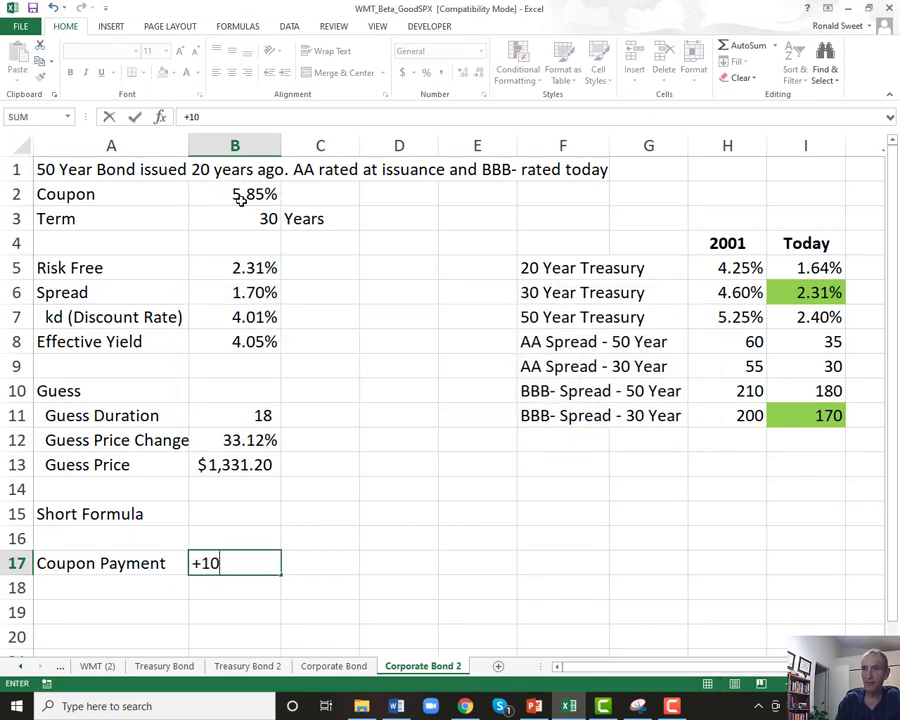
pyautogui.write('00*')
pyautogui.press('Up')
pyautogui.press('Up')
pyautogui.press('Up')
pyautogui.press('Up')
pyautogui.press('Up')
pyautogui.press('Up')
pyautogui.press('Up')
pyautogui.press('Up')
pyautogui.press('Up')
pyautogui.press('Up')
pyautogui.press('Up')
pyautogui.press('Up')
pyautogui.press('Up')
pyautogui.press('Up')
pyautogui.press('Up')
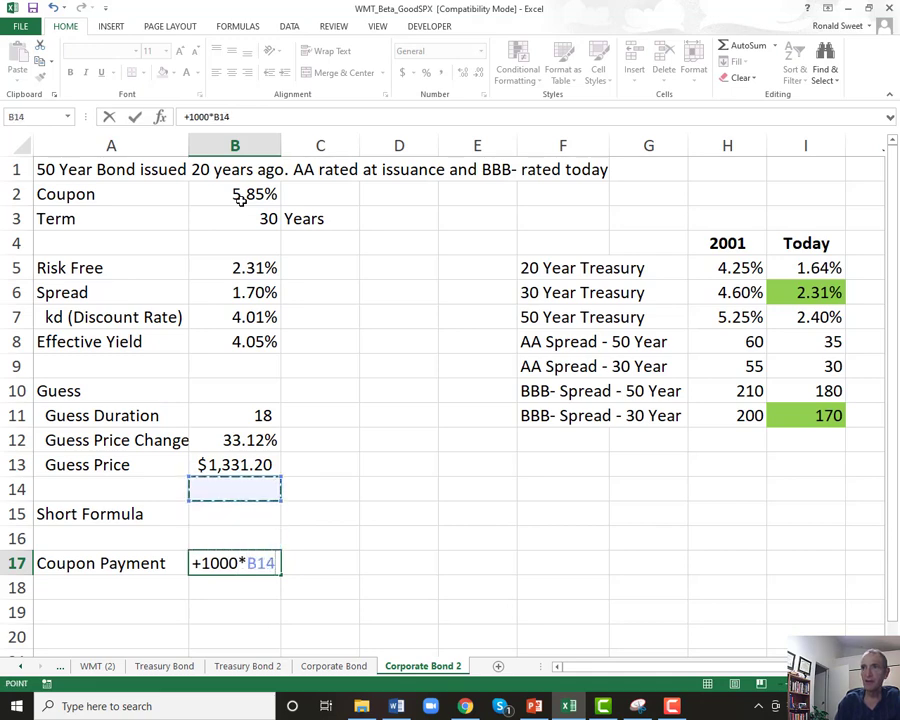
pyautogui.write('/2')
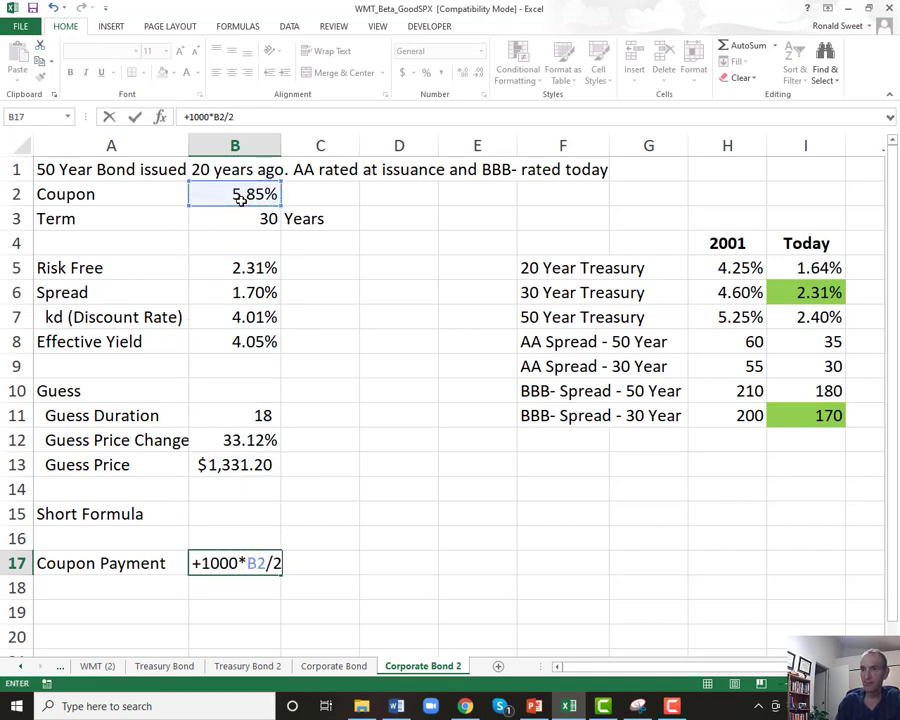
pyautogui.press('Return')
pyautogui.press('Up')
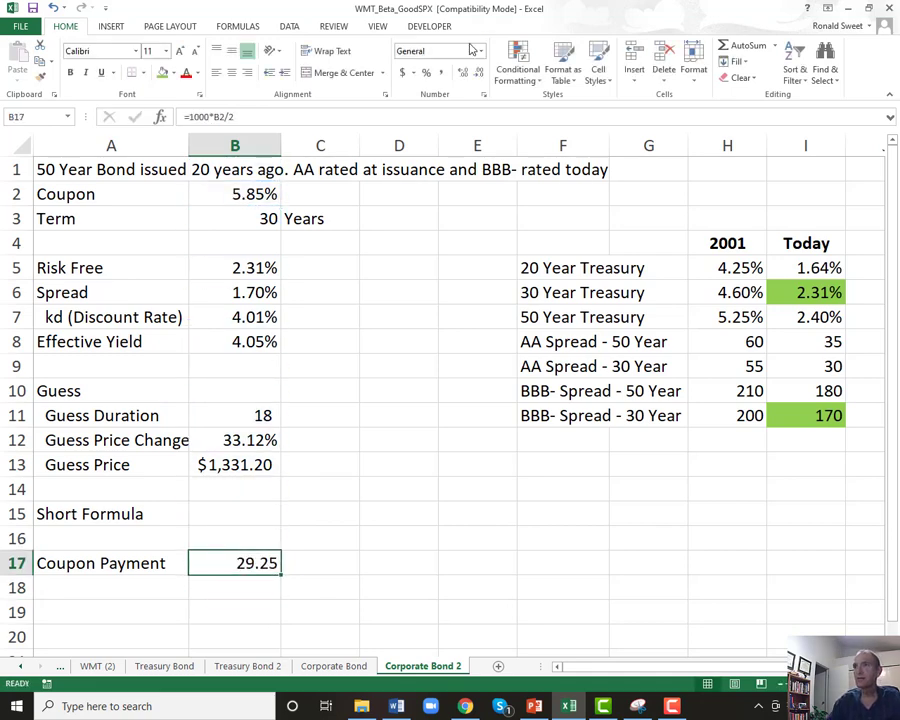
pyautogui.click(402, 73)
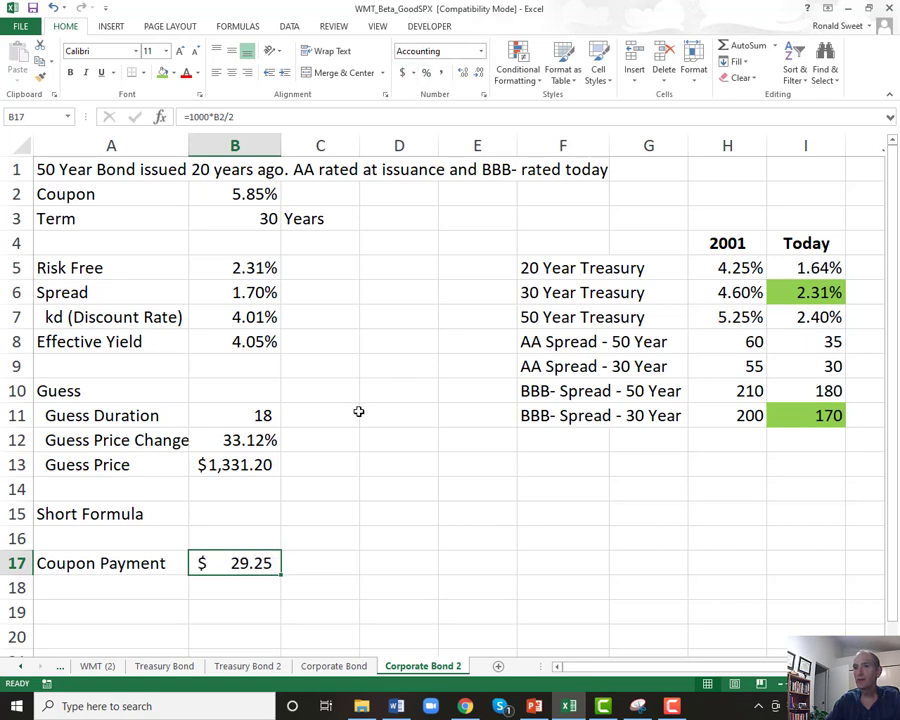
# Enter the perpetuity part of the short formula in B15 as (B17/(B7/2)), using the coupon payment and half the discount rate.
pyautogui.click(252, 513)
pyautogui.write('+(')
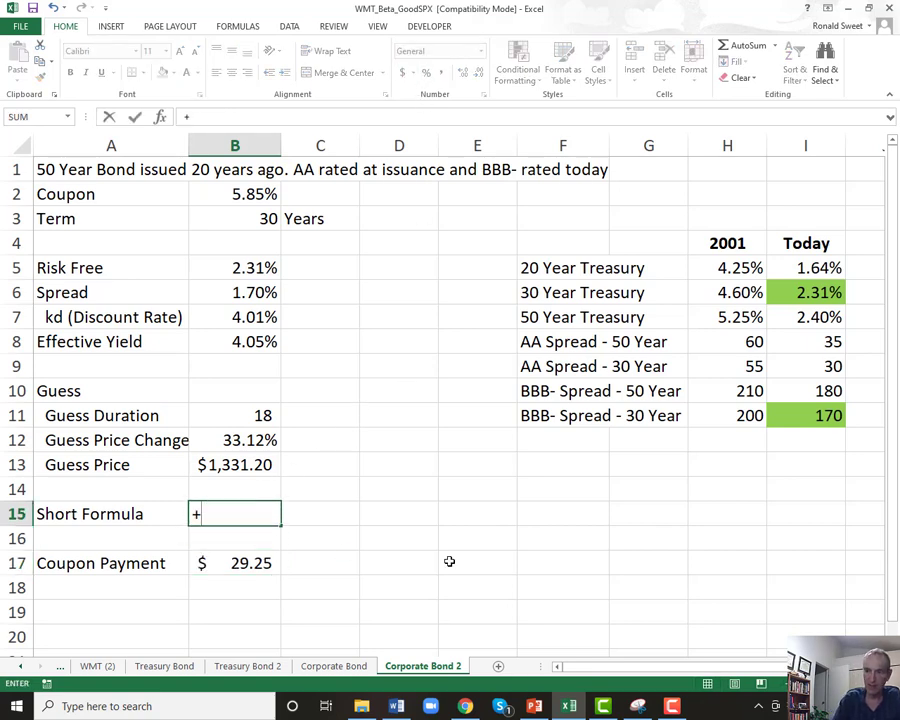
pyautogui.press('Down')
pyautogui.press('Down')
pyautogui.write('/(')
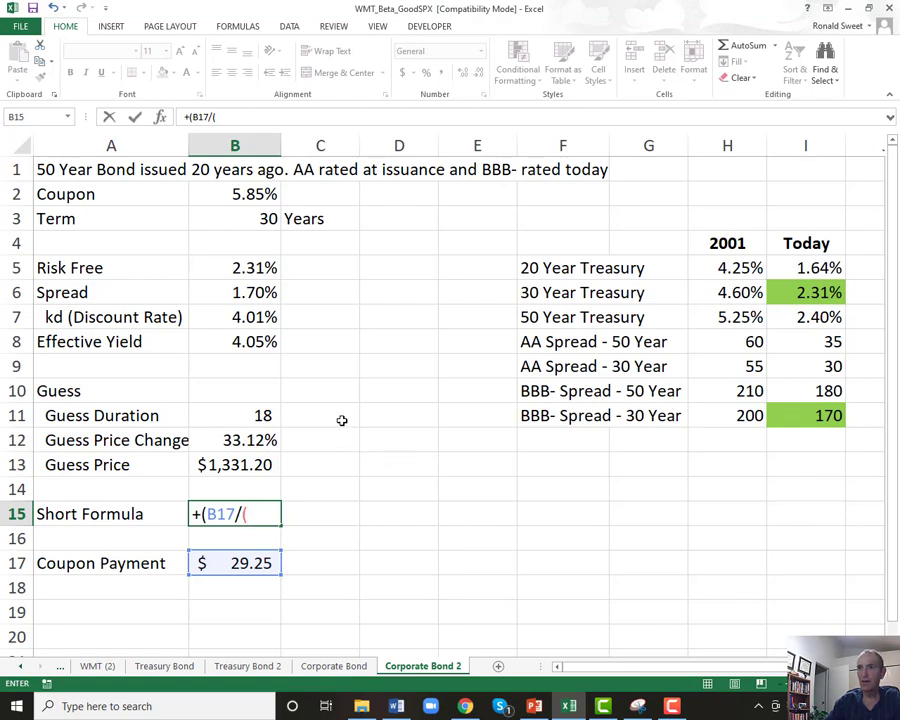
pyautogui.click(233, 315)
pyautogui.write('/2))')
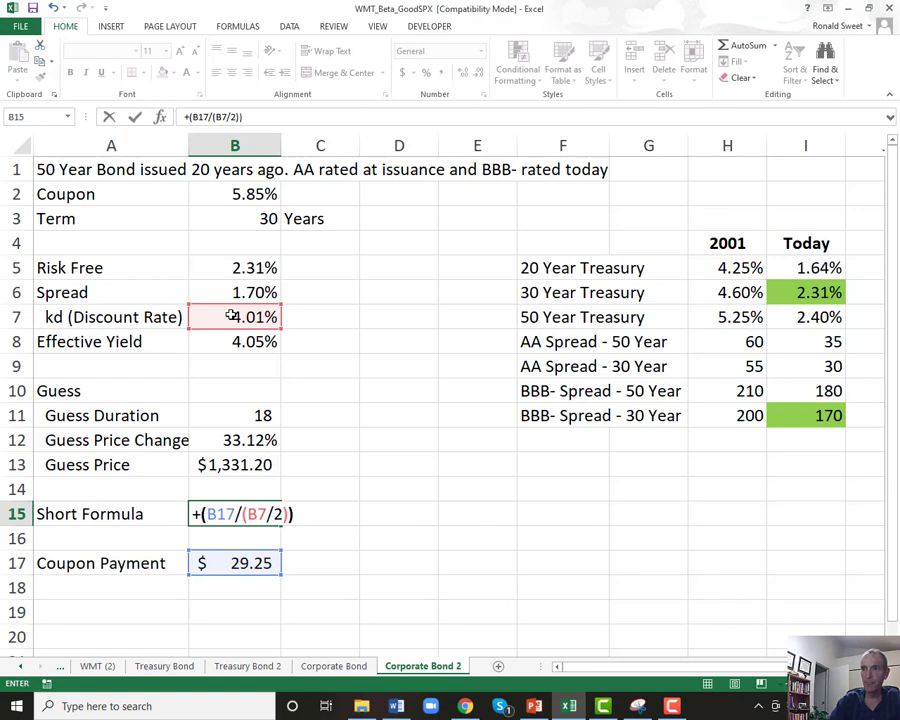
pyautogui.press('Return')
pyautogui.press('Up')
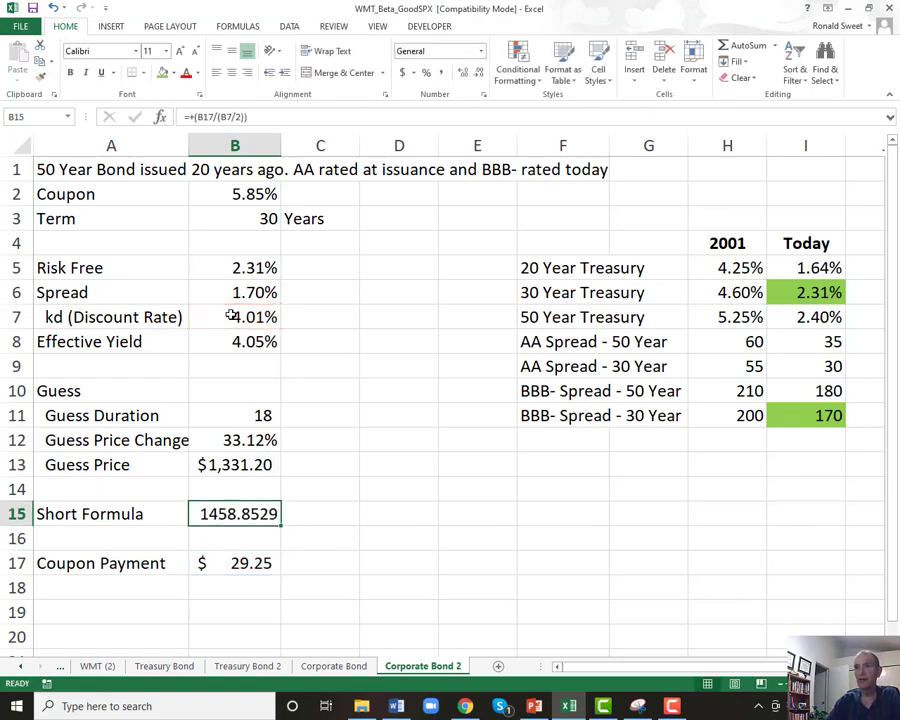
# Extend the B15 short formula with +(1000-(B17/(B7/2)))/((1+B7/2)^60) and format the price in dollar accounting style.
pyautogui.press('F2')
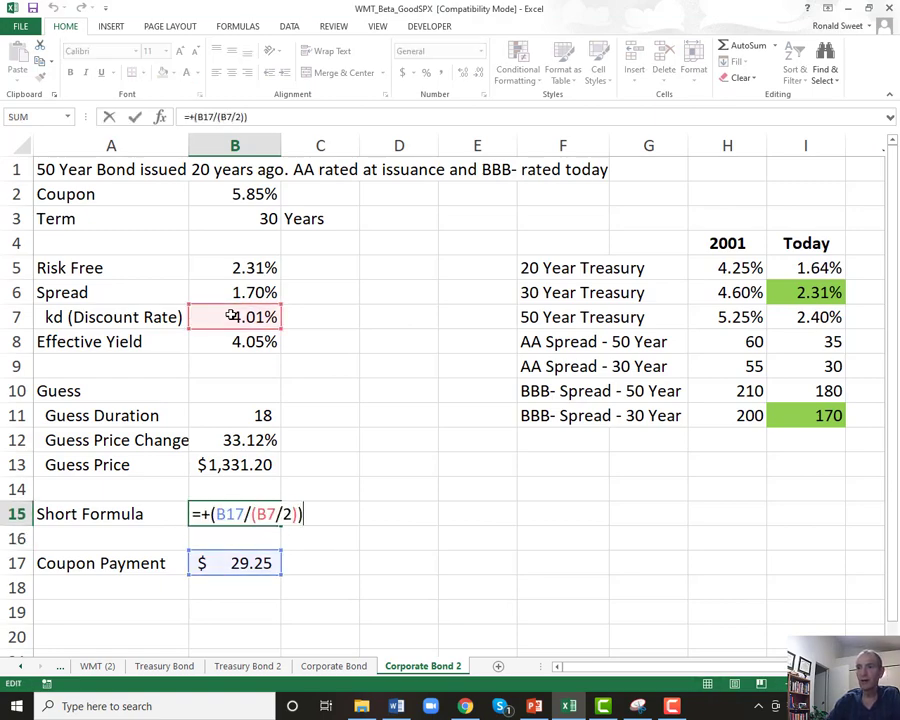
pyautogui.write('+(1000')
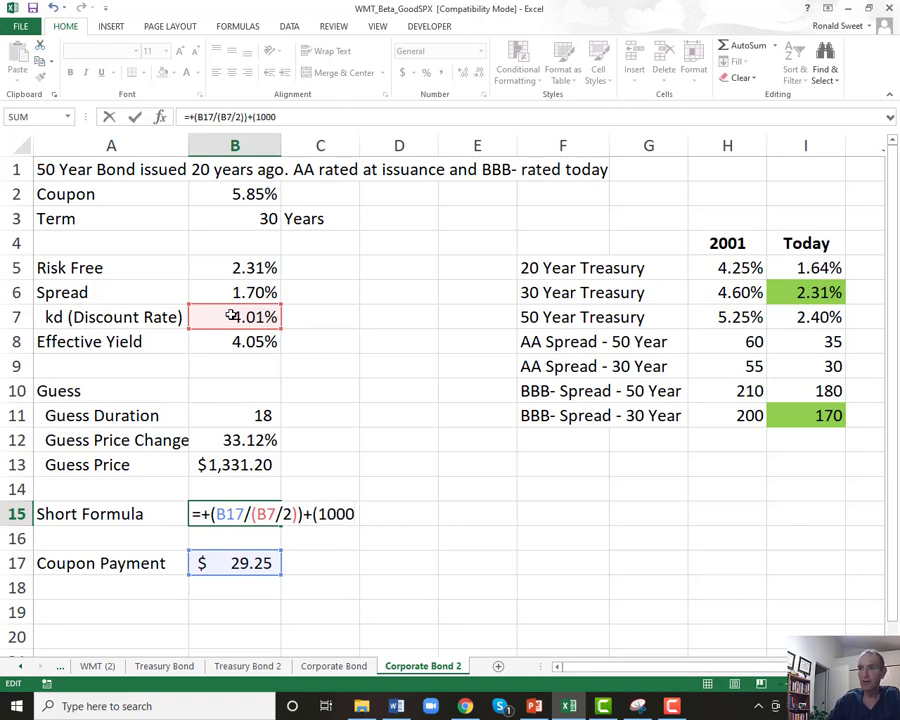
pyautogui.write('-(B17')
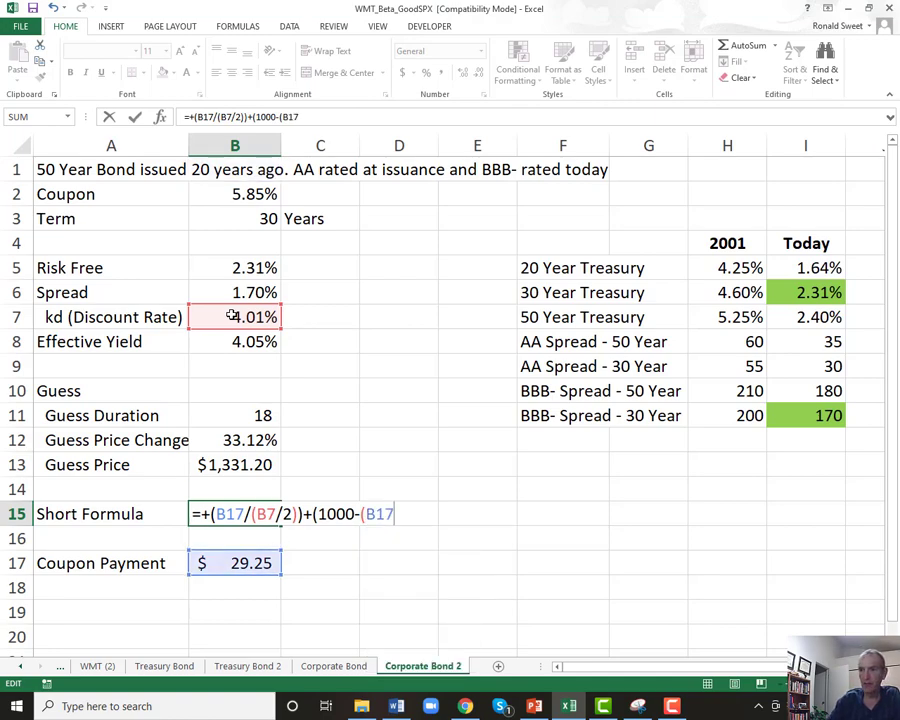
pyautogui.write('/(B7/2)))/((1+')
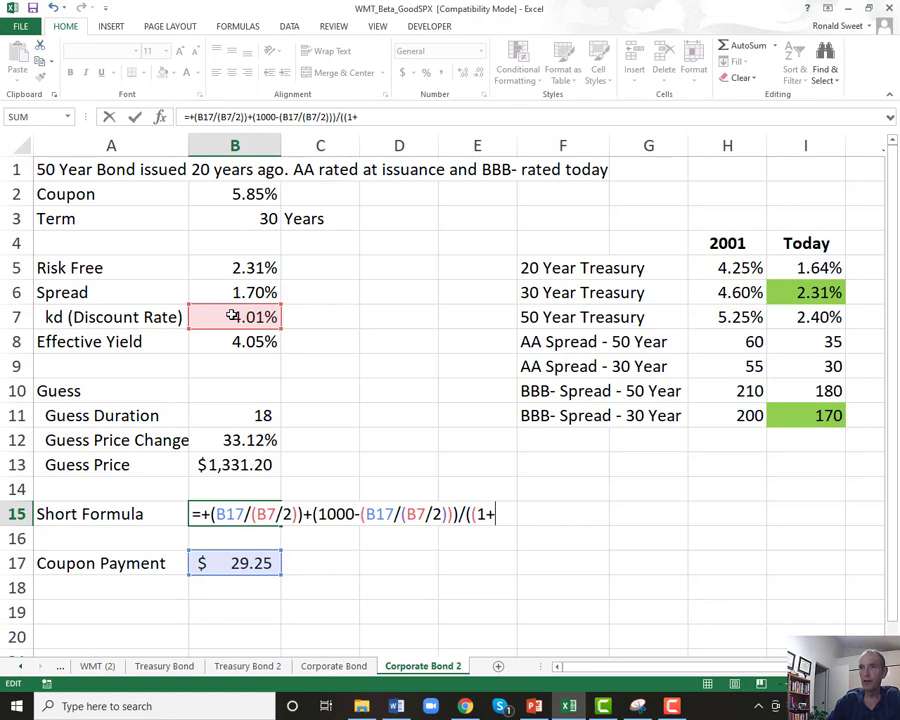
pyautogui.click(232, 316)
pyautogui.write('/2)^')
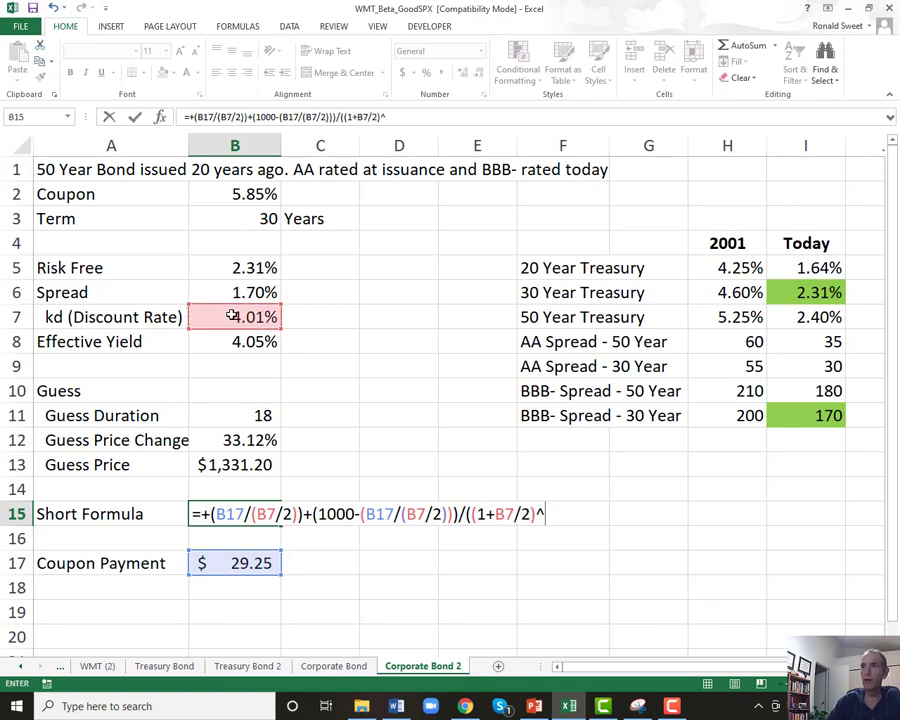
pyautogui.write('60)')
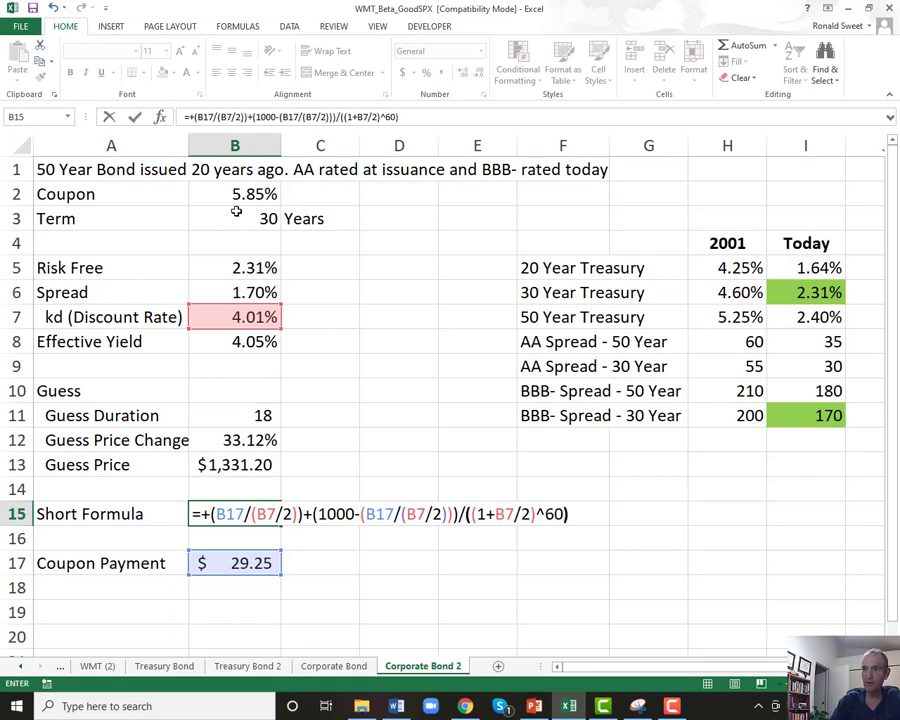
pyautogui.press('Return')
pyautogui.press('Up')
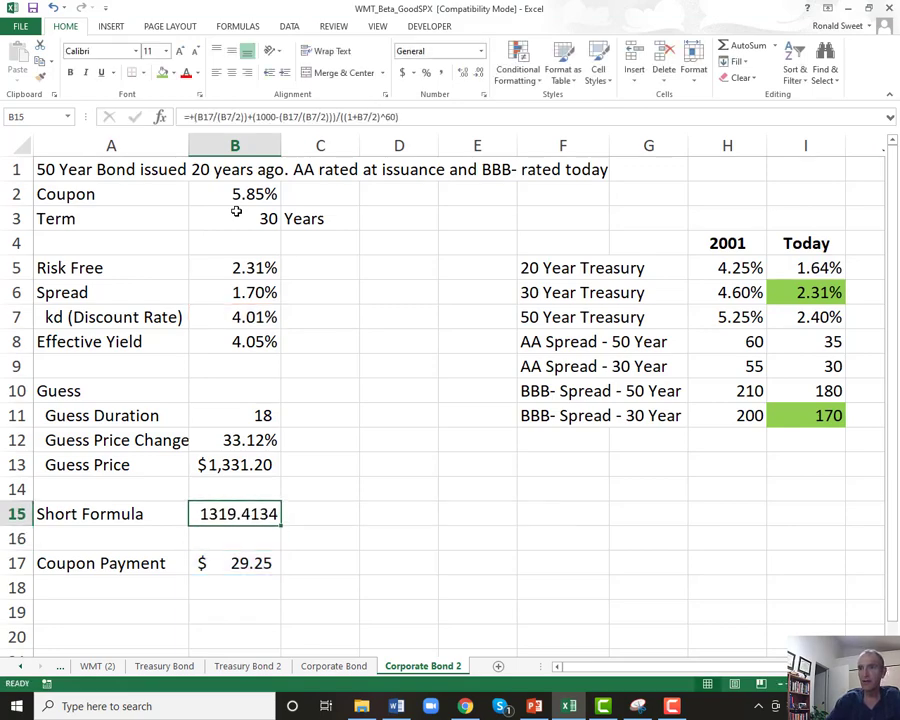
pyautogui.click(405, 72)
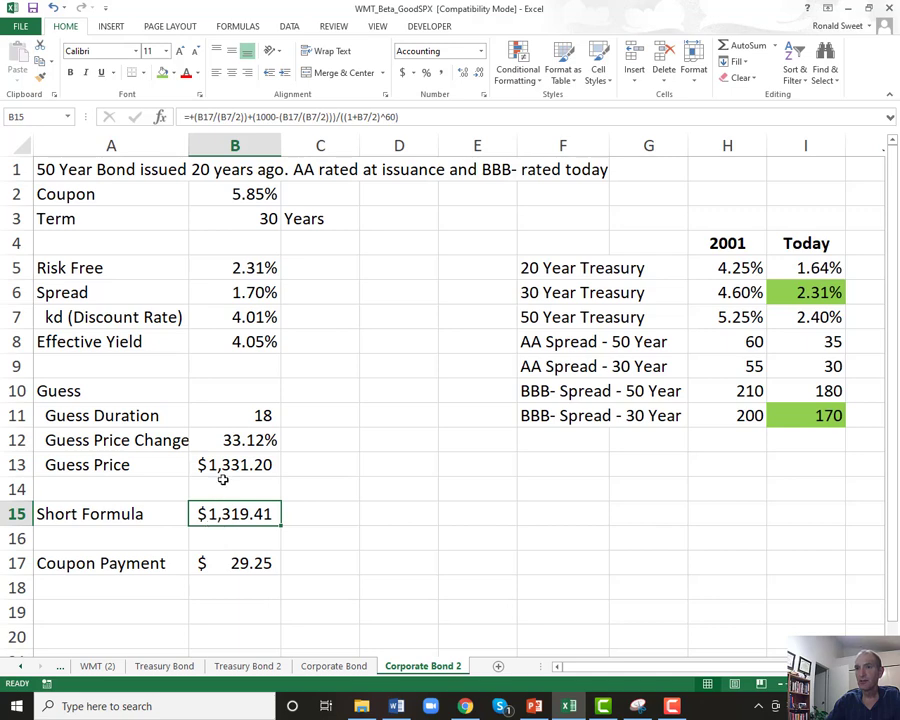
pyautogui.click(255, 413)
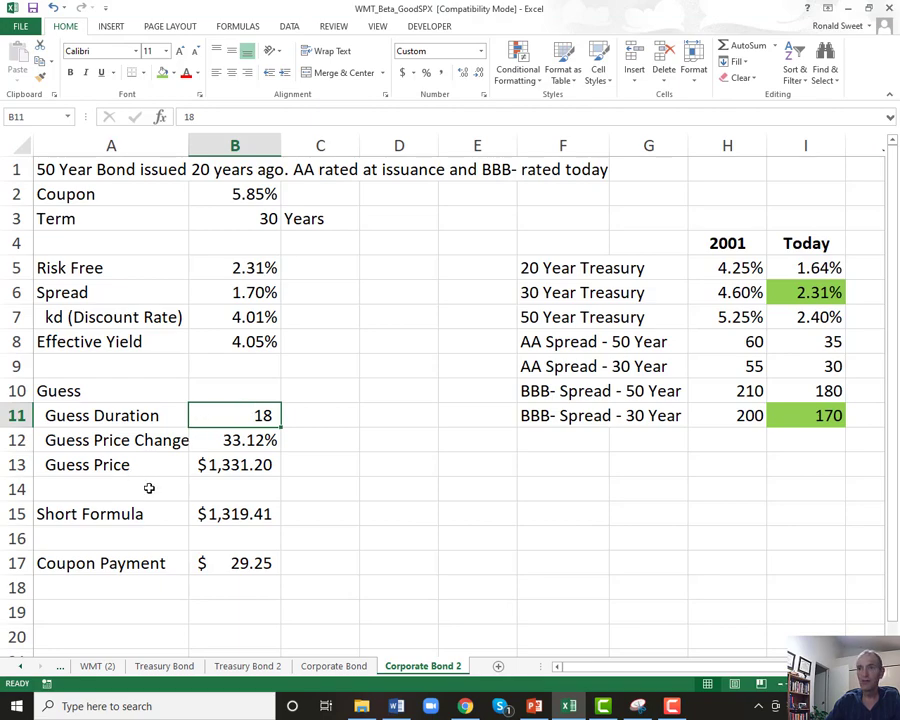
# Label A16 as "Calculator/Excel" between the Short Formula and Coupon Payment rows.
pyautogui.scroll(-3, 150, 488)
pyautogui.click(106, 302)
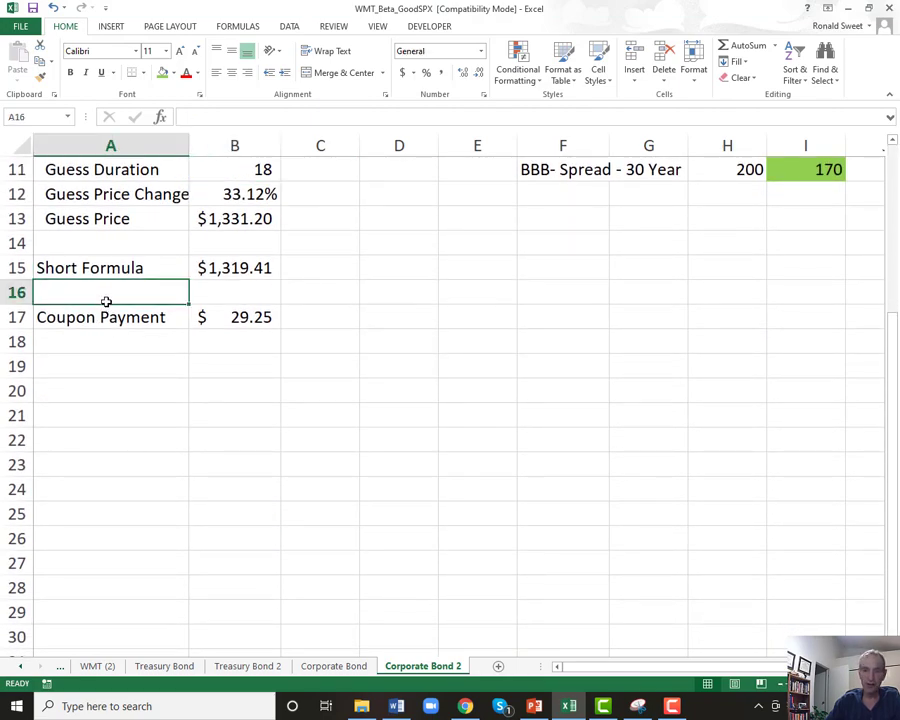
pyautogui.write('Calculator')
pyautogui.press('Return')
pyautogui.press('Return')
pyautogui.press('Return')
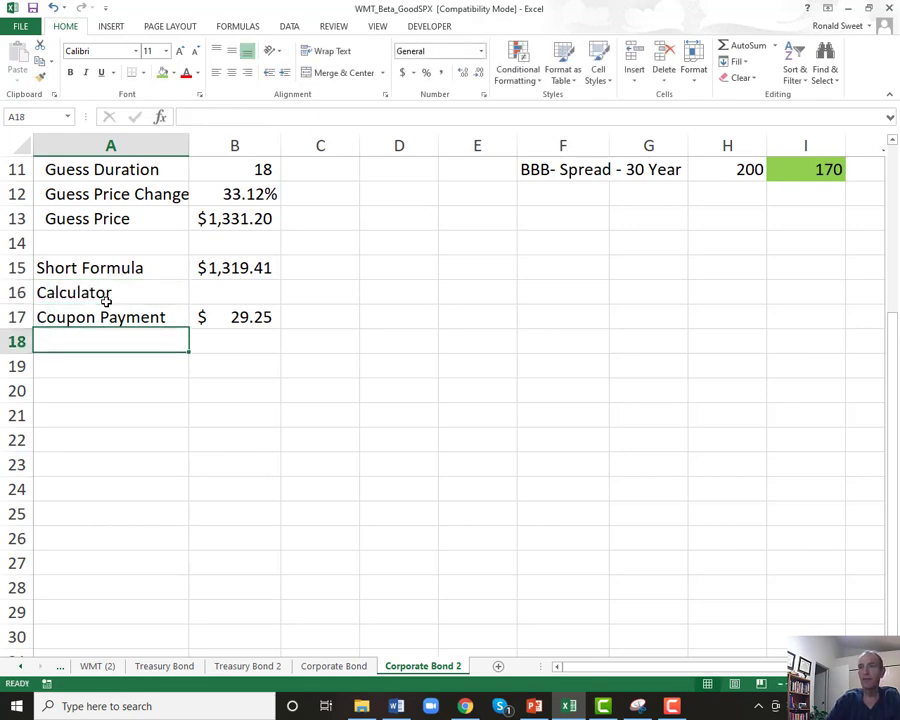
pyautogui.click(106, 302)
pyautogui.press('F2')
pyautogui.write('/Exc')
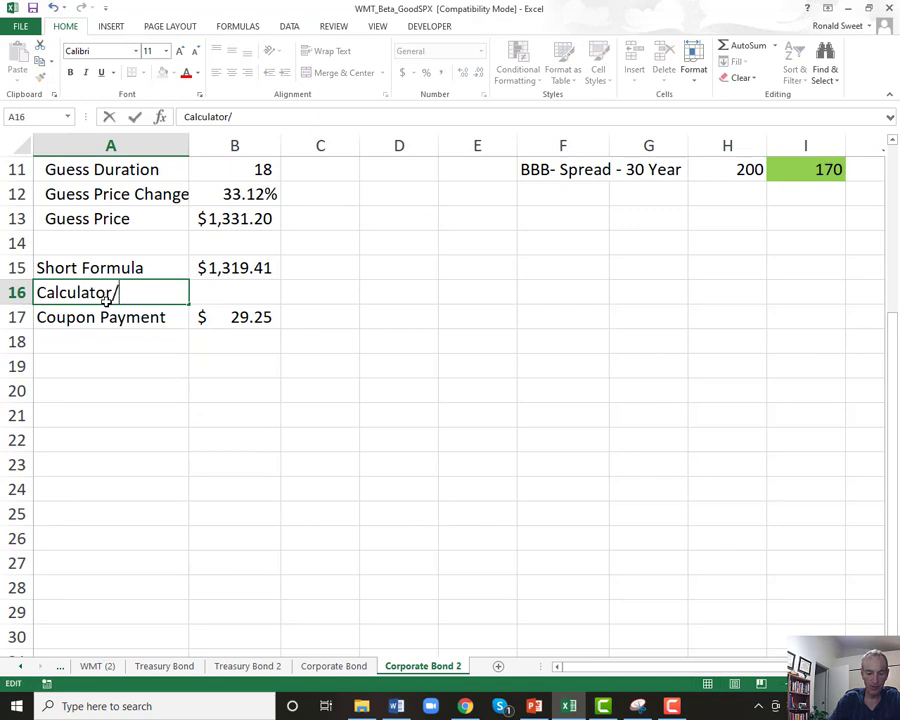
pyautogui.press('Return')
# Start a cash flow table with the header "Time" in B20 and "Cash Flow" split over C19 and C20.
pyautogui.press('Up')
pyautogui.press('Up')
pyautogui.press('Up')
pyautogui.press('Up')
pyautogui.press('Up')
pyautogui.press('Up')
pyautogui.press('Up')
pyautogui.press('Up')
pyautogui.press('Up')
pyautogui.press('Up')
pyautogui.press('Up')
pyautogui.press('Up')
pyautogui.press('Down')
pyautogui.press('Down')
pyautogui.press('Down')
pyautogui.press('Down')
pyautogui.press('Down')
pyautogui.press('Down')
pyautogui.press('Down')
pyautogui.press('Down')
pyautogui.press('Down')
pyautogui.press('Down')
pyautogui.press('Down')
pyautogui.press('Down')
pyautogui.press('Down')
pyautogui.press('Down')
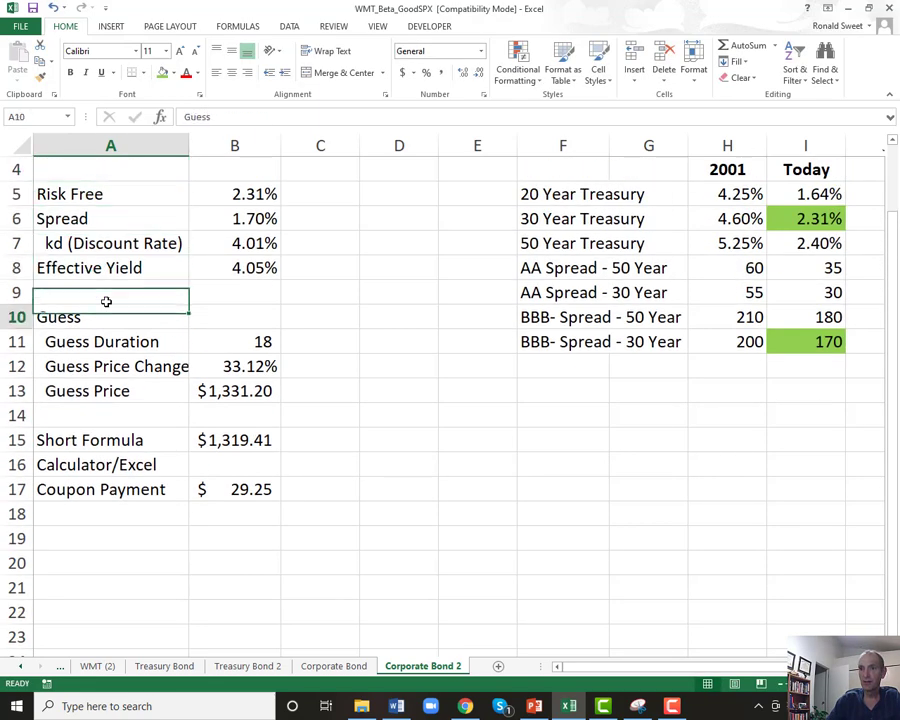
pyautogui.press('Right')
pyautogui.press('Down')
pyautogui.write('Time')
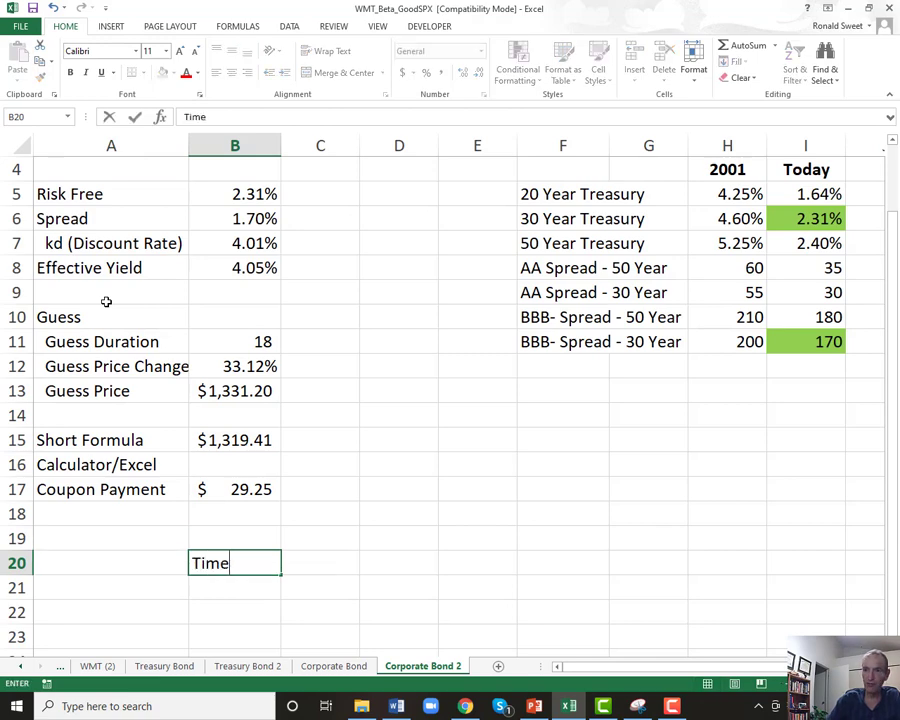
pyautogui.press('Tab')
pyautogui.press('Up')
pyautogui.write('Cash')
pyautogui.press('Return')
pyautogui.write('Flow')
pyautogui.press('Tab')
# Add the two-row column headers "Discount Factor" in D19:D20 and "Discounted Cash Flow" in E19:E20.
pyautogui.press('Up')
pyautogui.write('Discount')
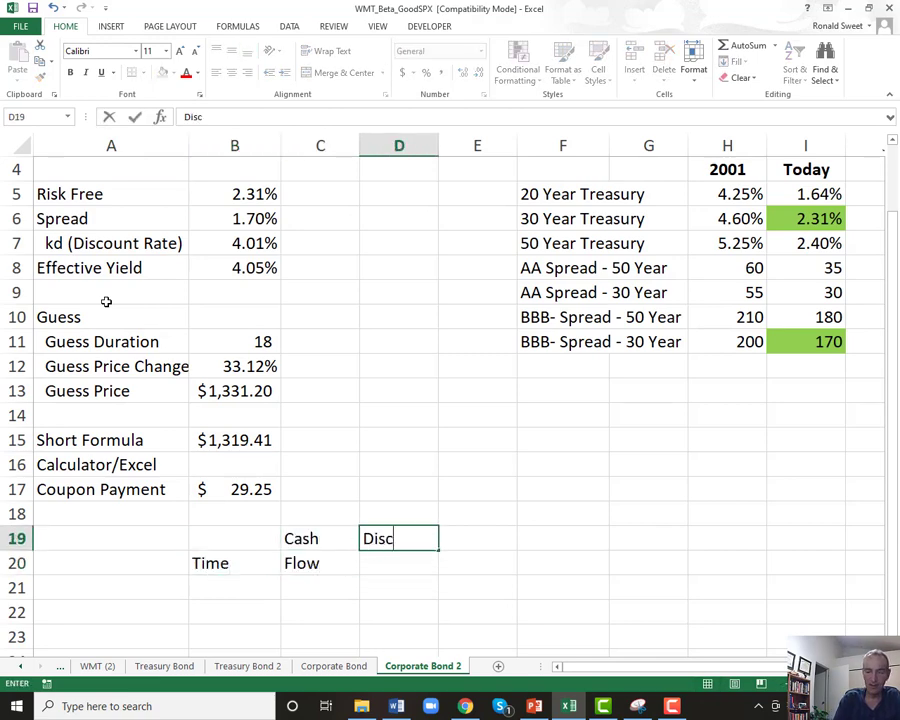
pyautogui.press('Return')
pyautogui.write('Factor')
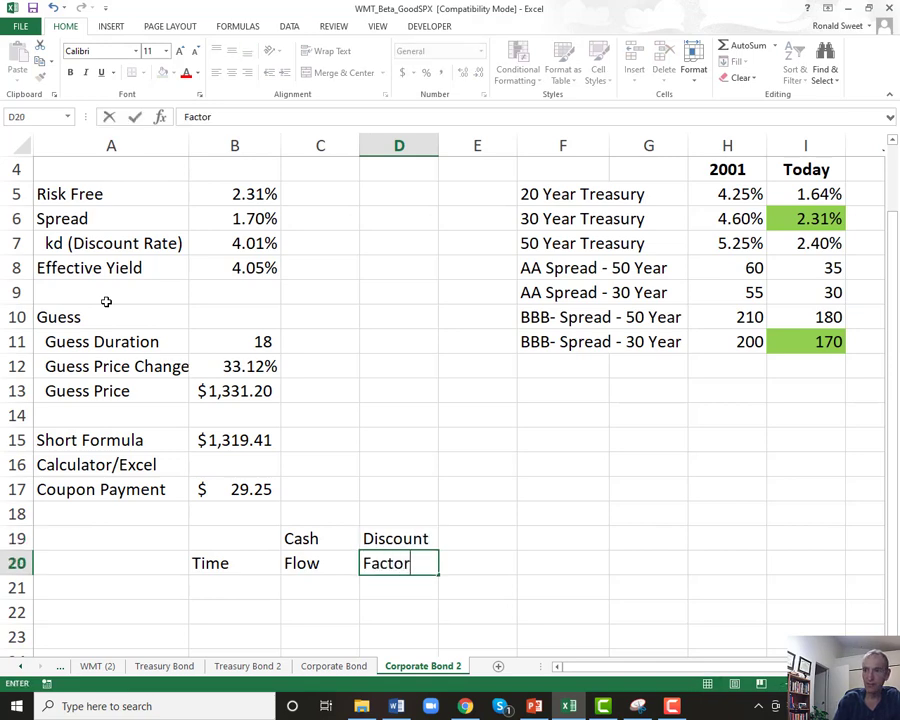
pyautogui.press('Up')
pyautogui.press('Right')
pyautogui.write('Discounted')
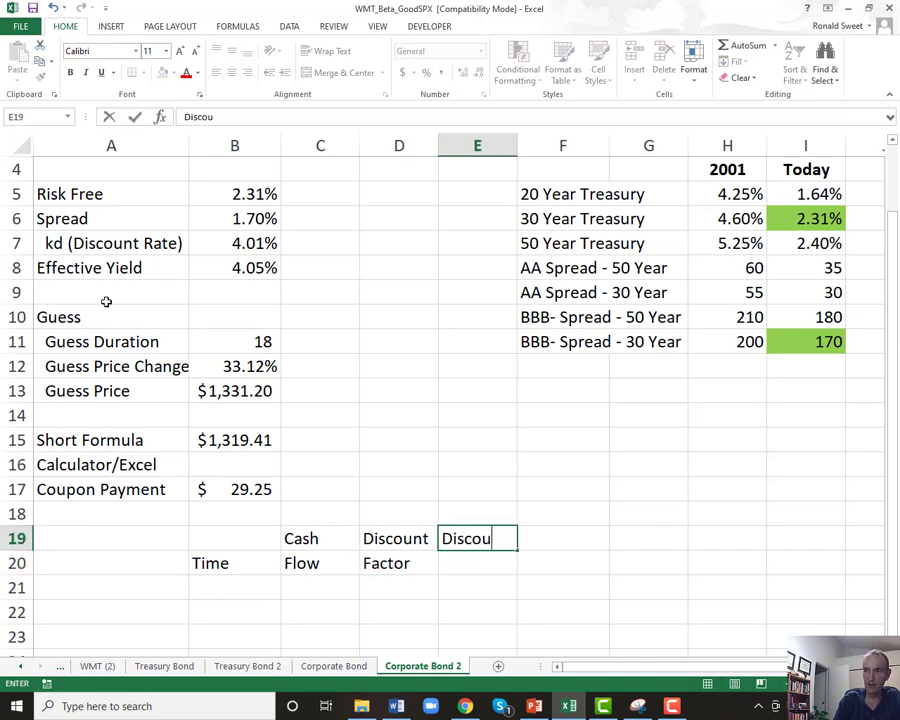
pyautogui.press('Return')
pyautogui.write('Cash Flow')
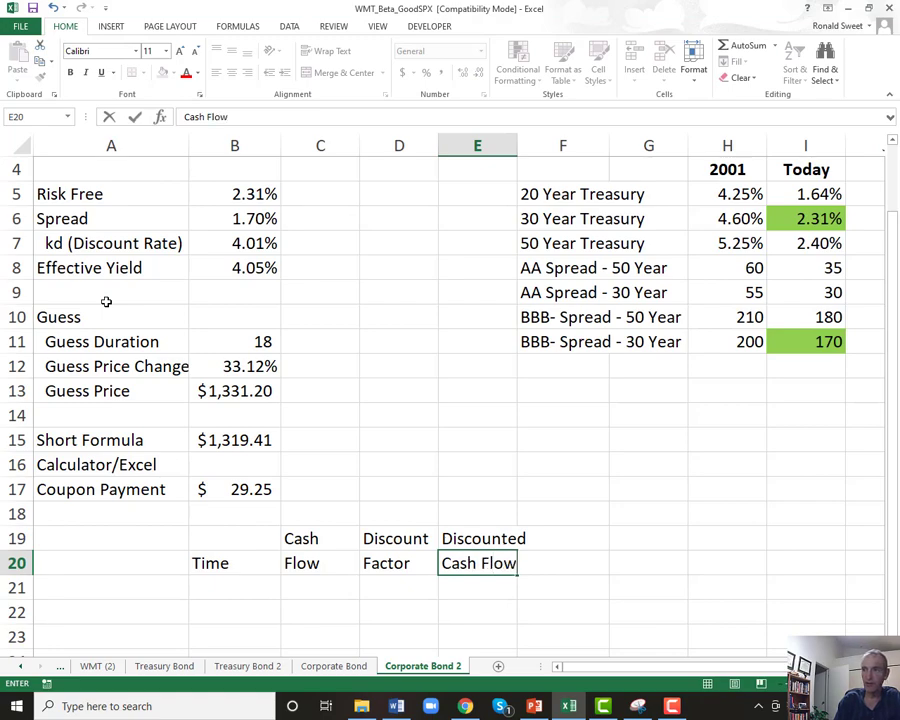
# Add the last table header "Duration Calc" split over F19 and F20.
pyautogui.press('Up')
pyautogui.press('Right')
pyautogui.write('Duration')
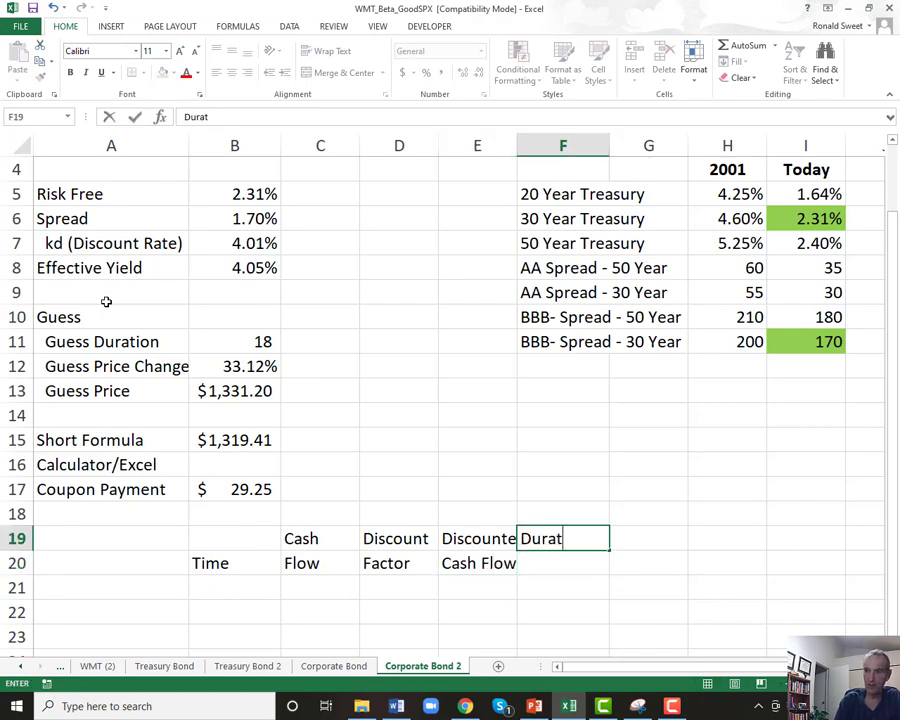
pyautogui.press('Return')
pyautogui.write('Calc')
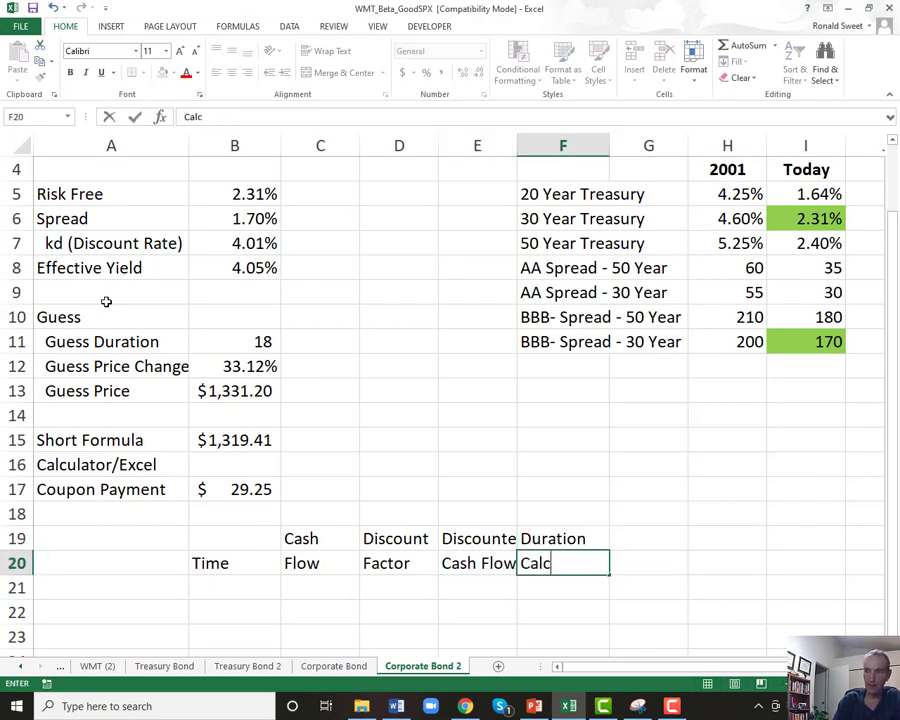
pyautogui.press('Return')
# Bold and center the table headers in B19:F20 and widen column E to fit "Discounted".
pyautogui.press('Up')
pyautogui.press('Up')
pyautogui.press('Left')
pyautogui.press('Left')
pyautogui.press('Left')
pyautogui.press('Left')
pyautogui.hotkey('shift', 'Right')
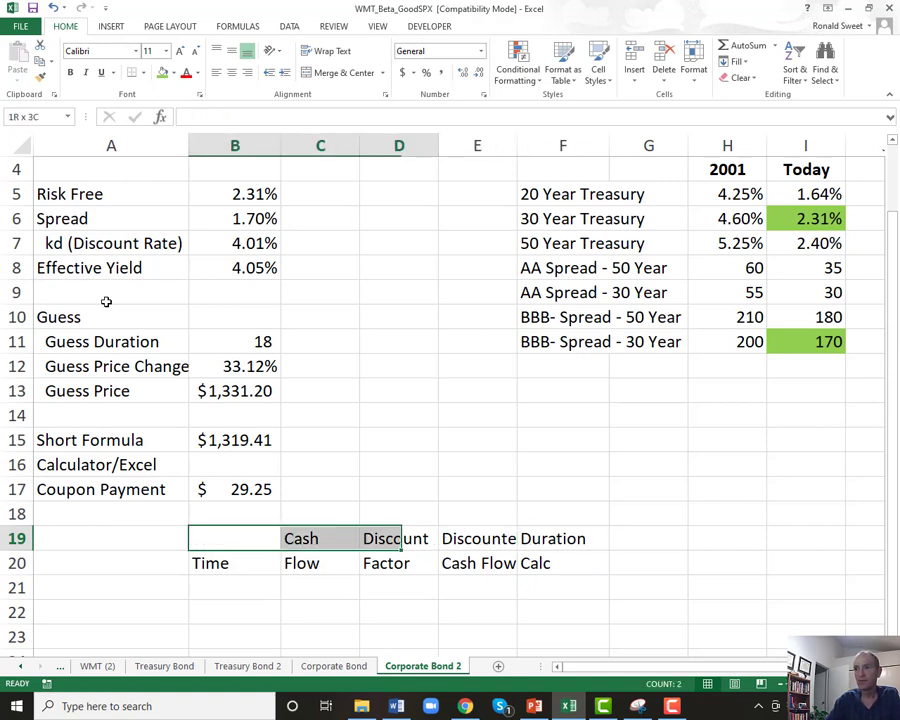
pyautogui.hotkey('shift', 'Right')
pyautogui.hotkey('shift', 'Right')
pyautogui.hotkey('shift', 'Right')
pyautogui.hotkey('shift', 'Down')
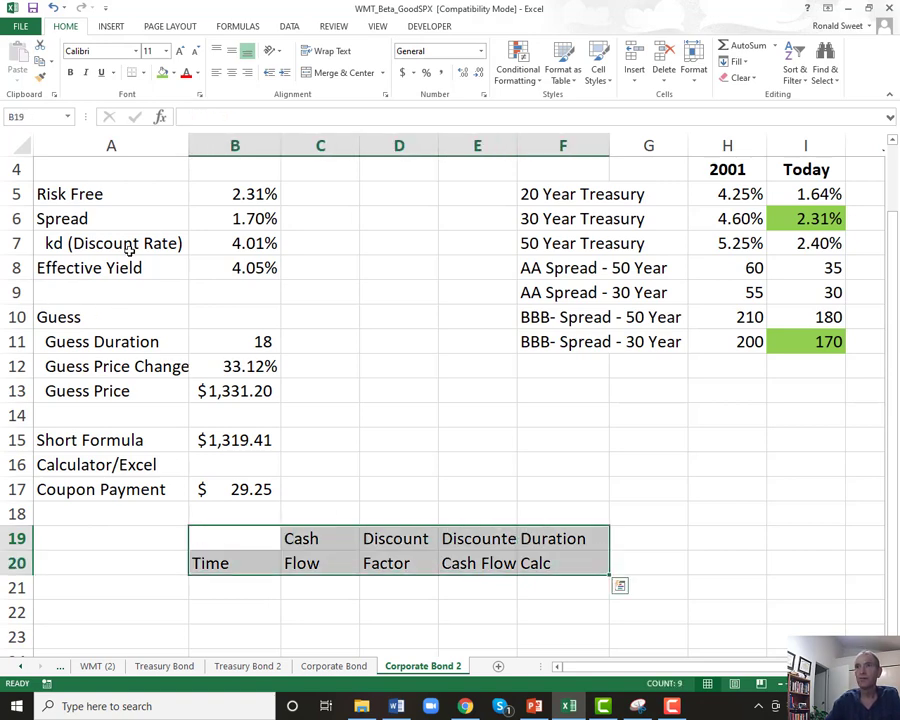
pyautogui.click(70, 72)
pyautogui.click(231, 72)
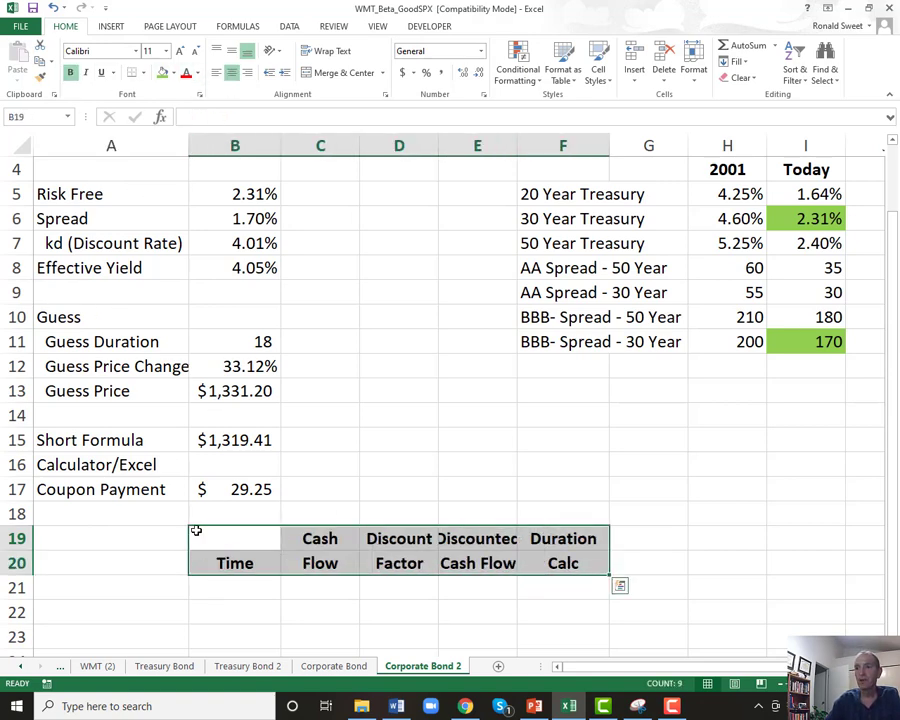
pyautogui.moveTo(517, 146); pyautogui.dragTo(542, 147)
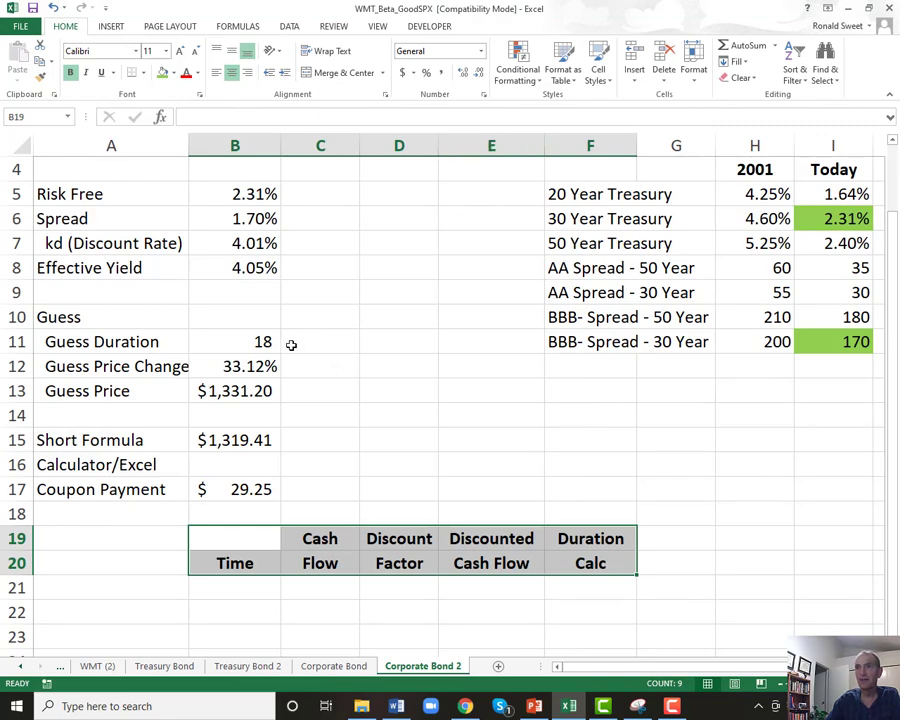
pyautogui.click(241, 344)
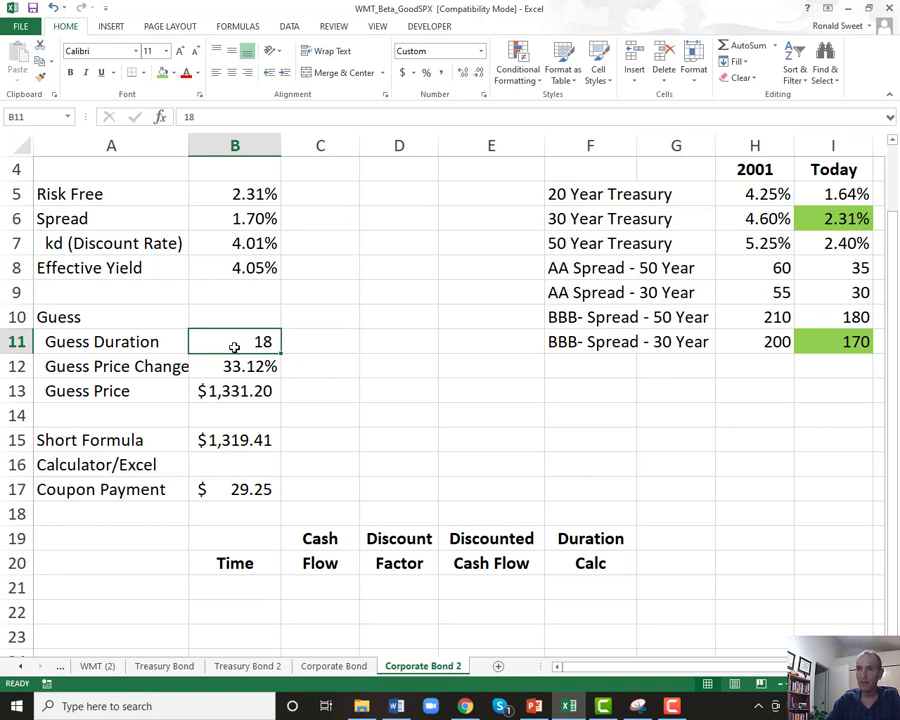
# Start the Time column with 0.5 in B21 and the half-year increment formula +B21+.5 in B22.
pyautogui.click(212, 582)
pyautogui.write('.5')
pyautogui.press('Return')
pyautogui.write('+')
pyautogui.click(213, 585)
pyautogui.write('+')
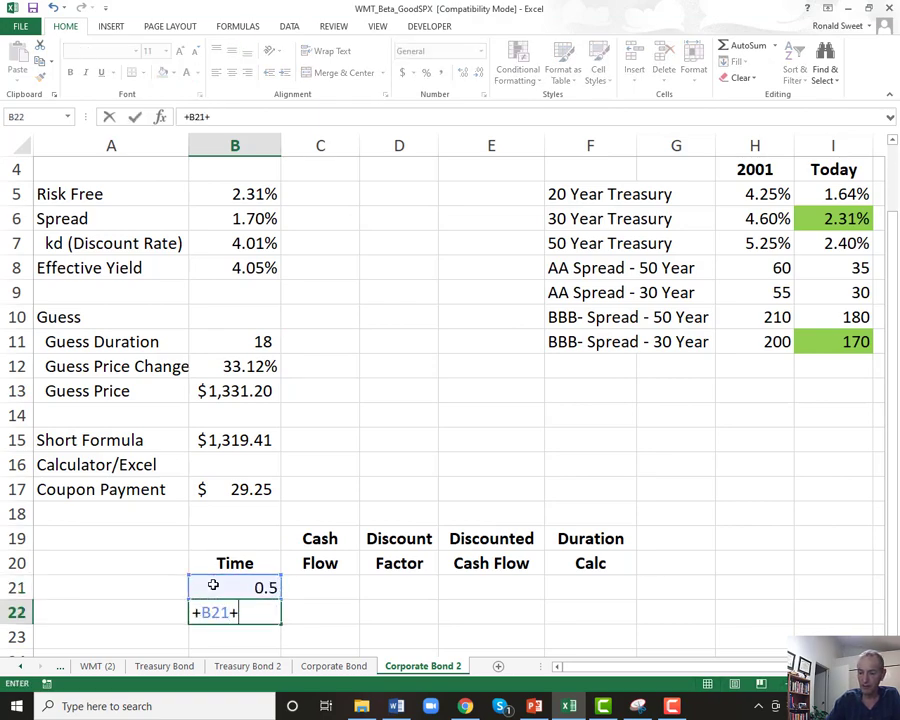
pyautogui.write('.5')
pyautogui.press('Return')
# Format the times in B21:B22 in comma style with one decimal place.
pyautogui.moveTo(213, 585); pyautogui.dragTo(213, 610)
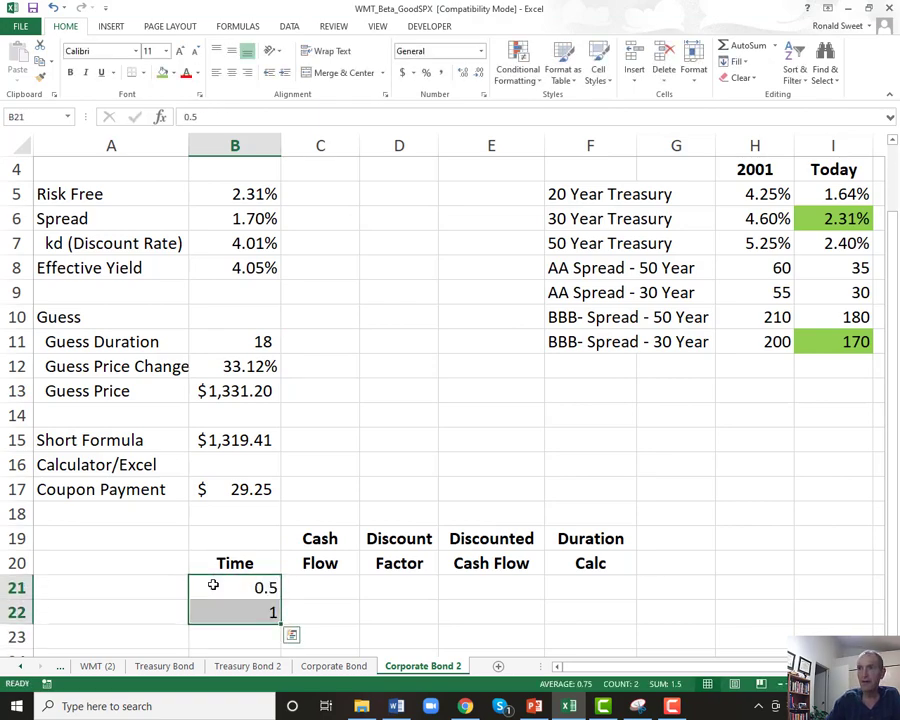
pyautogui.click(441, 72)
pyautogui.click(470, 72)
# Copy the half-year increment formula from B22 down the Time column through B83.
pyautogui.click(229, 607)
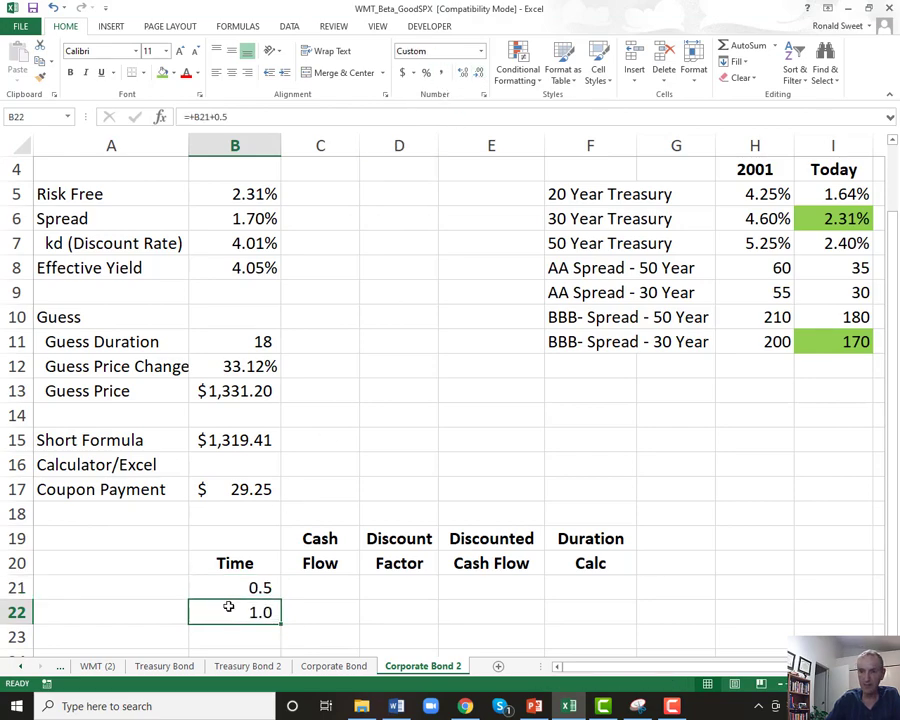
pyautogui.hotkey('ctrl', 'c')
pyautogui.hotkey('shift', 'pagedown')
pyautogui.hotkey('shift', 'pagedown')
pyautogui.hotkey('shift', 'pagedown')
pyautogui.hotkey('shift', 'pagedown')
pyautogui.hotkey('shift', 'Up')
pyautogui.hotkey('shift', 'Up')
pyautogui.hotkey('shift', 'Up')
pyautogui.hotkey('shift', 'Up')
pyautogui.hotkey('shift', 'Up')
pyautogui.hotkey('shift', 'Up')
pyautogui.hotkey('shift', 'Up')
pyautogui.hotkey('shift', 'Up')
pyautogui.hotkey('shift', 'Up')
pyautogui.hotkey('shift', 'Up')
pyautogui.hotkey('shift', 'Up')
pyautogui.hotkey('shift', 'Up')
pyautogui.hotkey('shift', 'Up')
pyautogui.hotkey('shift', 'Up')
pyautogui.hotkey('shift', 'Up')
pyautogui.hotkey('shift', 'Up')
pyautogui.hotkey('shift', 'Up')
pyautogui.hotkey('shift', 'Up')
pyautogui.hotkey('shift', 'Up')
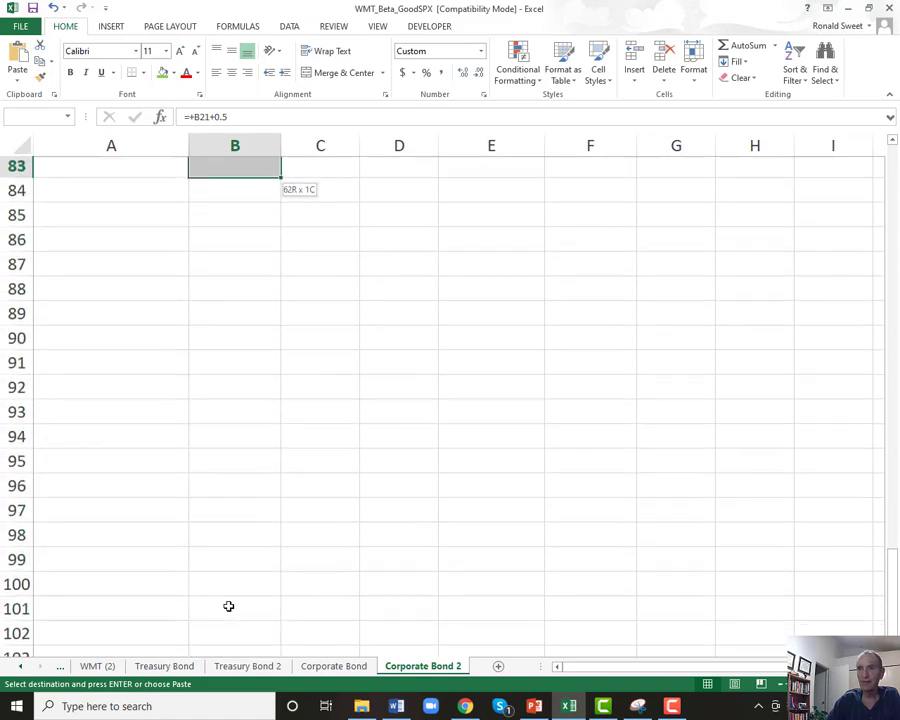
pyautogui.press('Return')
# Delete the surplus times beyond 30.0 years in B81:B83.
pyautogui.press('pagedown')
pyautogui.press('pagedown')
pyautogui.press('pagedown')
pyautogui.press('Up')
pyautogui.press('Up')
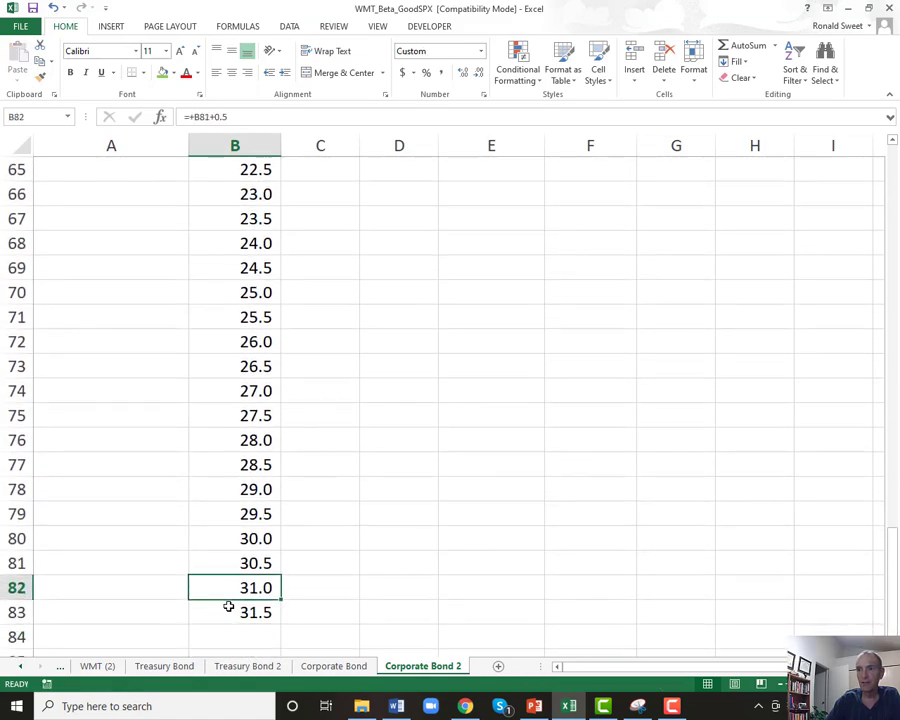
pyautogui.press('Up')
pyautogui.hotkey('shift', 'Down')
pyautogui.hotkey('shift', 'Down')
pyautogui.press('Delete')
pyautogui.press('Up')
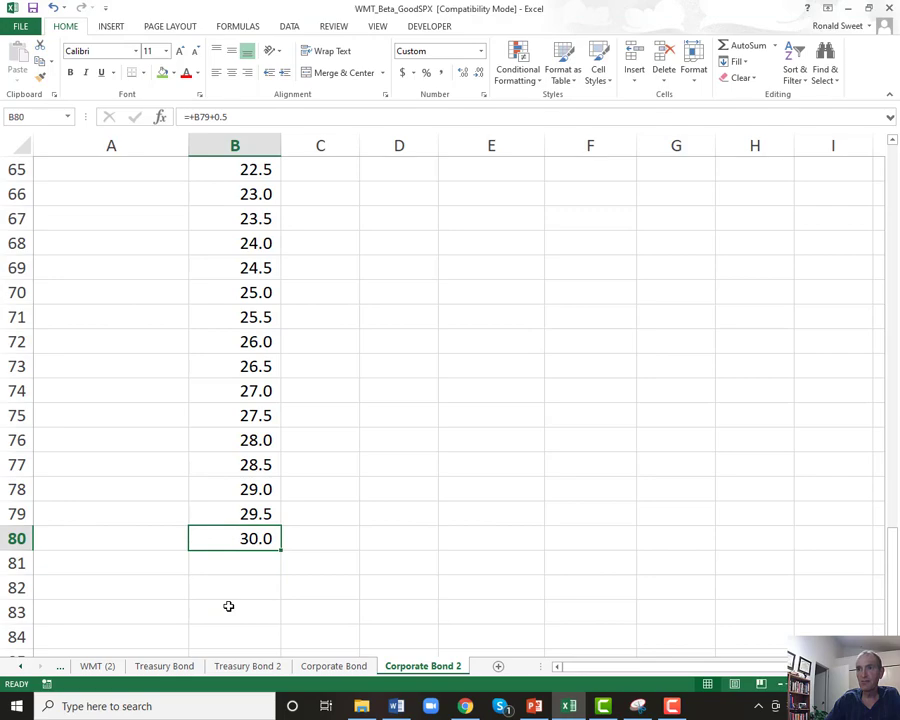
# Enter the coupon payment in C21 as the absolute reference +$B$17 and fill it down the Cash Flow column to row 80.
pyautogui.hotkey('ctrl', 'Up')
pyautogui.press('Up')
pyautogui.press('Up')
pyautogui.press('Up')
pyautogui.press('Up')
pyautogui.press('Up')
pyautogui.press('Up')
pyautogui.press('Down')
pyautogui.press('Down')
pyautogui.press('Down')
pyautogui.press('Down')
pyautogui.press('Down')
pyautogui.press('Down')
pyautogui.press('Down')
pyautogui.press('Right')
pyautogui.write('+')
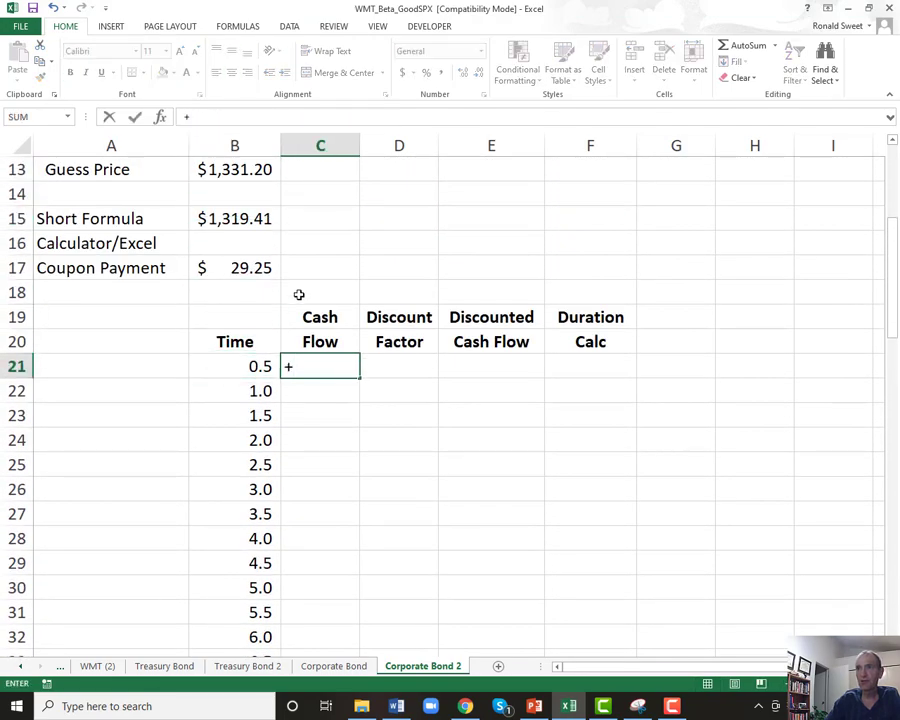
pyautogui.click(232, 266)
pyautogui.press('F4')
pyautogui.hotkey('ctrl', 'Return')
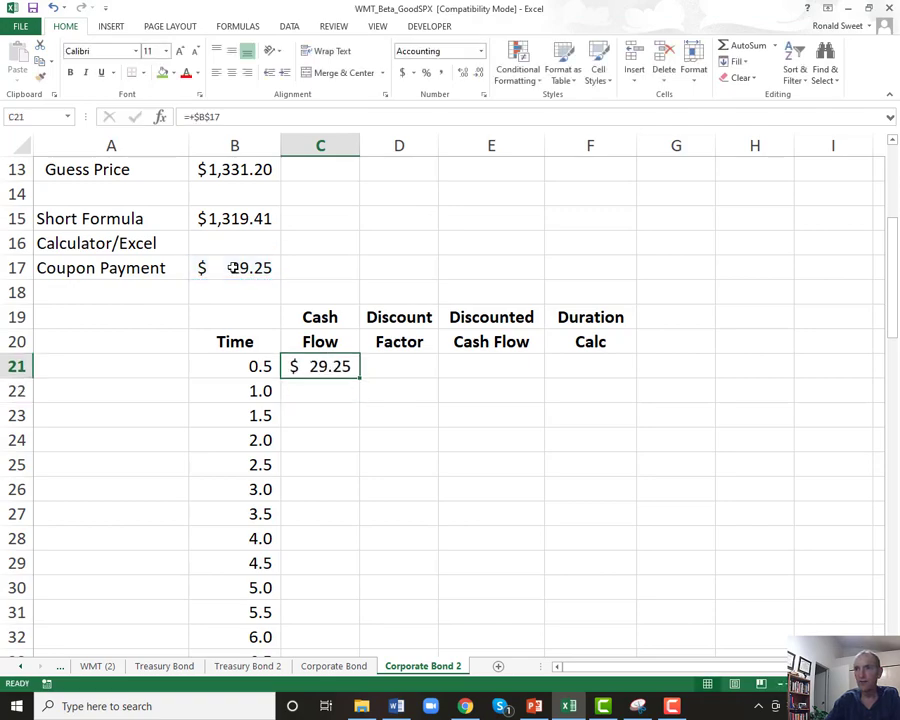
pyautogui.doubleClick(360, 377)
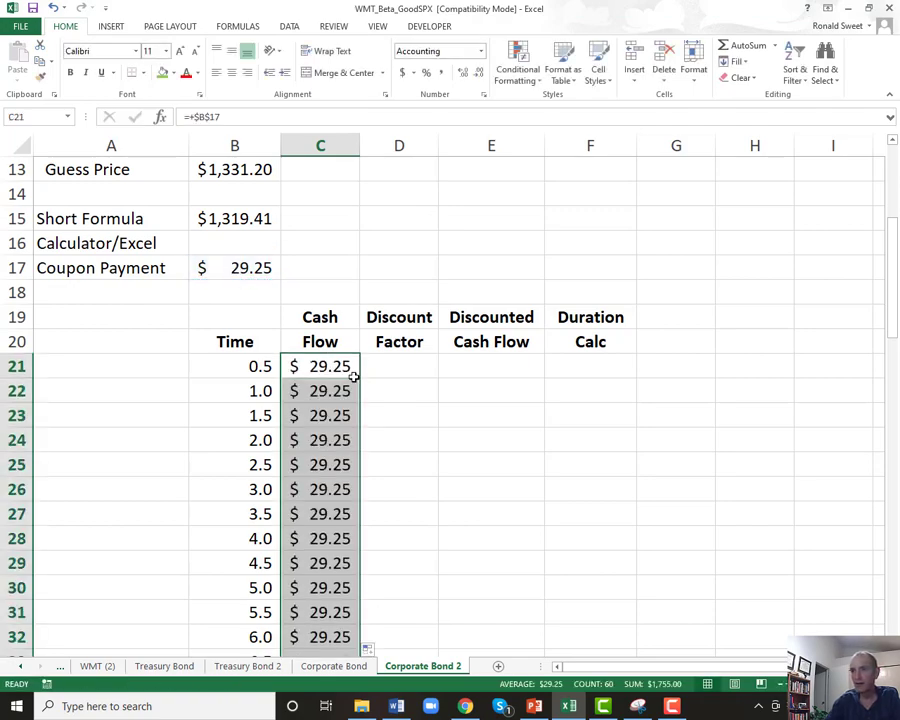
# Add the principal of 1000 to the final cash flow formula in C80.
pyautogui.hotkey('ctrl', 'Down')
pyautogui.press('F2')
pyautogui.write('+100')
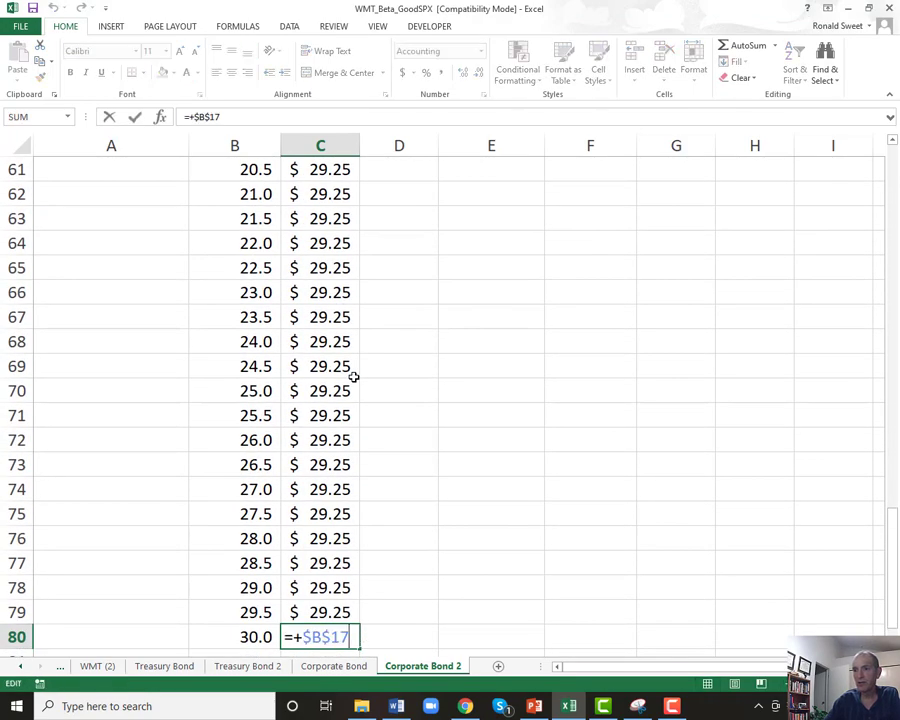
pyautogui.write('0')
pyautogui.press('Return')
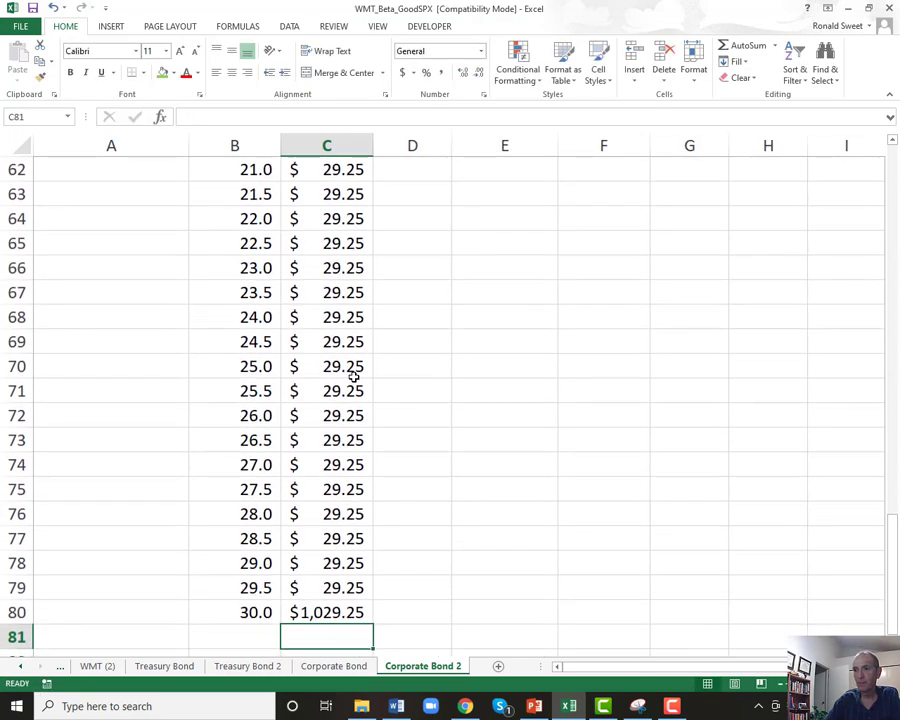
# Enter the discount factor formula +1/((1+$B$8)^B21) in D21, based on the effective yield and the time.
pyautogui.press('Up')
pyautogui.hotkey('ctrl', 'Up')
pyautogui.press('Up')
pyautogui.press('Up')
pyautogui.press('Up')
pyautogui.press('Up')
pyautogui.press('Up')
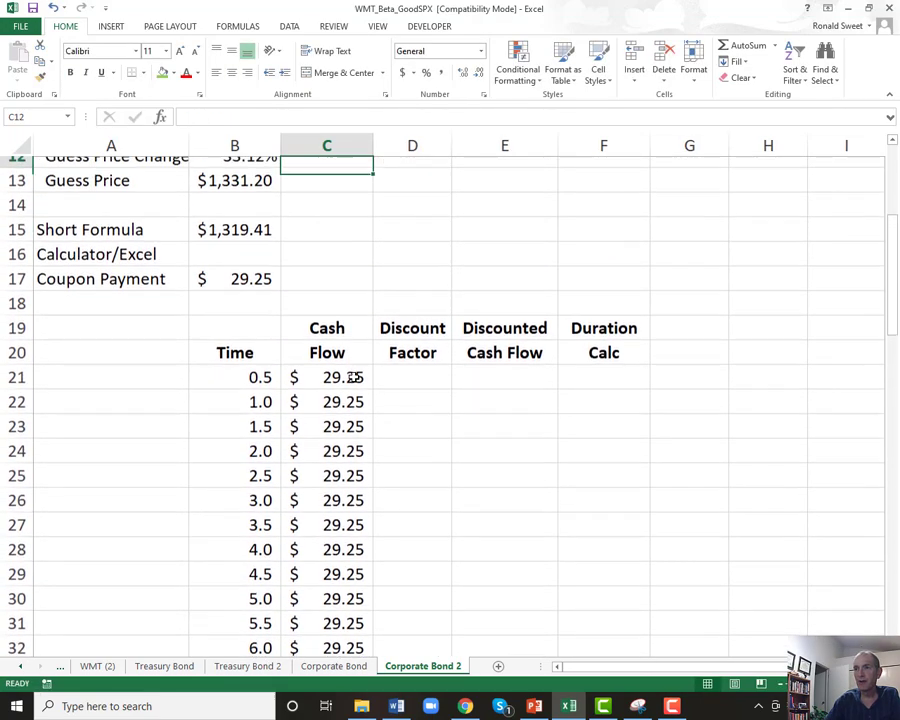
pyautogui.press('Down')
pyautogui.press('Down')
pyautogui.press('Down')
pyautogui.press('Down')
pyautogui.press('Down')
pyautogui.press('Down')
pyautogui.press('Down')
pyautogui.press('Down')
pyautogui.press('Down')
pyautogui.press('Up')
pyautogui.press('Right')
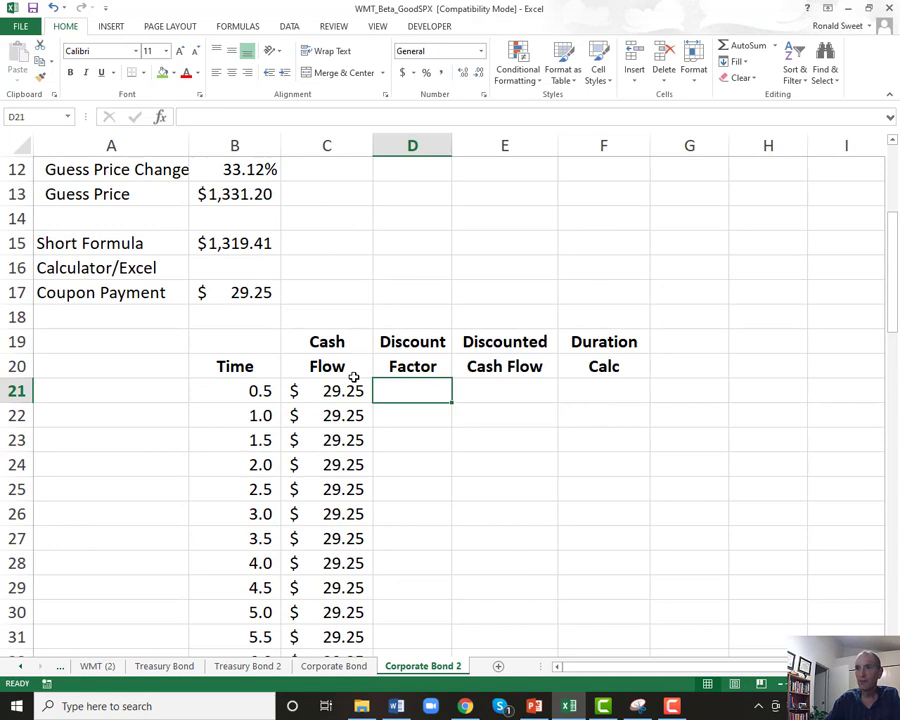
pyautogui.write('+1')
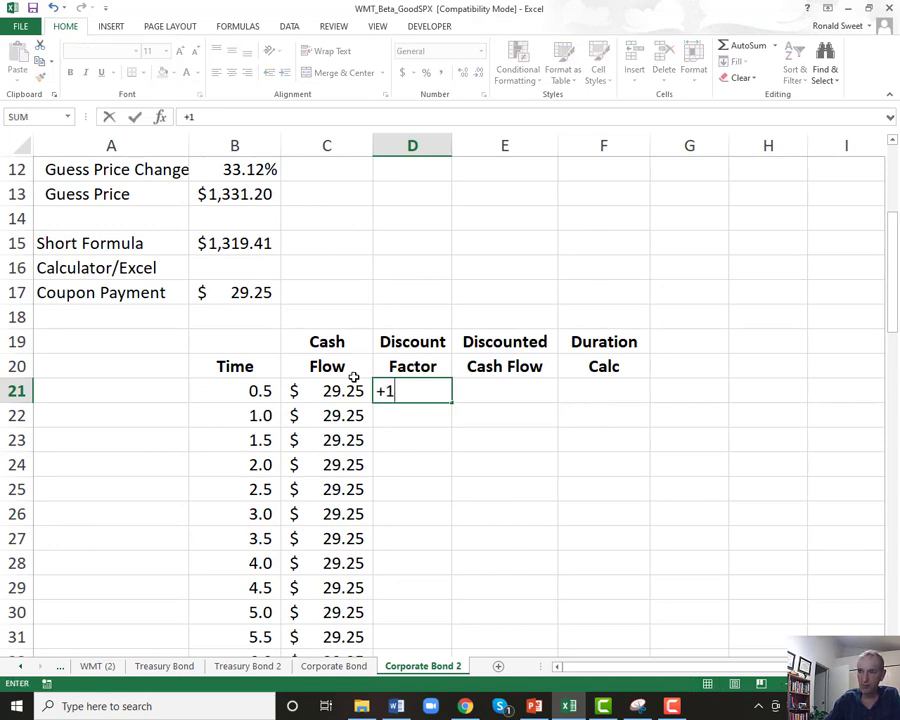
pyautogui.write('/((1+')
pyautogui.scroll(4, 239, 256)
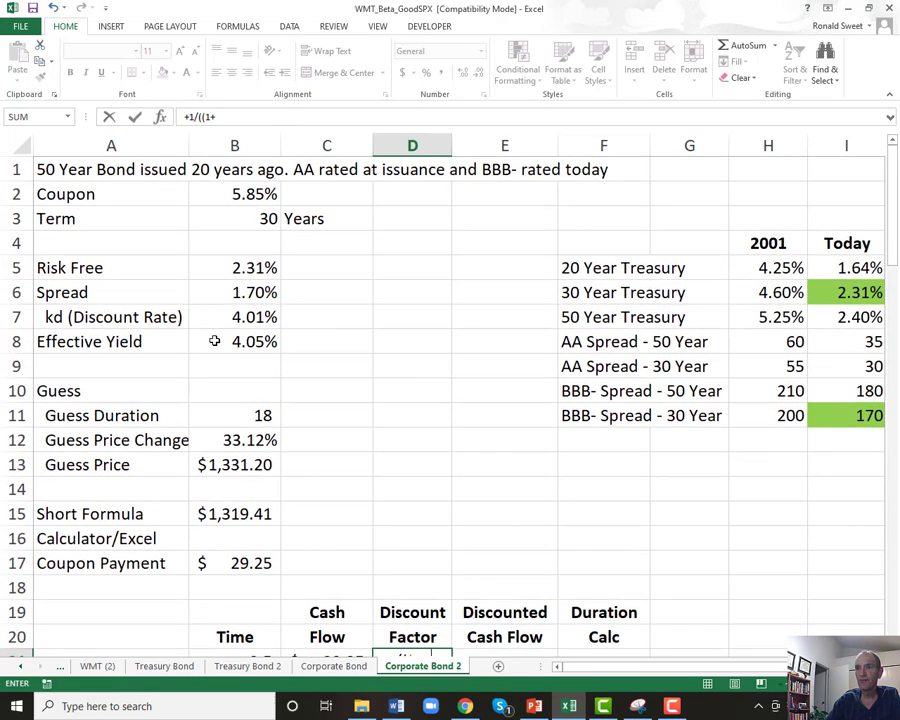
pyautogui.click(214, 341)
pyautogui.press('F4')
pyautogui.scroll(-4, 214, 339)
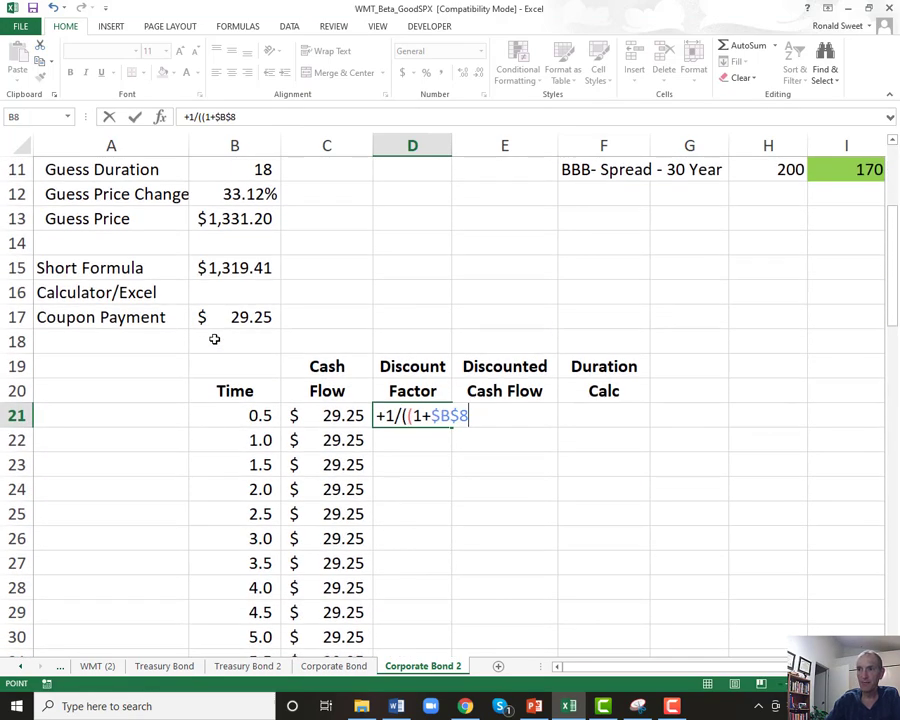
pyautogui.write(')^')
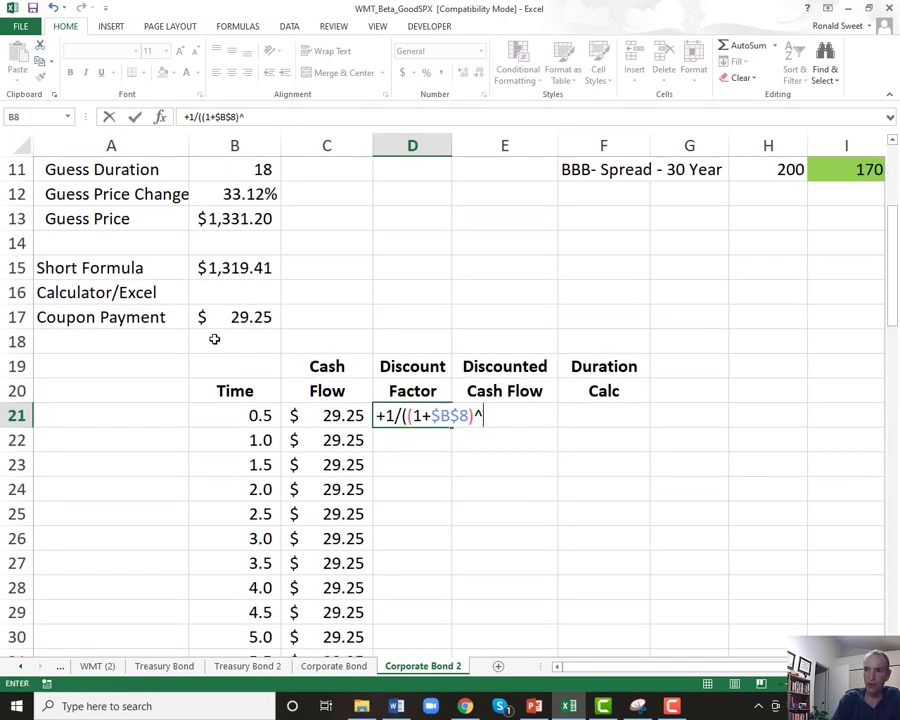
pyautogui.click(201, 415)
pyautogui.write(')')
pyautogui.press('Return')
pyautogui.press('Up')
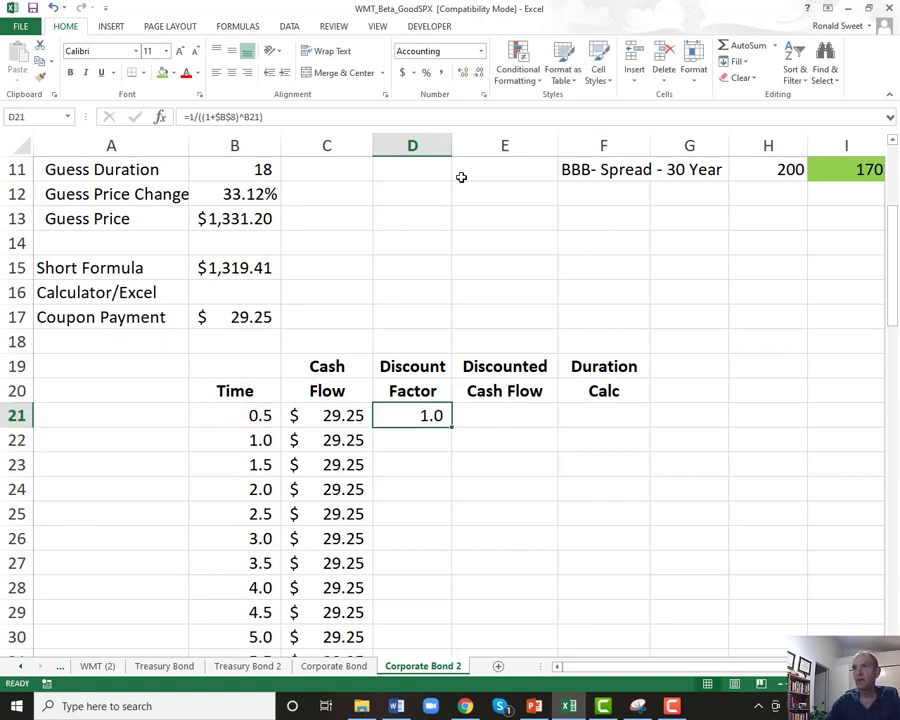
# Show the D21 discount factor with four decimals and fill it down the column to the last cash flow.
pyautogui.click(462, 72)
pyautogui.click(462, 72)
pyautogui.click(462, 72)
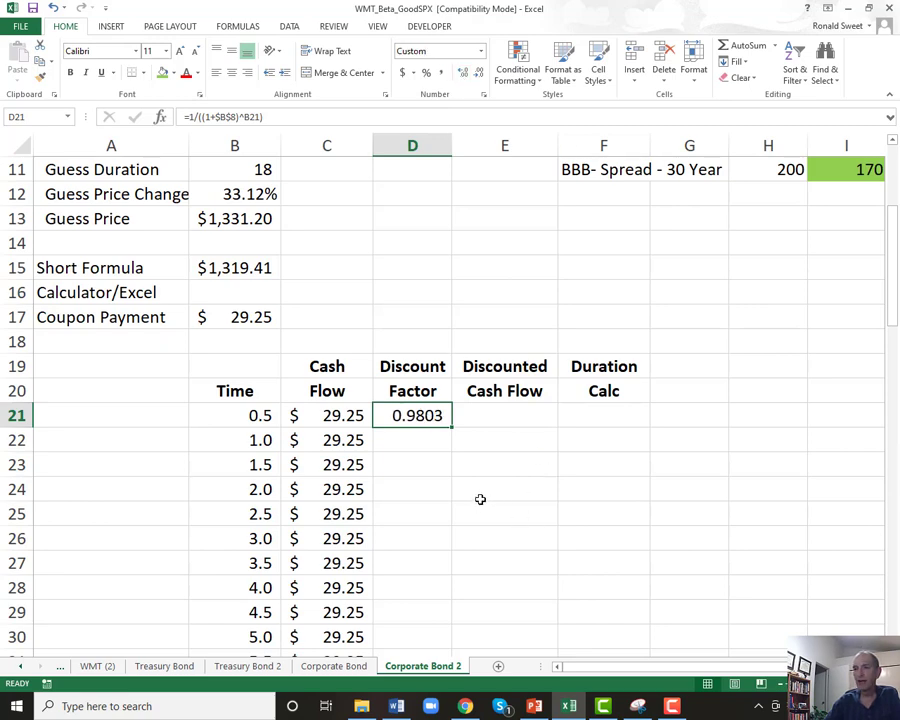
pyautogui.doubleClick(451, 428)
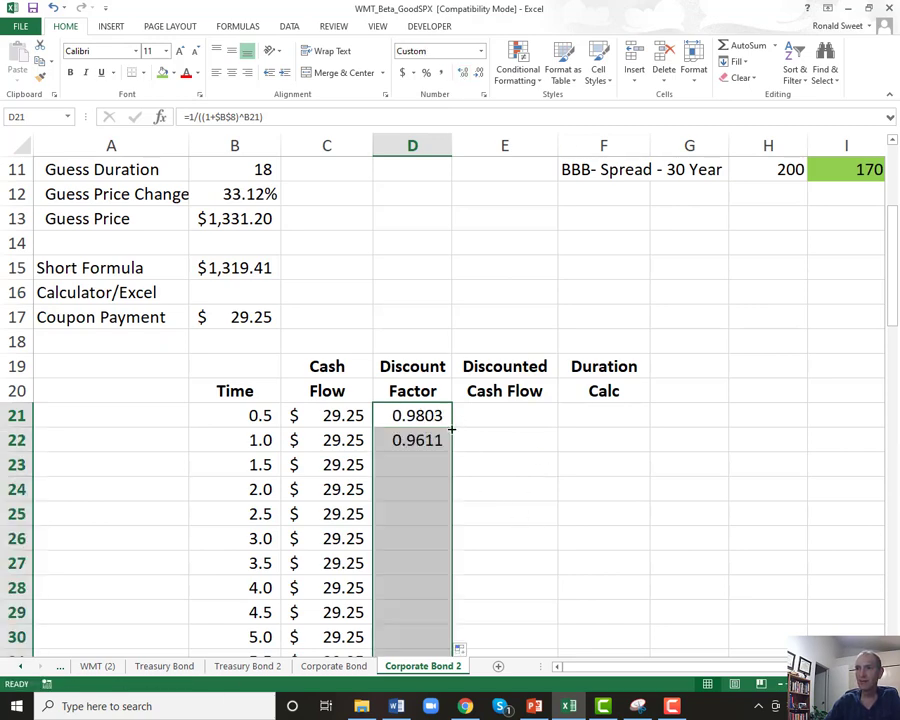
pyautogui.click(441, 413)
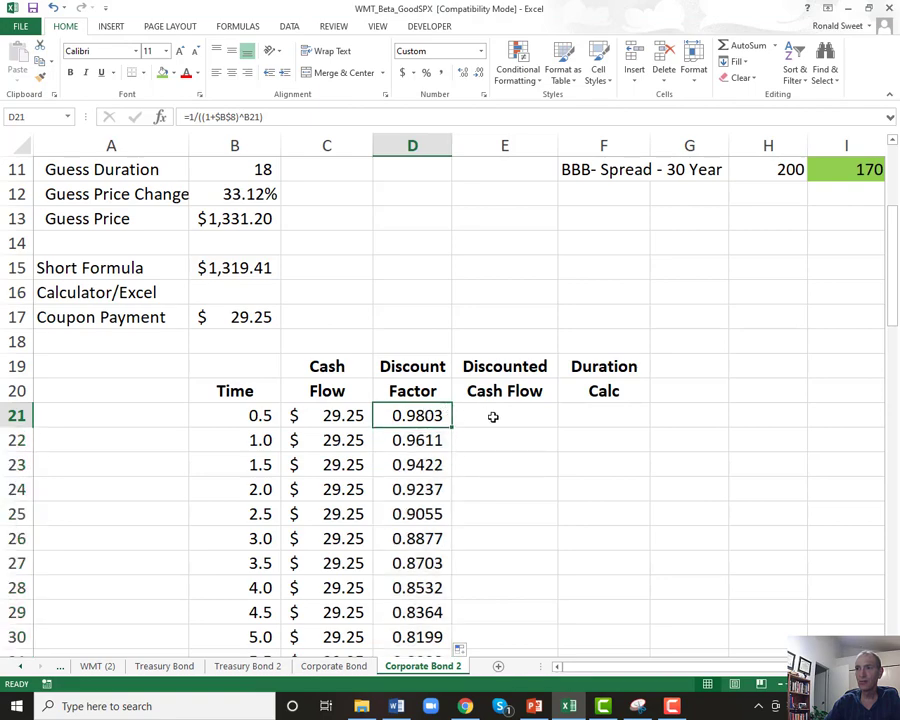
# Enter the discounted cash flow formula +C21*D21 in E21 and fill it down the column to the last cash flow.
pyautogui.click(492, 415)
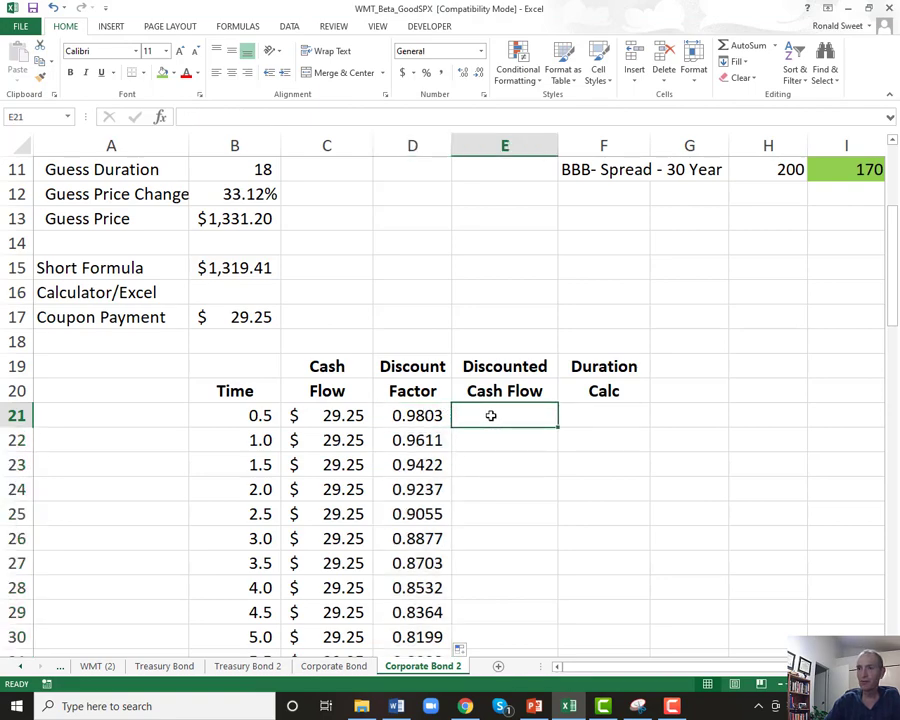
pyautogui.write('+')
pyautogui.press('Left')
pyautogui.press('Left')
pyautogui.write('*')
pyautogui.press('Left')
pyautogui.hotkey('ctrl', 'Return')
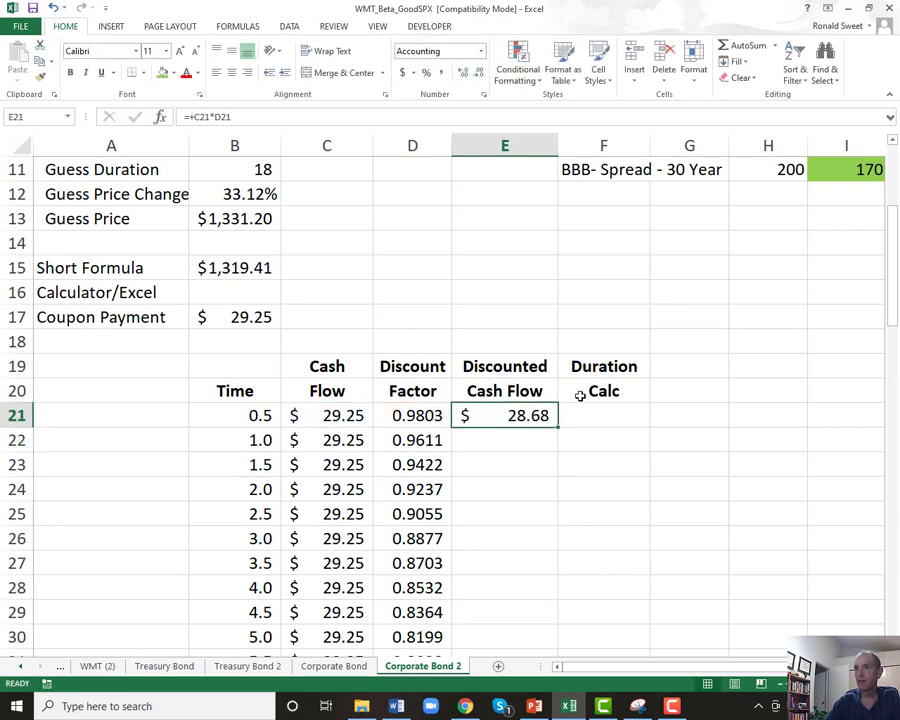
pyautogui.doubleClick(560, 426)
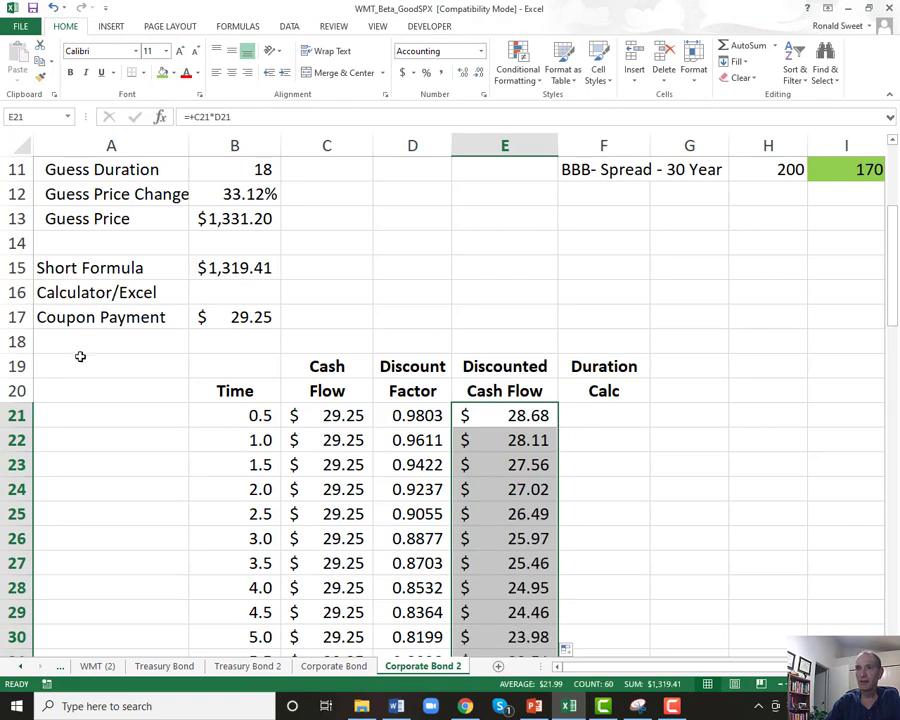
# Label A18 as Price and enter the sum of the discounted cash flows E21:E80 in B18.
pyautogui.click(78, 358)
pyautogui.click(80, 348)
pyautogui.write('Price')
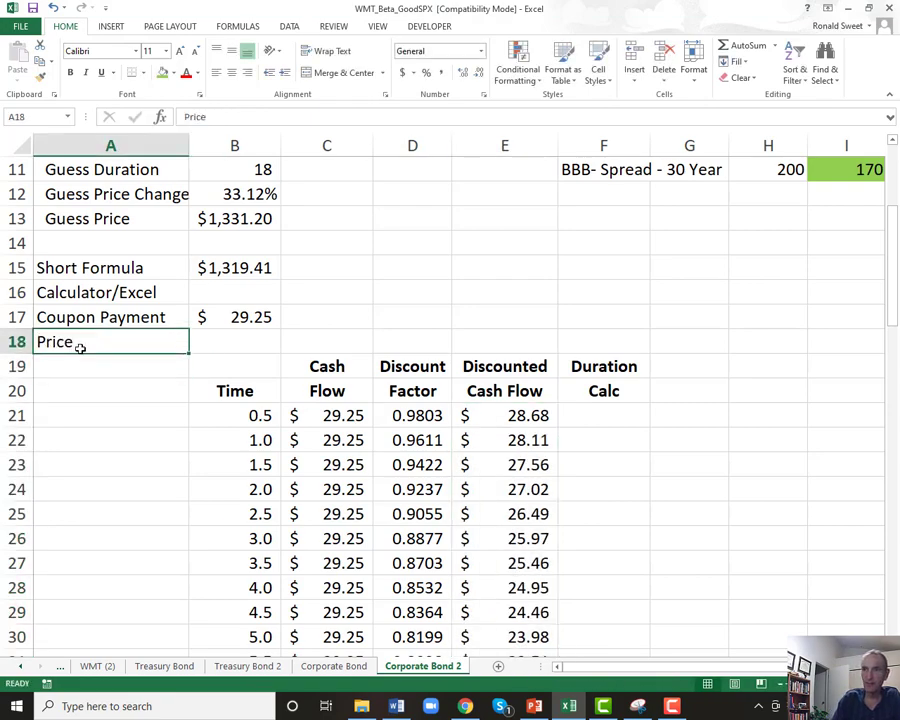
pyautogui.press('Tab')
pyautogui.write('=sum(')
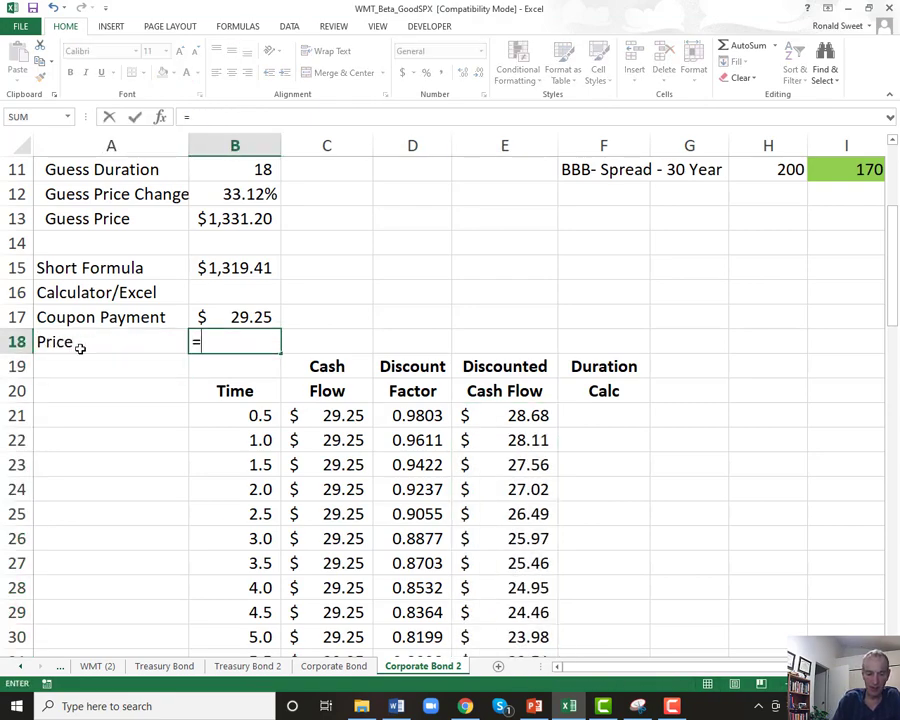
pyautogui.press('Right')
pyautogui.press('Right')
pyautogui.press('Right')
pyautogui.press('Down')
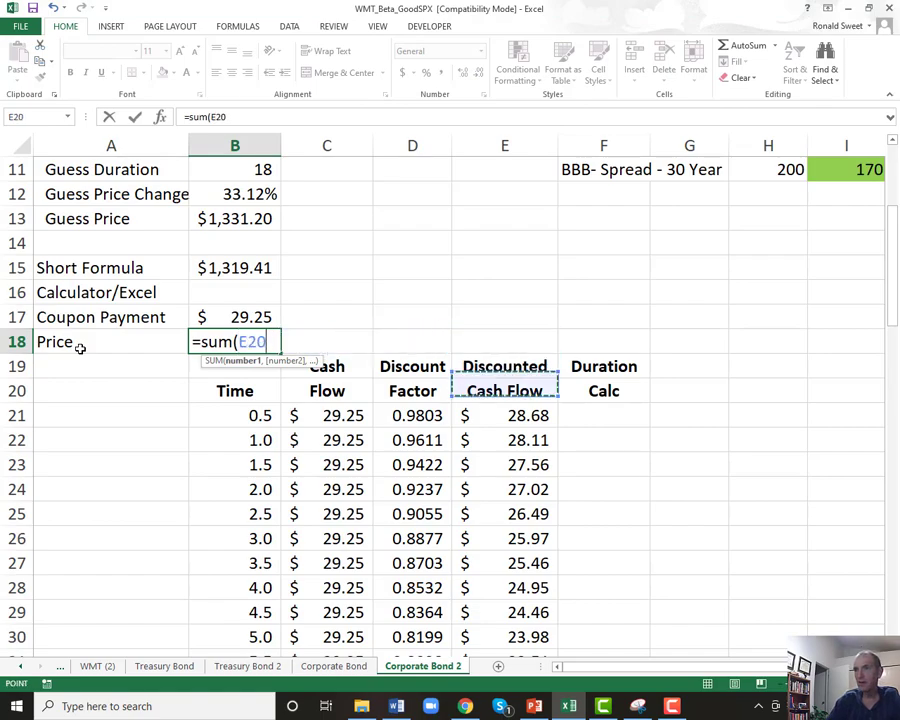
pyautogui.press('Down')
pyautogui.press('Down')
pyautogui.hotkey('ctrl', 'shift', 'Down')
pyautogui.press('Return')
# Compare the discounted cash flow price in B18 with the short formula price in B15.
pyautogui.press('Up')
pyautogui.press('Up')
pyautogui.press('Up')
pyautogui.press('Up')
pyautogui.press('Up')
pyautogui.press('Up')
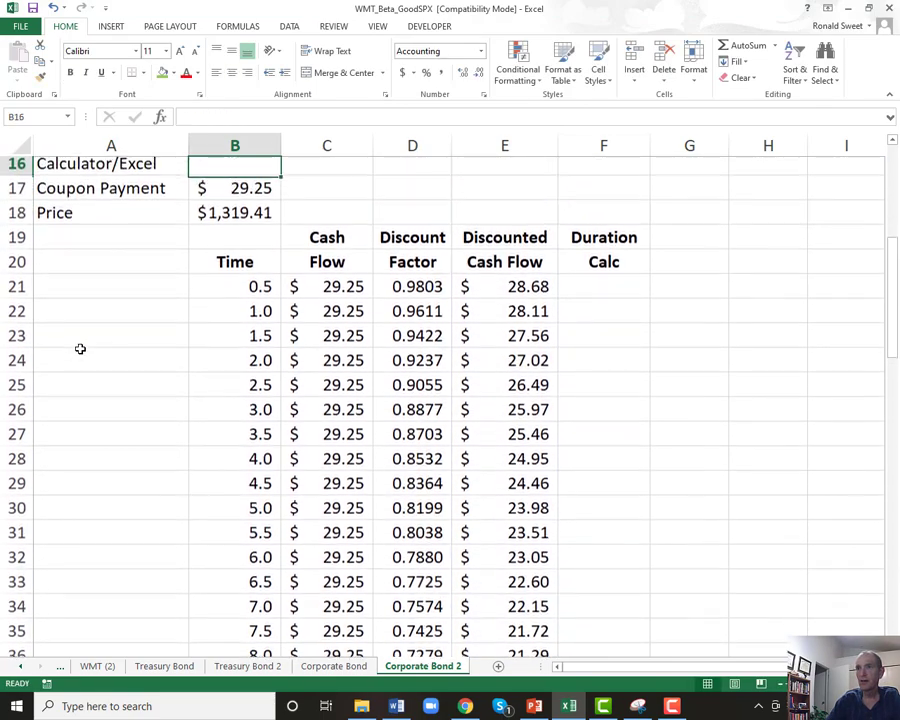
pyautogui.press('Down')
pyautogui.press('Down')
pyautogui.press('Down')
pyautogui.press('Down')
pyautogui.press('Down')
pyautogui.press('Down')
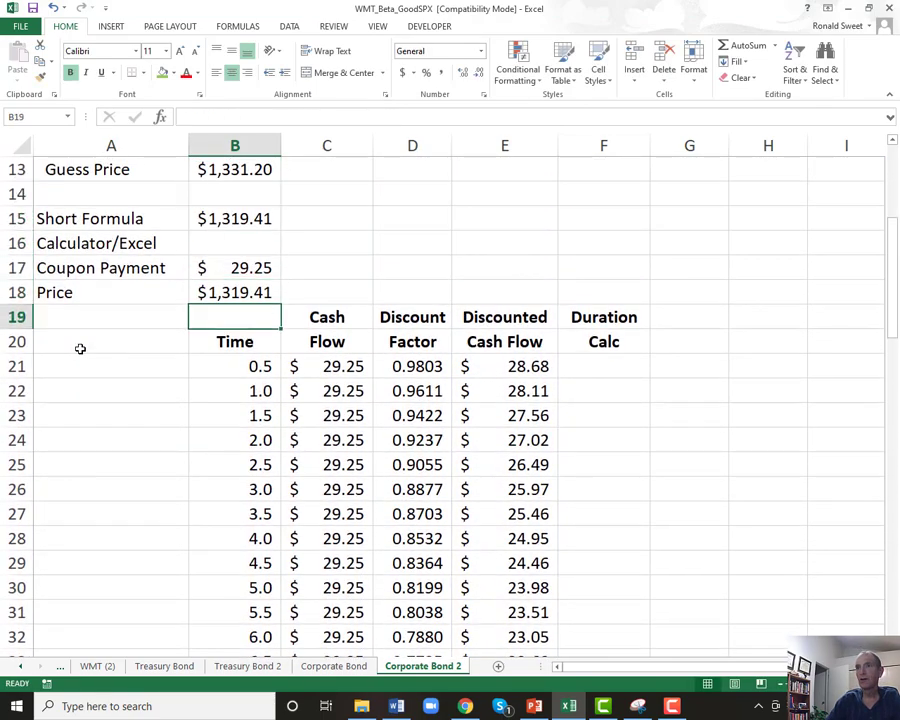
# Check in E81 what share of the bond price comes from the final discounted cash flow, E80/B18, and clear the cell.
pyautogui.press('Right')
pyautogui.press('Right')
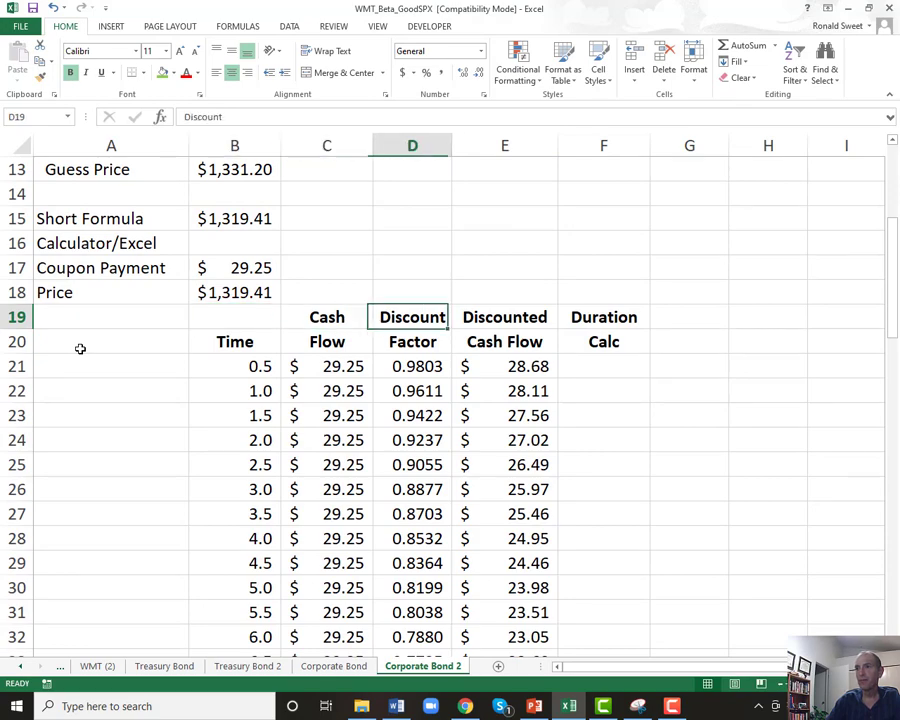
pyautogui.press('Right')
pyautogui.hotkey('ctrl', 'Down')
pyautogui.press('Down')
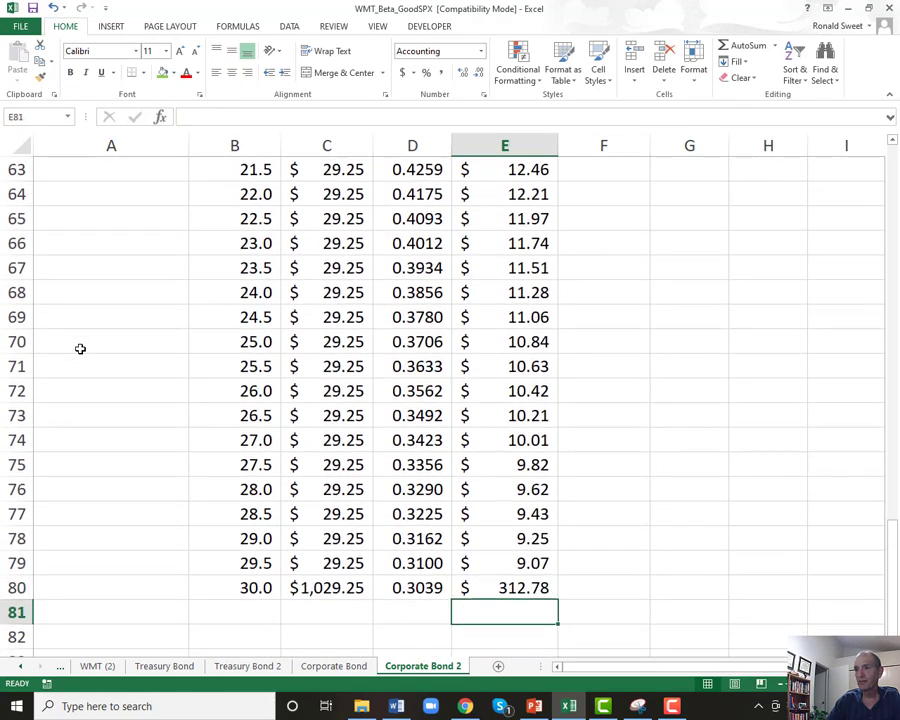
pyautogui.write('+')
pyautogui.press('Up')
pyautogui.write('/')
pyautogui.press('Up')
pyautogui.hotkey('ctrl', 'Up')
pyautogui.press('Up')
pyautogui.press('Up')
pyautogui.press('Up')
pyautogui.press('Up')
pyautogui.press('Up')
pyautogui.press('Down')
pyautogui.press('Left')
pyautogui.press('Left')
pyautogui.press('Left')
pyautogui.press('Down')
pyautogui.press('Return')
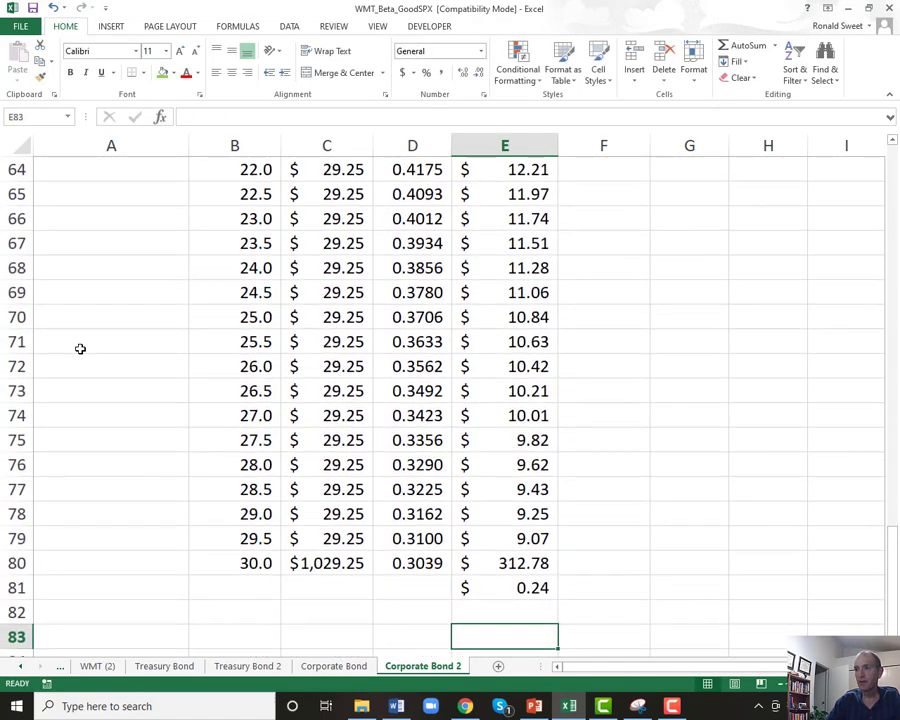
pyautogui.press('Up')
pyautogui.press('Delete')
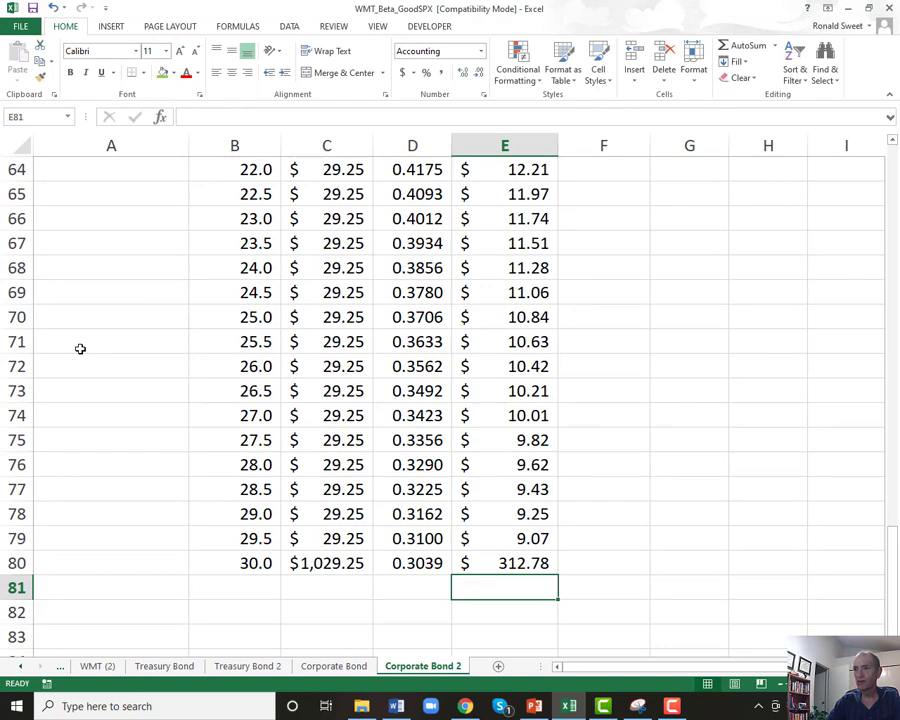
# Review the final cash flow, its discount factor and its discounted value in row 80.
pyautogui.press('Up')
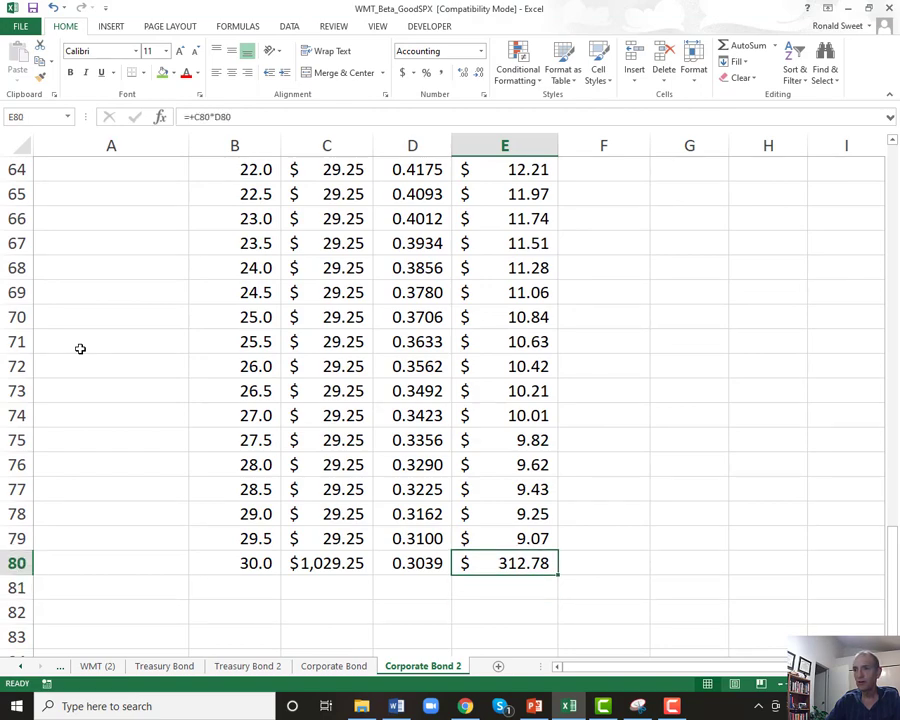
pyautogui.press('Left')
pyautogui.press('Left')
pyautogui.press('Right')
pyautogui.press('Right')
pyautogui.press('Left')
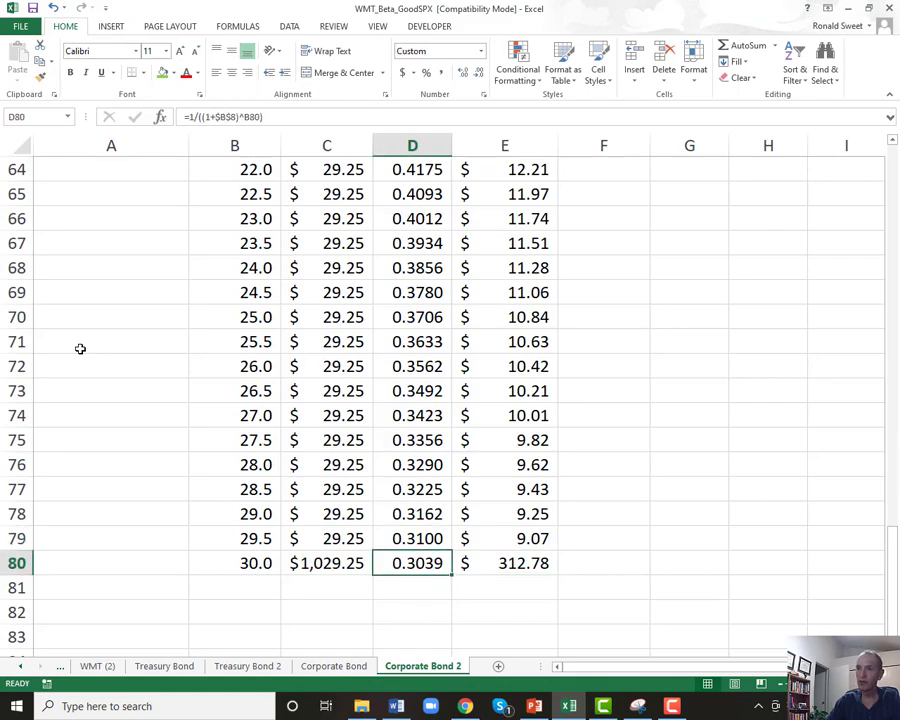
pyautogui.press('Right')
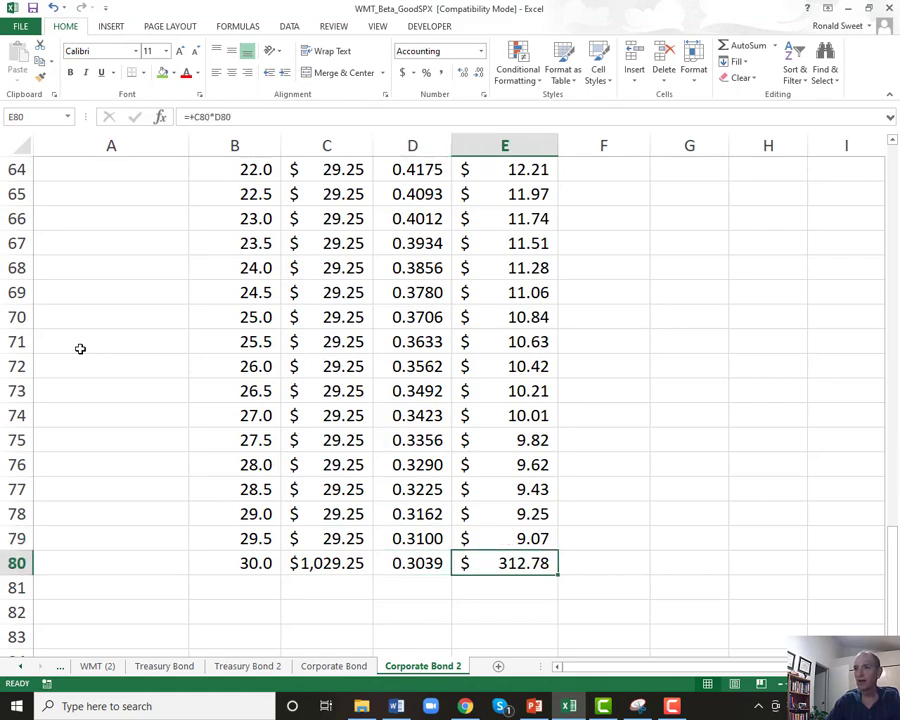
# Enter the duration formula +B21*(E21/$B$18) in F21 and fill it down the column to the last cash flow.
pyautogui.hotkey('ctrl', 'Up')
pyautogui.press('Down')
pyautogui.press('Down')
pyautogui.press('Down')
pyautogui.press('Down')
pyautogui.press('Right')
pyautogui.write('+')
pyautogui.press('Left')
pyautogui.press('Left')
pyautogui.press('Left')
pyautogui.press('Left')
pyautogui.write('*(')
pyautogui.press('Left')
pyautogui.write('/')
pyautogui.press('Left')
pyautogui.press('Up')
pyautogui.press('Up')
pyautogui.press('Left')
pyautogui.press('Left')
pyautogui.press('Left')
pyautogui.press('Up')
pyautogui.press('F4')
pyautogui.write(')')
pyautogui.hotkey('ctrl', 'Return')
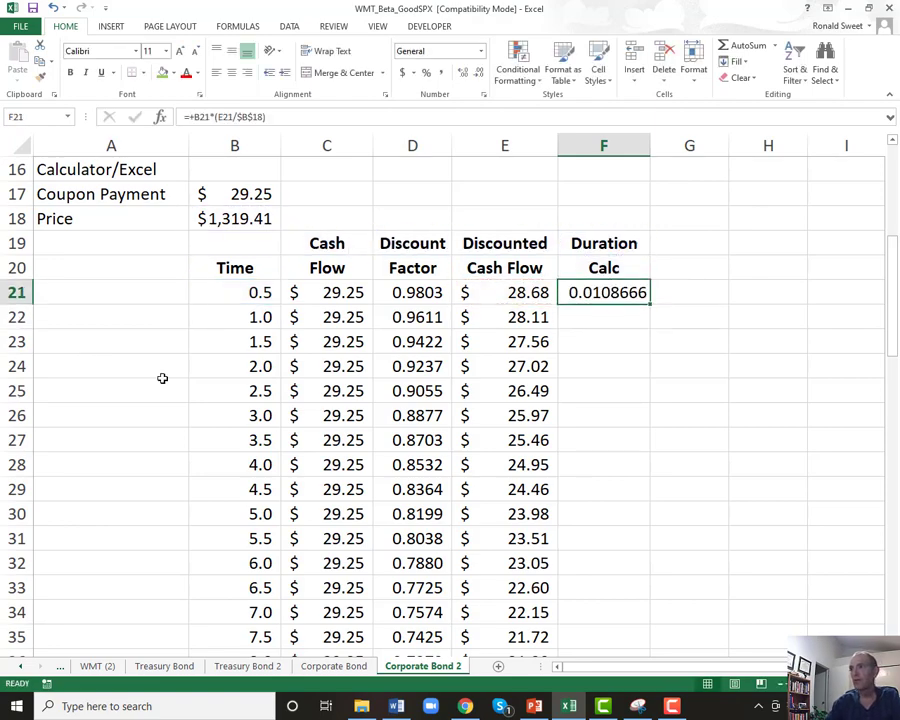
pyautogui.doubleClick(649, 305)
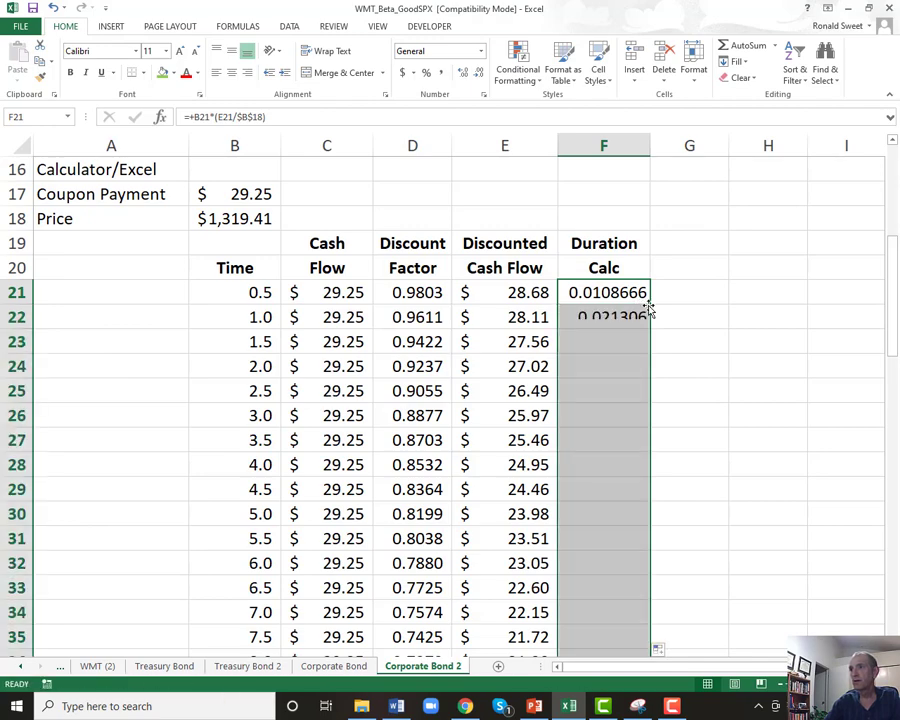
# Format the filled duration calculations in comma style with four decimals.
pyautogui.scroll(3, 446, 360)
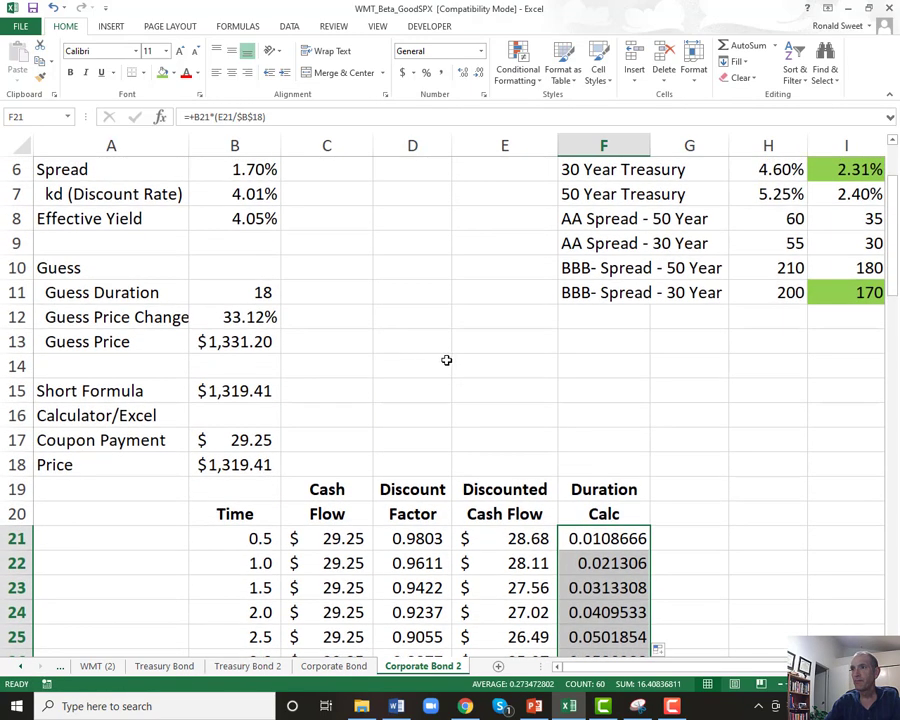
pyautogui.click(441, 74)
pyautogui.click(462, 73)
pyautogui.click(462, 73)
# Sum the duration calculations F21:F80 in C11 and format the result in comma style with two decimals.
pyautogui.click(327, 282)
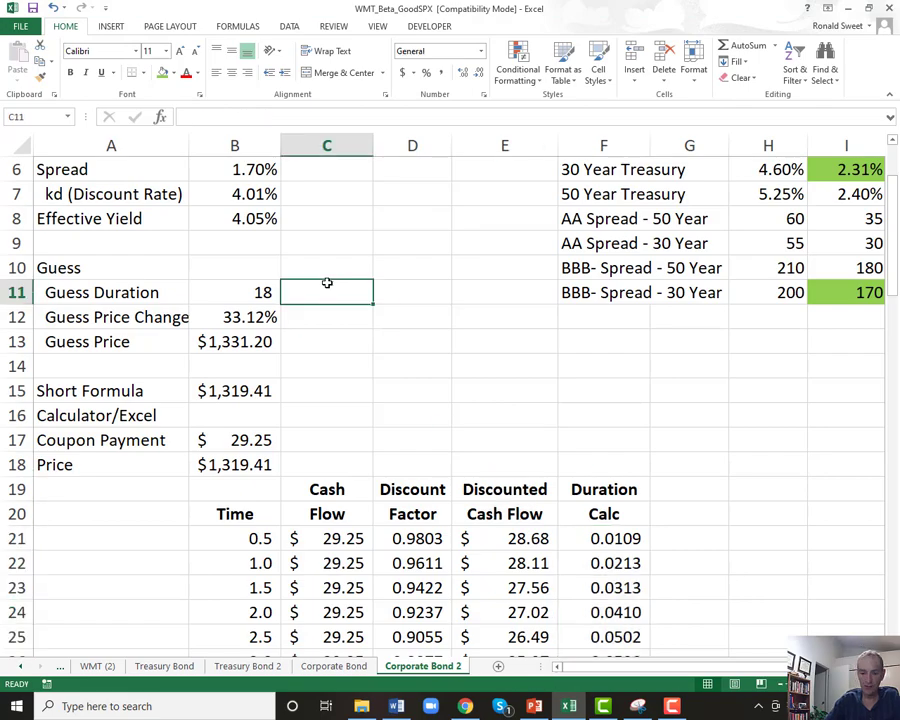
pyautogui.write('=sum(')
pyautogui.press('Right')
pyautogui.press('Right')
pyautogui.press('Right')
pyautogui.press('Down')
pyautogui.press('Down')
pyautogui.press('Down')
pyautogui.press('Down')
pyautogui.press('Down')
pyautogui.press('Down')
pyautogui.press('Down')
pyautogui.press('Down')
pyautogui.press('Down')
pyautogui.press('Down')
pyautogui.hotkey('ctrl', 'shift', 'Down')
pyautogui.scroll(10, 327, 283)
pyautogui.press('Return')
pyautogui.press('Down')
pyautogui.press('Down')
pyautogui.press('Down')
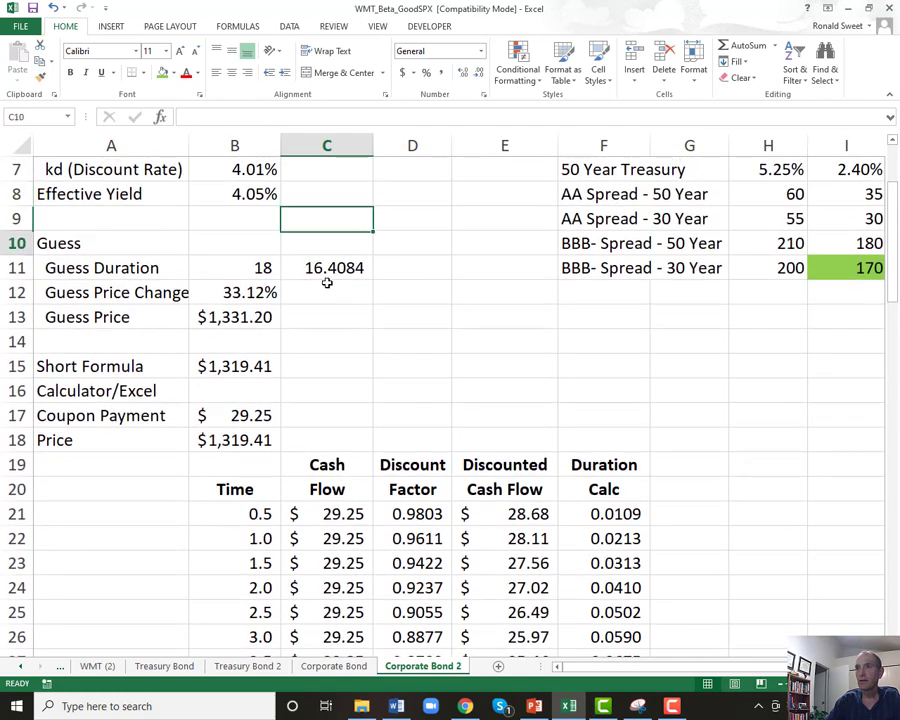
pyautogui.click(440, 73)
# Replace the guess duration in B11 with a link to the calculated duration, +C11.
pyautogui.press('Left')
pyautogui.write('+')
pyautogui.press('Right')
pyautogui.press('Return')
pyautogui.press('Down')
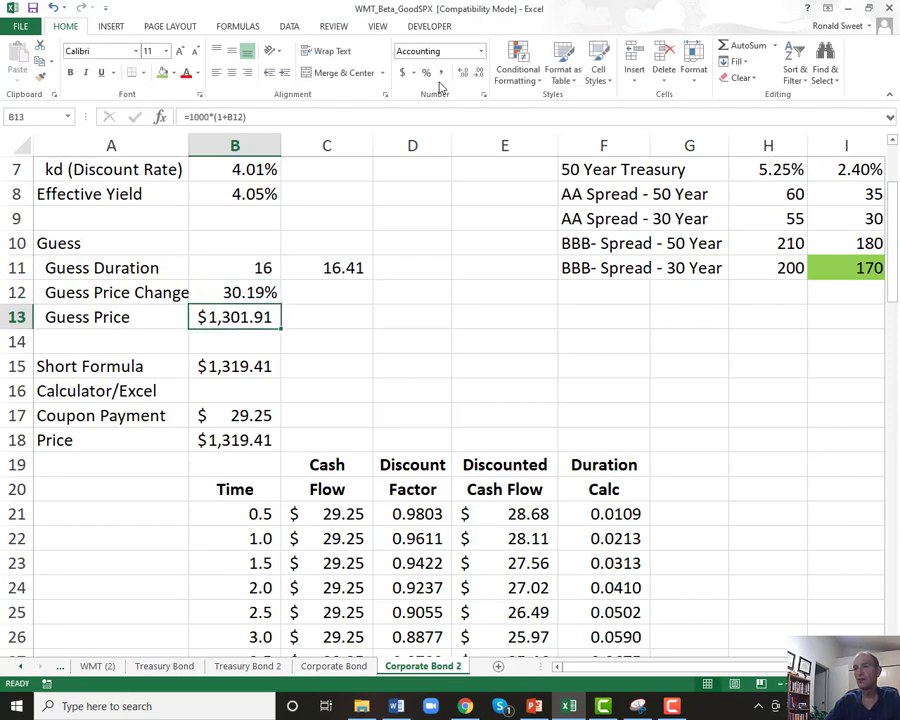
# Format the guess duration in B11 in comma style with two decimals.
pyautogui.press('Down')
pyautogui.press('Down')
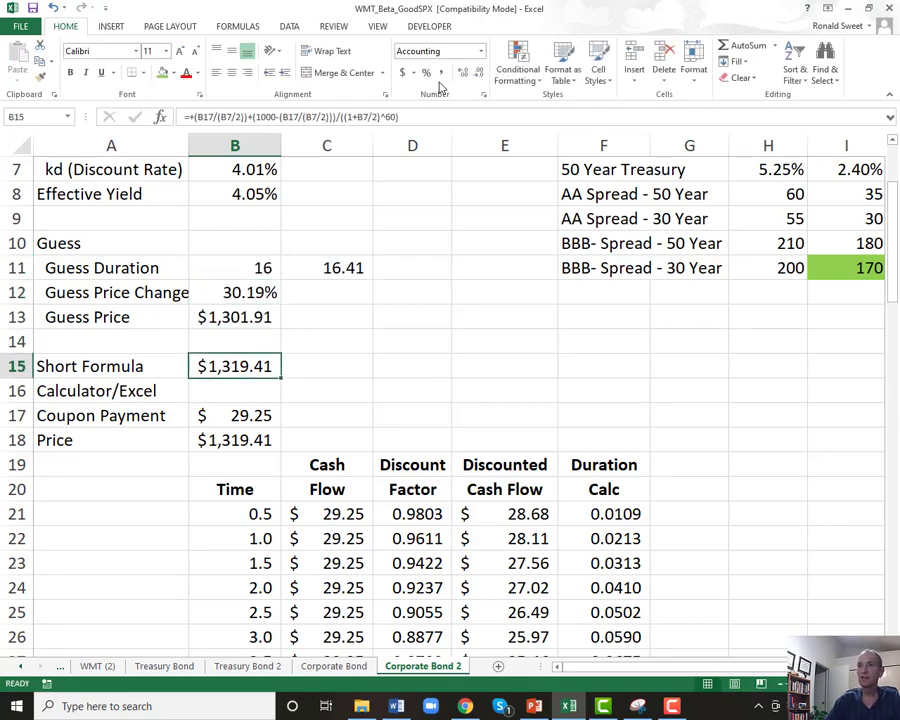
pyautogui.press('Up')
pyautogui.press('Up')
pyautogui.press('Up')
pyautogui.press('Up')
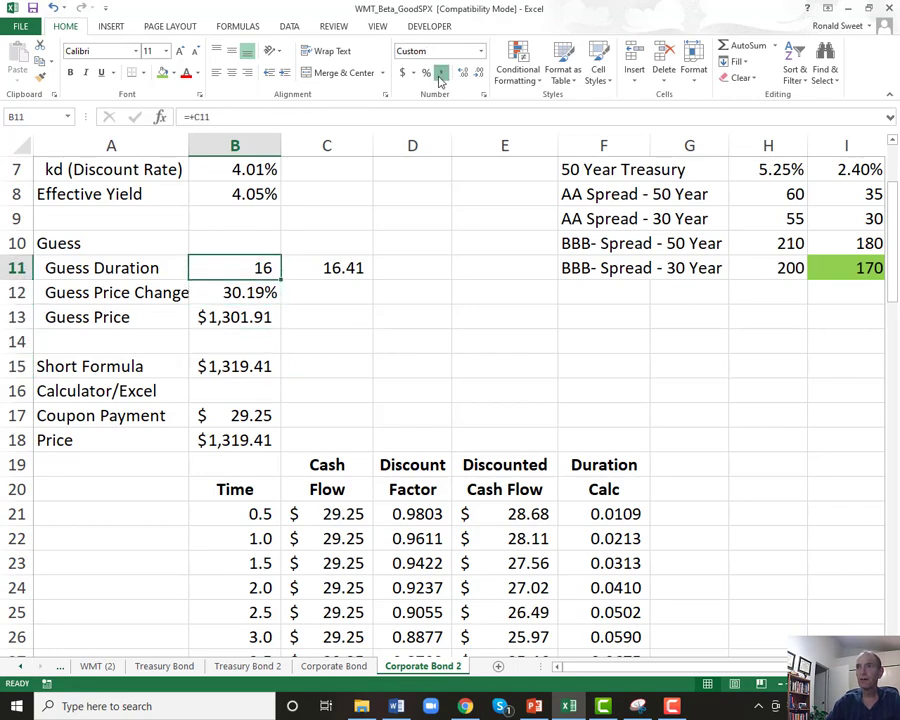
pyautogui.click(441, 72)
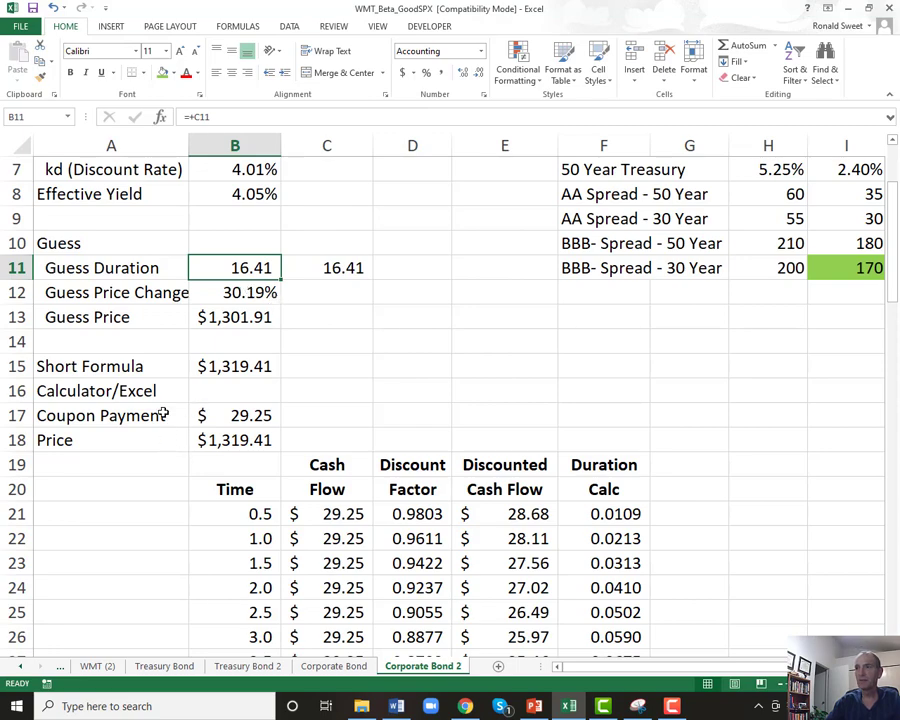
# Review the guess price change, guess price and short formula calculations in B12 to B15.
pyautogui.scroll(2, 158, 418)
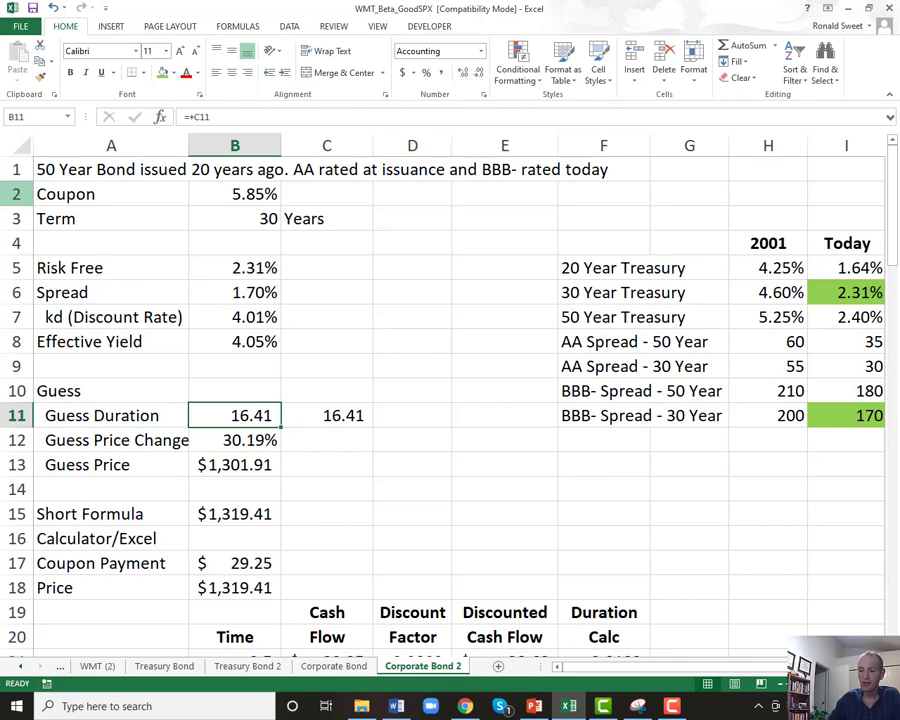
pyautogui.click(234, 440)
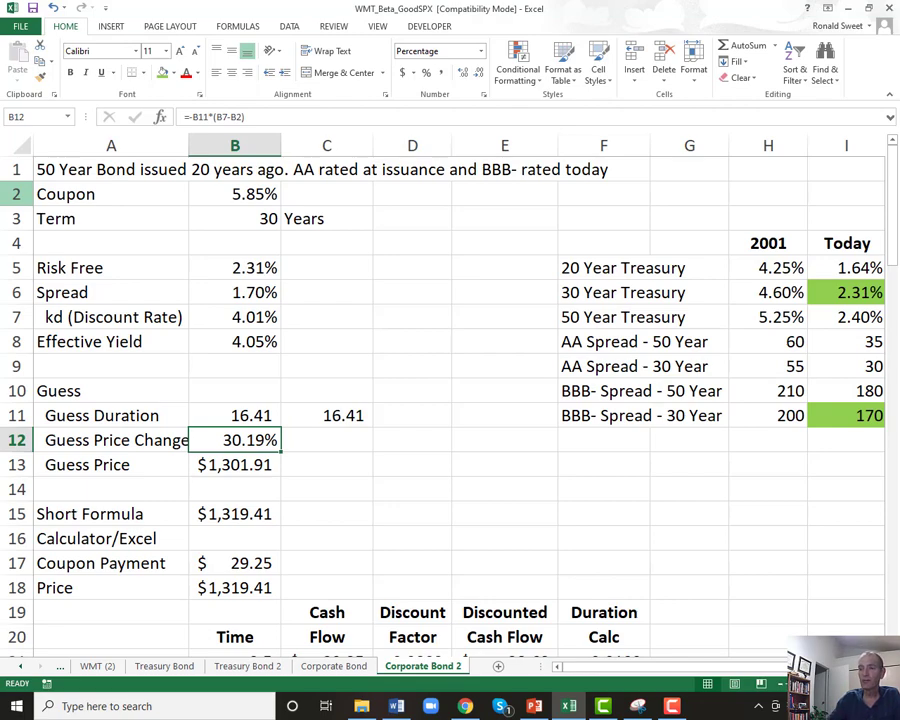
pyautogui.press('Down')
pyautogui.press('Down')
pyautogui.press('Down')
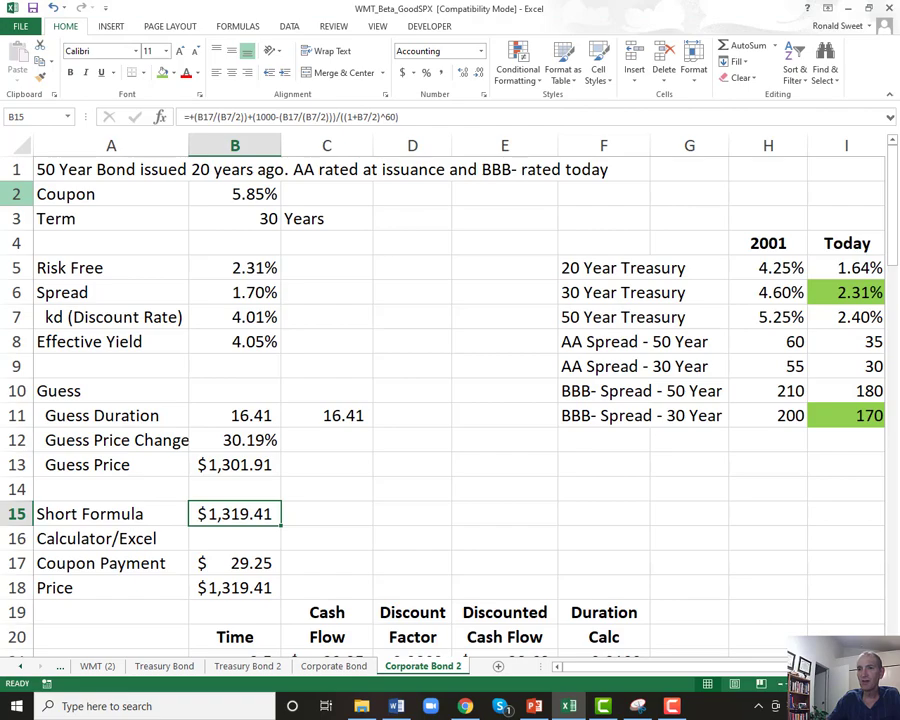
# Review the cash flow table through its last row and the duration sum in C11, ending at the bond description in row 1.
pyautogui.press('Down')
pyautogui.press('Down')
pyautogui.press('Down')
pyautogui.press('Down')
pyautogui.press('Down')
pyautogui.press('Right')
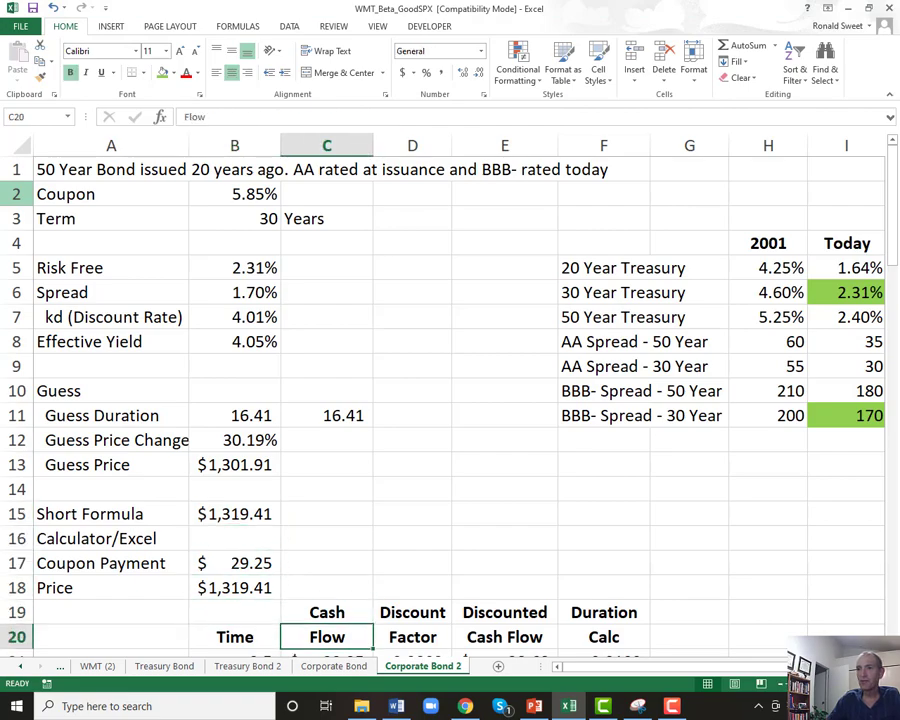
pyautogui.press('Down')
pyautogui.press('Down')
pyautogui.press('Down')
pyautogui.hotkey('ctrl', 'Down')
pyautogui.hotkey('ctrl', 'Up')
pyautogui.press('Up')
pyautogui.press('Up')
pyautogui.press('Up')
pyautogui.press('Up')
pyautogui.press('Up')
pyautogui.press('Up')
pyautogui.press('Up')
pyautogui.press('Up')
pyautogui.press('Up')
pyautogui.press('Up')
pyautogui.press('Up')
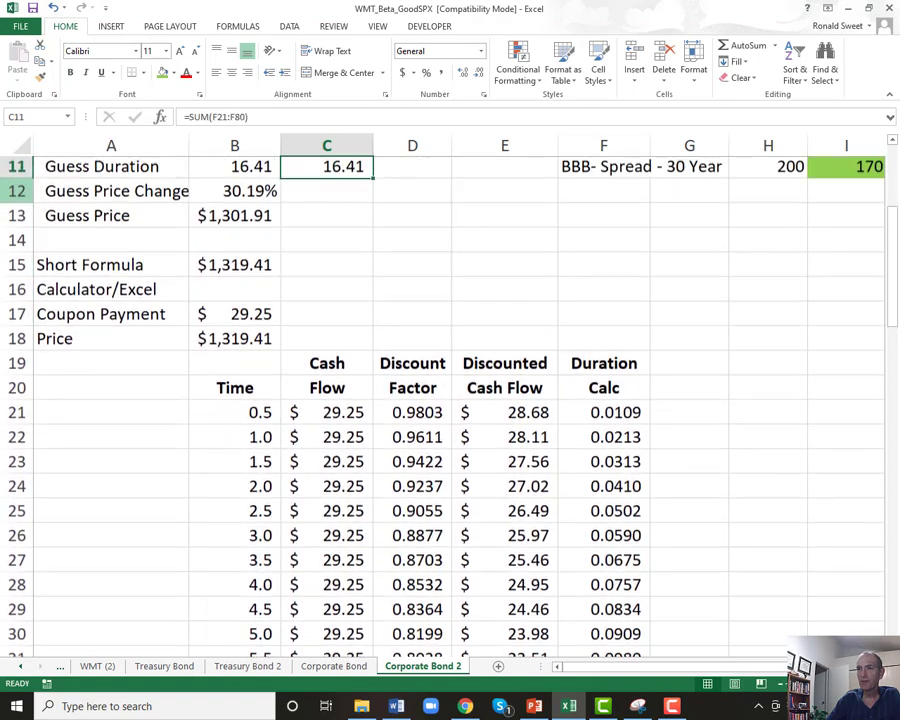
pyautogui.press('Up')
pyautogui.press('Down')
pyautogui.press('Down')
pyautogui.press('Down')
pyautogui.press('Down')
pyautogui.press('Down')
pyautogui.press('Down')
pyautogui.press('Down')
pyautogui.press('Down')
pyautogui.press('Down')
pyautogui.press('Down')
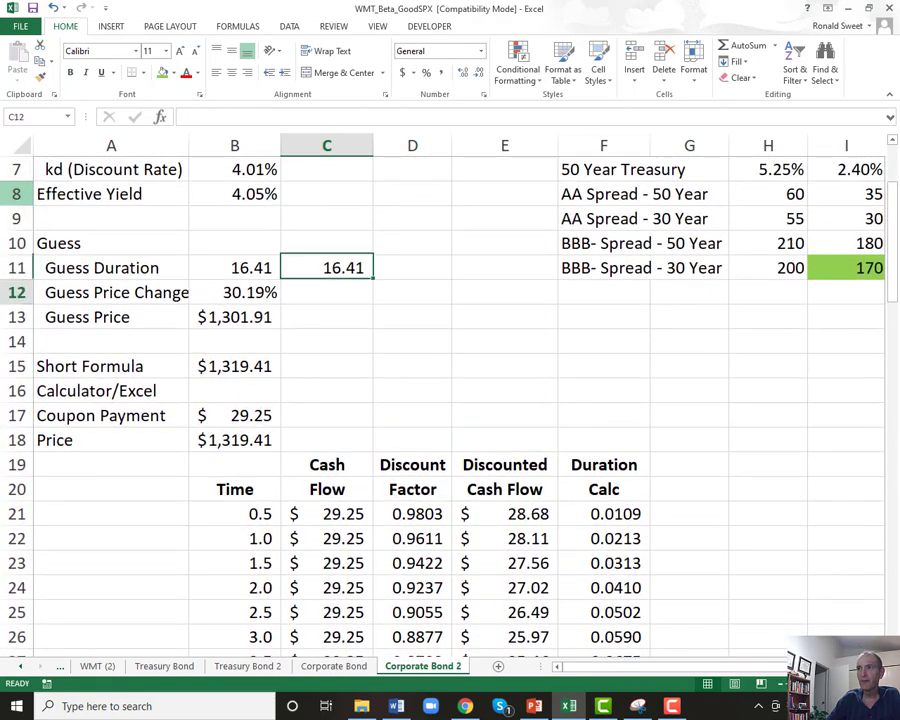
pyautogui.hotkey('ctrl', 'Home')
pyautogui.press('Right')
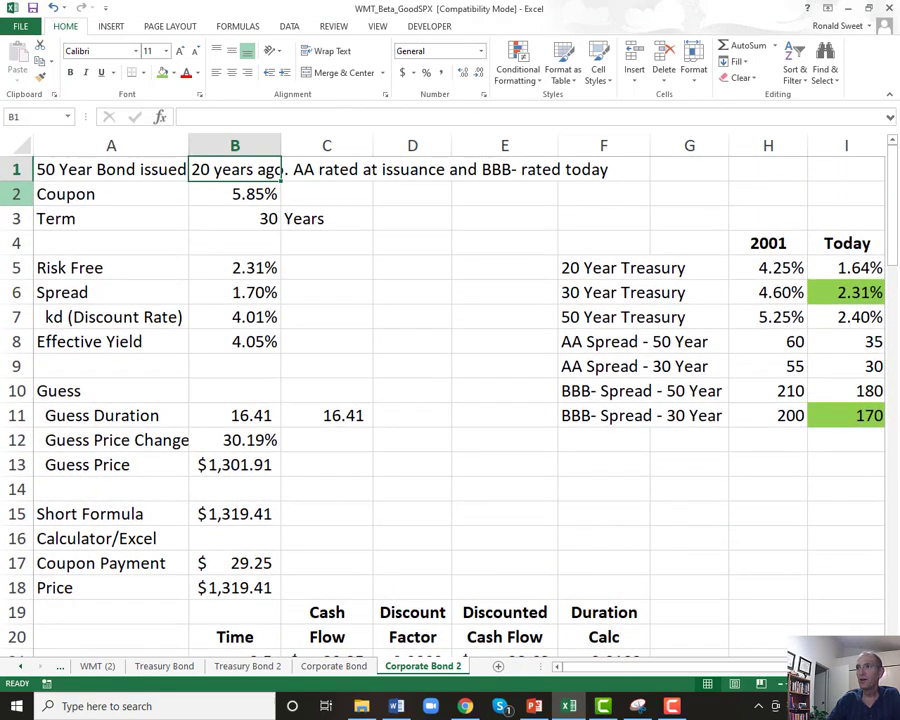
# Review today's 20-, 30- and 50-year Treasury yields in the rate table, I5 to I7.
pyautogui.press('Right')
pyautogui.press('Right')
pyautogui.press('Right')
pyautogui.press('Right')
pyautogui.press('Right')
pyautogui.press('Right')
pyautogui.press('Down')
pyautogui.press('Down')
pyautogui.press('Down')
pyautogui.press('Down')
pyautogui.press('Right')
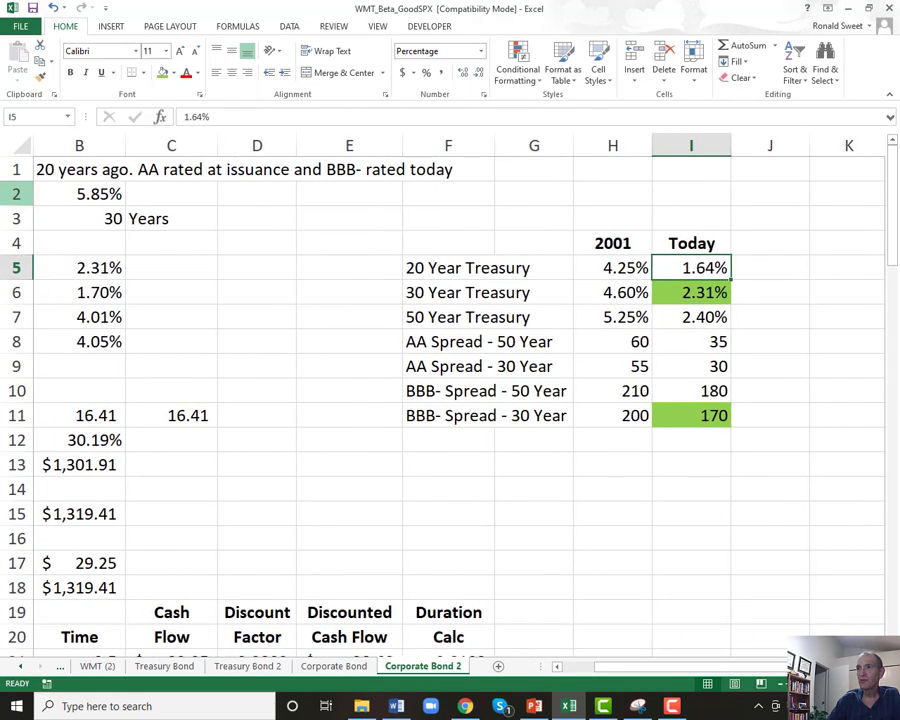
pyautogui.press('Down')
pyautogui.press('Down')
# Examine the AA and BBB- spreads for 50-year and 30-year terms in rows 8 to 11 of the rate table.
pyautogui.press('Left')
pyautogui.press('Left')
pyautogui.press('Down')
pyautogui.press('Left')
pyautogui.press('Down')
pyautogui.press('Down')
pyautogui.press('Down')
pyautogui.press('Up')
pyautogui.press('Up')
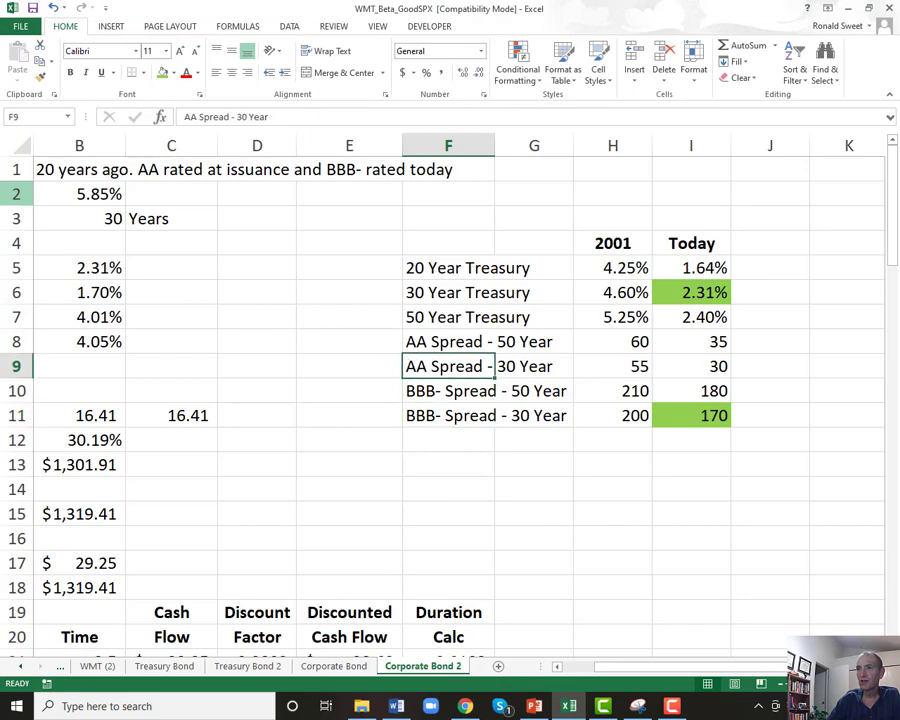
pyautogui.press('Up')
pyautogui.press('Right')
pyautogui.press('Right')
pyautogui.press('Right')
pyautogui.press('Down')
pyautogui.press('Down')
pyautogui.press('Down')
pyautogui.press('Left')
pyautogui.press('Left')
pyautogui.press('Left')
pyautogui.press('Left')
pyautogui.press('Left')
pyautogui.press('Left')
pyautogui.press('Left')
pyautogui.press('Left')
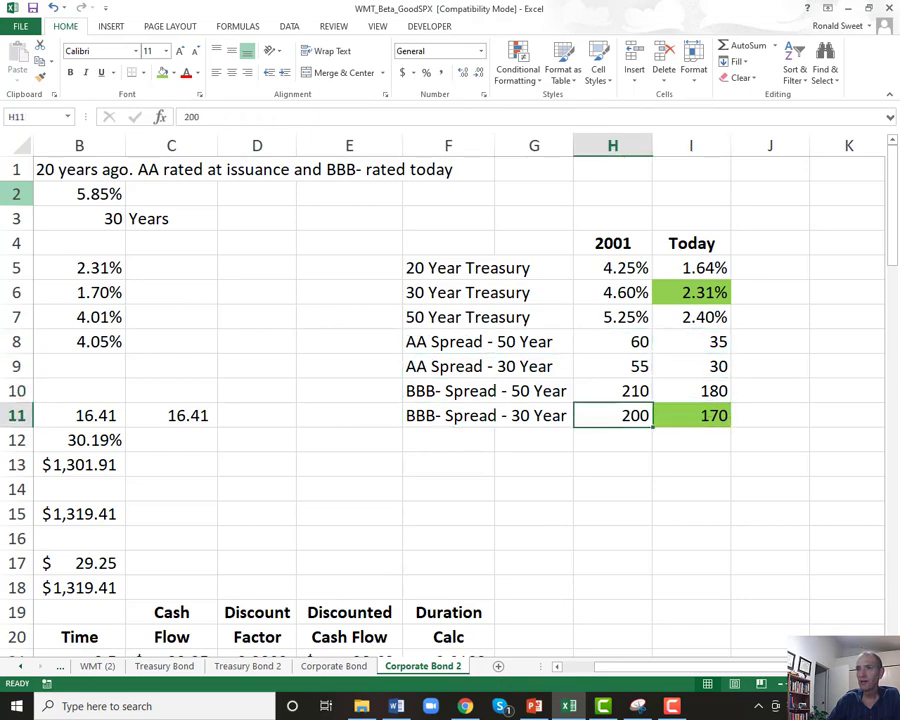
# Return to the start of the sheet and select the bond description and coupon rows, A1:F2.
pyautogui.hotkey('ctrl', 'Home')
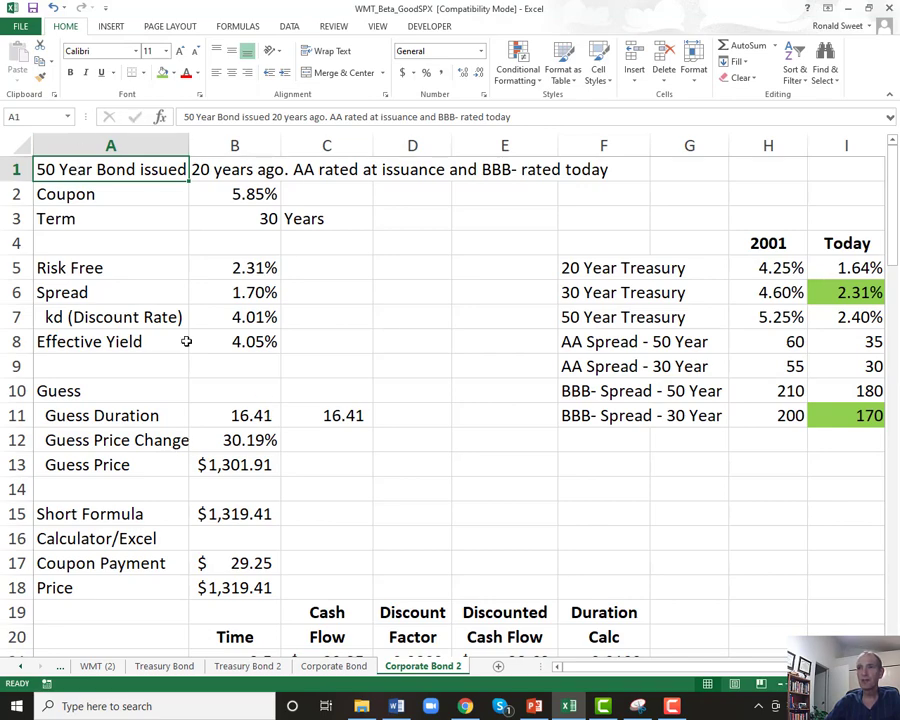
pyautogui.scroll(-3, 194, 360)
pyautogui.scroll(3, 177, 347)
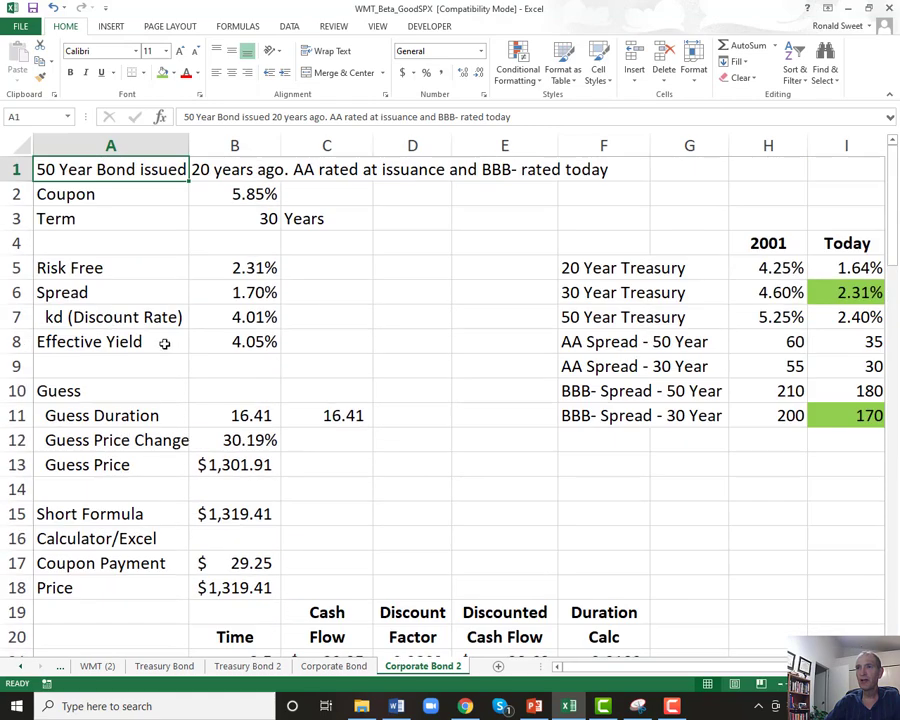
pyautogui.moveTo(101, 177)
pyautogui.mouseDown()
pyautogui.moveTo(478, 171)
pyautogui.moveTo(600, 196)
pyautogui.mouseUp()
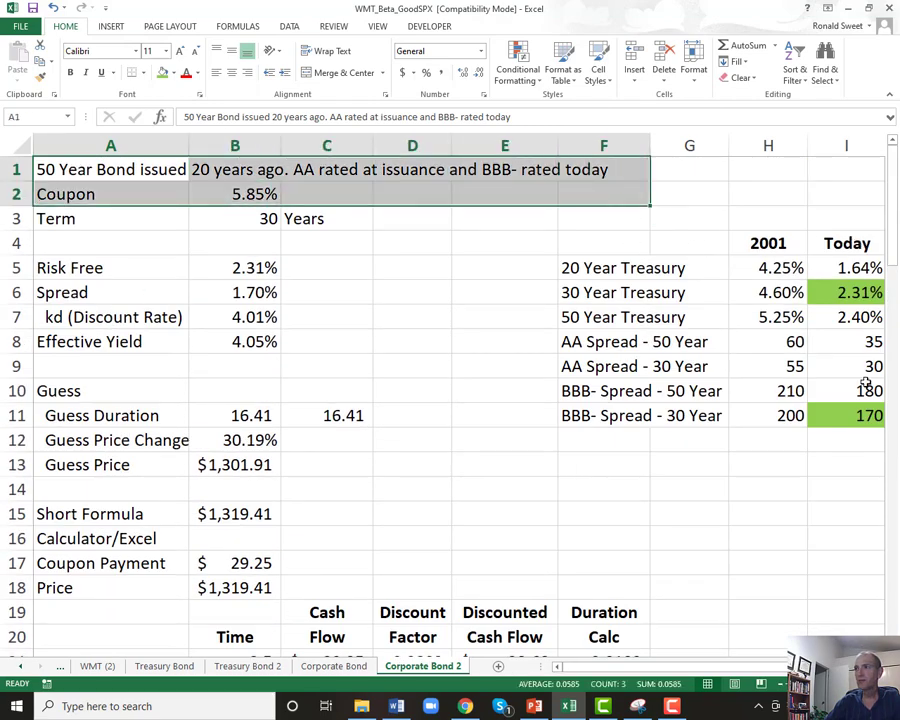